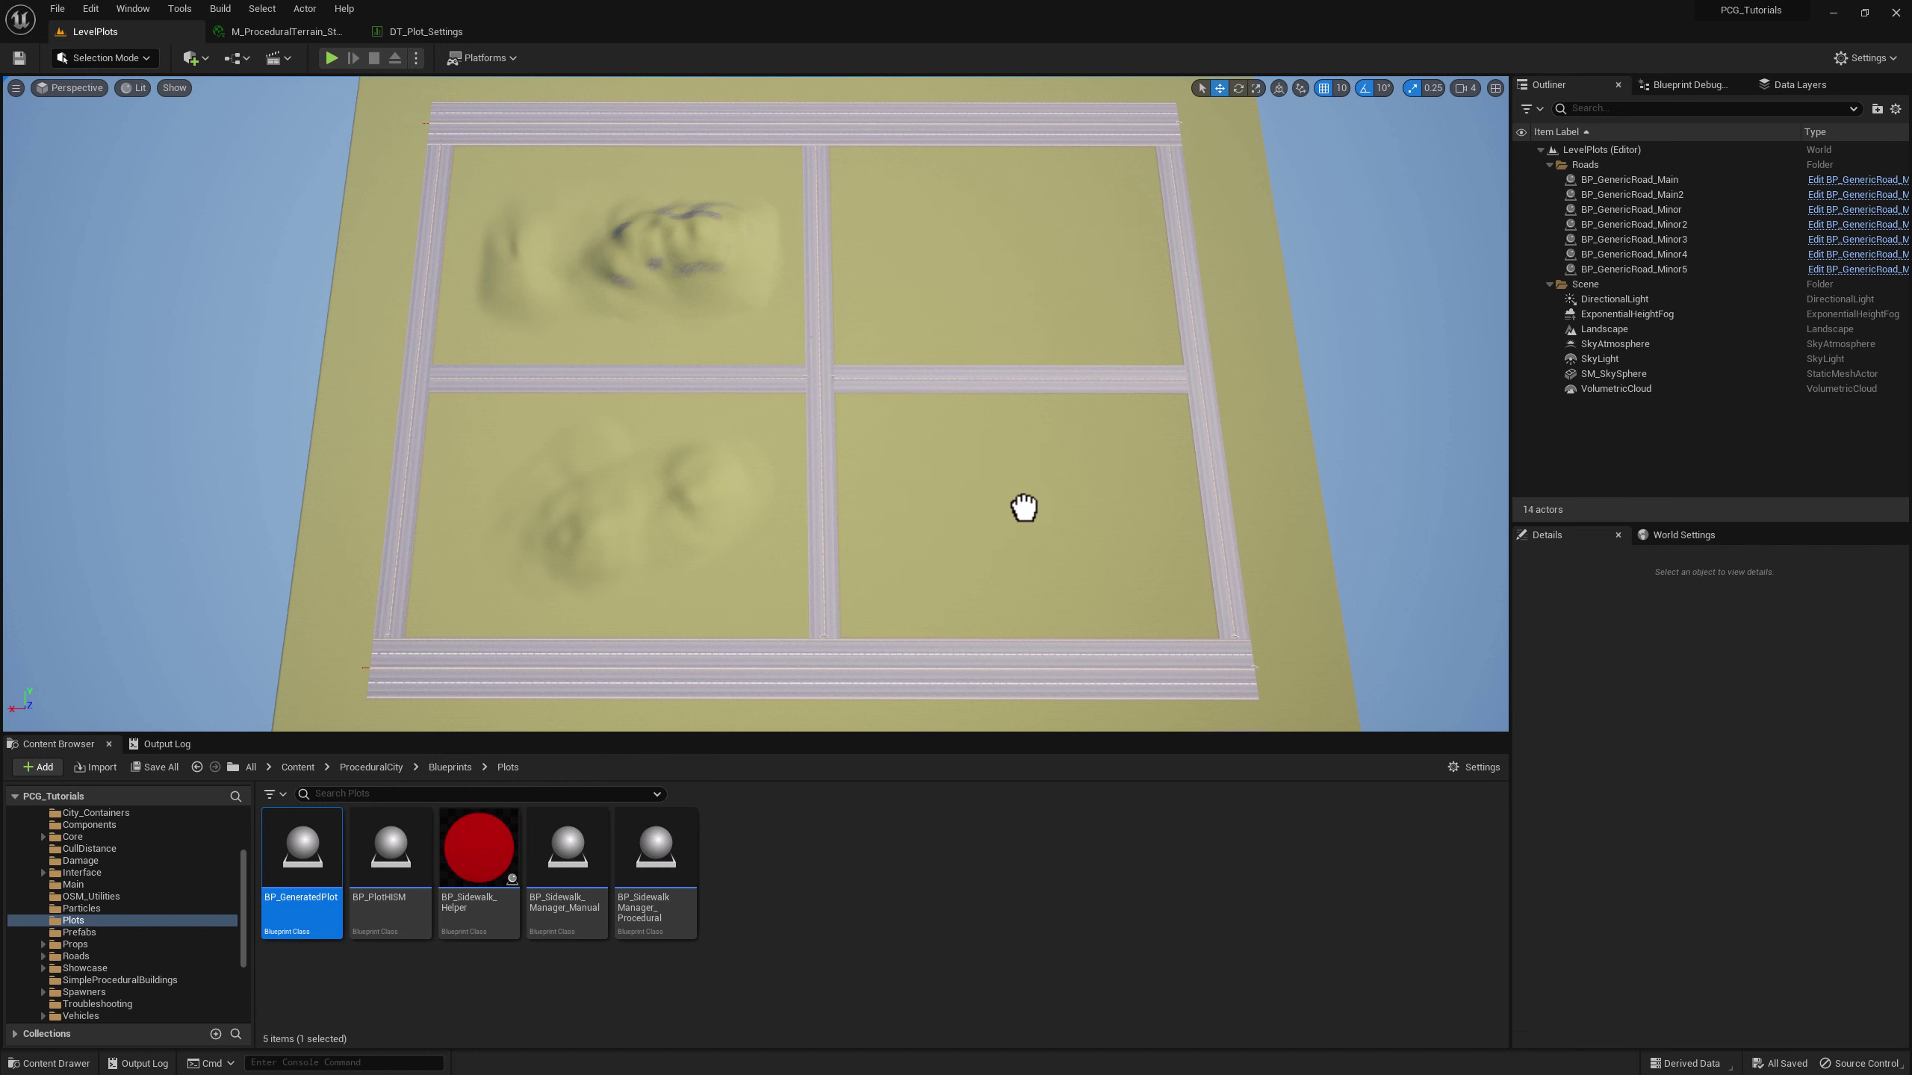
- Place a BP_GeneratedPlot actor in the flat block nearest the main road and run Trace Shape on it
left_click_drag(1024, 507, 1024, 506)
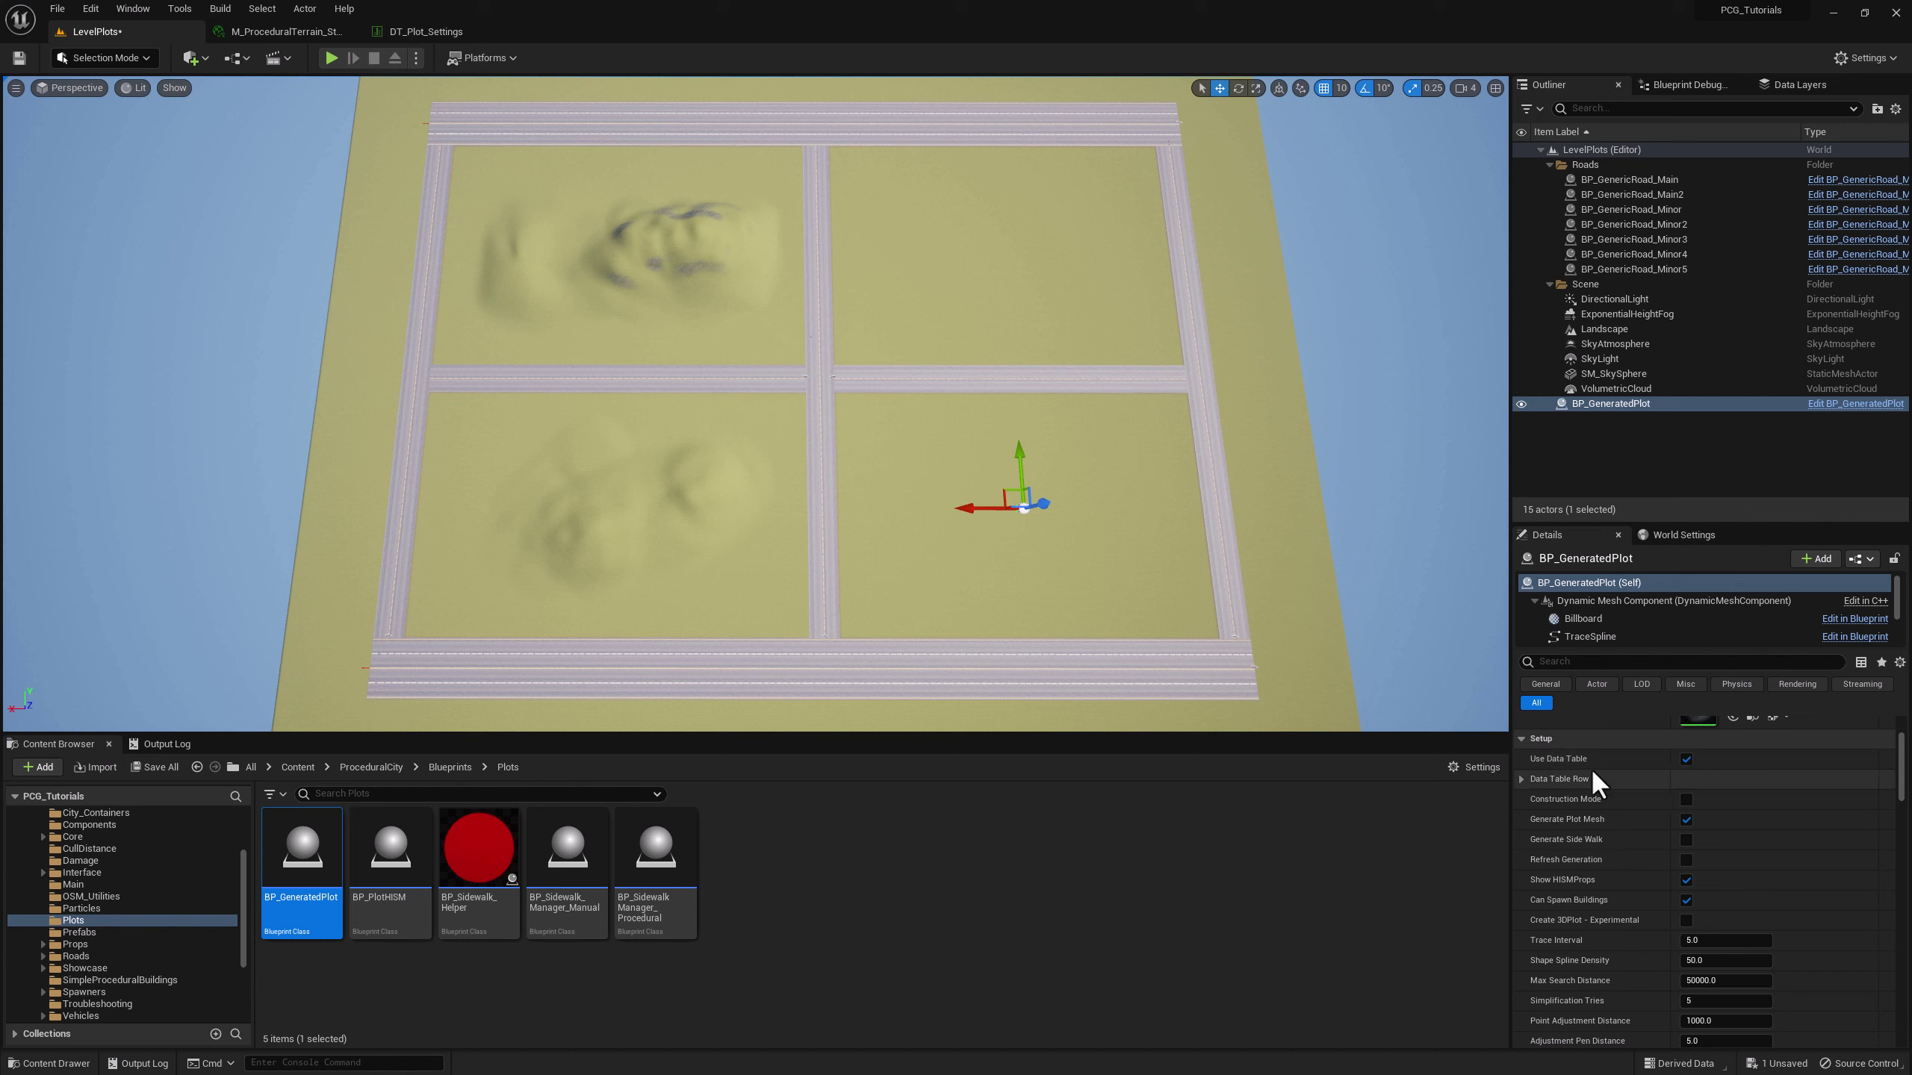
scroll(1594, 773, "down", 3)
scroll(1595, 769, "down", 10)
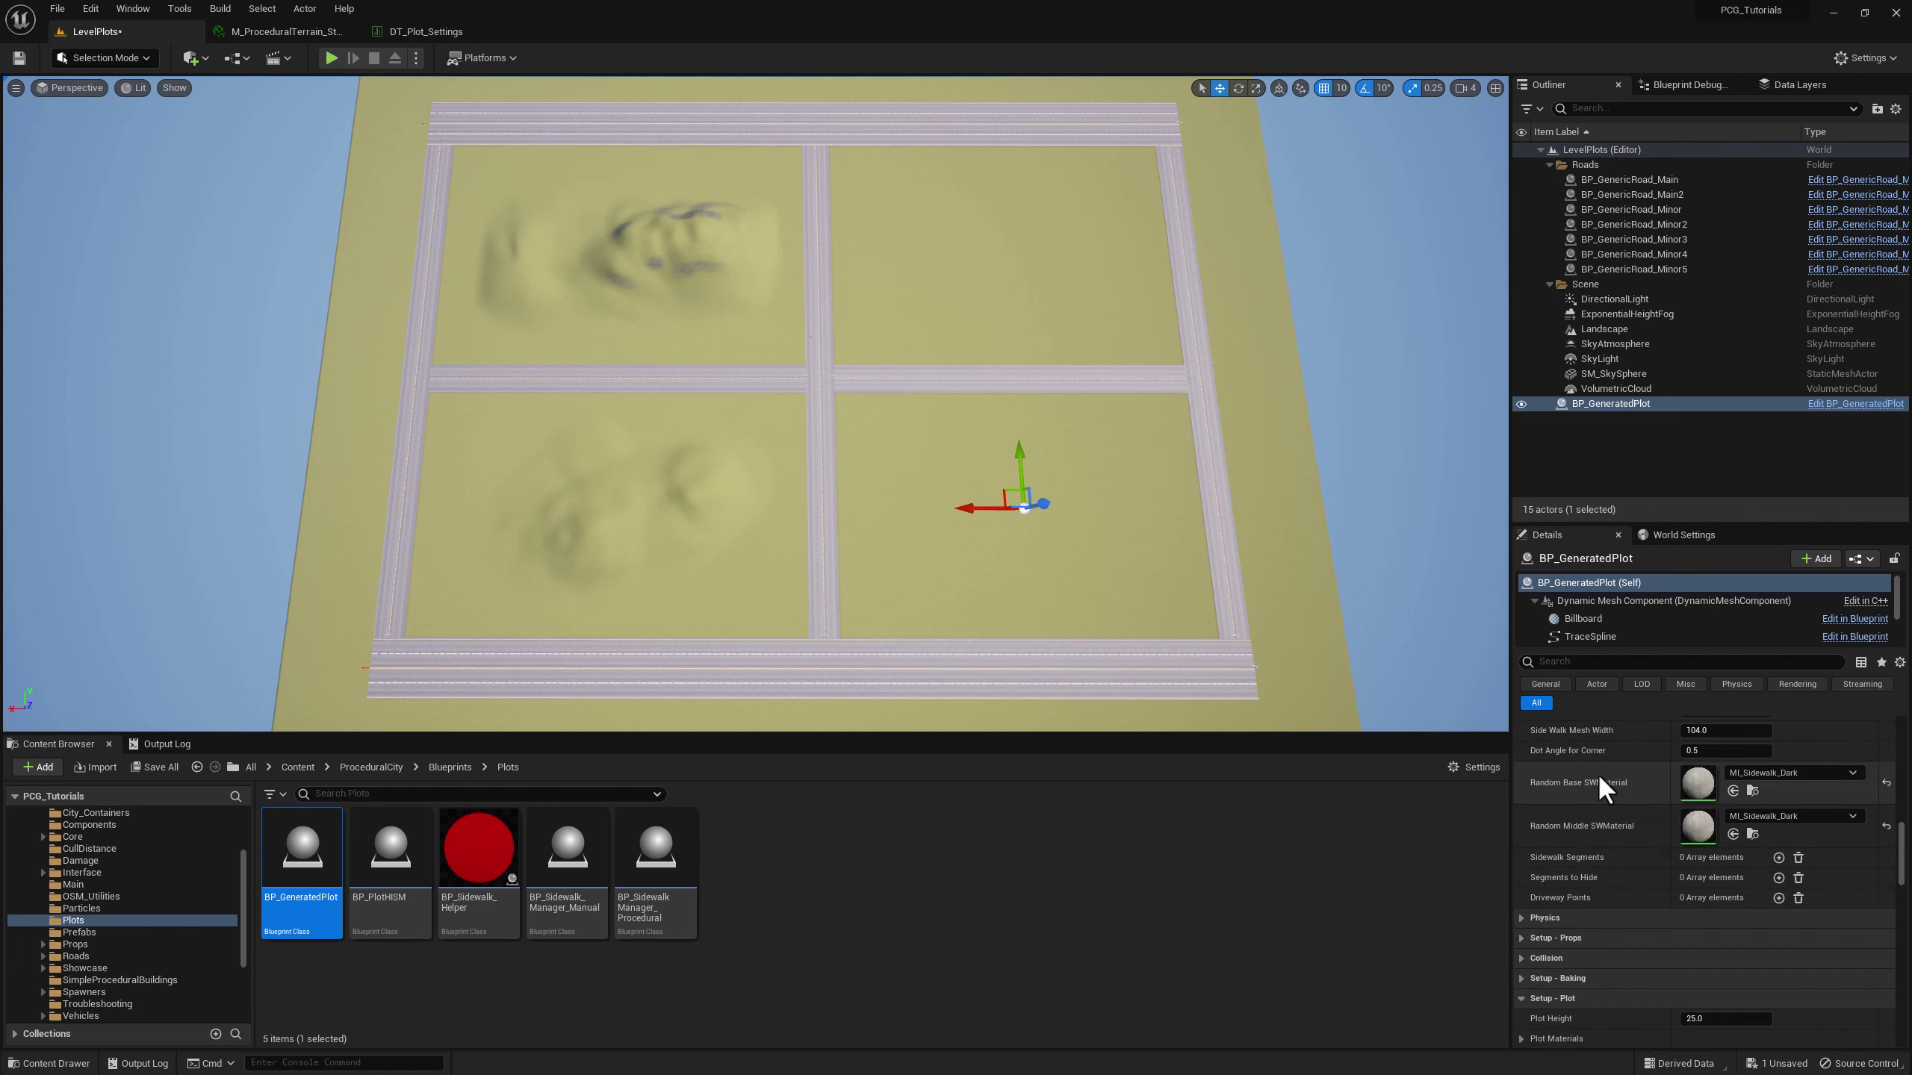
scroll(1601, 771, "down", 5)
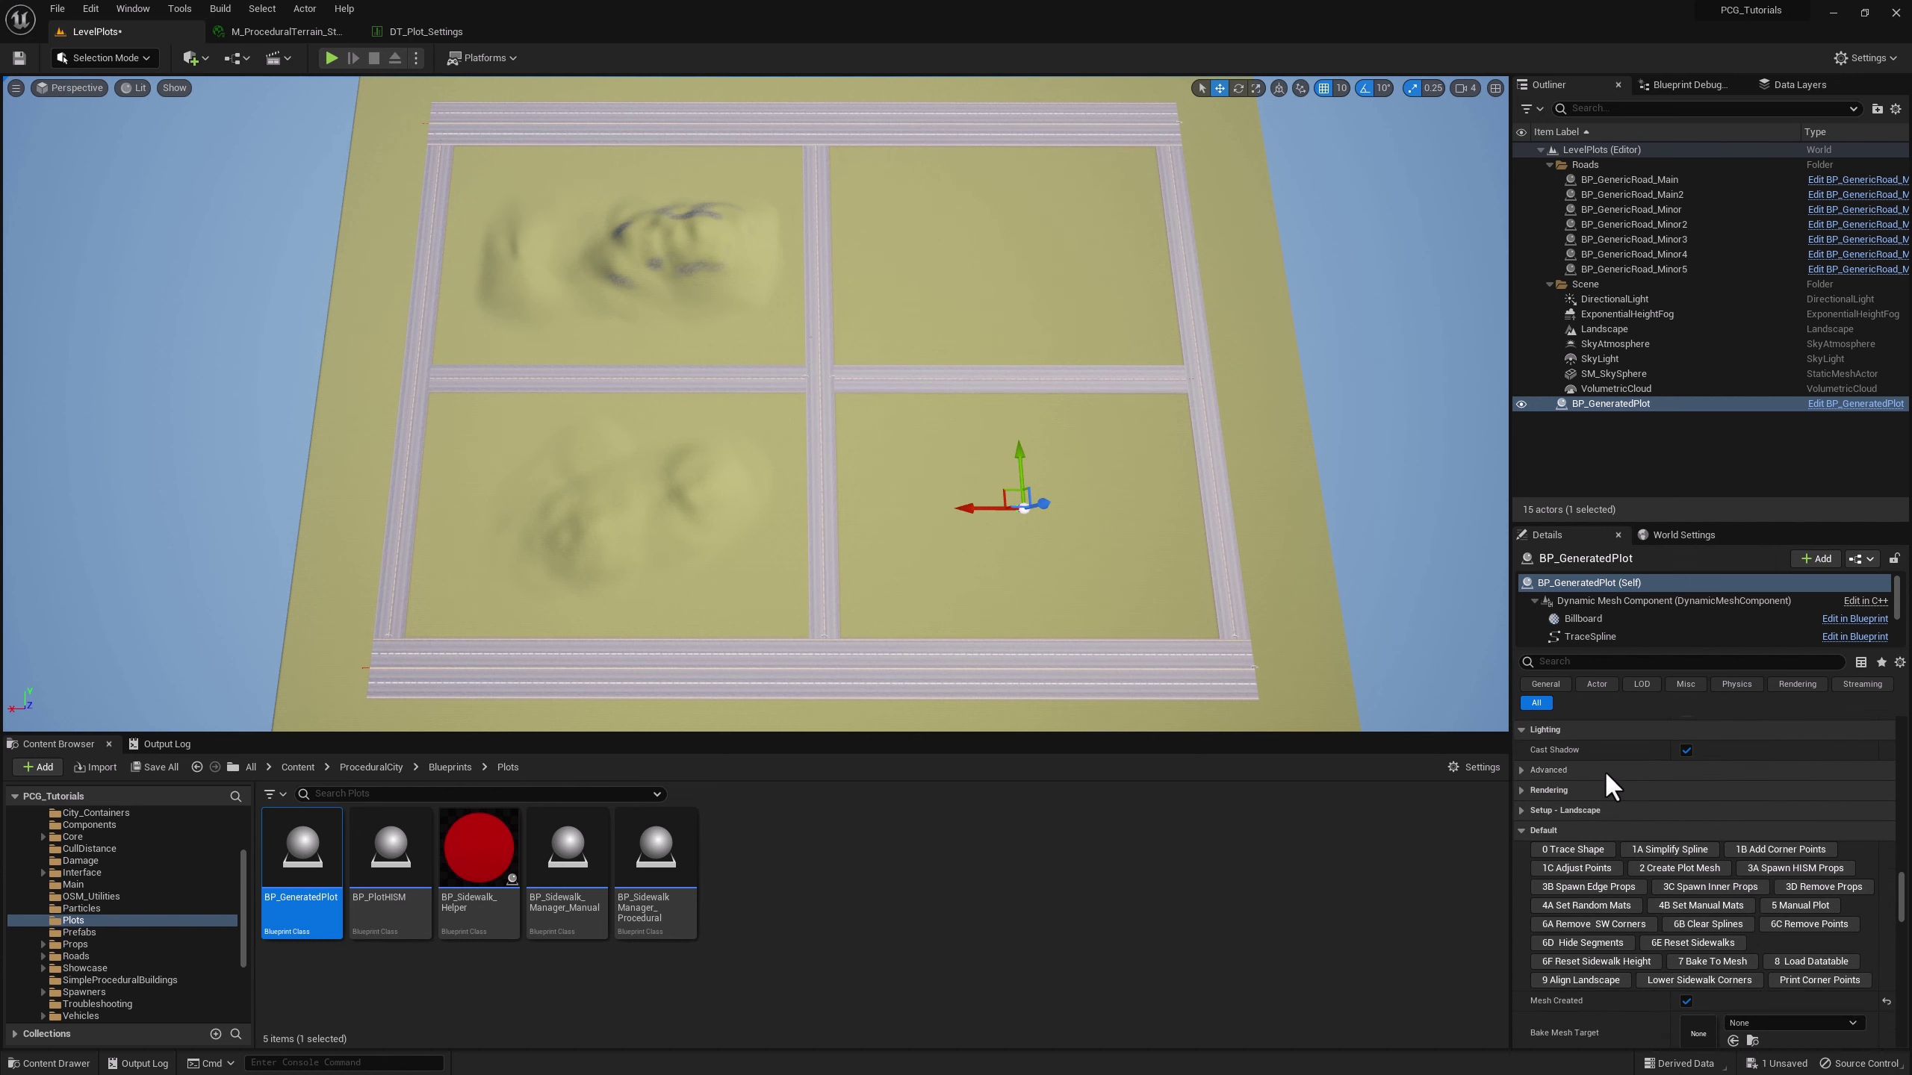
left_click(1580, 851)
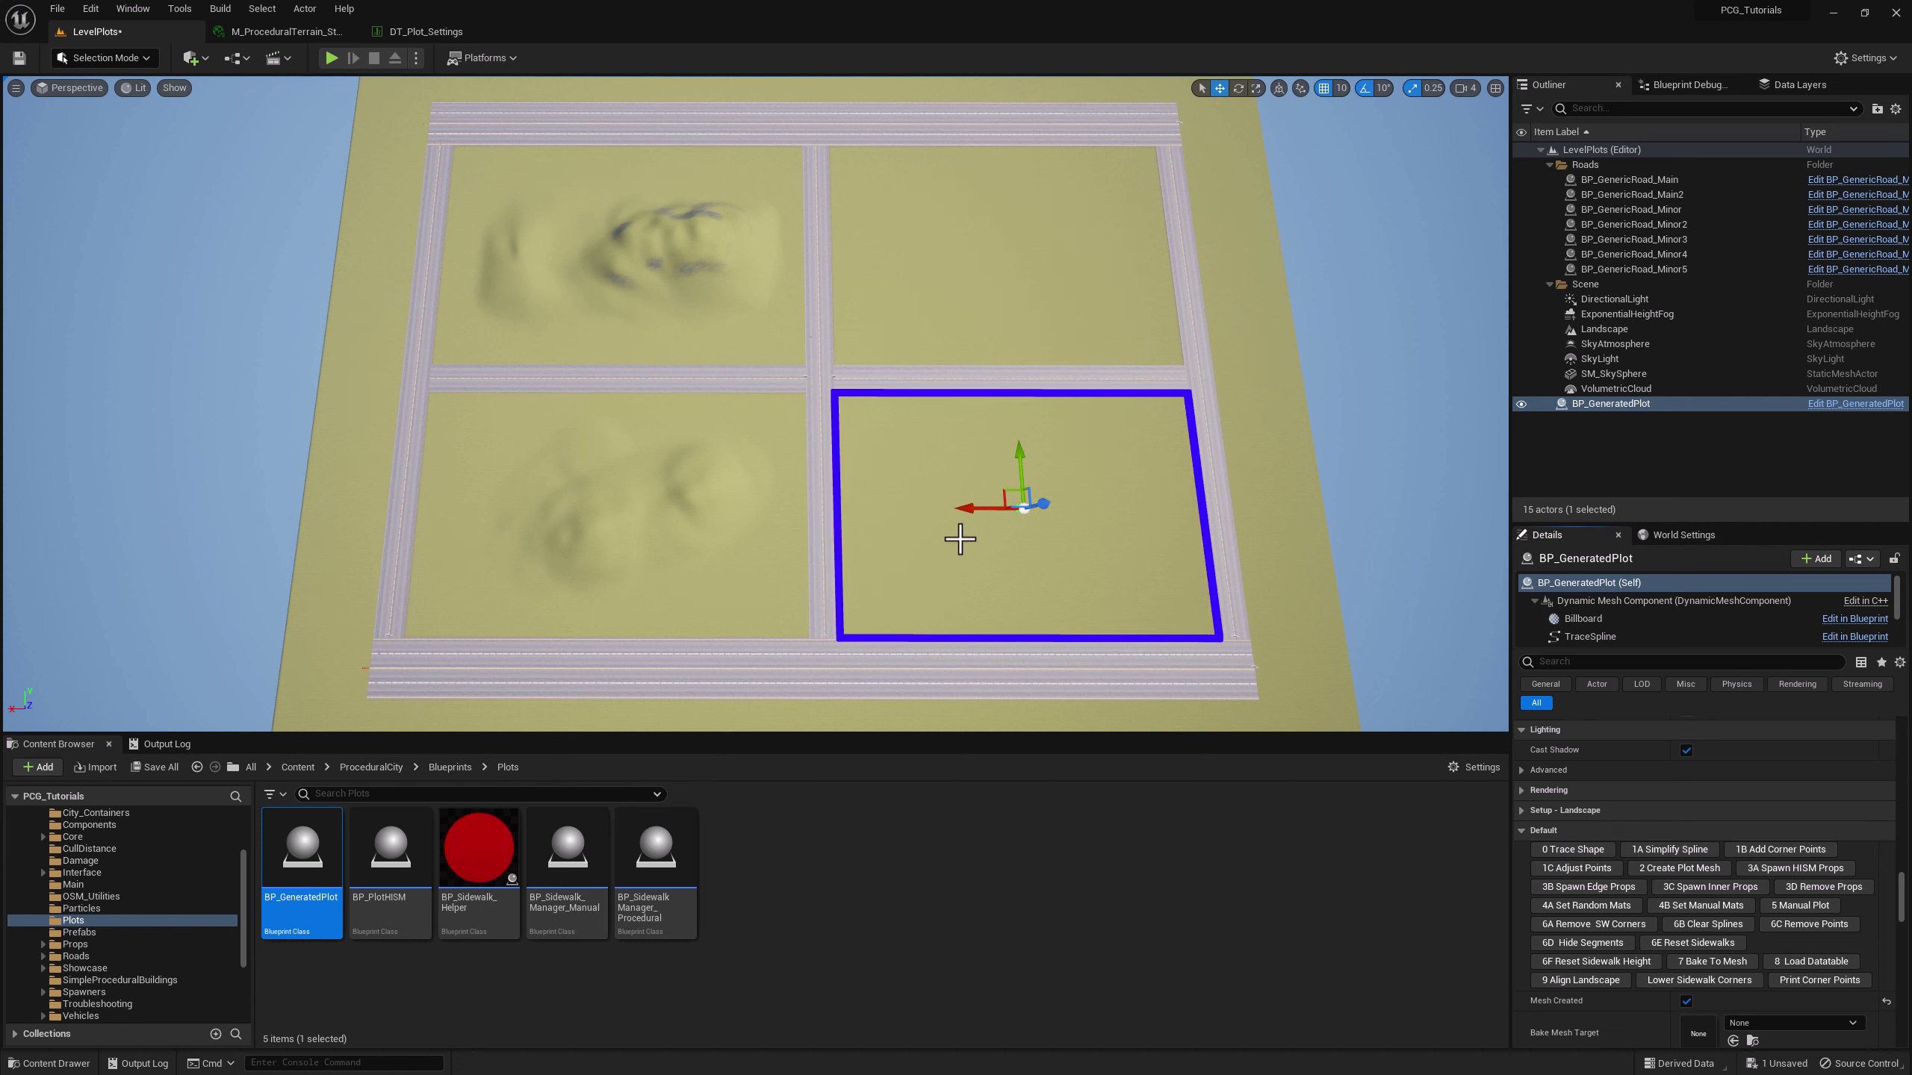
- Simplify the plot's traced spline and add corner points to it
right_click_drag(947, 415, 1460, 398)
key("w")
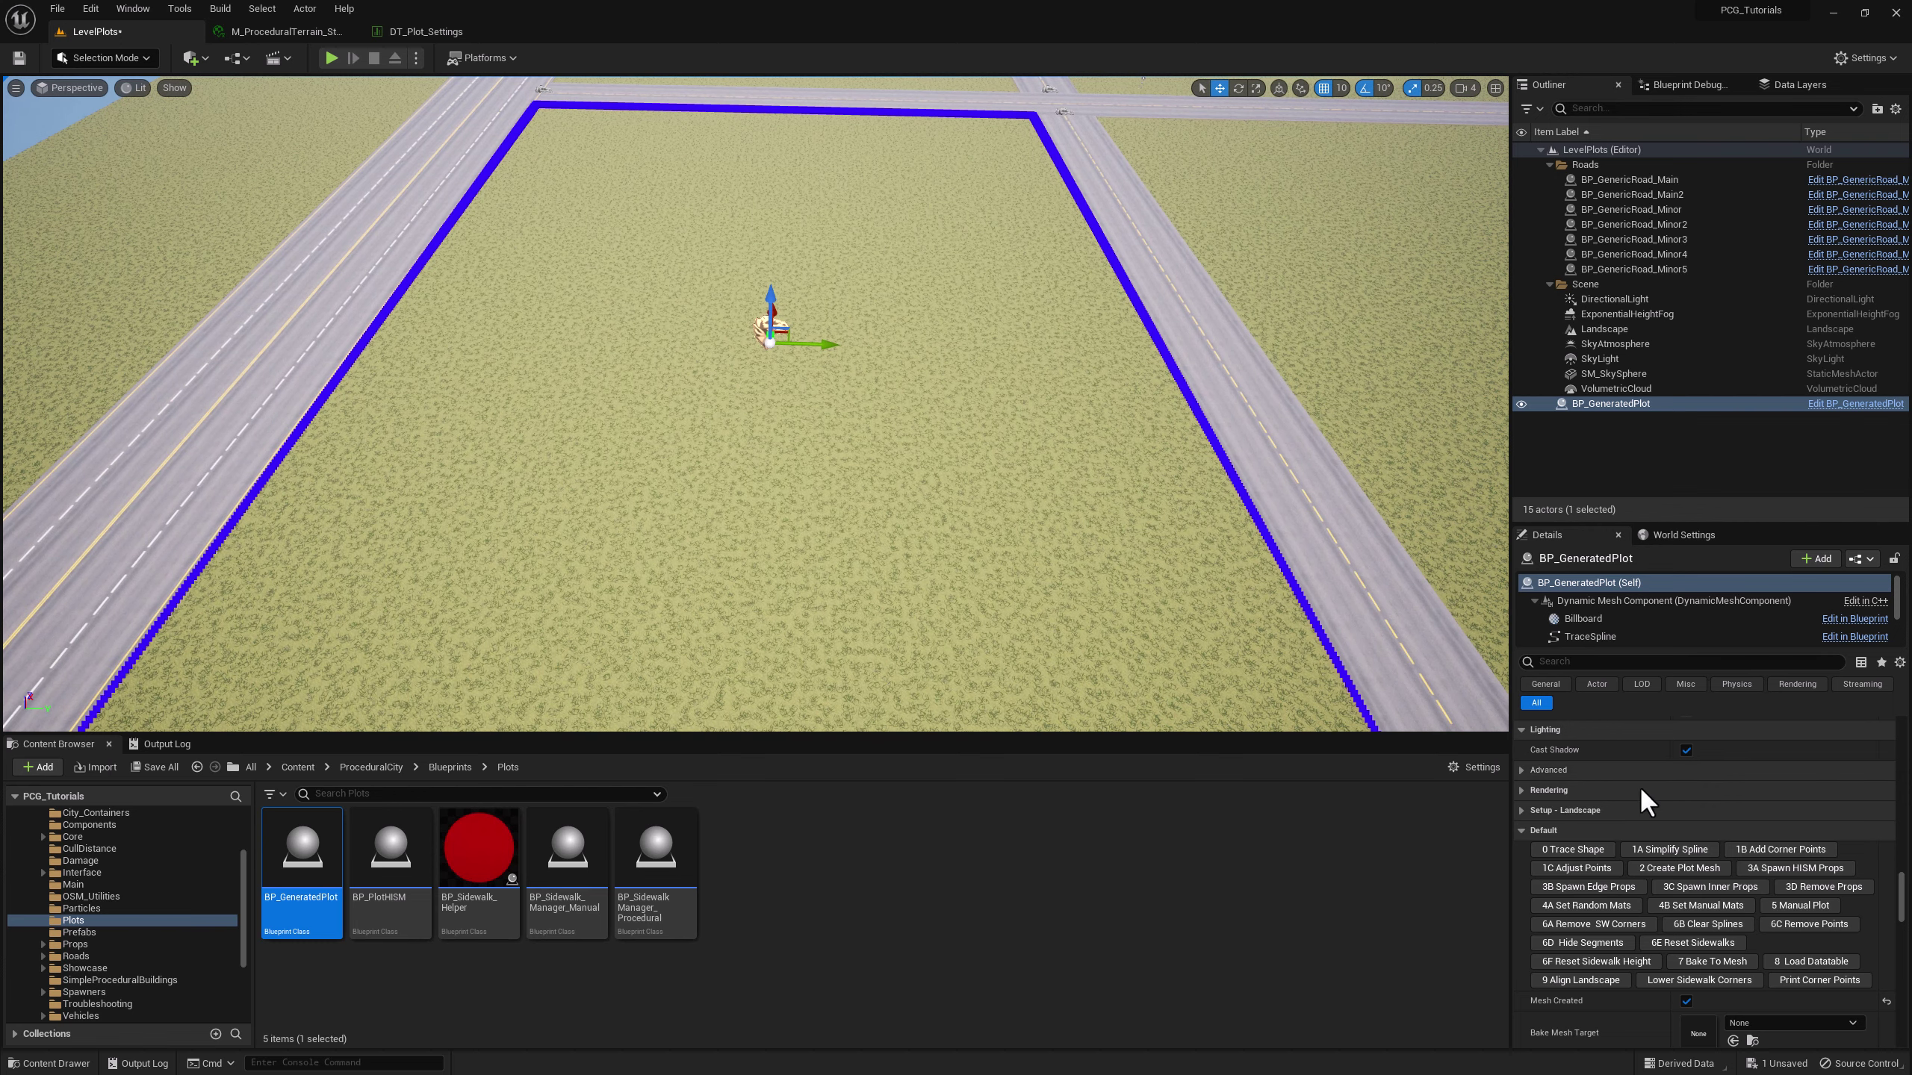
left_click(1658, 849)
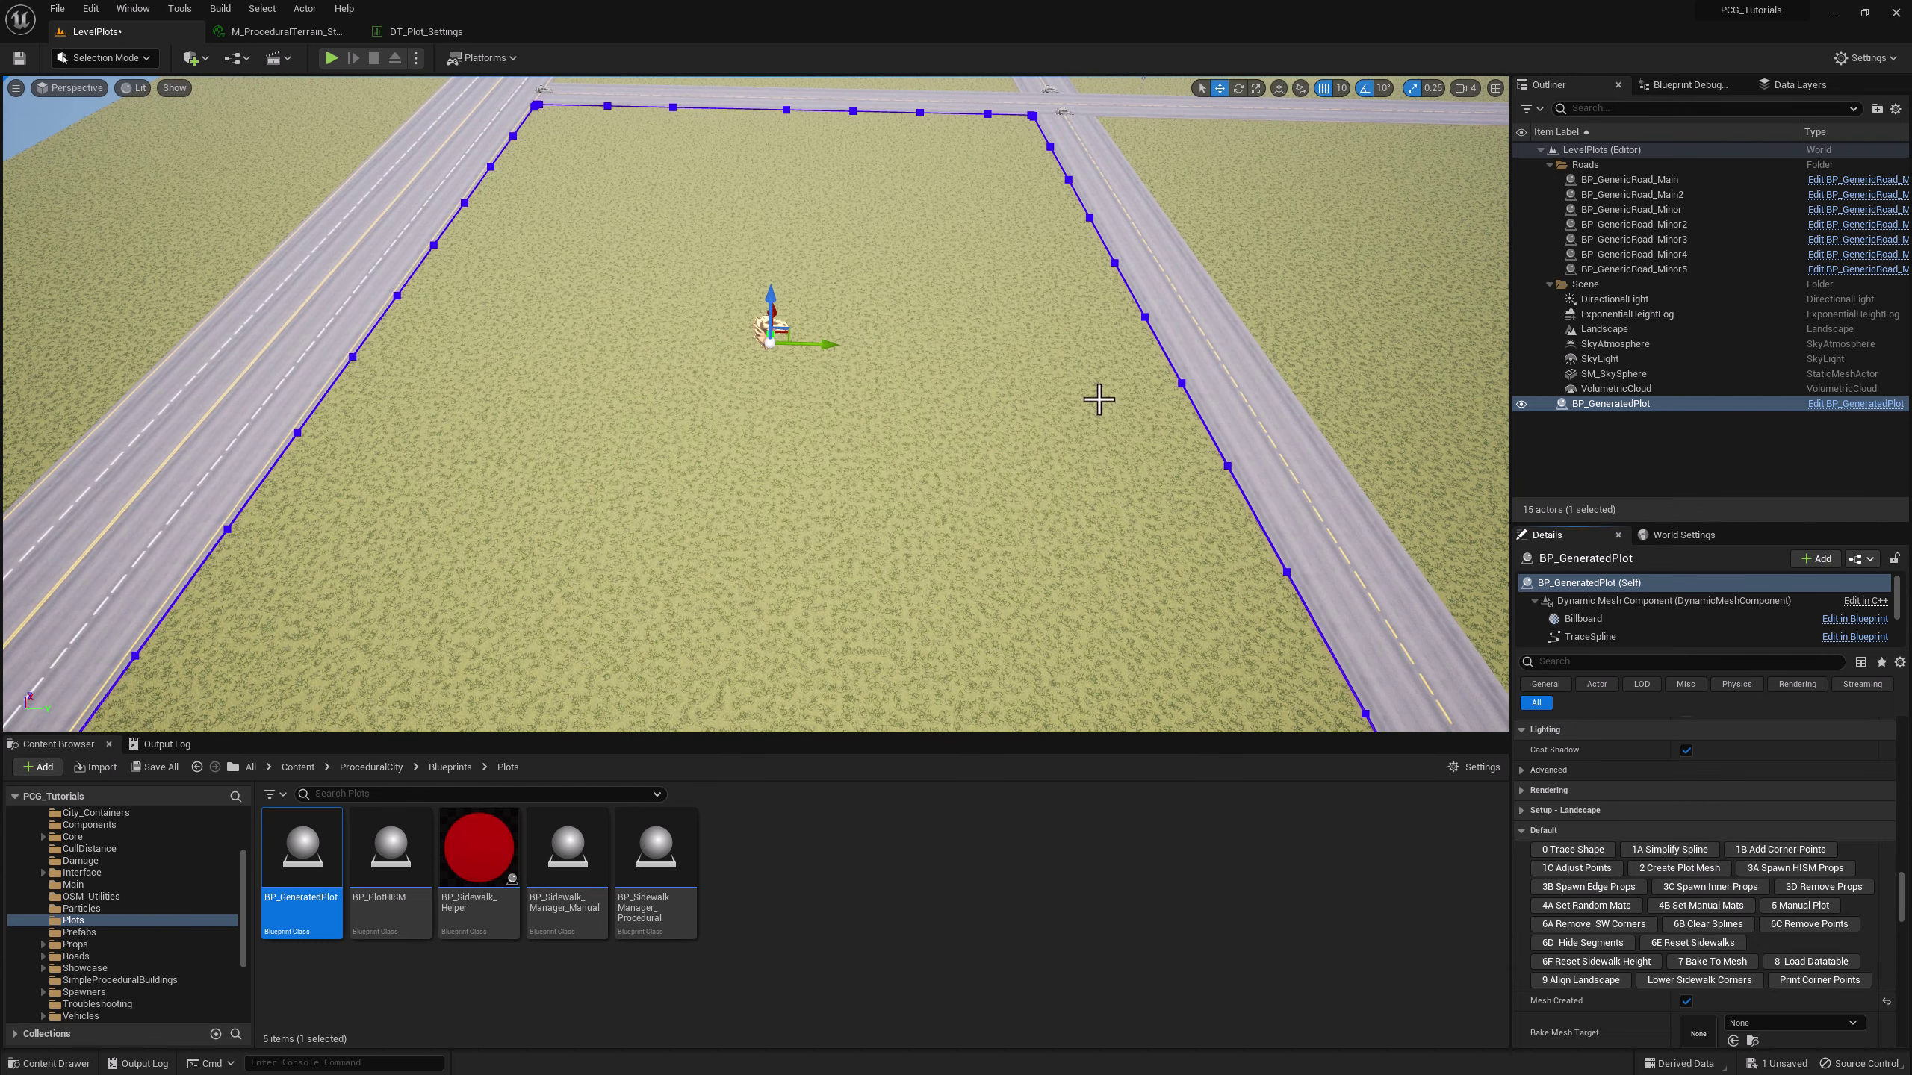
right_click_drag(1100, 399, 798, 470)
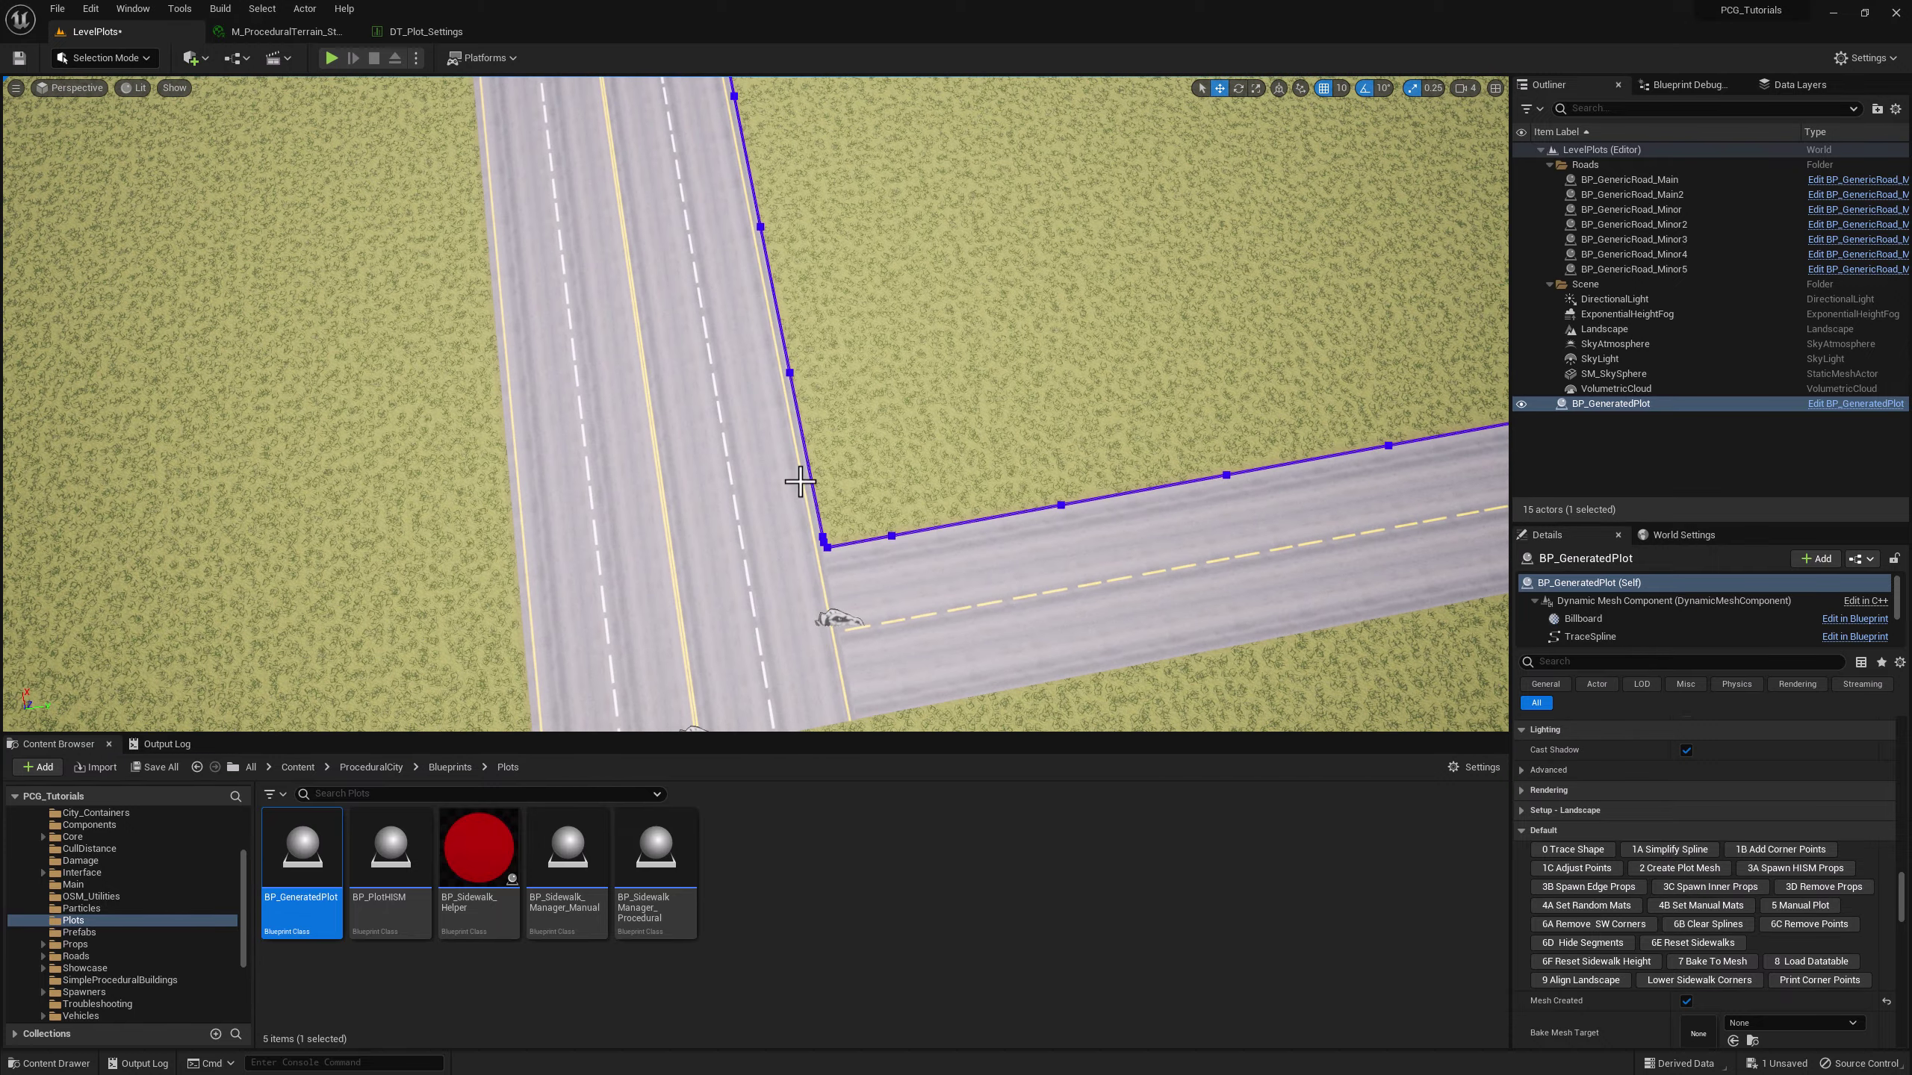
left_click(1799, 852)
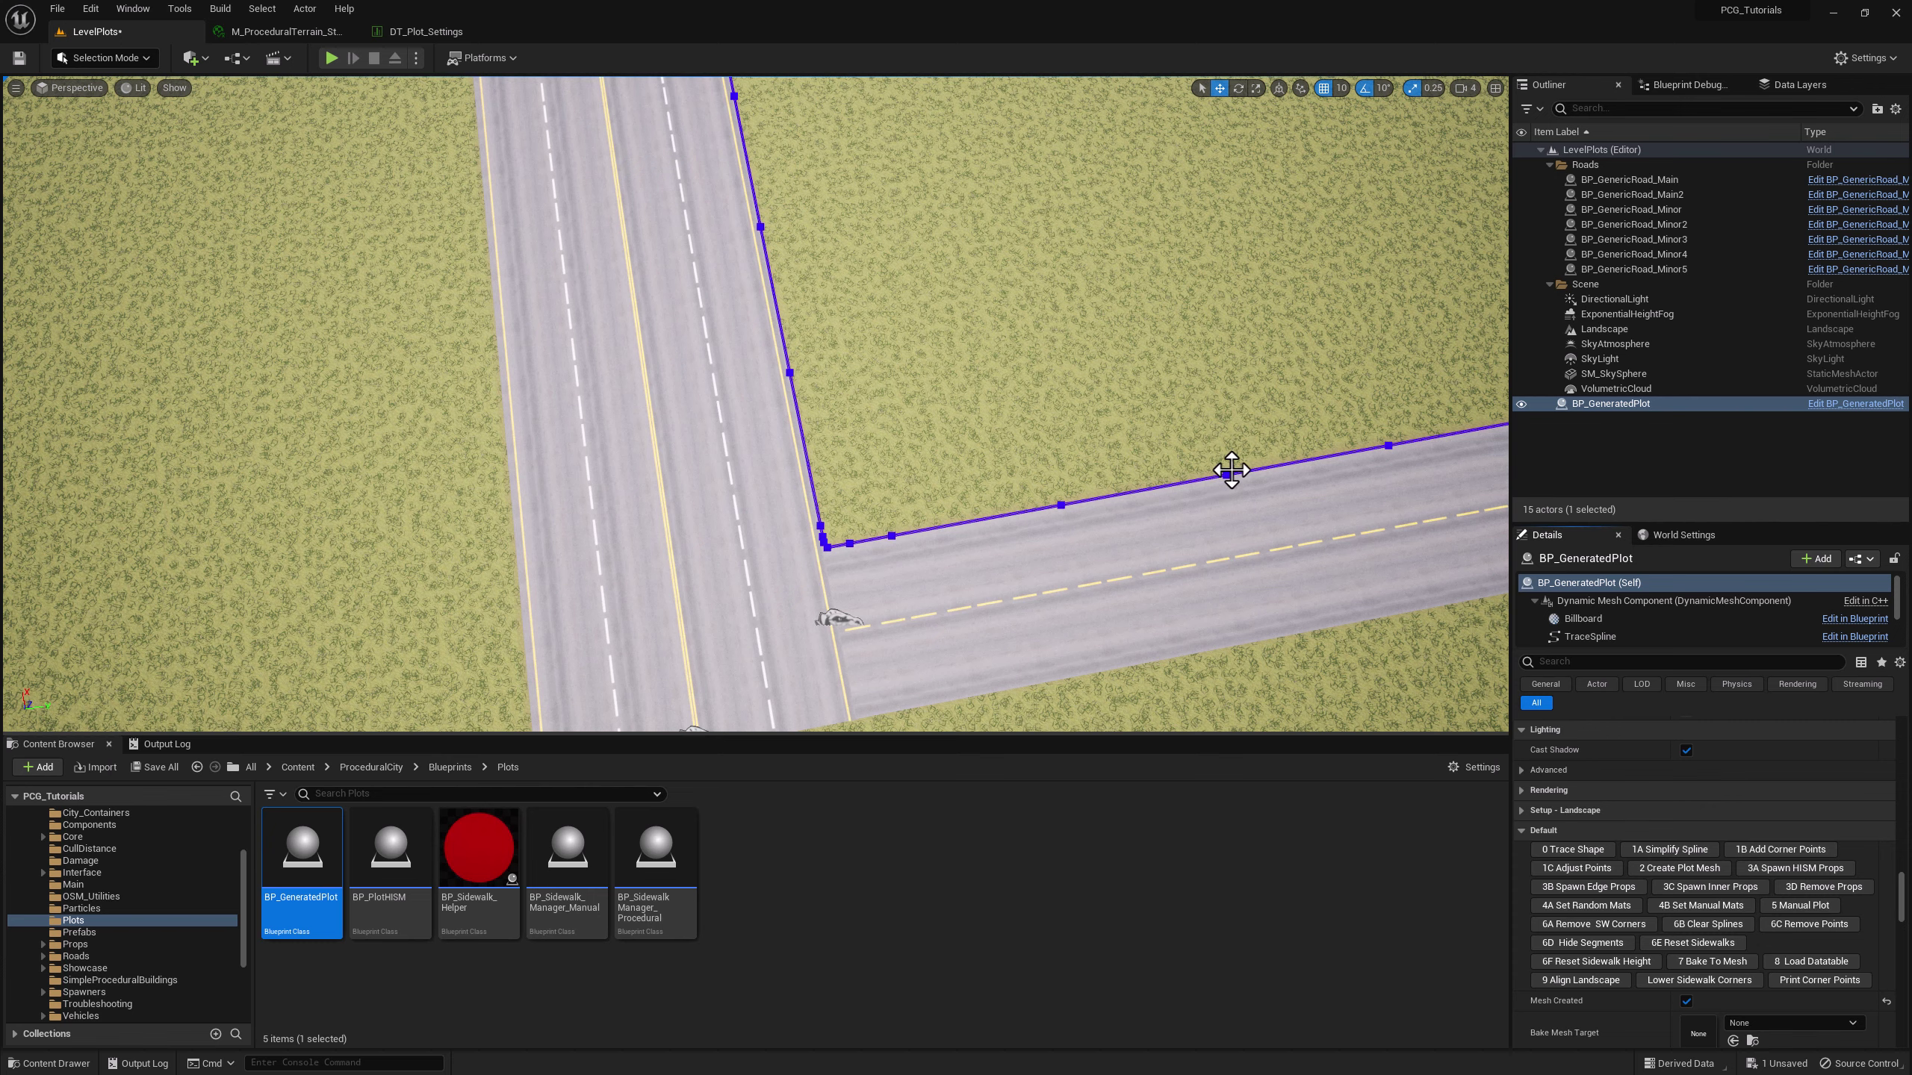
- Adjust the plot's spline points and create the plot mesh, finishing with the plot deselected
right_click_drag(1231, 470, 1228, 427)
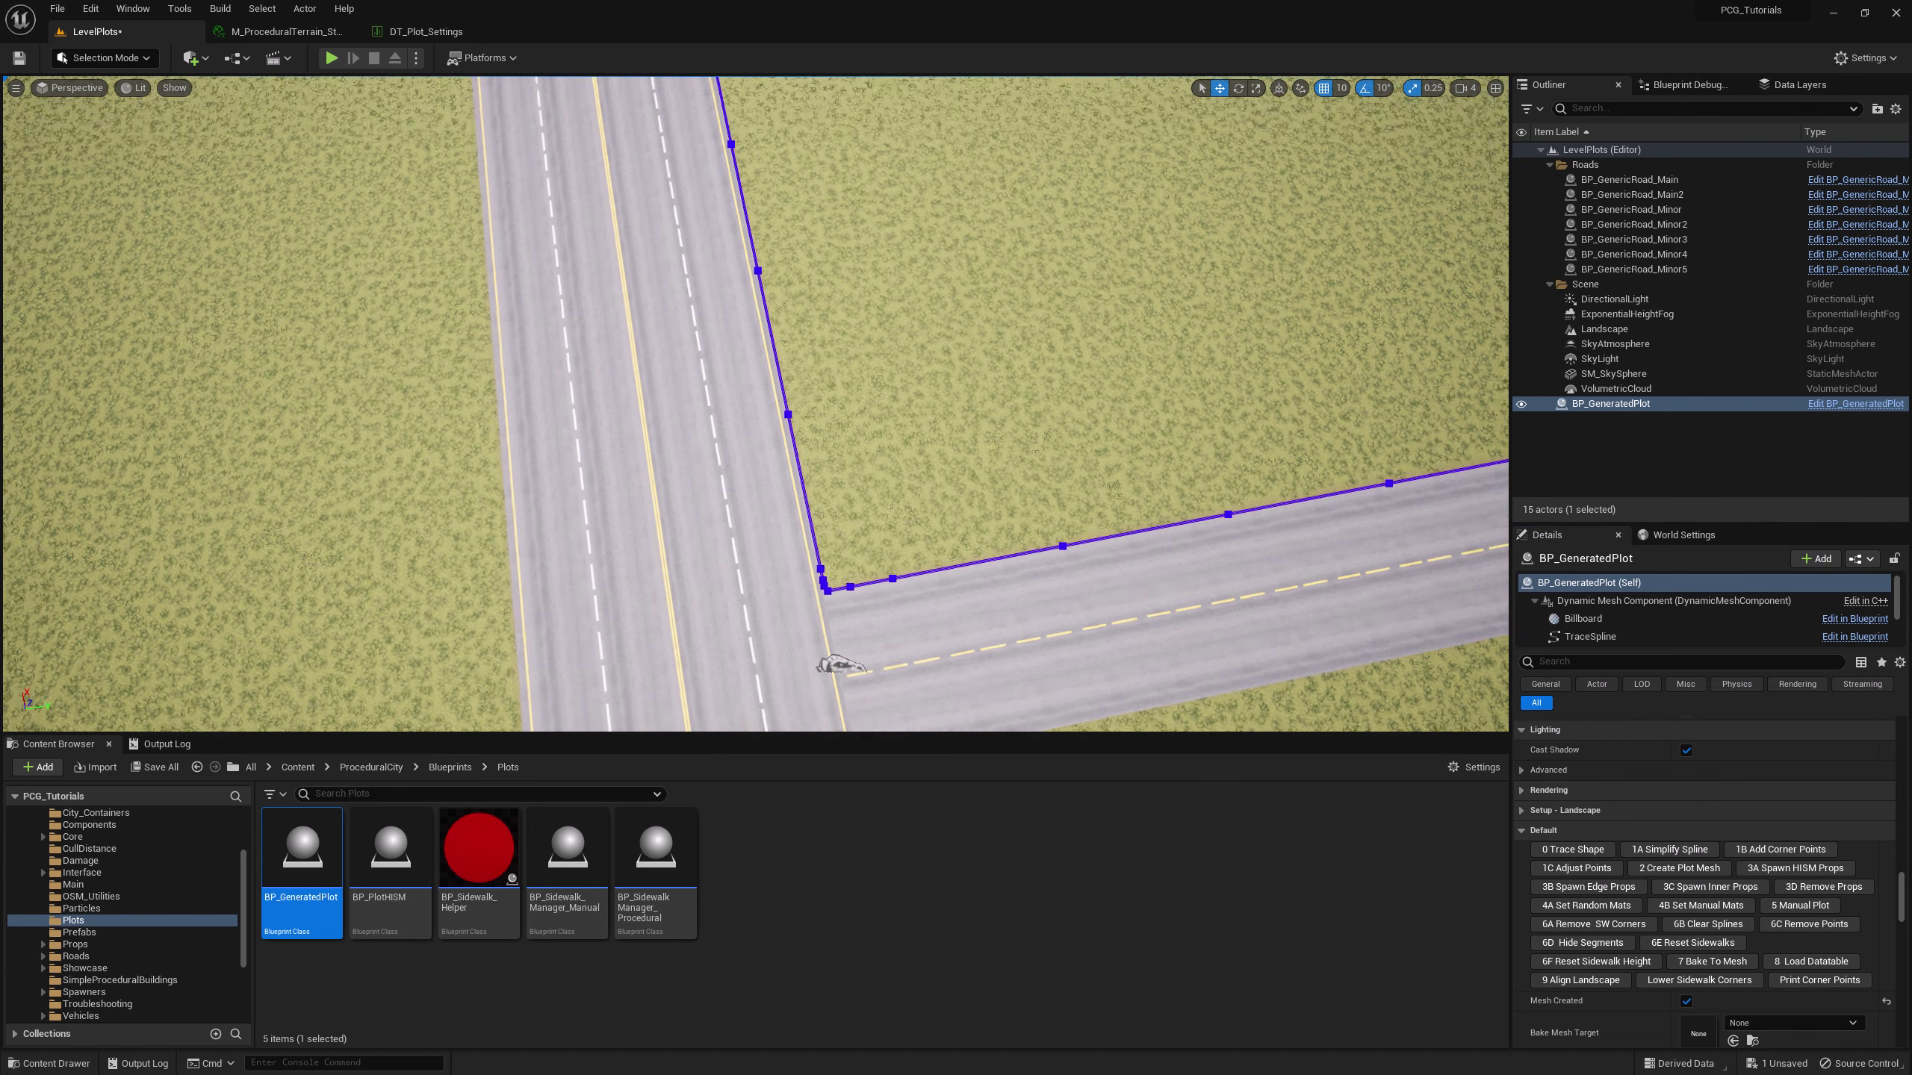
key("f")
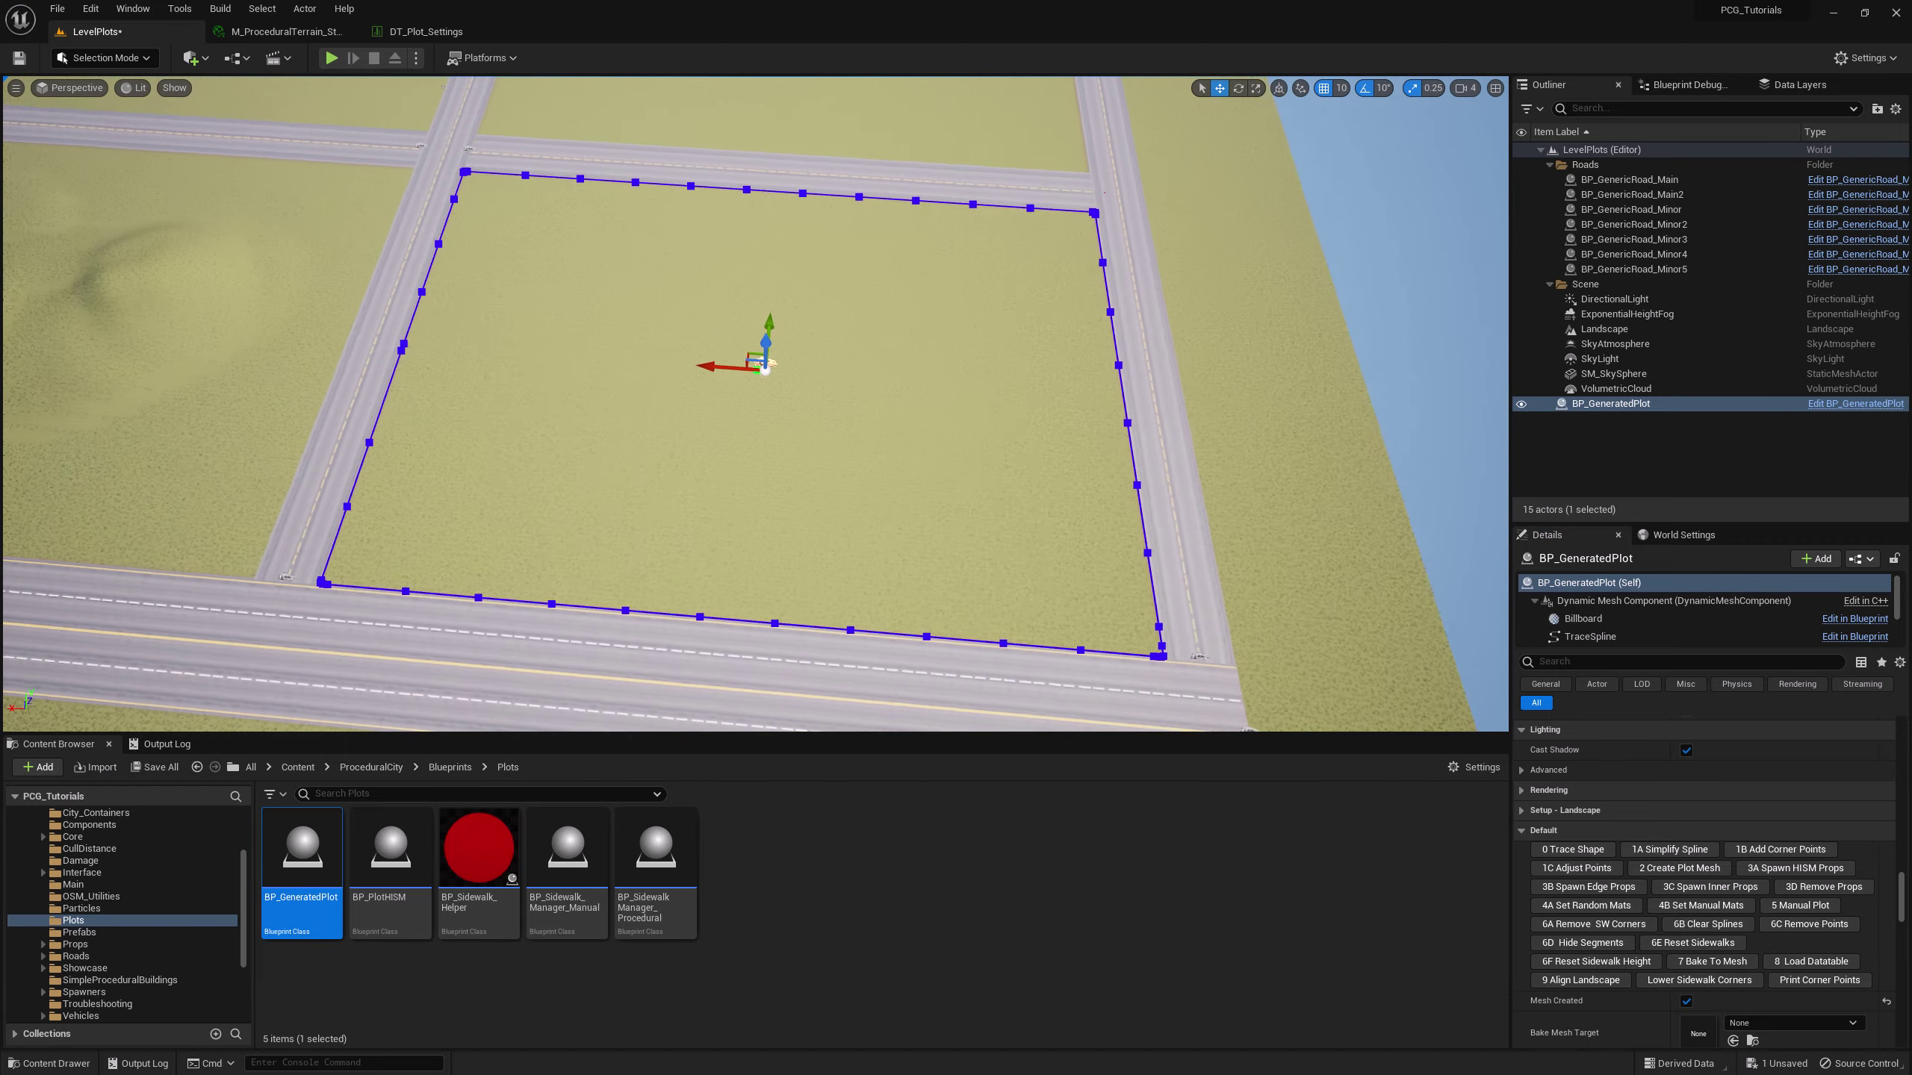
mouse_move(1228, 426)
right_mouse_down()
mouse_move(1272, 427)
mouse_move(1249, 426)
mouse_move(1250, 451)
right_mouse_up()
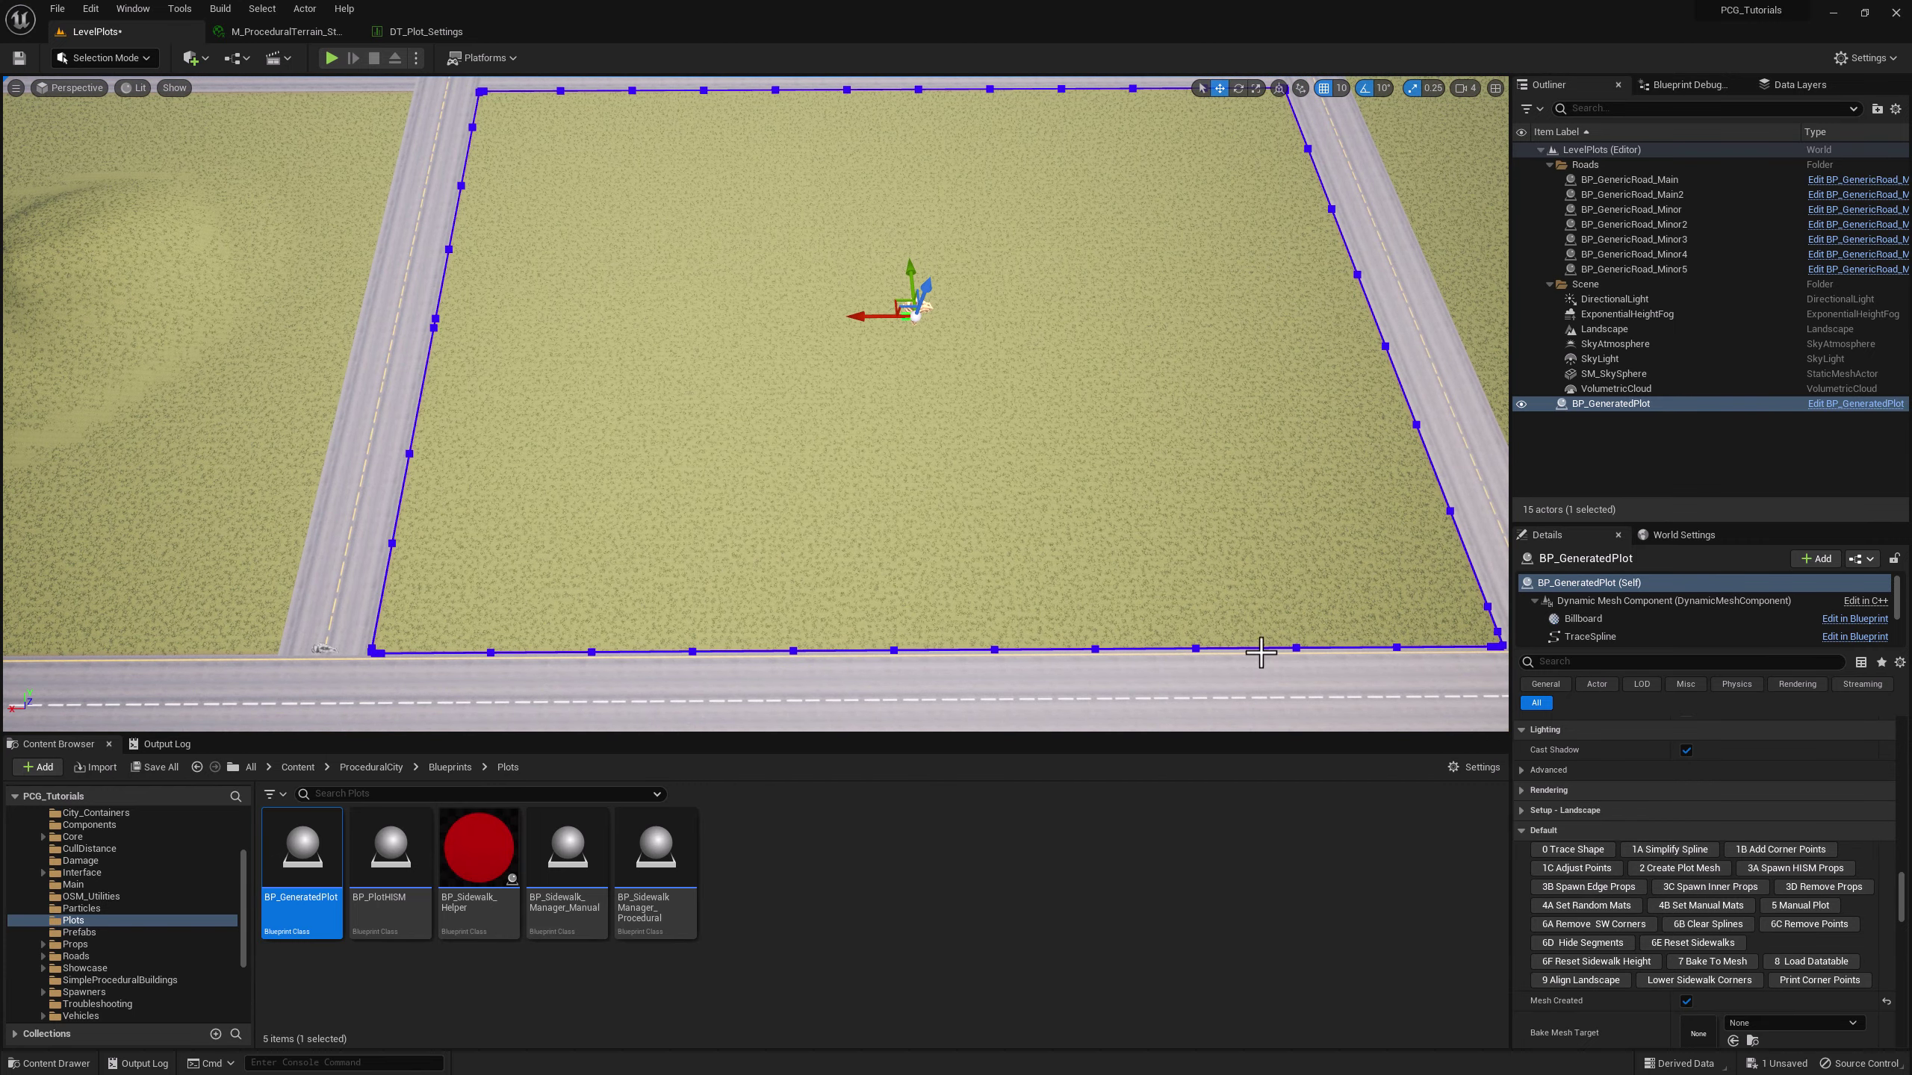
left_click(1573, 868)
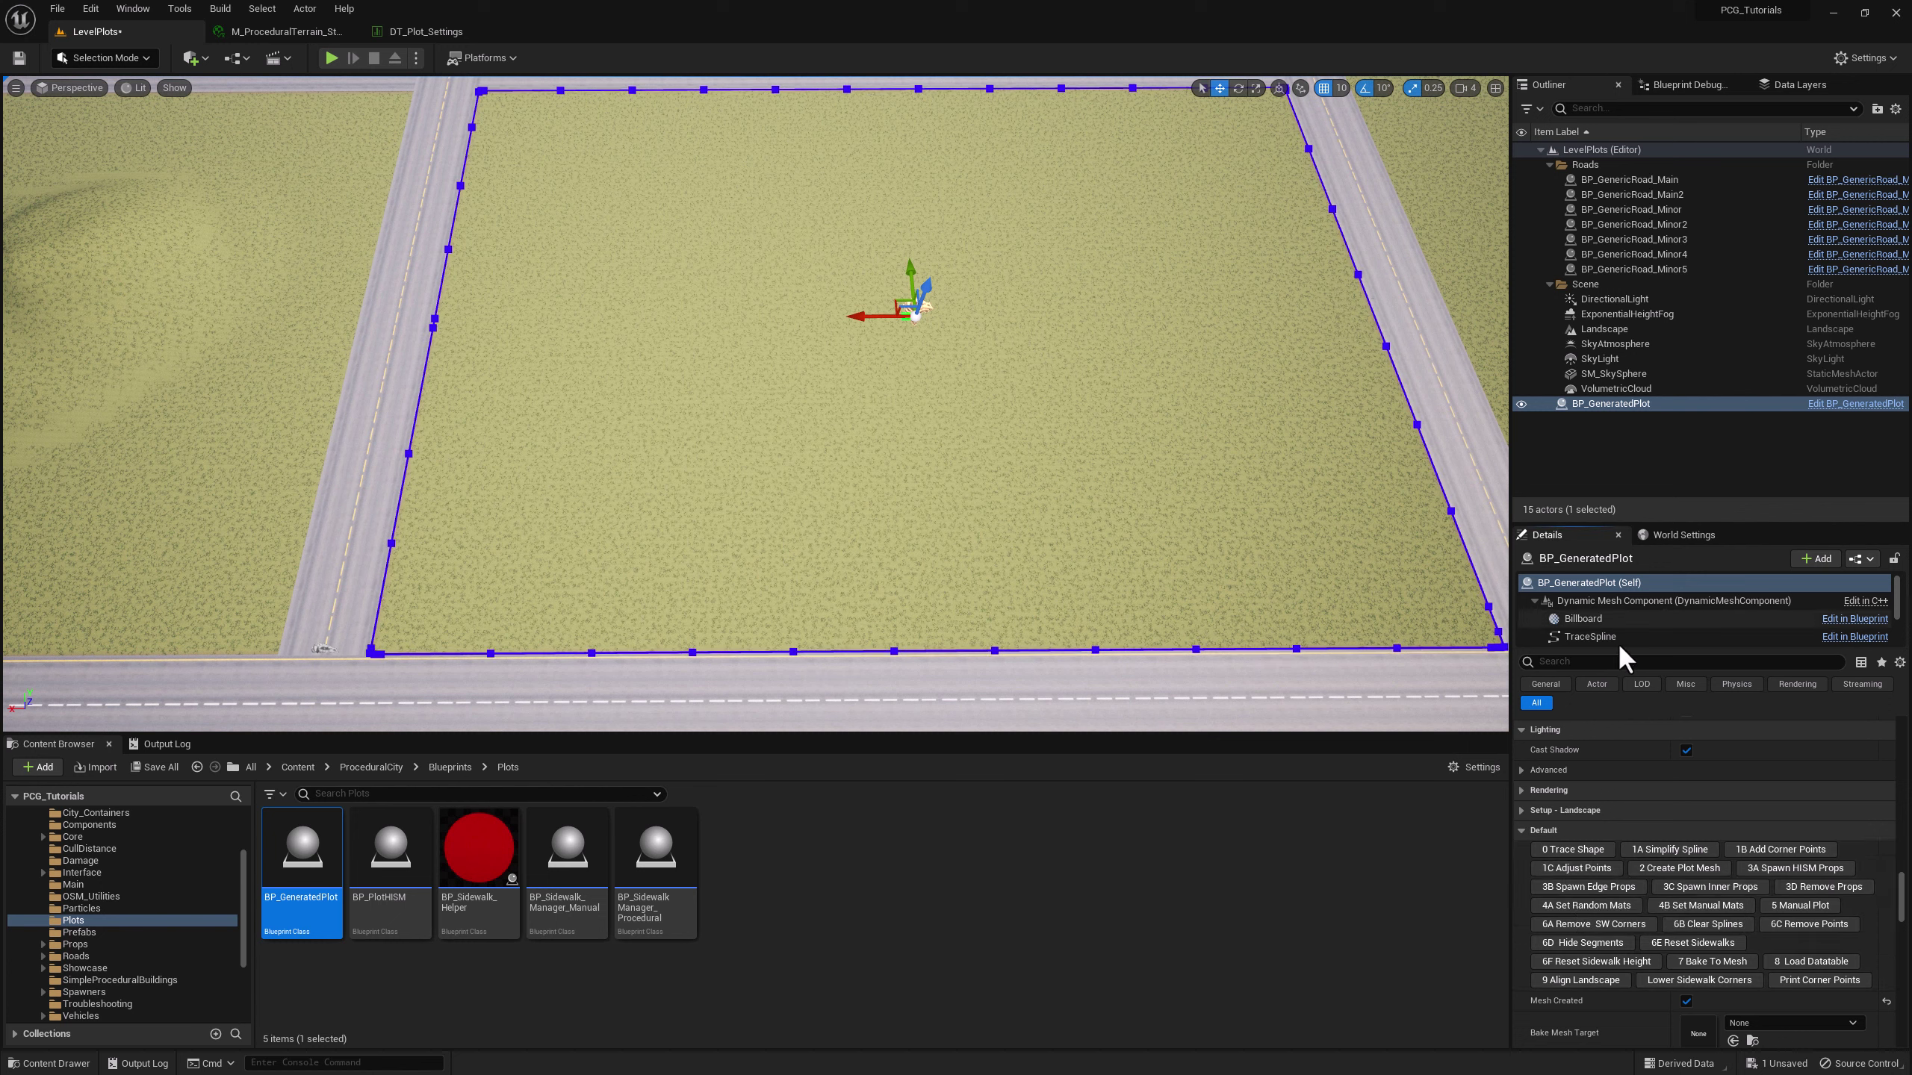
left_click(1685, 867)
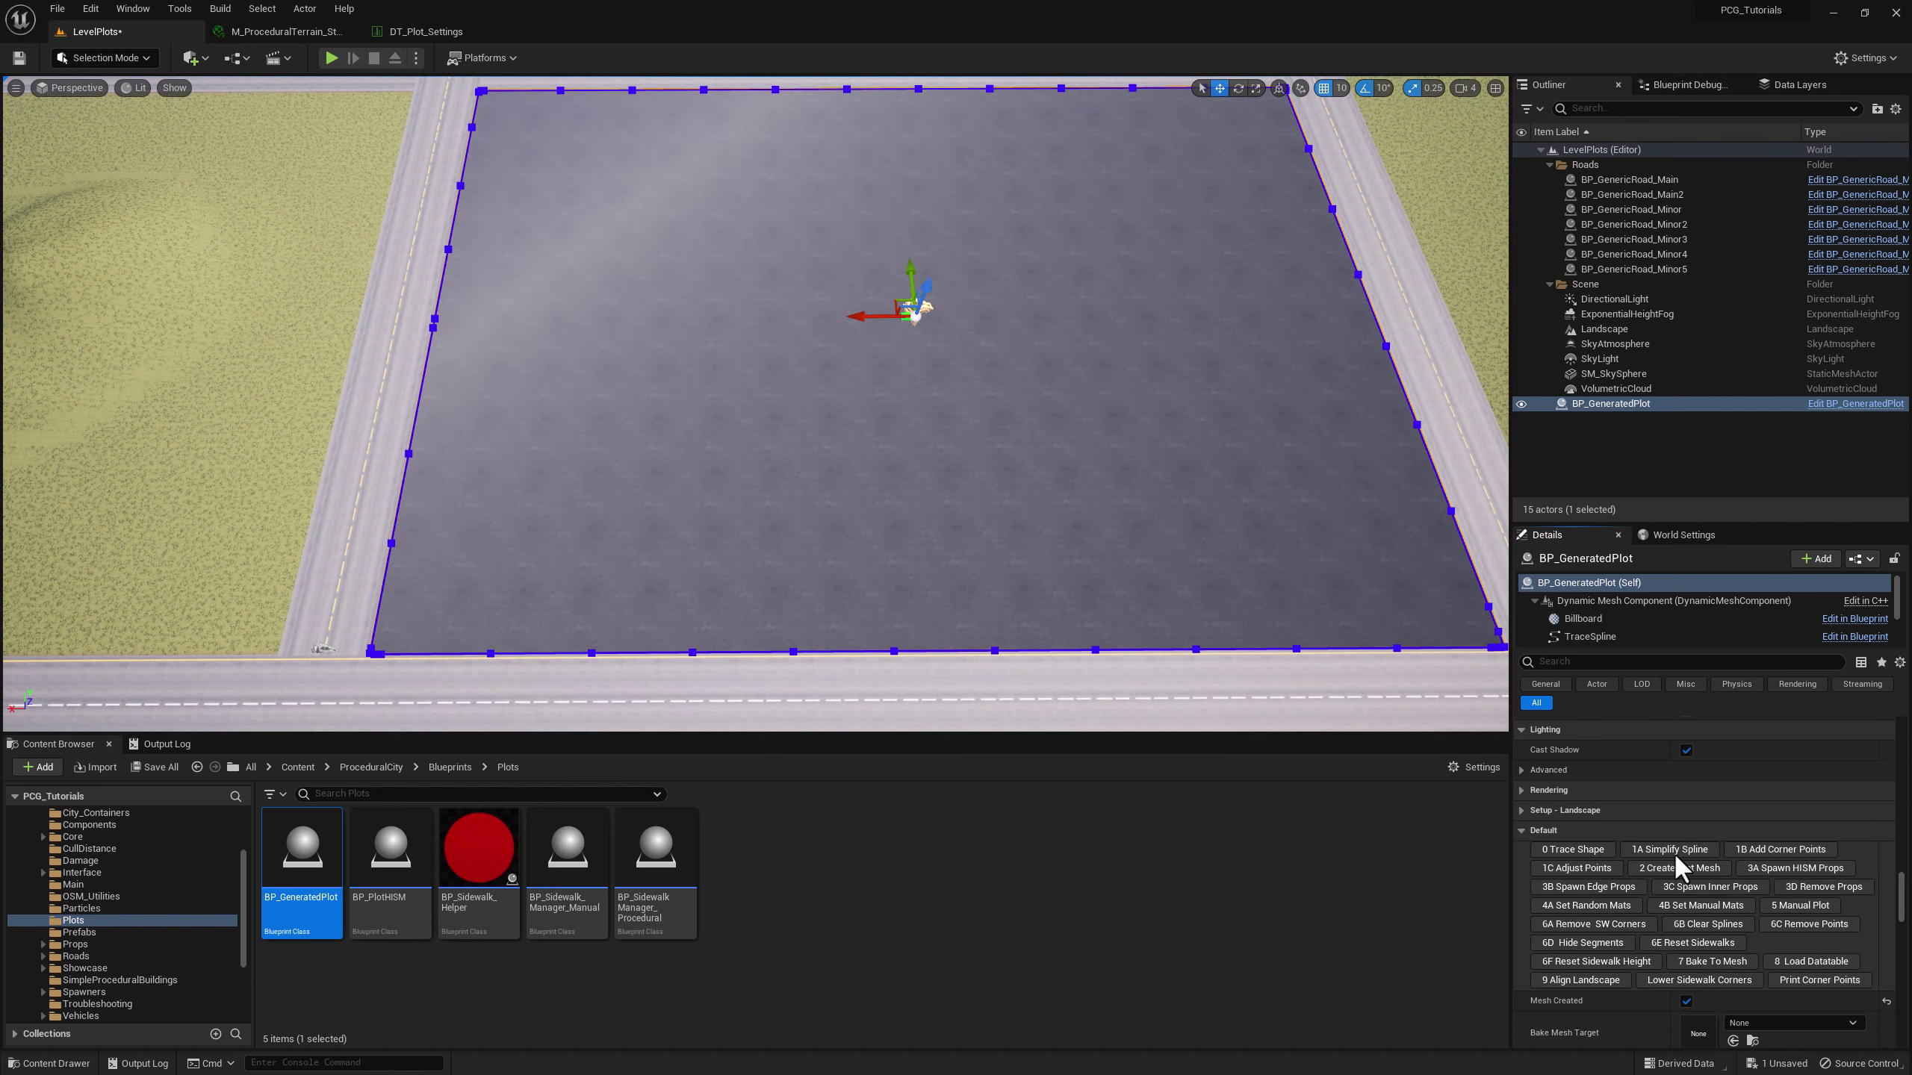
left_click_drag(1063, 478, 1031, 448)
right_click_drag(1032, 448, 1197, 377)
right_click_drag(1008, 399, 1159, 535)
key("Escape")
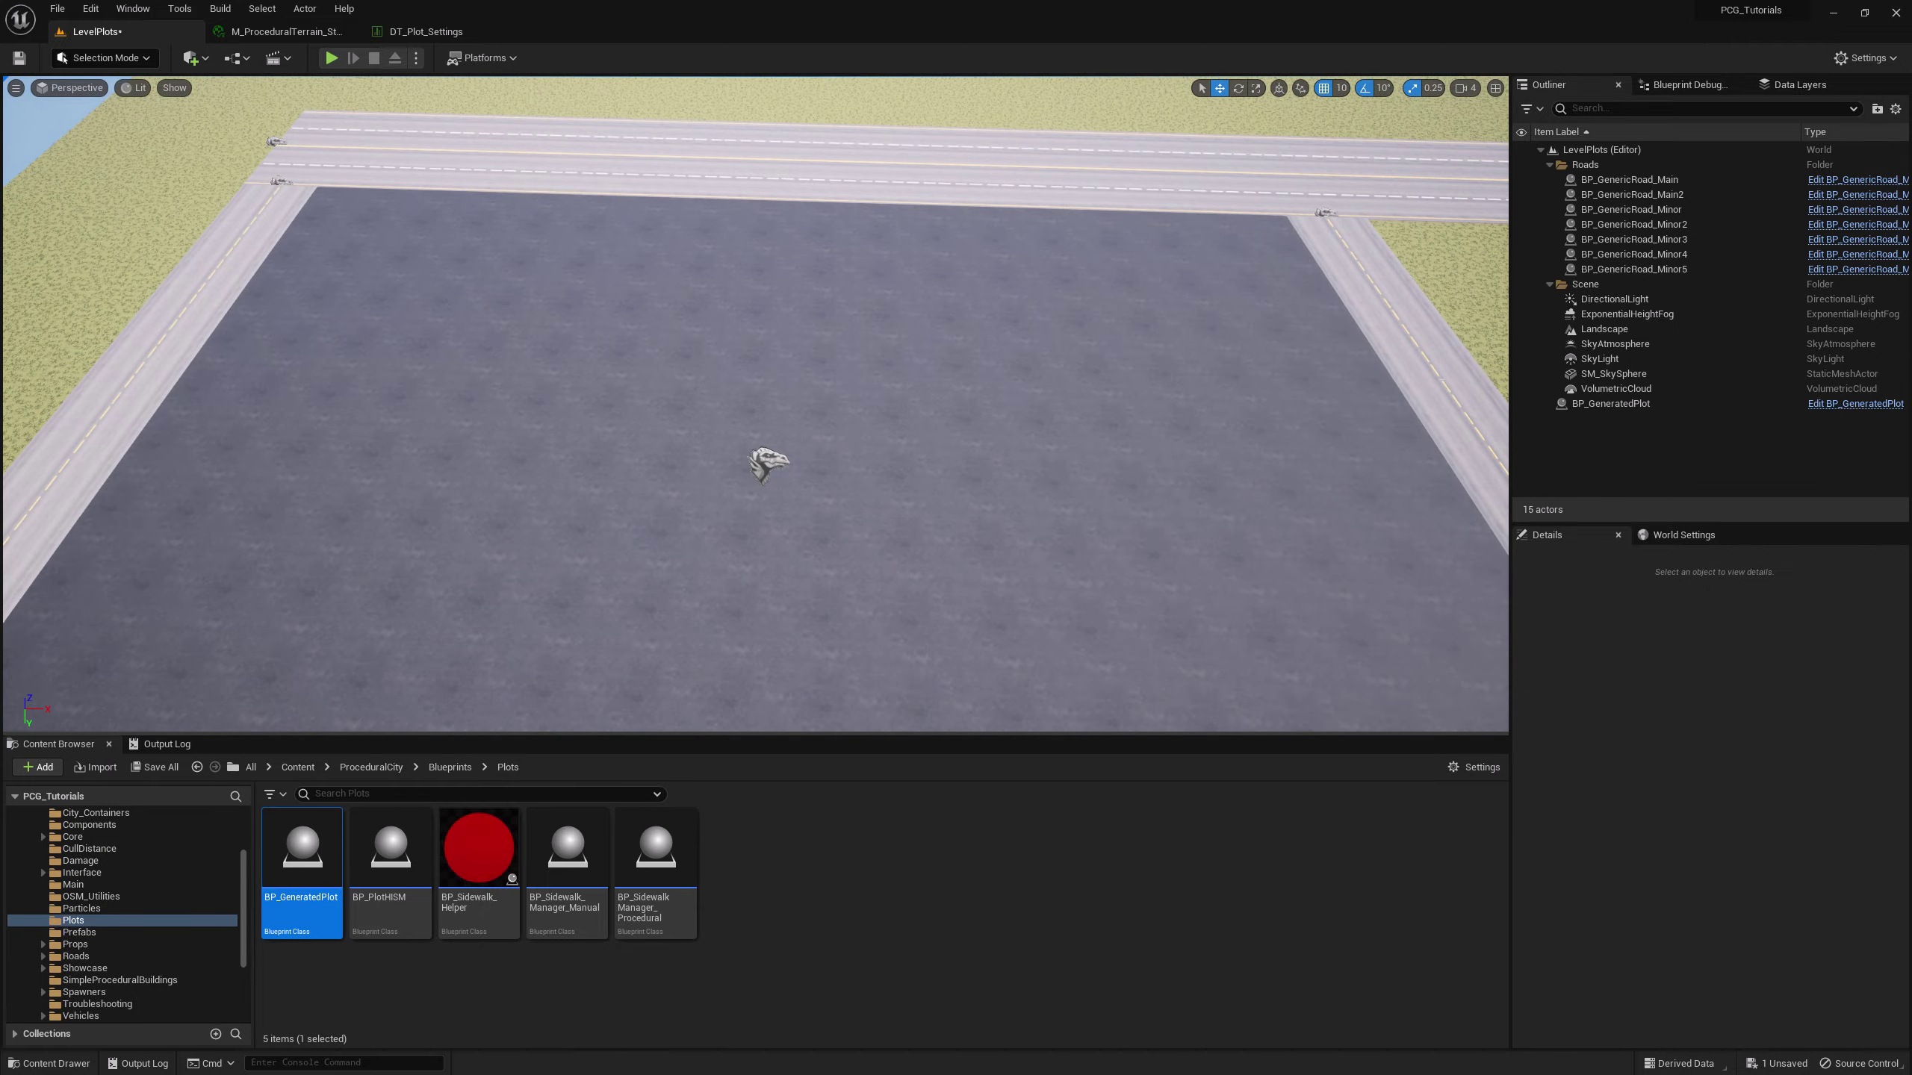
- Move one spline point on the plot's road-side edge inward, and return it in line with the road
right_click_drag(844, 554, 1016, 448)
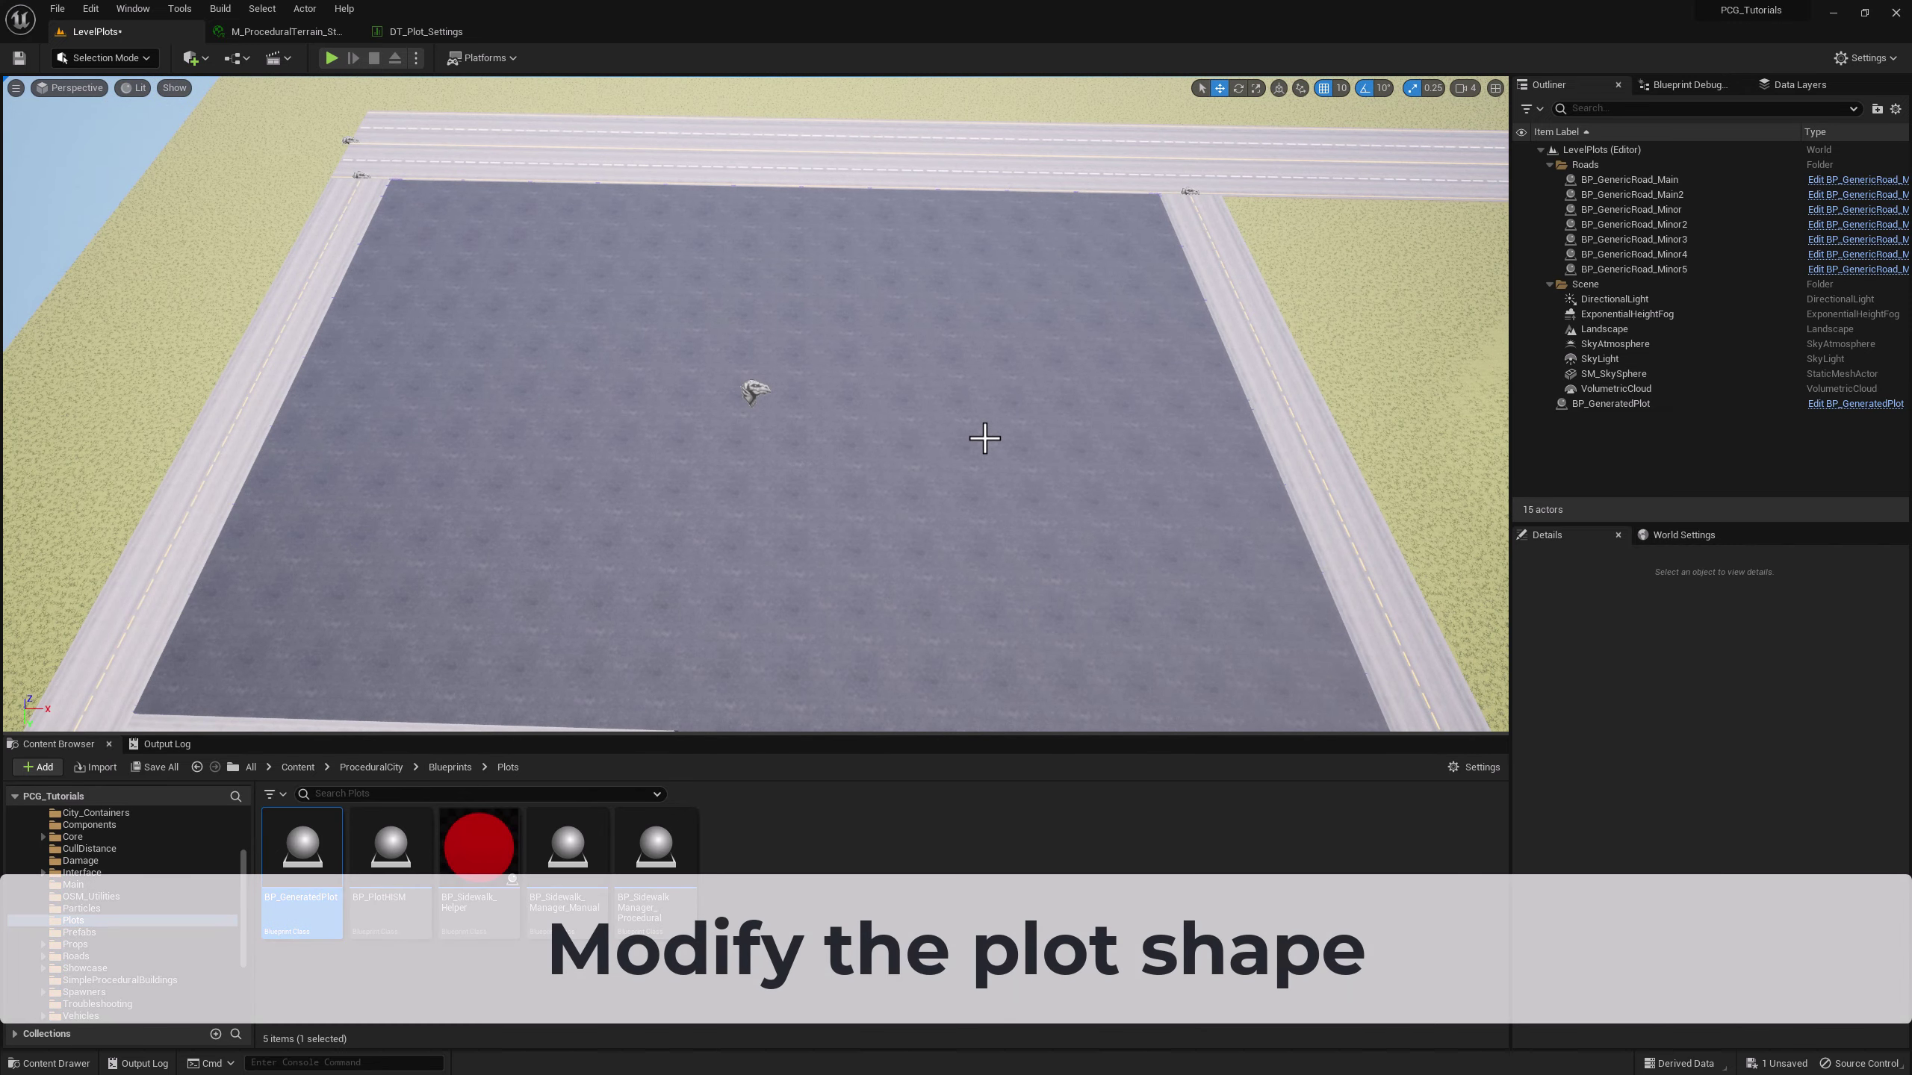
left_click(981, 367)
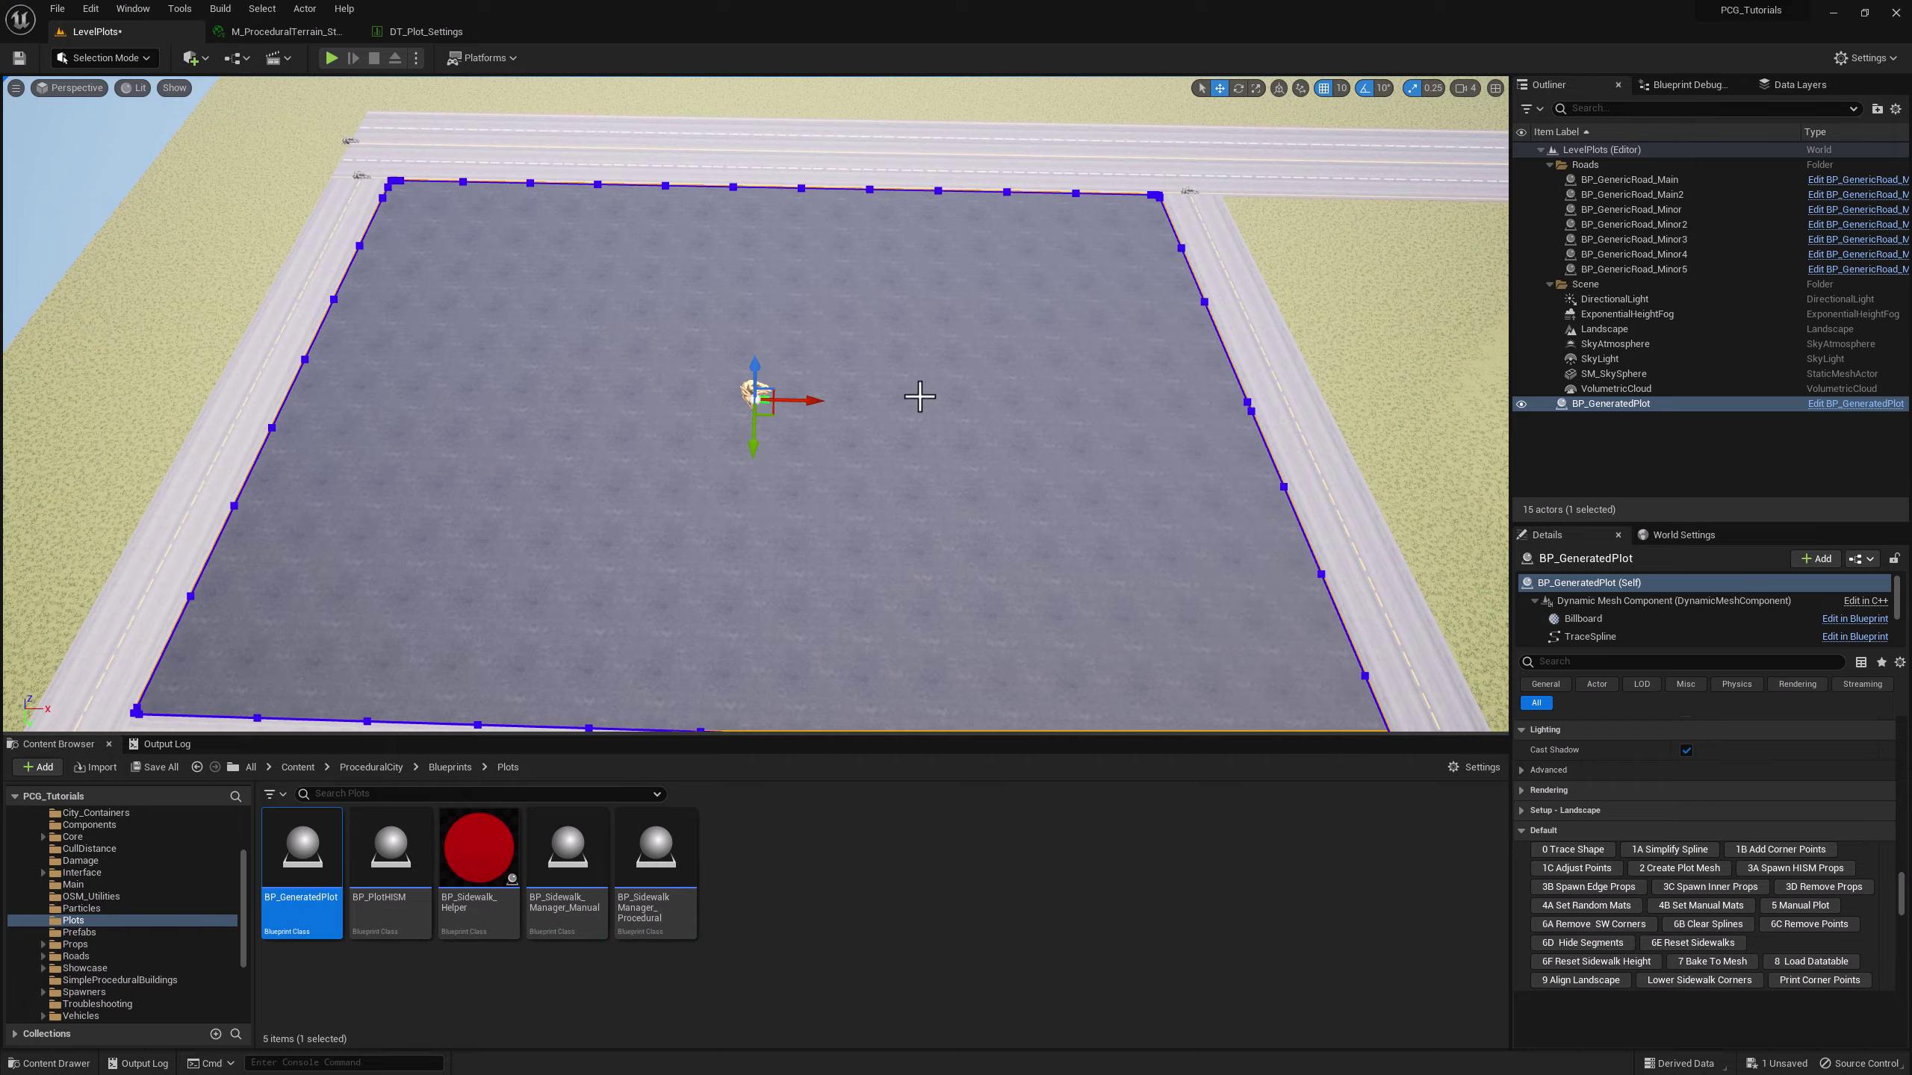
right_click_drag(920, 396, 786, 476)
left_click(754, 531)
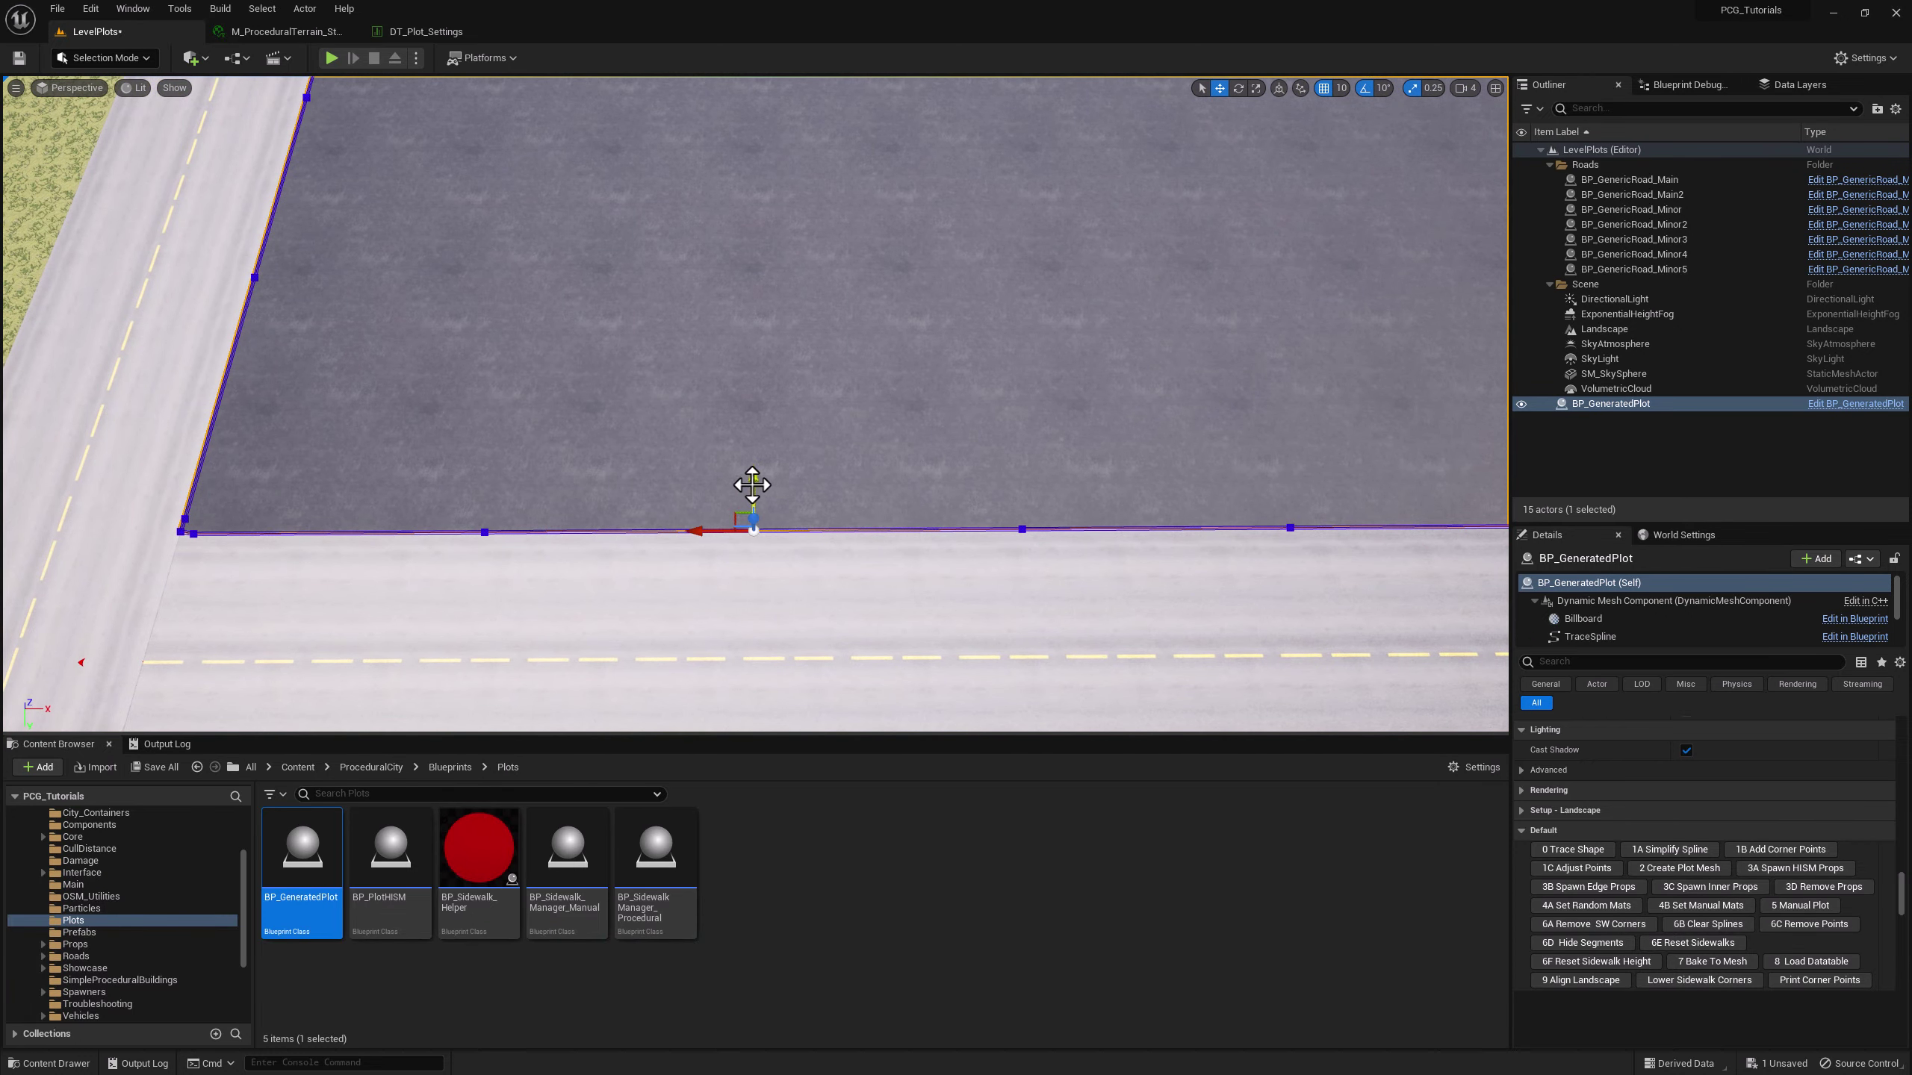
left_click_drag(752, 478, 763, 382)
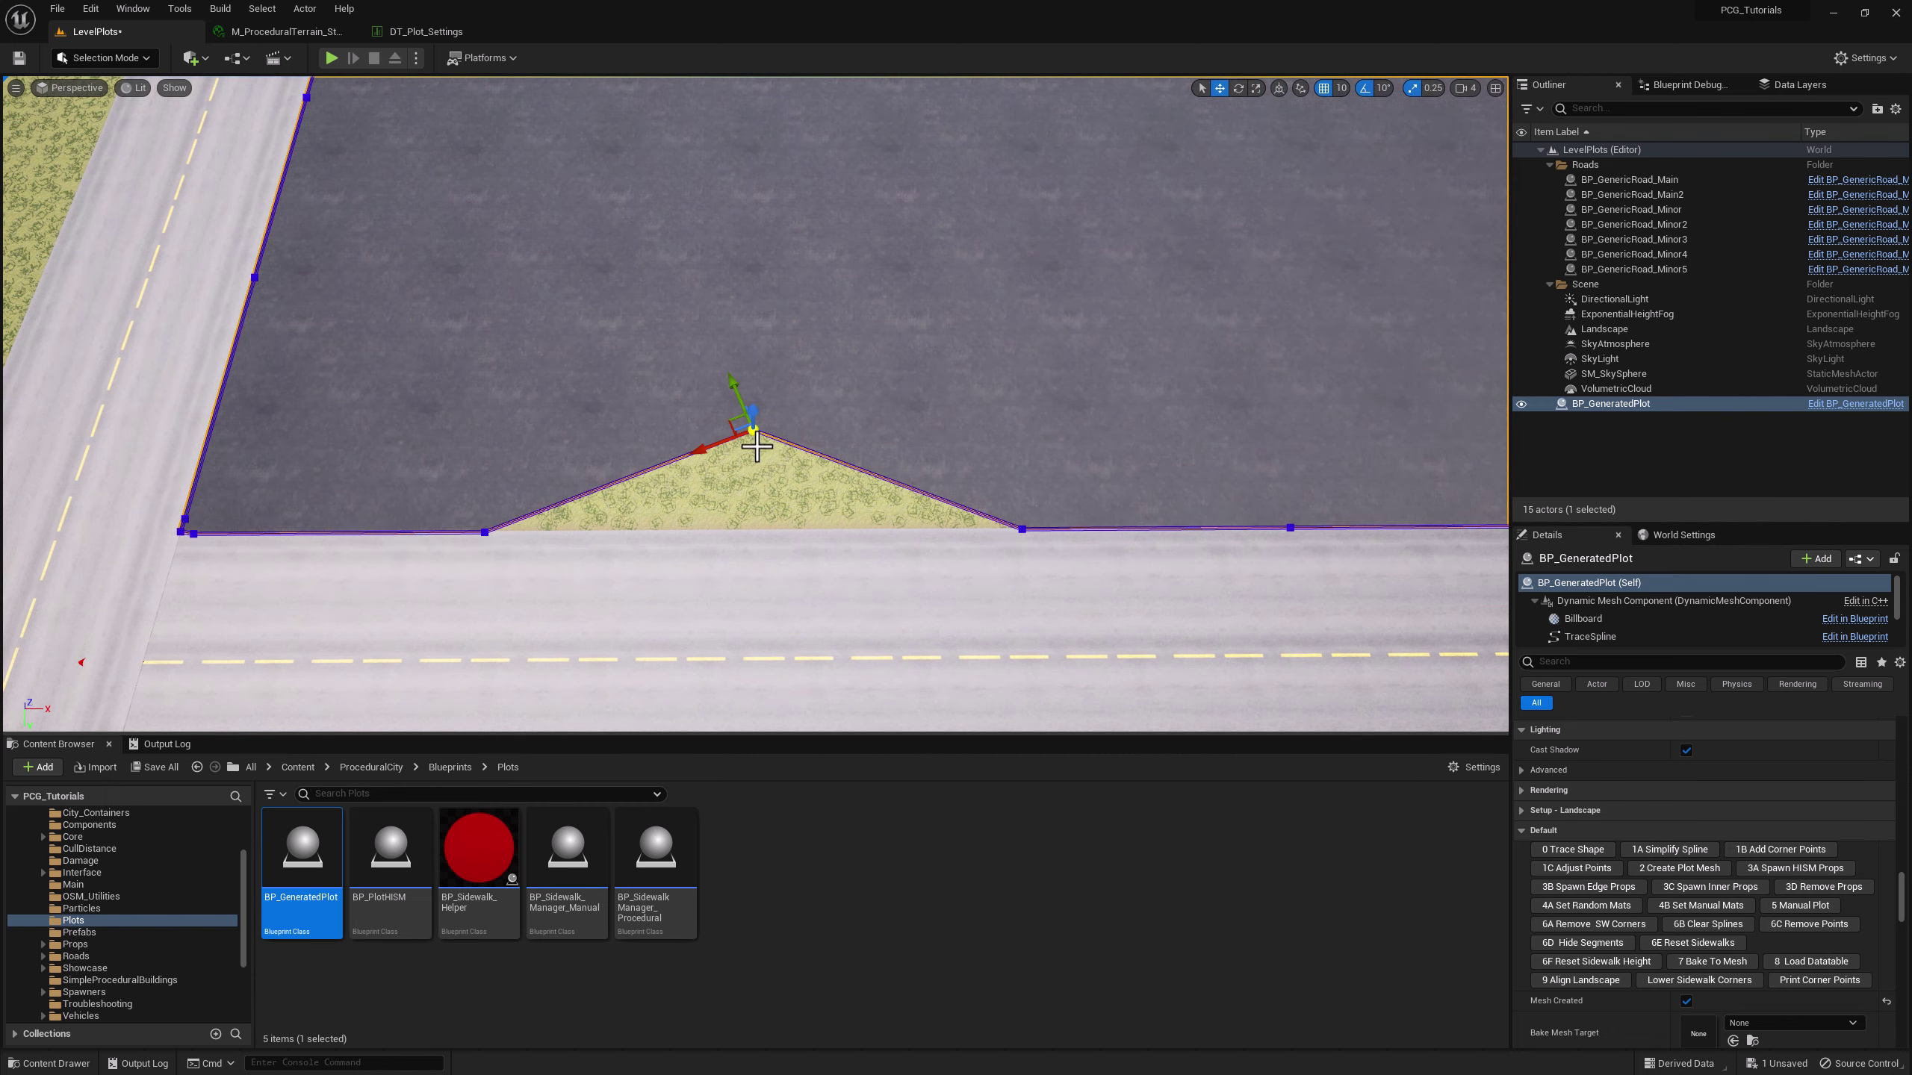
right_click_drag(969, 506, 768, 338)
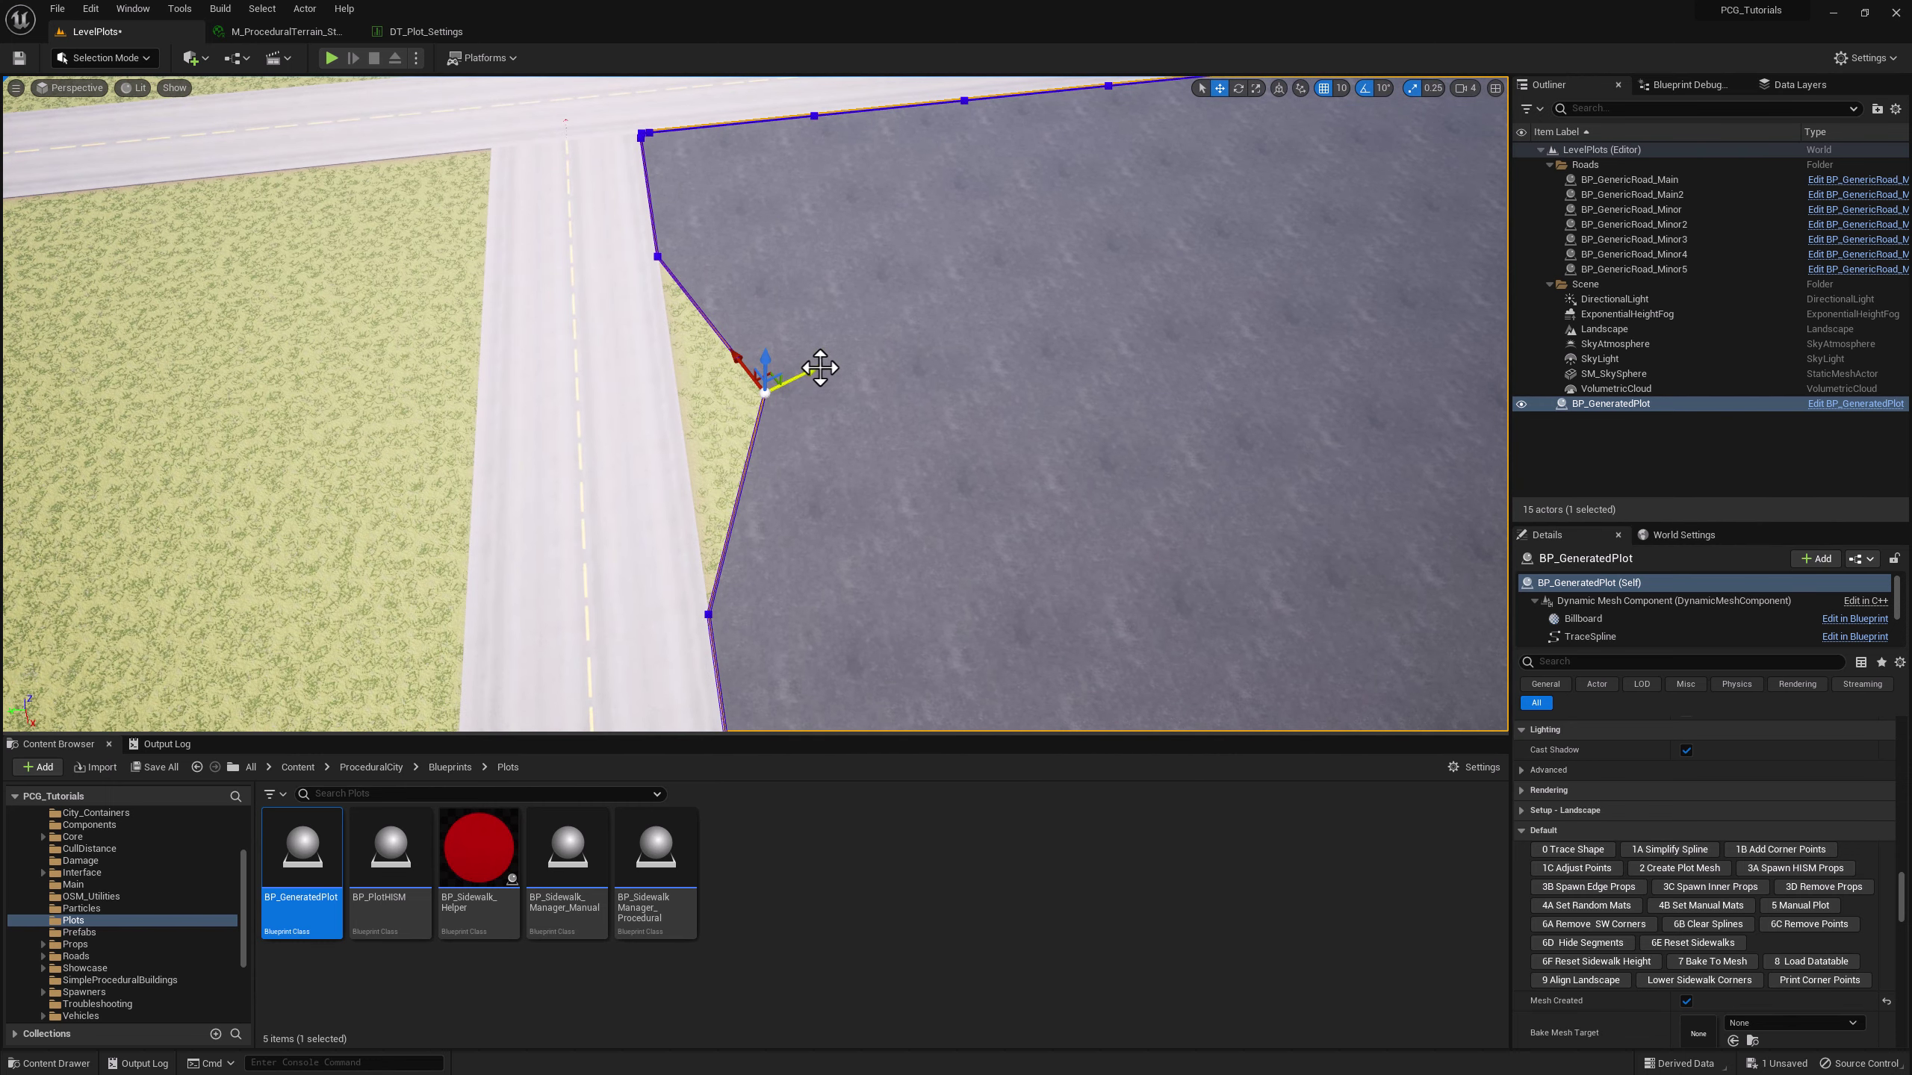
left_click_drag(815, 369, 734, 401)
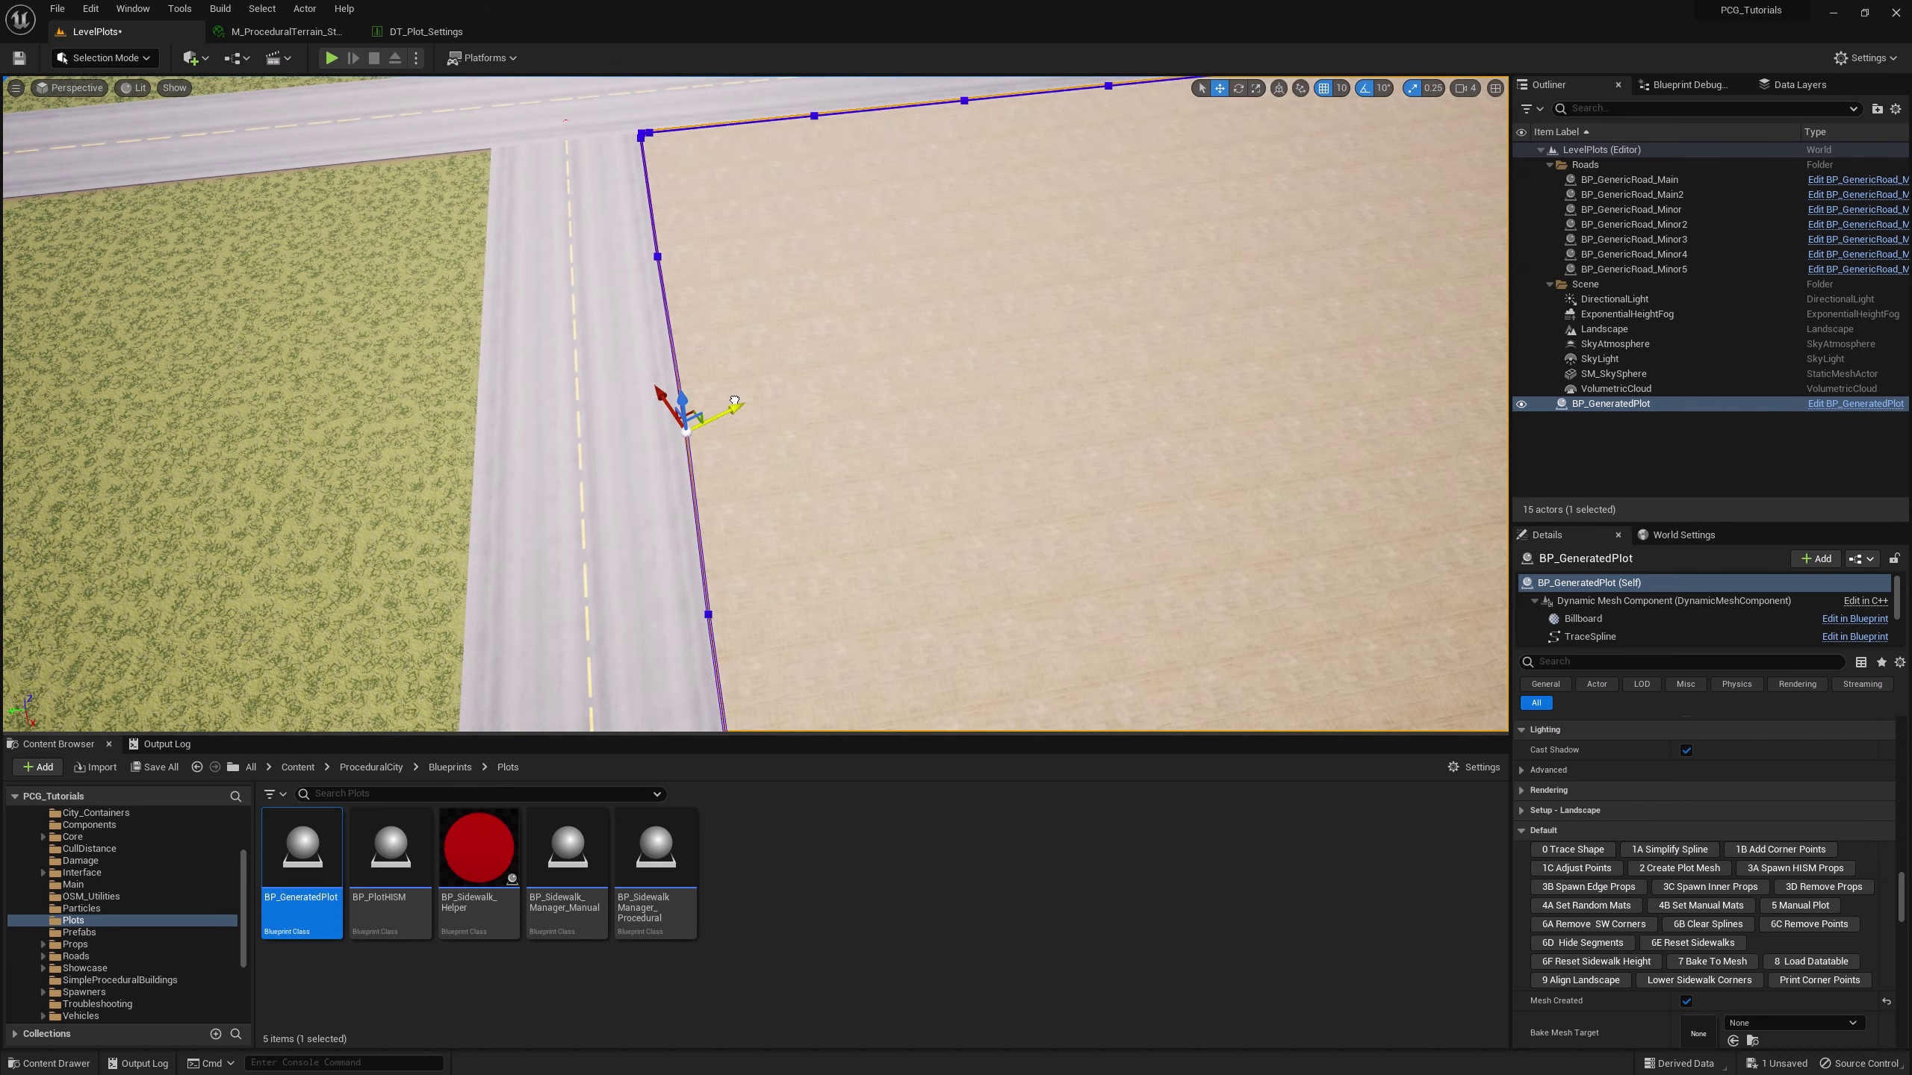
- Set the generated plot's Plot Height to 50
right_click_drag(729, 245, 921, 313)
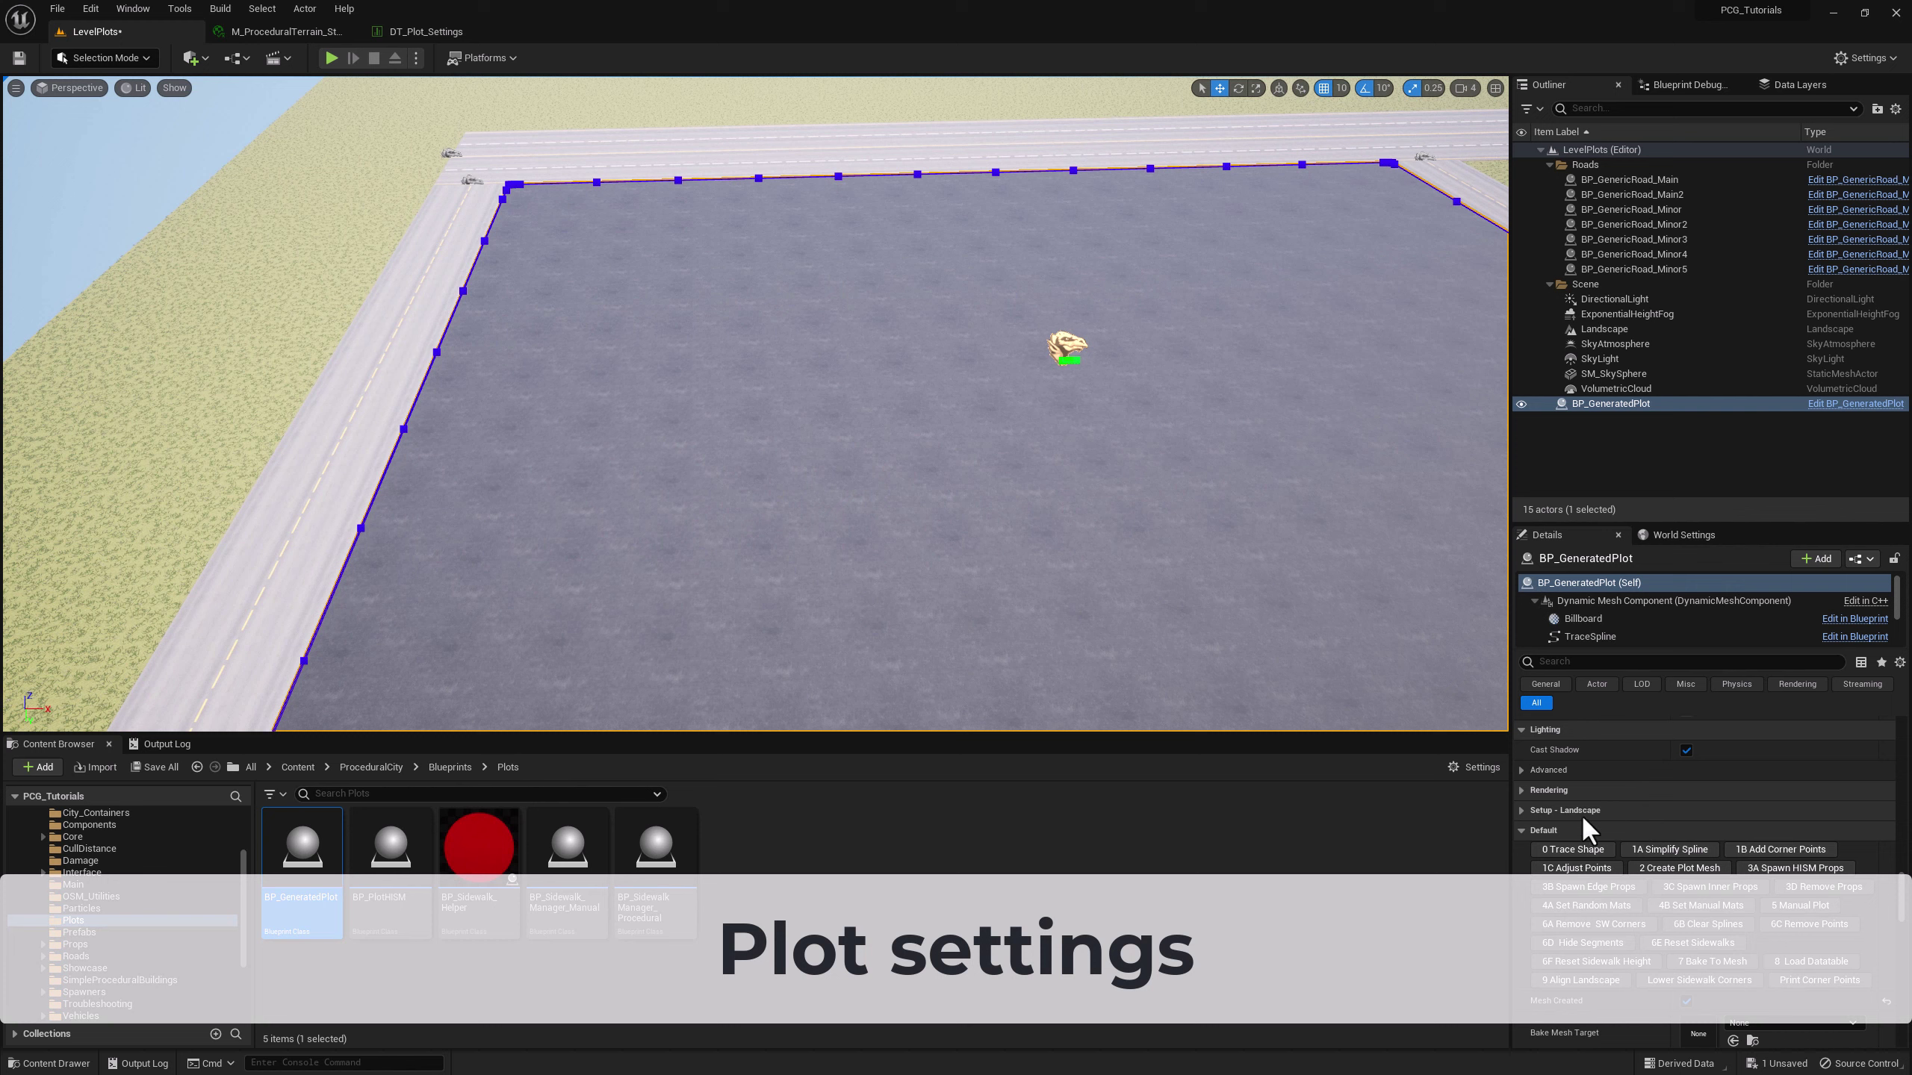
scroll(1588, 816, "down", 2)
scroll(1593, 814, "up", 6)
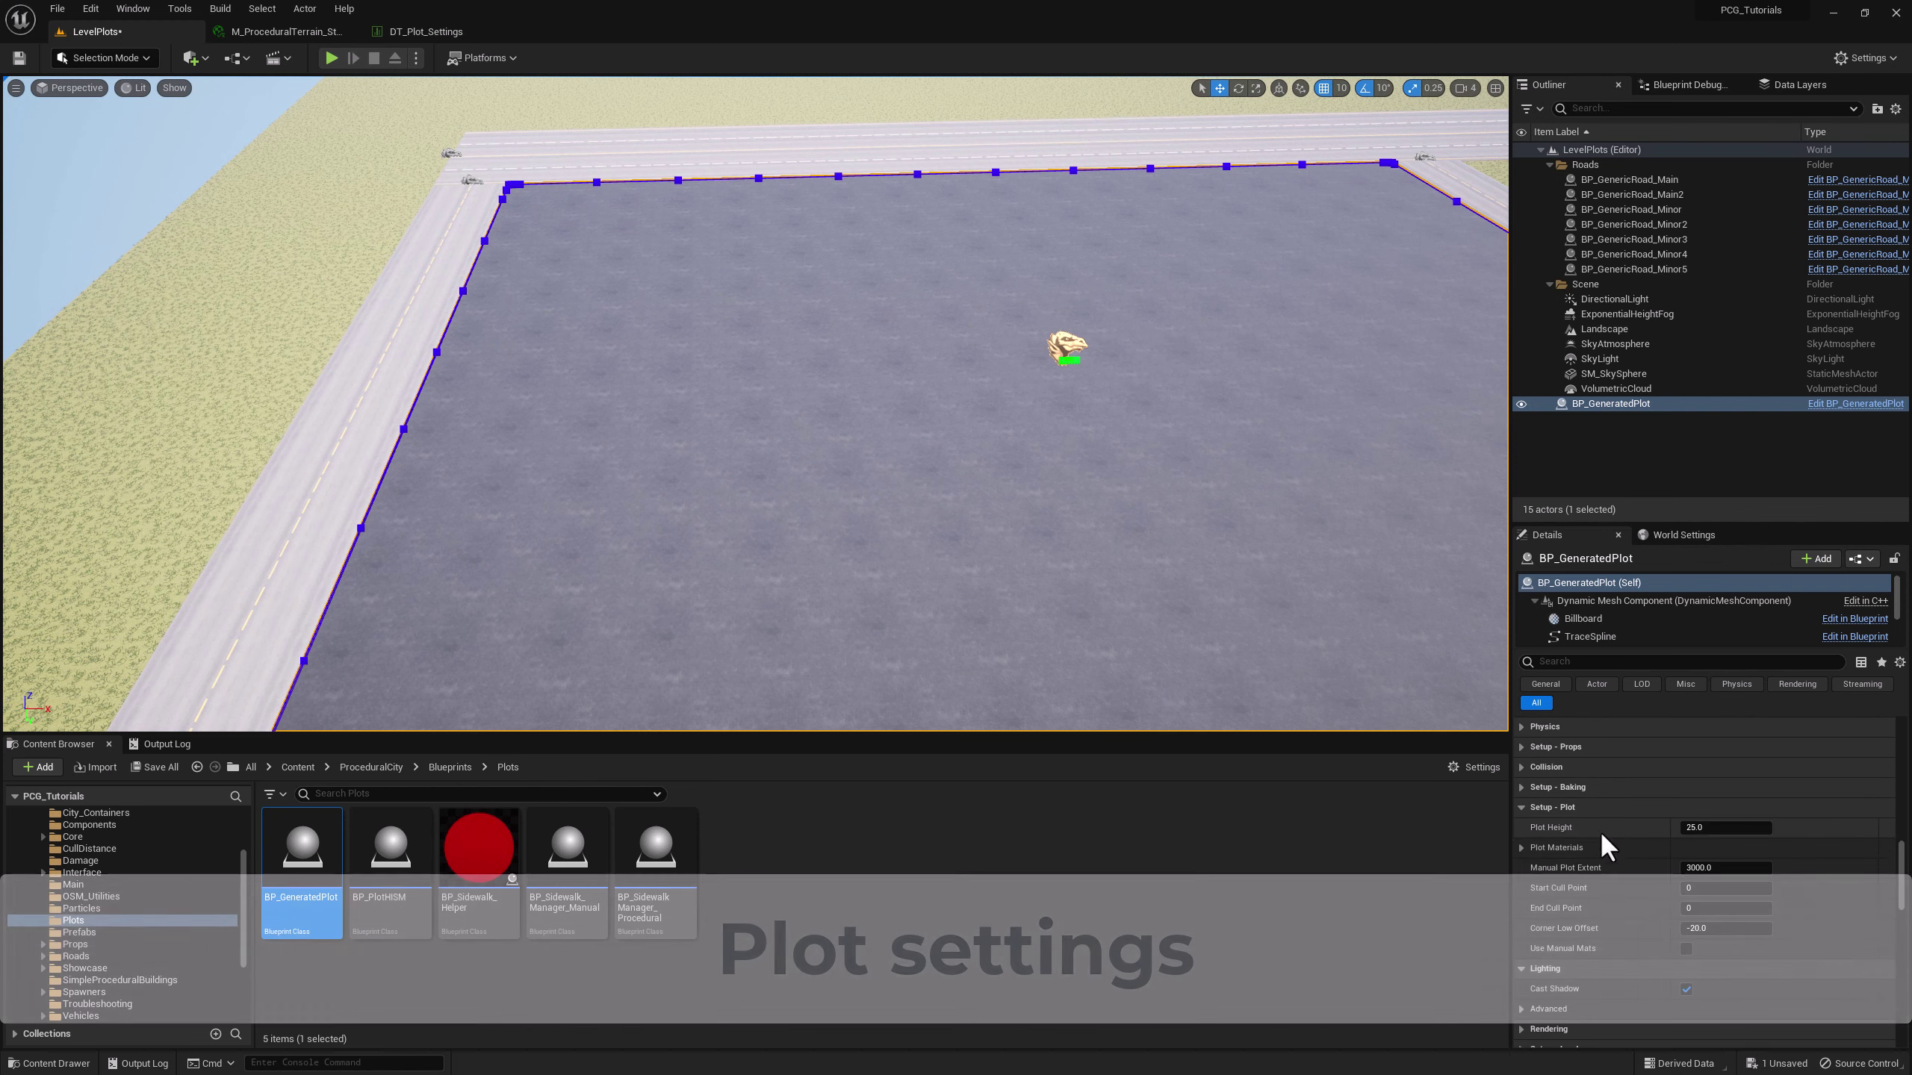
scroll(1556, 803, "down", 1)
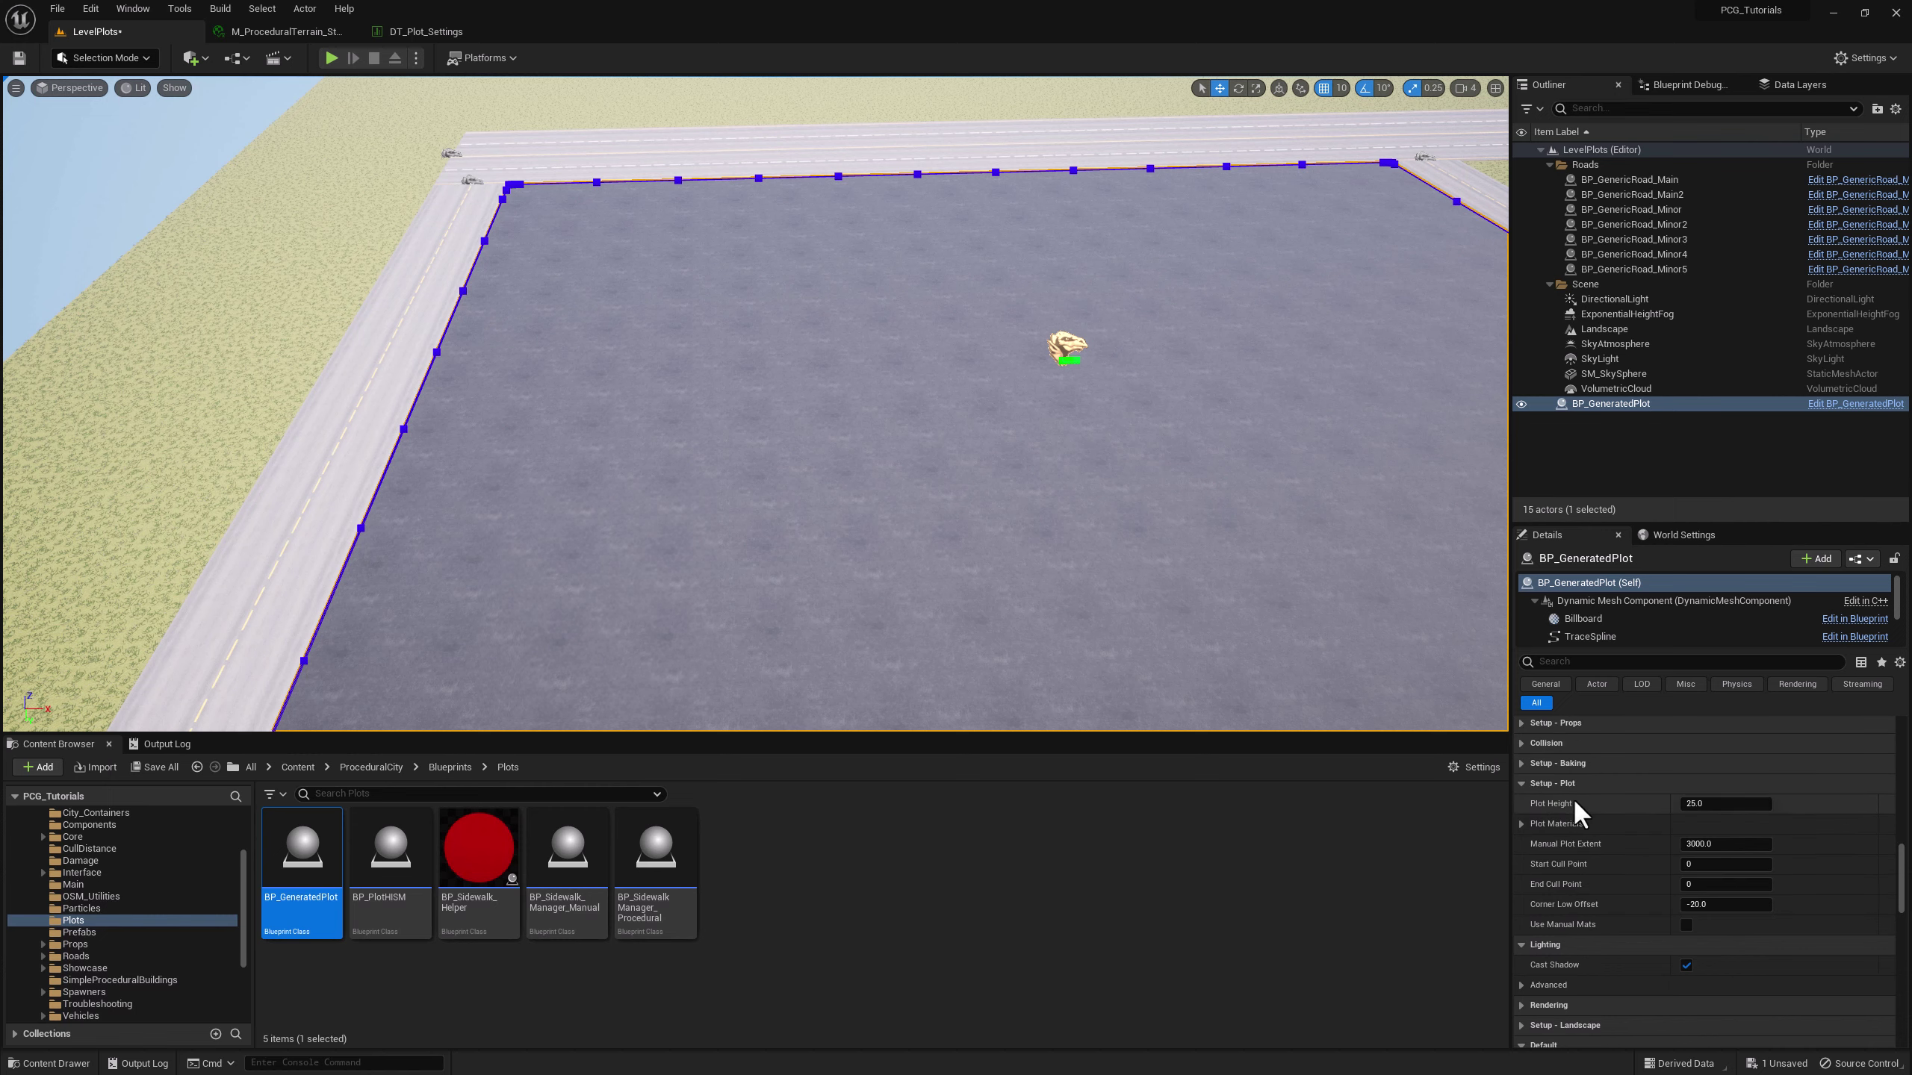
right_click_drag(1194, 474, 1119, 423)
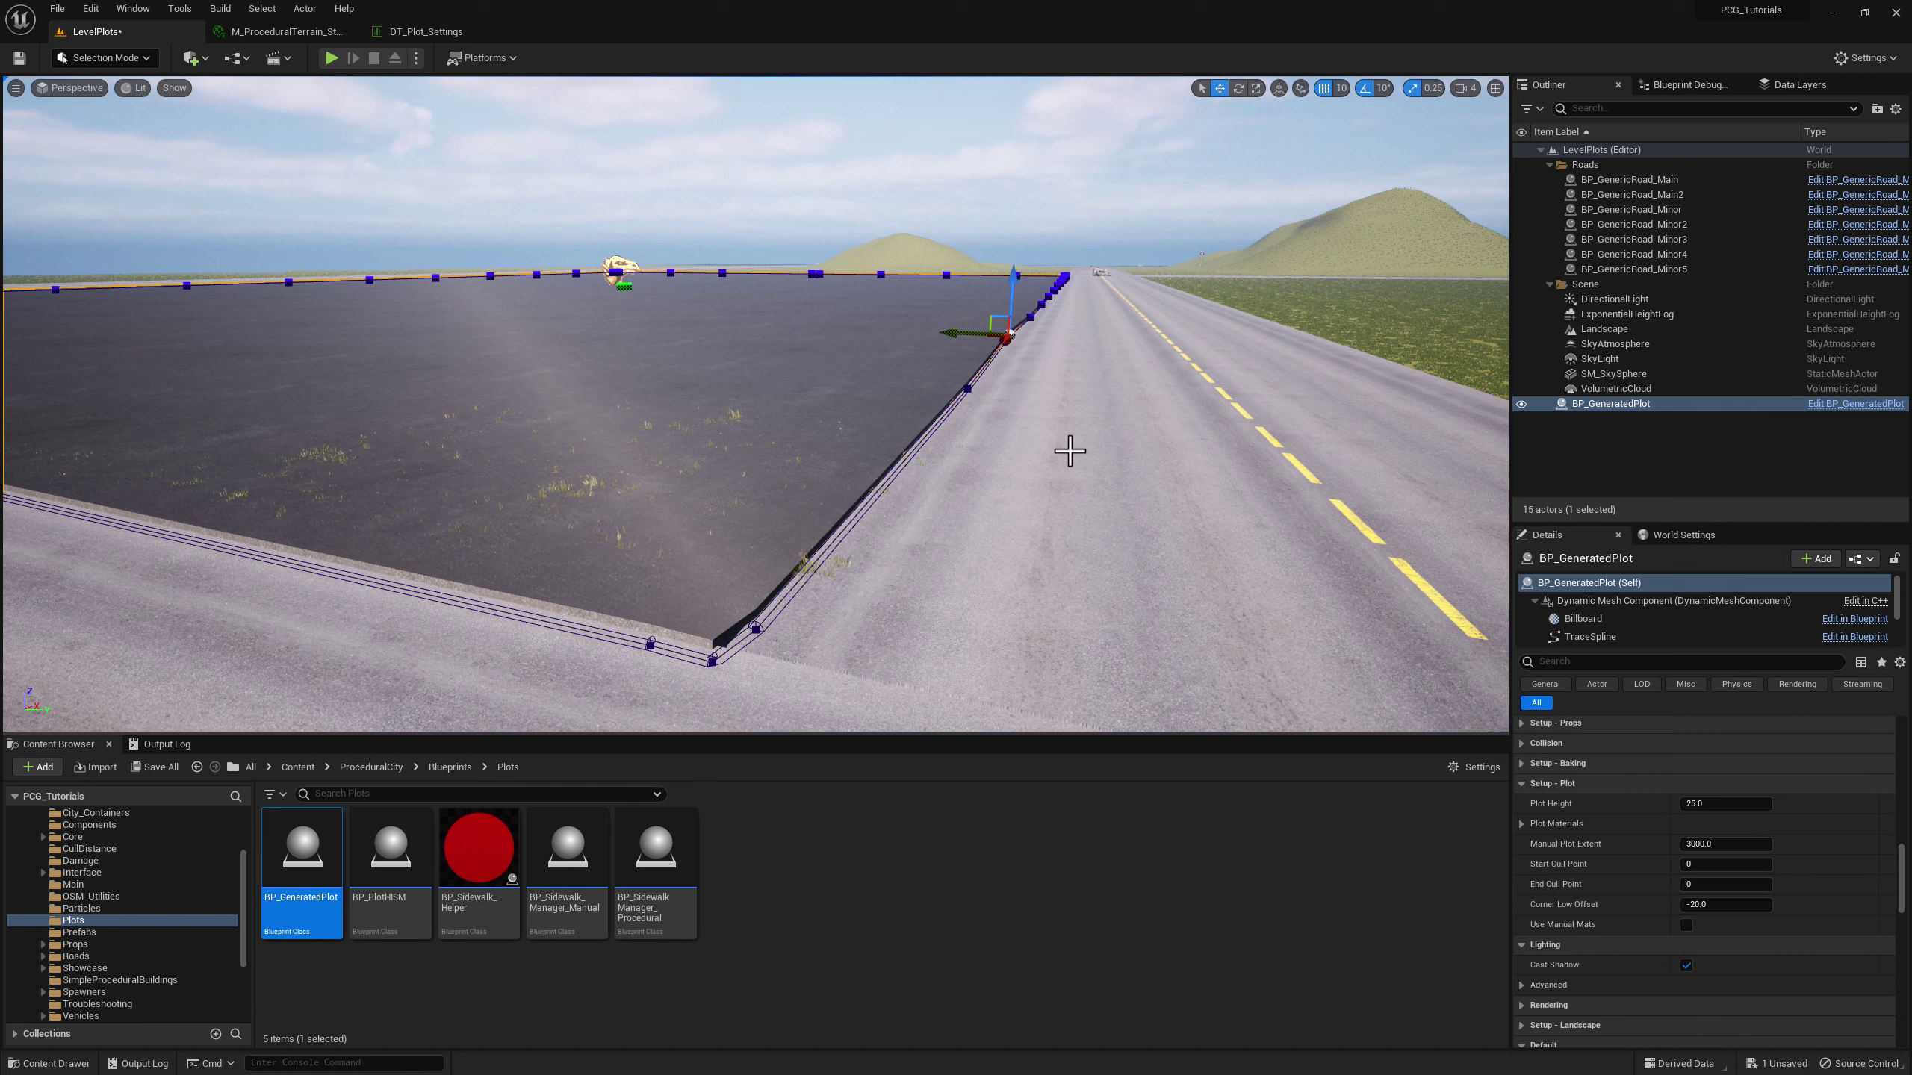
left_click(1724, 800)
type("50")
key("Return")
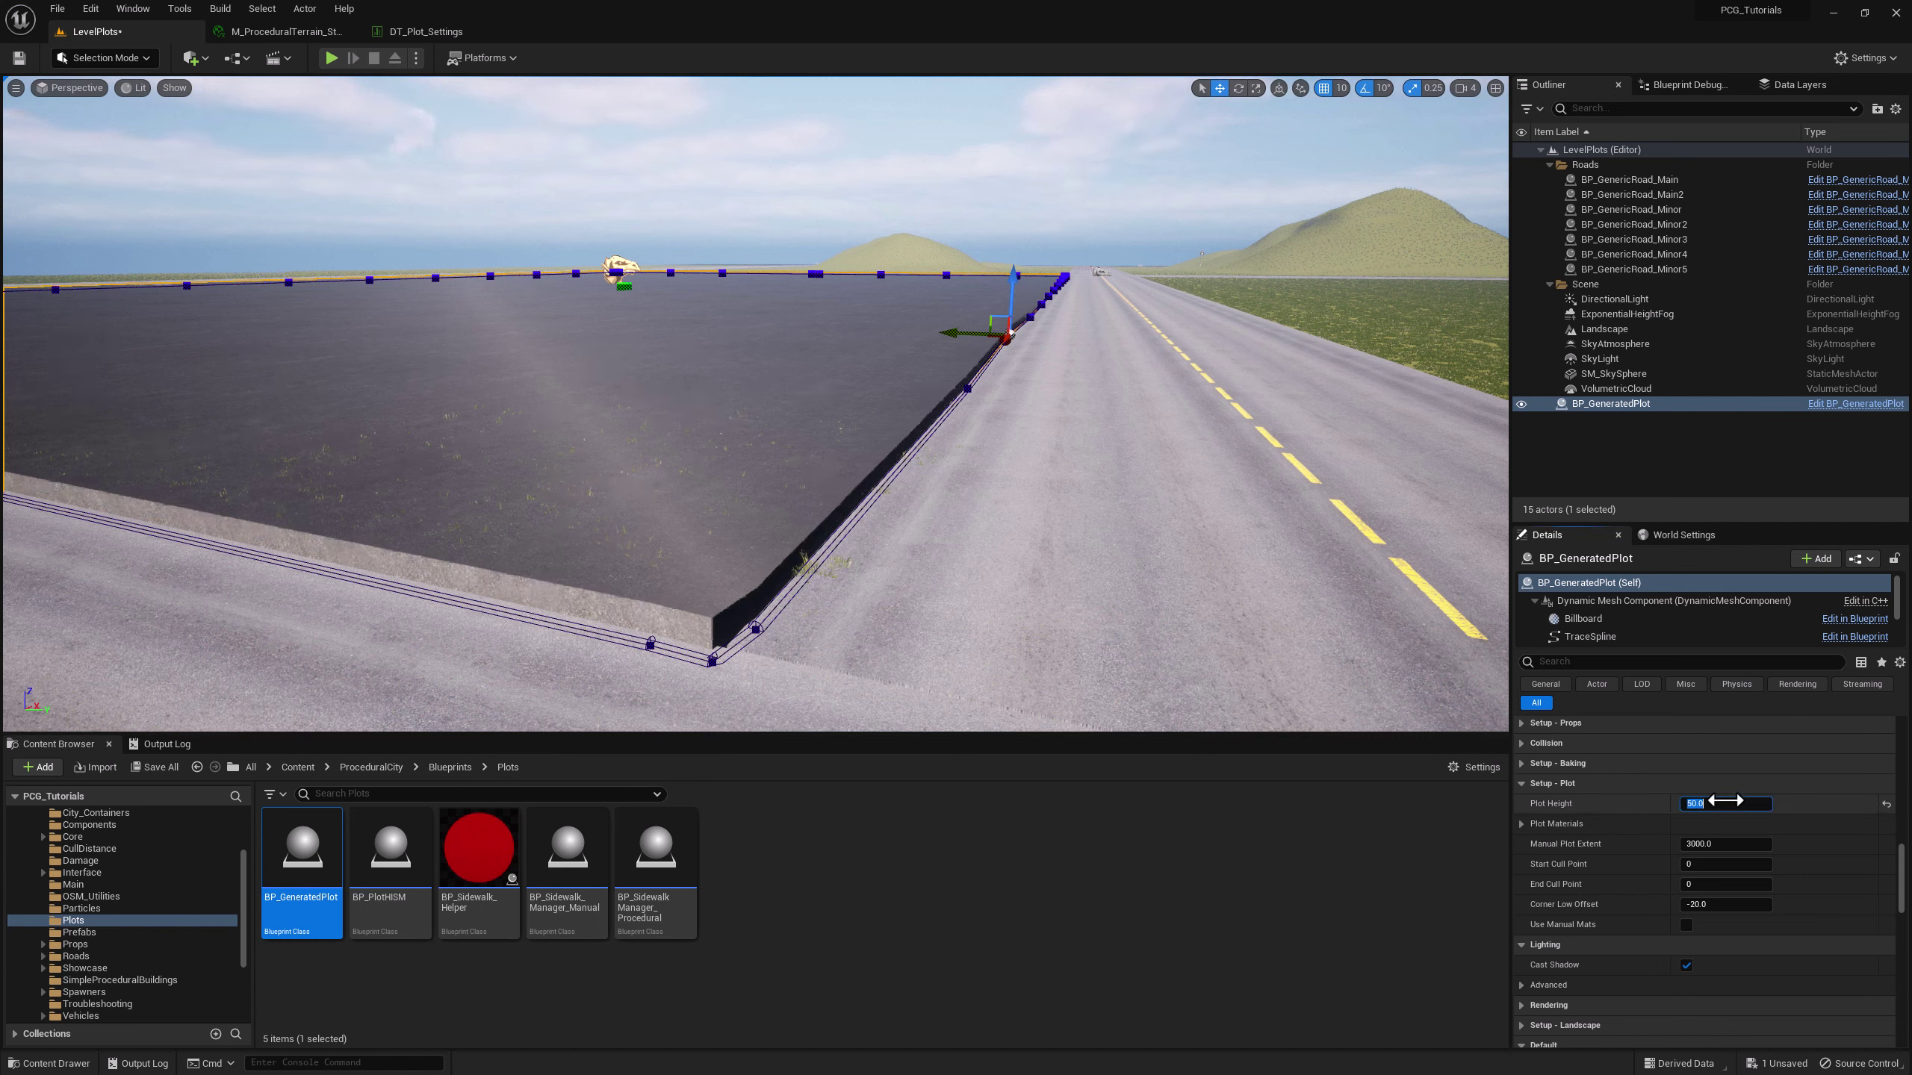
- Reduce the viewport camera speed to 2 and view the raised plot corner from close to road level
right_click_drag(1010, 413, 1022, 440)
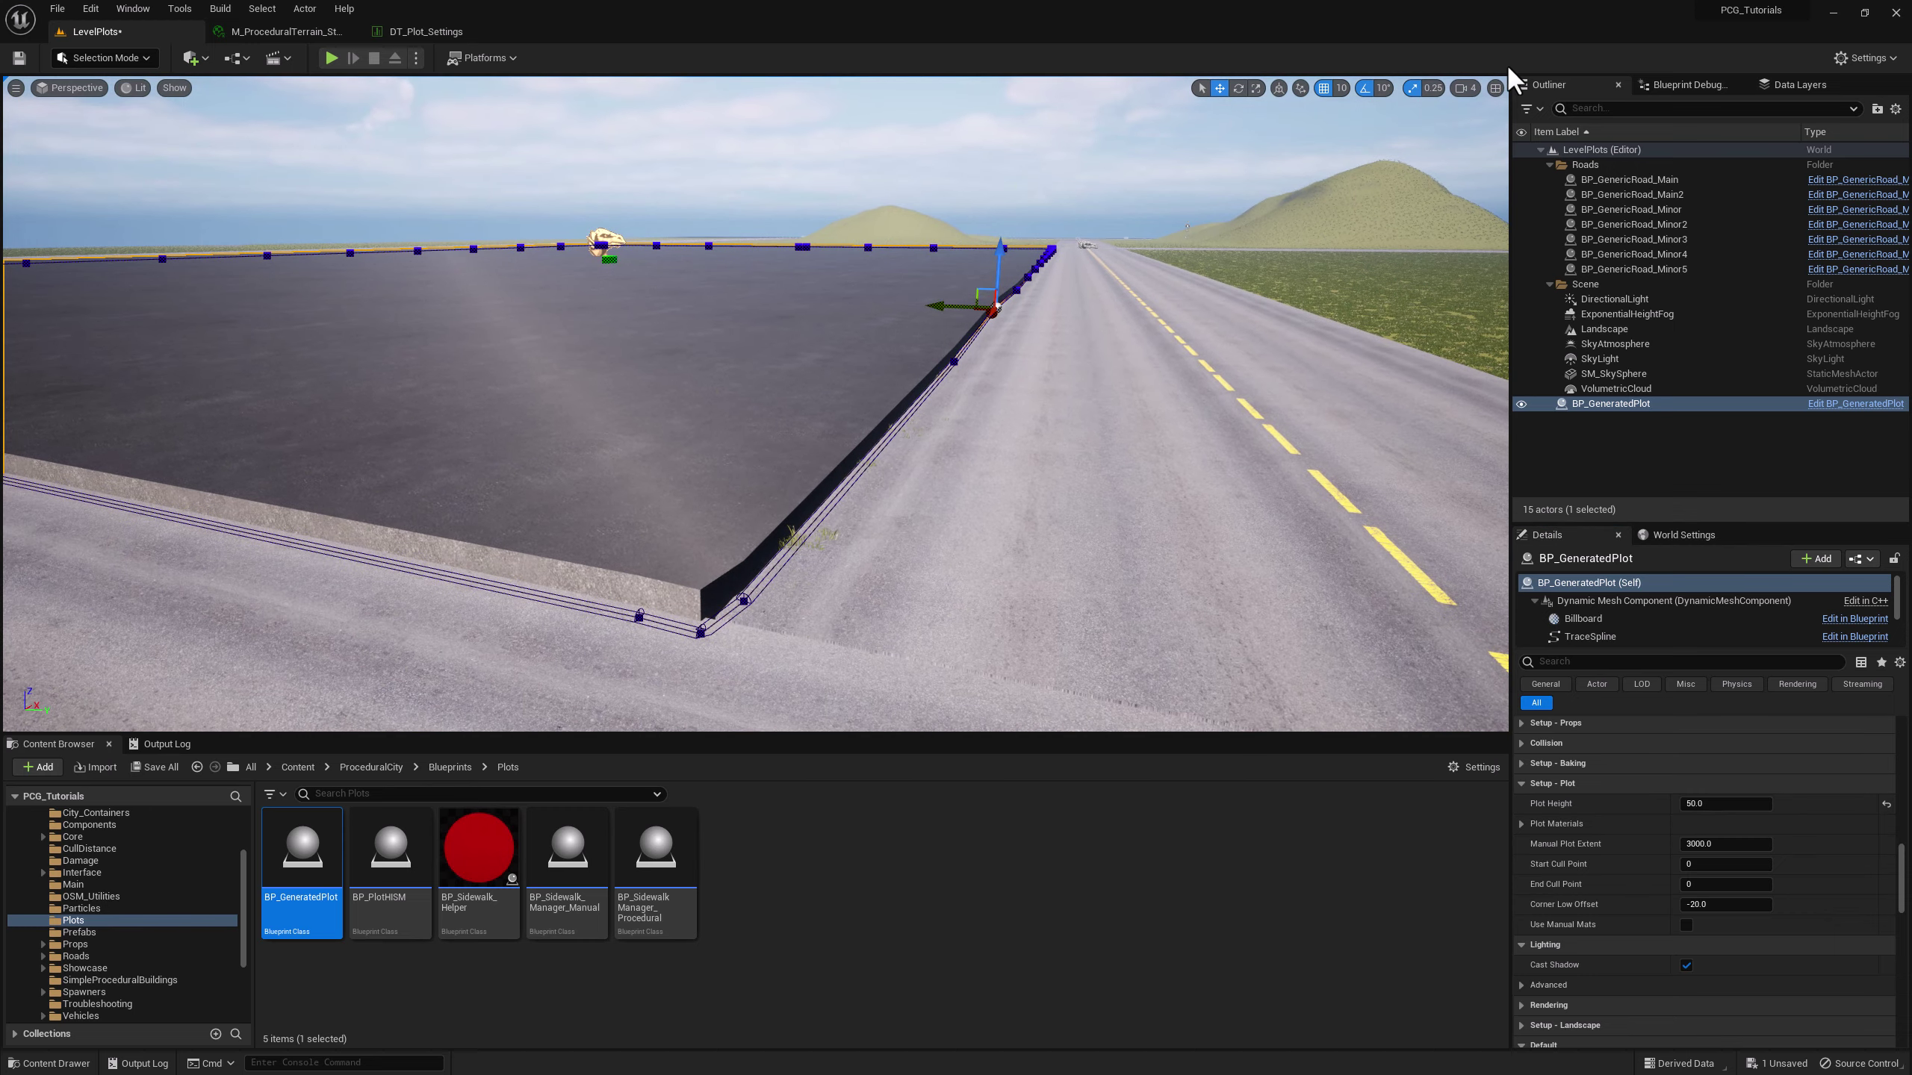
left_click(1469, 89)
left_click(1478, 121)
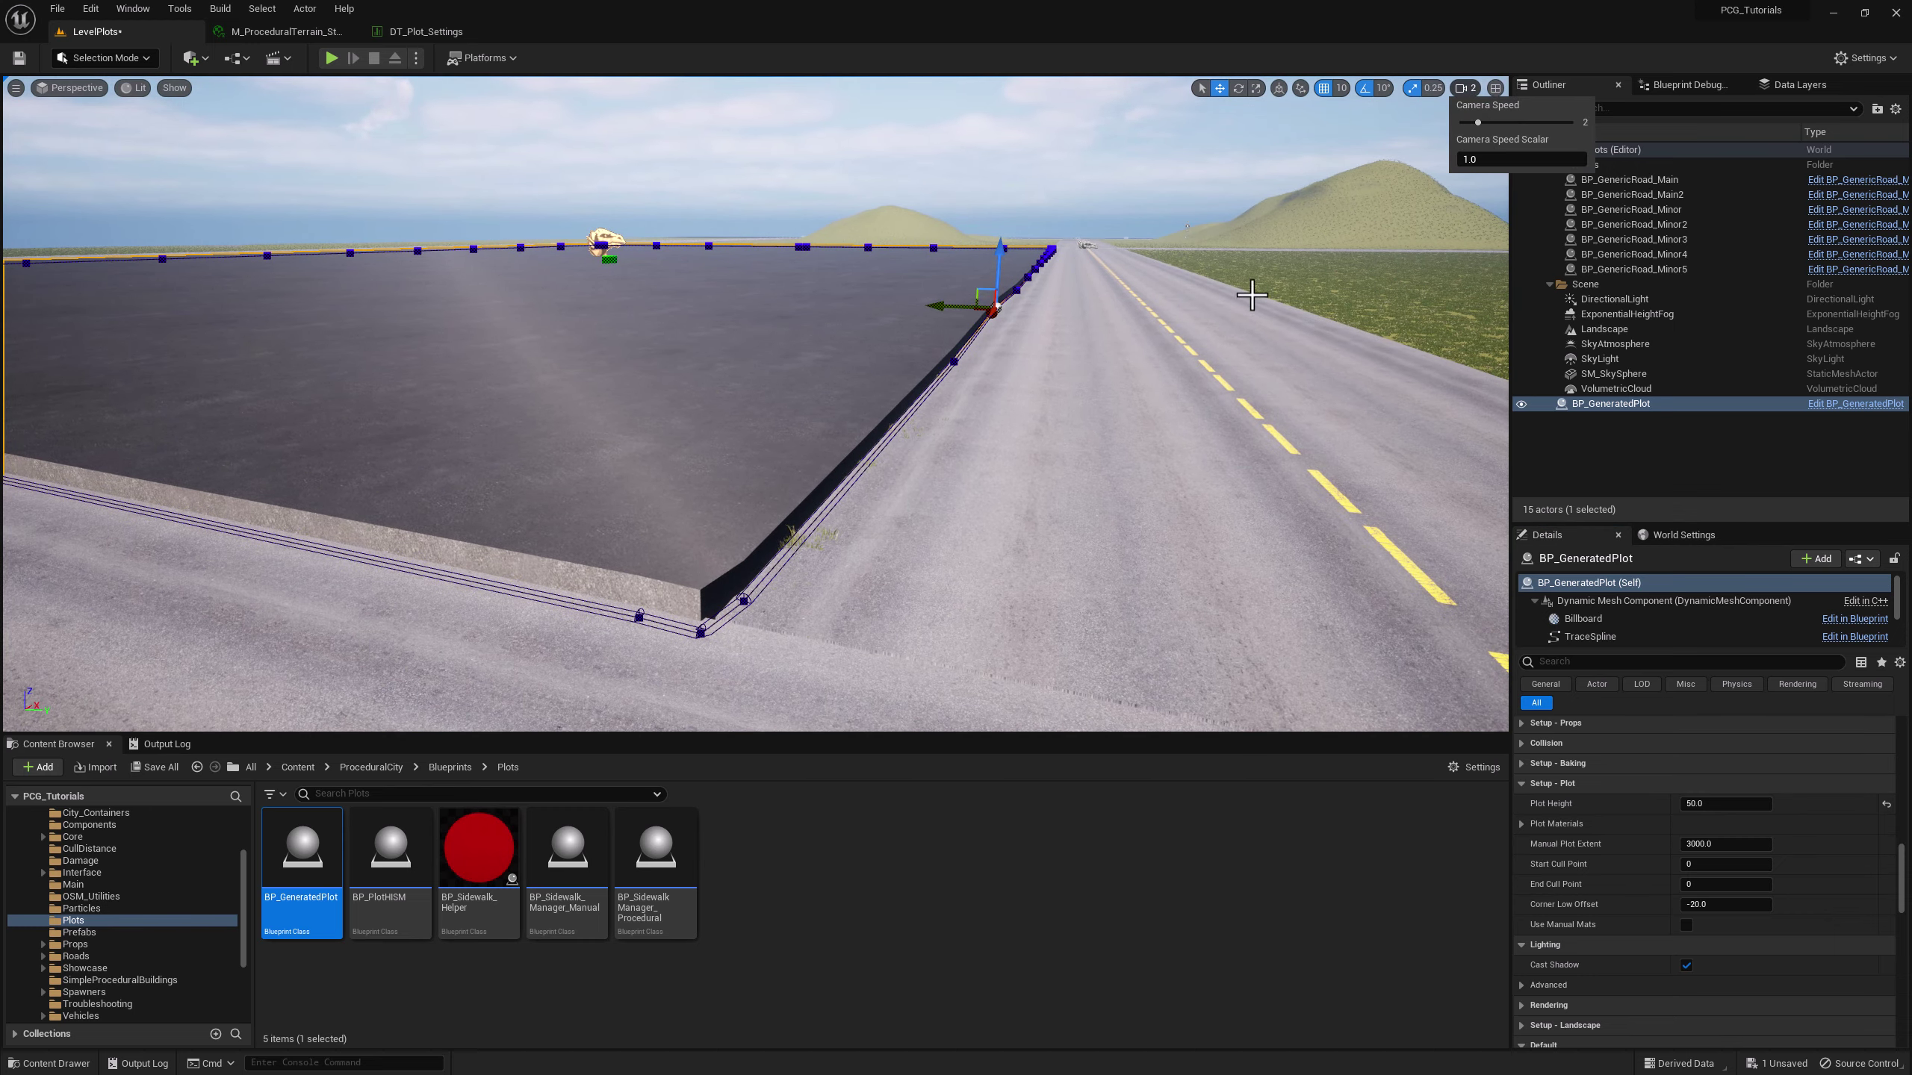
right_click_drag(1242, 286, 1242, 218)
right_click_drag(1252, 324, 1234, 324)
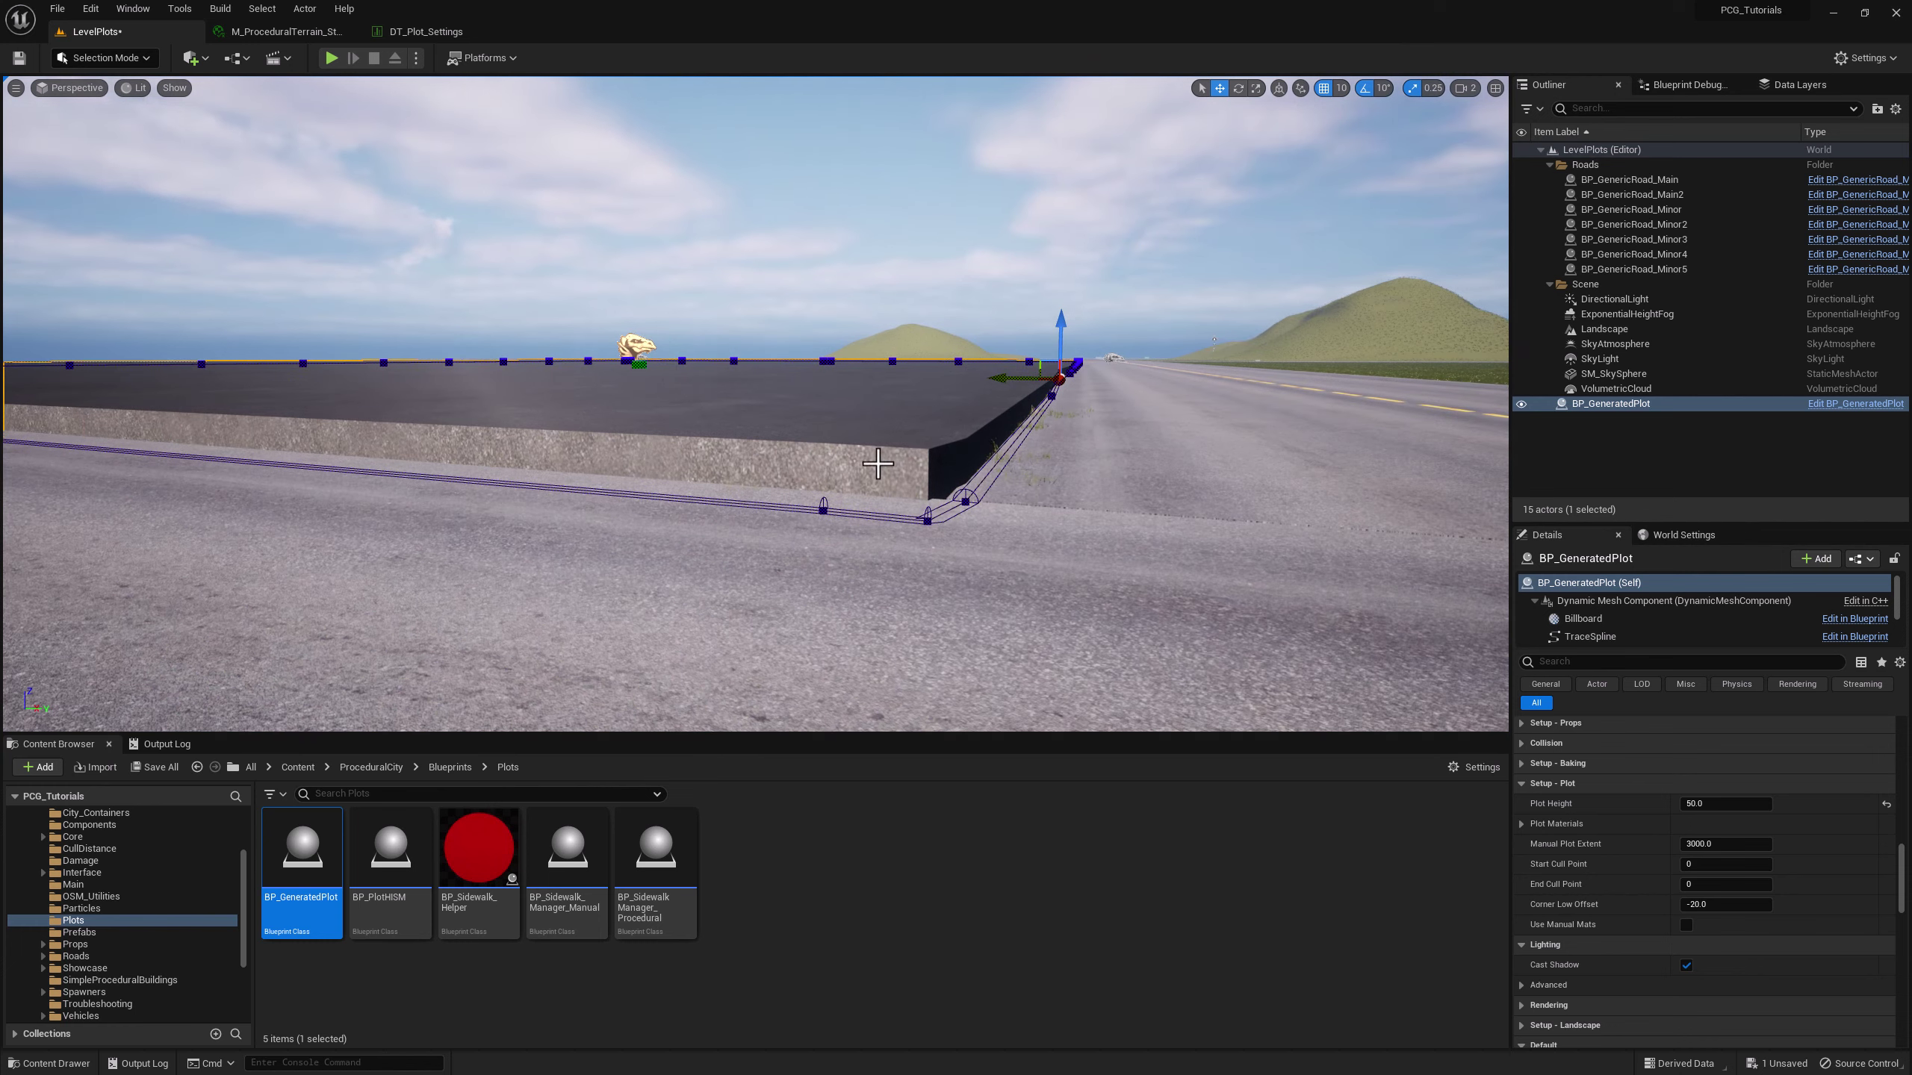
- Set the generated plot's Plot Height to 100 and view the raised corner
left_click(1731, 805)
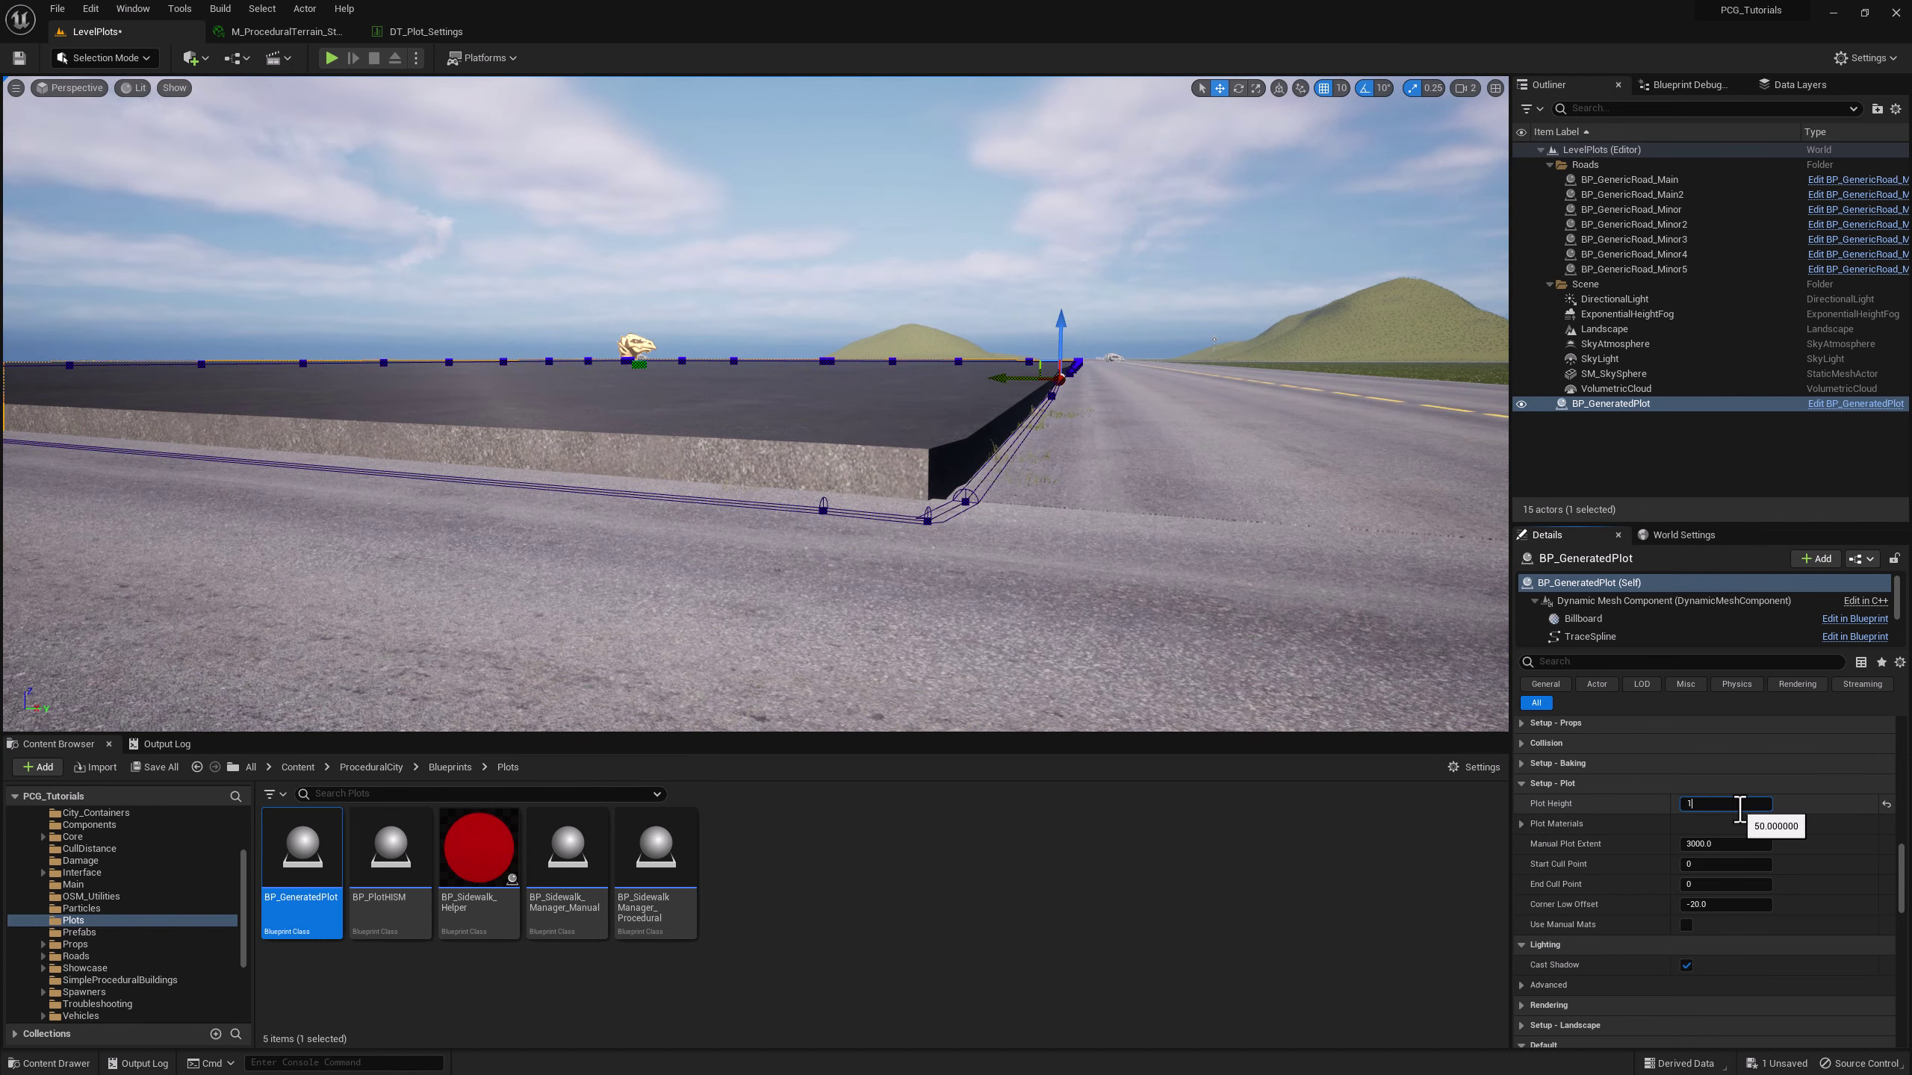
type("100")
key("Return")
right_click_drag(1336, 520, 1279, 527)
- Expand the Plot Materials settings and examine the plot's material array and manual material
left_click(1520, 823)
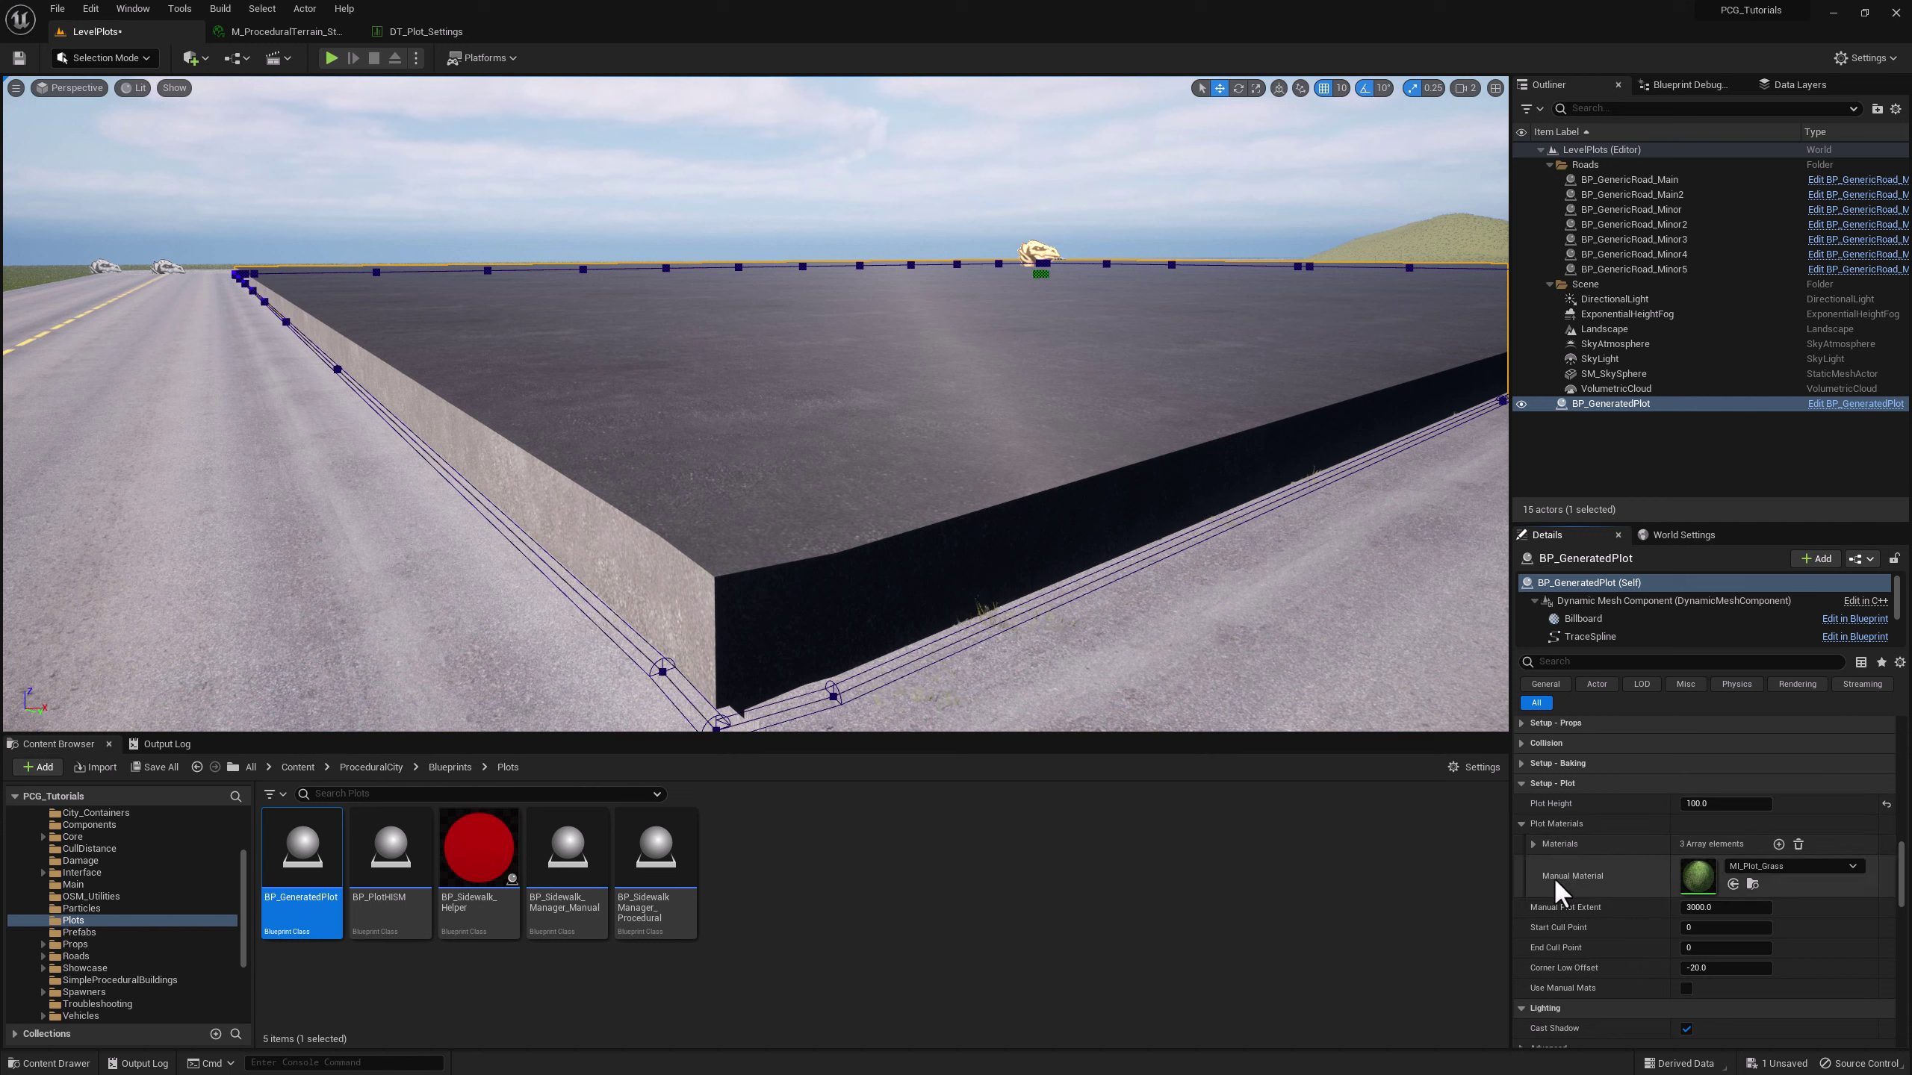
left_click(1533, 843)
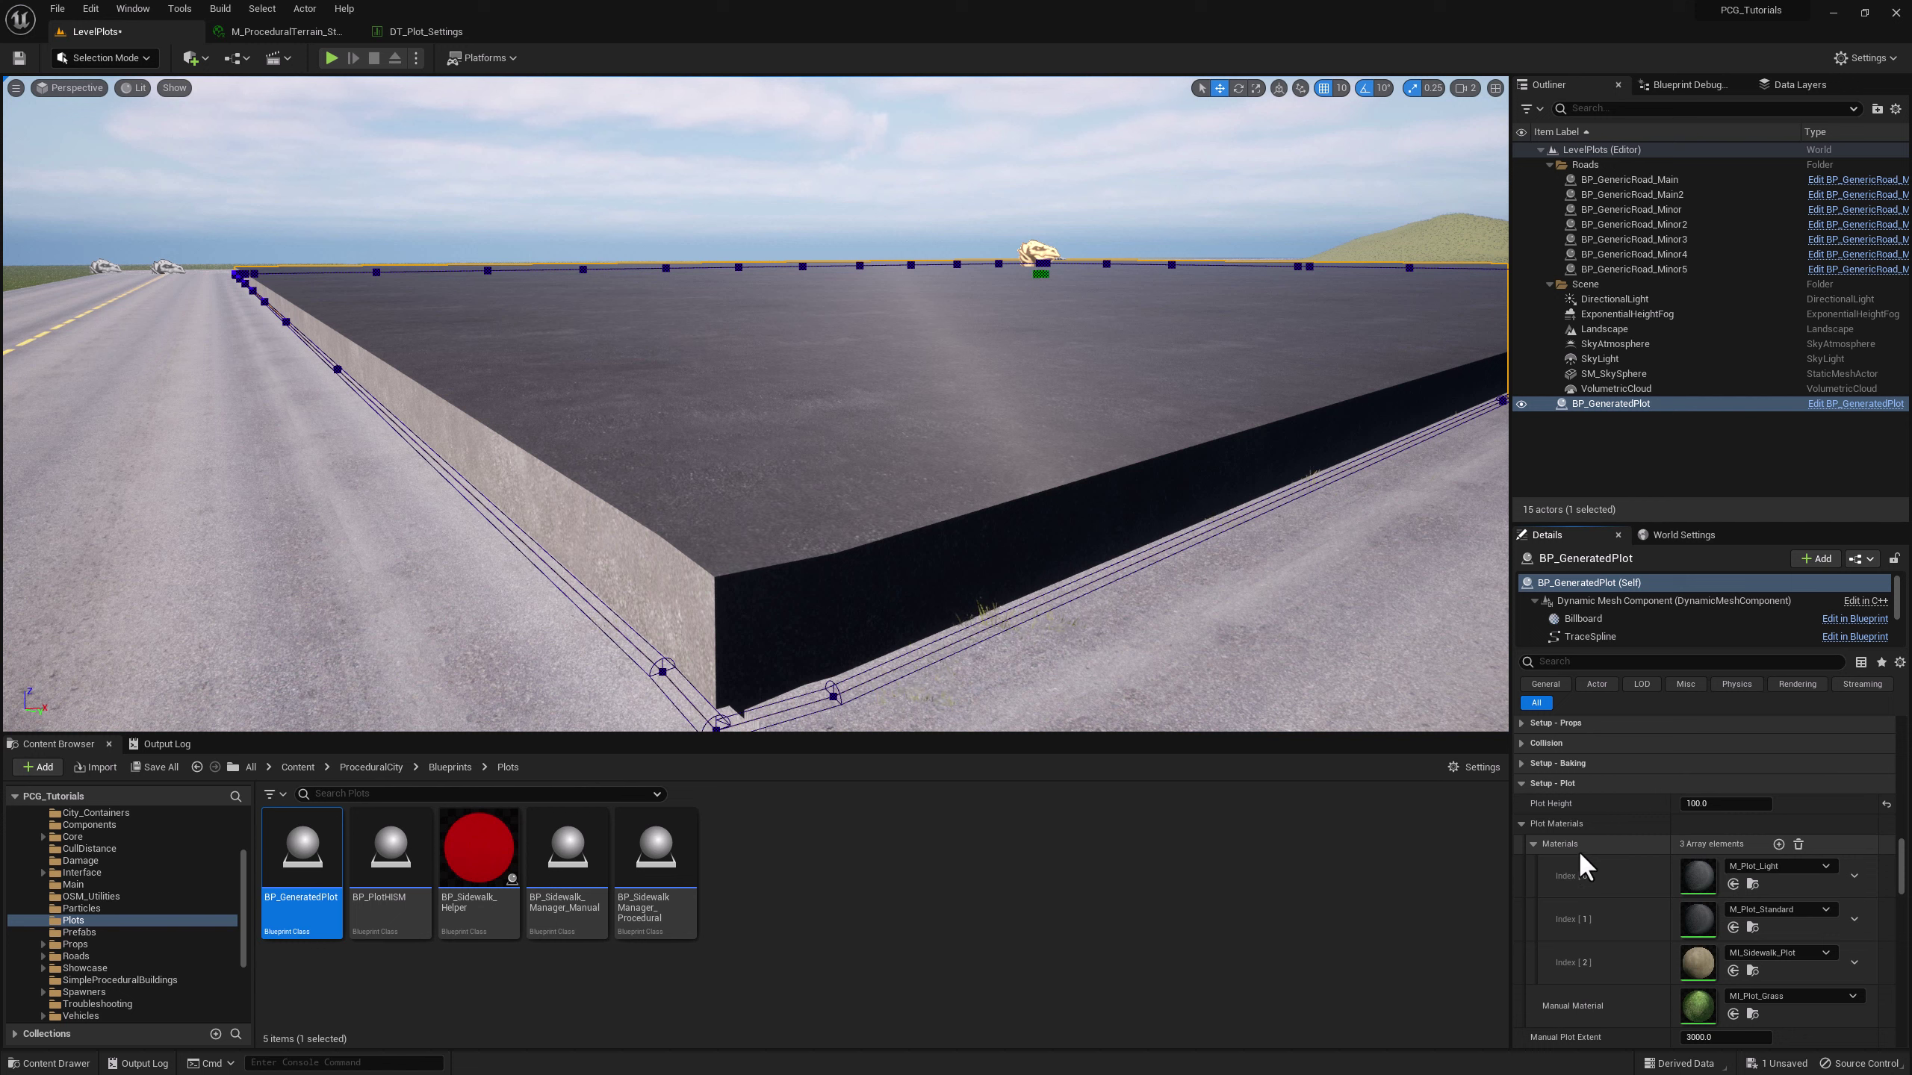
left_click(1532, 842)
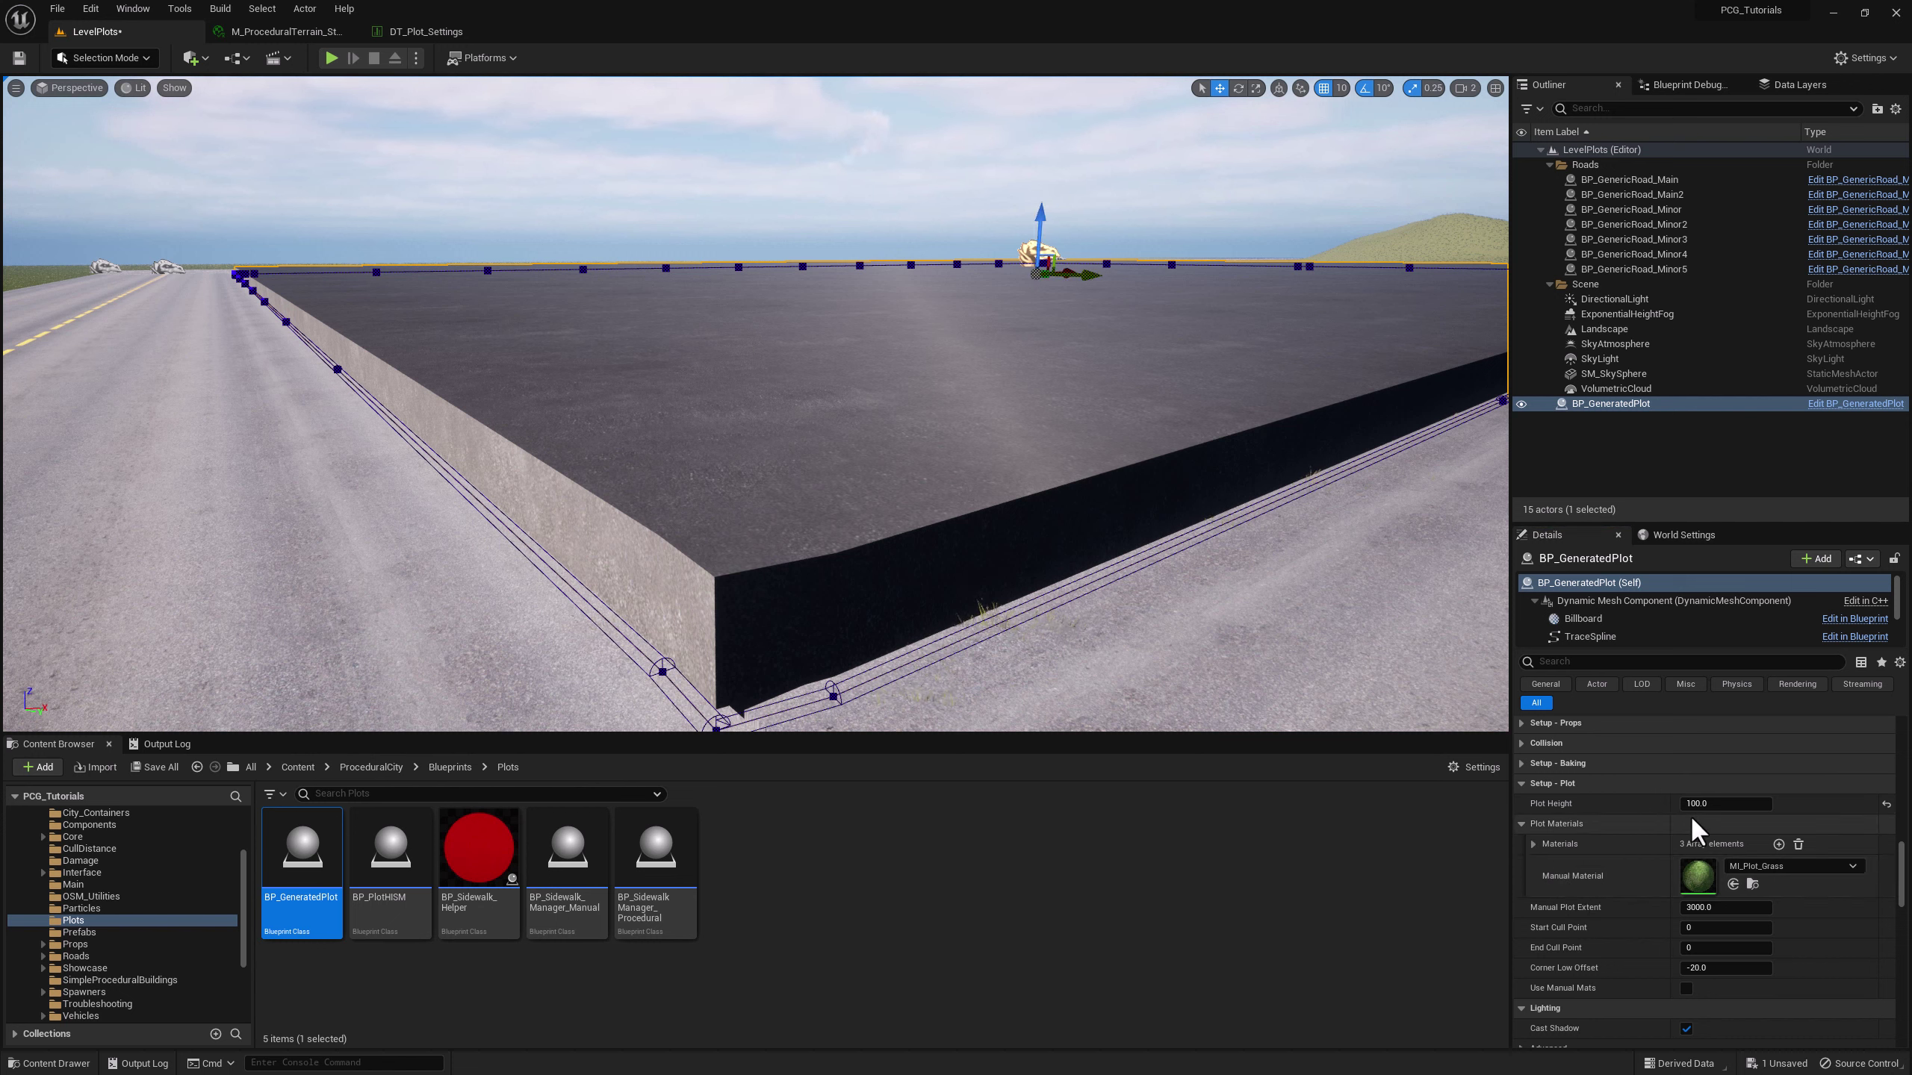
- Reset the Plot Height to its default of 25 and check the entries in the Materials array
left_click(1886, 804)
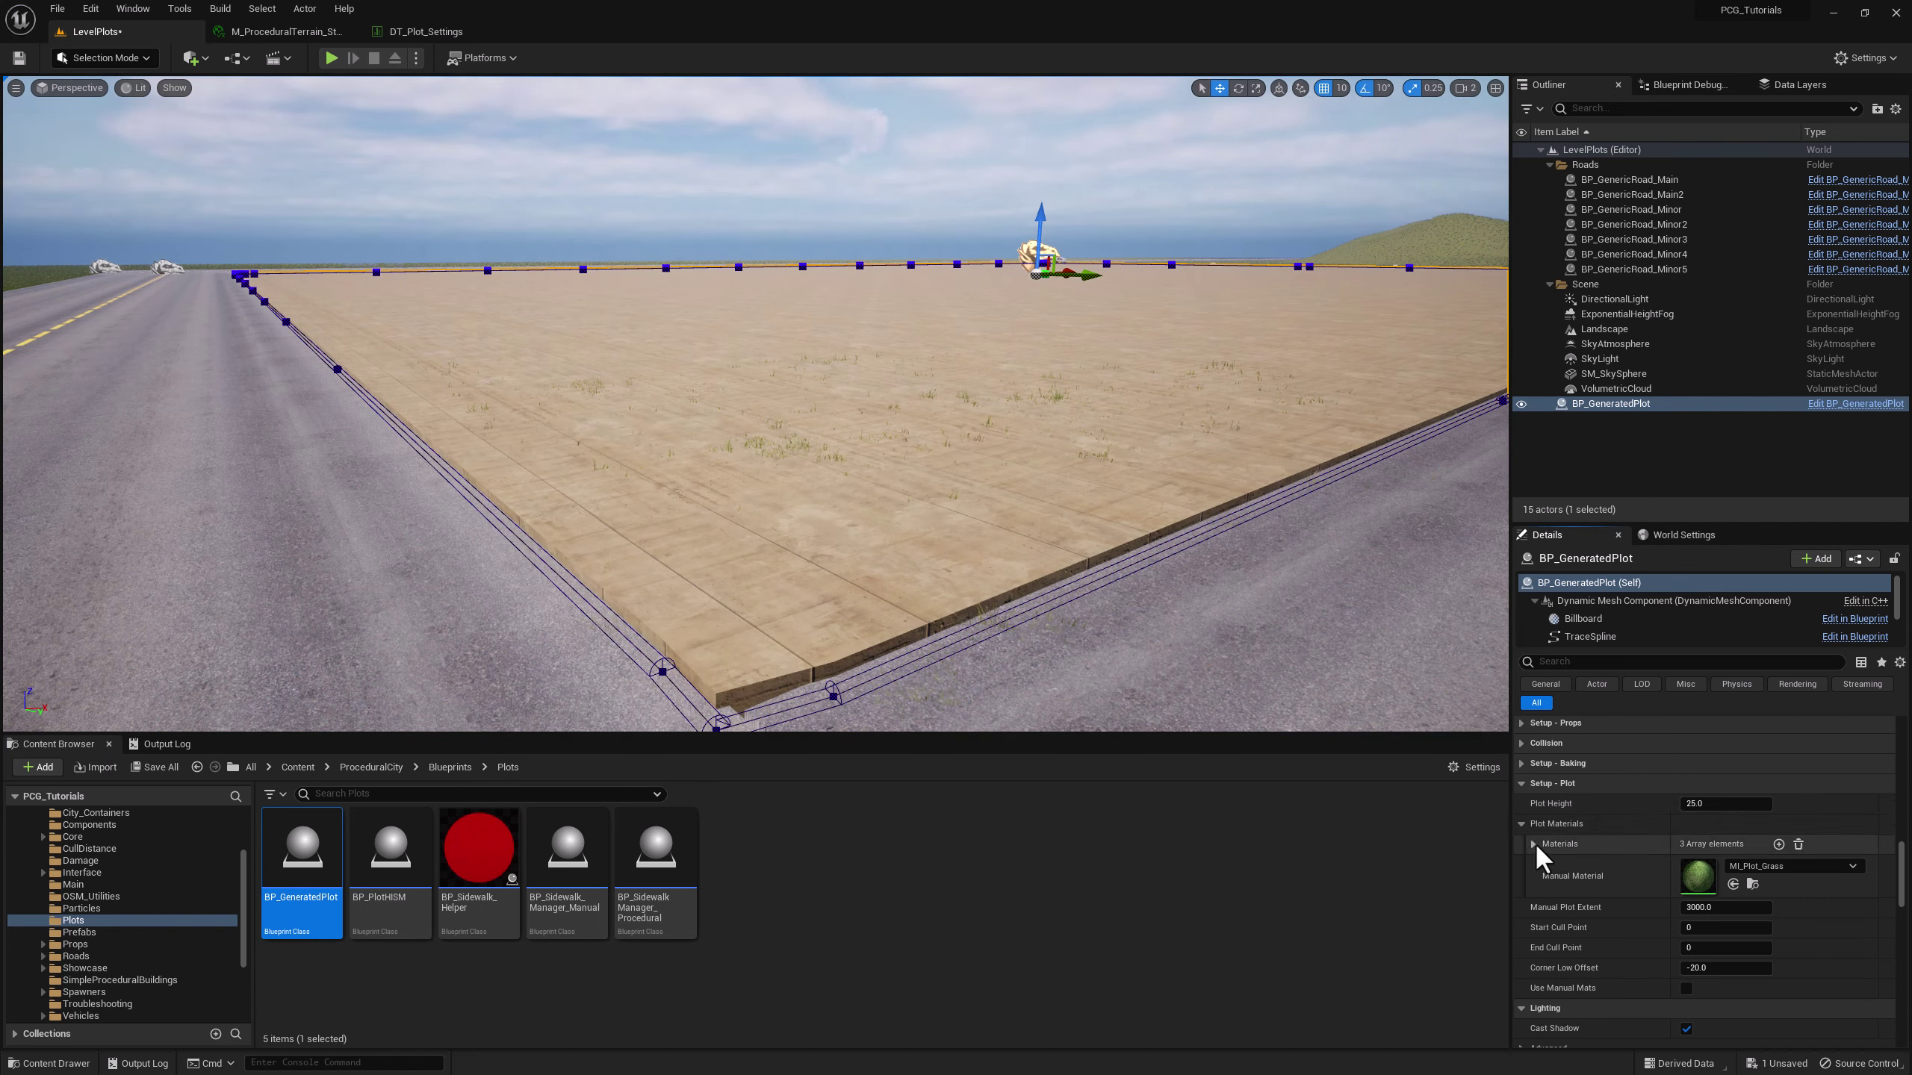
left_click(1535, 846)
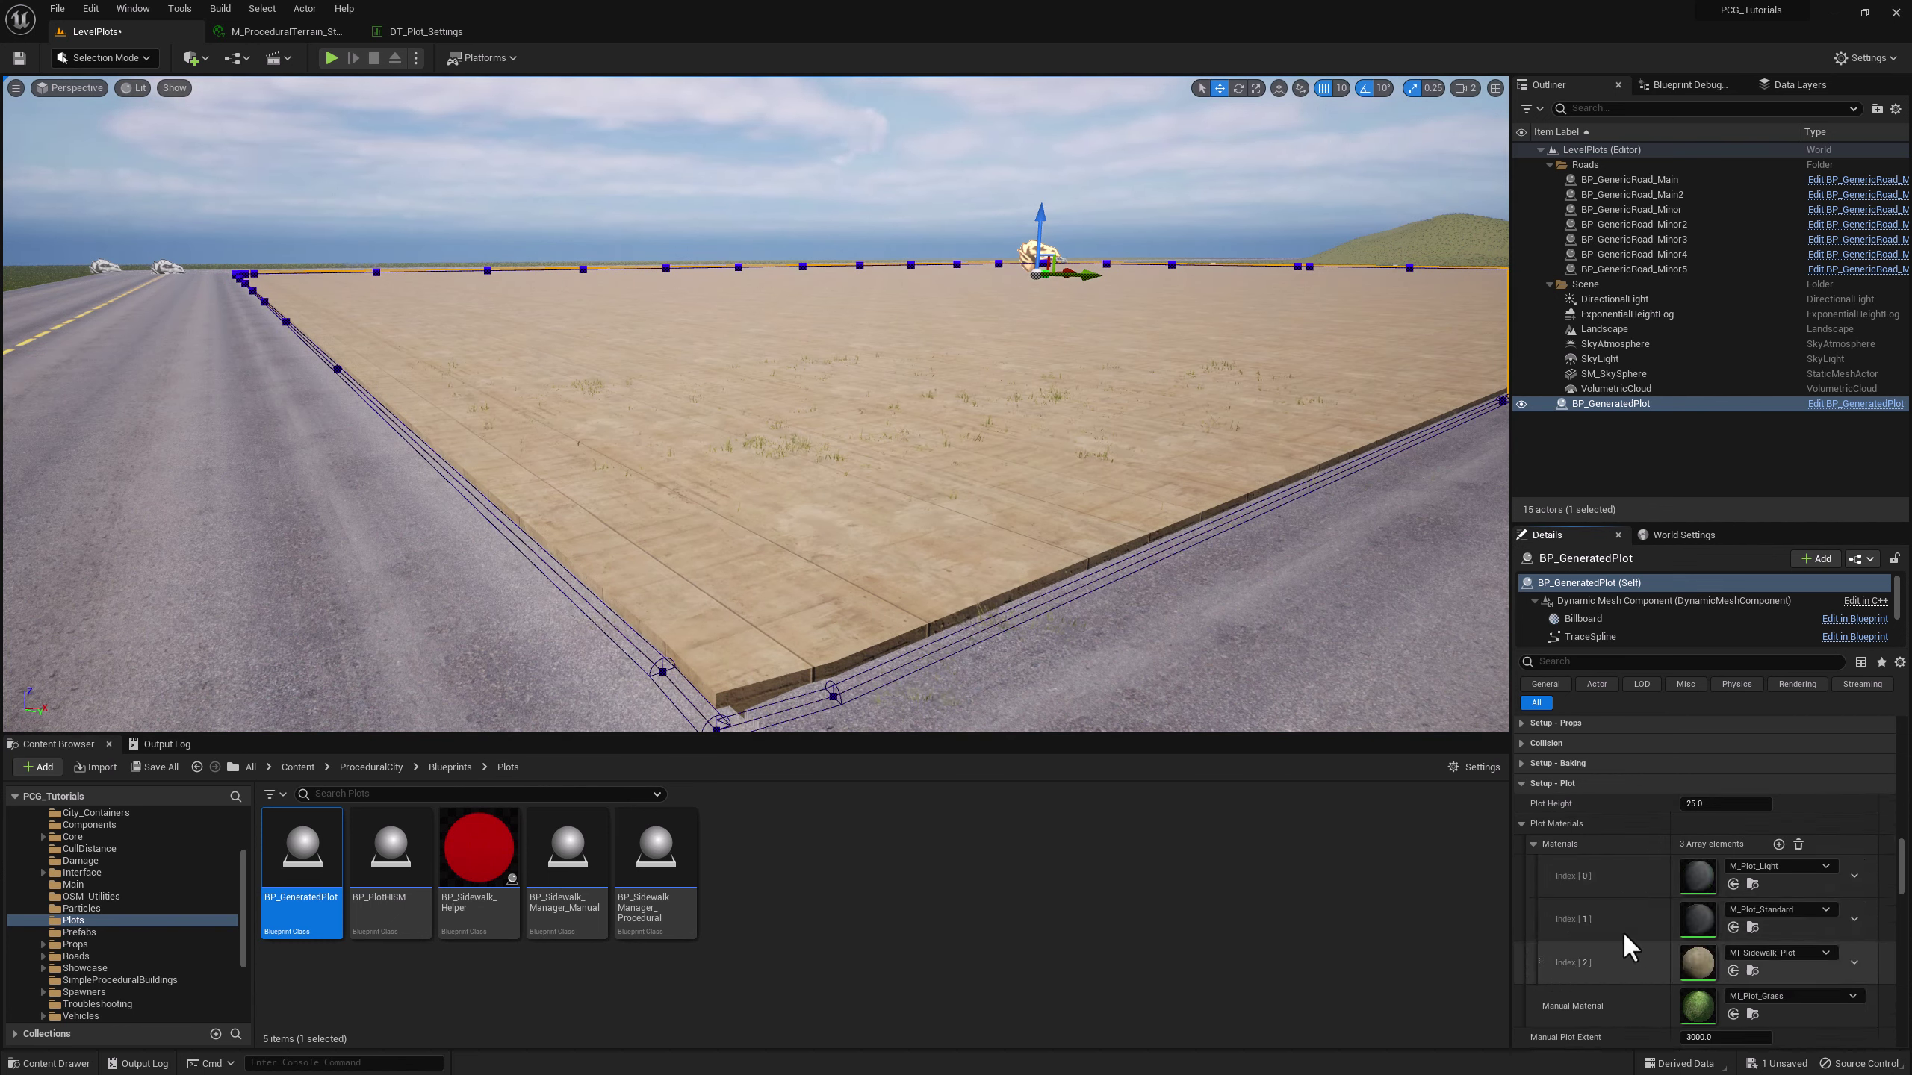
left_click(1533, 843)
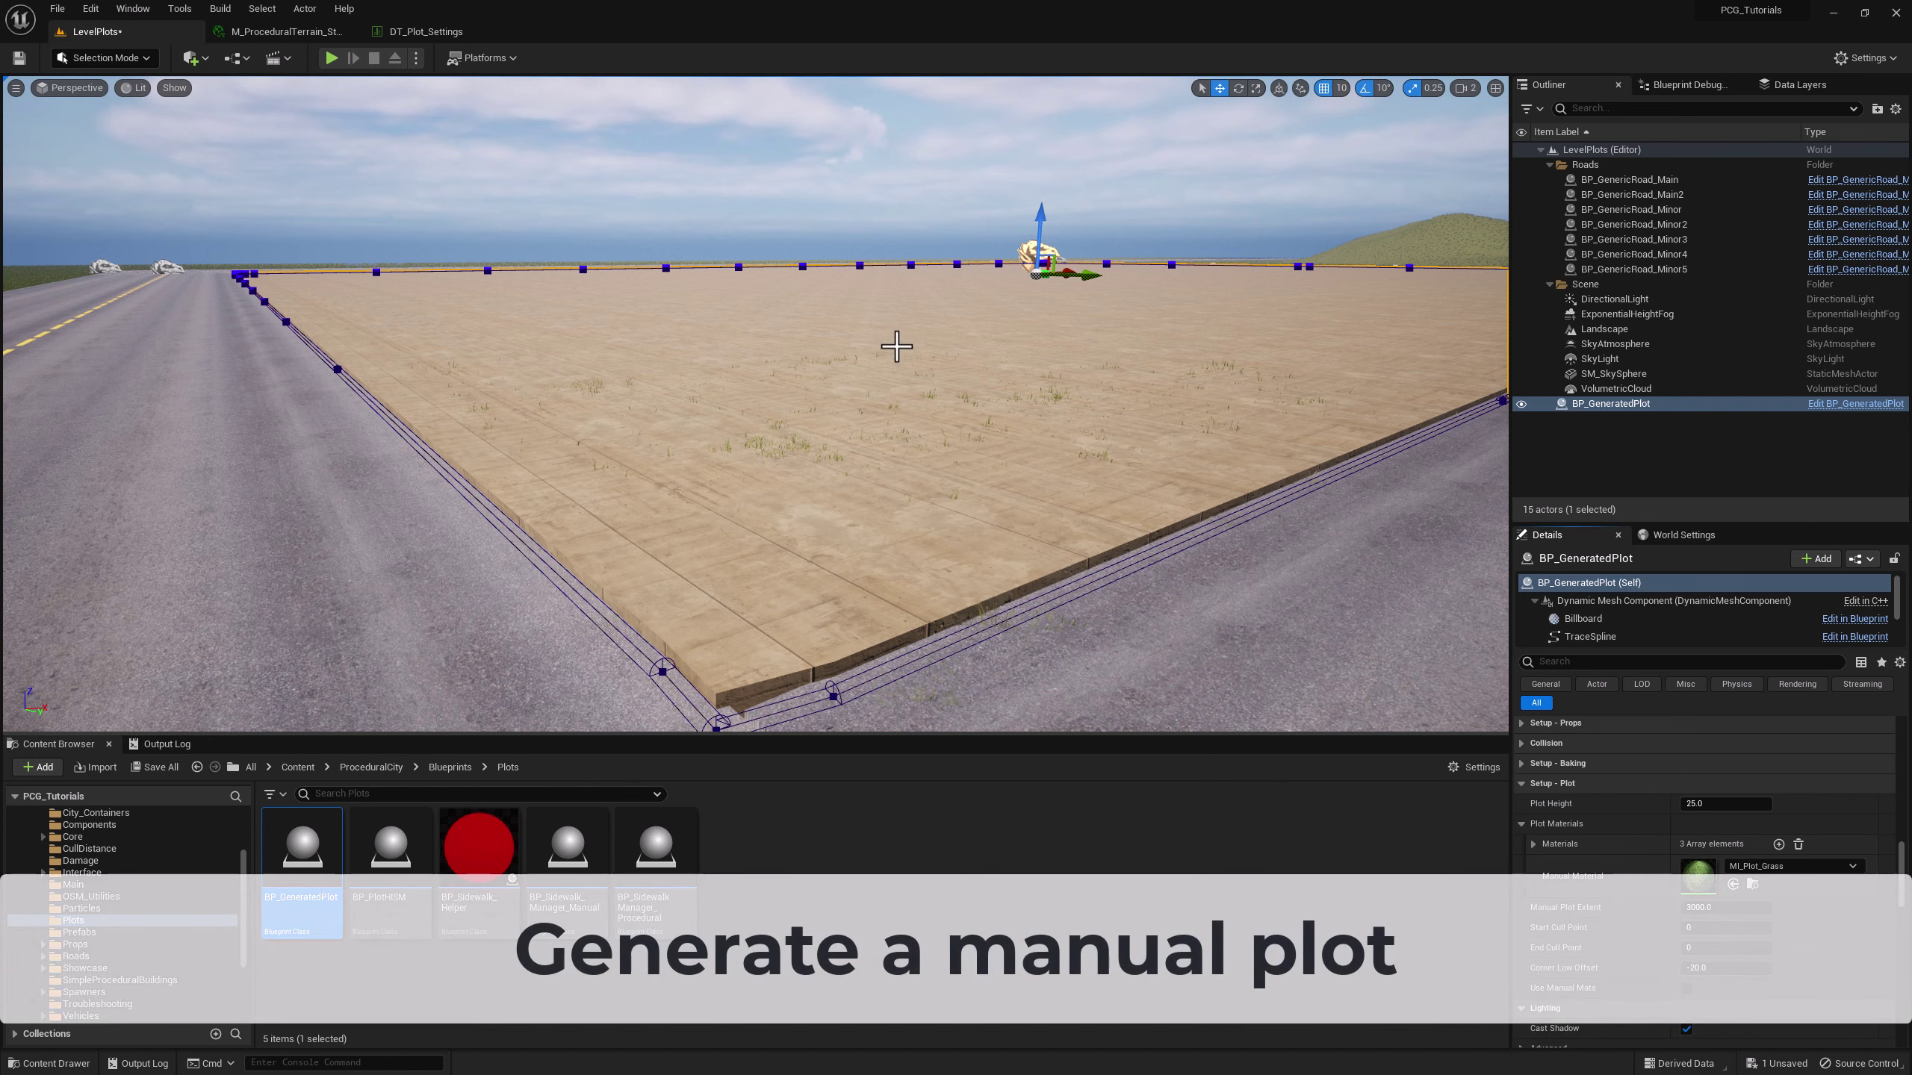
- Place a second BP_GeneratedPlot on the open grass across the road from the first plot
key("e")
right_click_drag(994, 391, 1340, 226)
key("e")
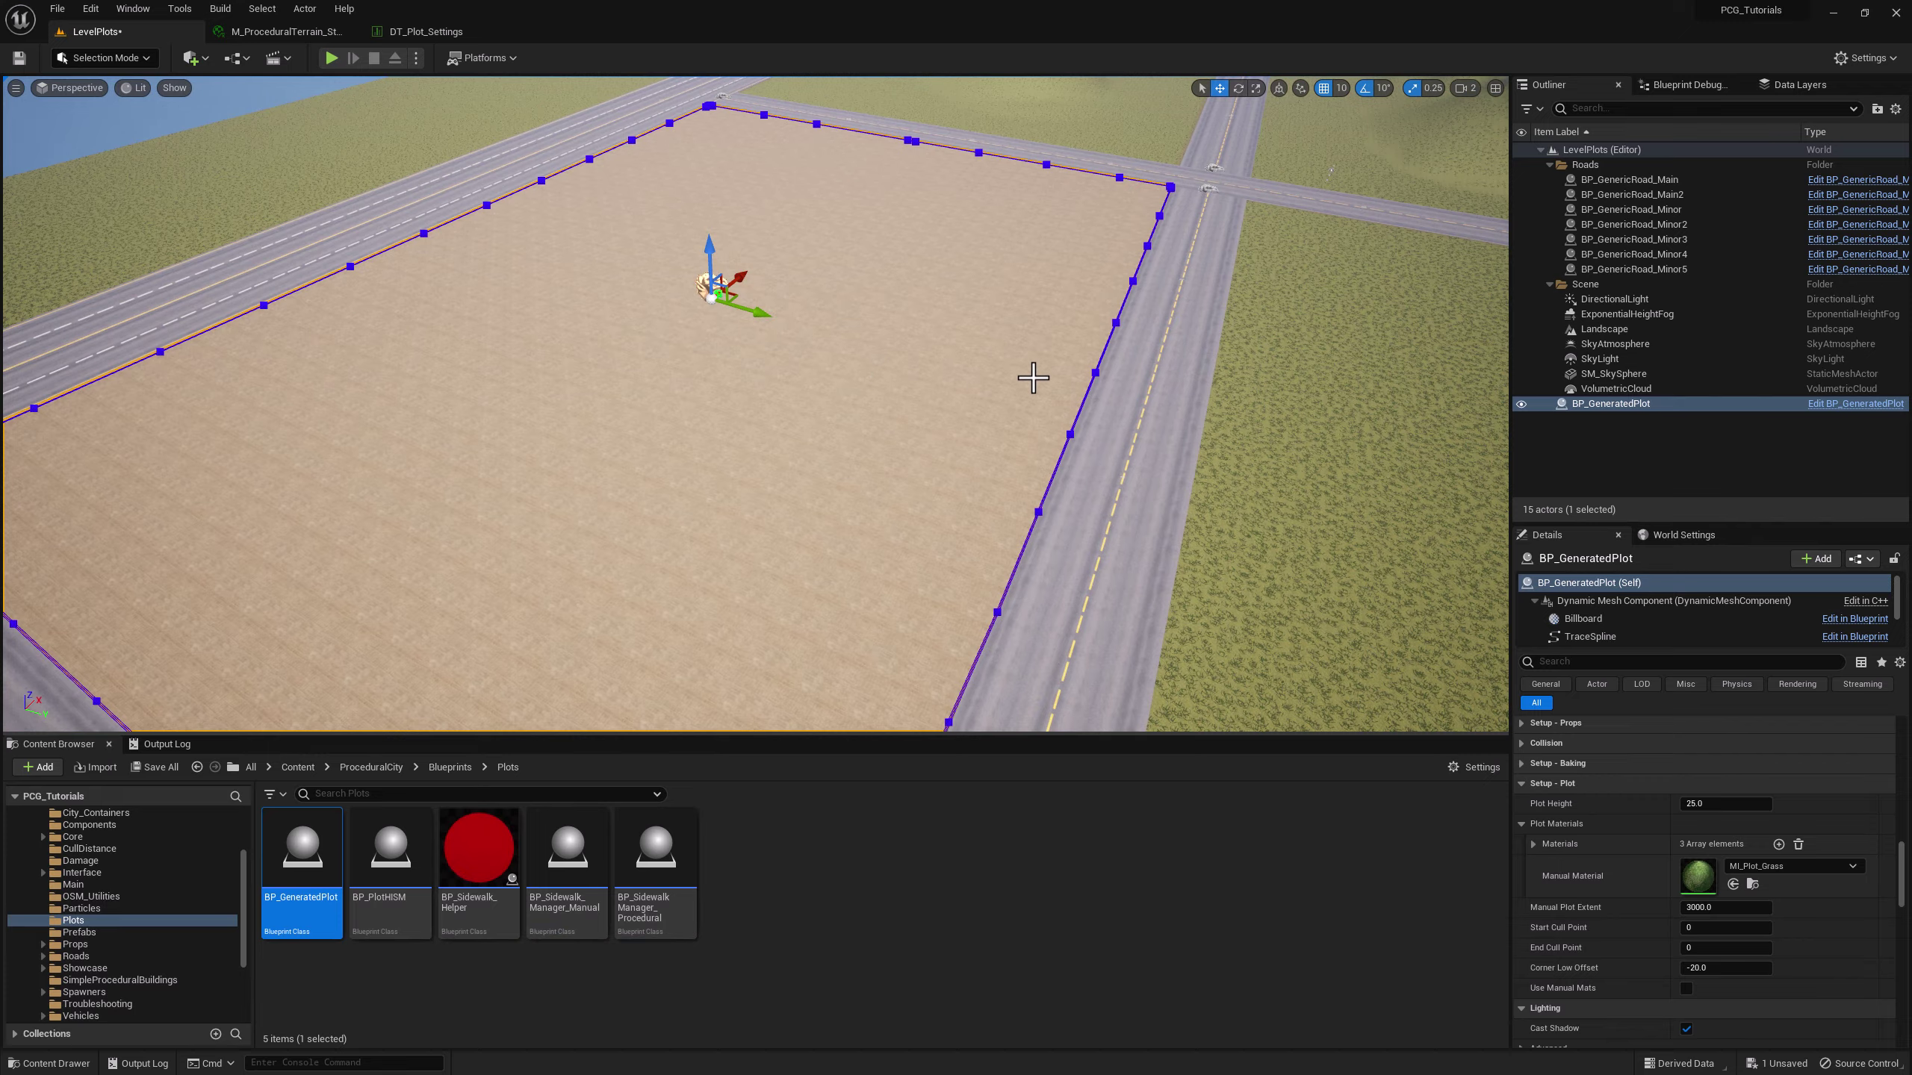
right_click_drag(914, 415, 1227, 414)
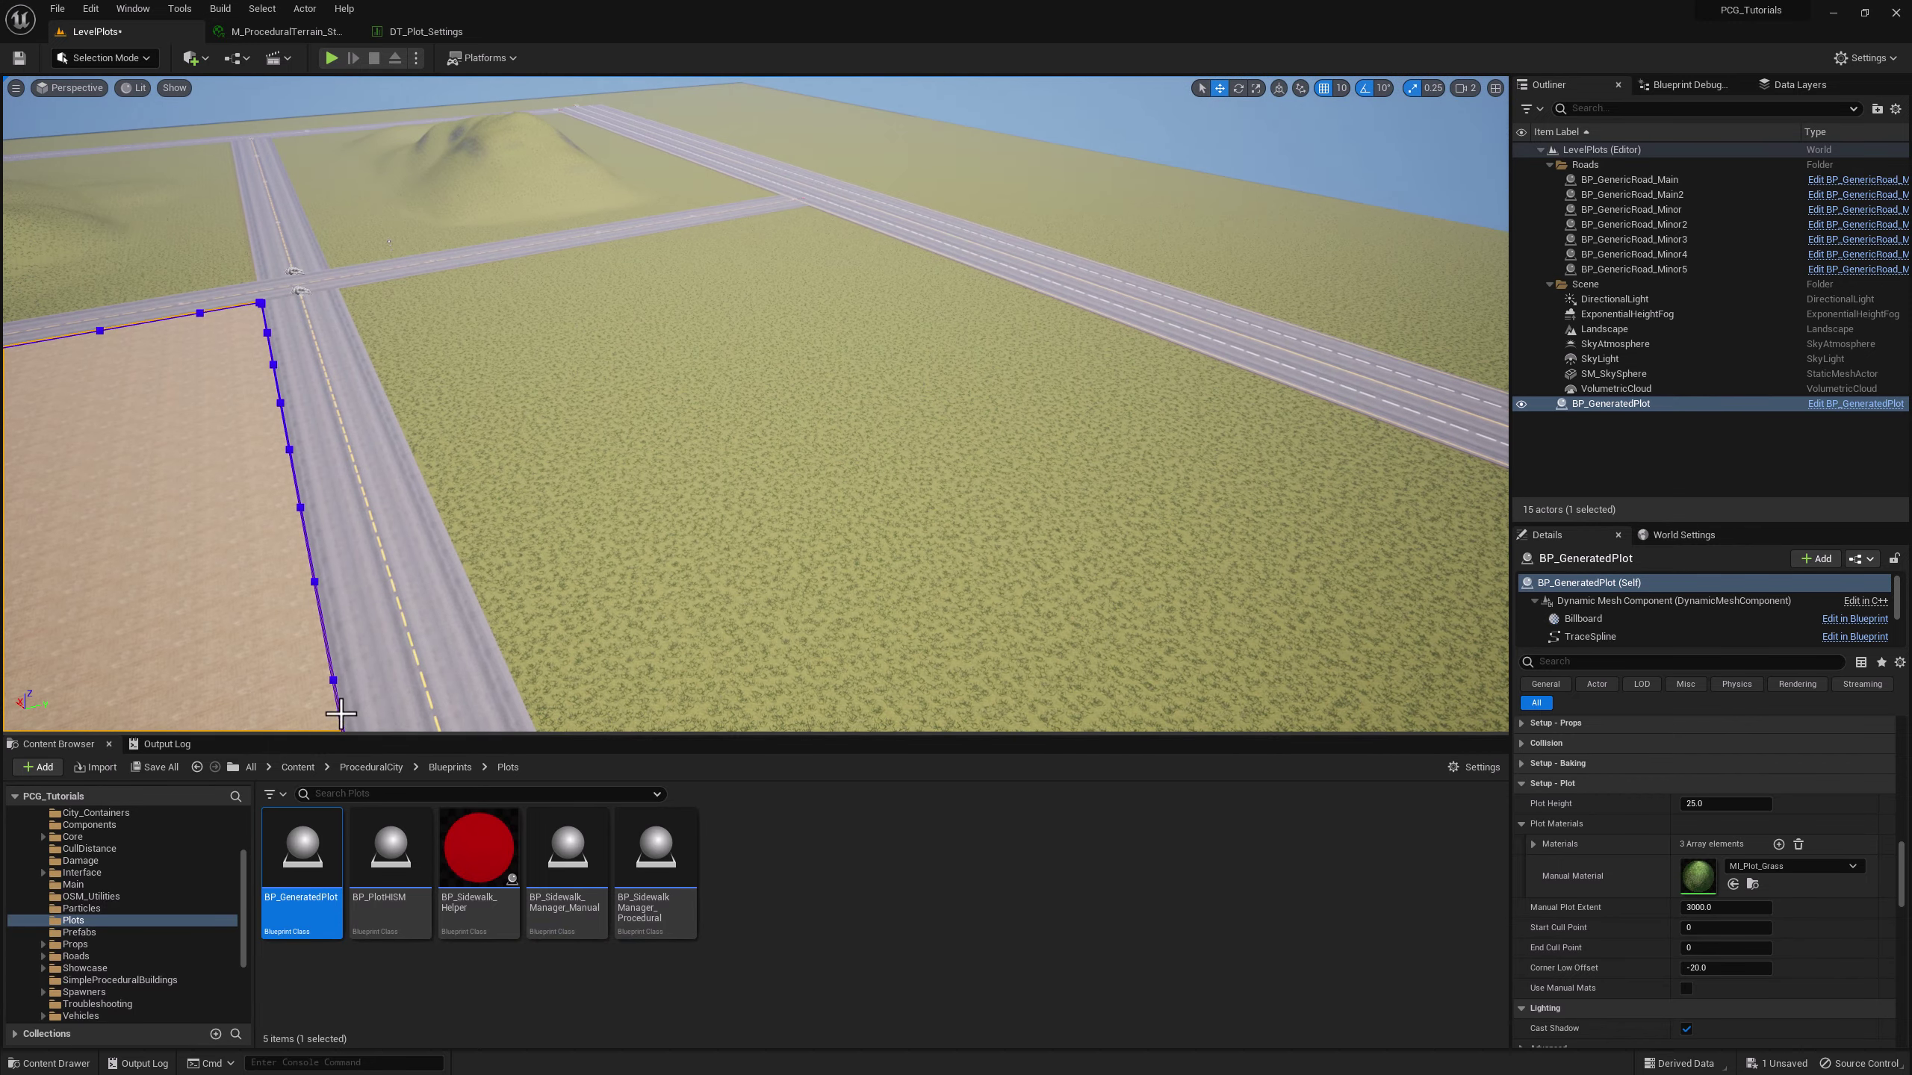
left_click_drag(301, 851, 877, 452)
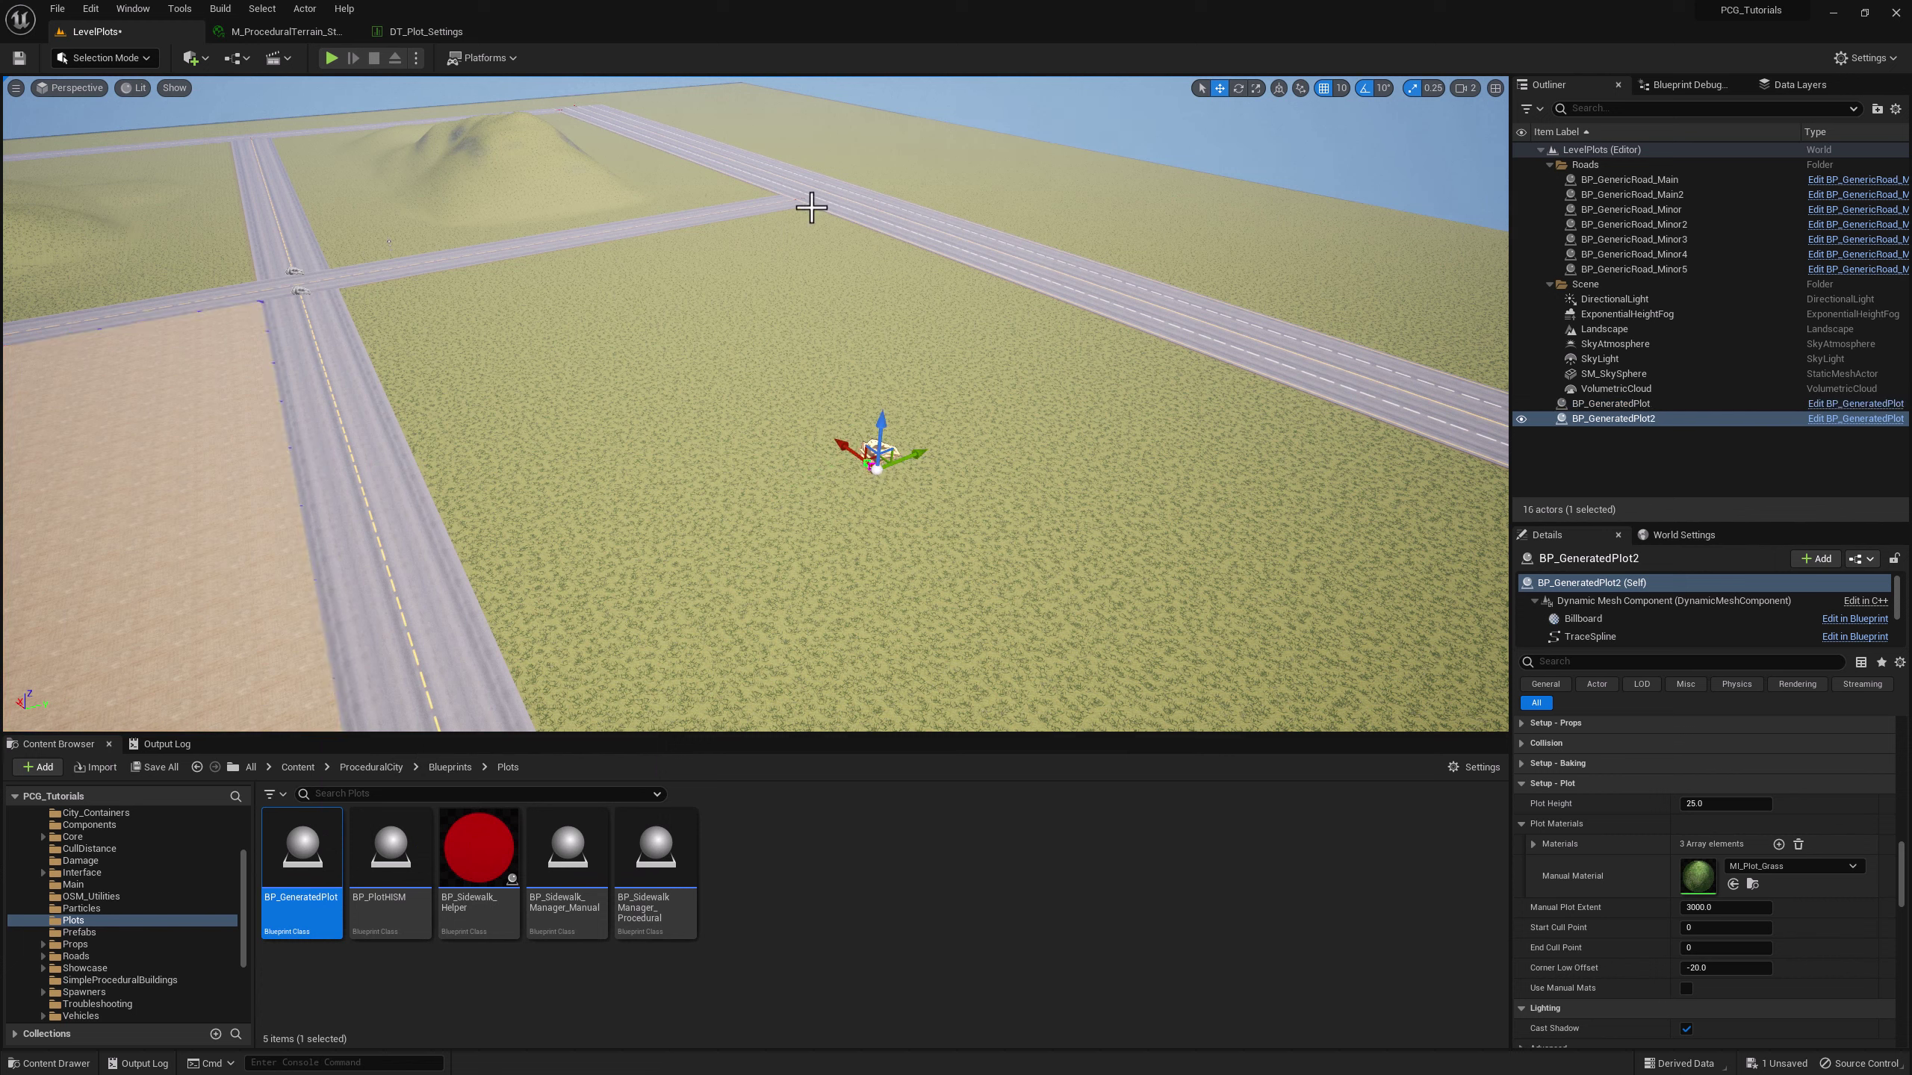
- Run 5 Manual Plot on the new plot to create a square outline, and generate its surface with 2 Create Plot Mesh
scroll(1619, 801, "down", 5)
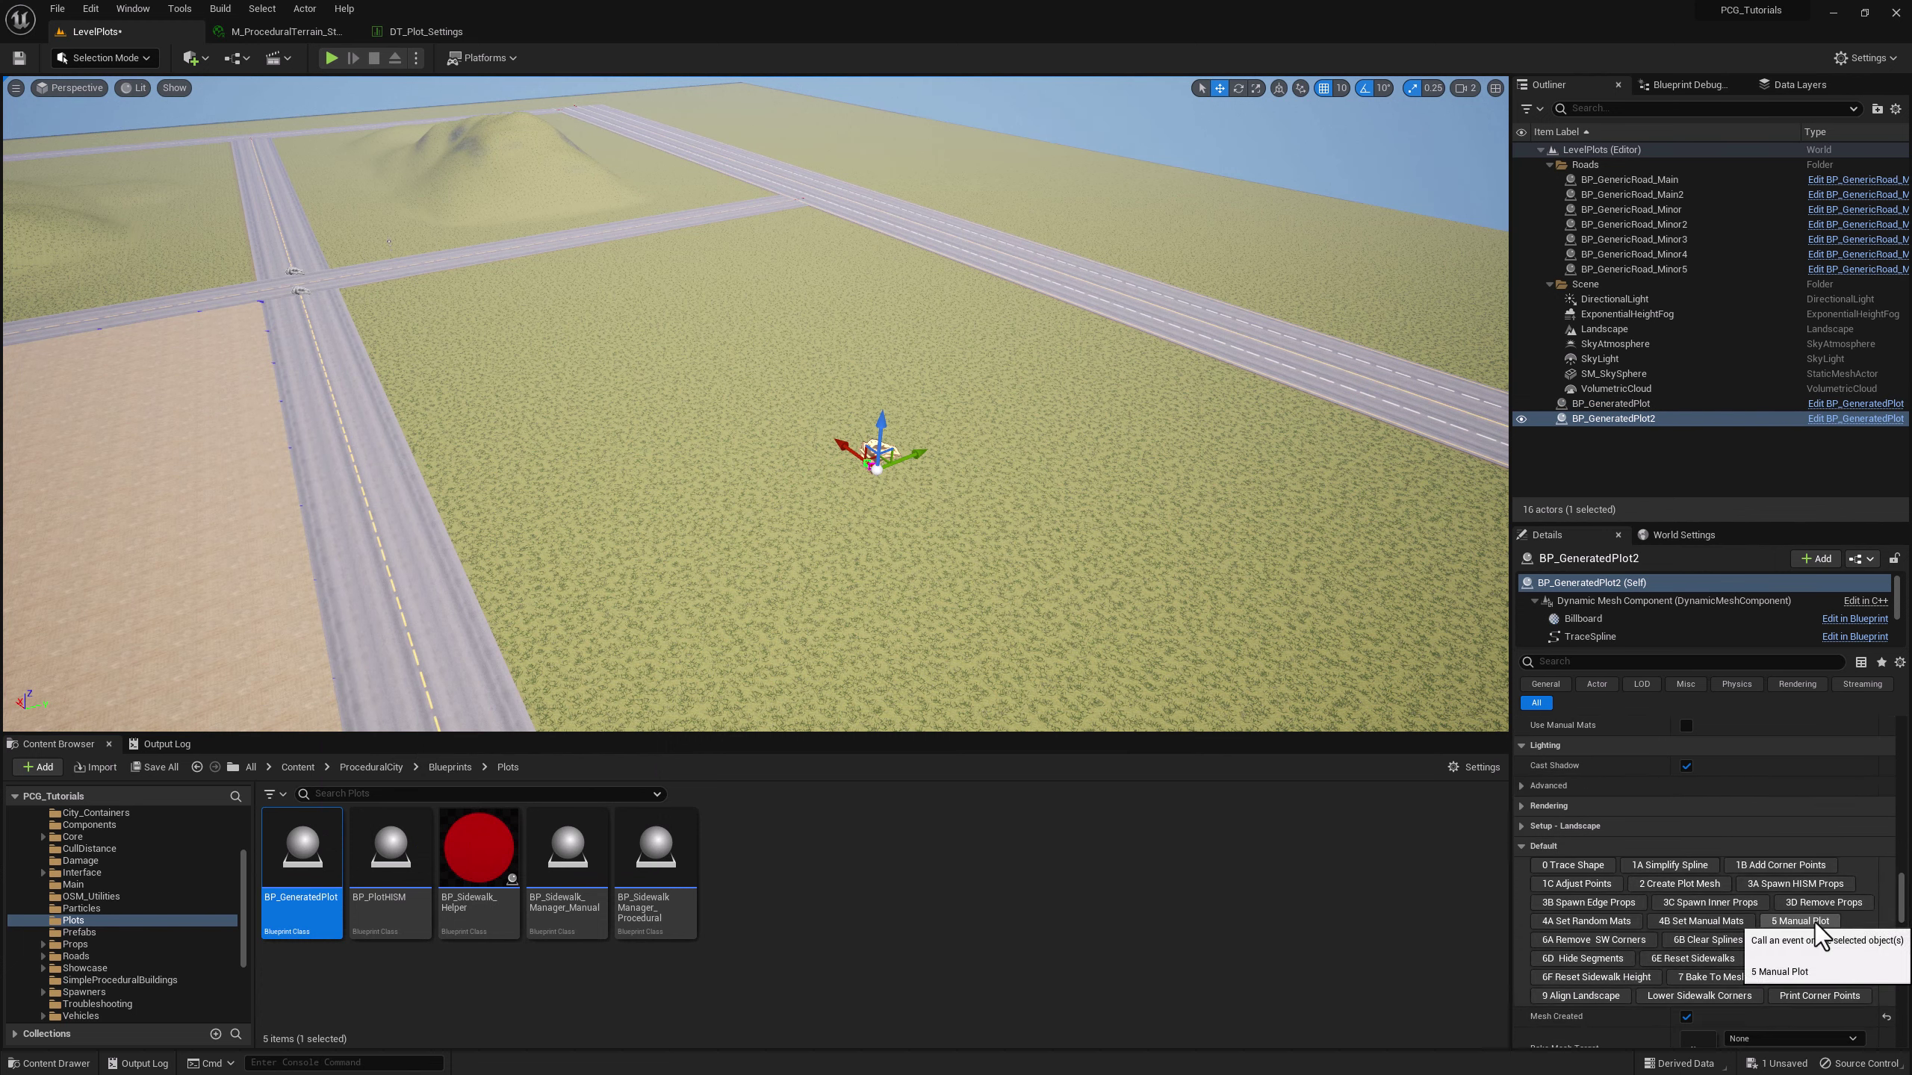
left_click(1800, 923)
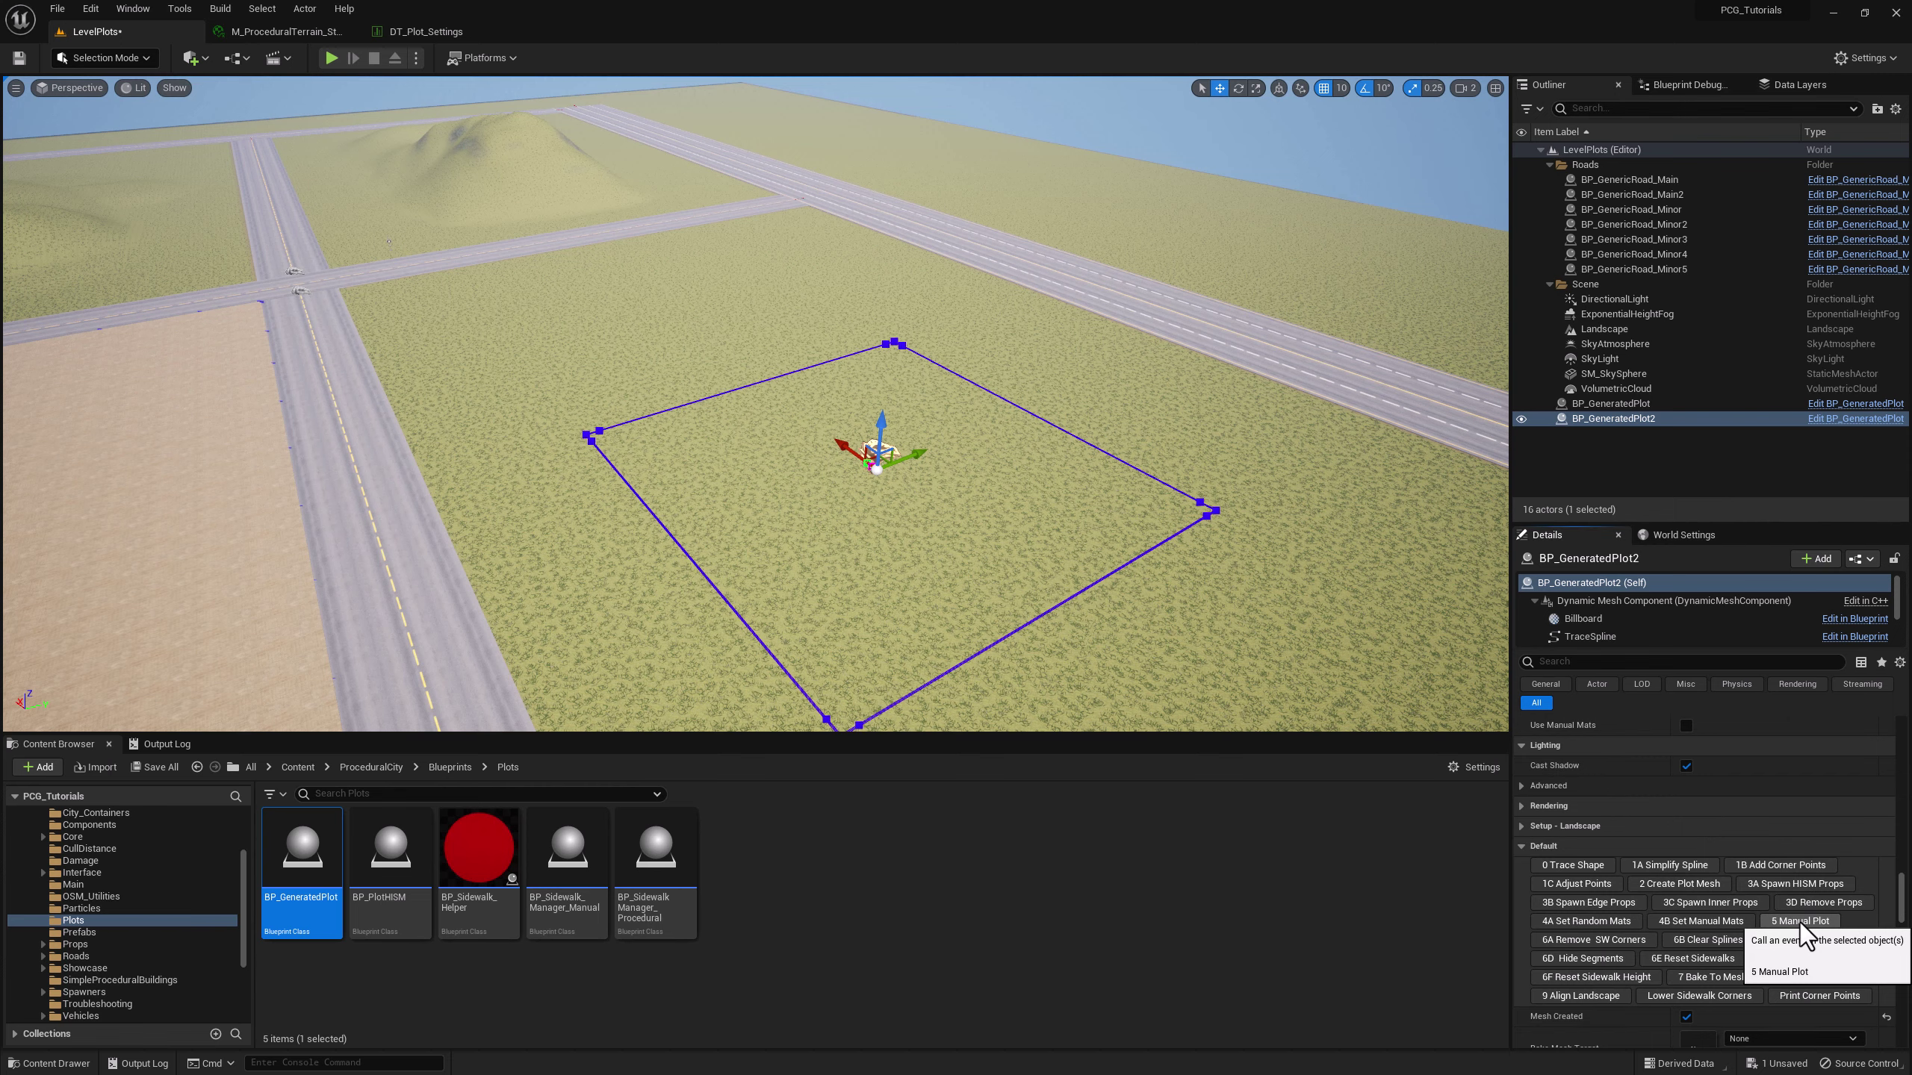
mouse_move(1166, 507)
right_mouse_down()
mouse_move(1347, 558)
mouse_move(1430, 595)
mouse_move(1325, 579)
mouse_move(1430, 591)
mouse_move(1430, 610)
mouse_move(1159, 501)
right_mouse_up()
key("a")
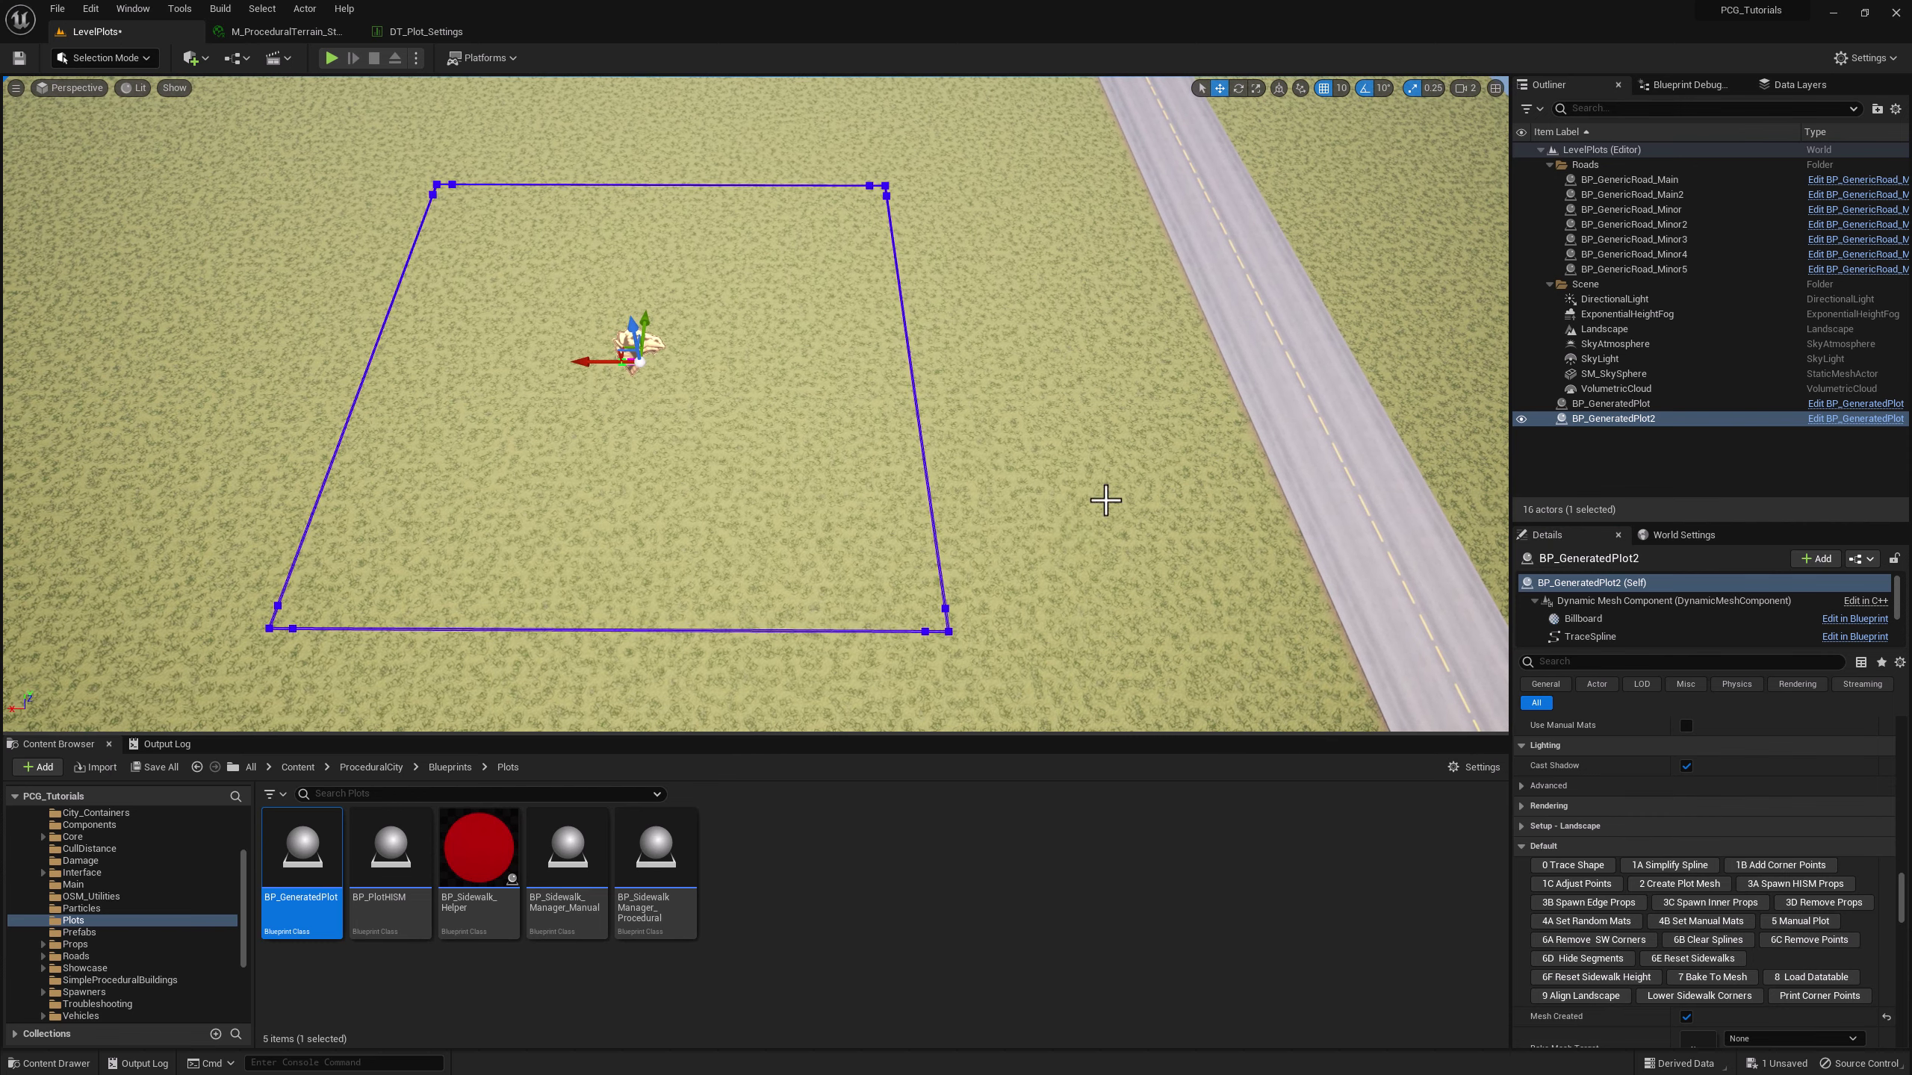
left_click(1682, 887)
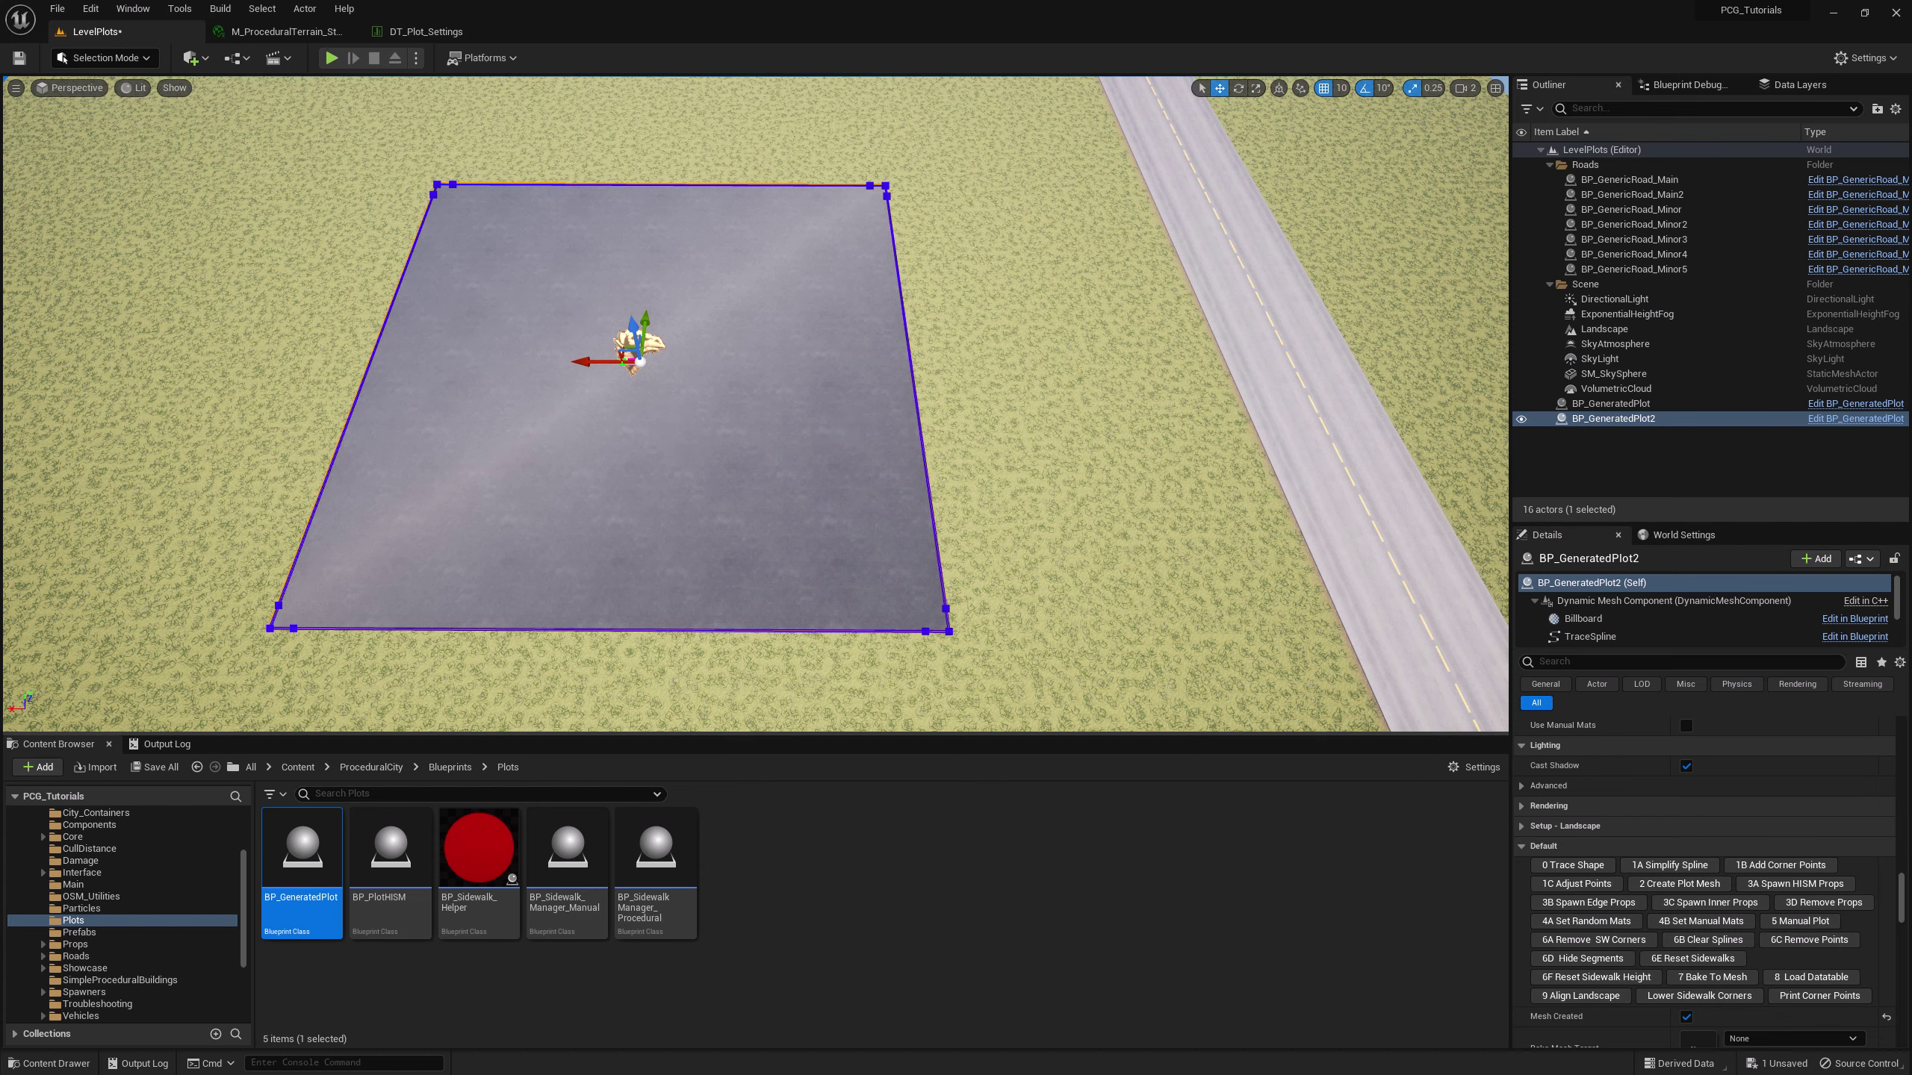
- Add a spline point midway along the manual plot's left edge and another on its far edge, moving each outward
right_click_drag(781, 414, 674, 388)
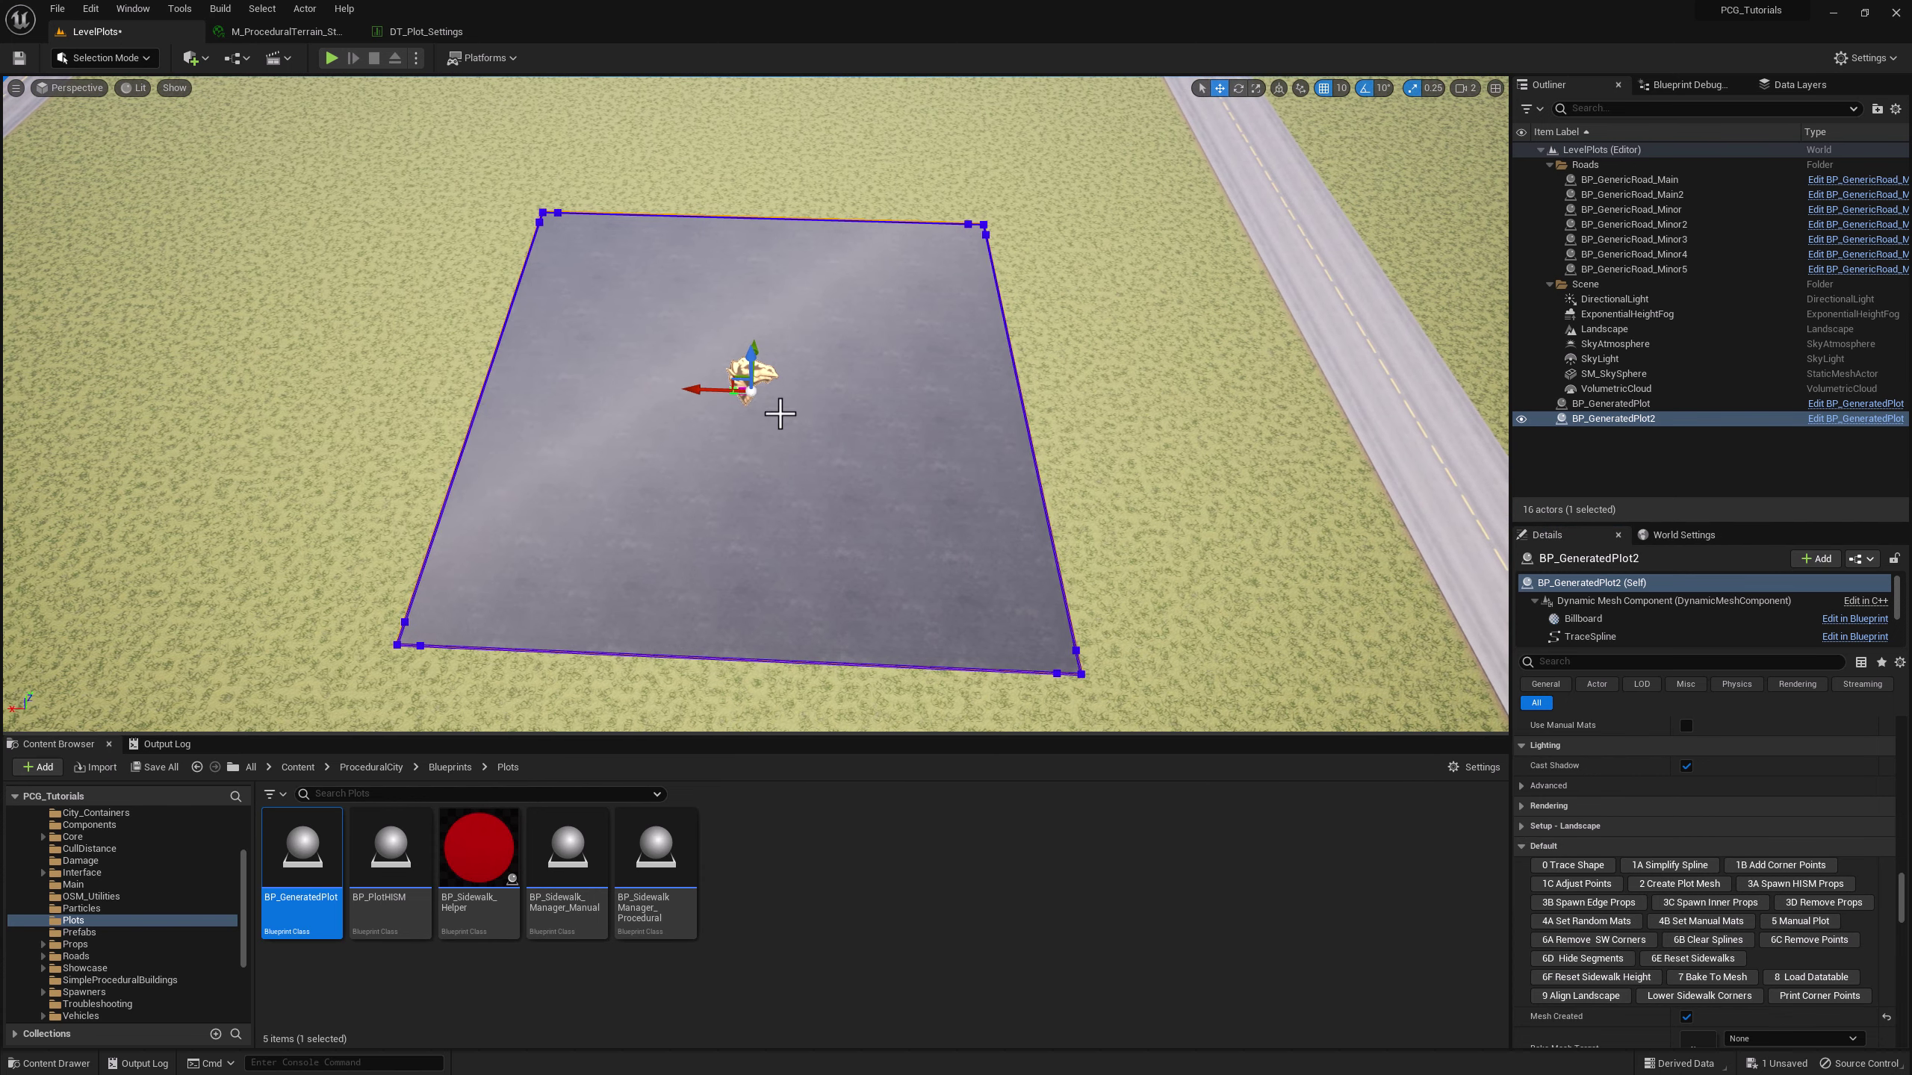
right_click(484, 387)
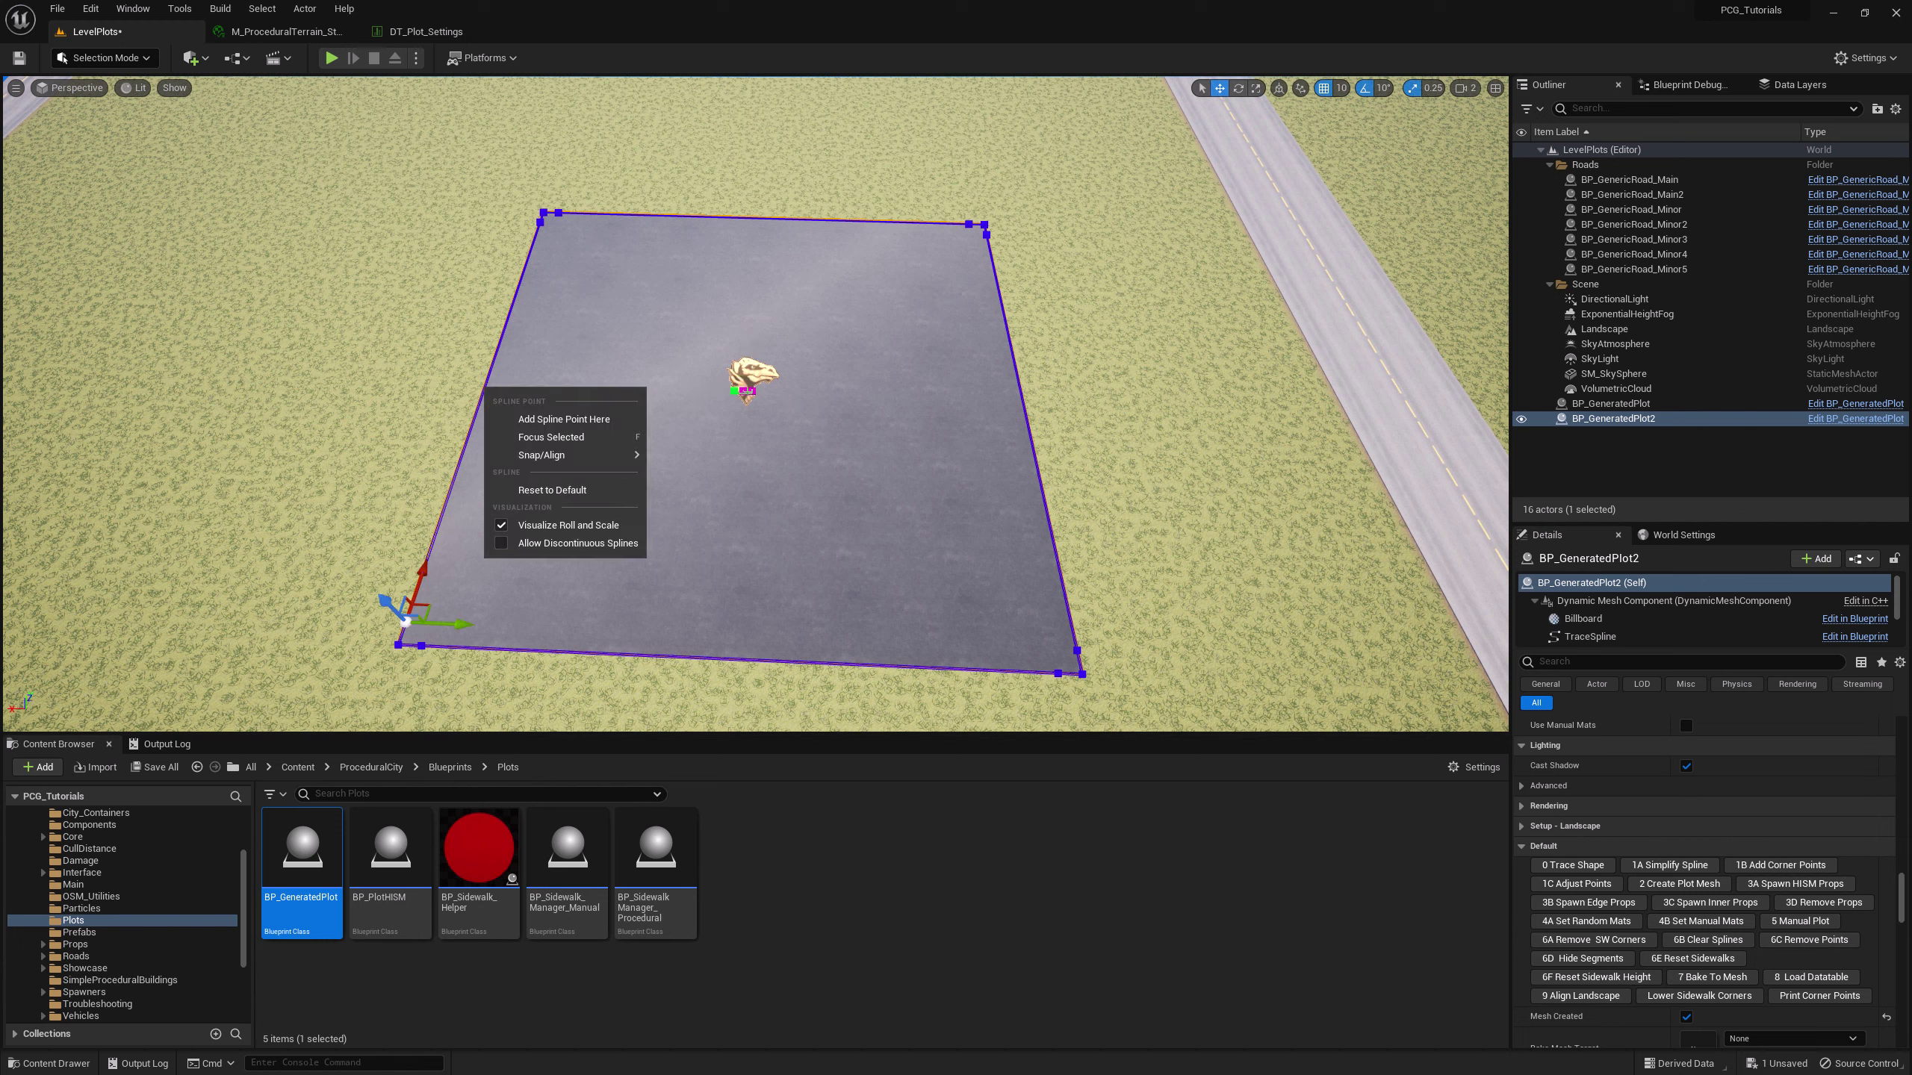
left_click(564, 419)
left_click_drag(539, 387, 467, 383)
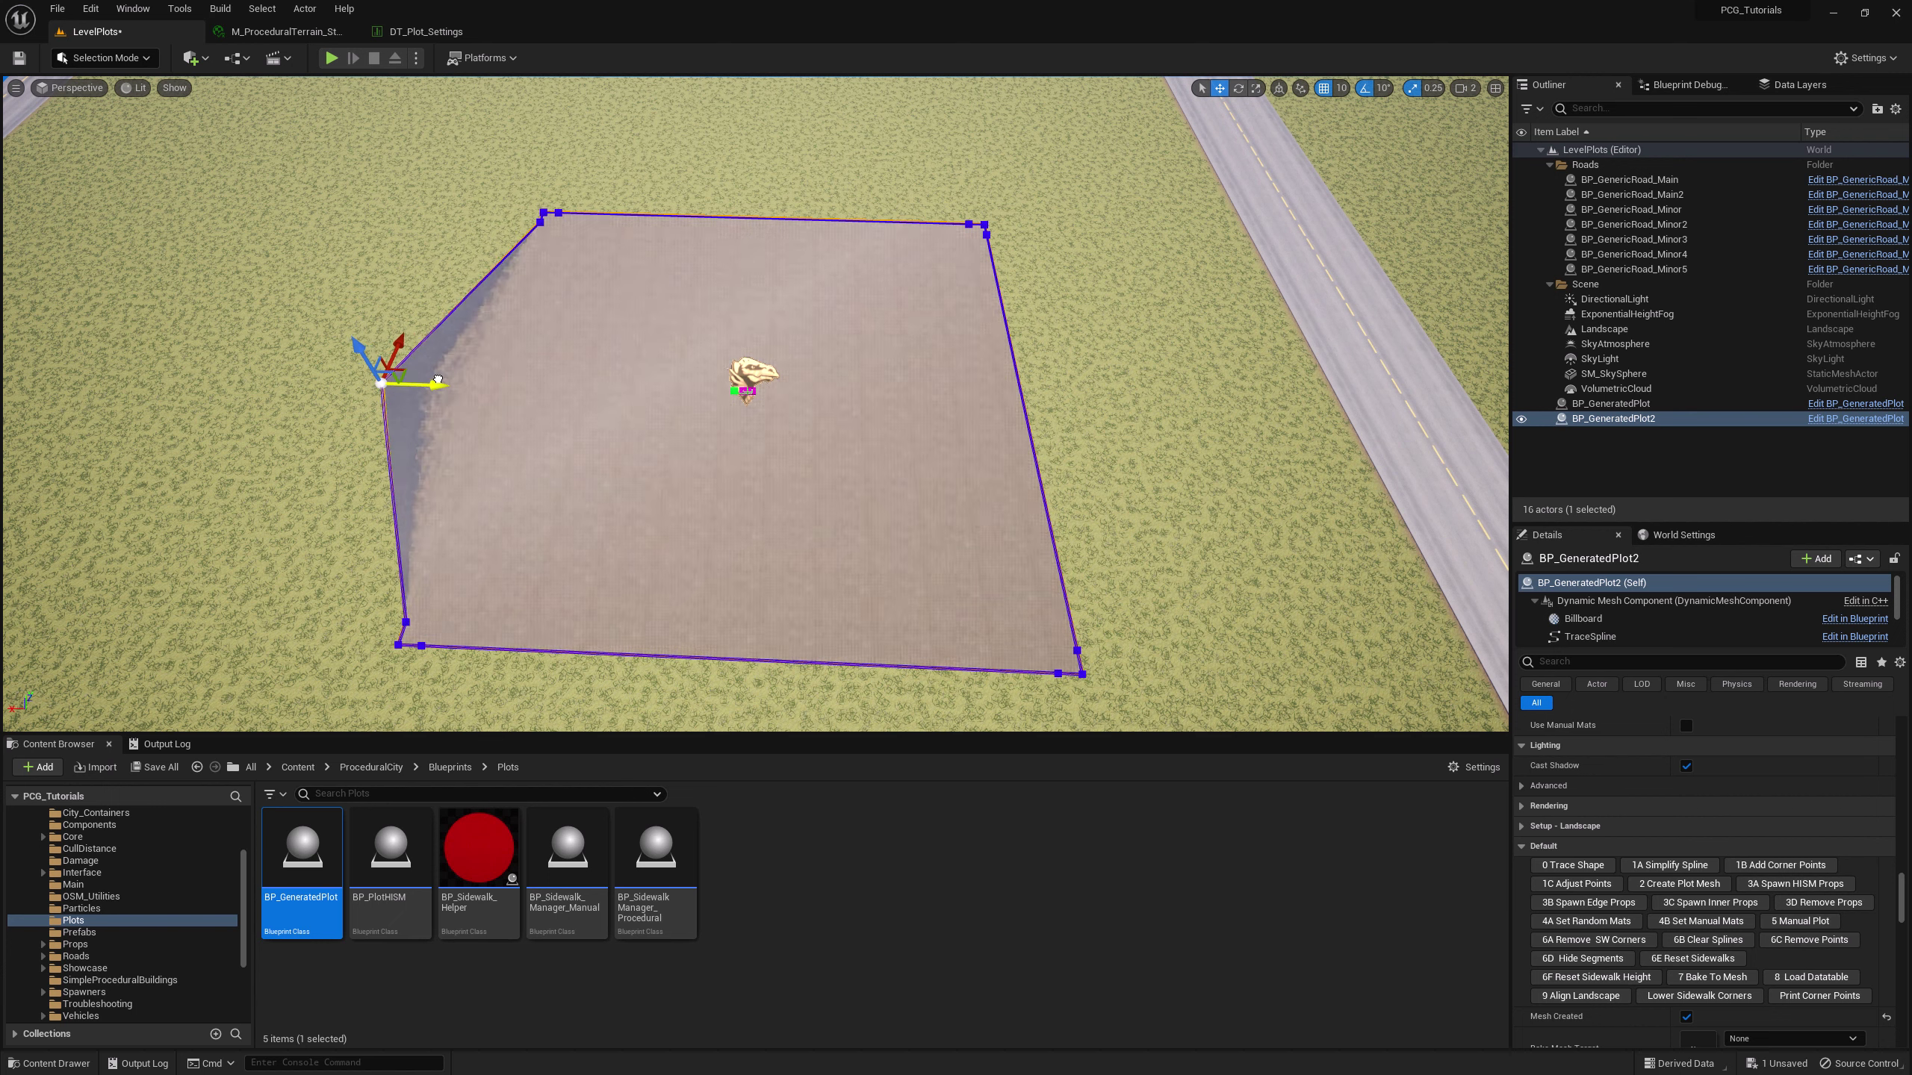
right_click(722, 217)
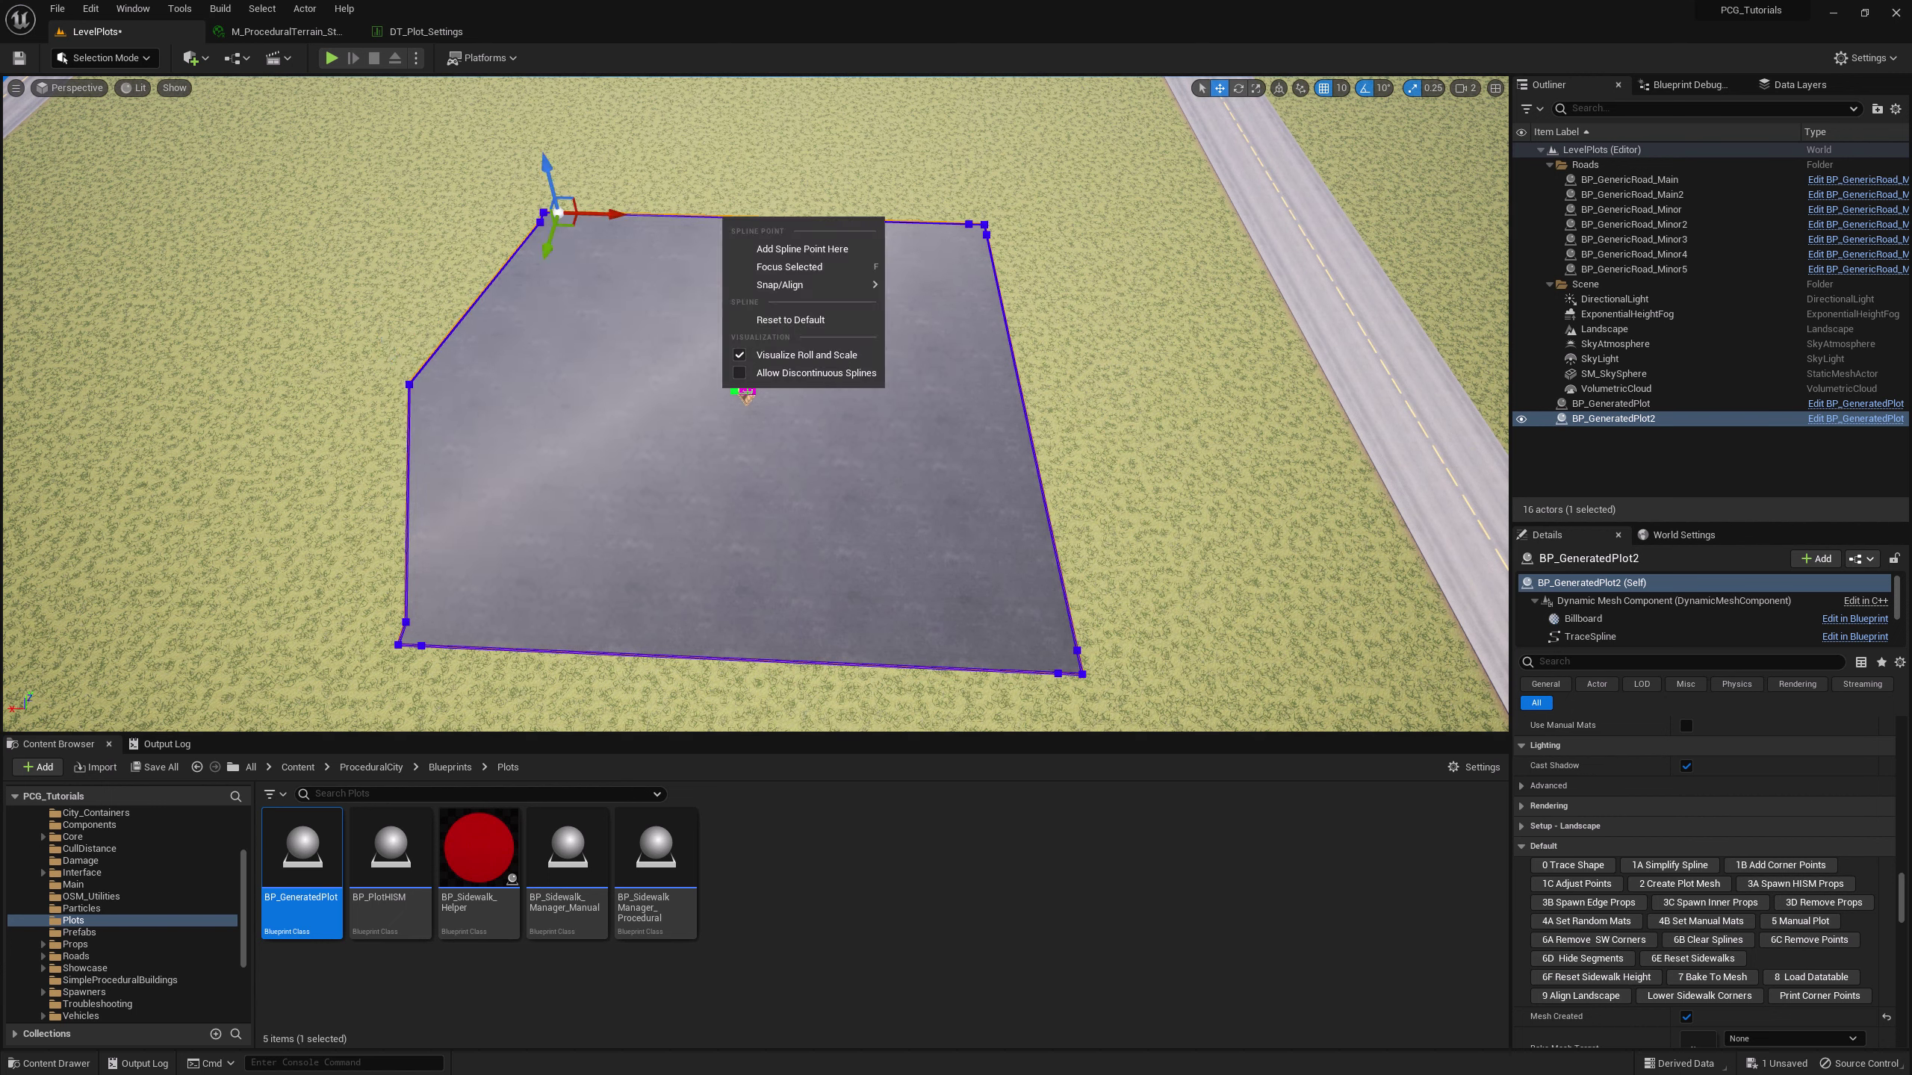
left_click(746, 249)
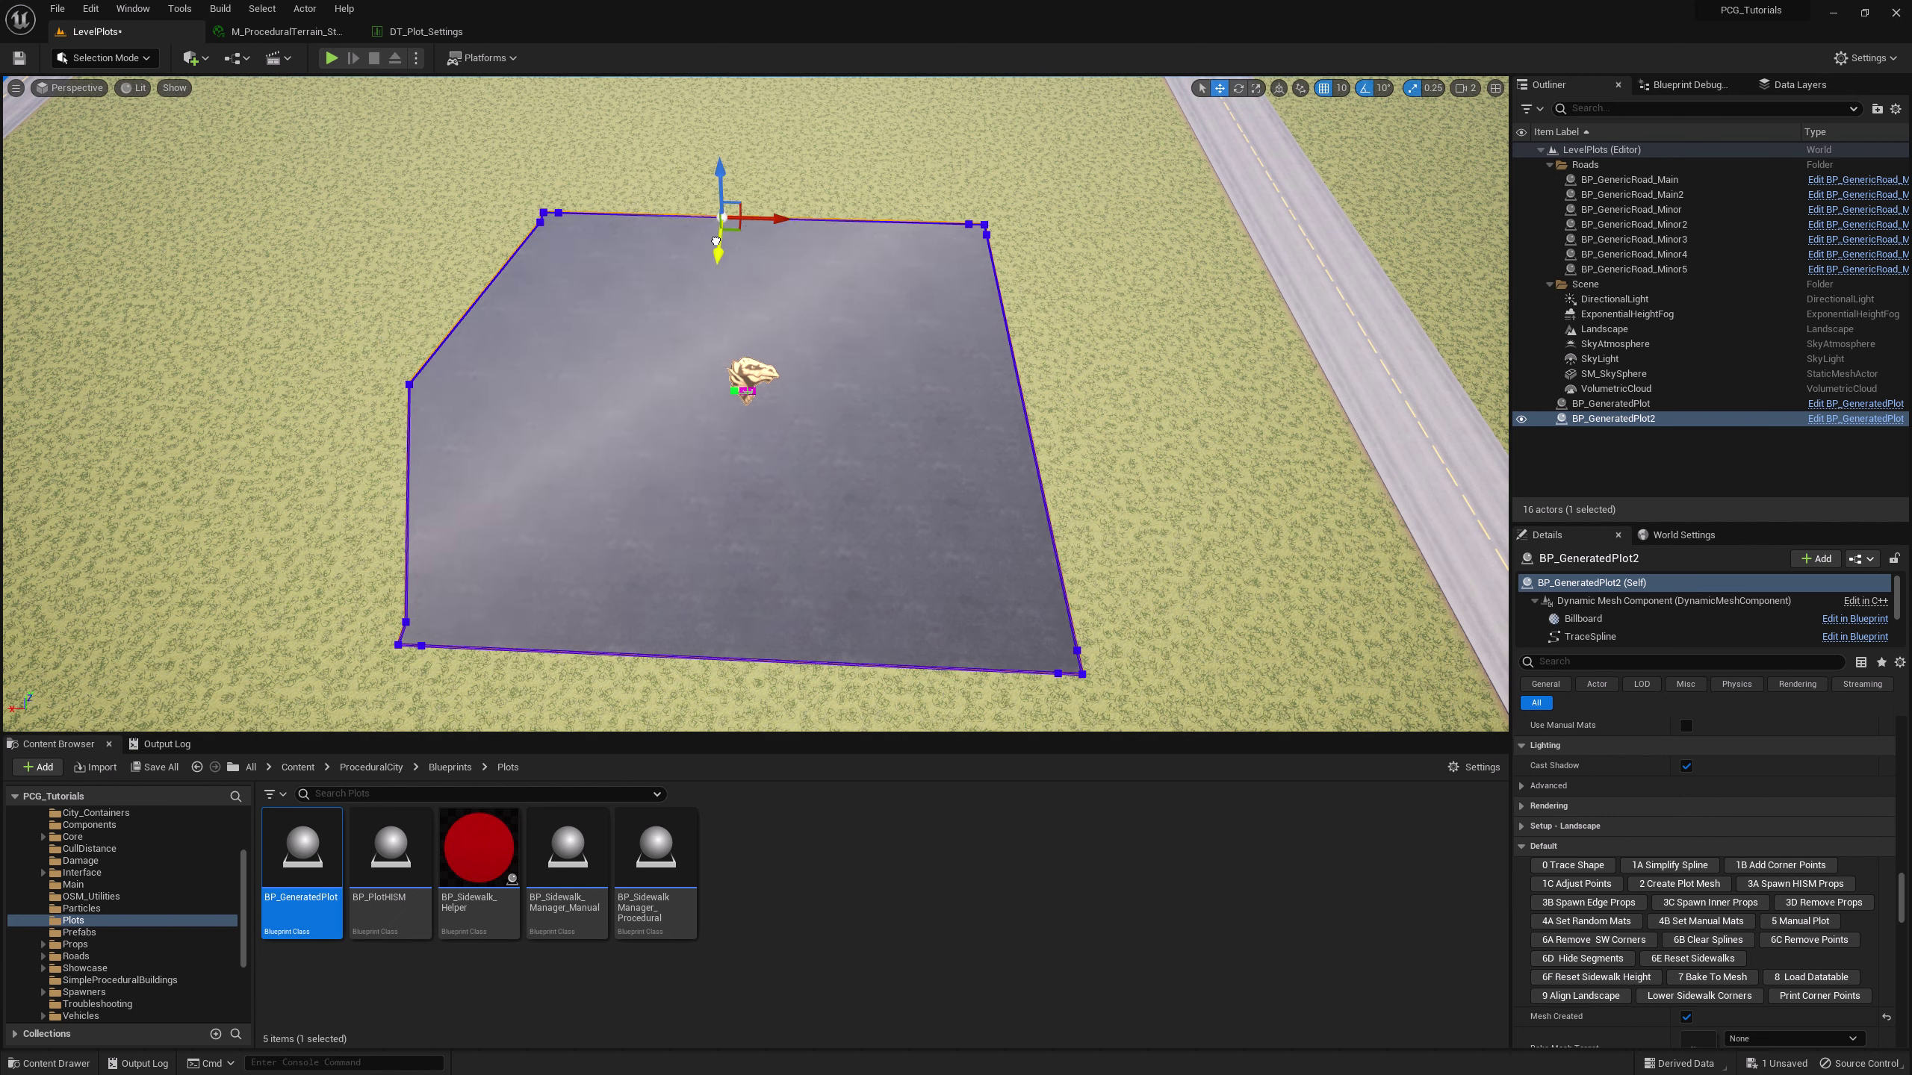
left_click_drag(715, 235, 711, 201)
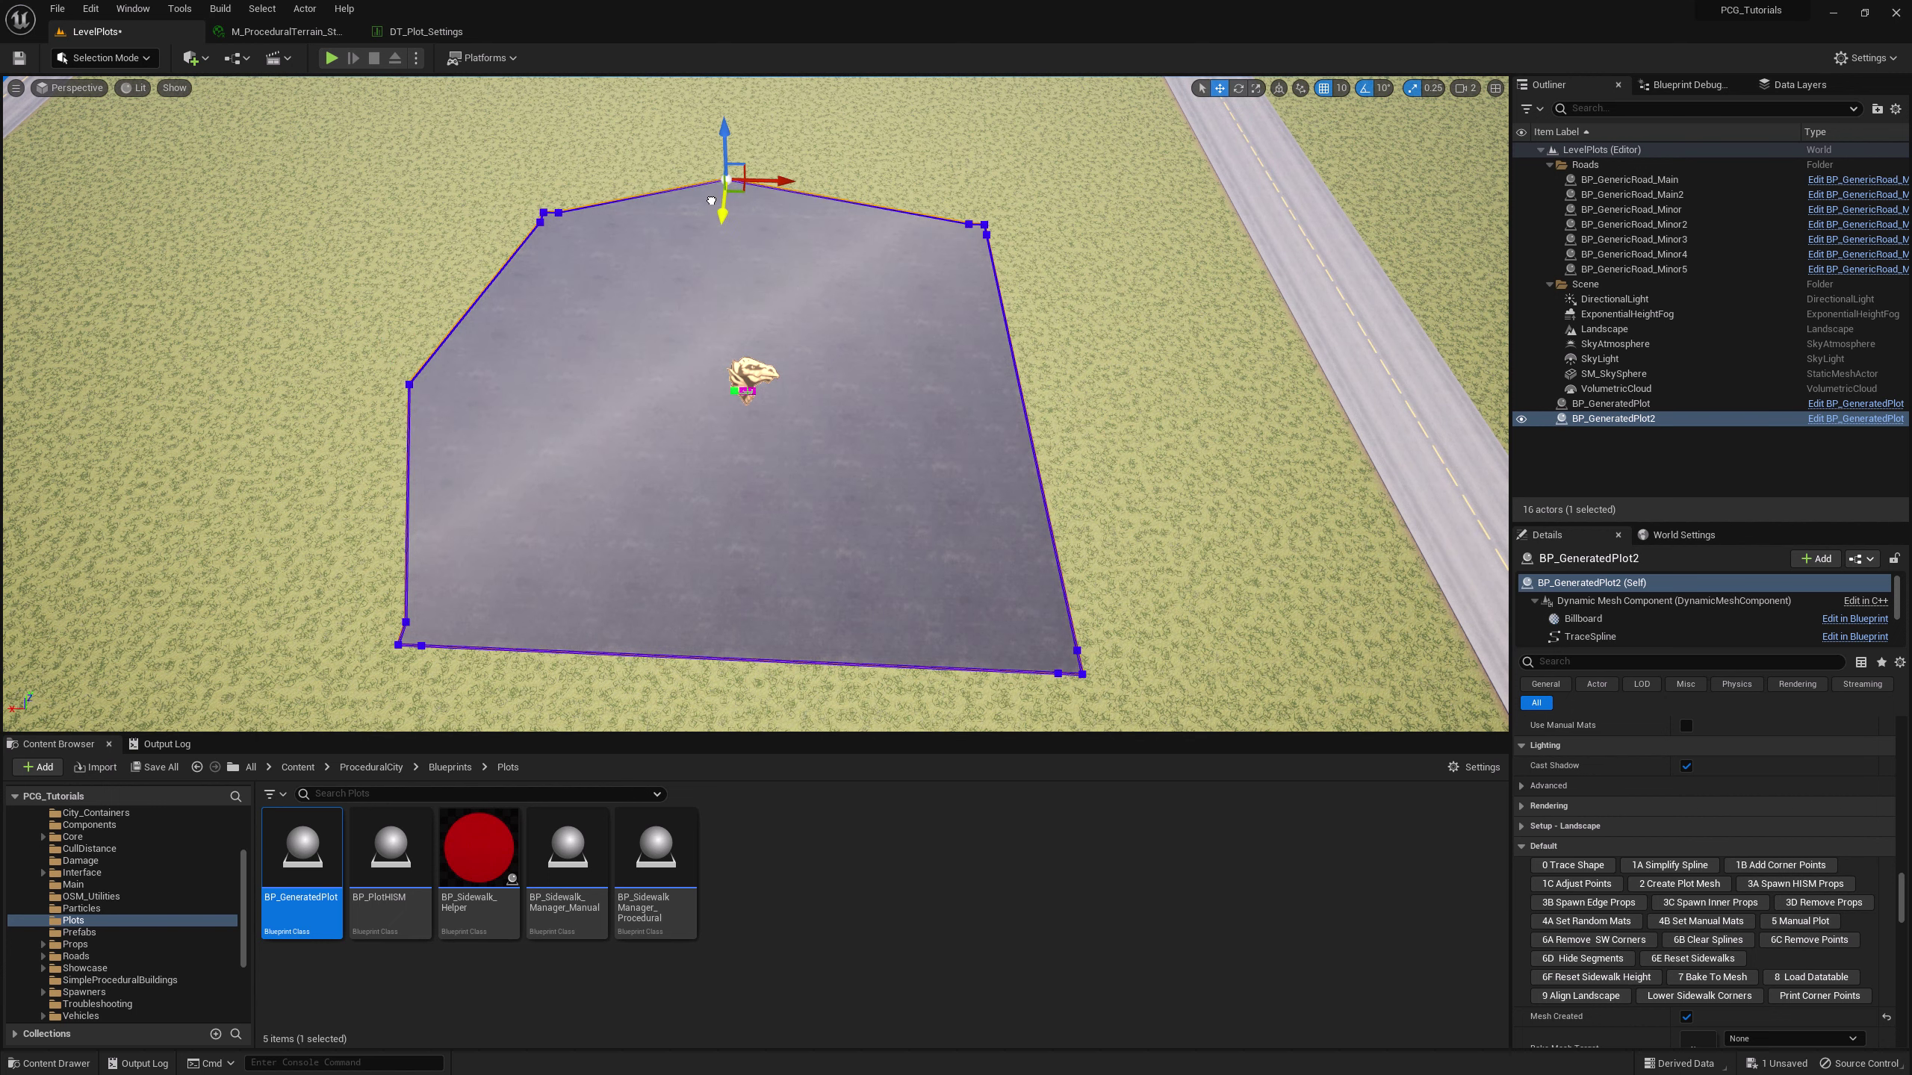
- Add two spline points along the manual plot's right edge and pull each outward to round that side
right_click(1009, 336)
left_click(1038, 367)
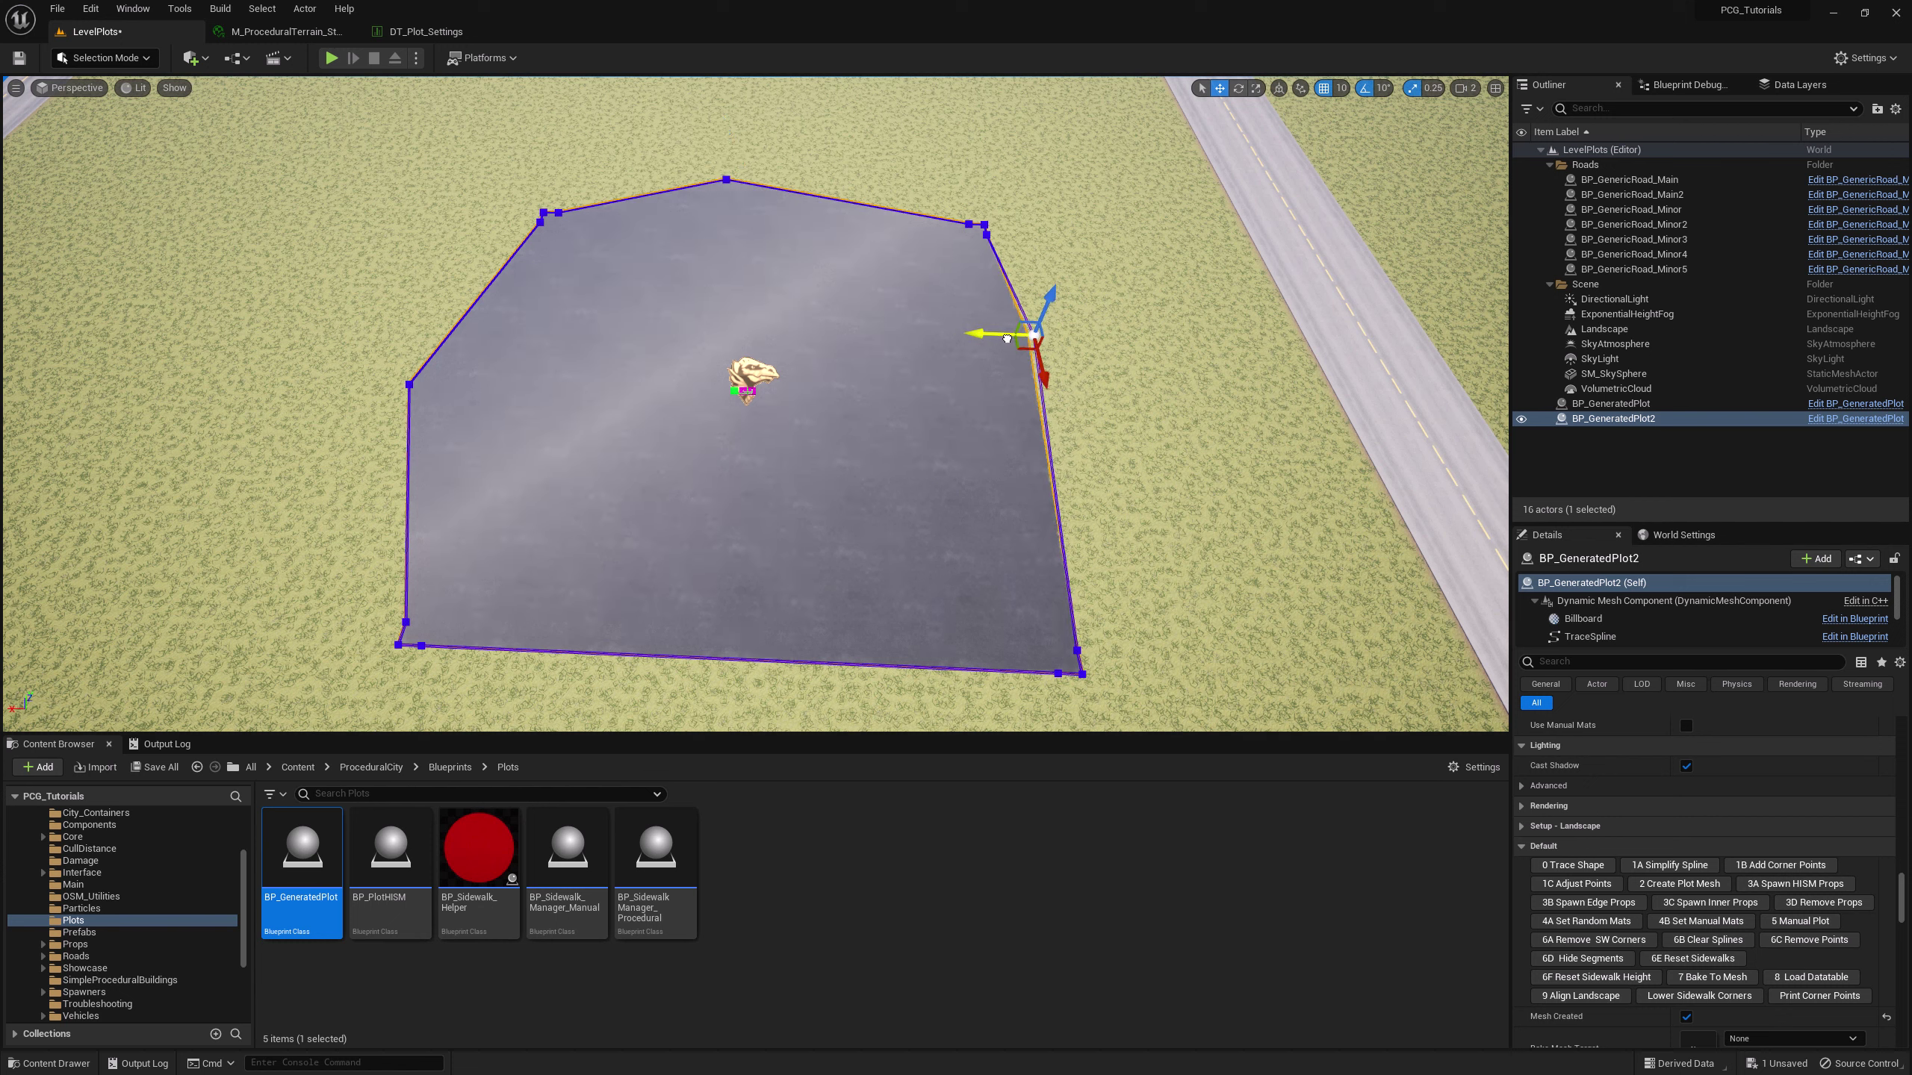
left_click_drag(1007, 339, 1062, 381)
right_click(1080, 474)
left_click(1111, 508)
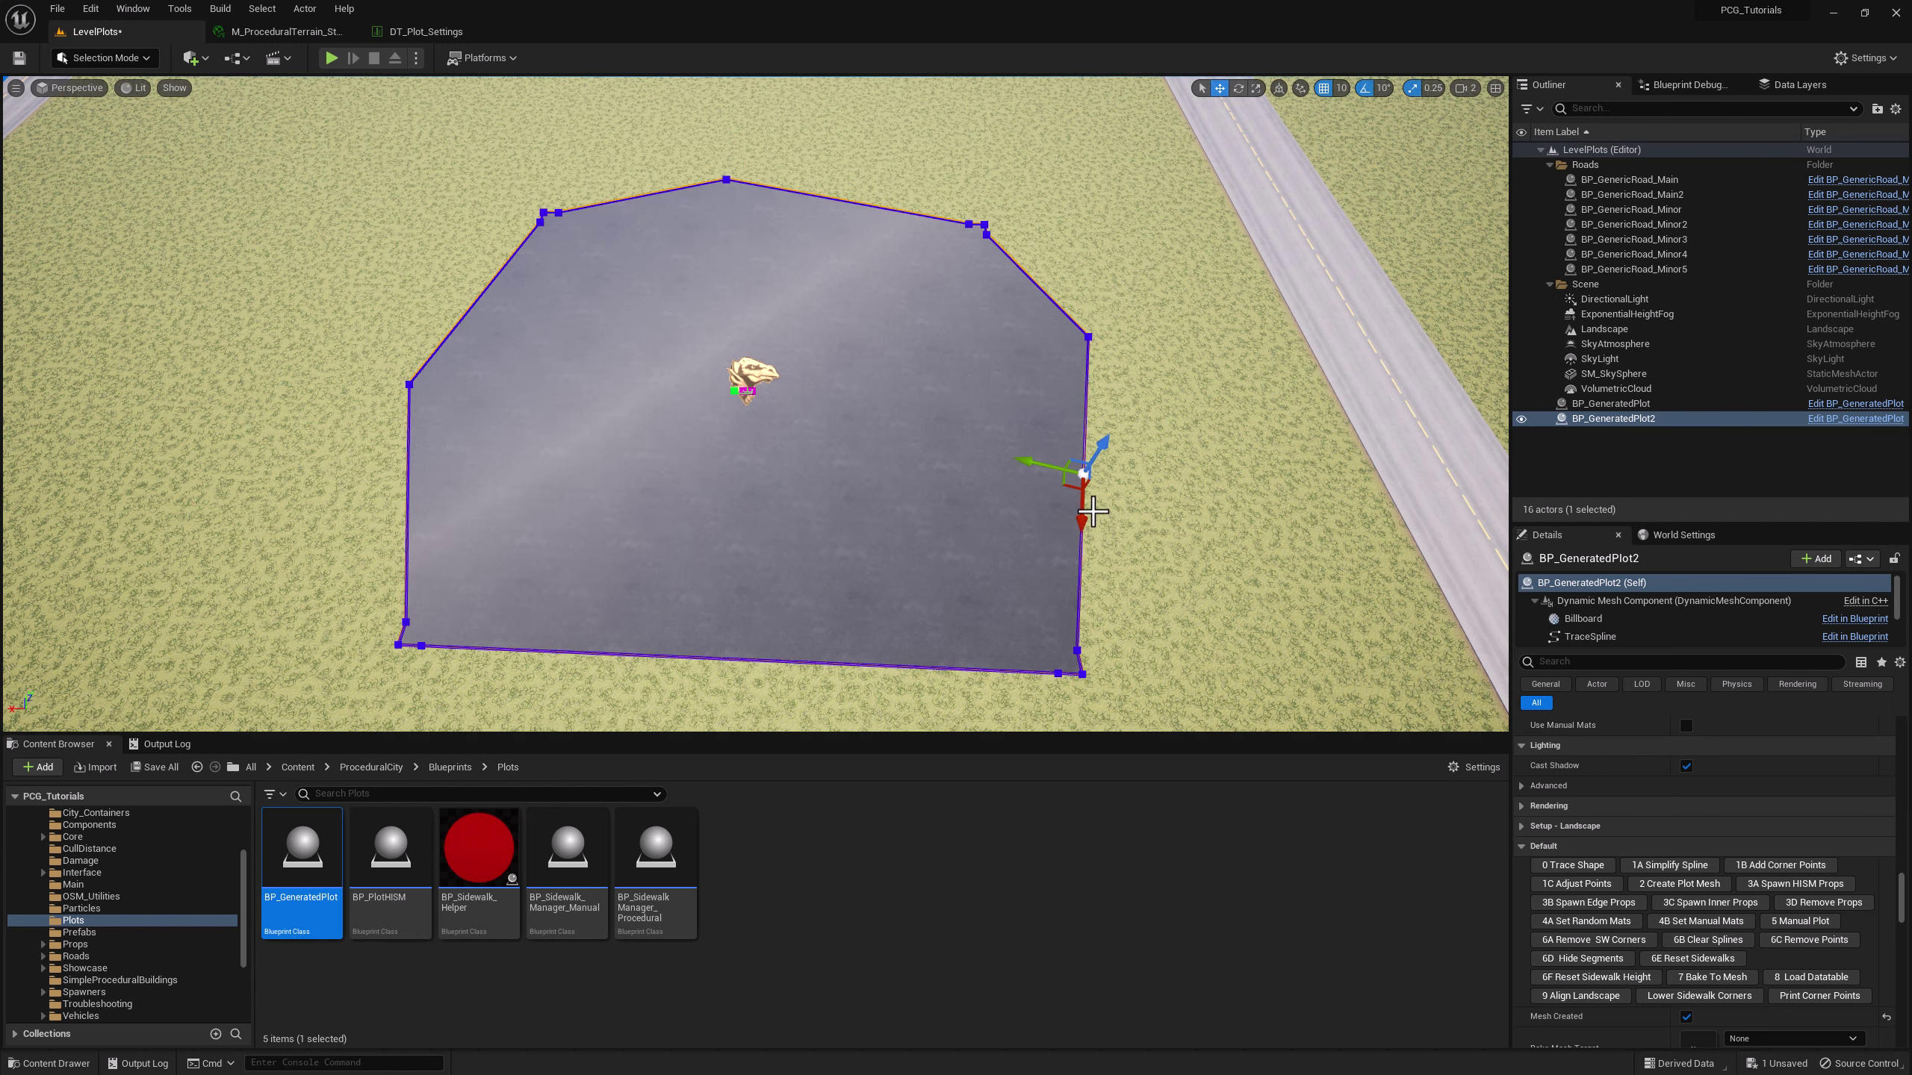
left_click_drag(1054, 470, 1092, 497)
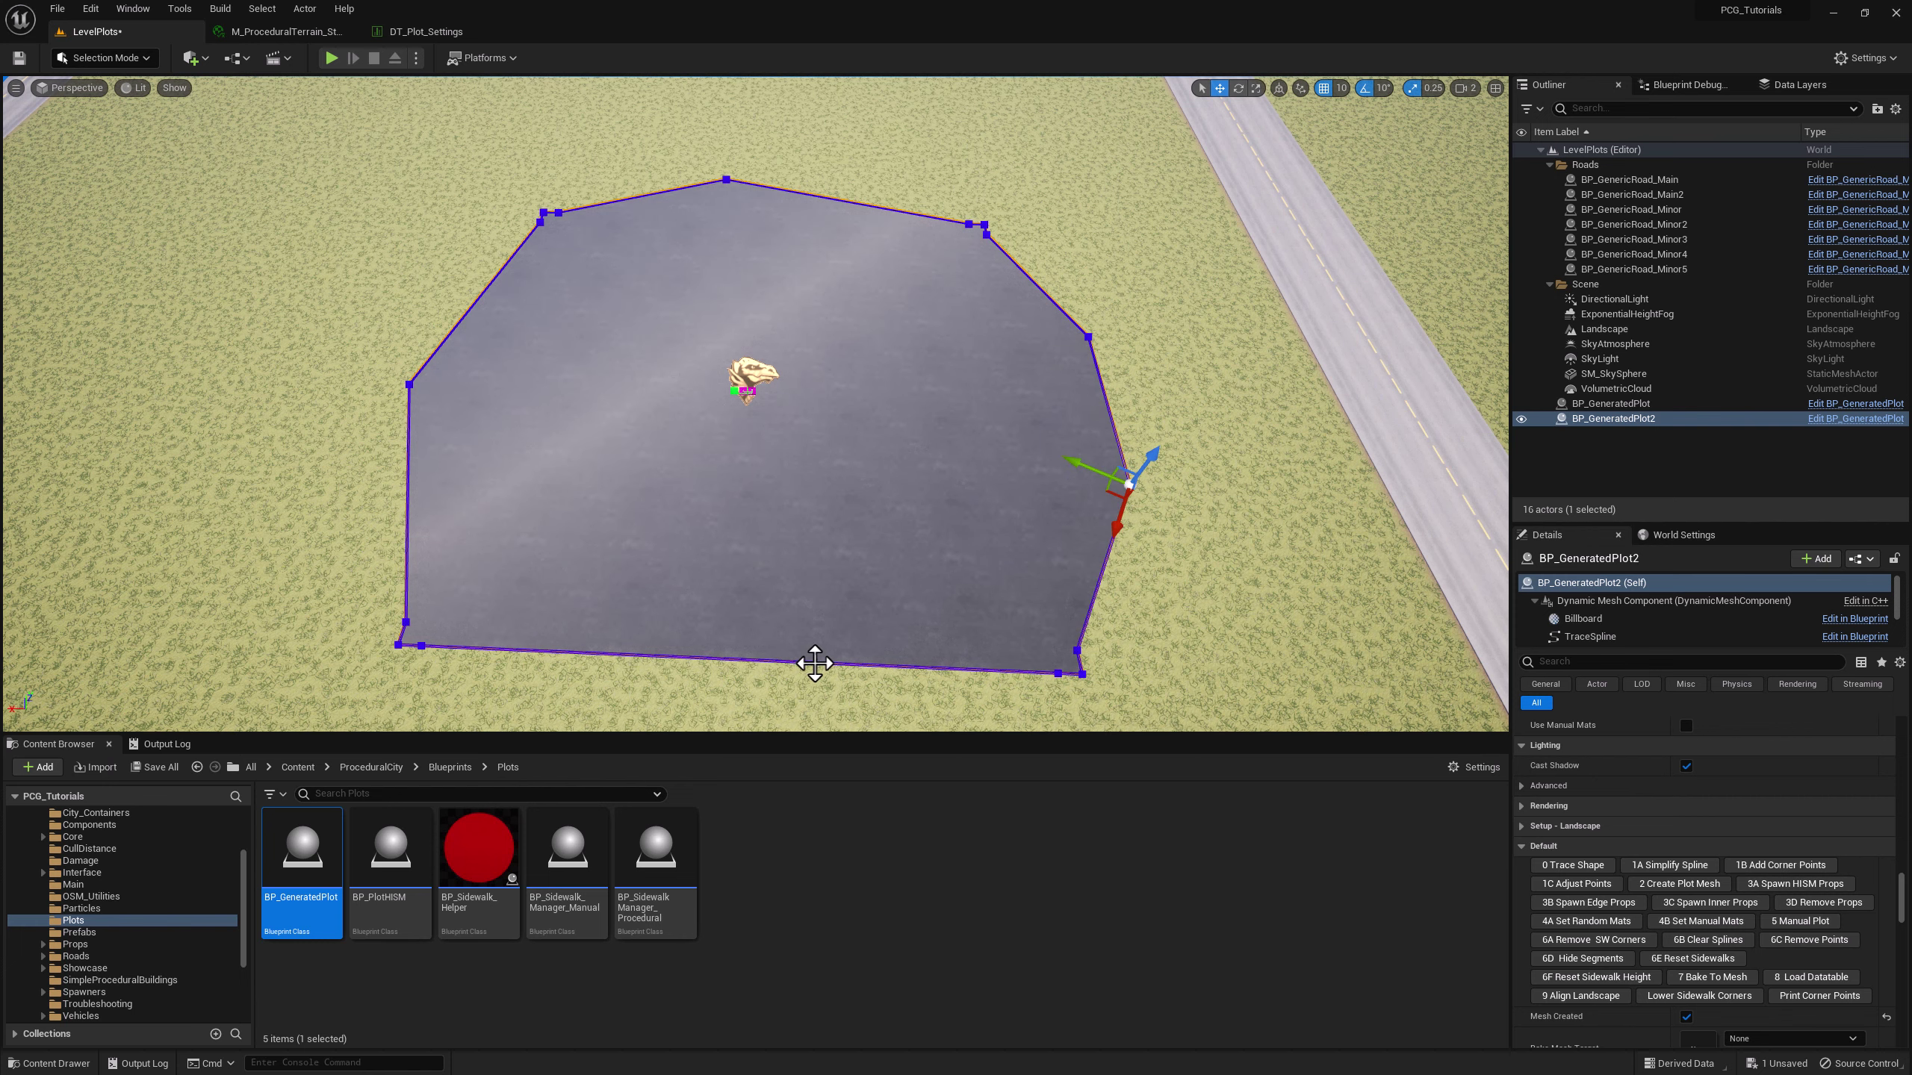
- Add two spline points along the manual plot's near edge and pull both outward to extend the shape
right_click(814, 662)
left_click(825, 680)
left_click_drag(821, 615, 821, 670)
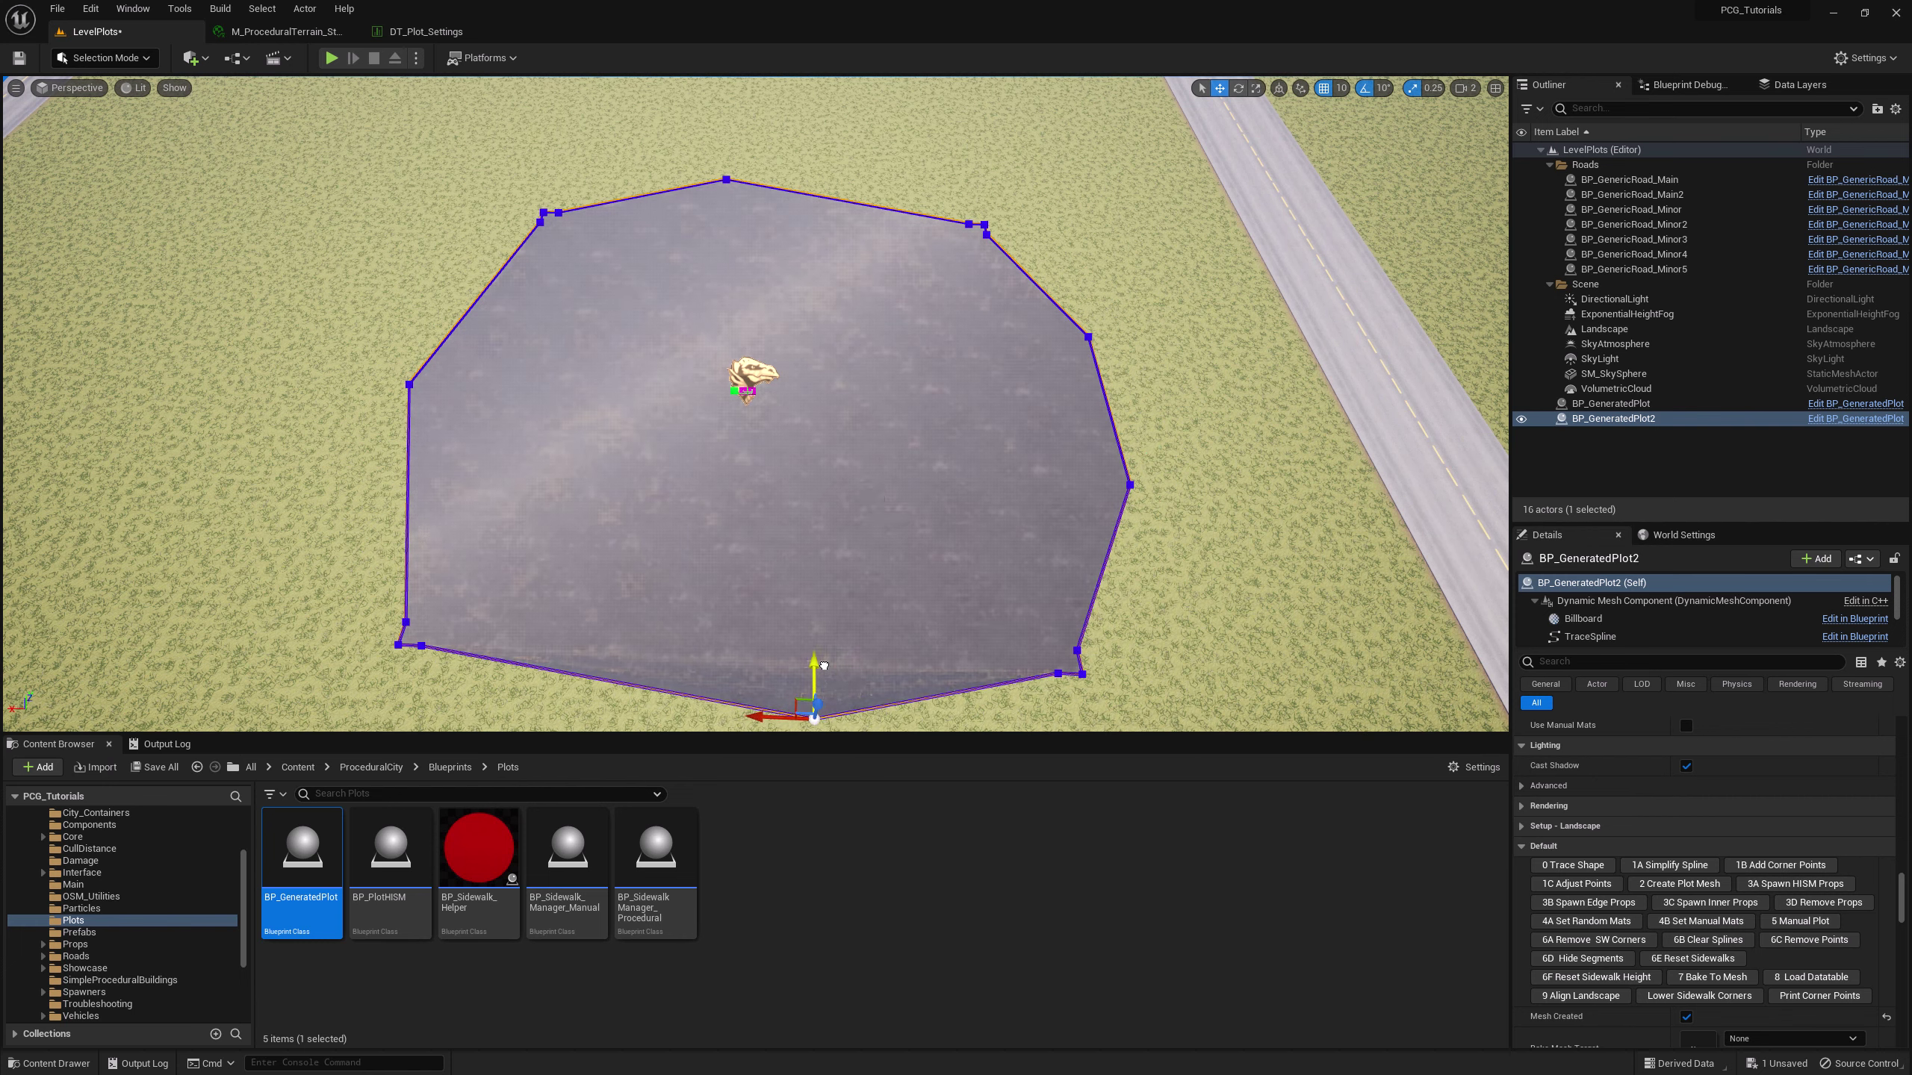
right_click_drag(687, 554, 663, 595)
key("s")
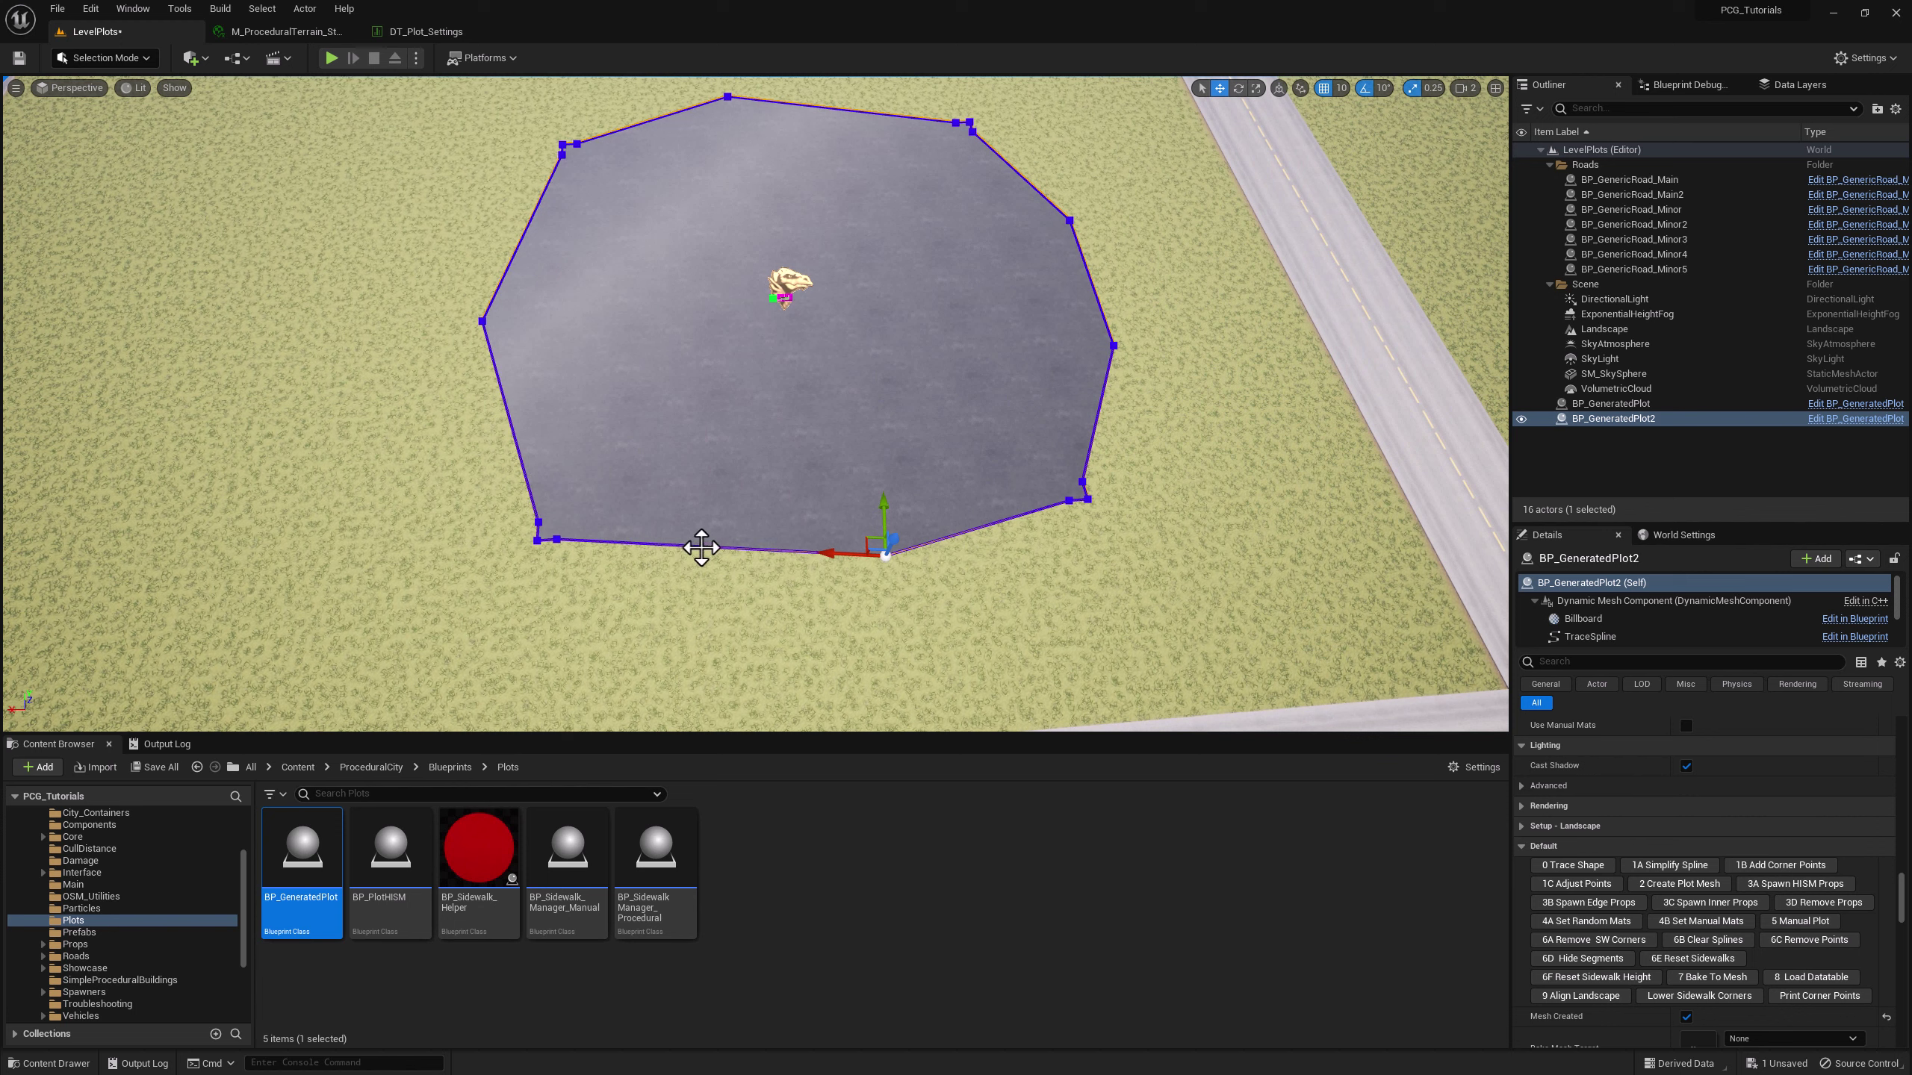
right_click(701, 547)
left_click(735, 574)
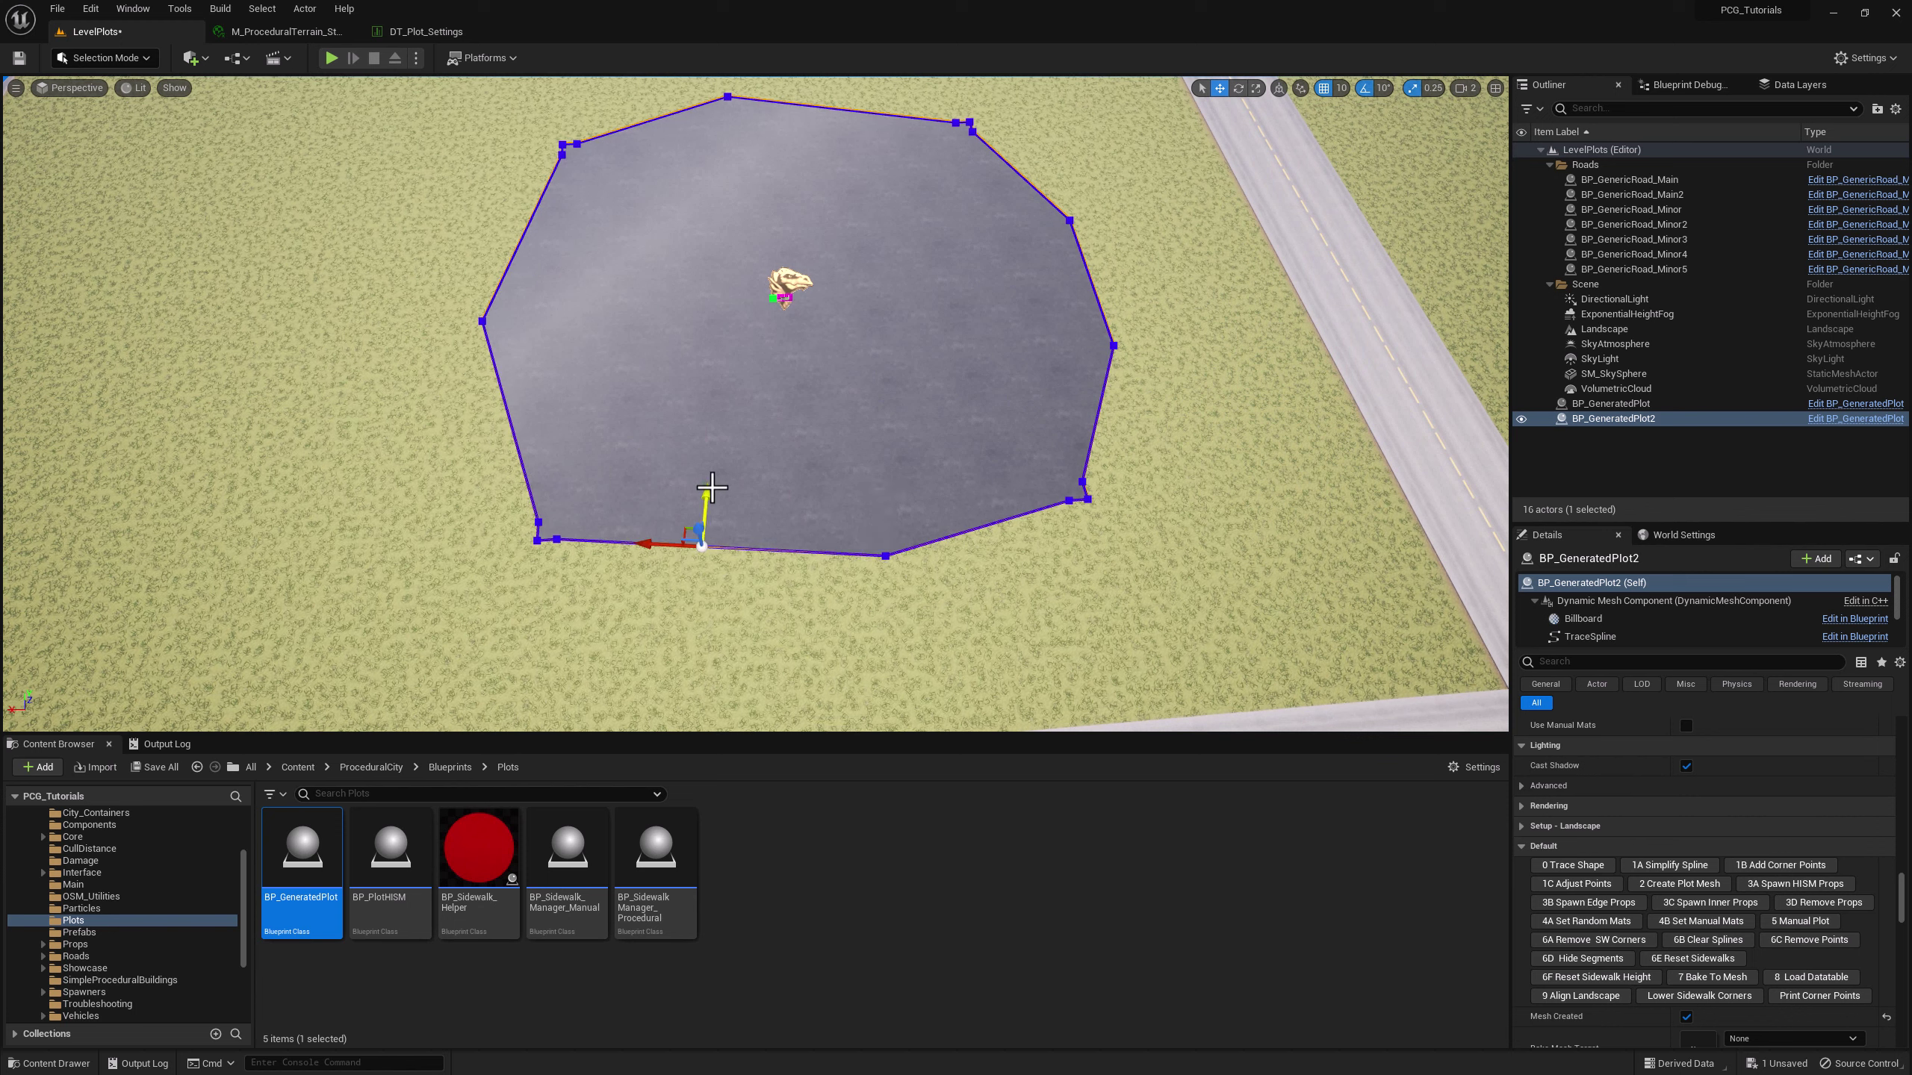
mouse_move(711, 488)
left_mouse_down()
mouse_move(674, 595)
mouse_move(691, 611)
left_mouse_up()
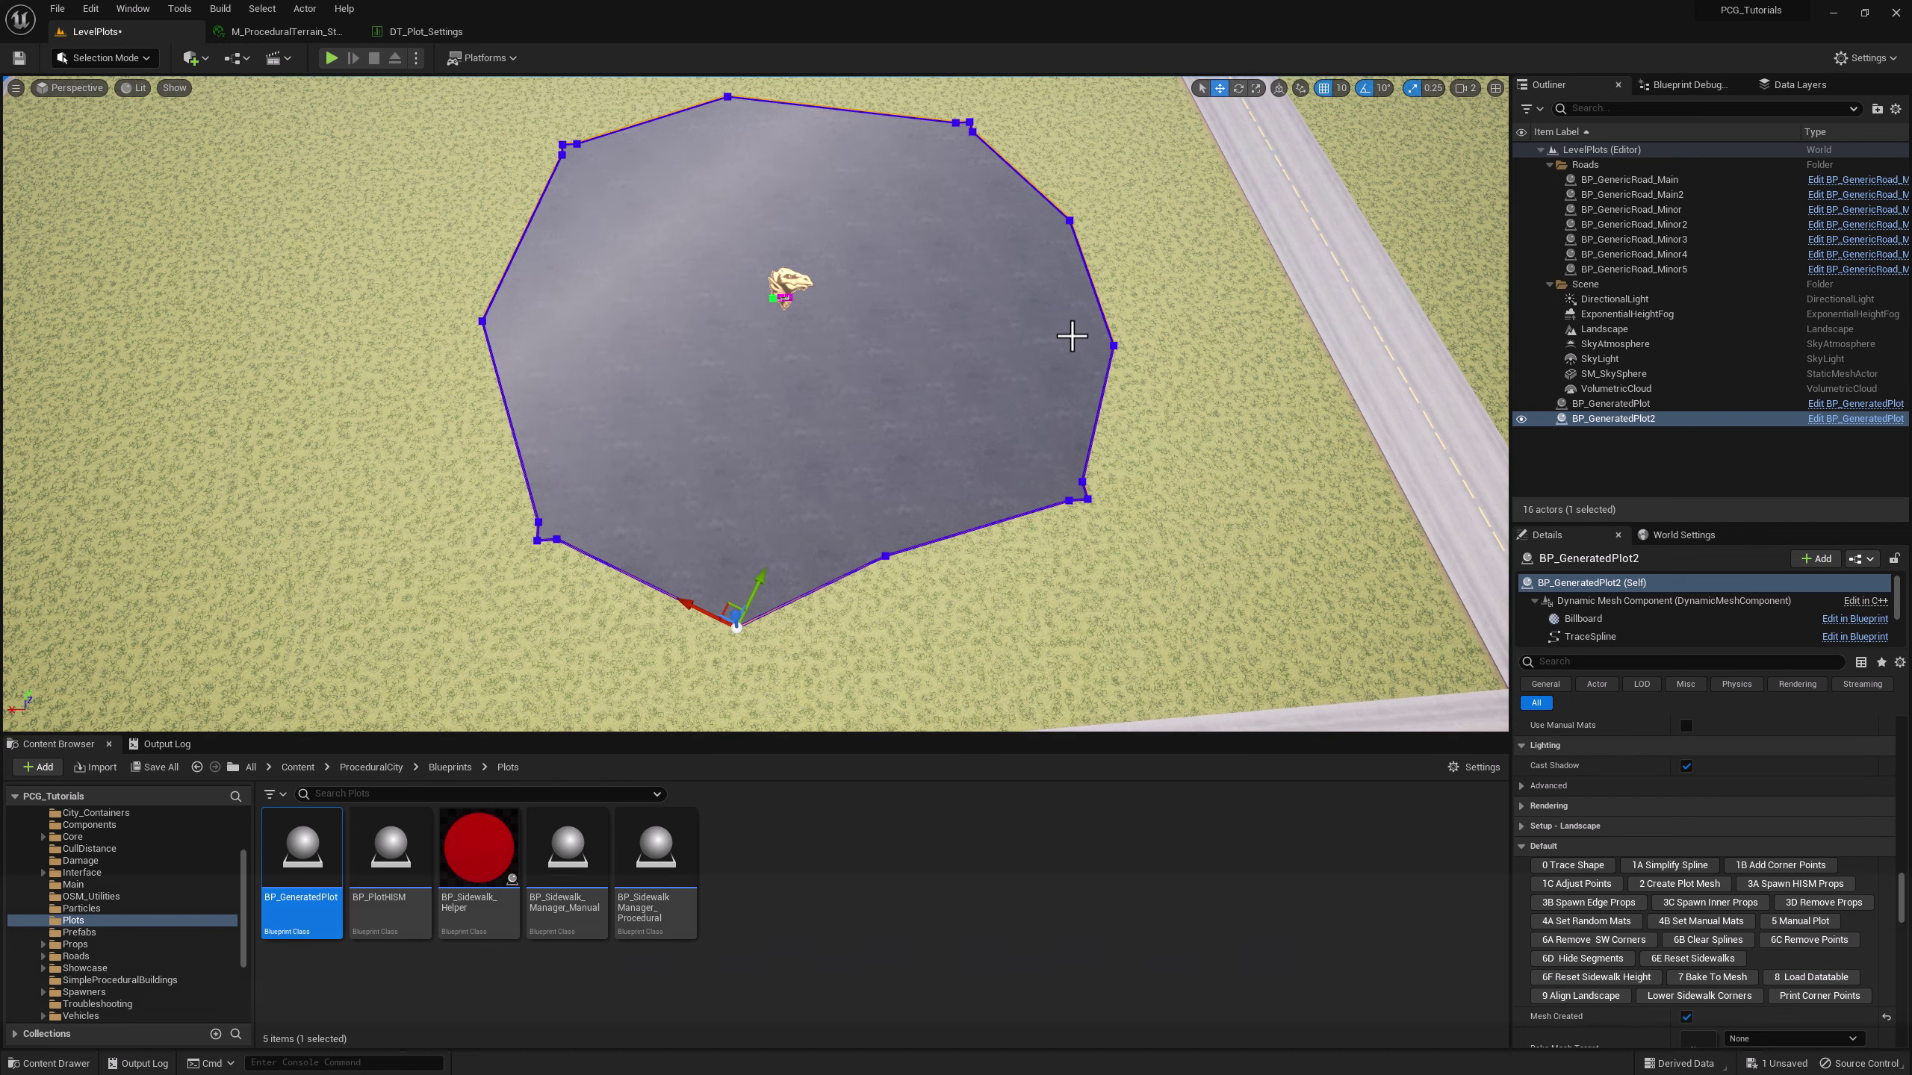
- Select the first generated plot between the roads and enable Generate Side Walk in its Setup settings
right_click_drag(1071, 336, 738, 249)
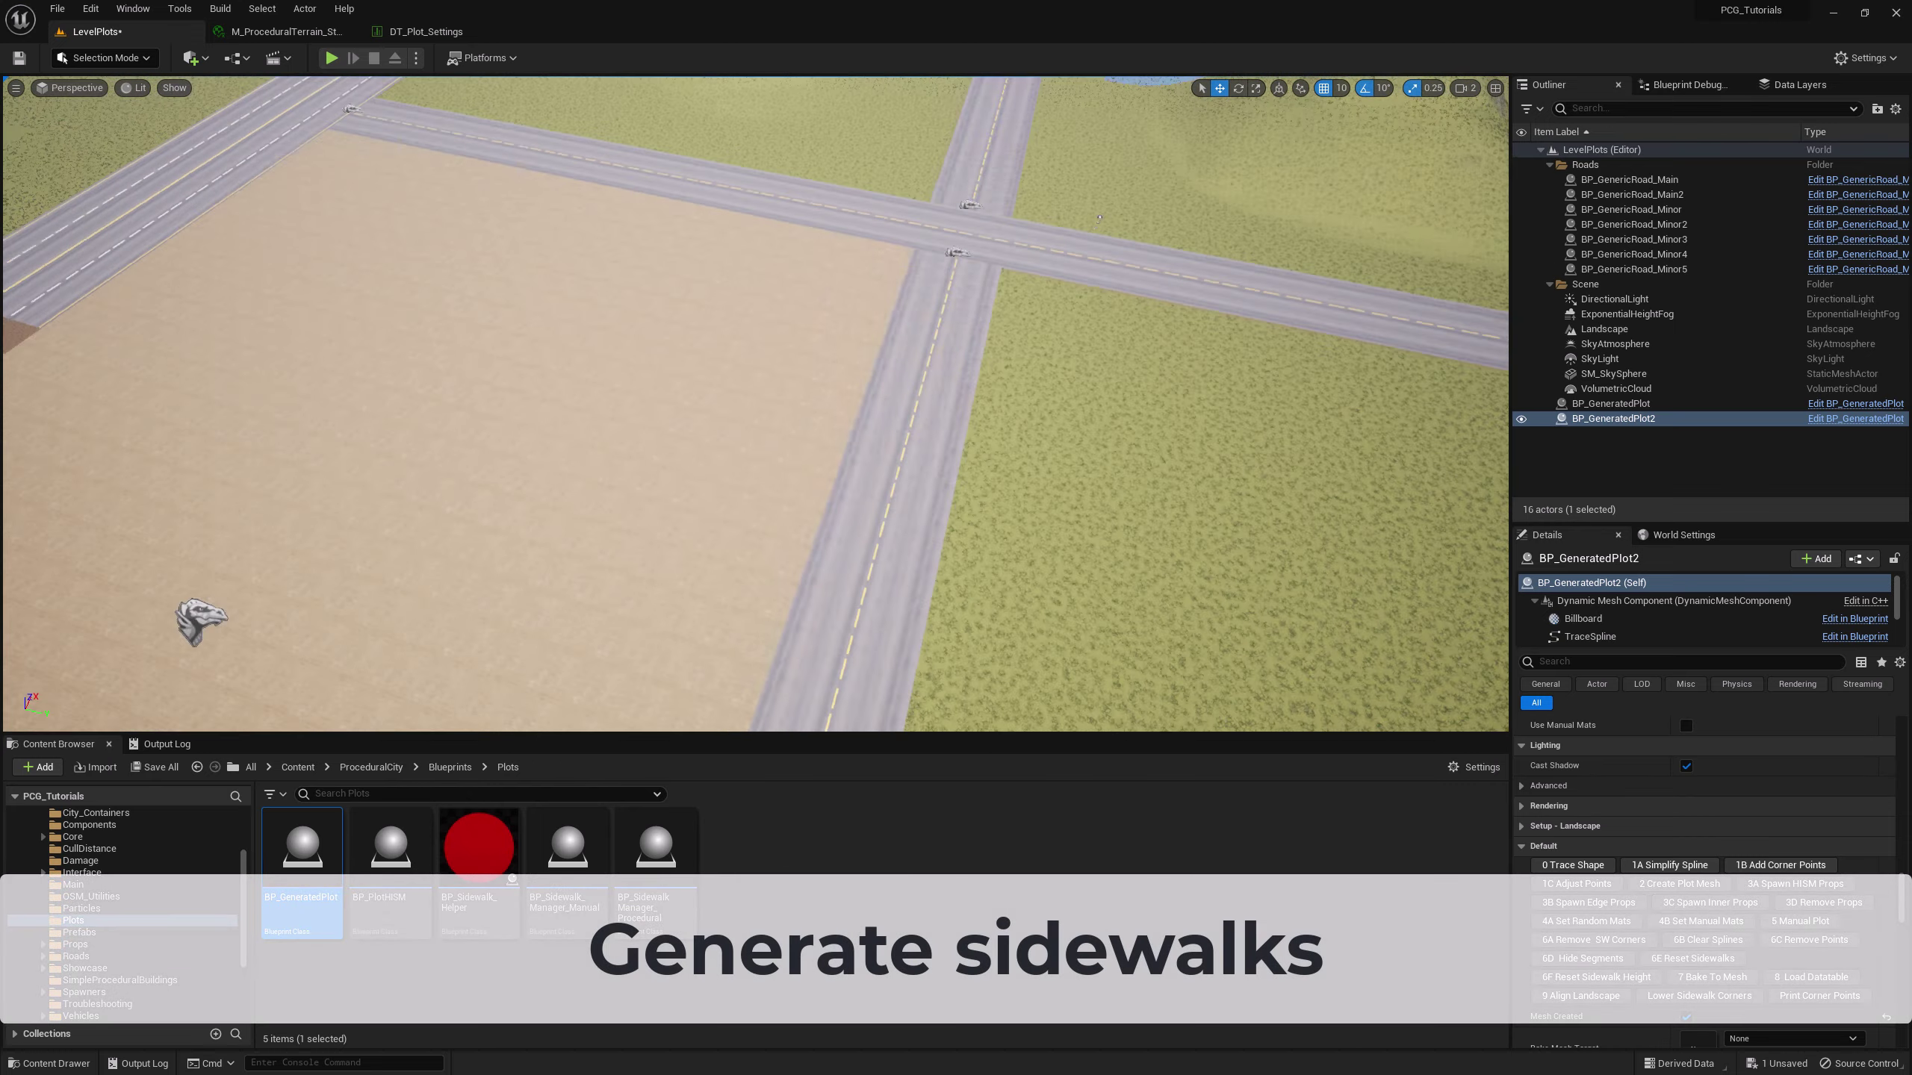
right_click_drag(1100, 218, 1126, 452)
left_click(968, 383)
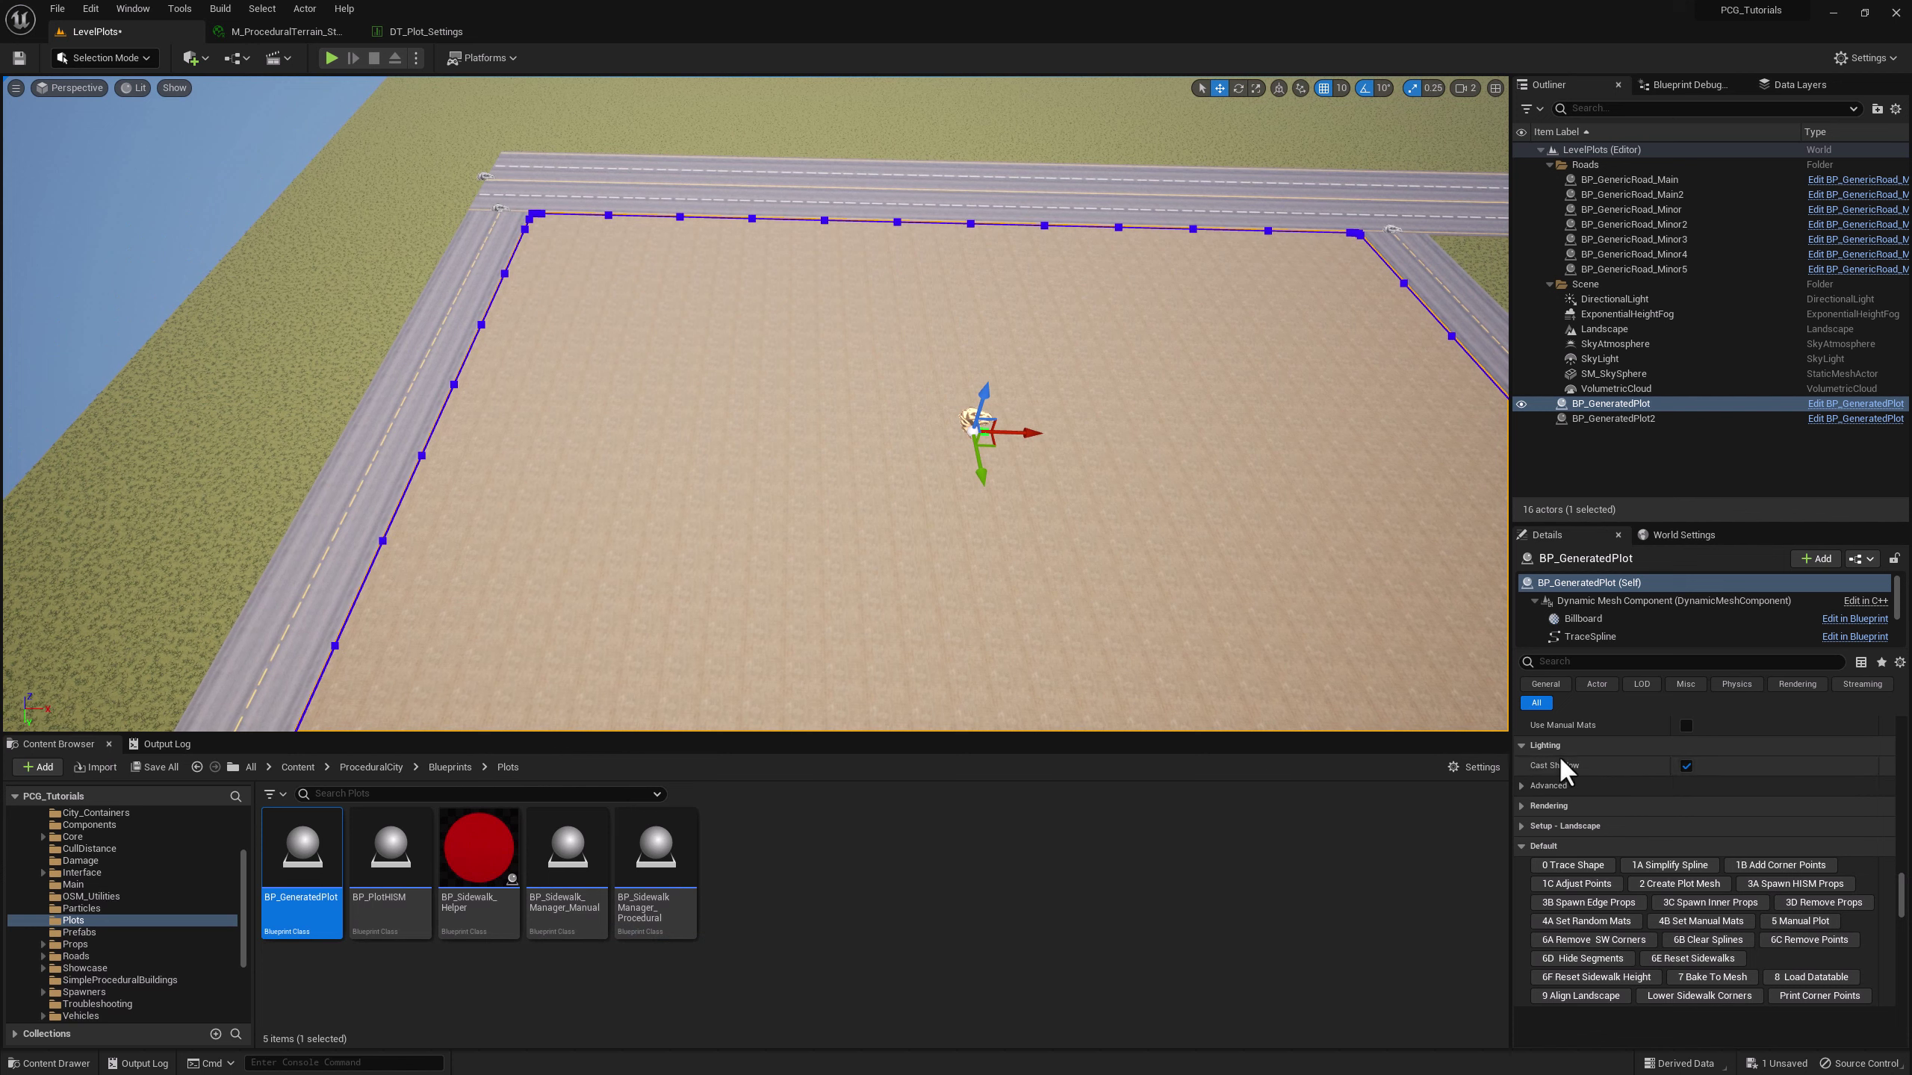
scroll(1667, 817, "up", 8)
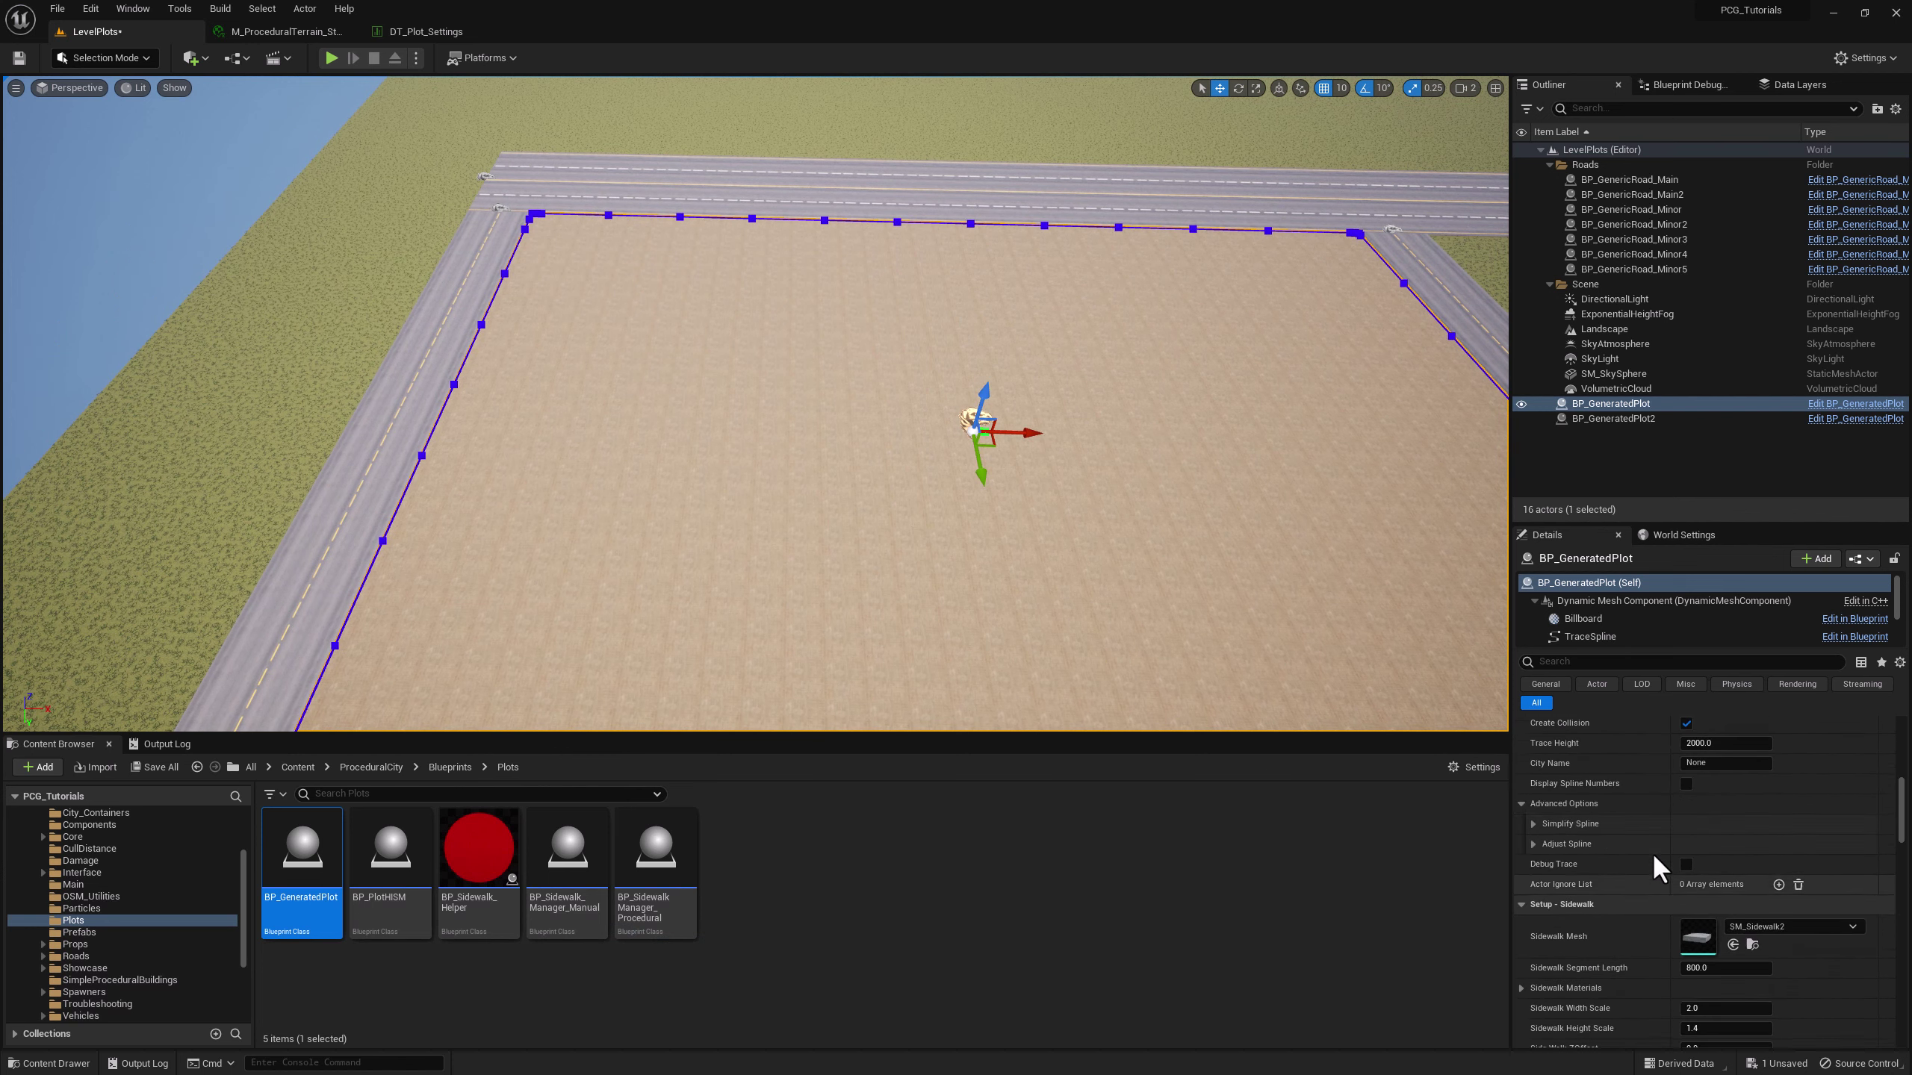
scroll(1652, 852, "up", 10)
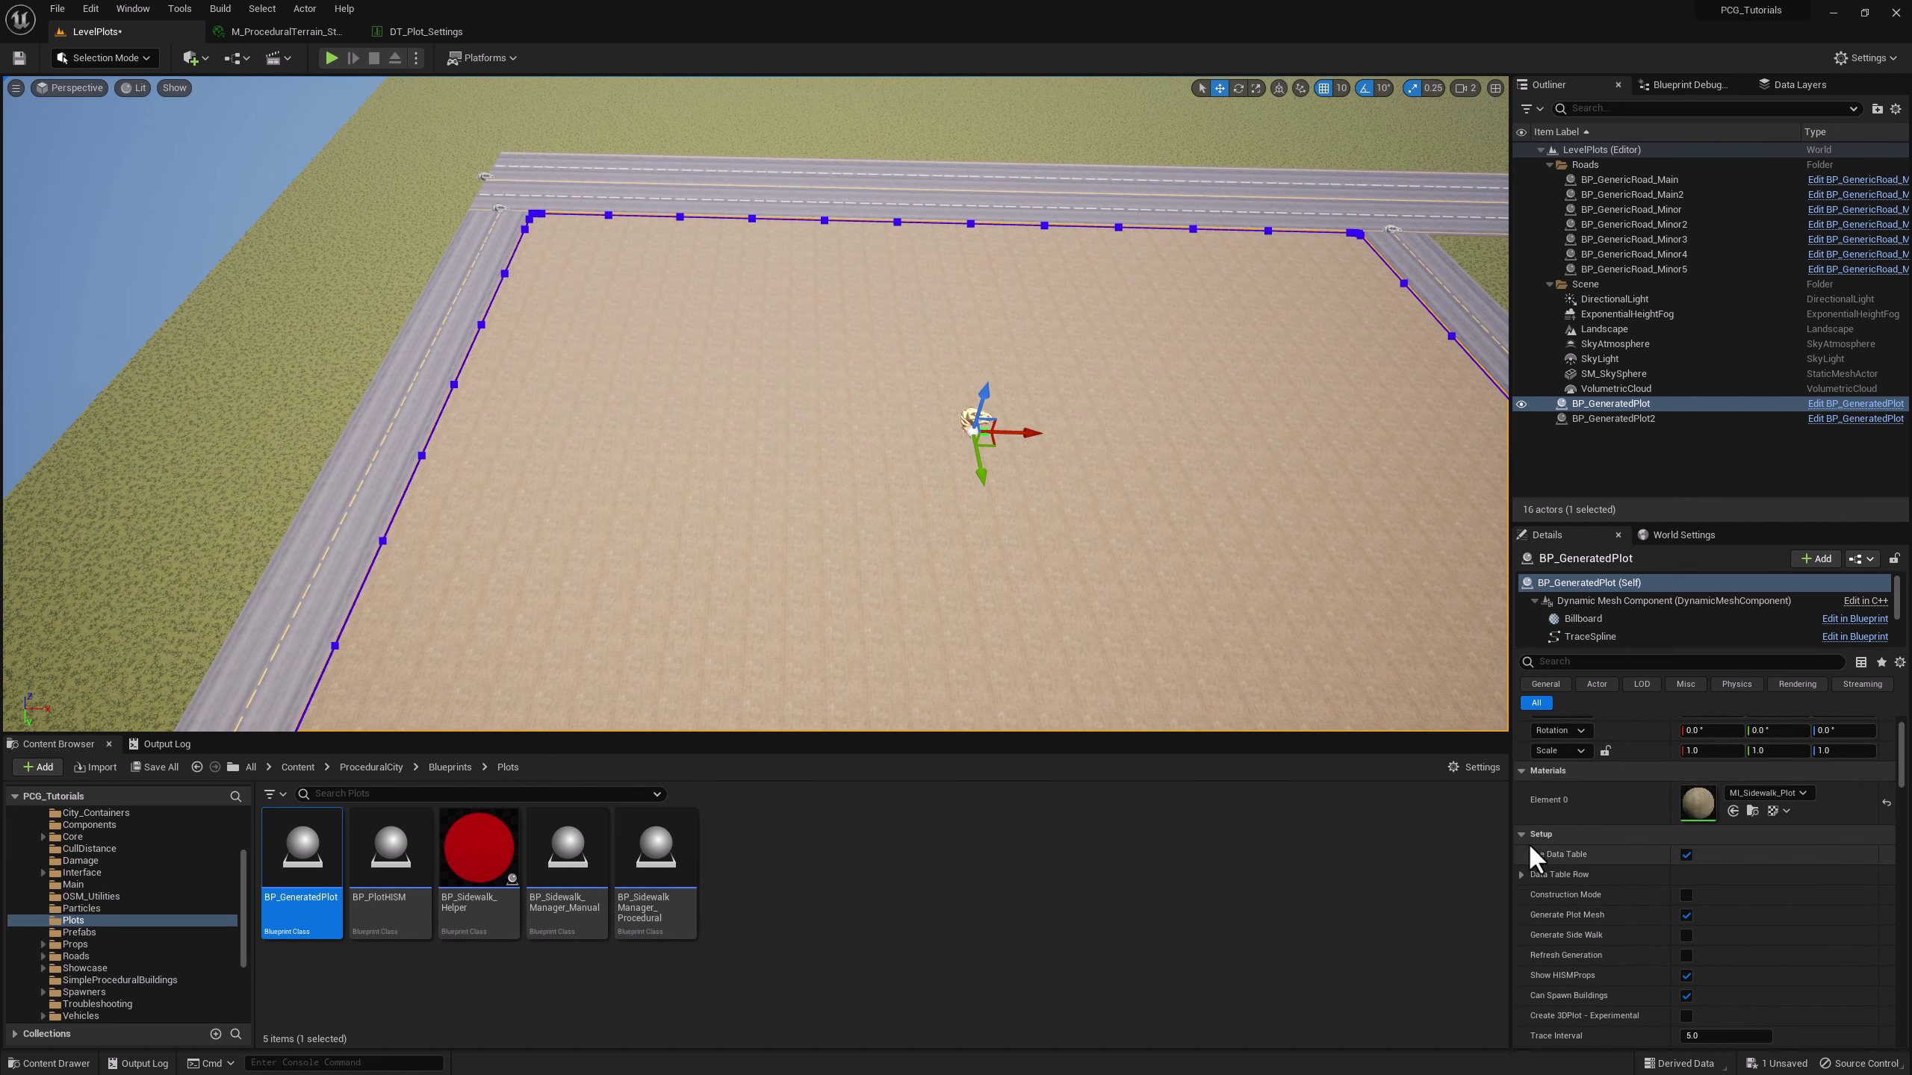
scroll(1542, 831, "down", 2)
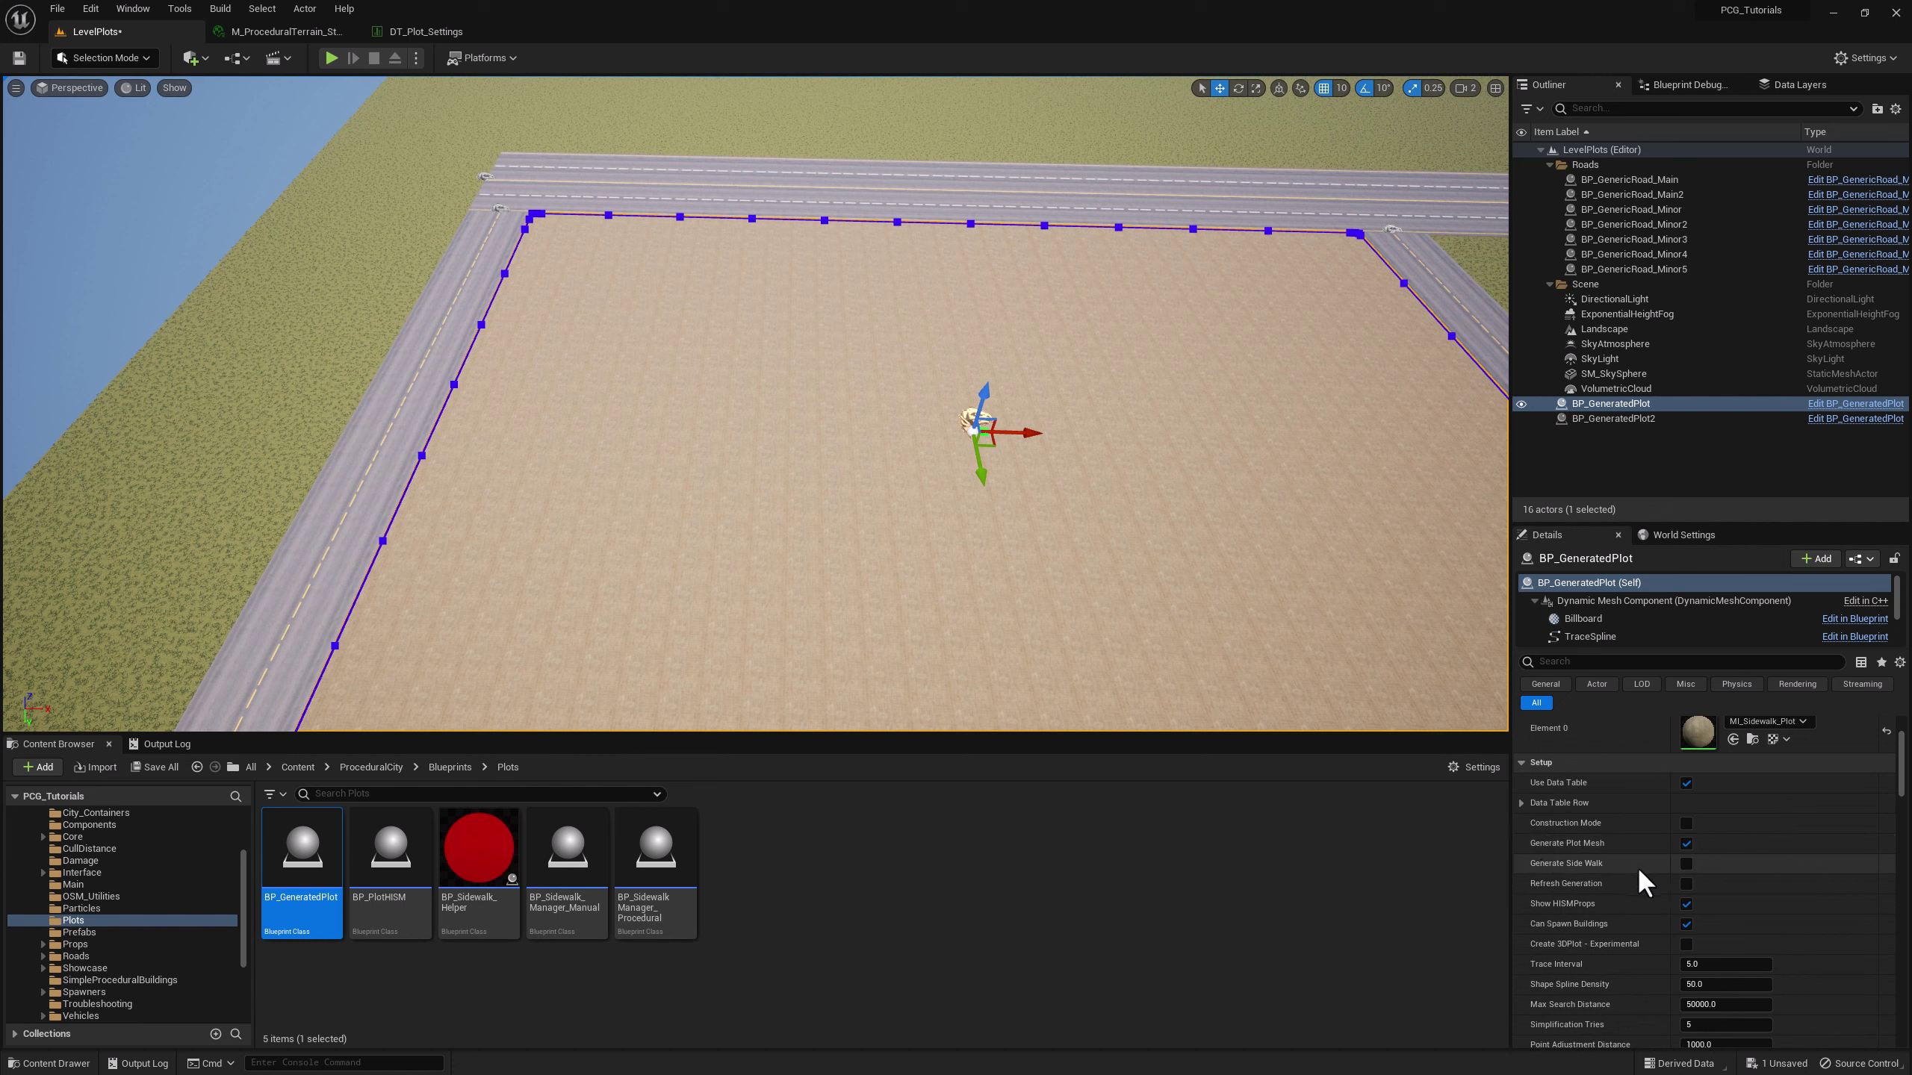
left_click(1689, 866)
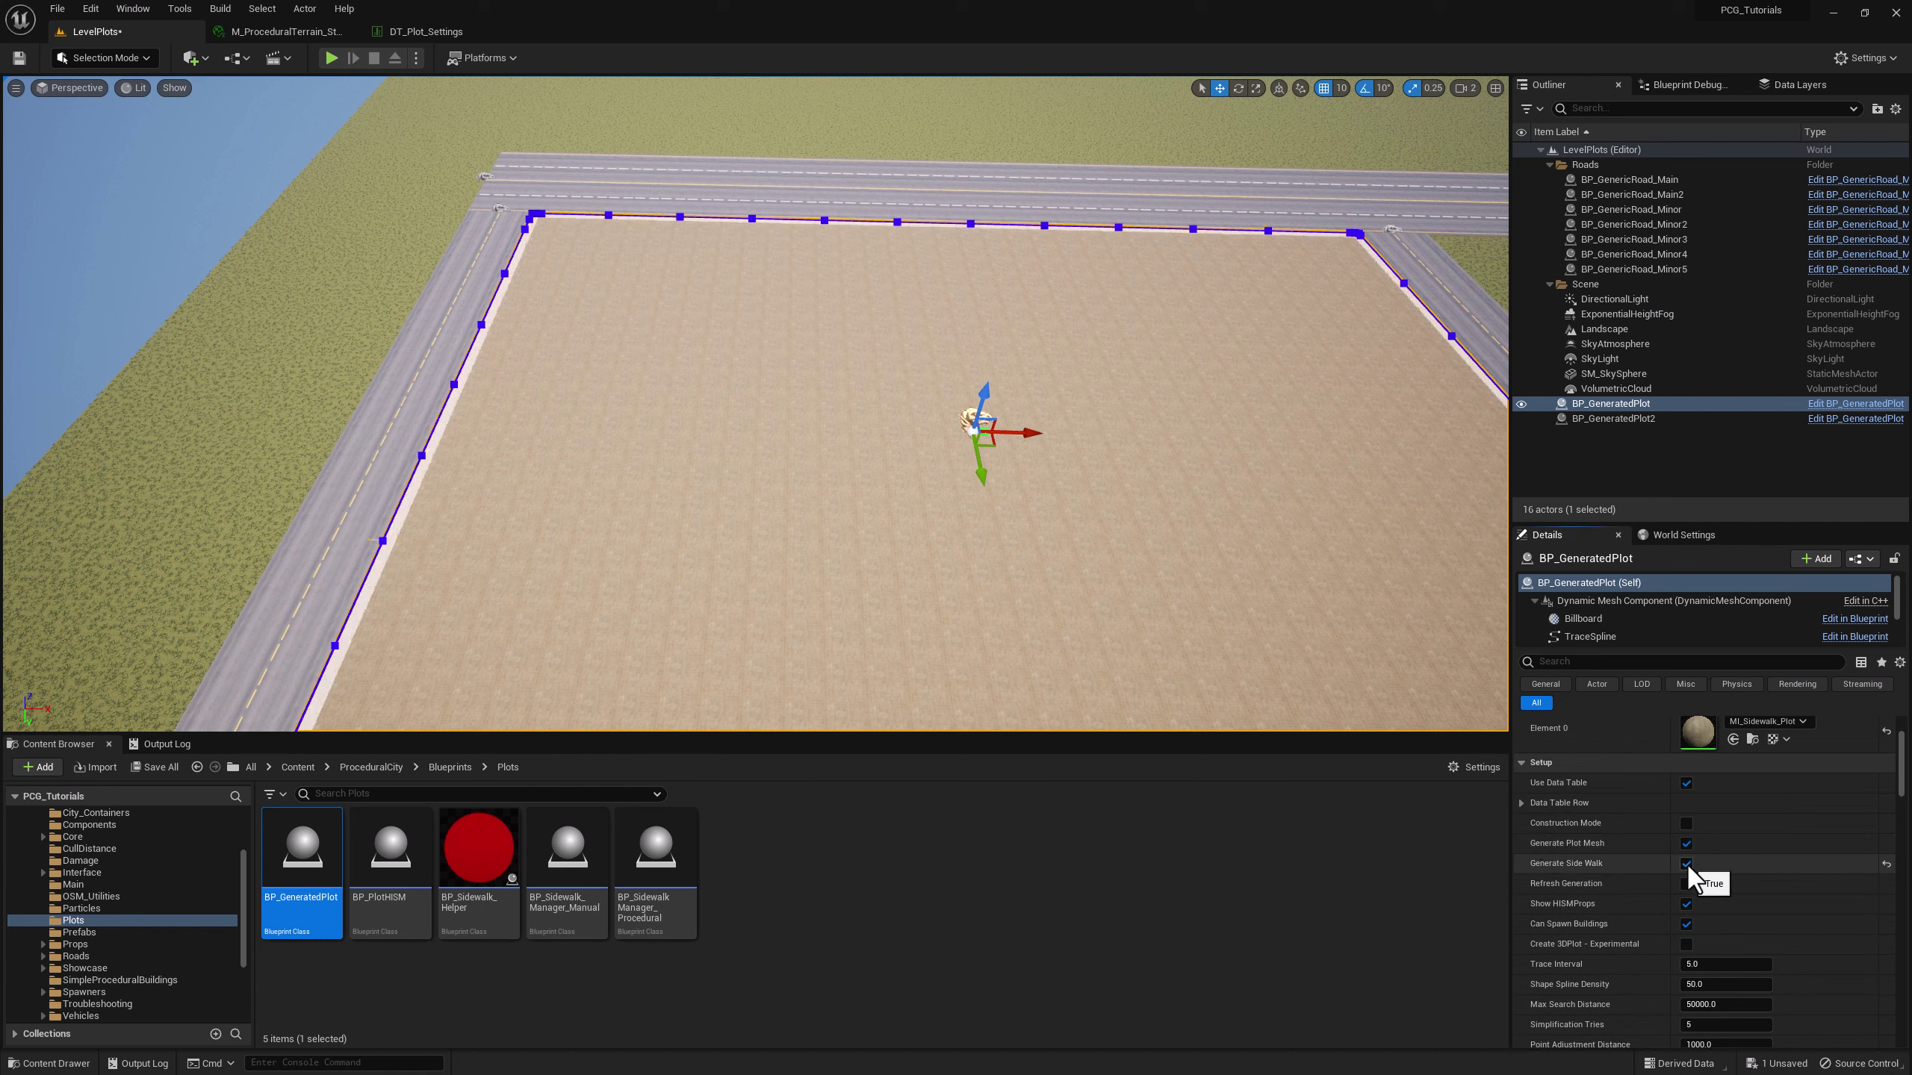
- View the sidewalk along the plot's corner and edge up close, and examine the Setup - Sidewalk settings
right_click_drag(1336, 474, 1084, 482)
right_click_drag(1241, 437, 1256, 357)
right_click_drag(1151, 414, 1235, 393)
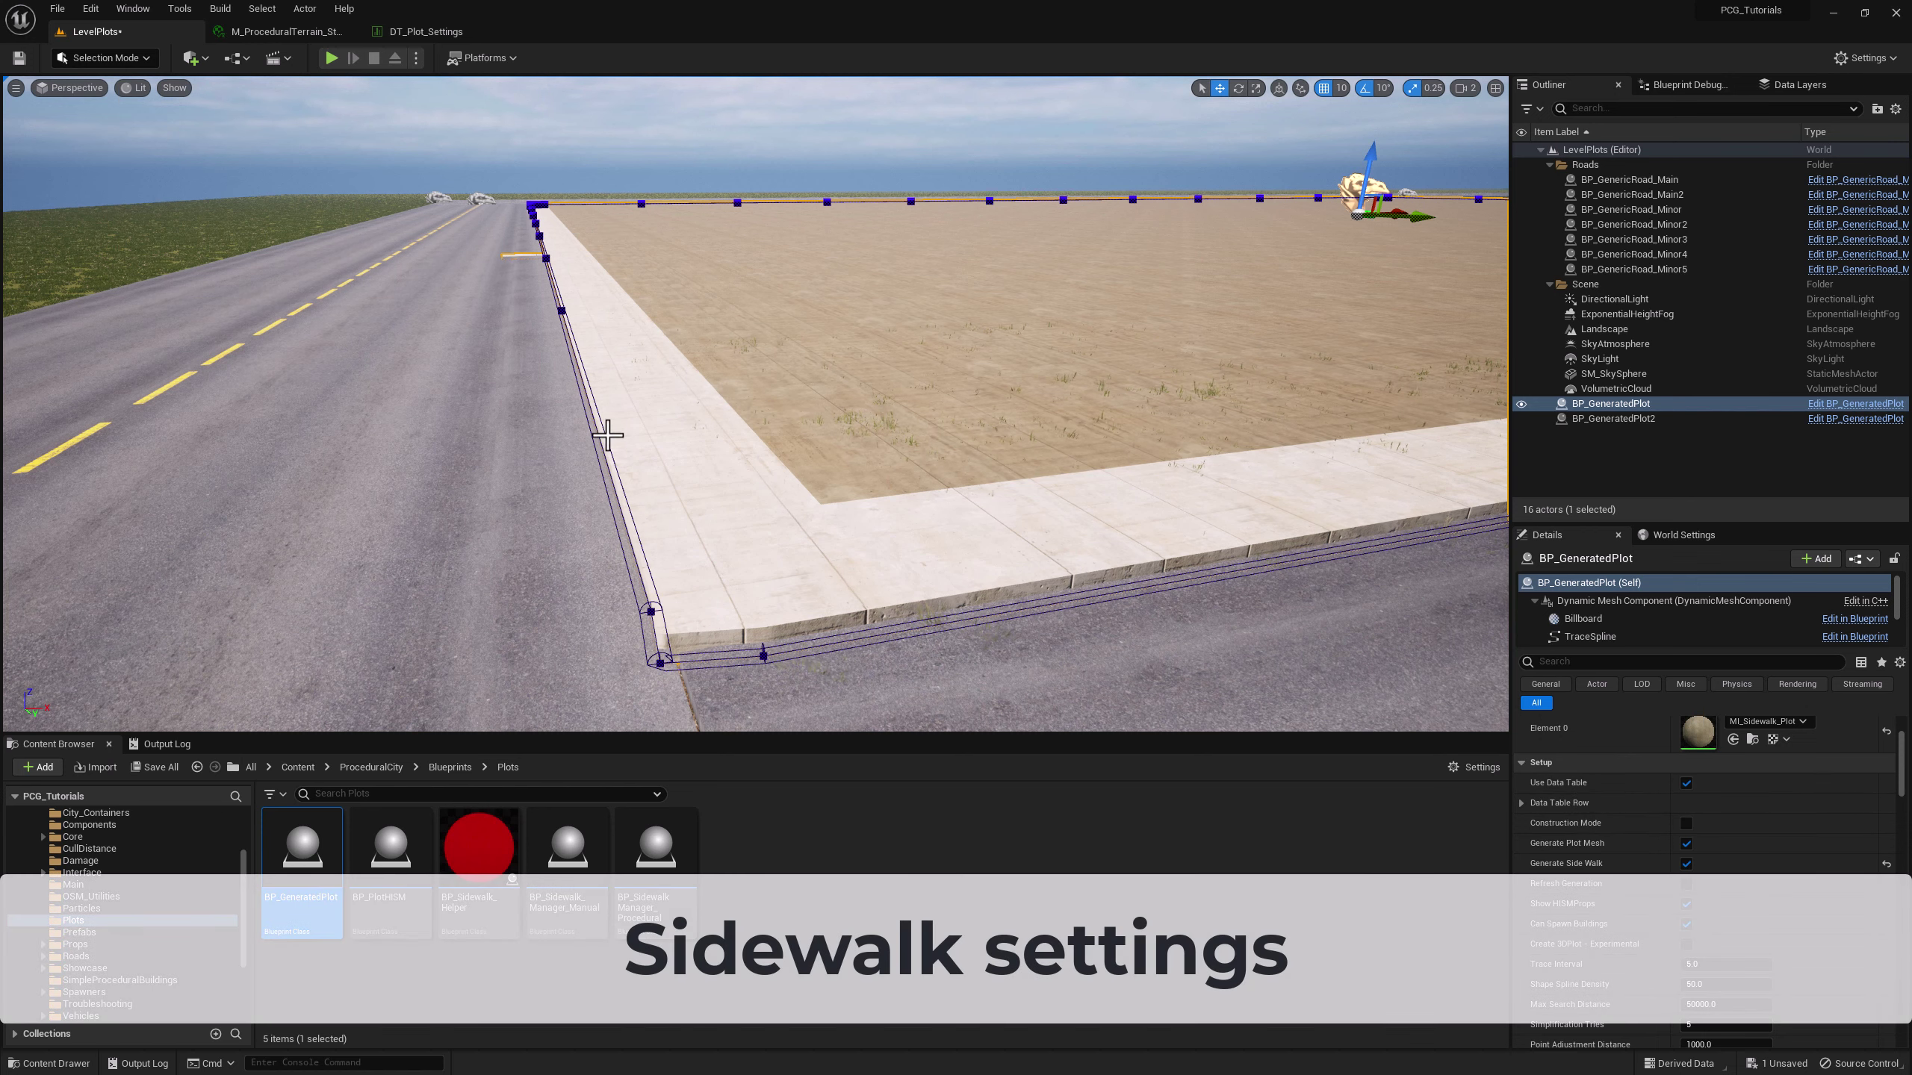
scroll(1728, 866, "down", 6)
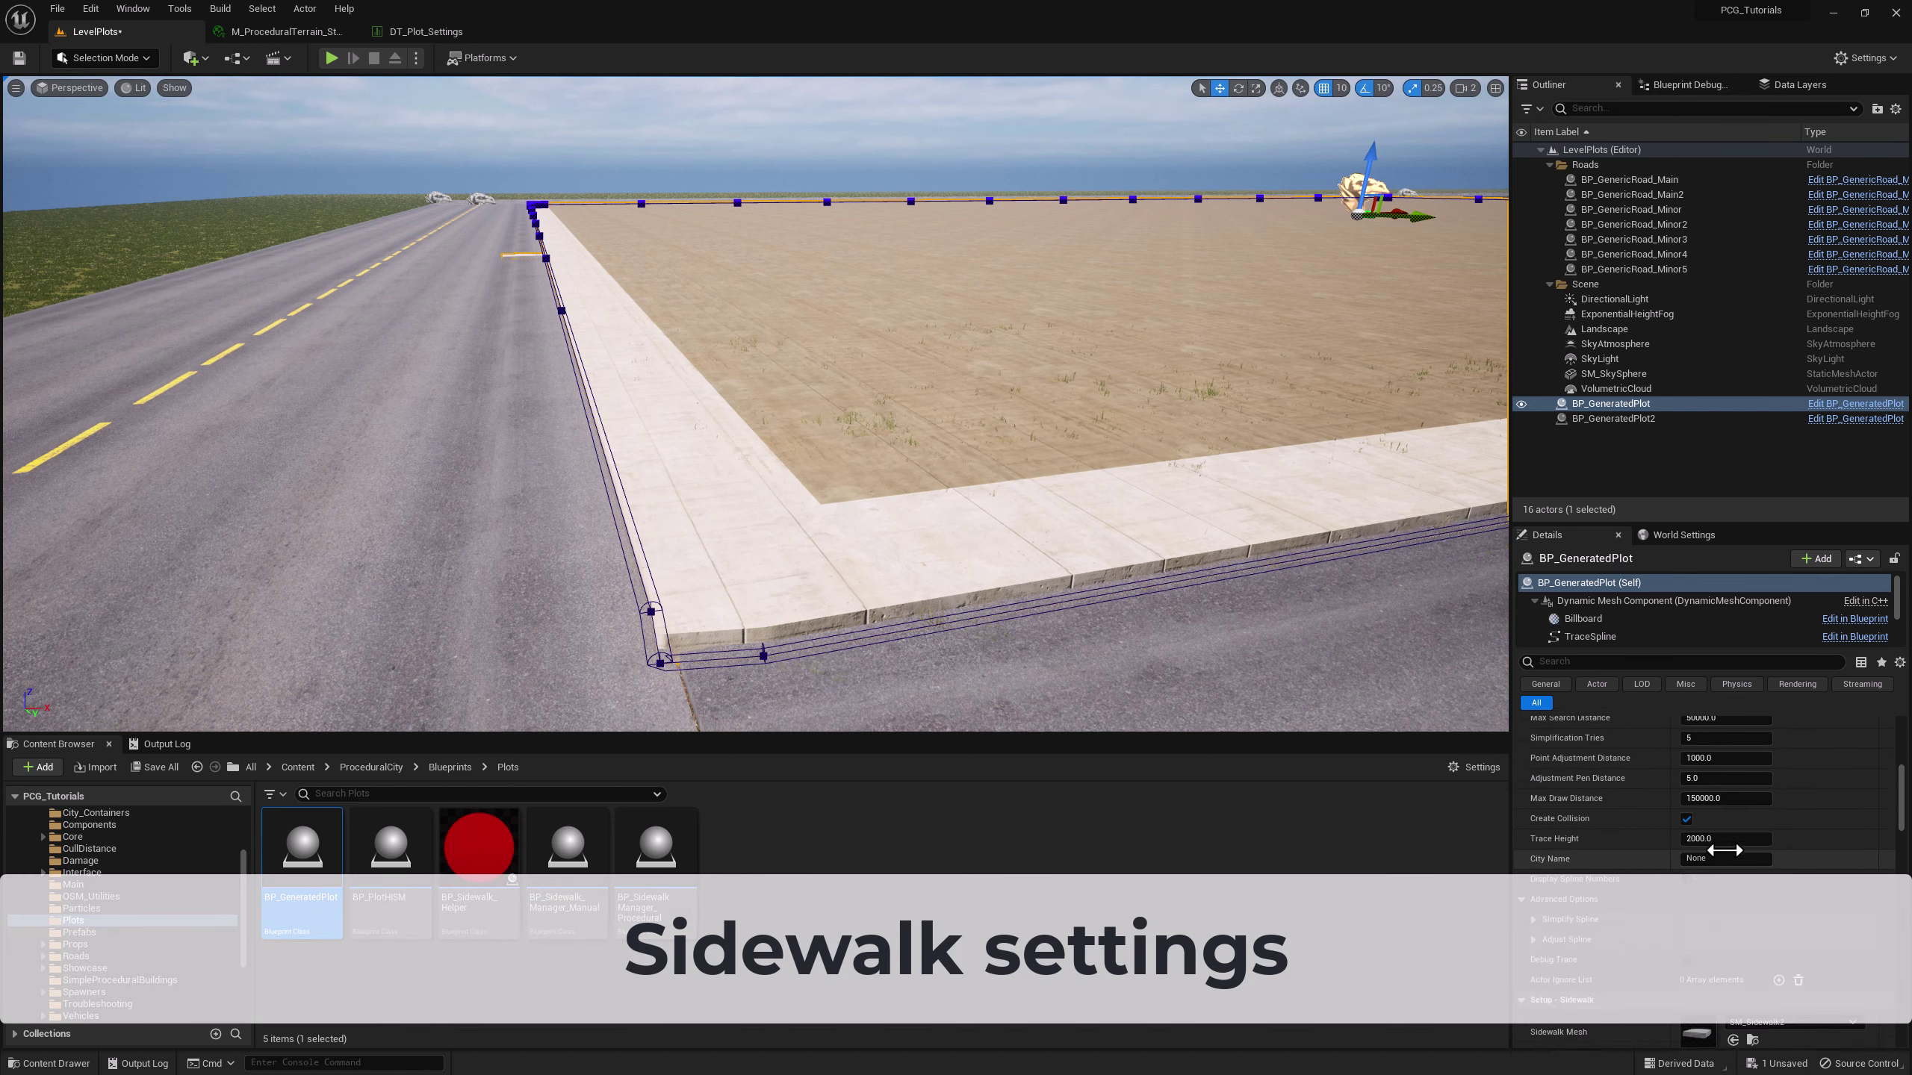
scroll(1588, 822, "down", 2)
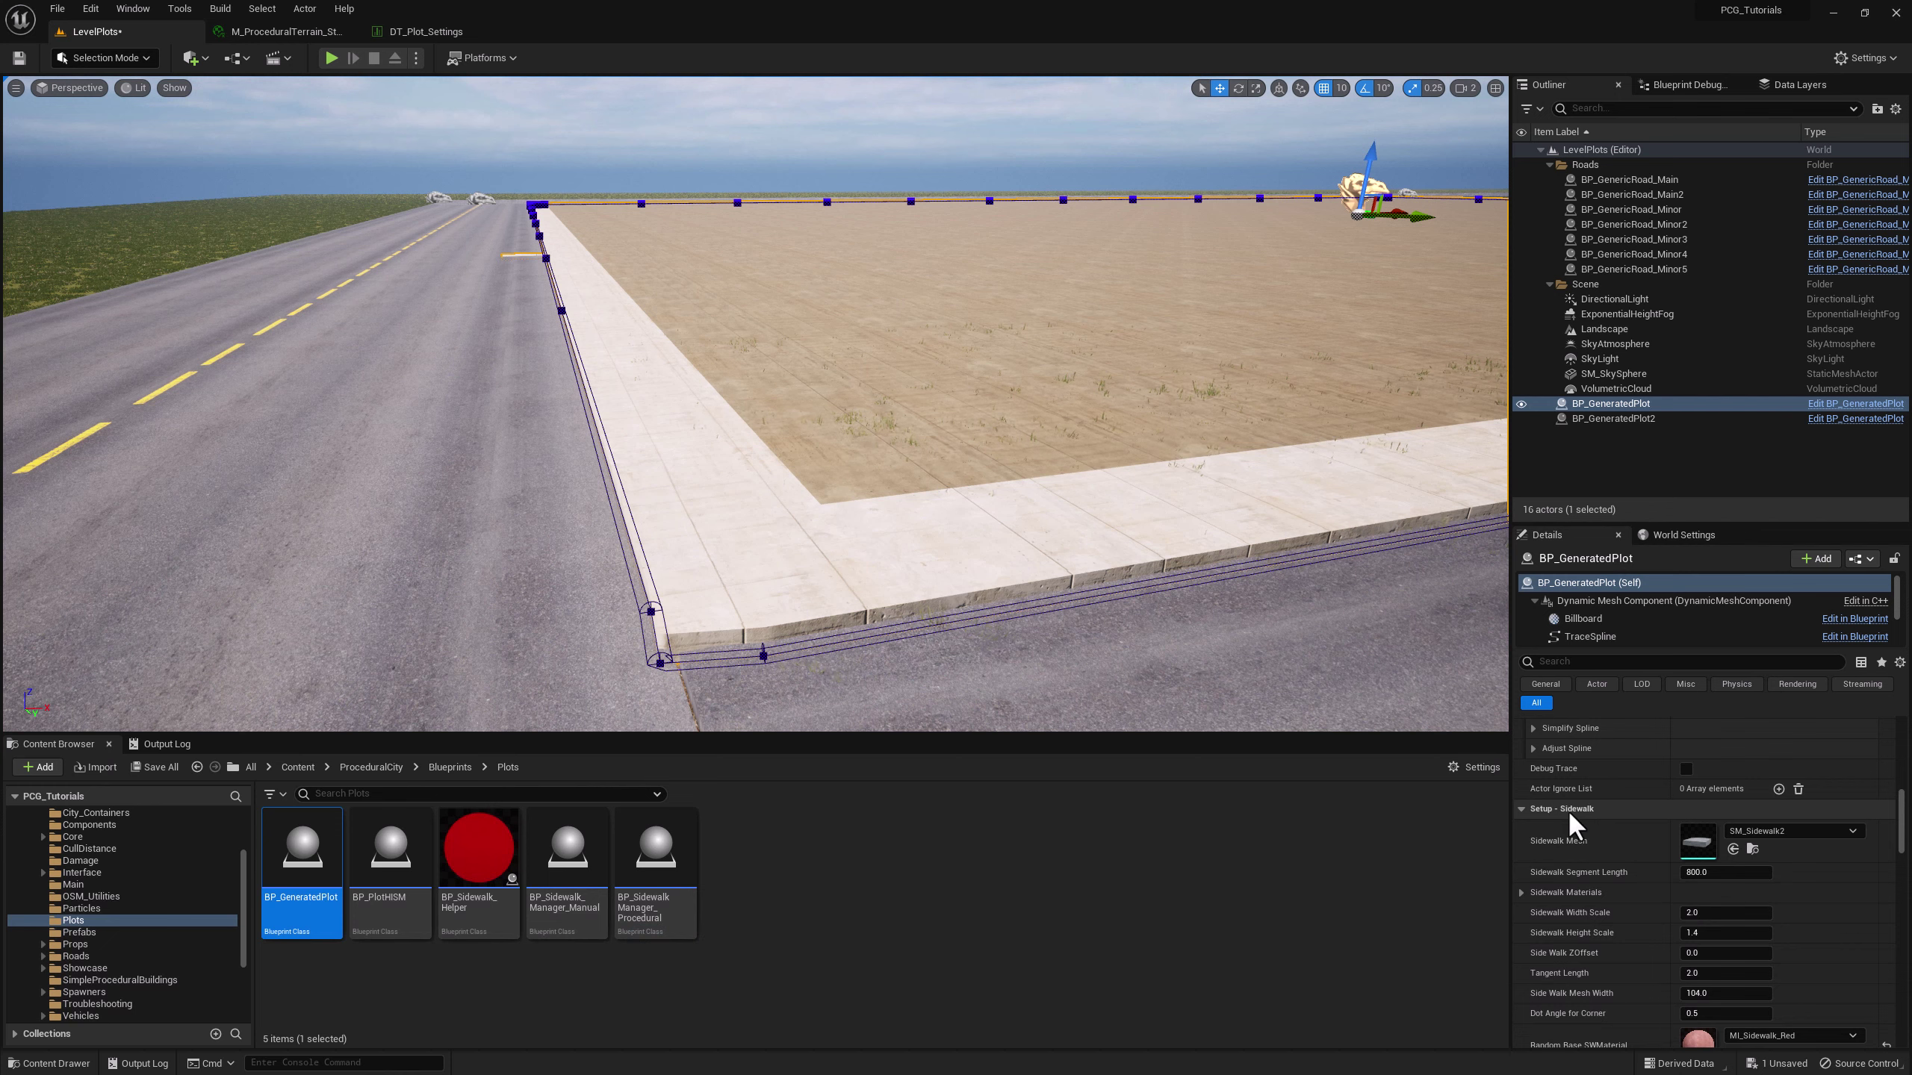
scroll(1598, 804, "down", 1)
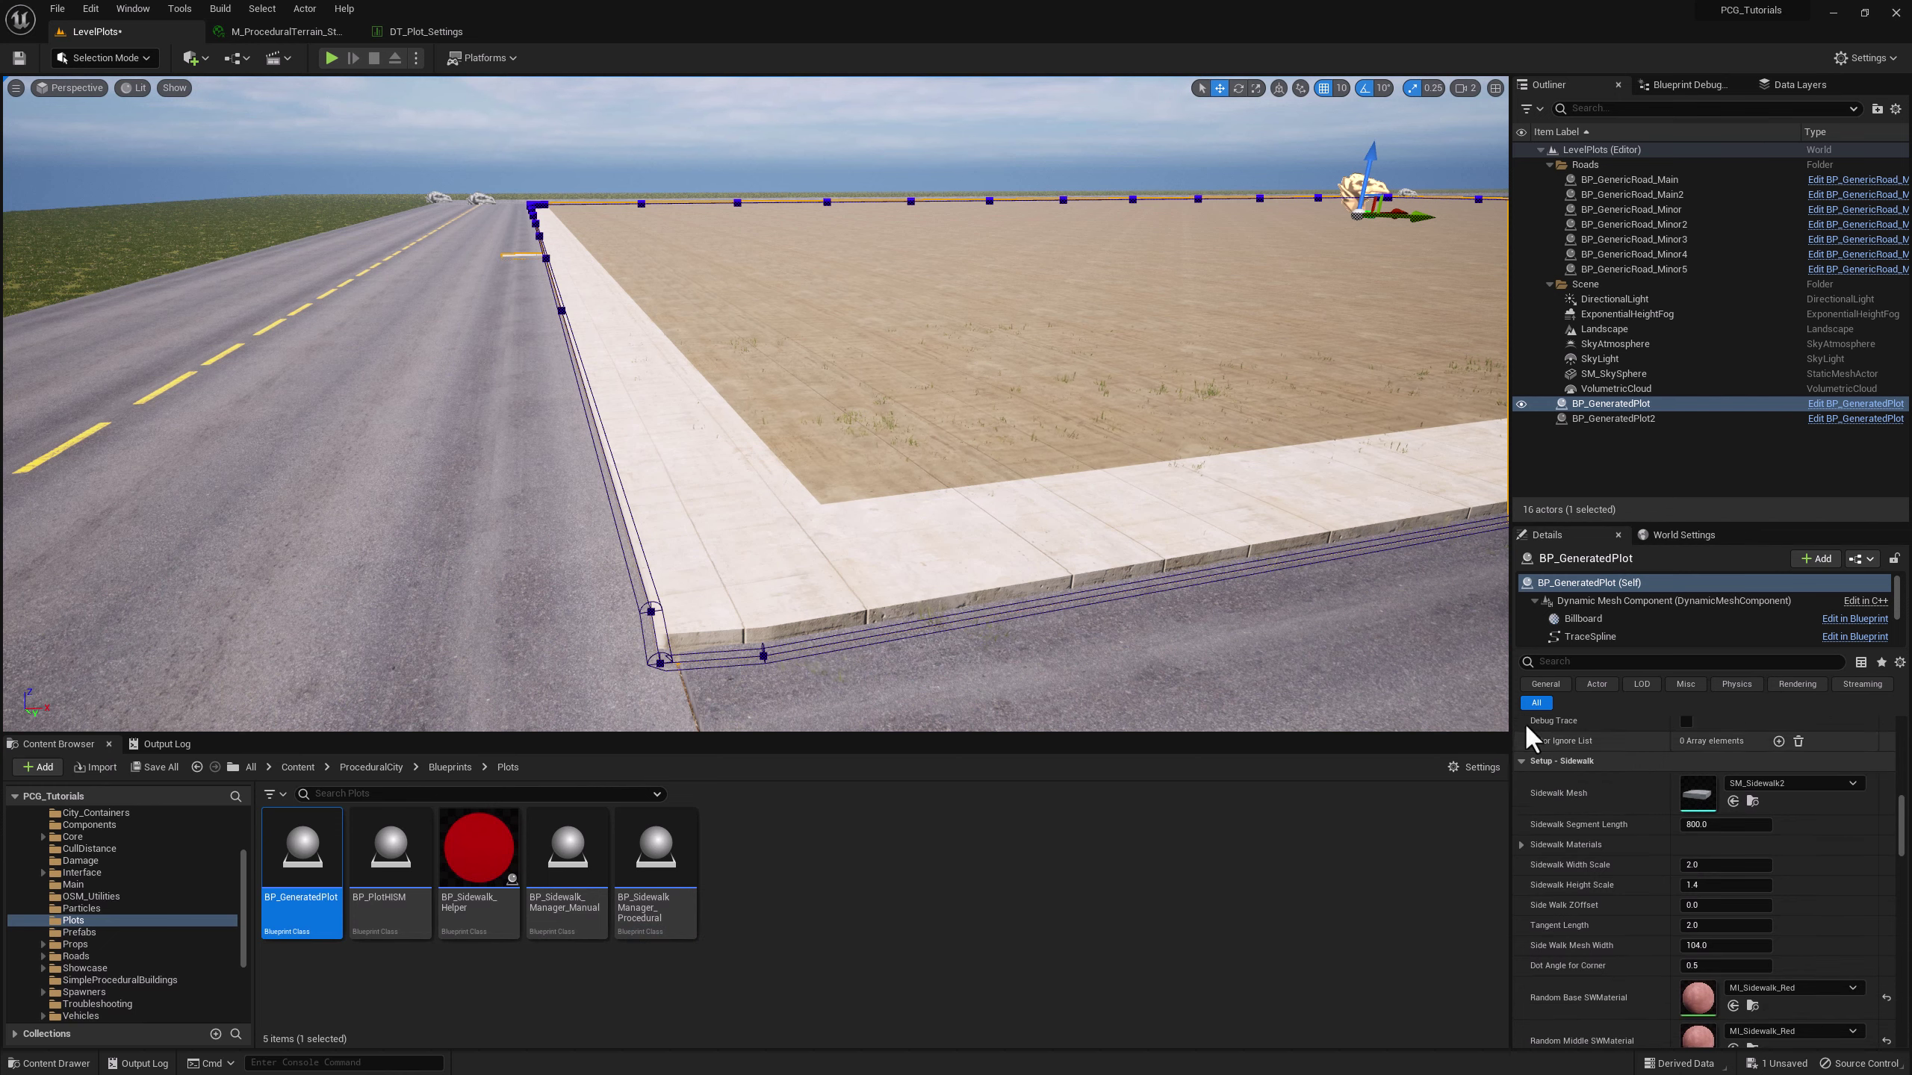
right_click_drag(1121, 382, 1421, 622)
key("e")
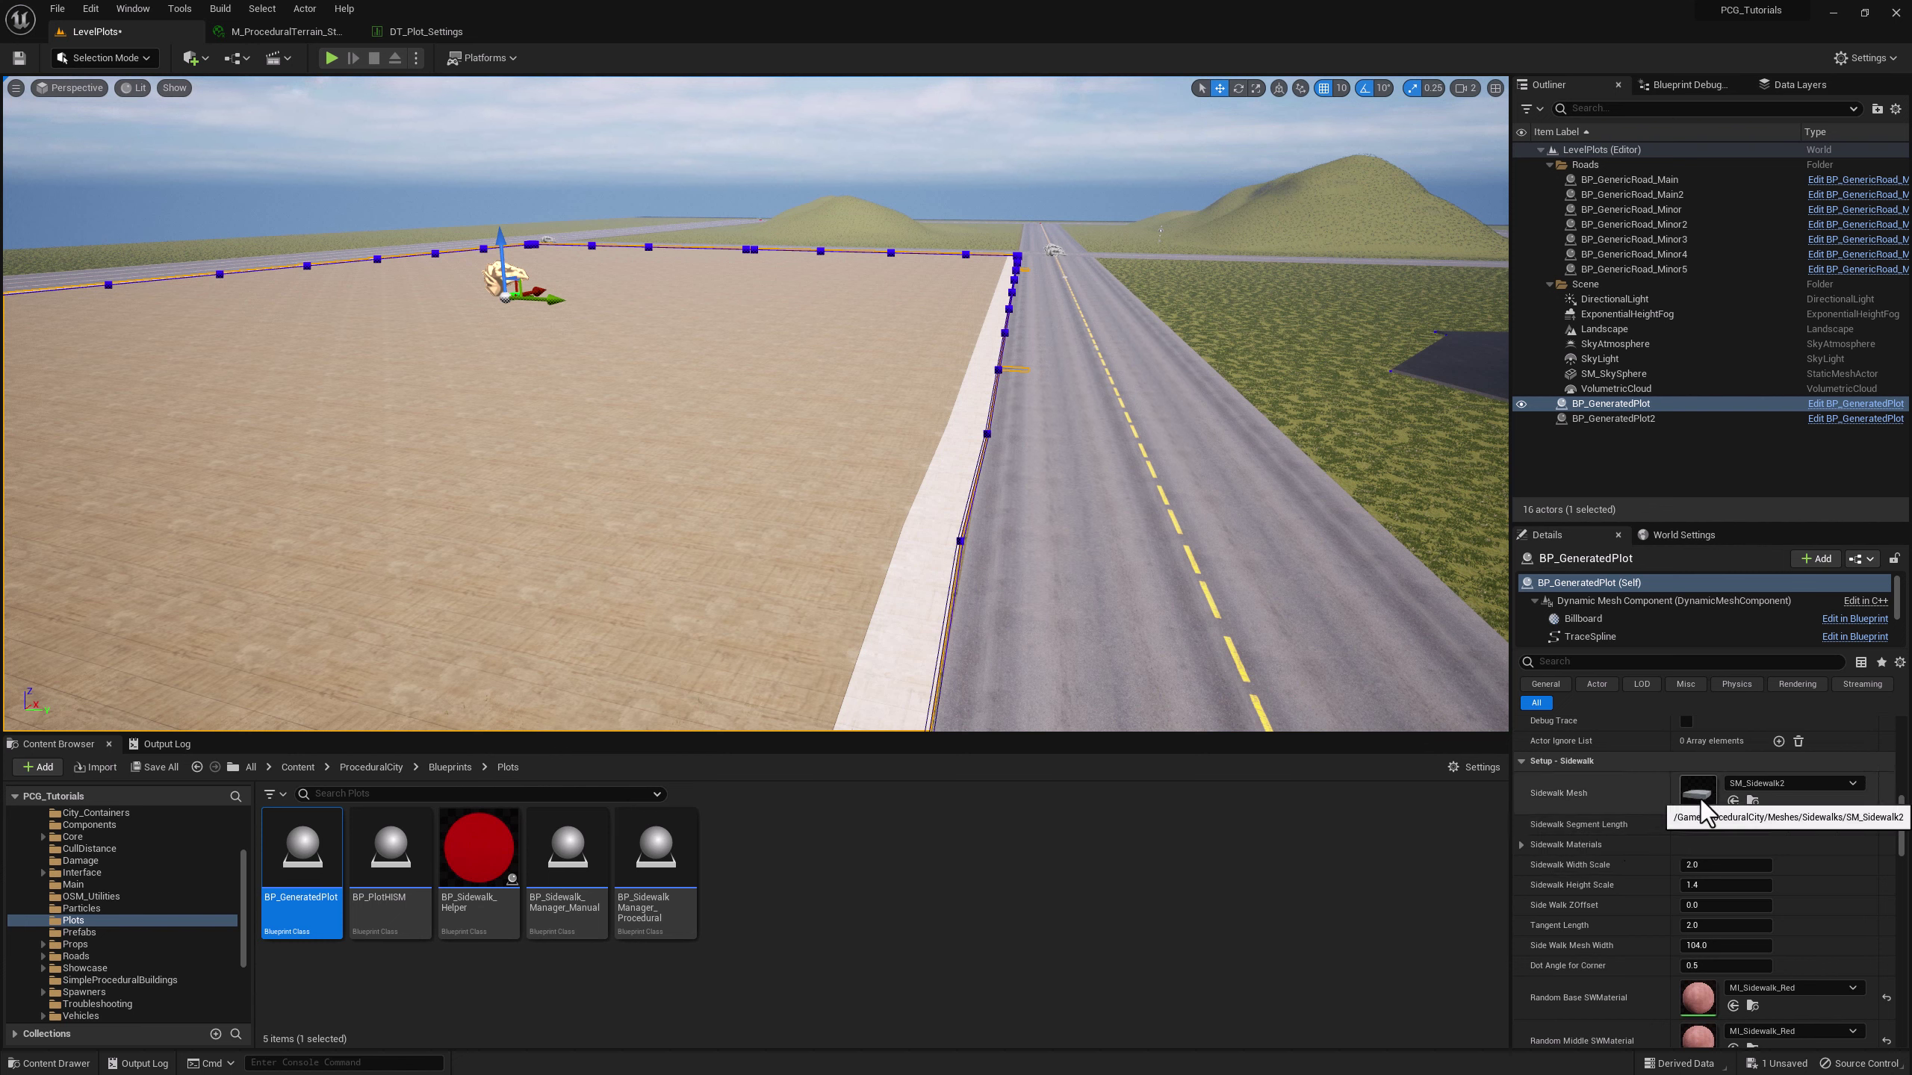
- Expand the Sidewalk Materials settings and check the entries in the Base Materials and Middle Materials arrays
left_click(1519, 843)
scroll(1528, 855, "down", 2)
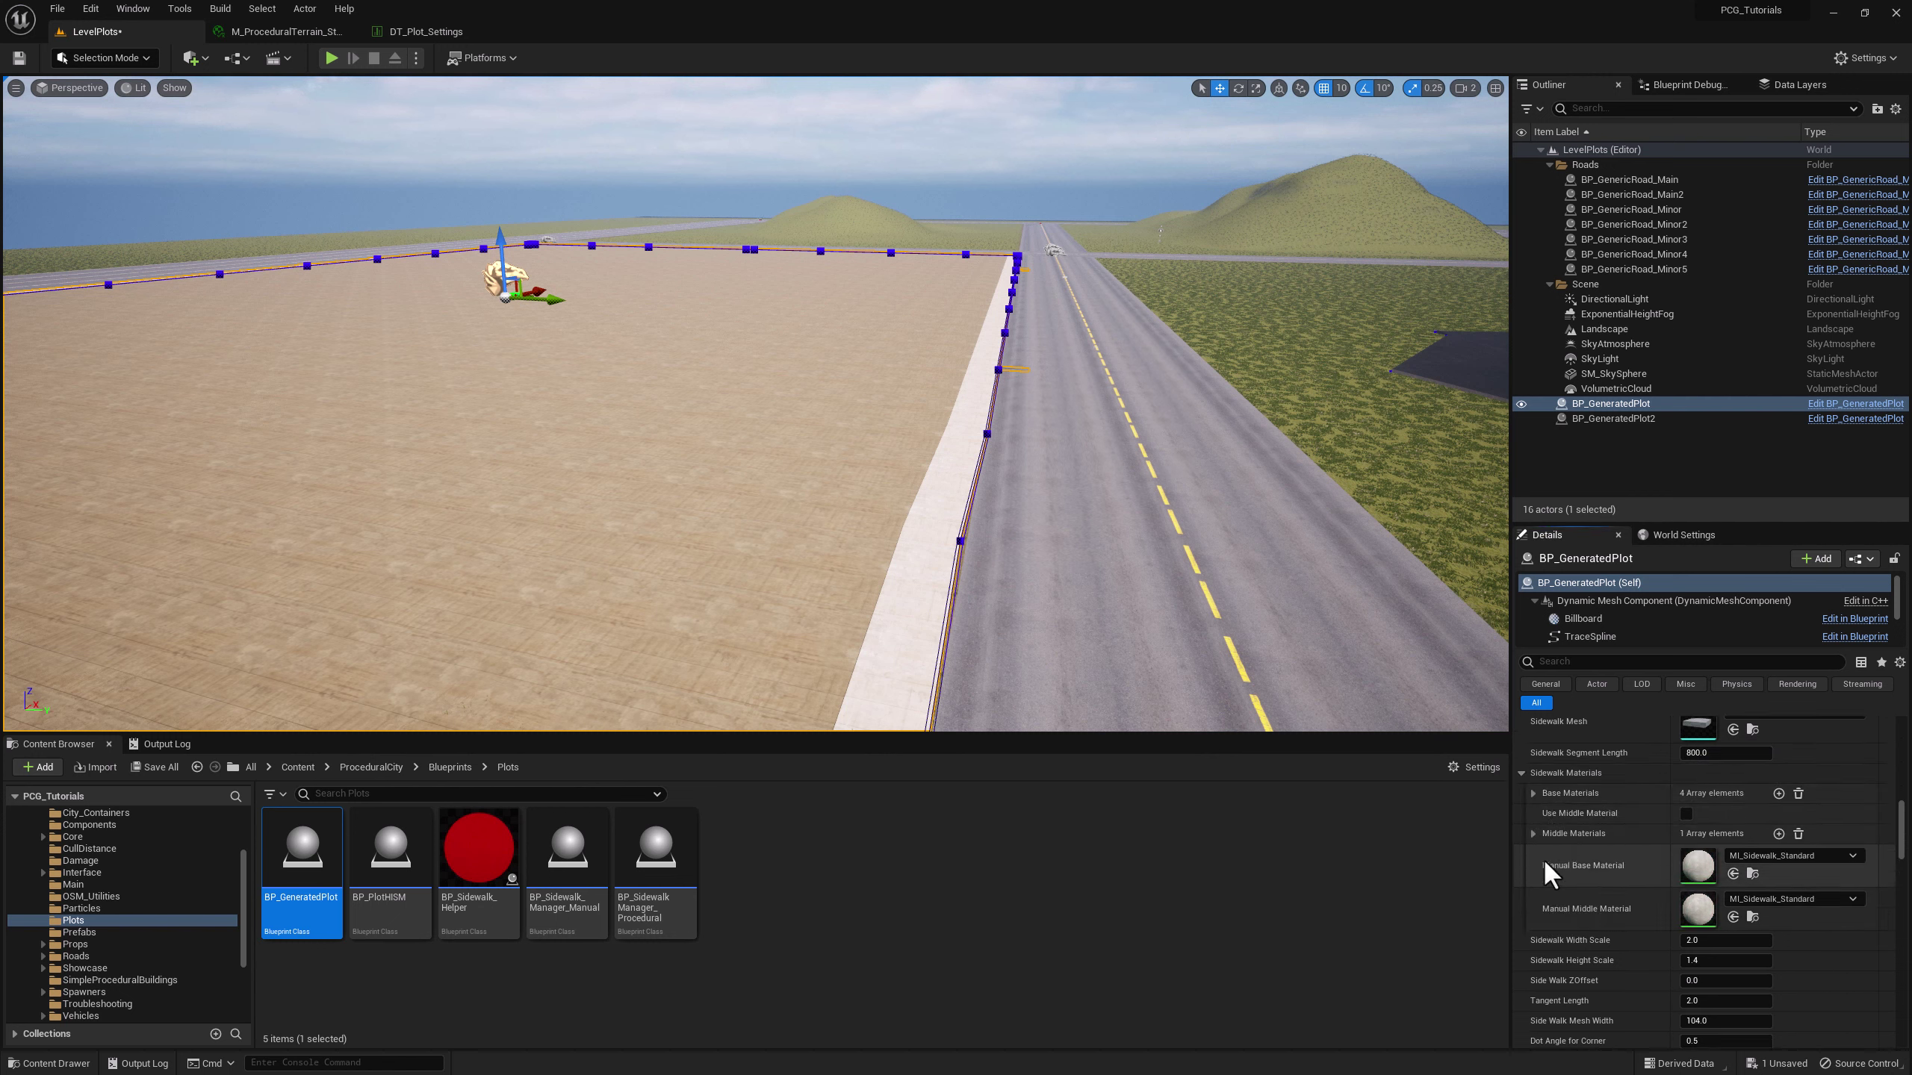
left_click(1533, 793)
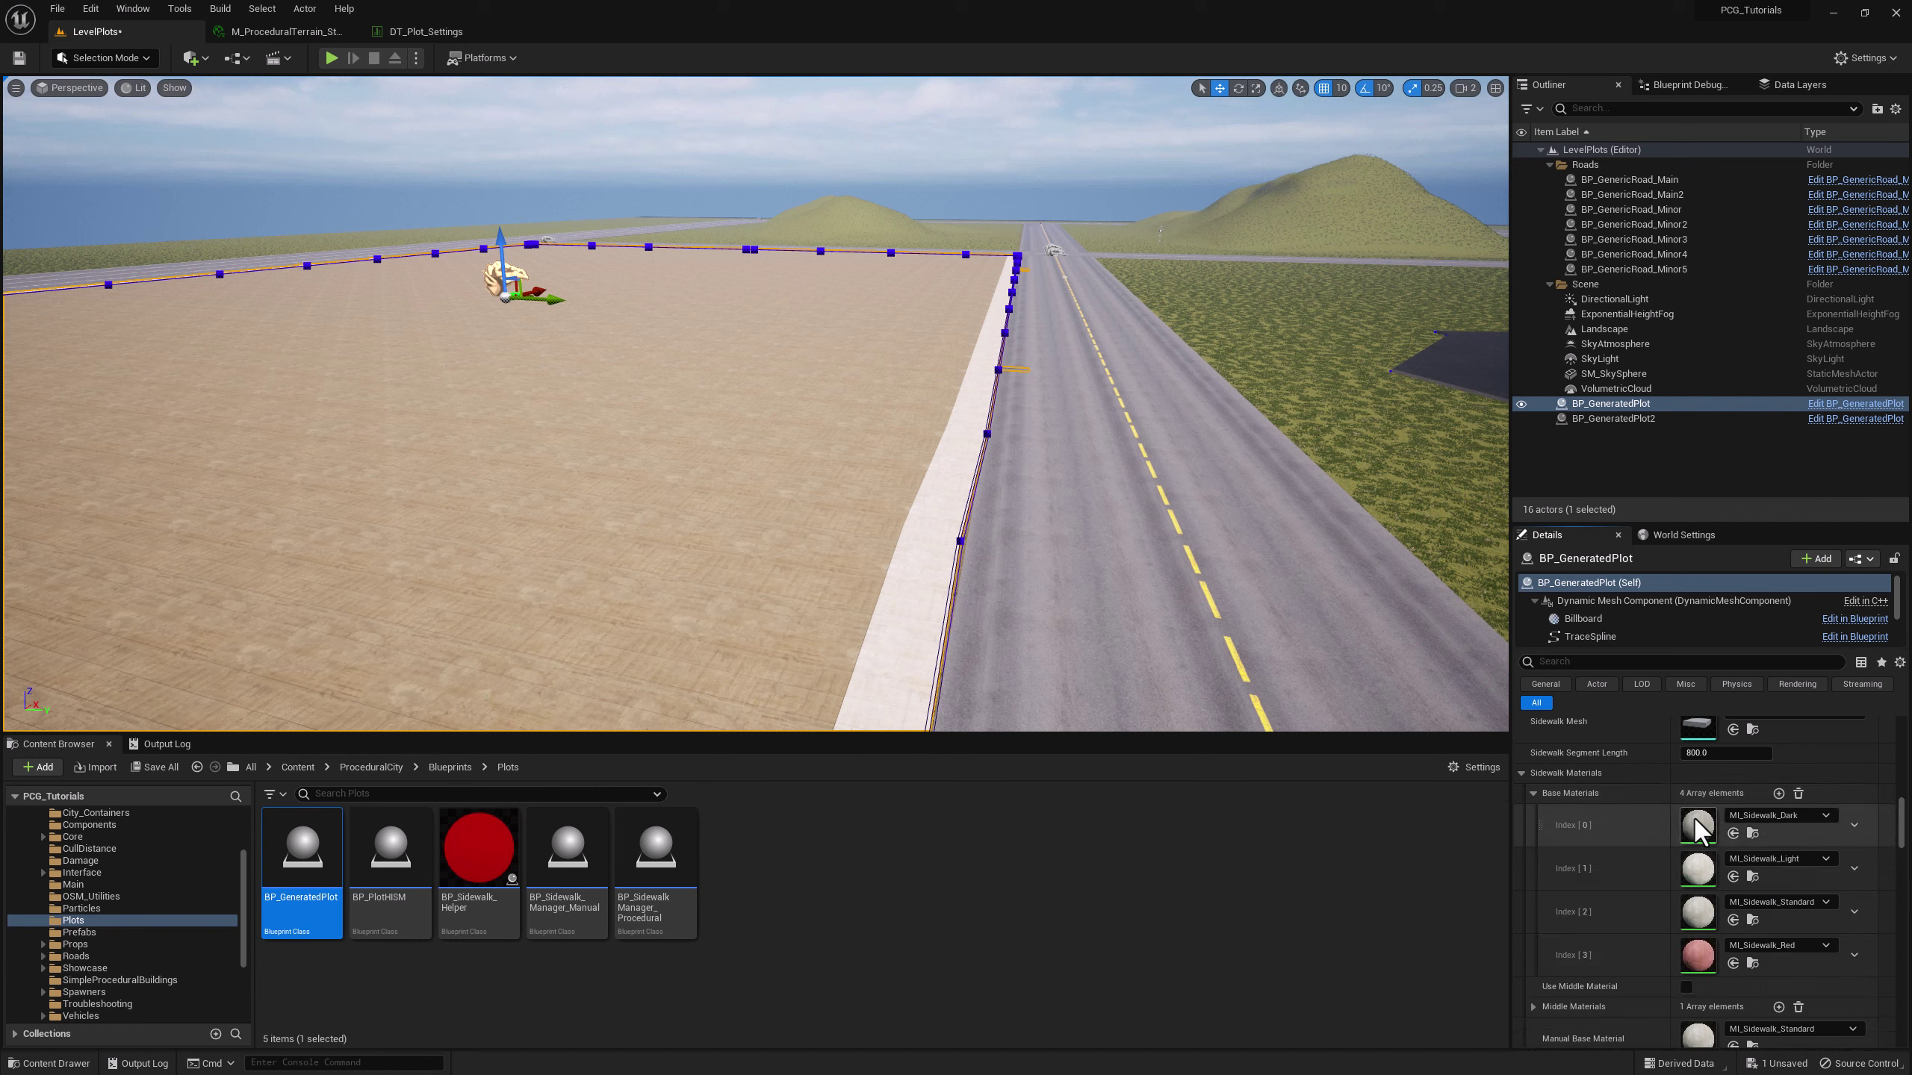
left_click(1533, 793)
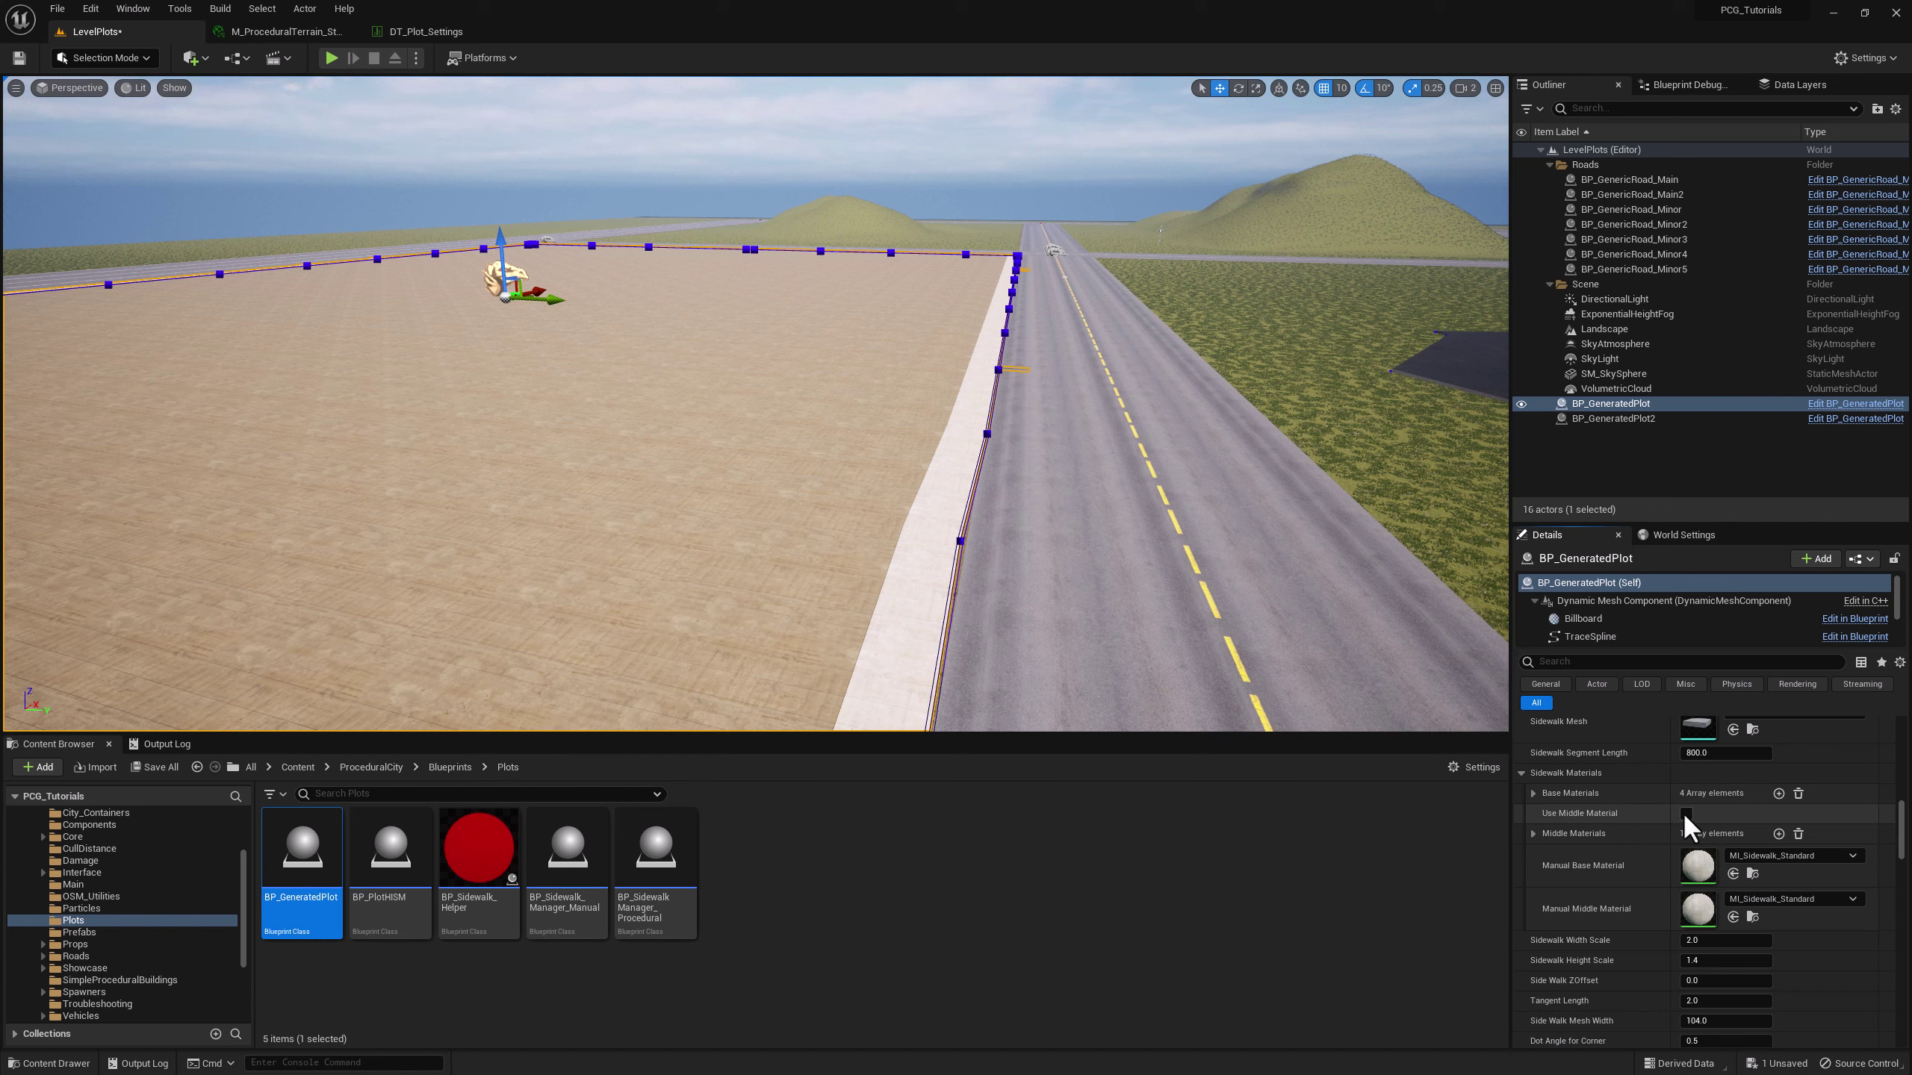
left_click(1532, 833)
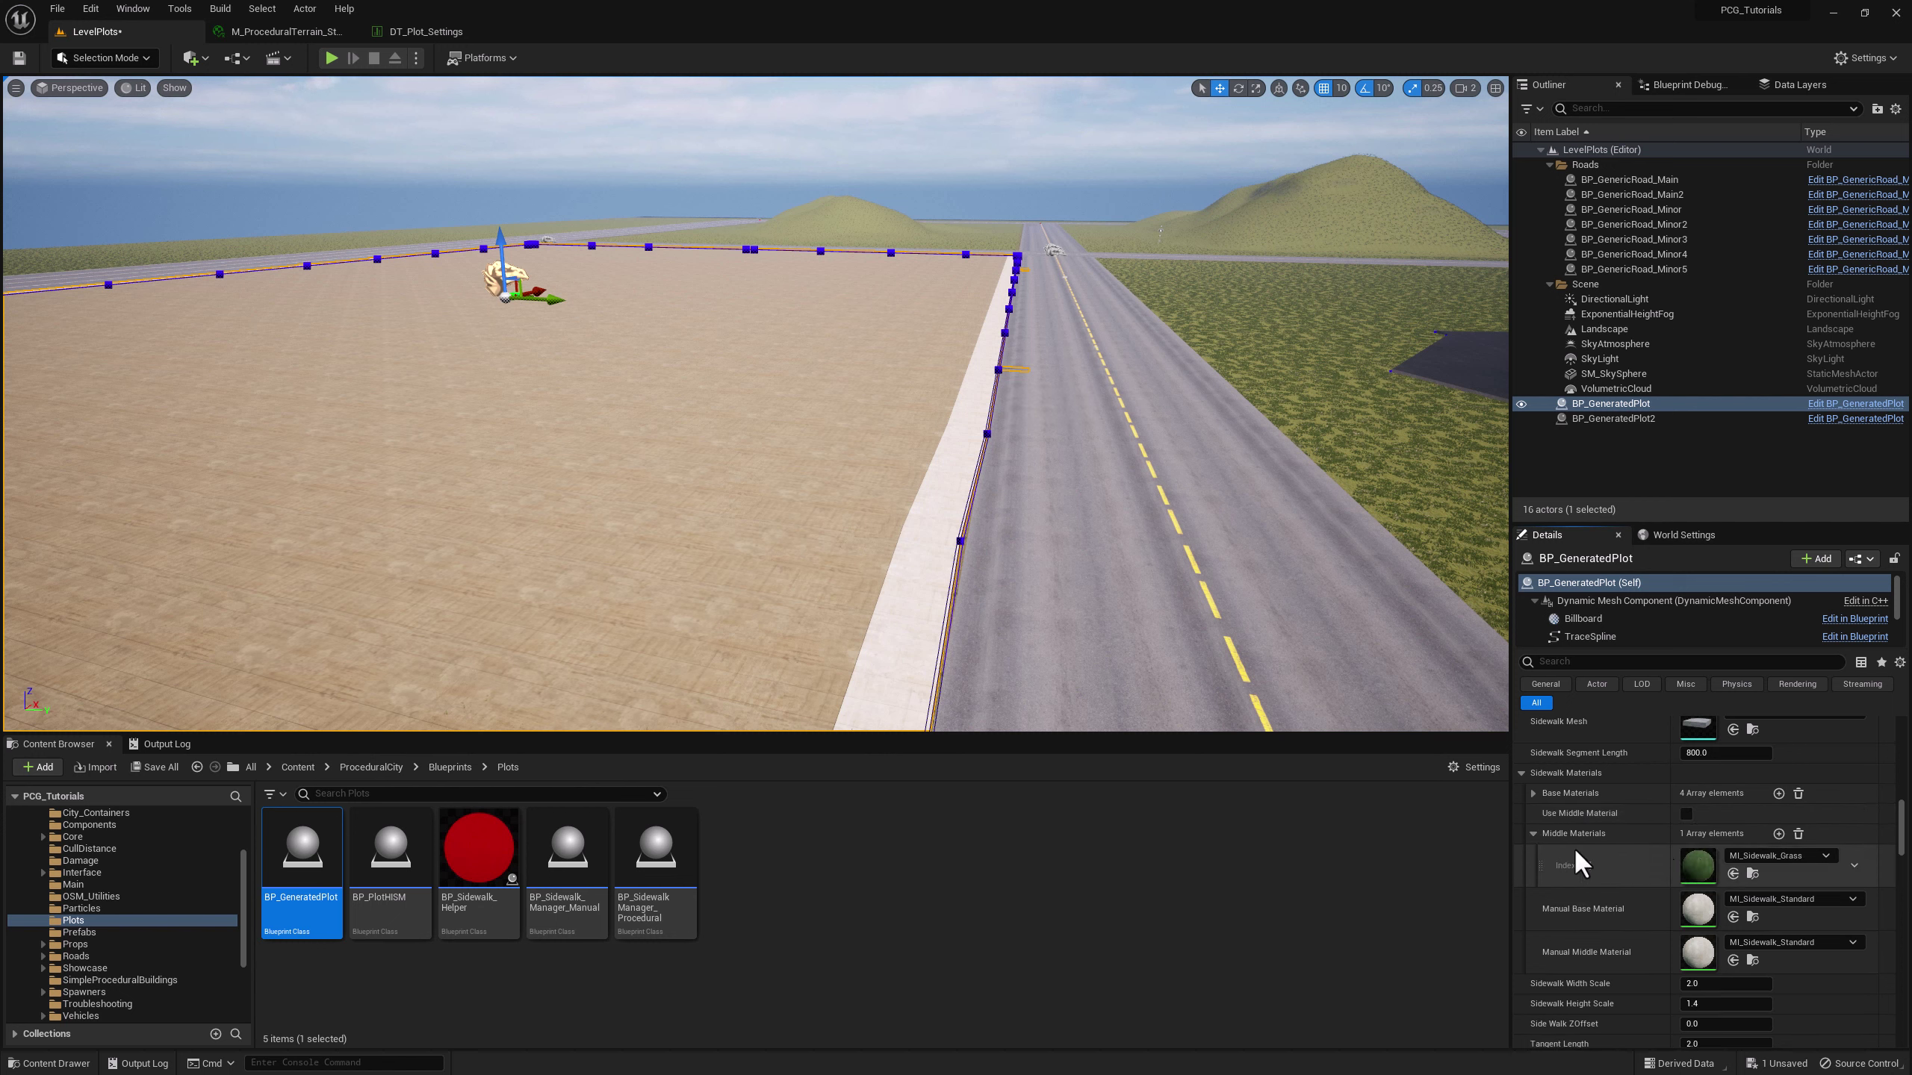
- Collapse the Middle Materials array and set the plot's Sidewalk Width Scale to 4.0
left_click(1528, 833)
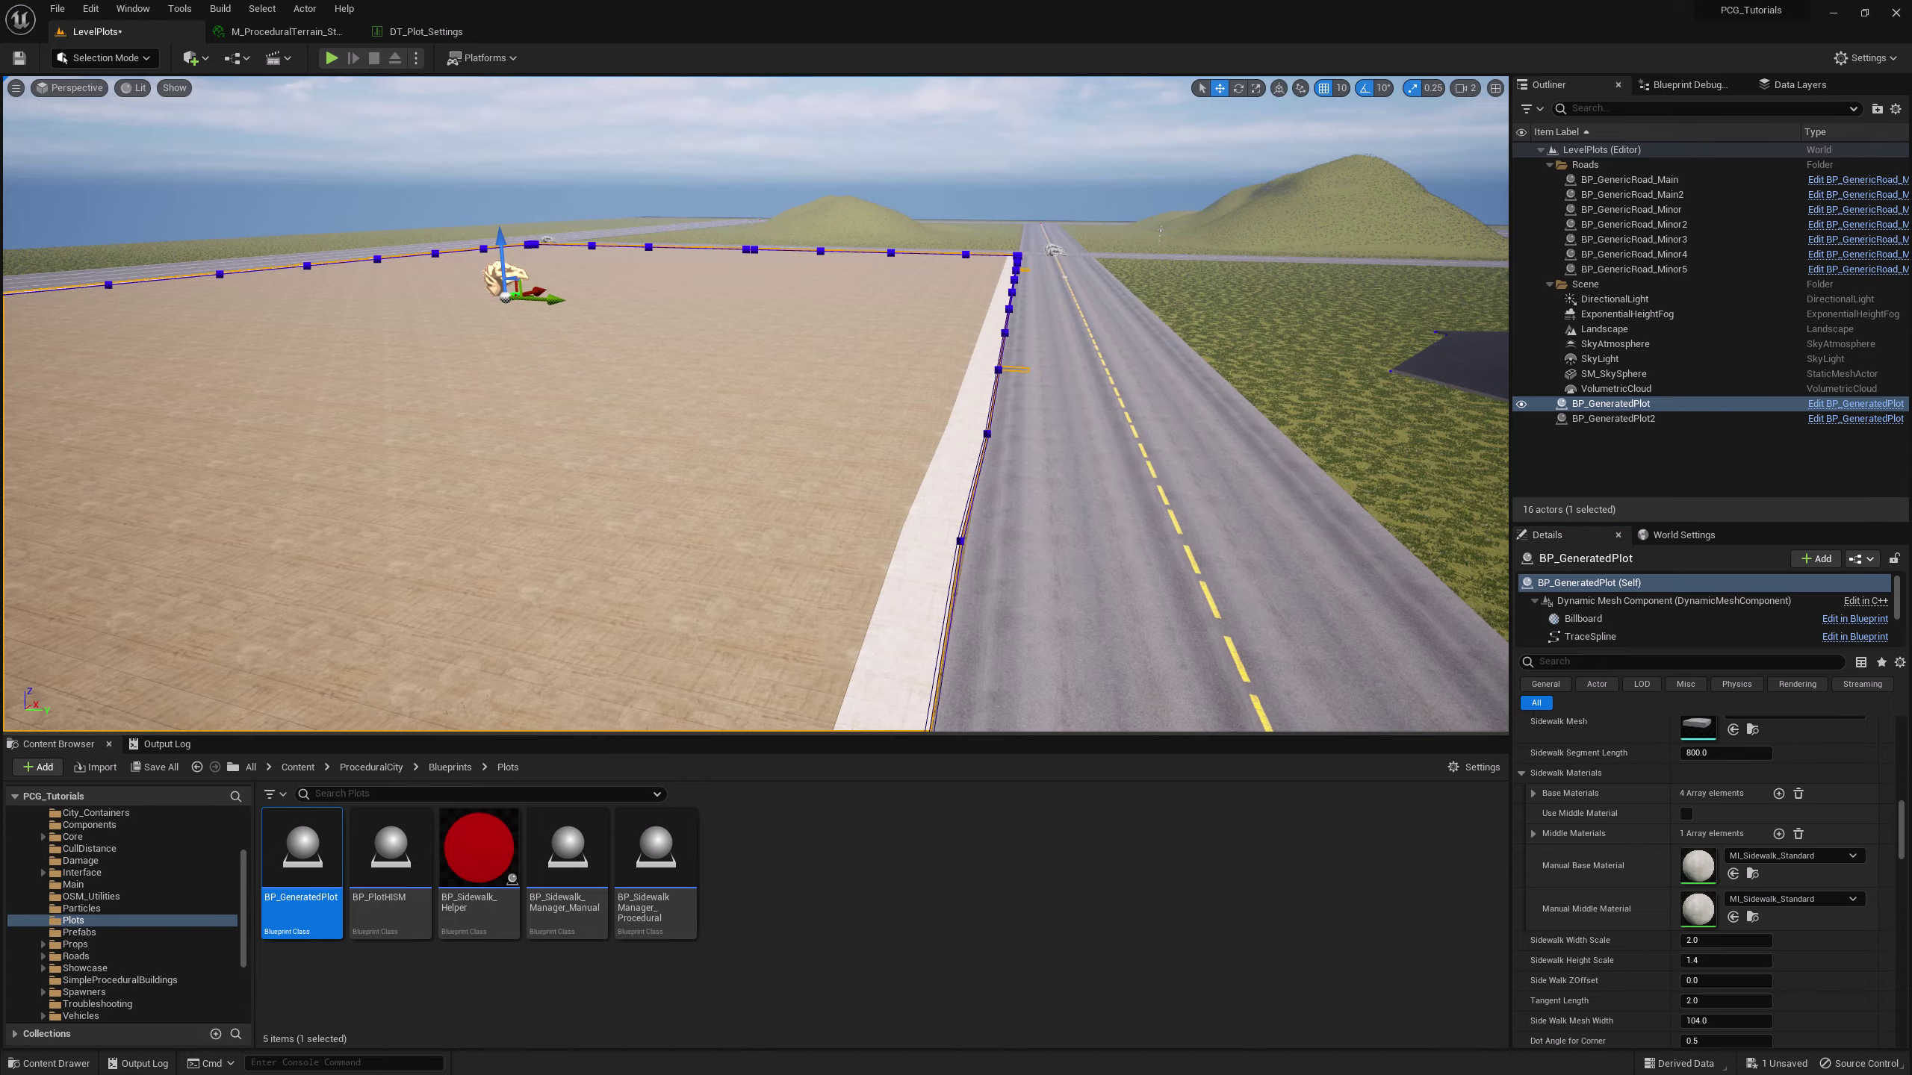
right_click_drag(756, 402, 335, 337)
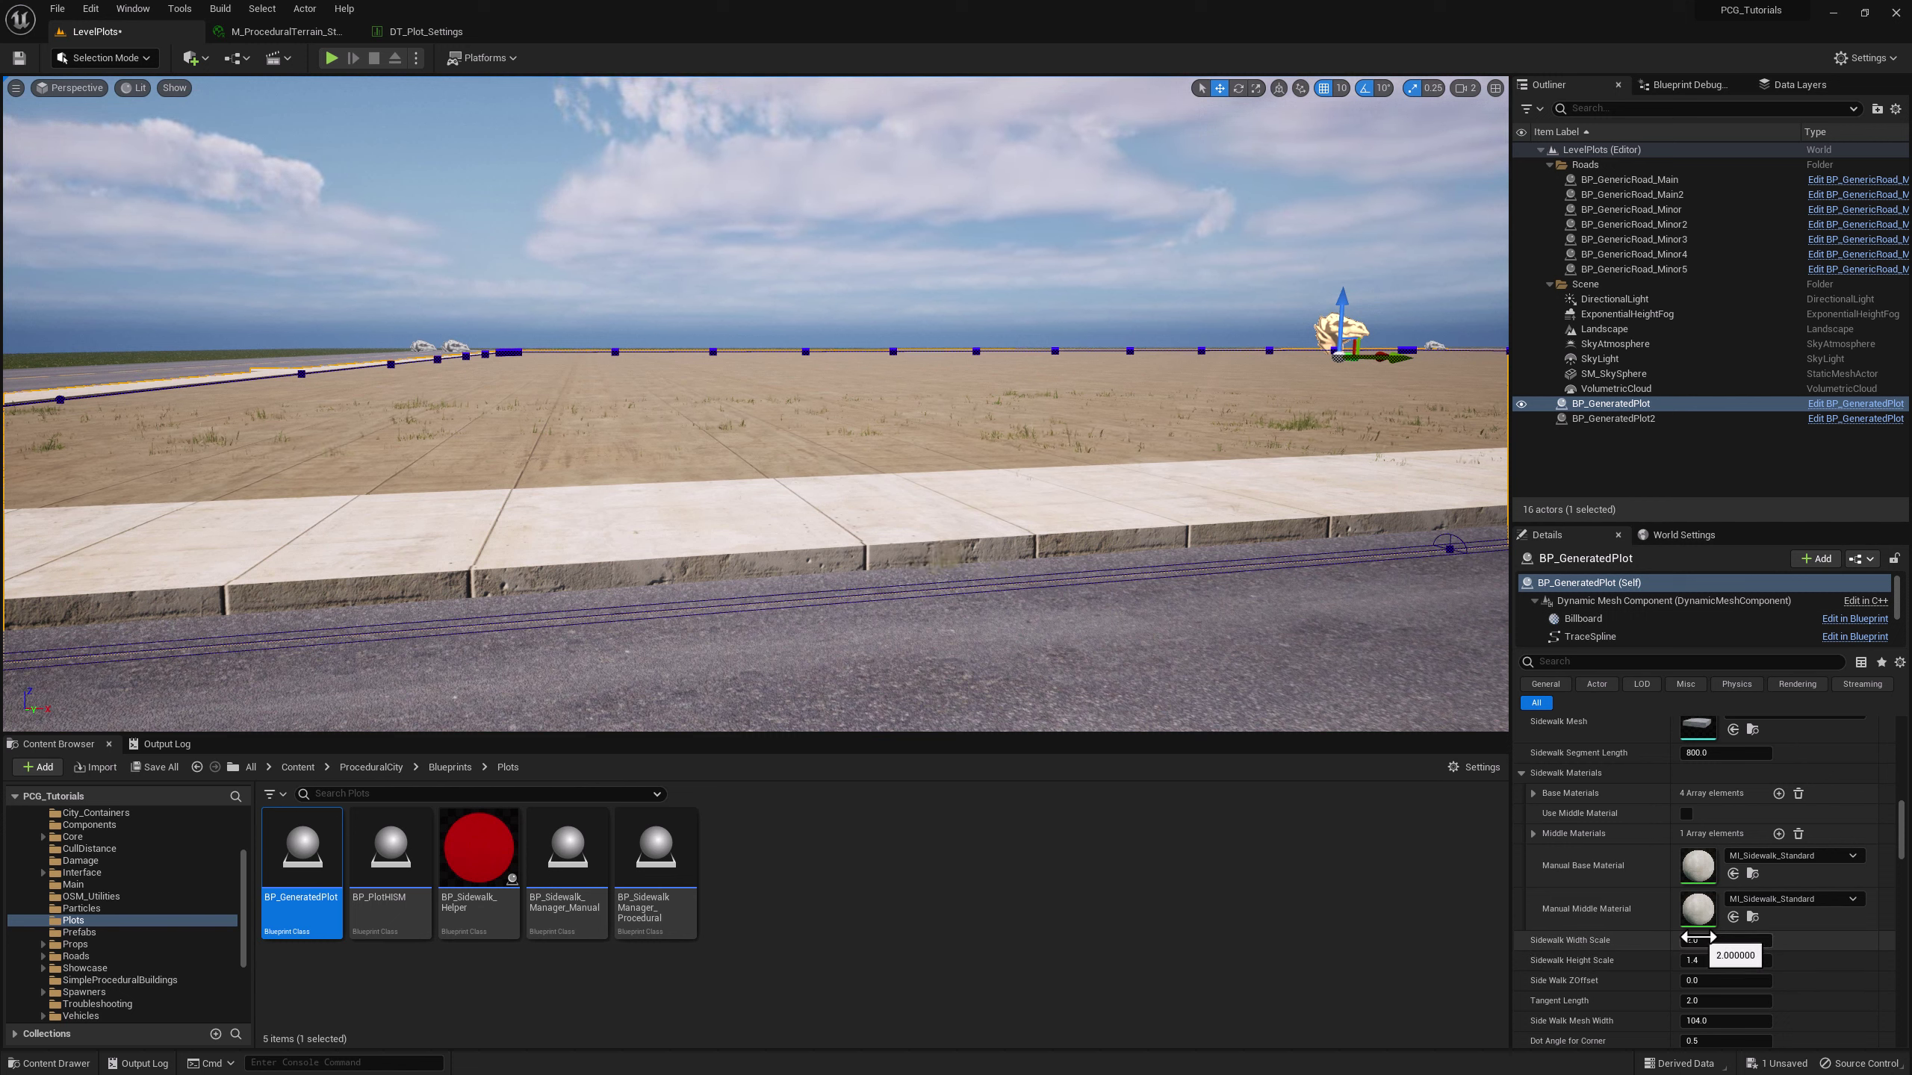
scroll(1656, 813, "up", 1)
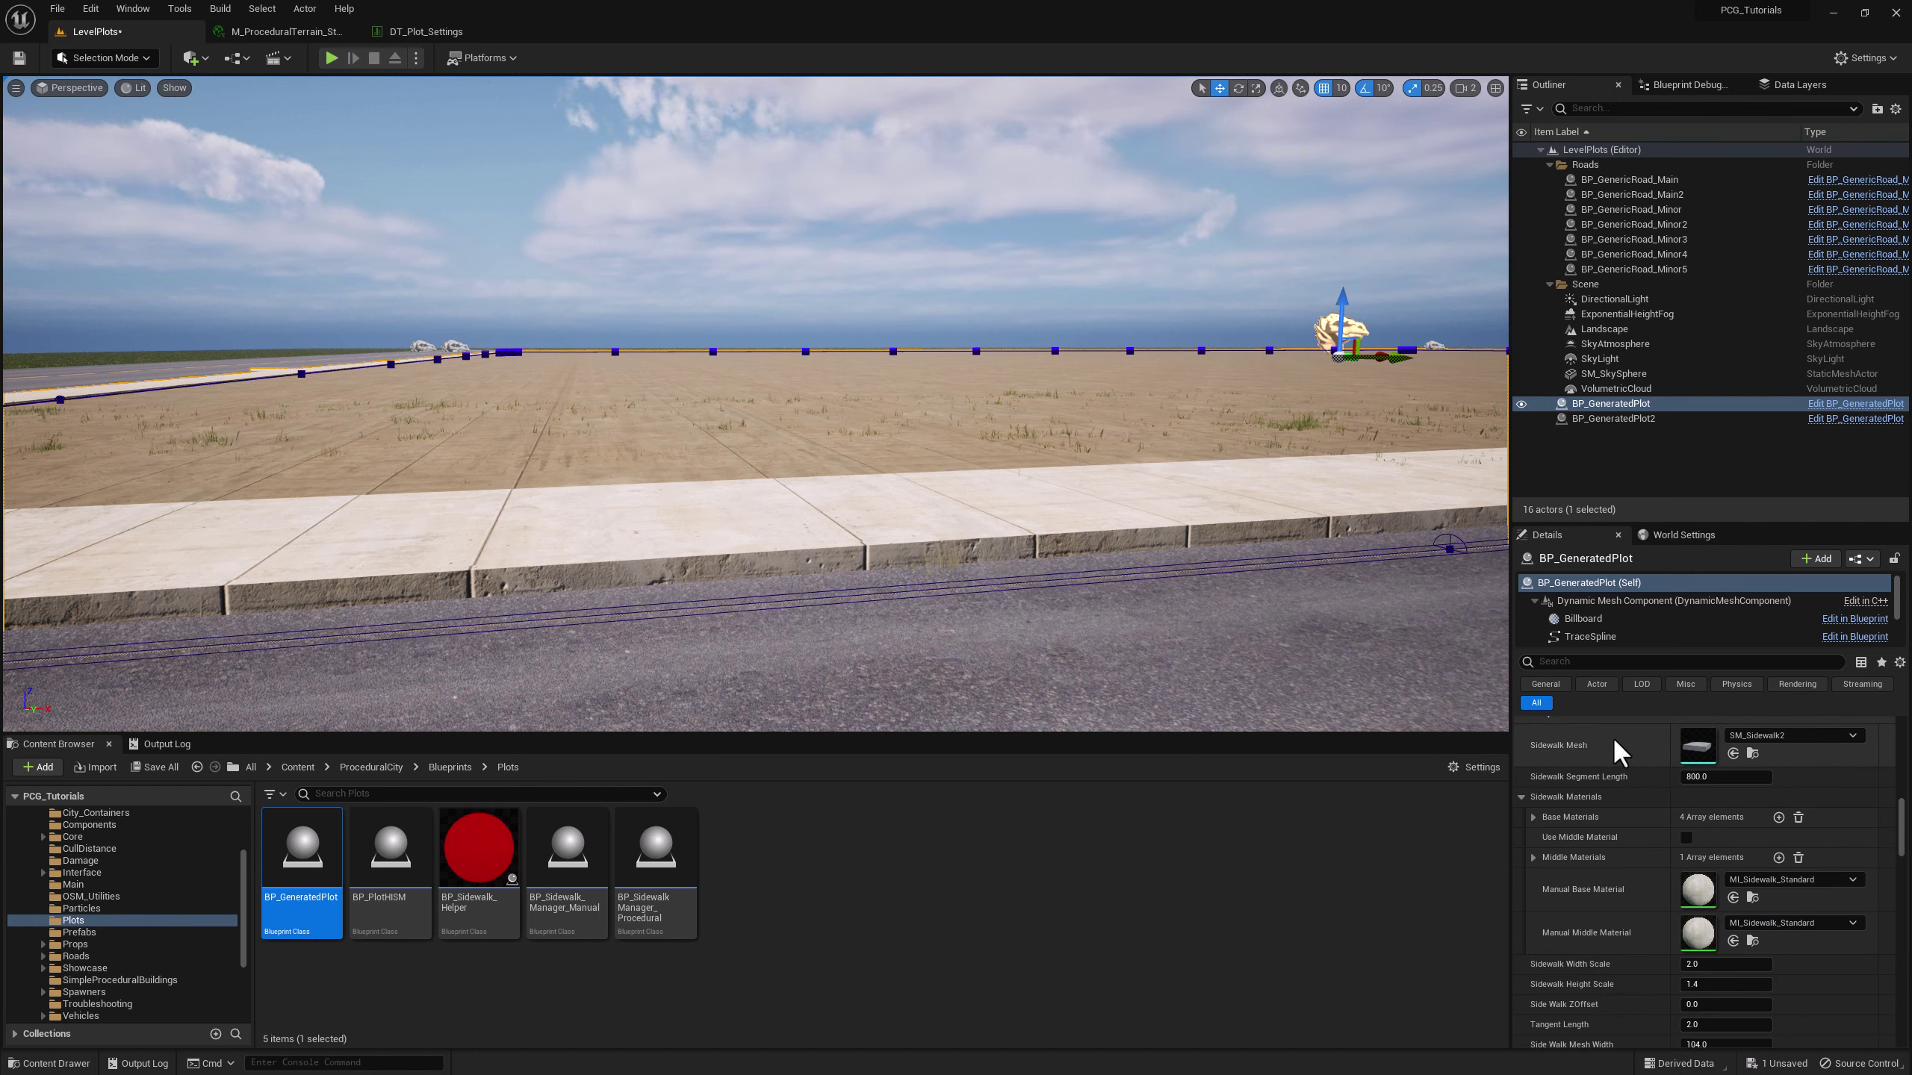
scroll(1731, 907, "down", 1)
right_click_drag(1020, 542, 1174, 584)
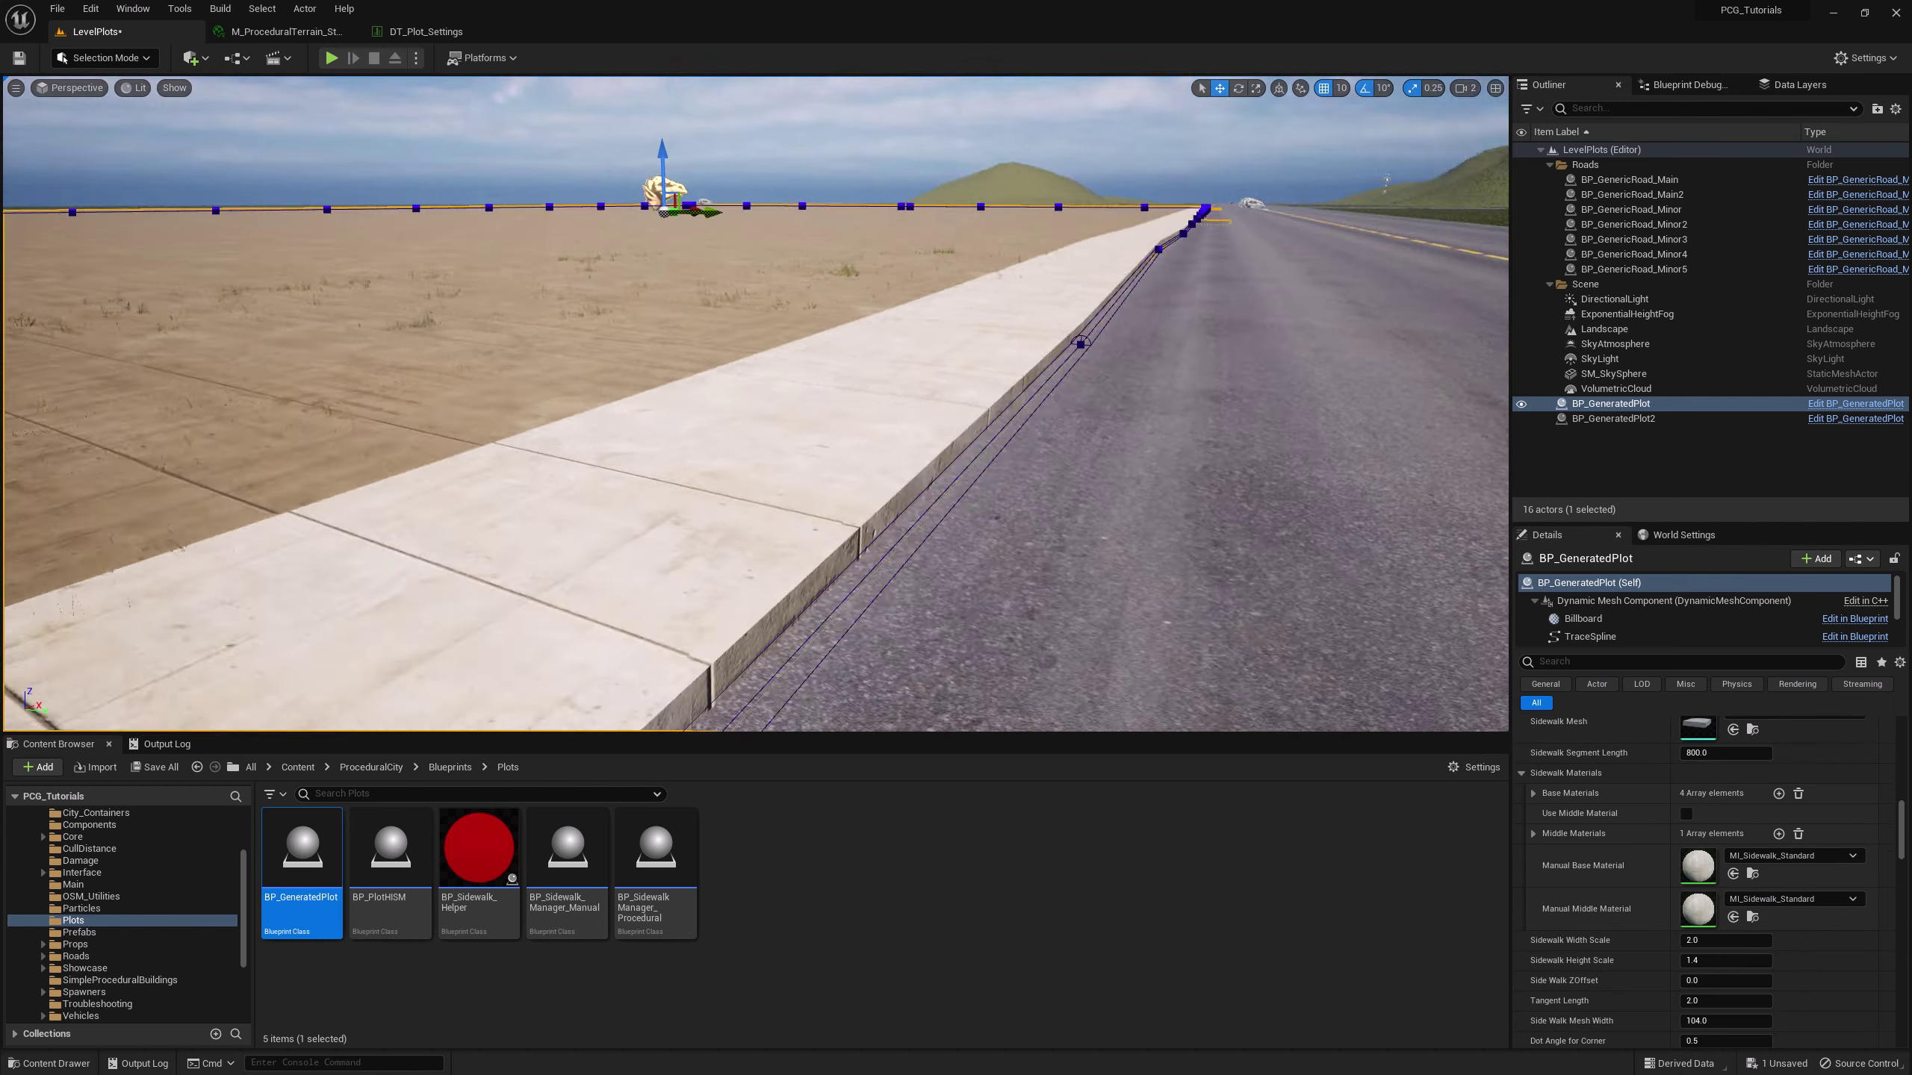
right_click_drag(978, 481, 1053, 632)
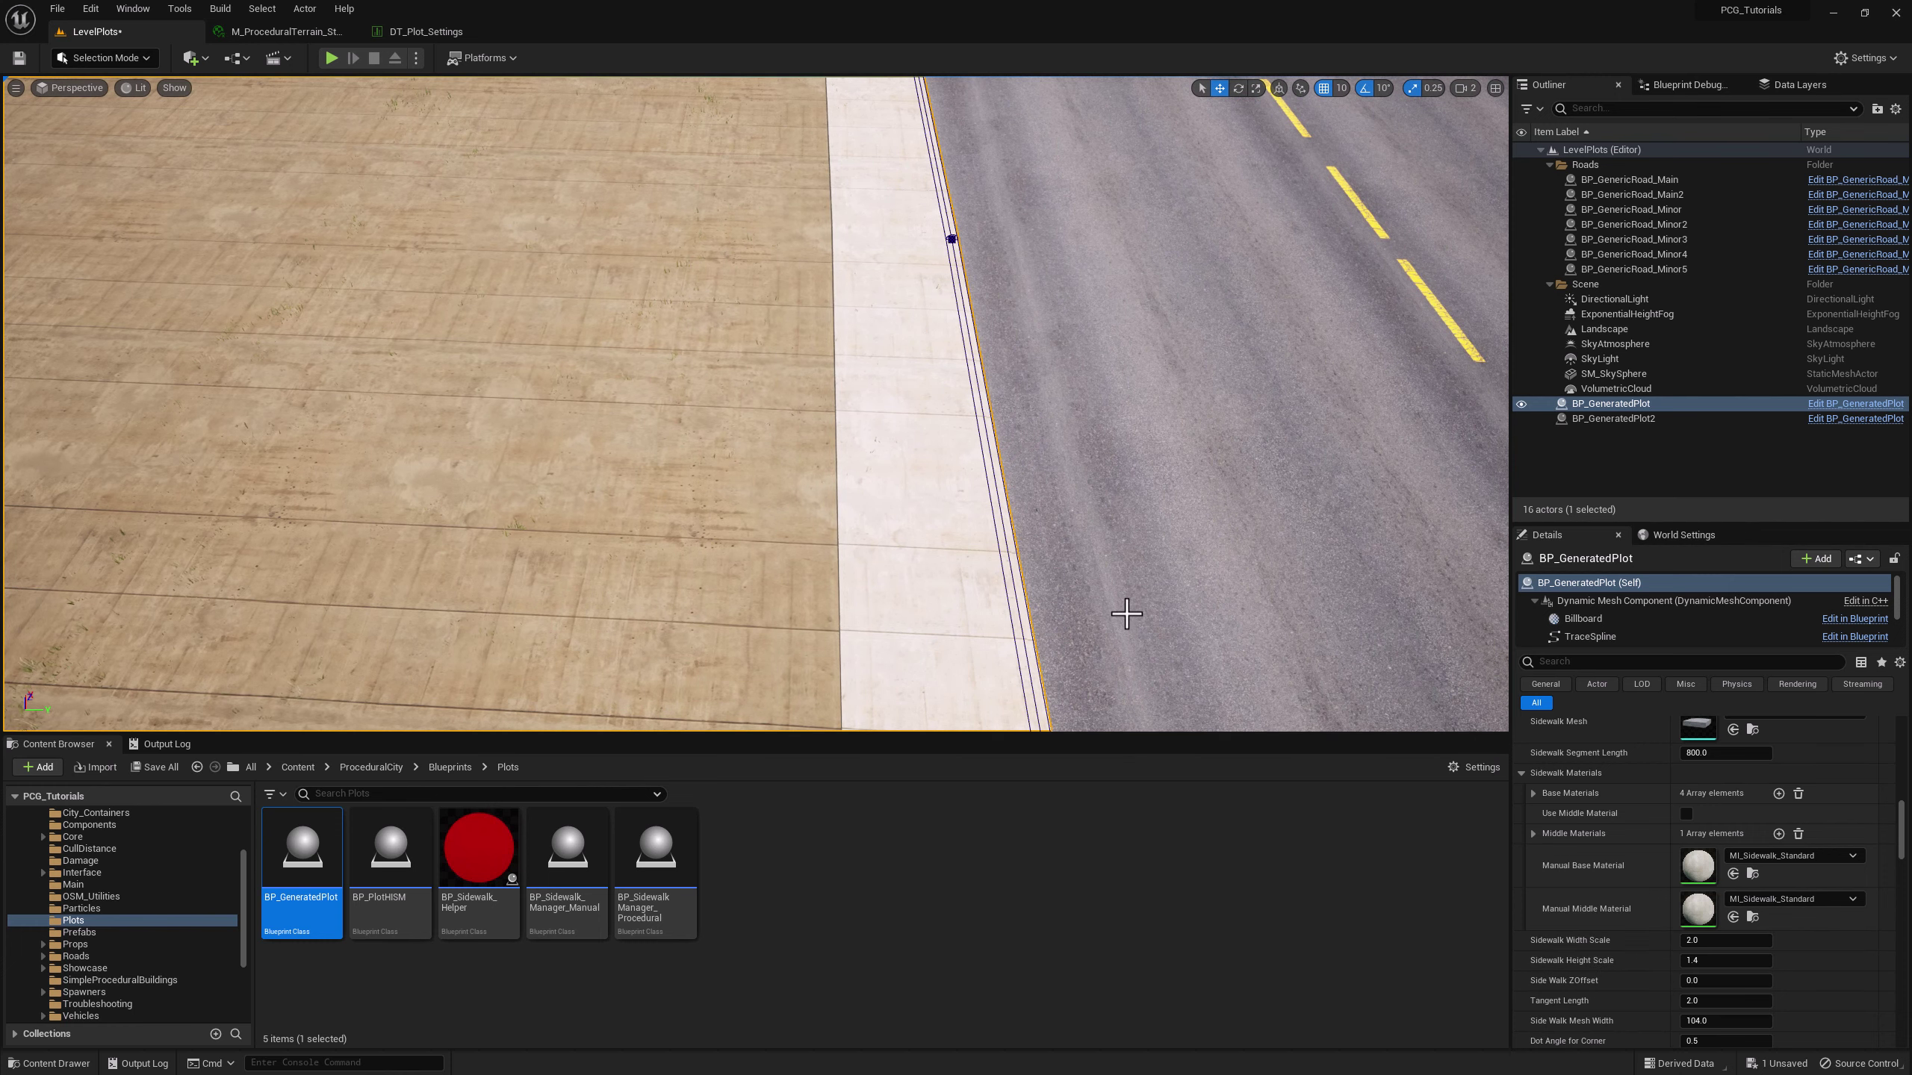
right_click_drag(1126, 614, 1165, 559)
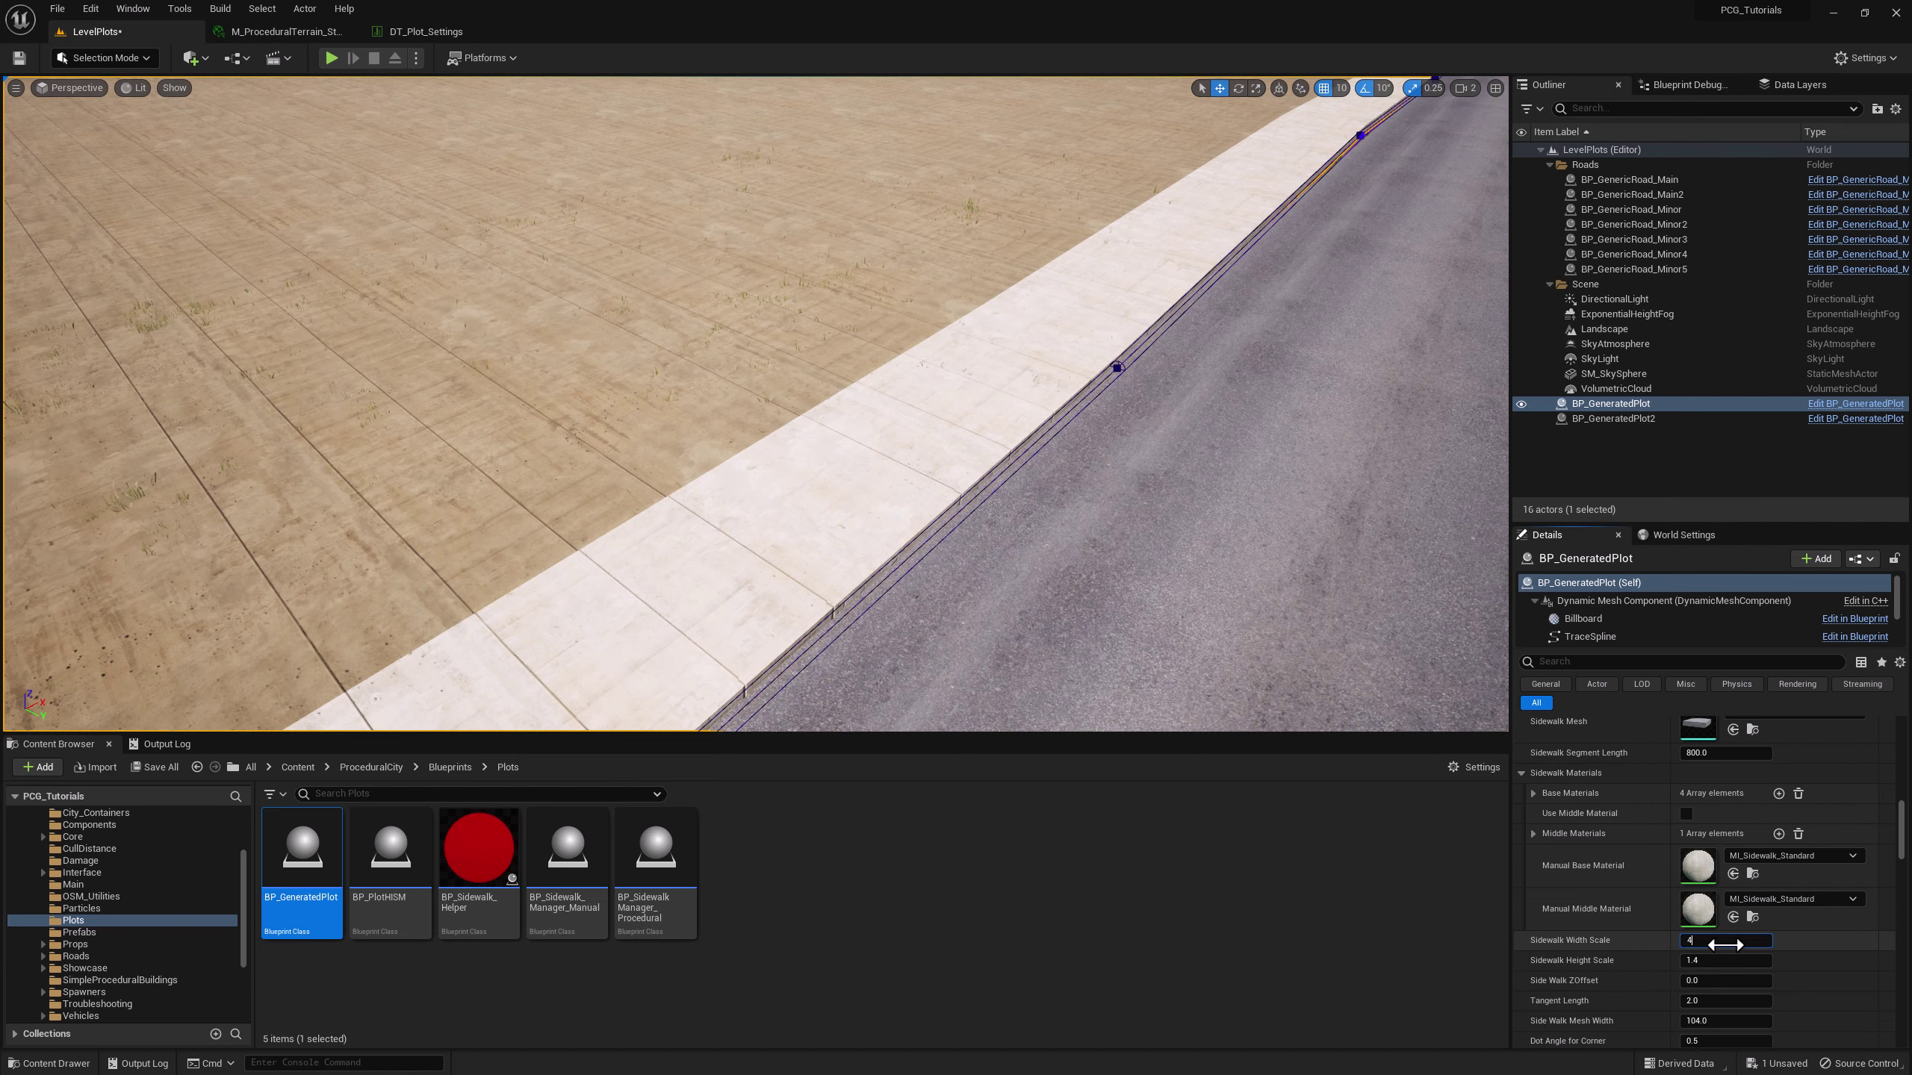
key("Return")
- Regenerate the widened sidewalk by switching Generate Side Walk off and on, and view it at the plot's corner
right_click_drag(1117, 419, 938, 489)
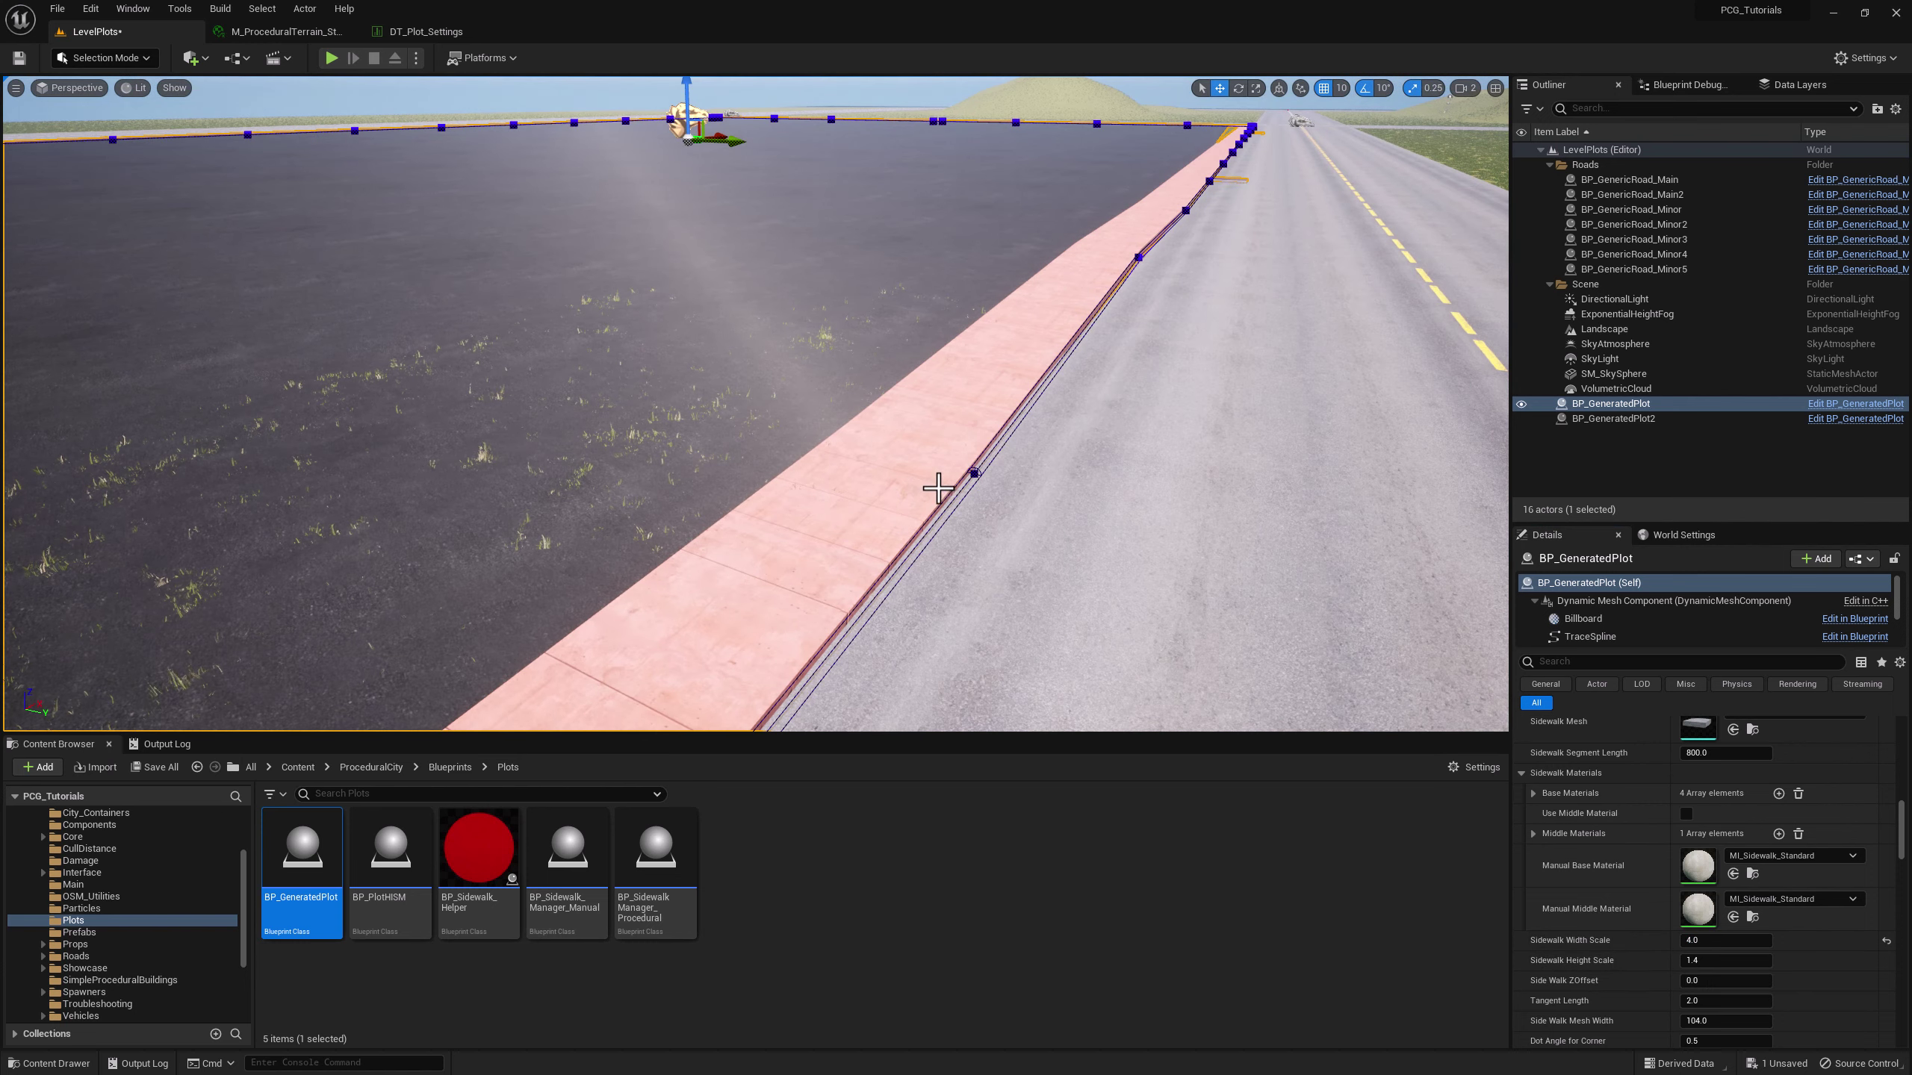
scroll(1703, 837, "up", 3)
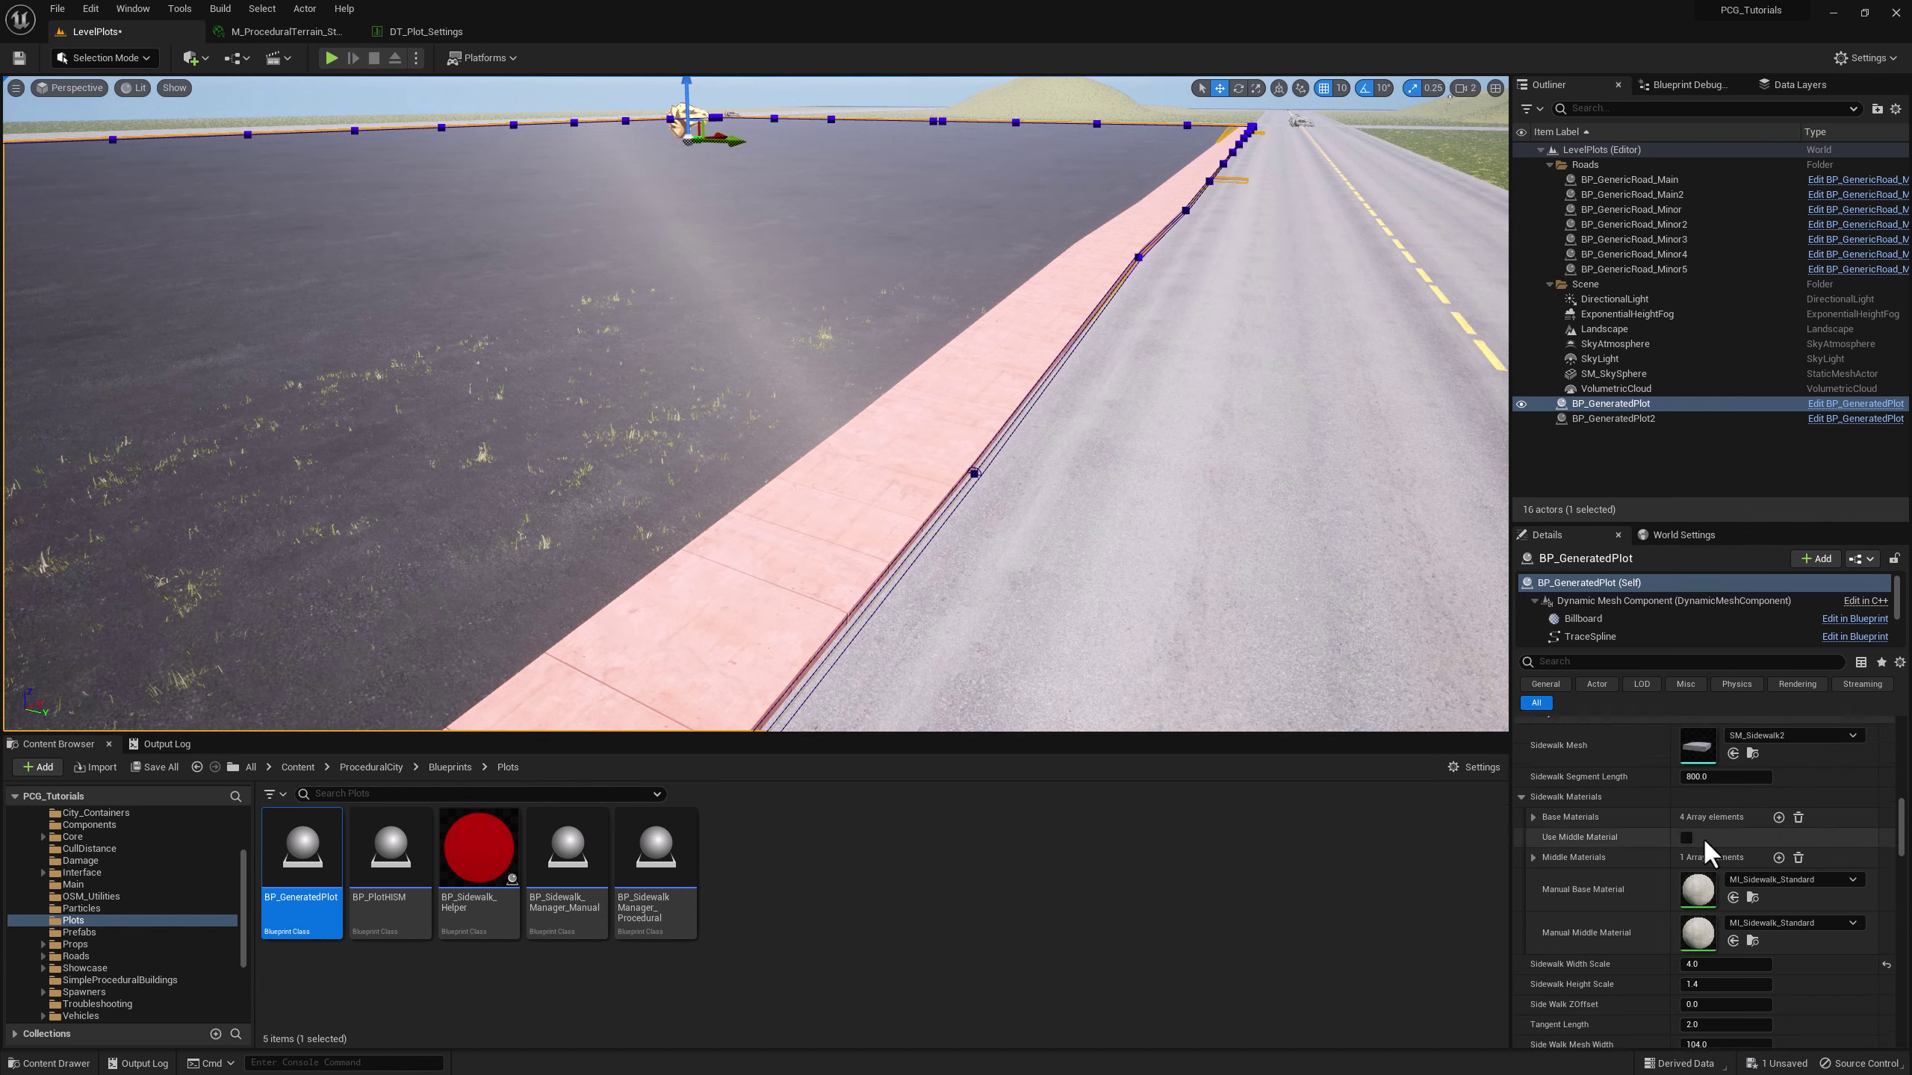
scroll(1705, 866, "up", 8)
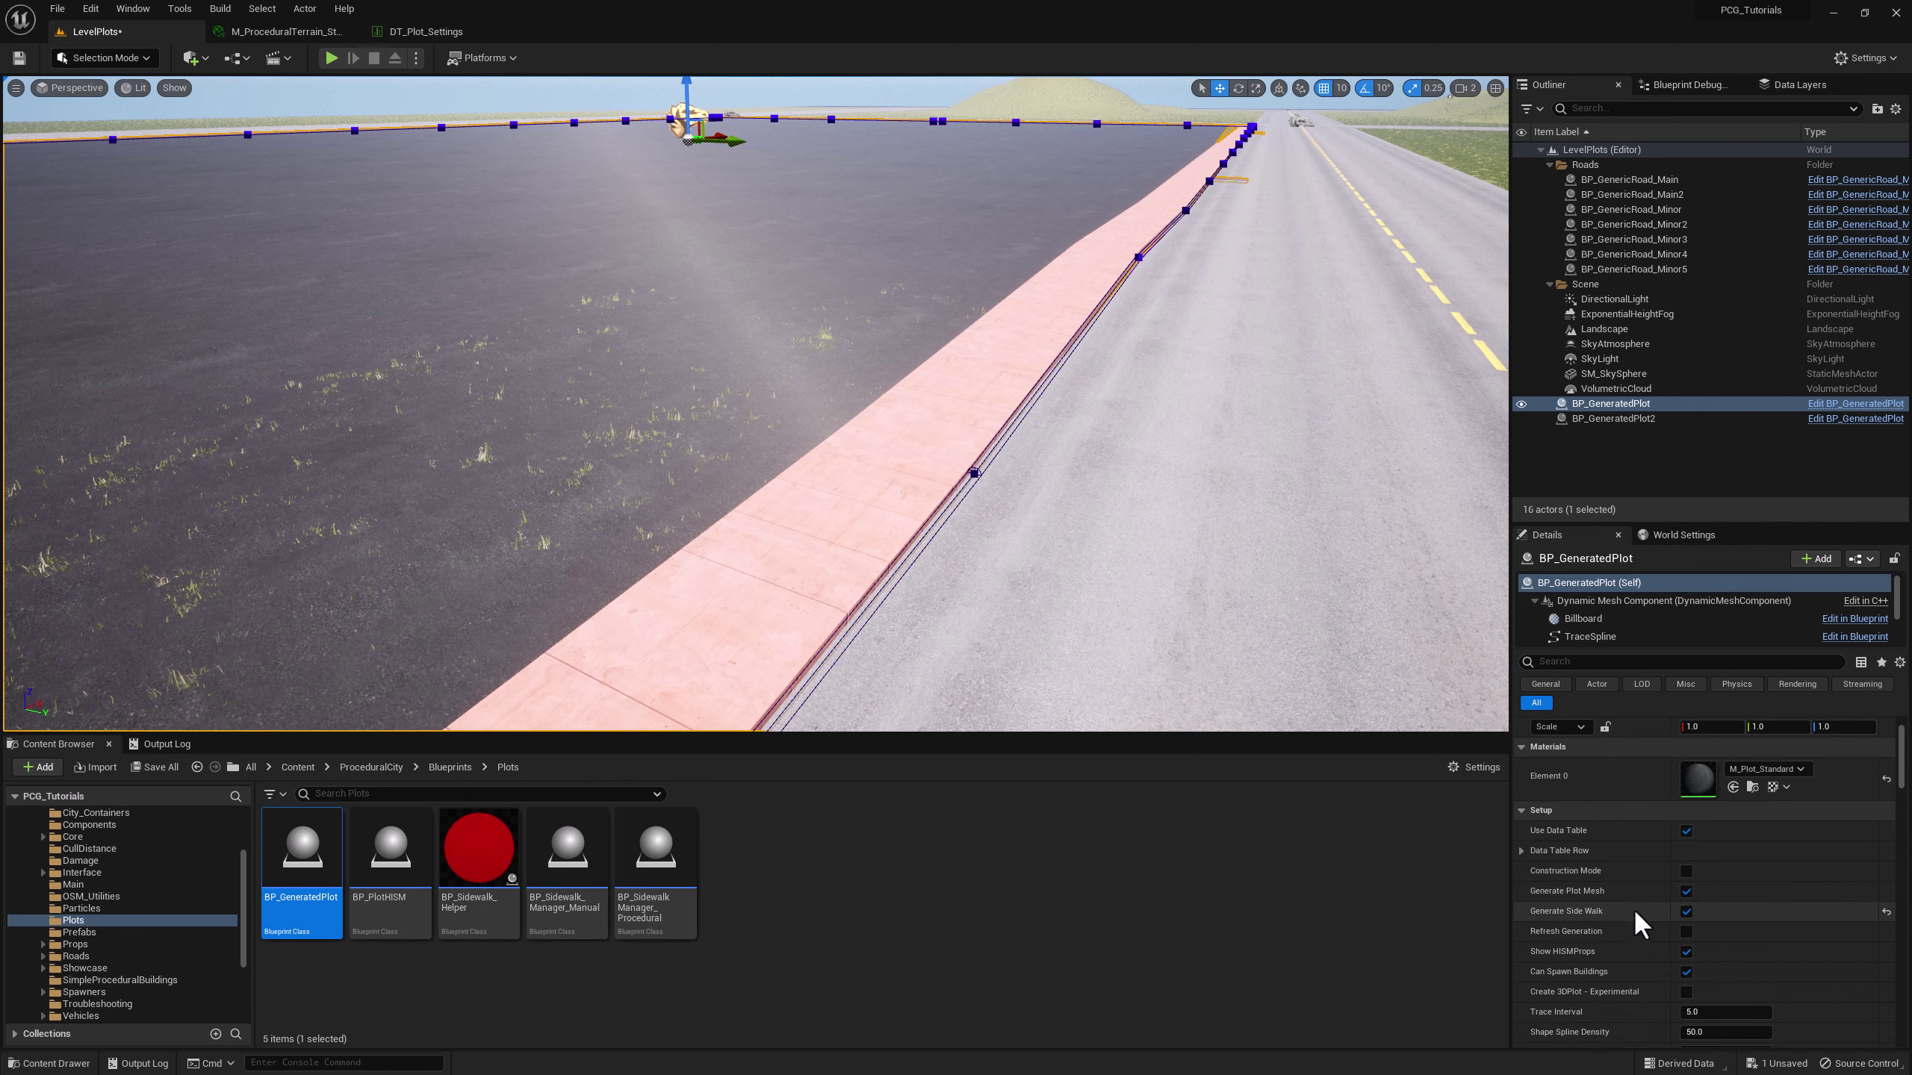
left_click(1690, 914)
left_click(1690, 914)
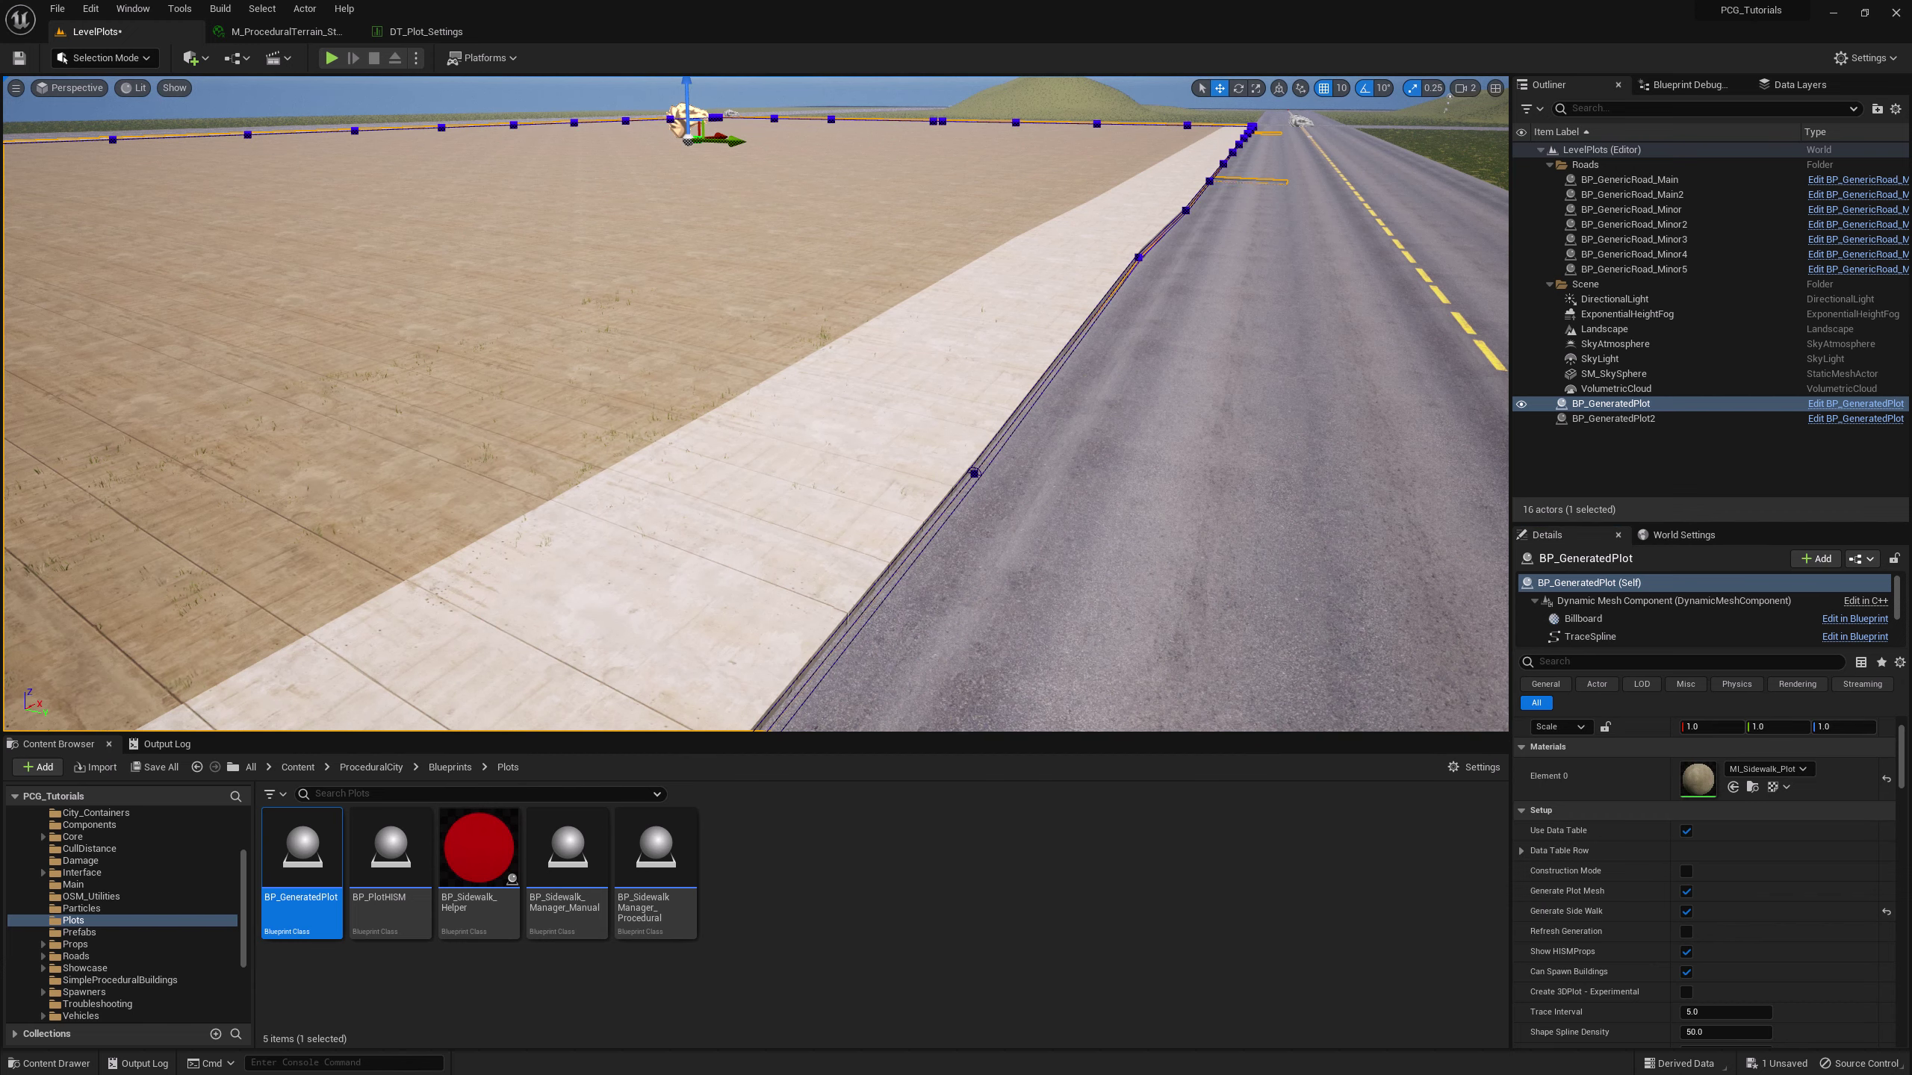
right_click_drag(645, 427, 880, 444)
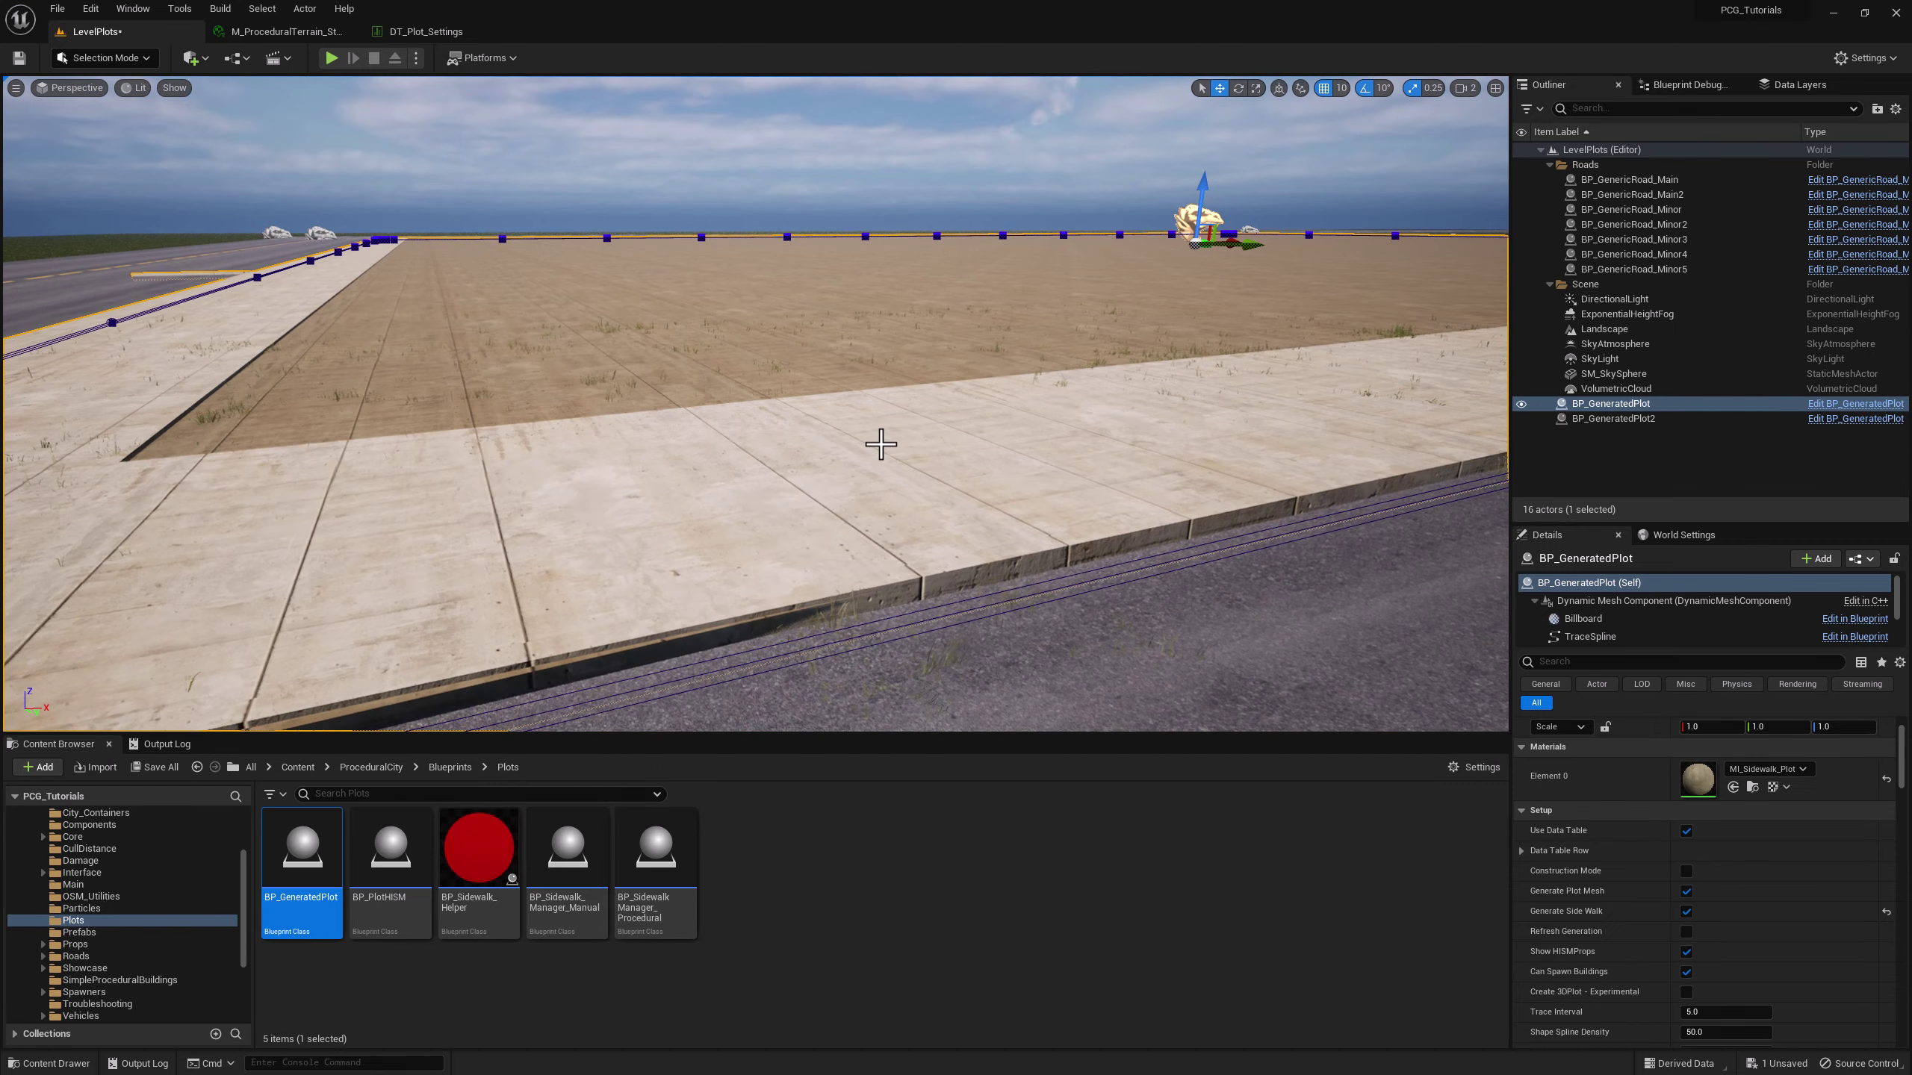
- Set the Sidewalk Height Scale to 3.0 and regenerate the sidewalk through Generate Side Walk
scroll(1626, 730, "down", 10)
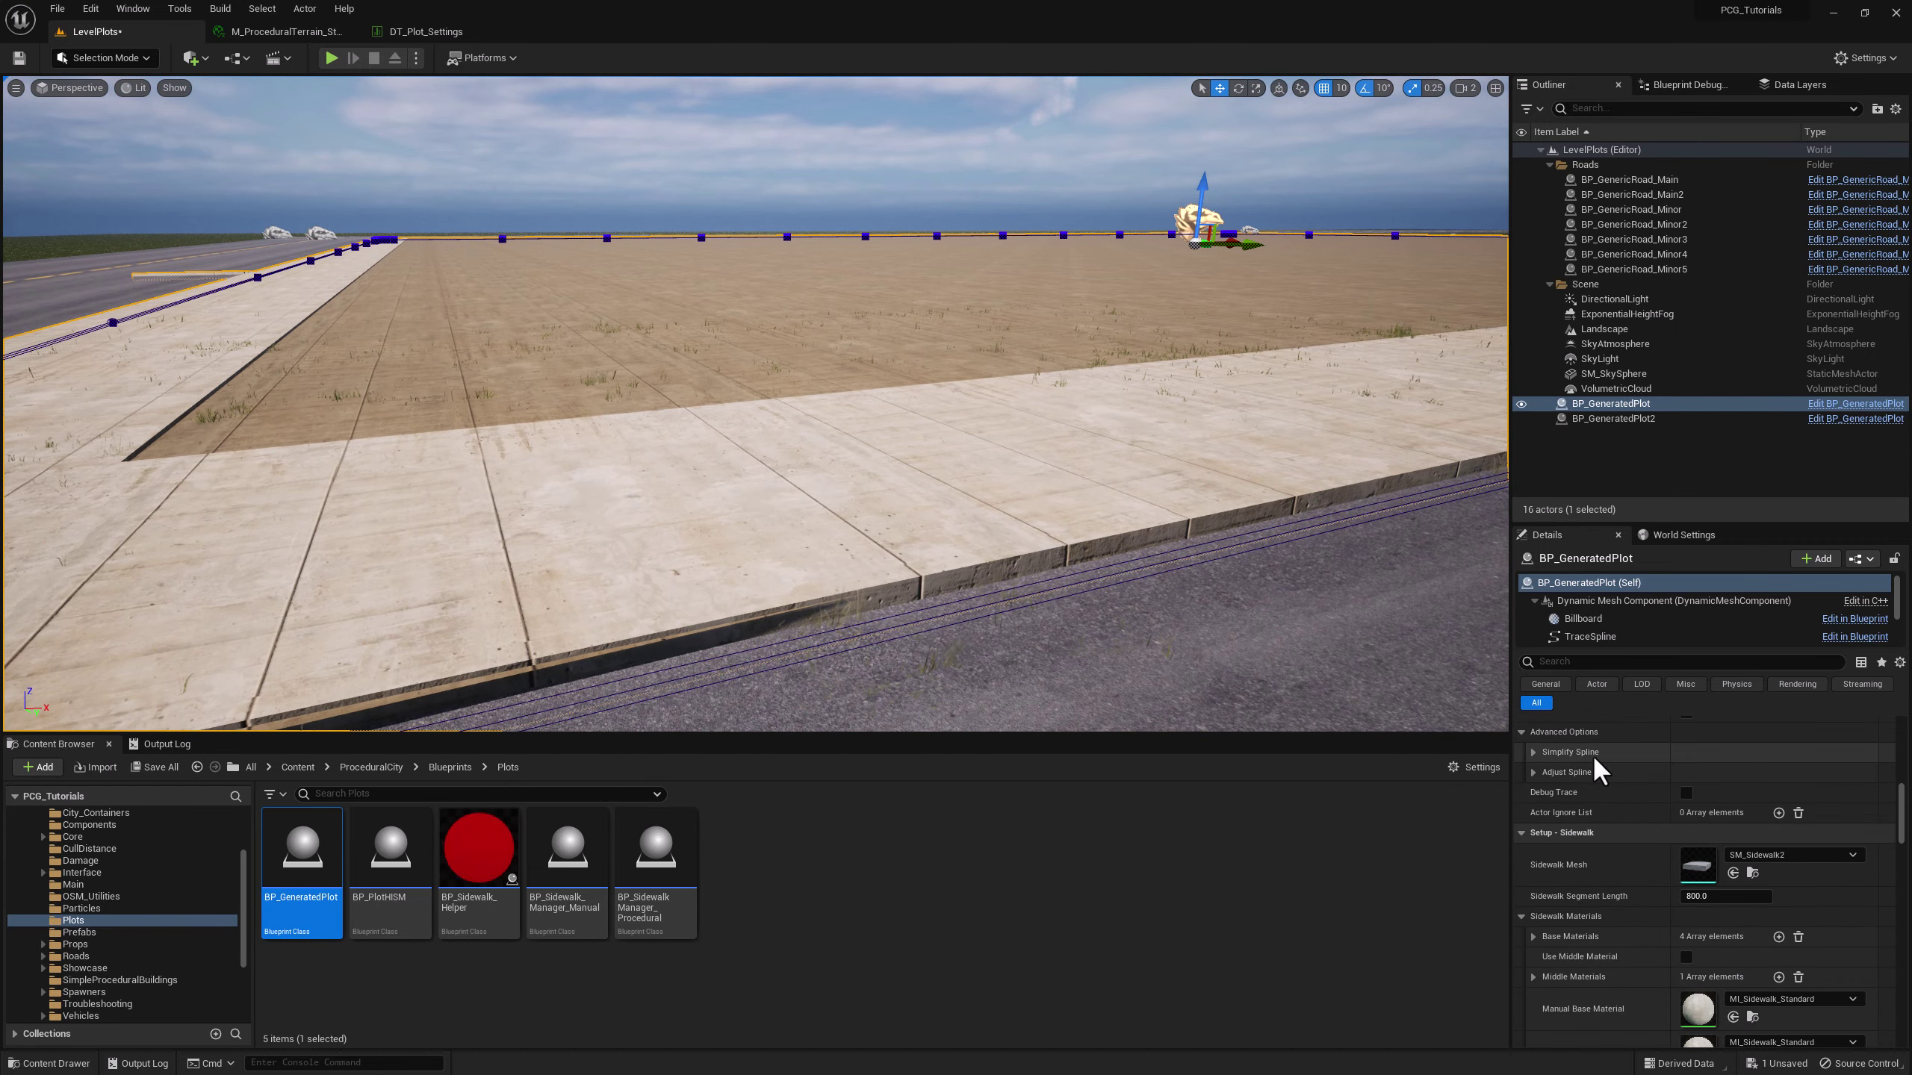
scroll(1597, 798, "down", 2)
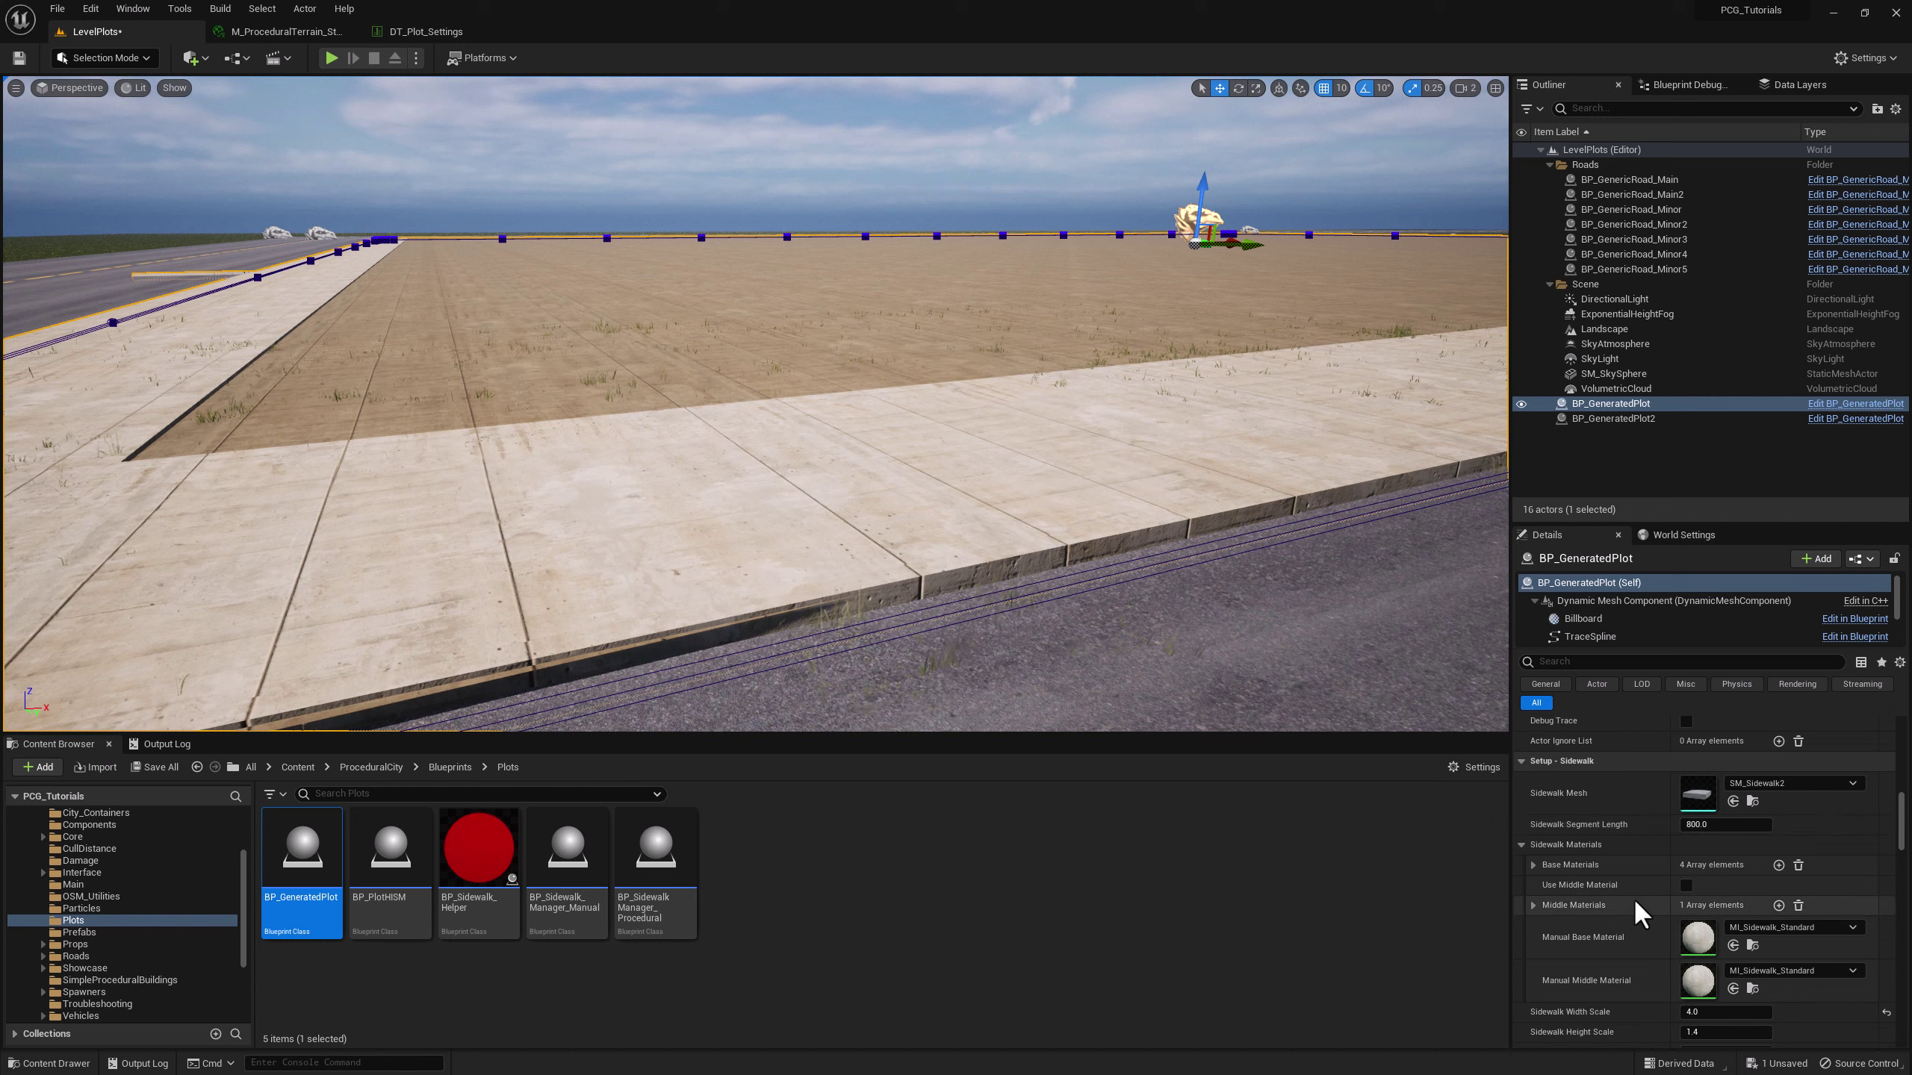
scroll(1699, 972, "down", 3)
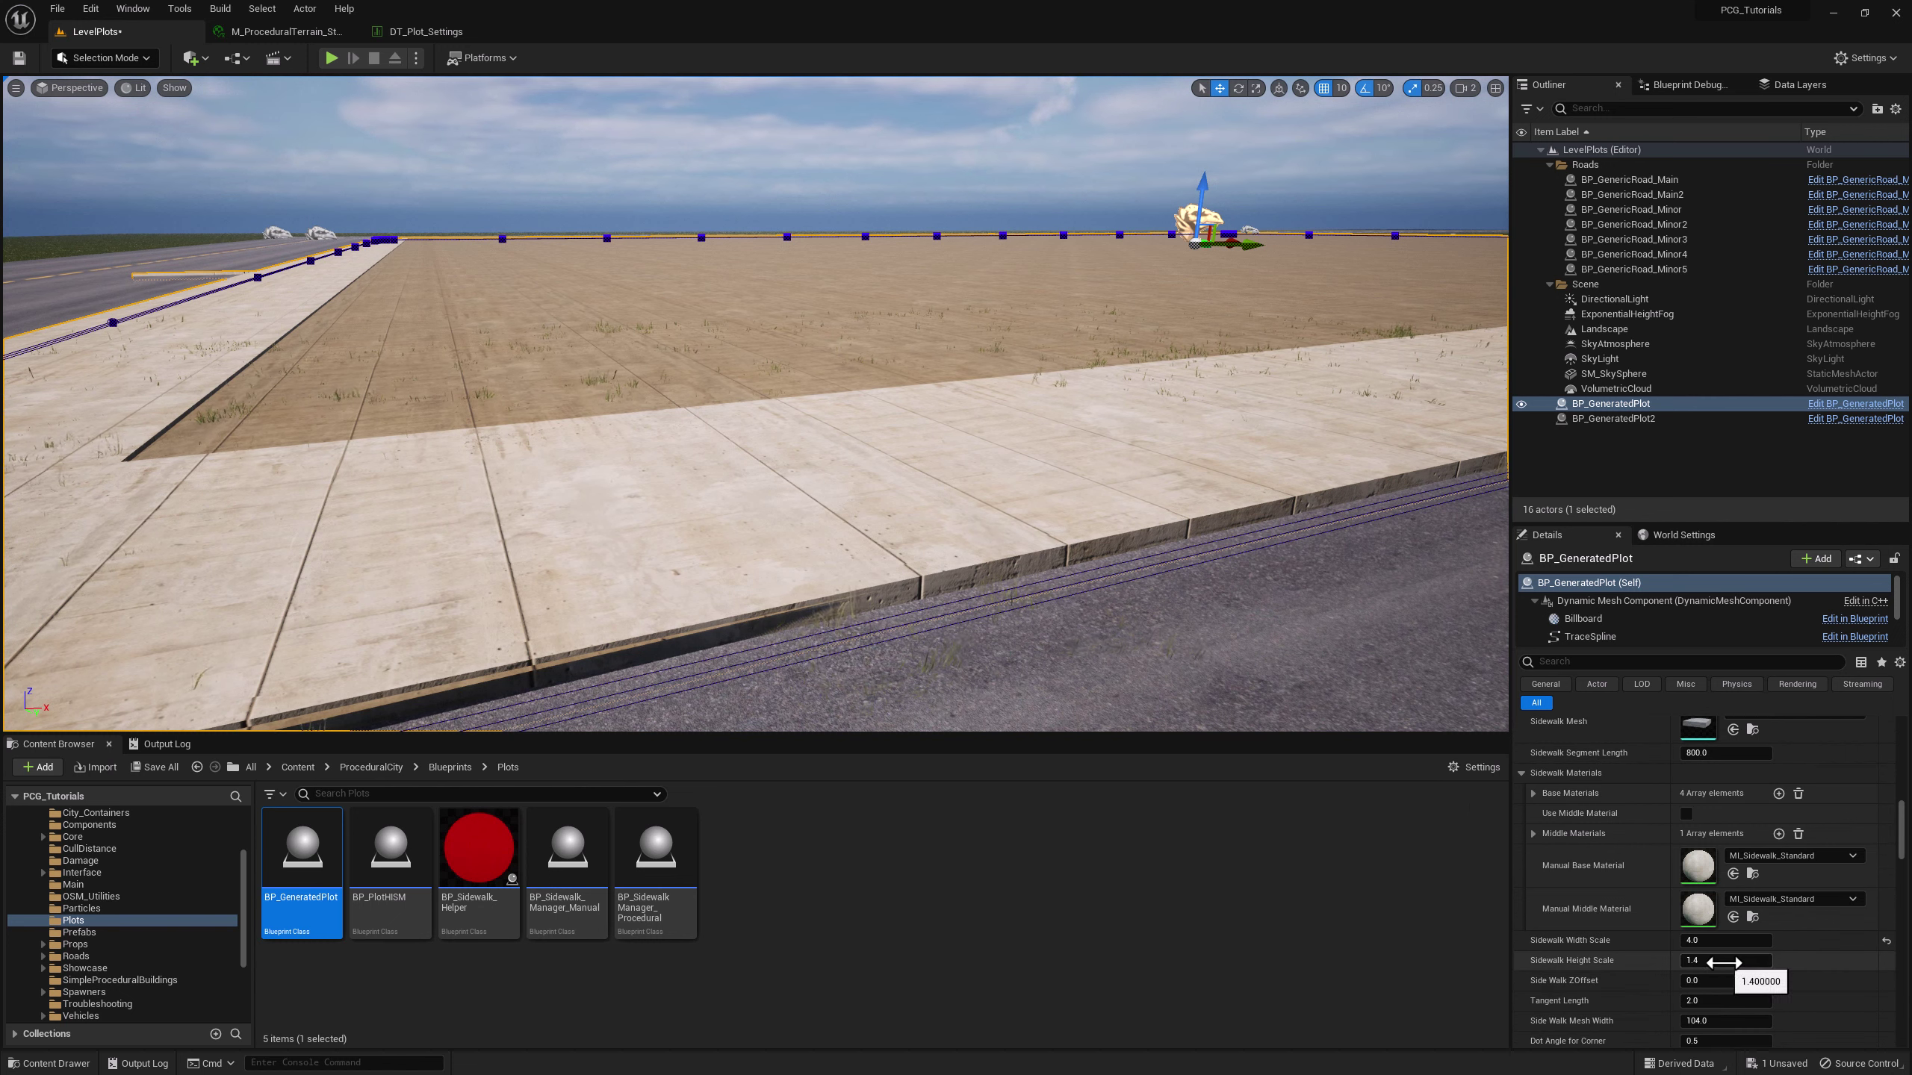
left_click(1723, 963)
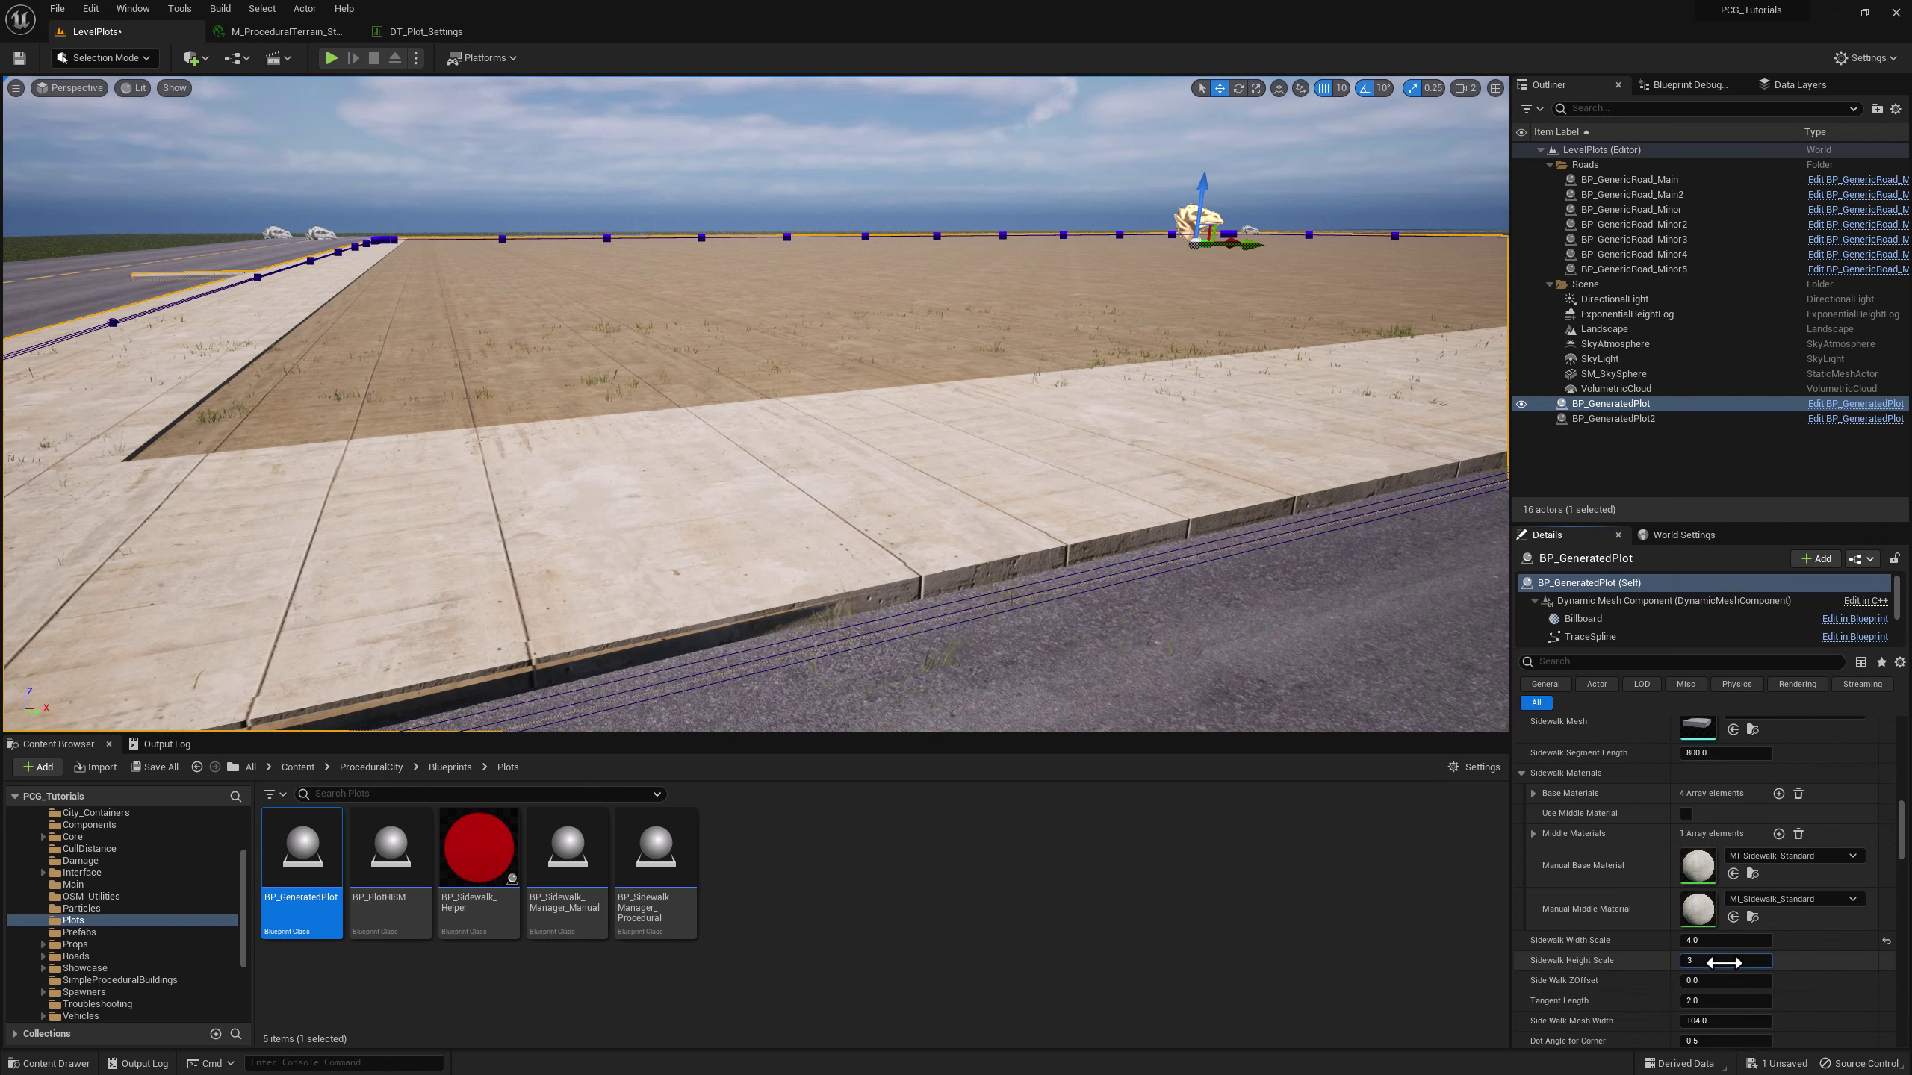
key("Return")
scroll(1729, 859, "up", 12)
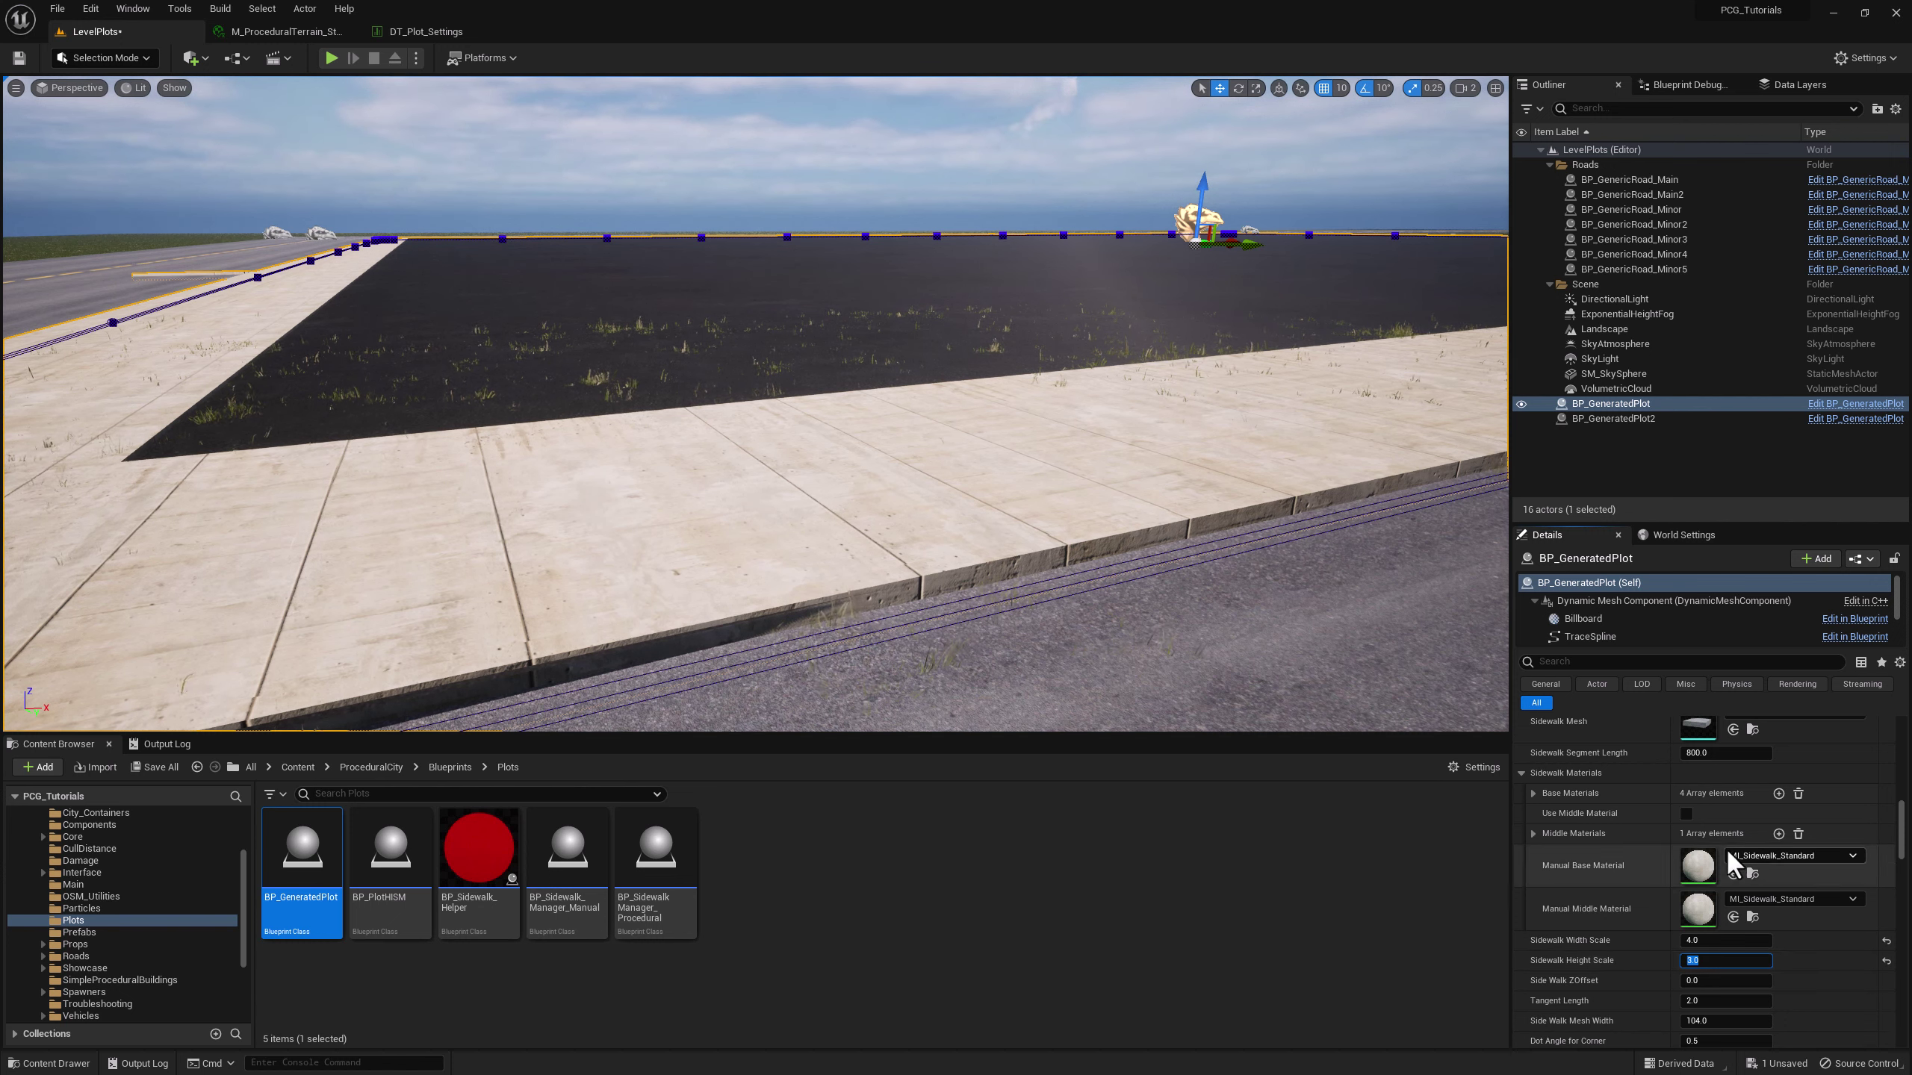
scroll(1733, 874, "up", 12)
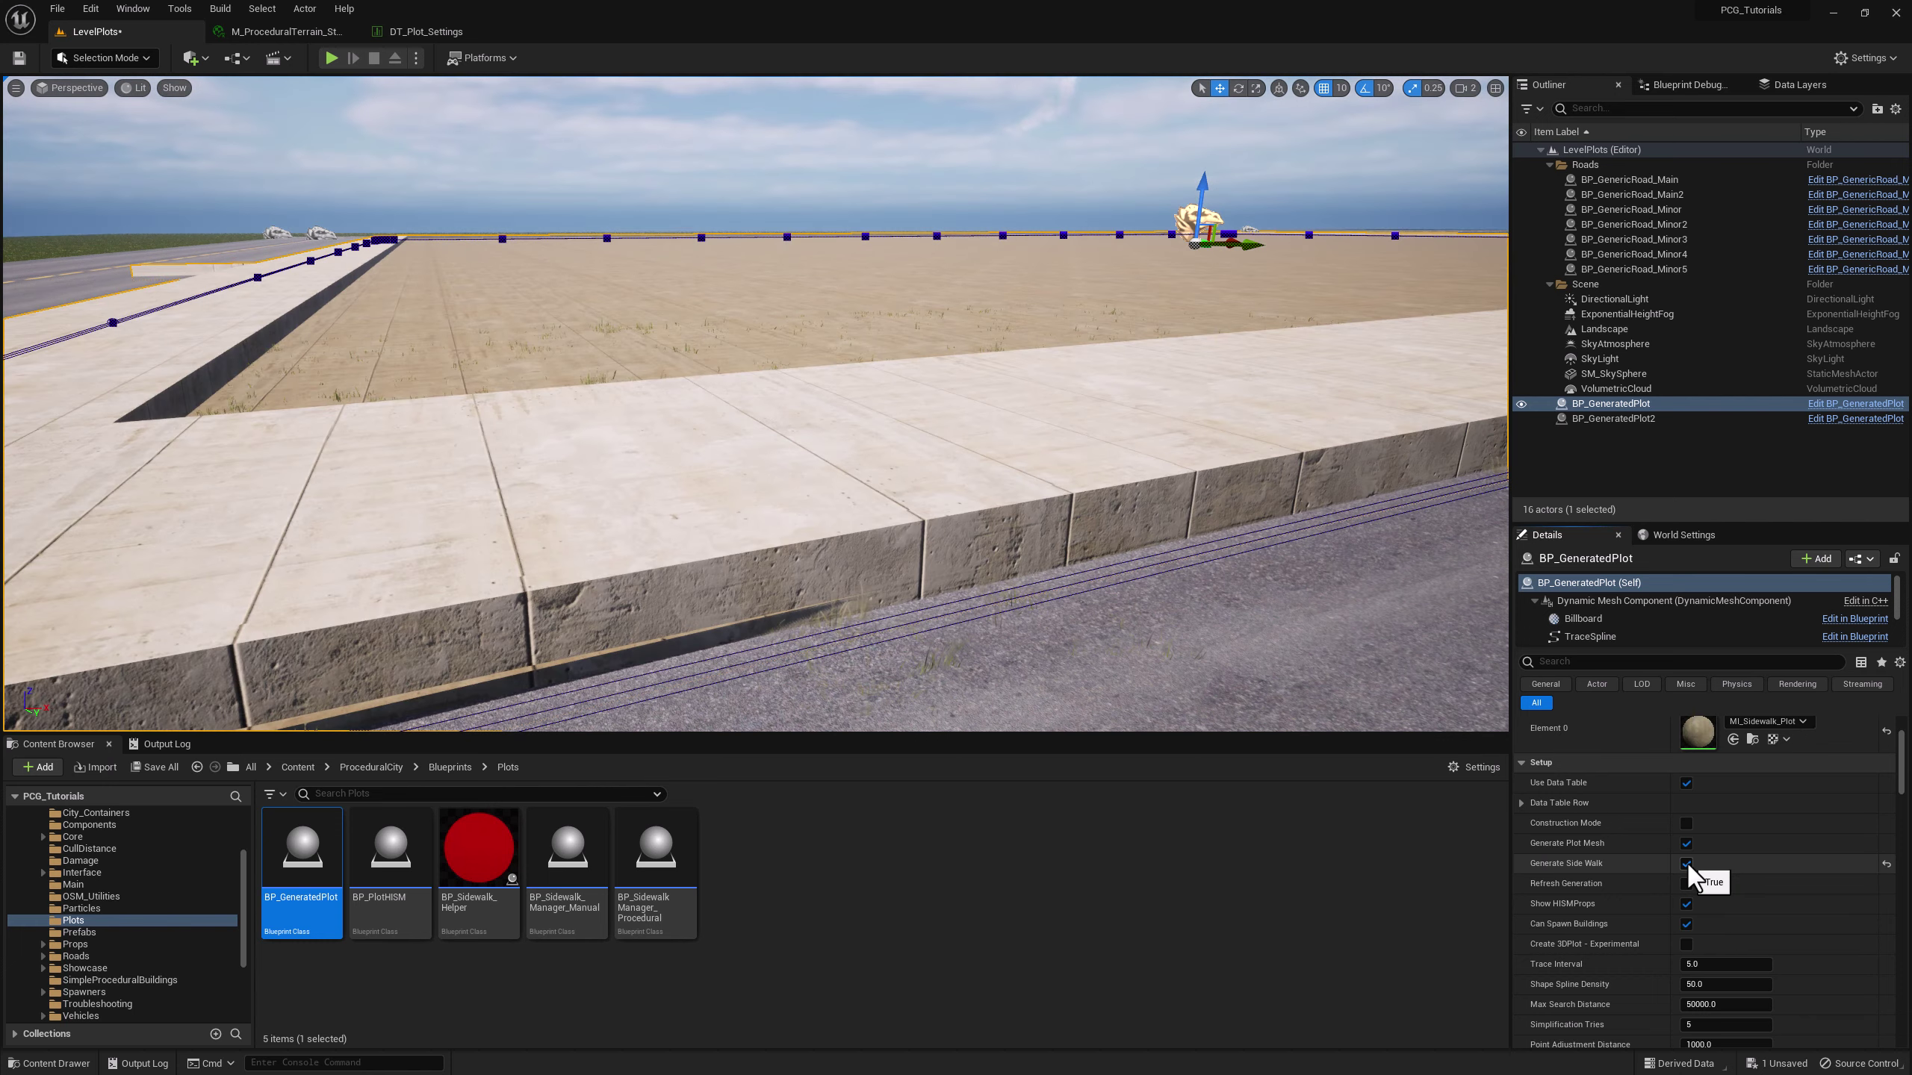
- Inspect the raised sidewalk from inside the plot and review the remaining sidewalk settings, including Dot Angle for Corner
right_click_drag(1040, 527, 1498, 513)
key("w")
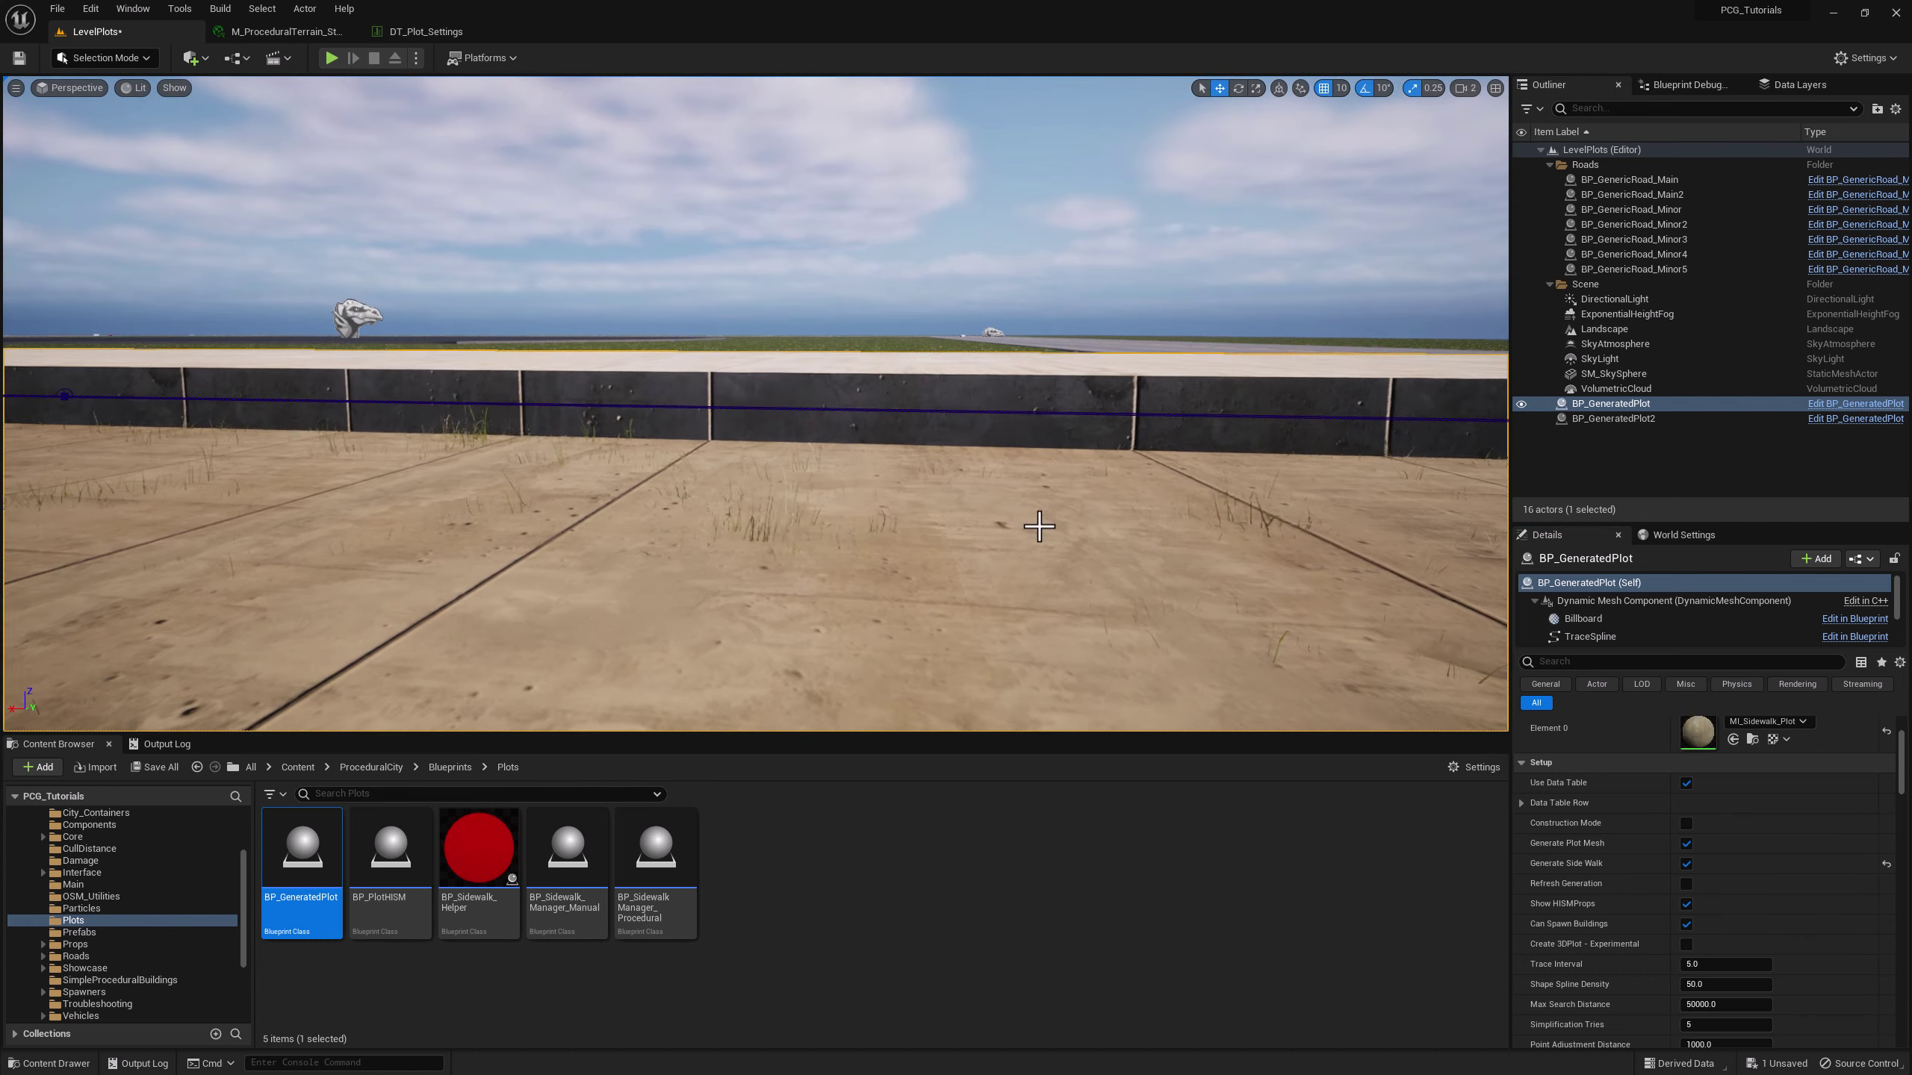
key("Escape")
mouse_move(973, 542)
right_mouse_down()
mouse_move(752, 512)
mouse_move(528, 543)
mouse_move(467, 617)
mouse_move(973, 534)
right_mouse_up()
left_click(973, 534)
scroll(1727, 842, "down", 8)
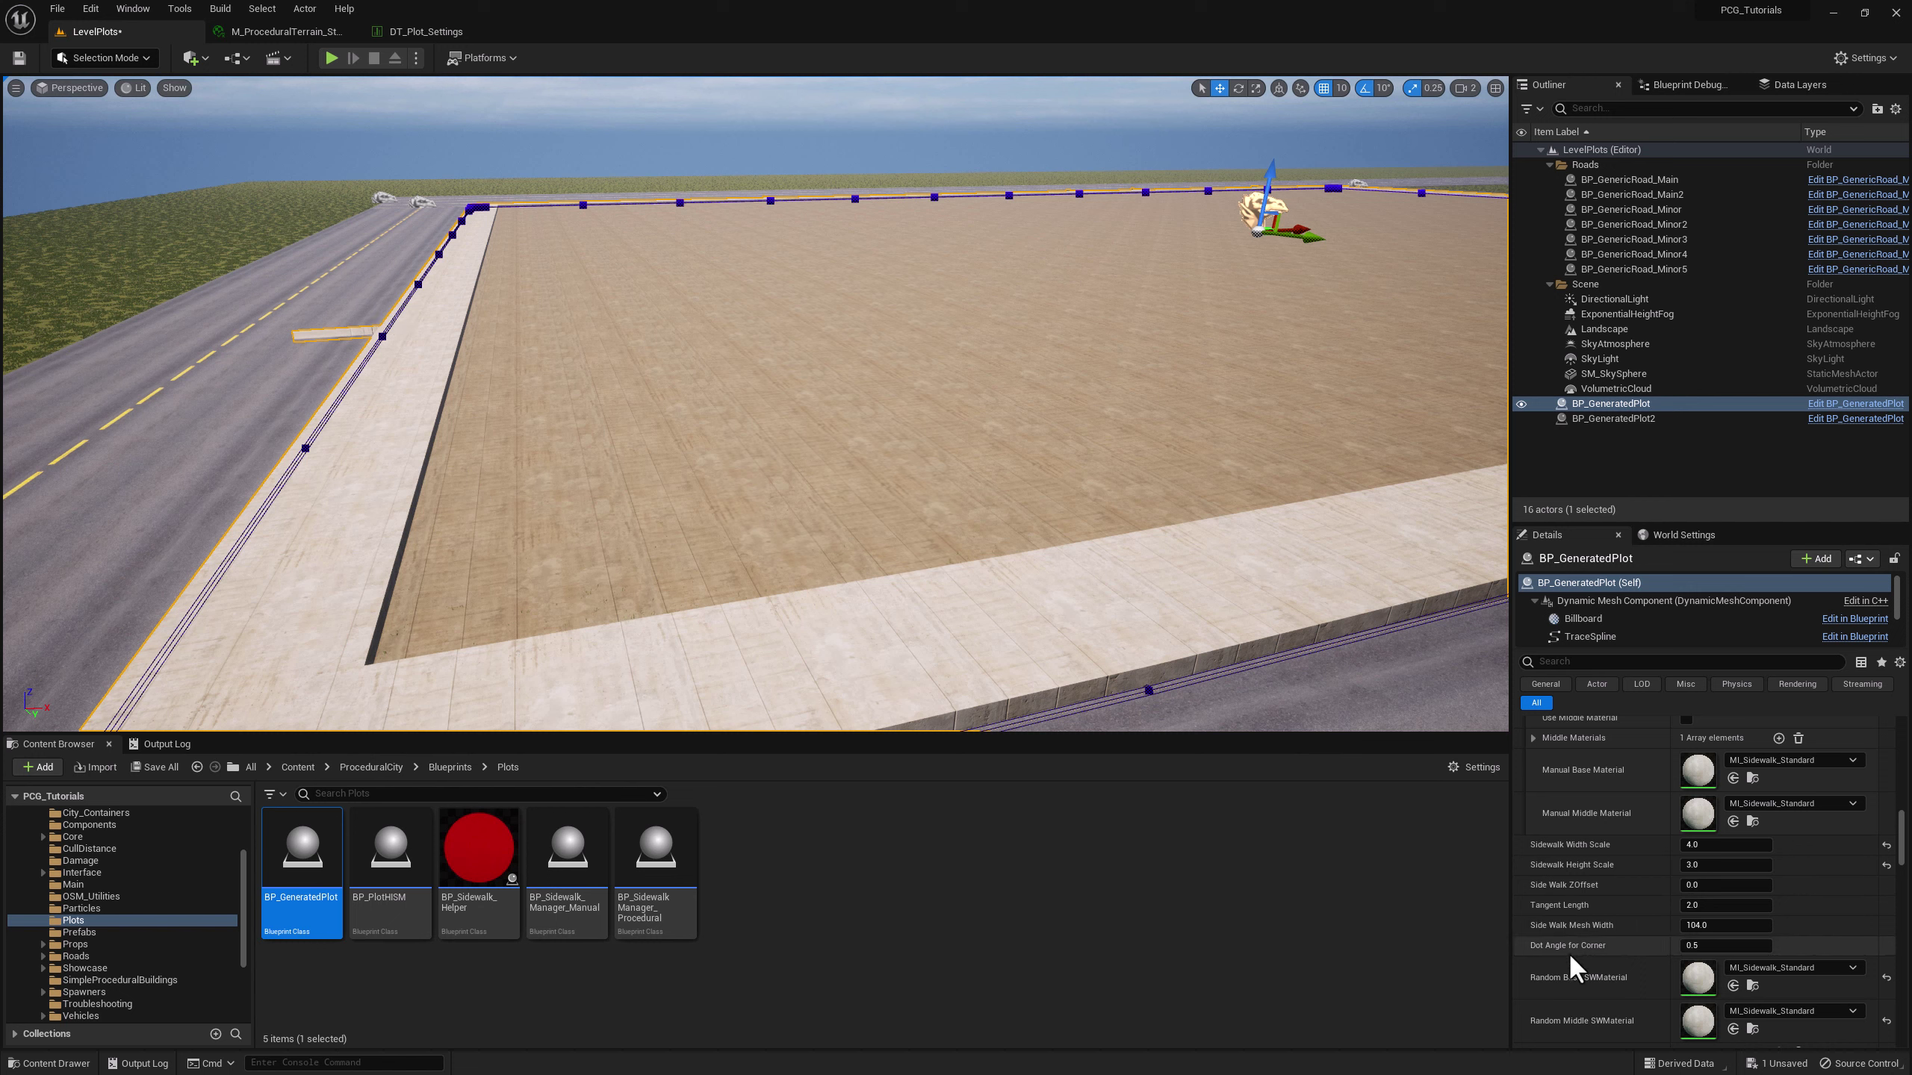
scroll(1573, 968, "down", 1)
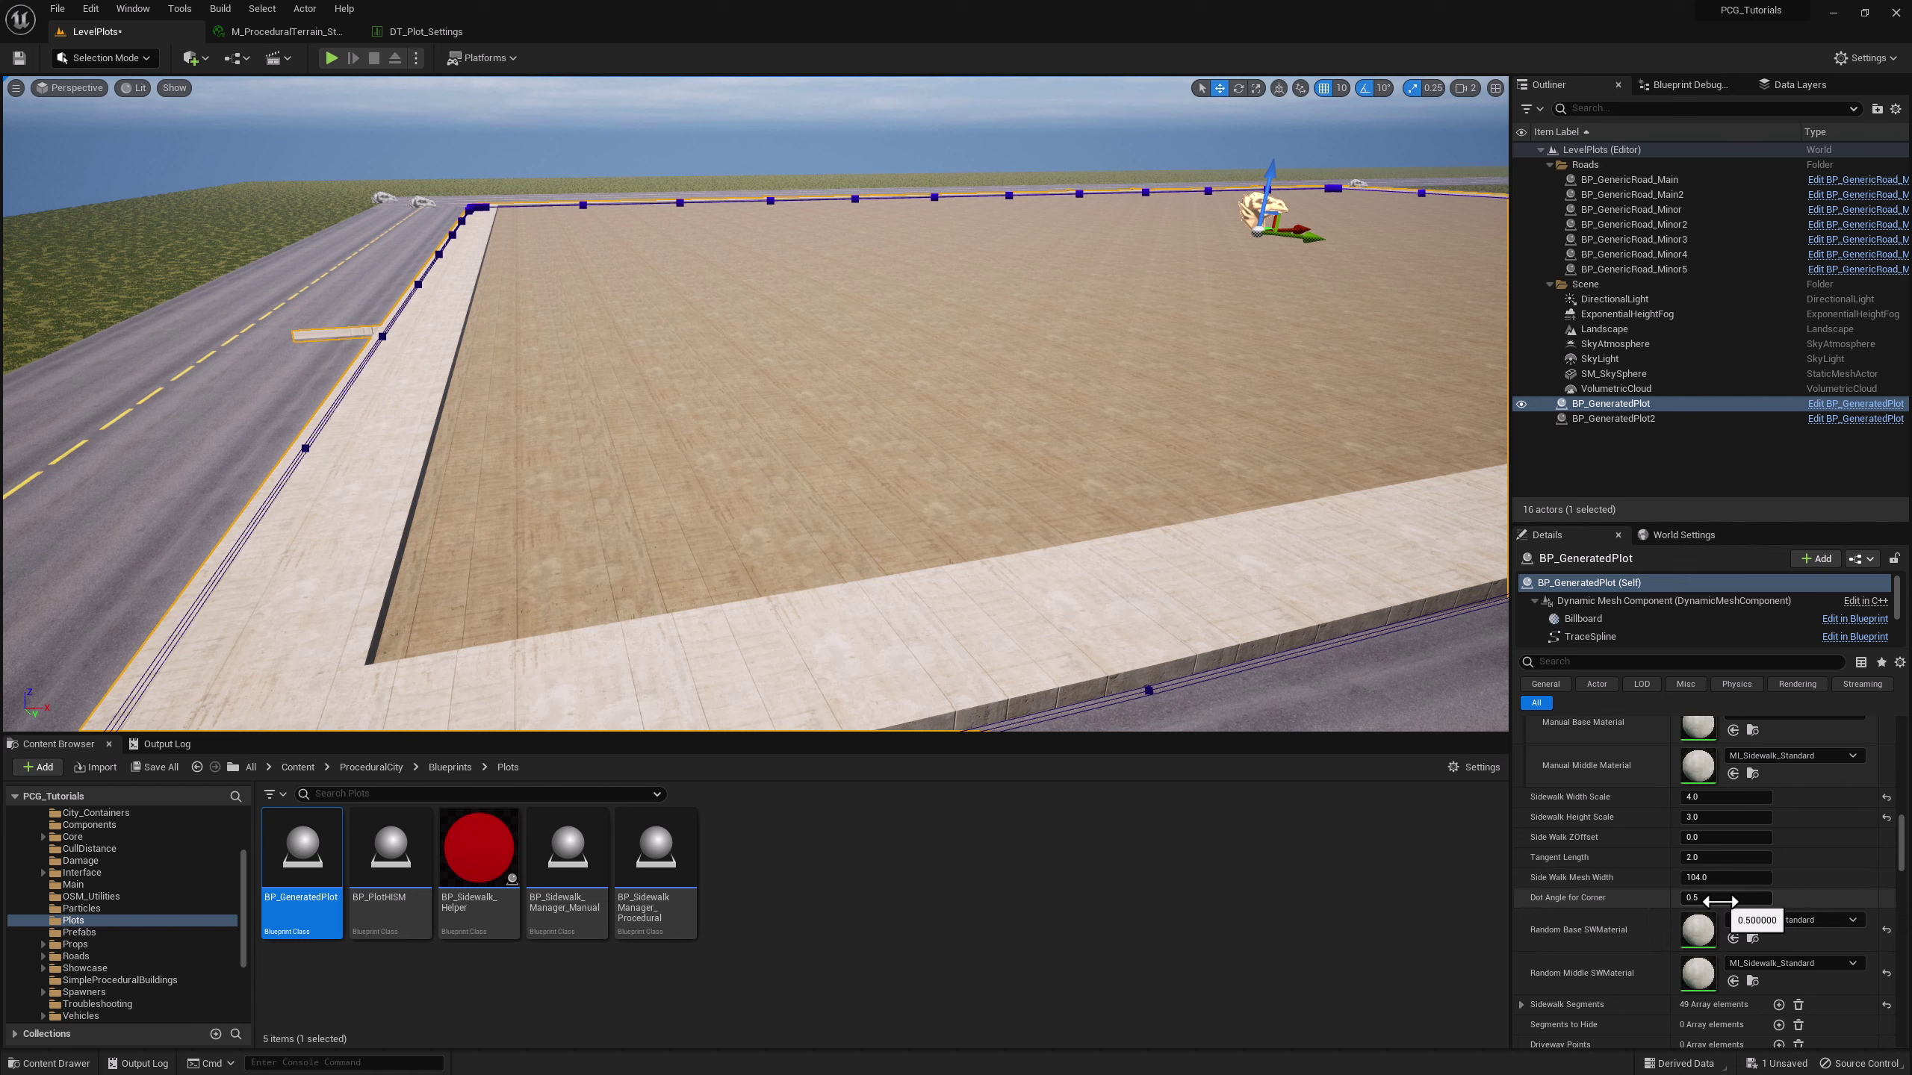
scroll(1720, 901, "down", 4)
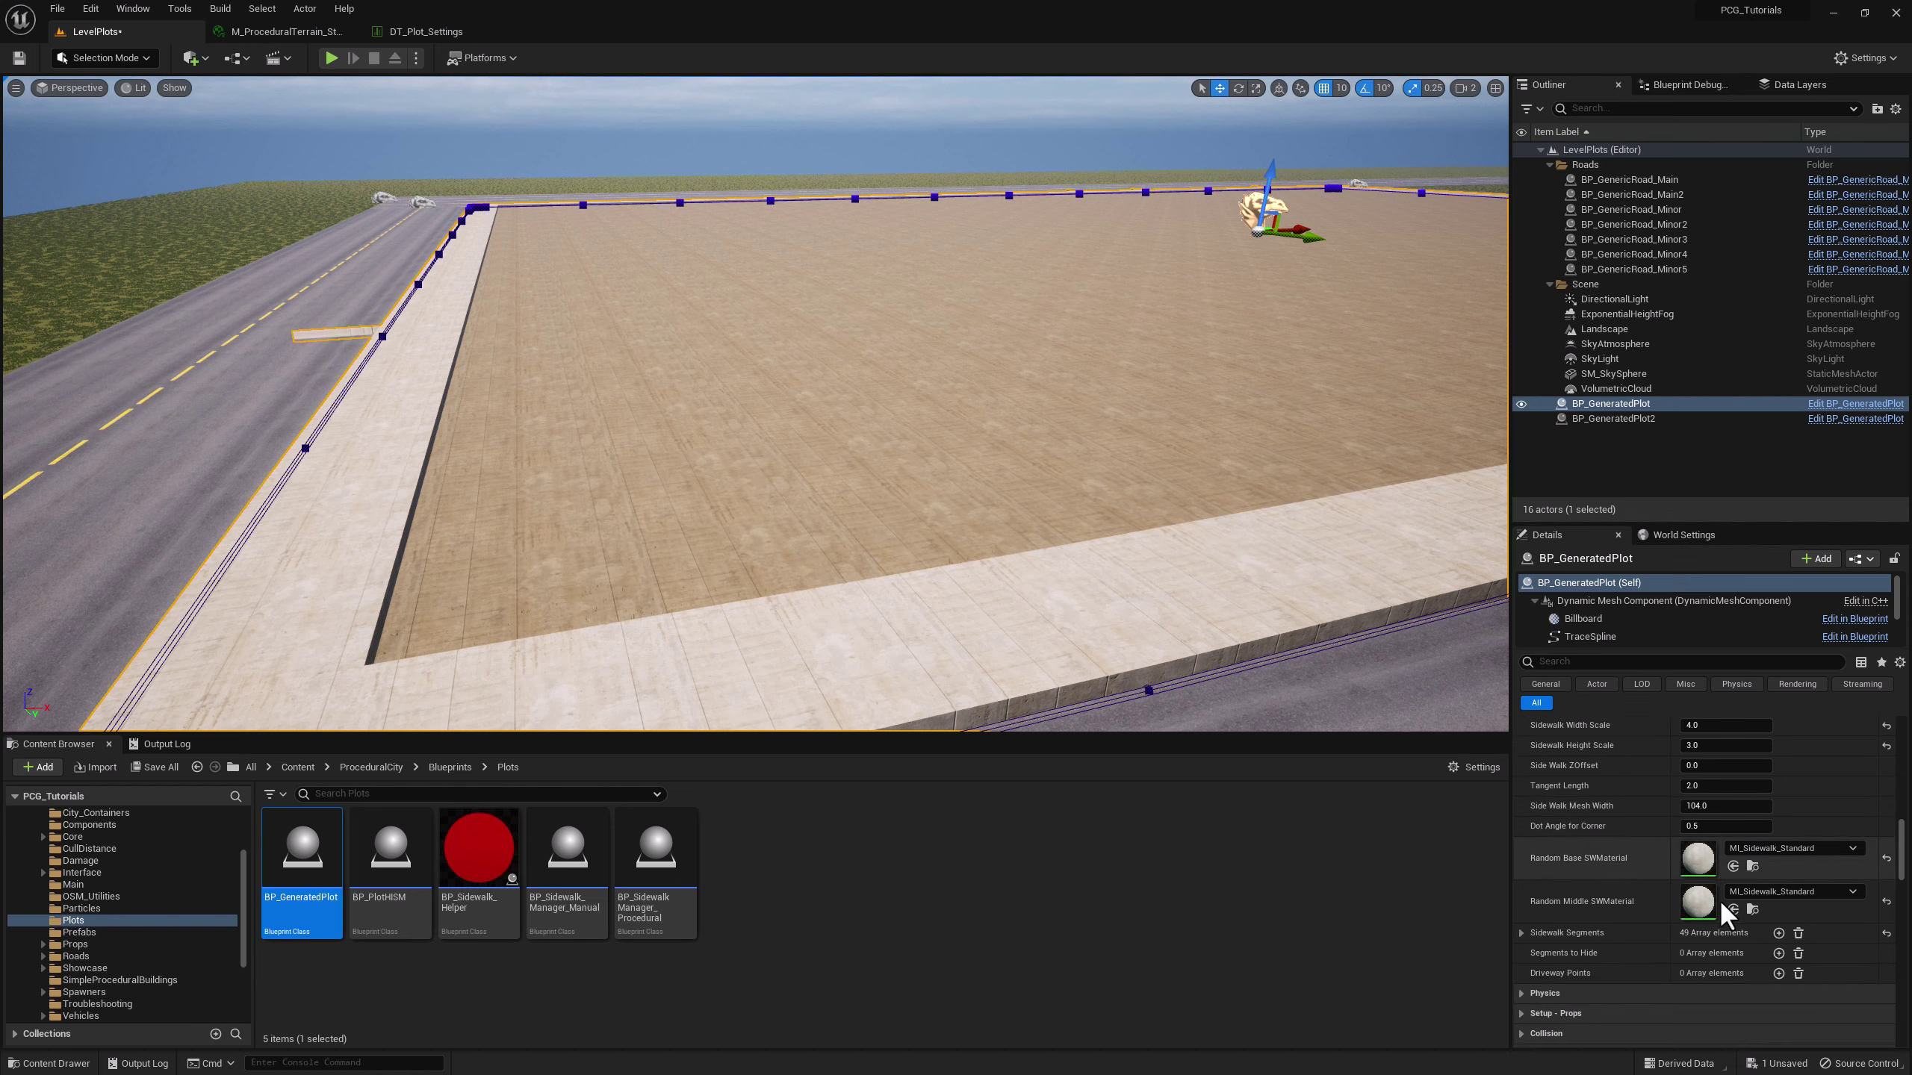
- Expand the Sidewalk Segments array and its Index [0] entry to check the per-segment mesh, material, scale and offset settings
right_click_drag(948, 444, 933, 527)
scroll(947, 445, "down", 3)
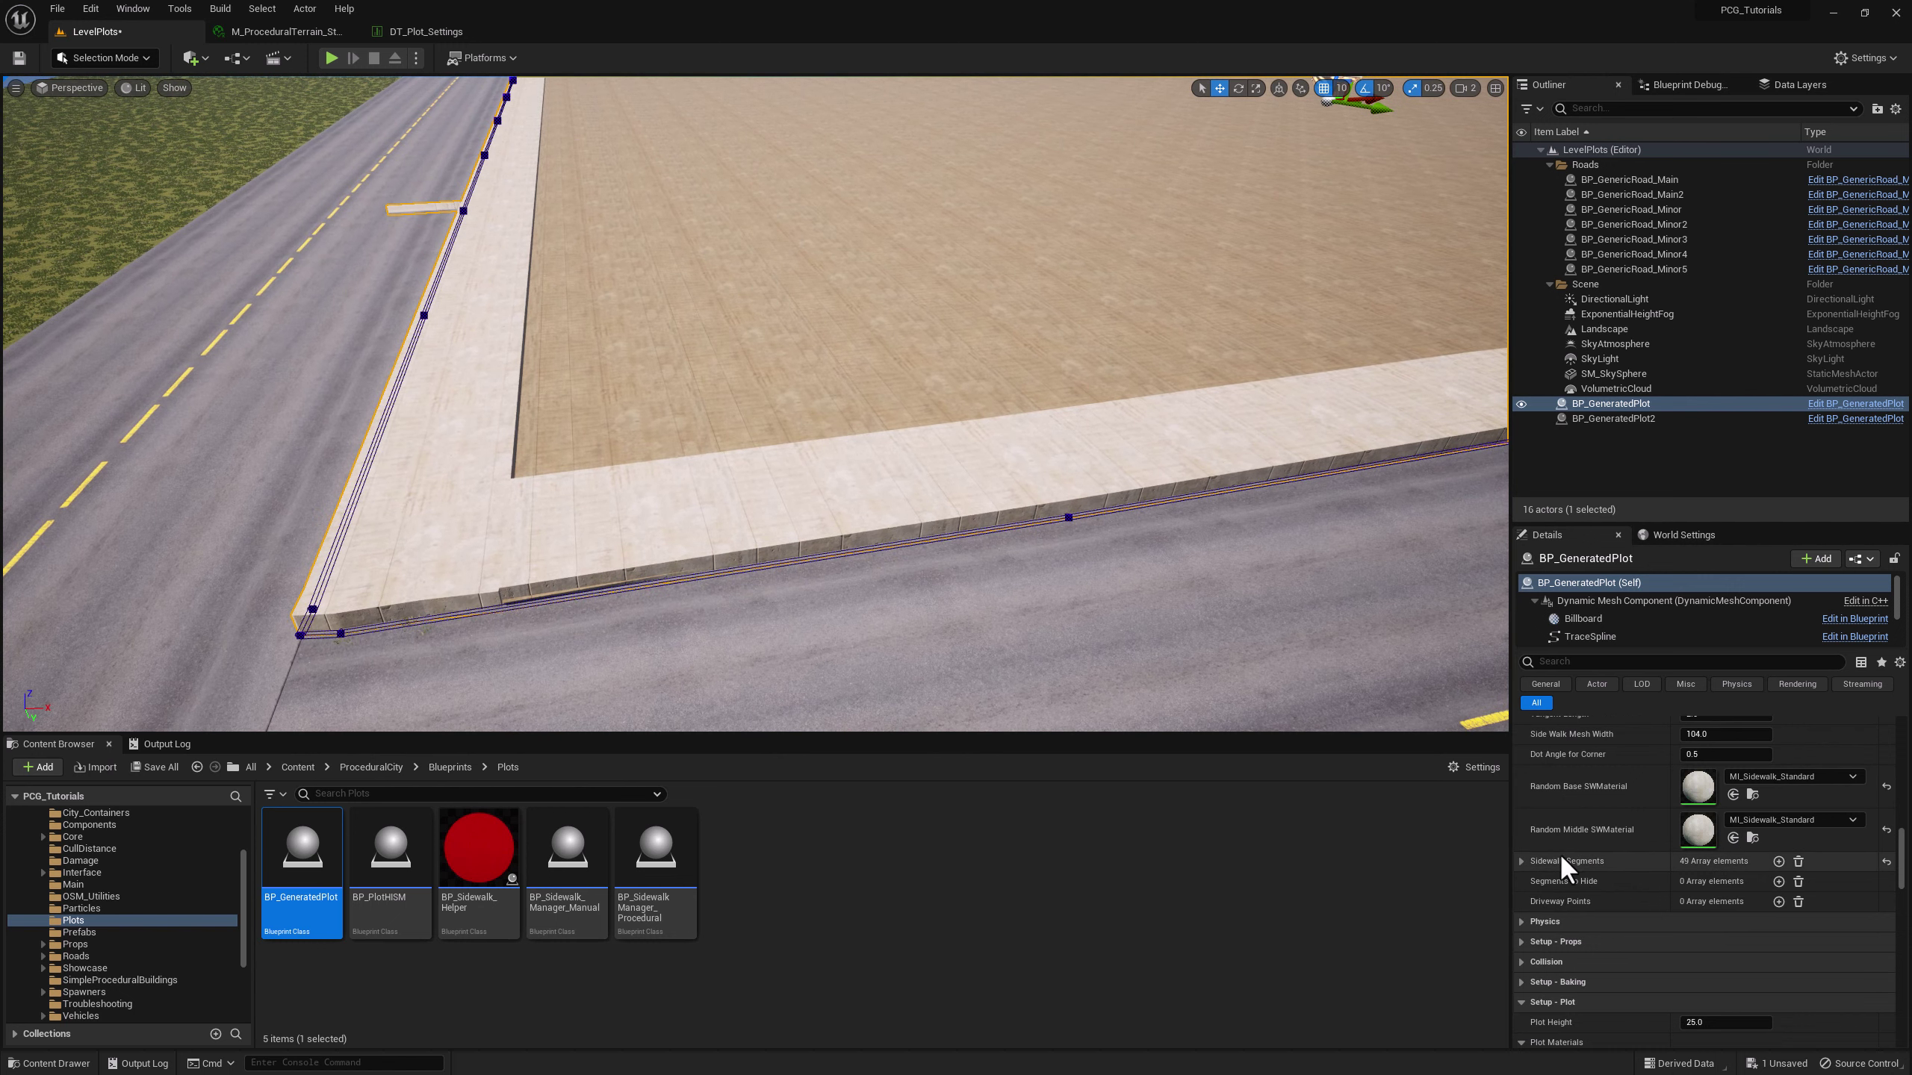
left_click(1520, 861)
scroll(1714, 888, "down", 3)
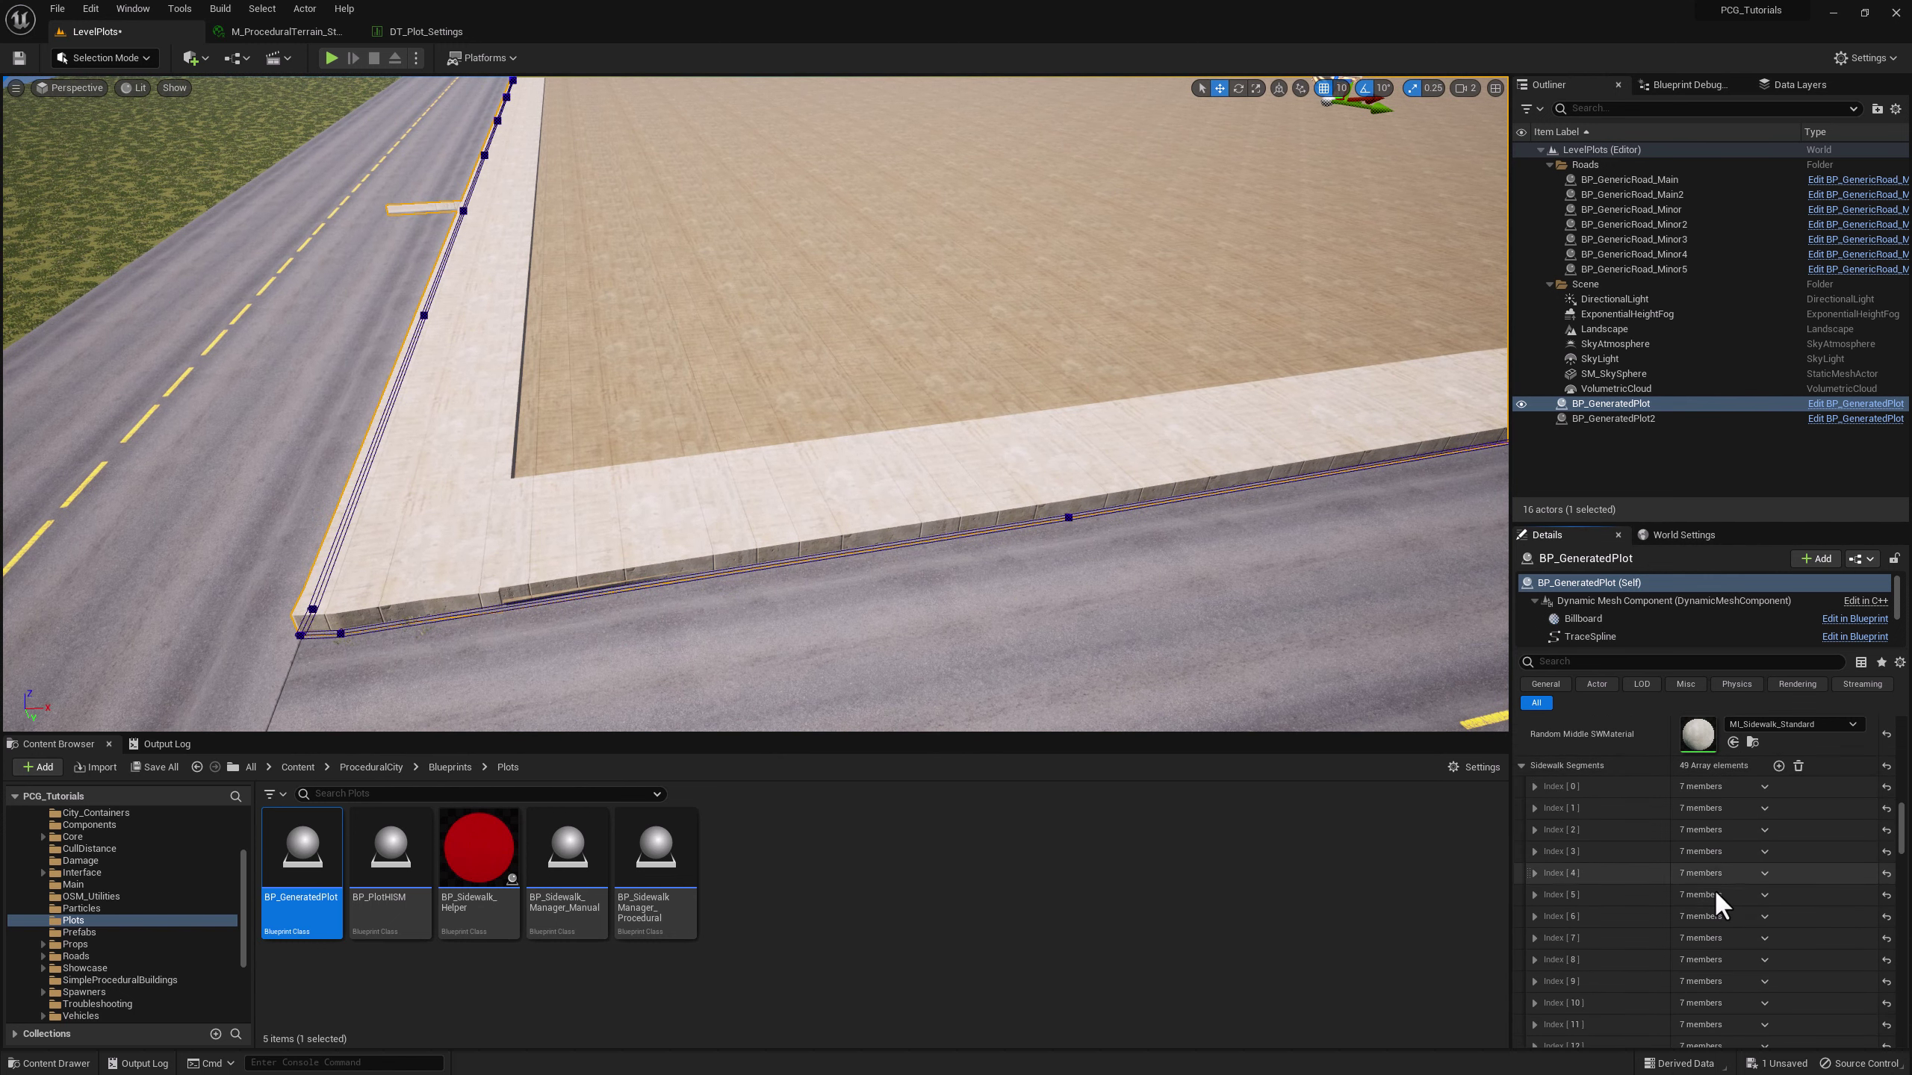
left_click(1534, 786)
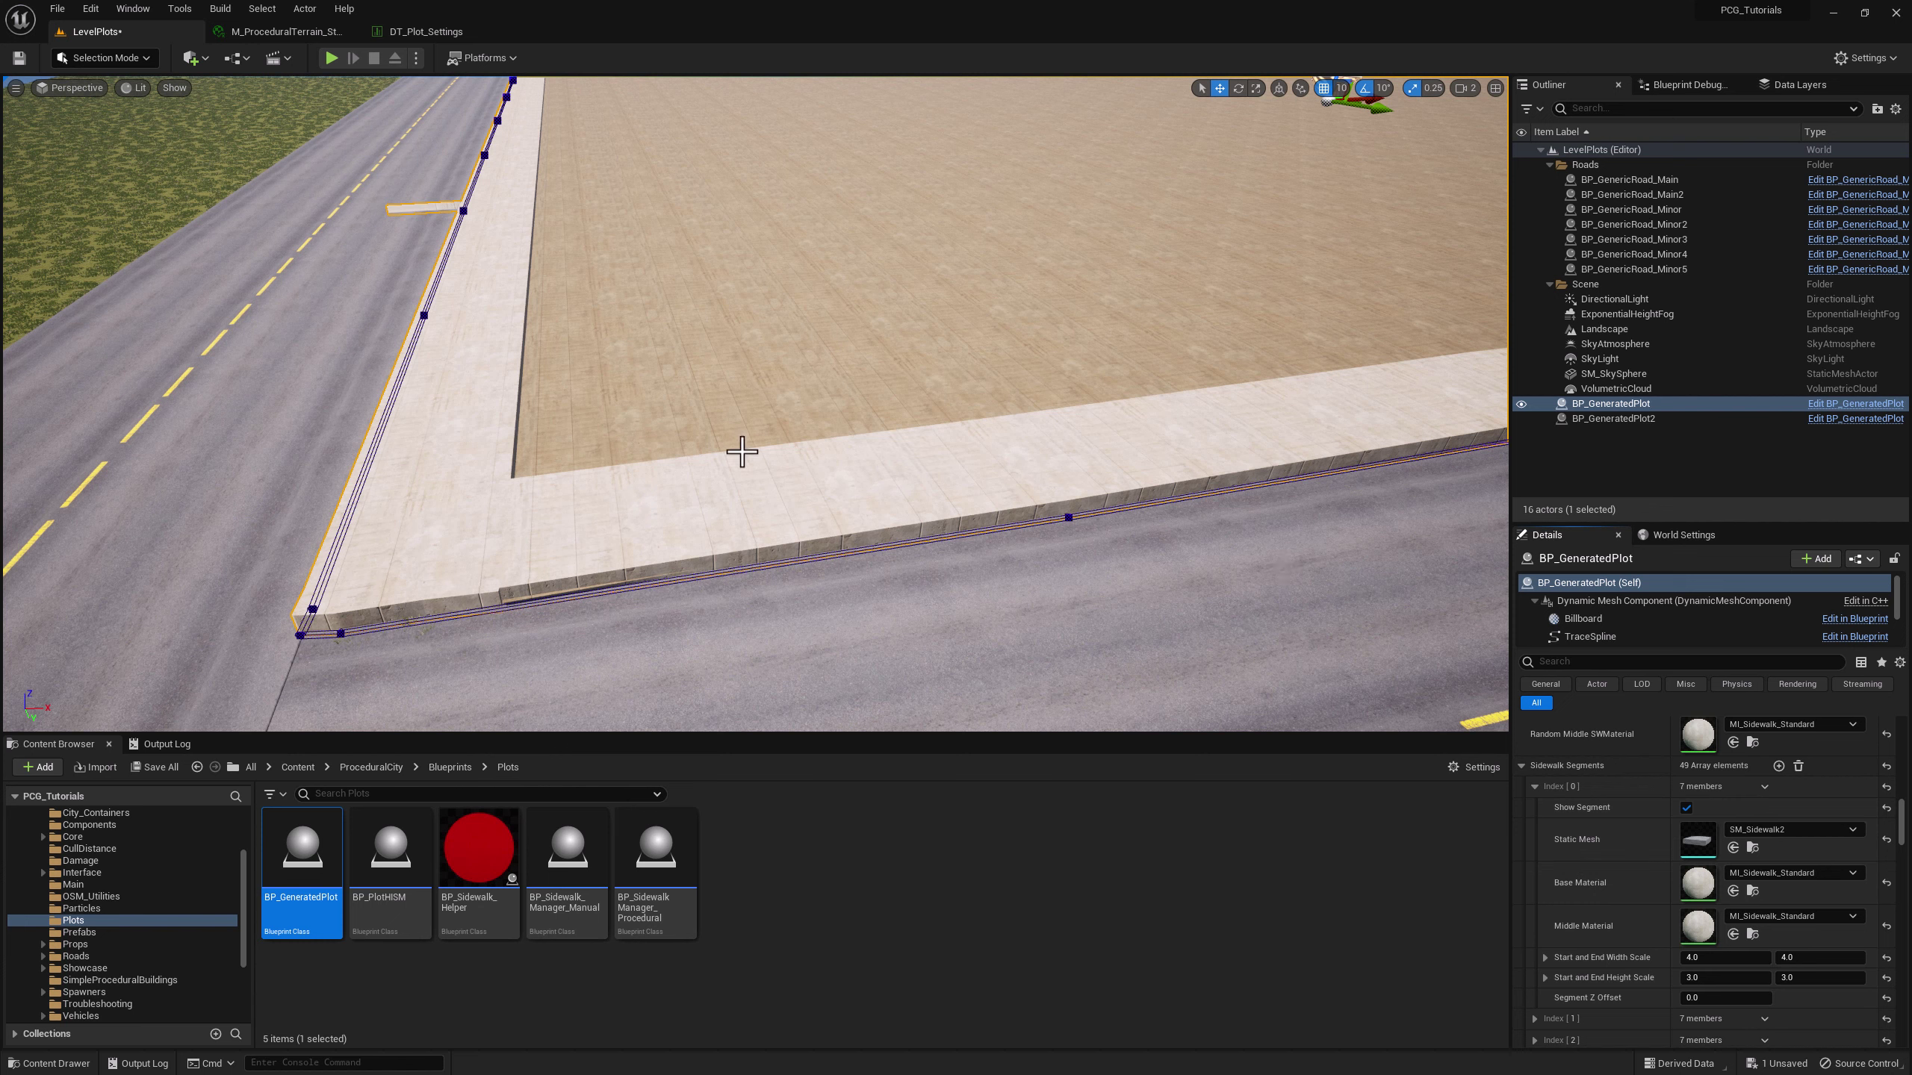
- Nudge the spline point where a sidewalk piece juts into the road along the plot edge to realign the piece
right_click_drag(911, 426, 866, 376)
right_click_drag(733, 457, 733, 457)
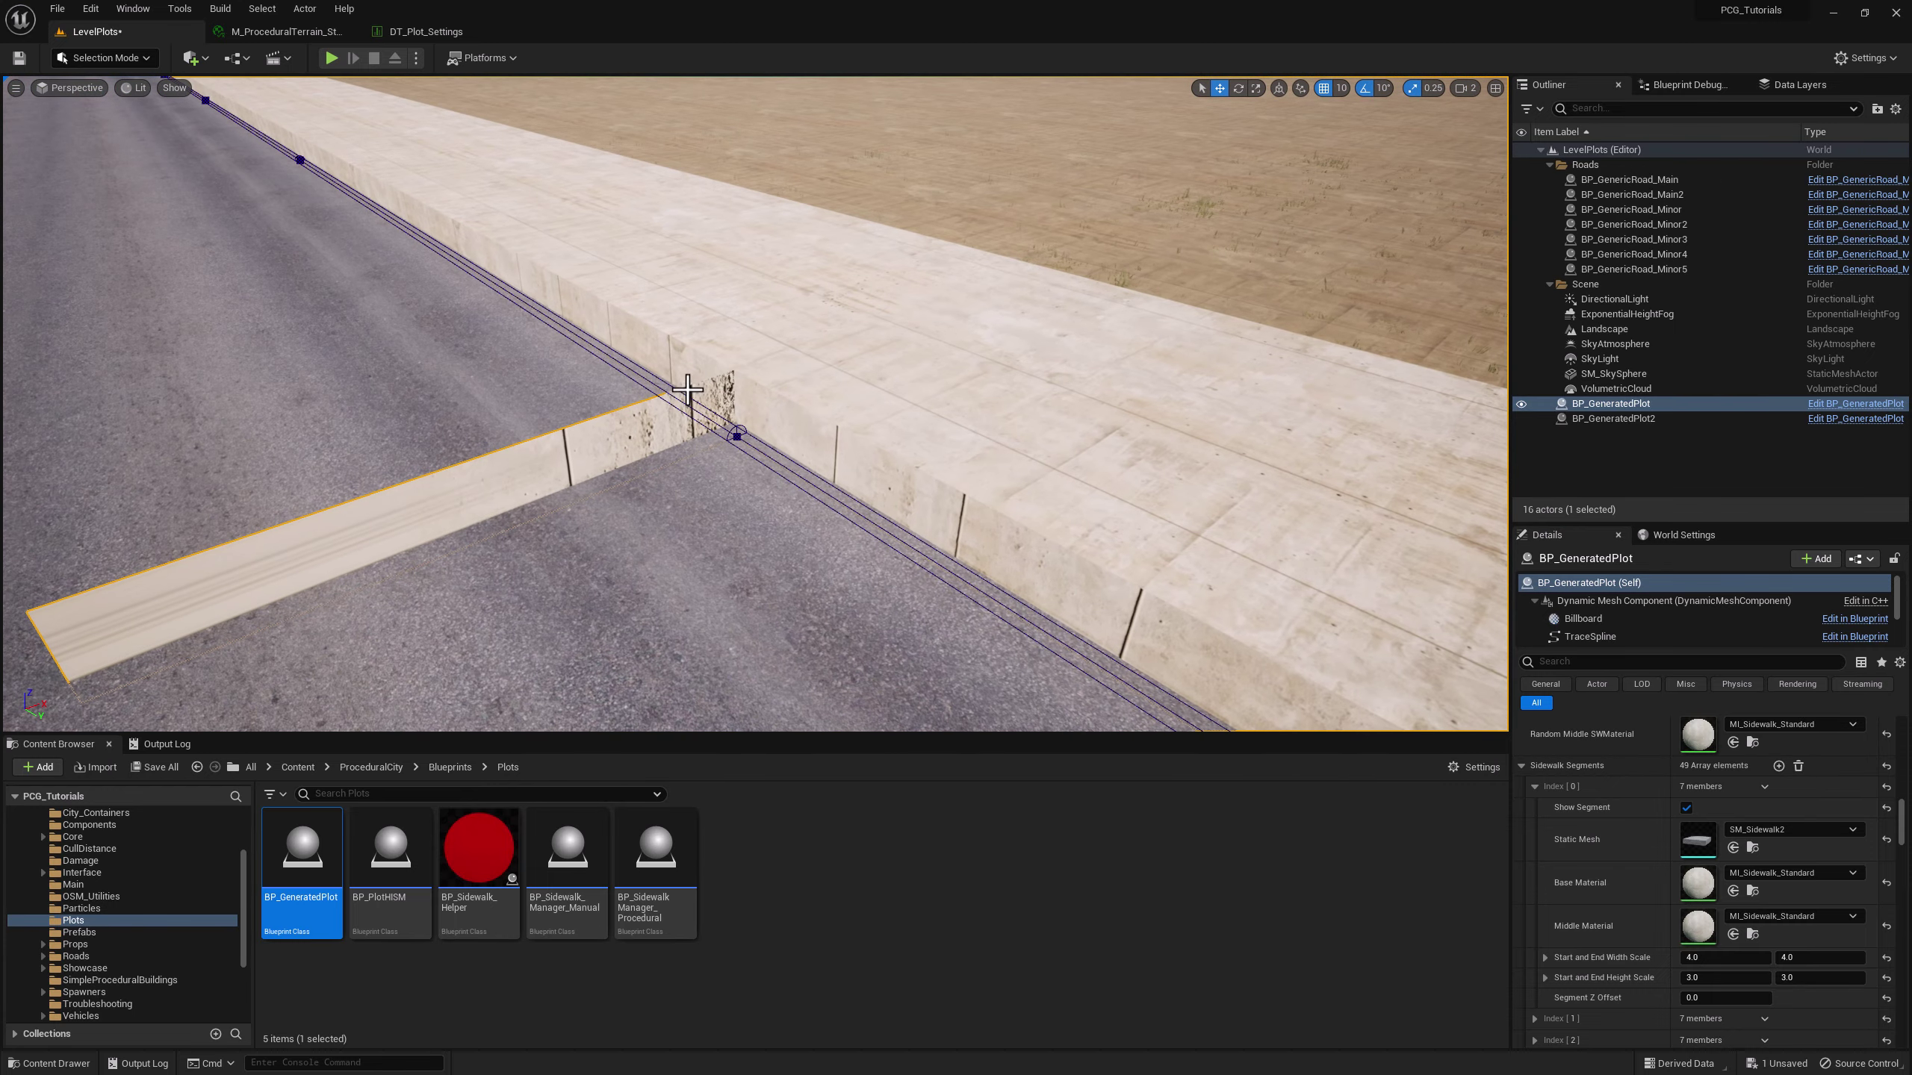
left_click(735, 436)
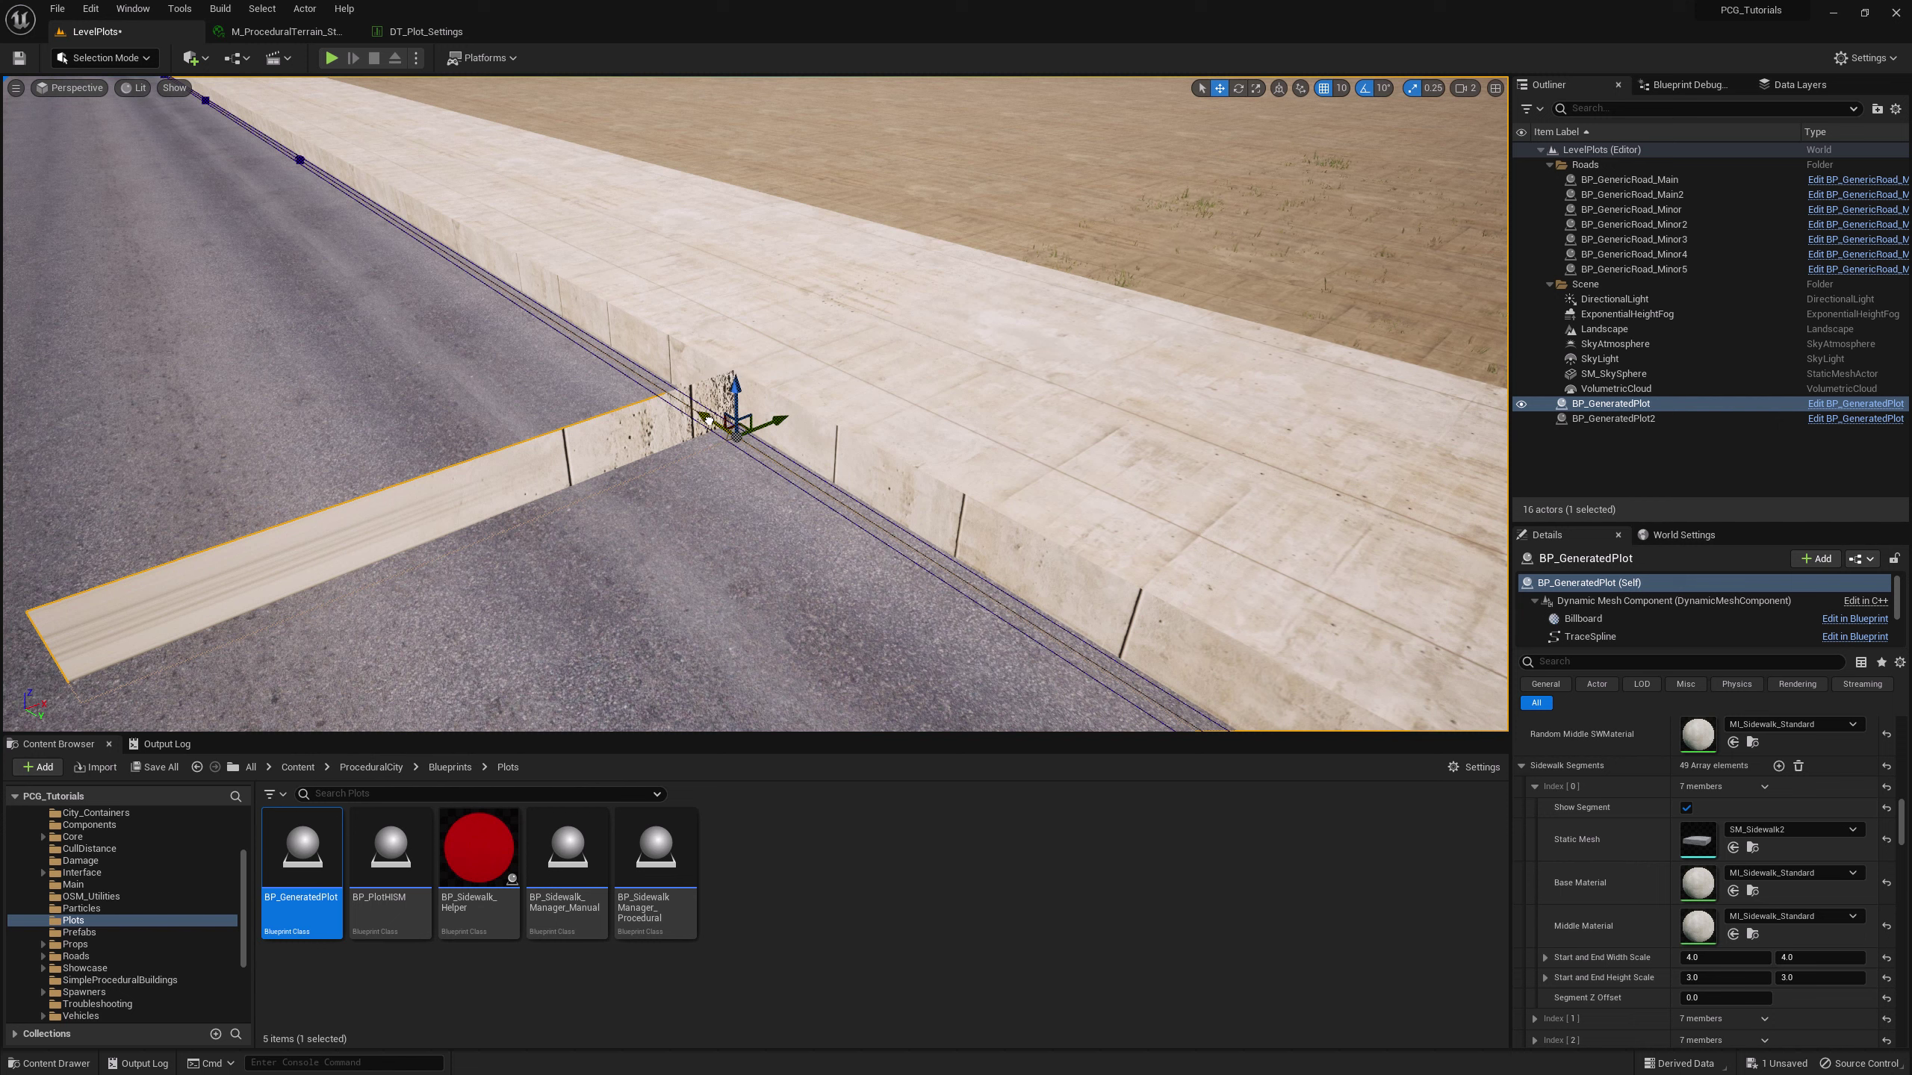
left_click_drag(704, 419, 697, 415)
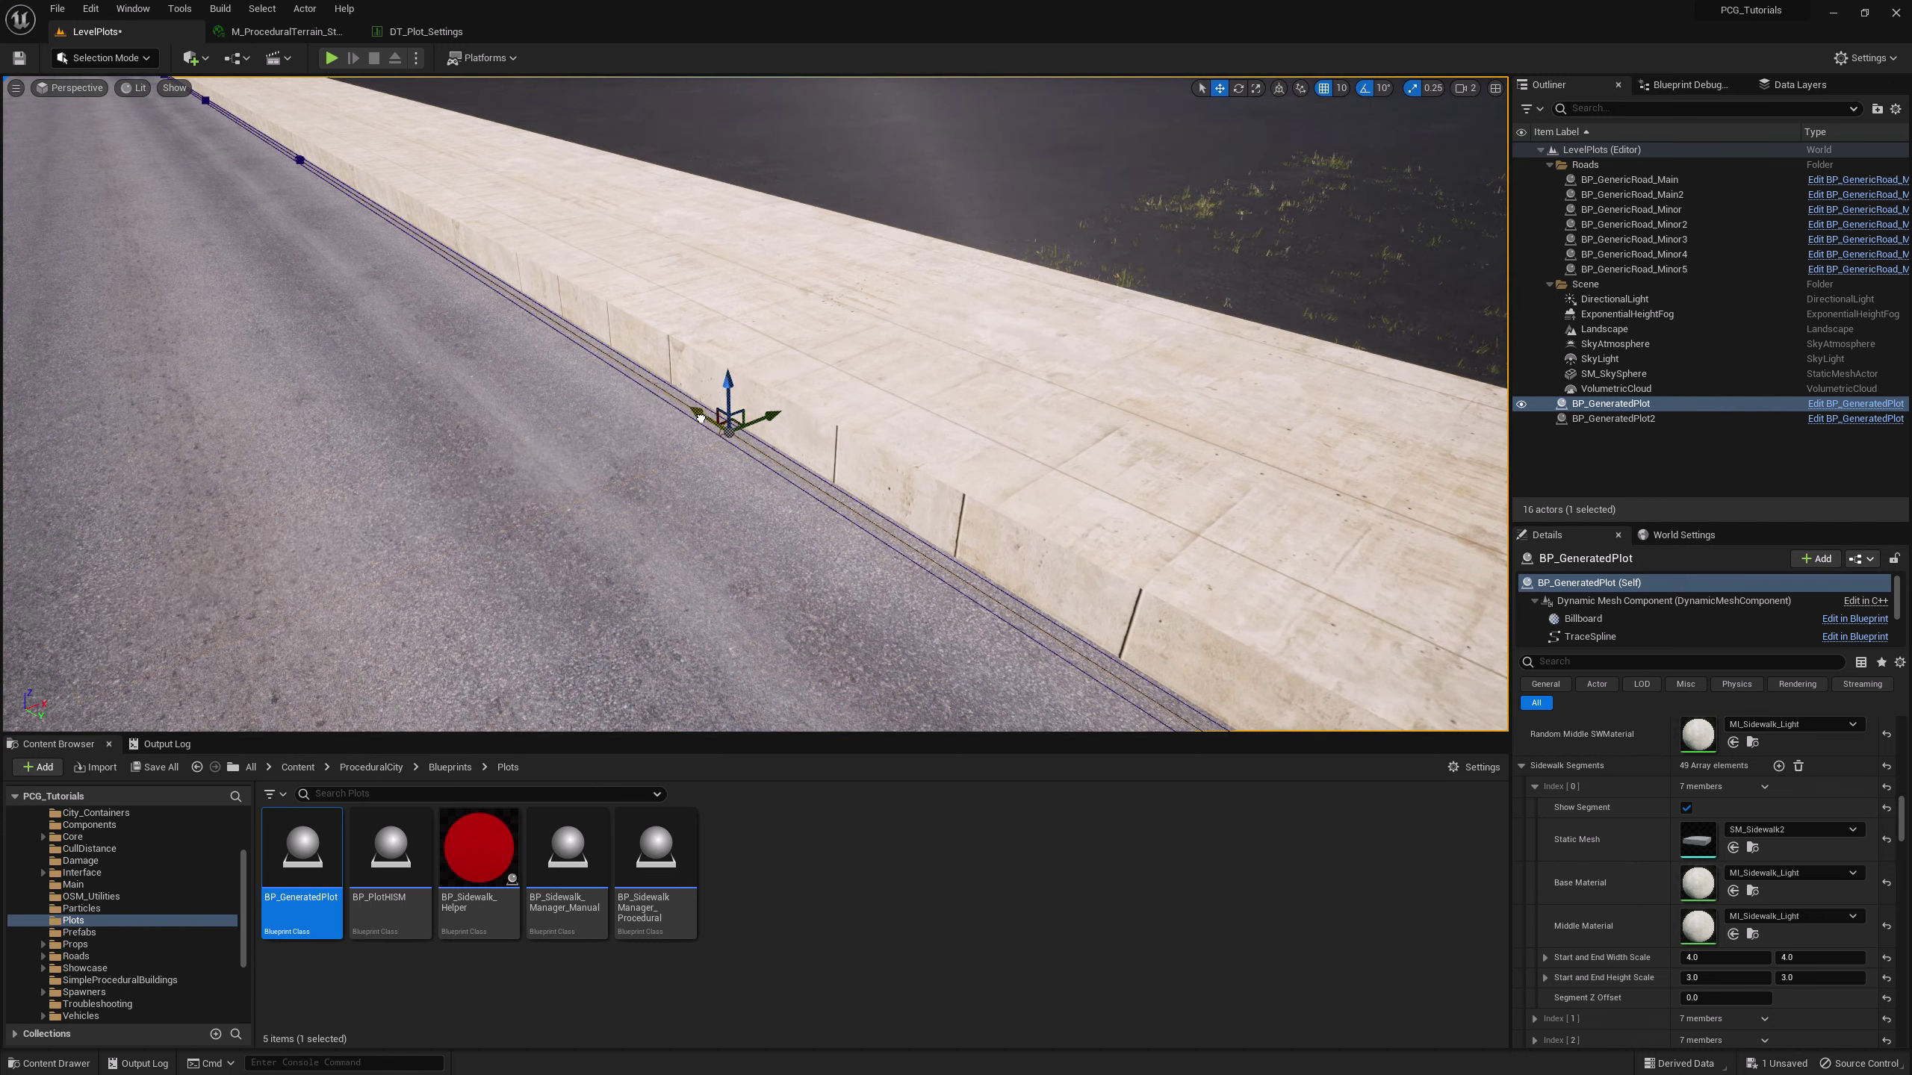
right_click_drag(941, 335, 1076, 339)
key("s")
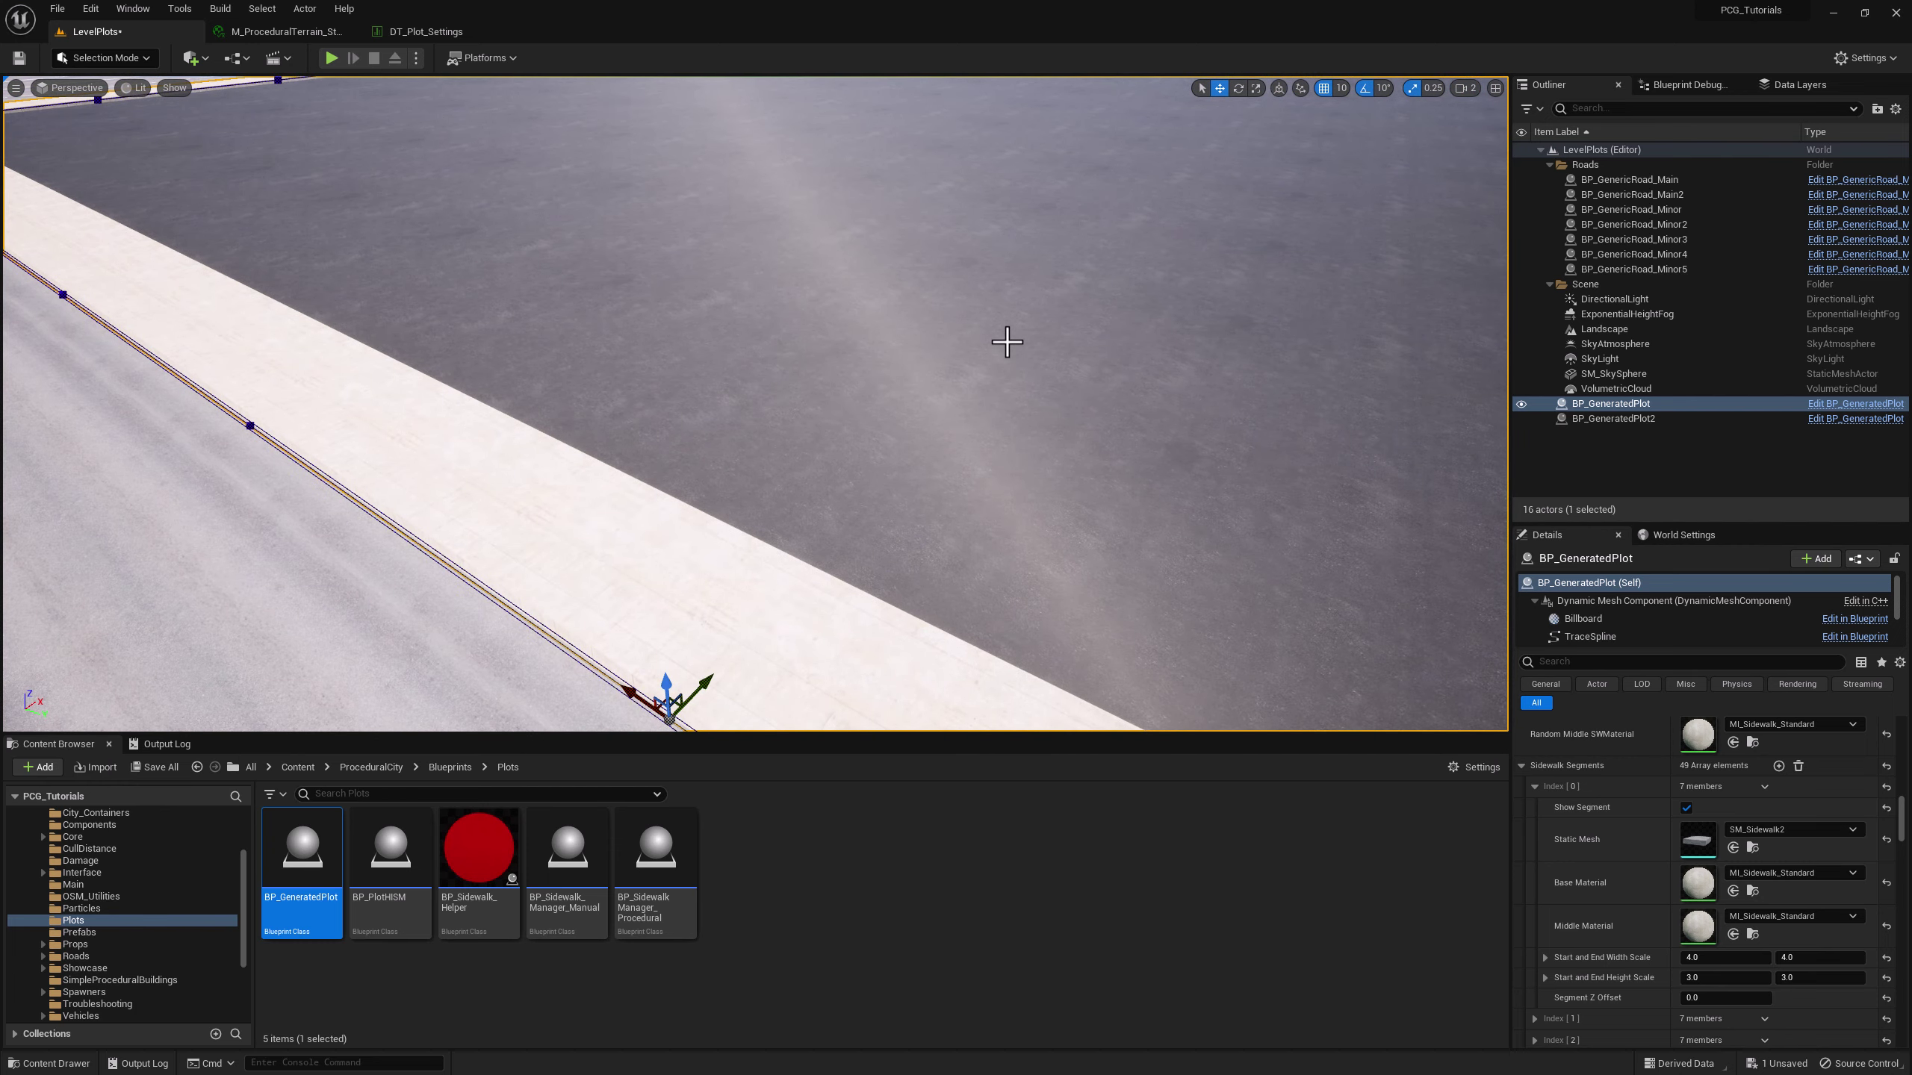
- Enable Display Spline Numbers for the plot and view the numbered spline points along the sidewalk
scroll(1663, 843, "up", 5)
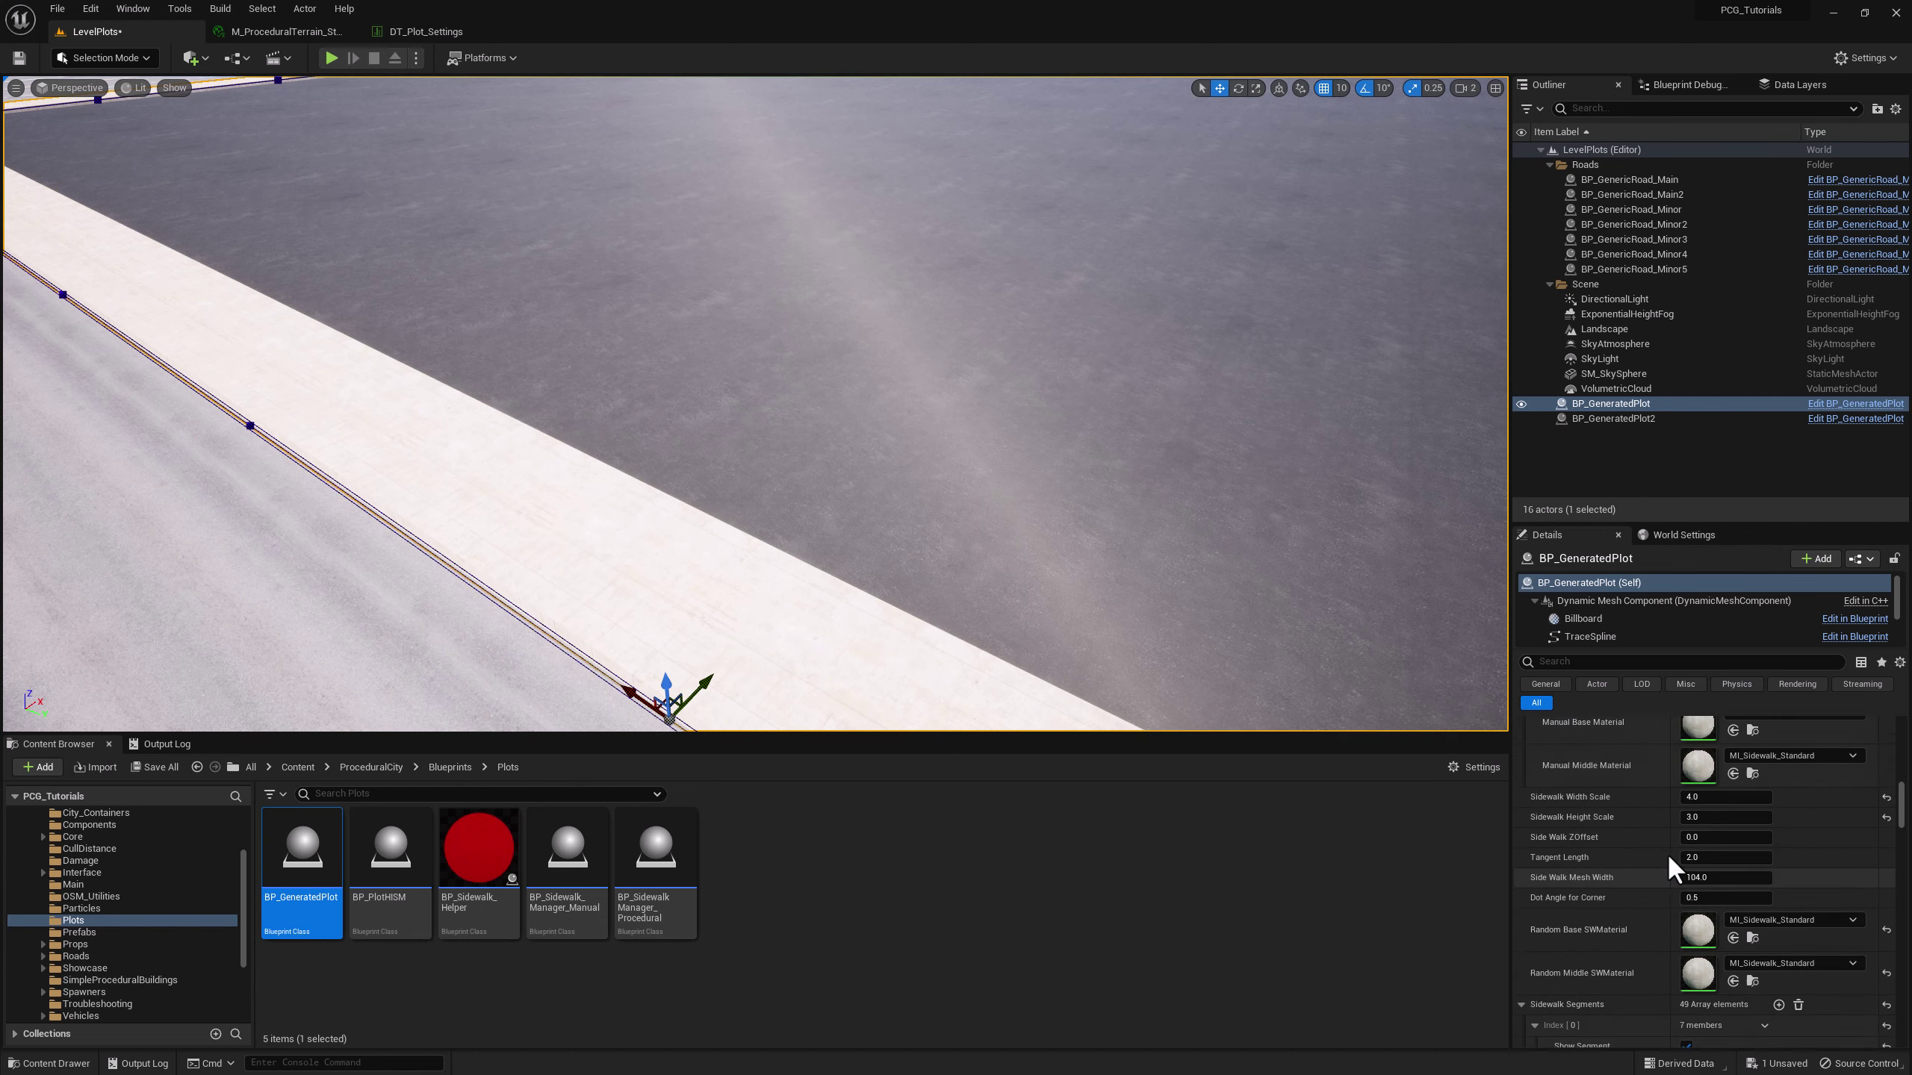
scroll(1672, 858, "up", 10)
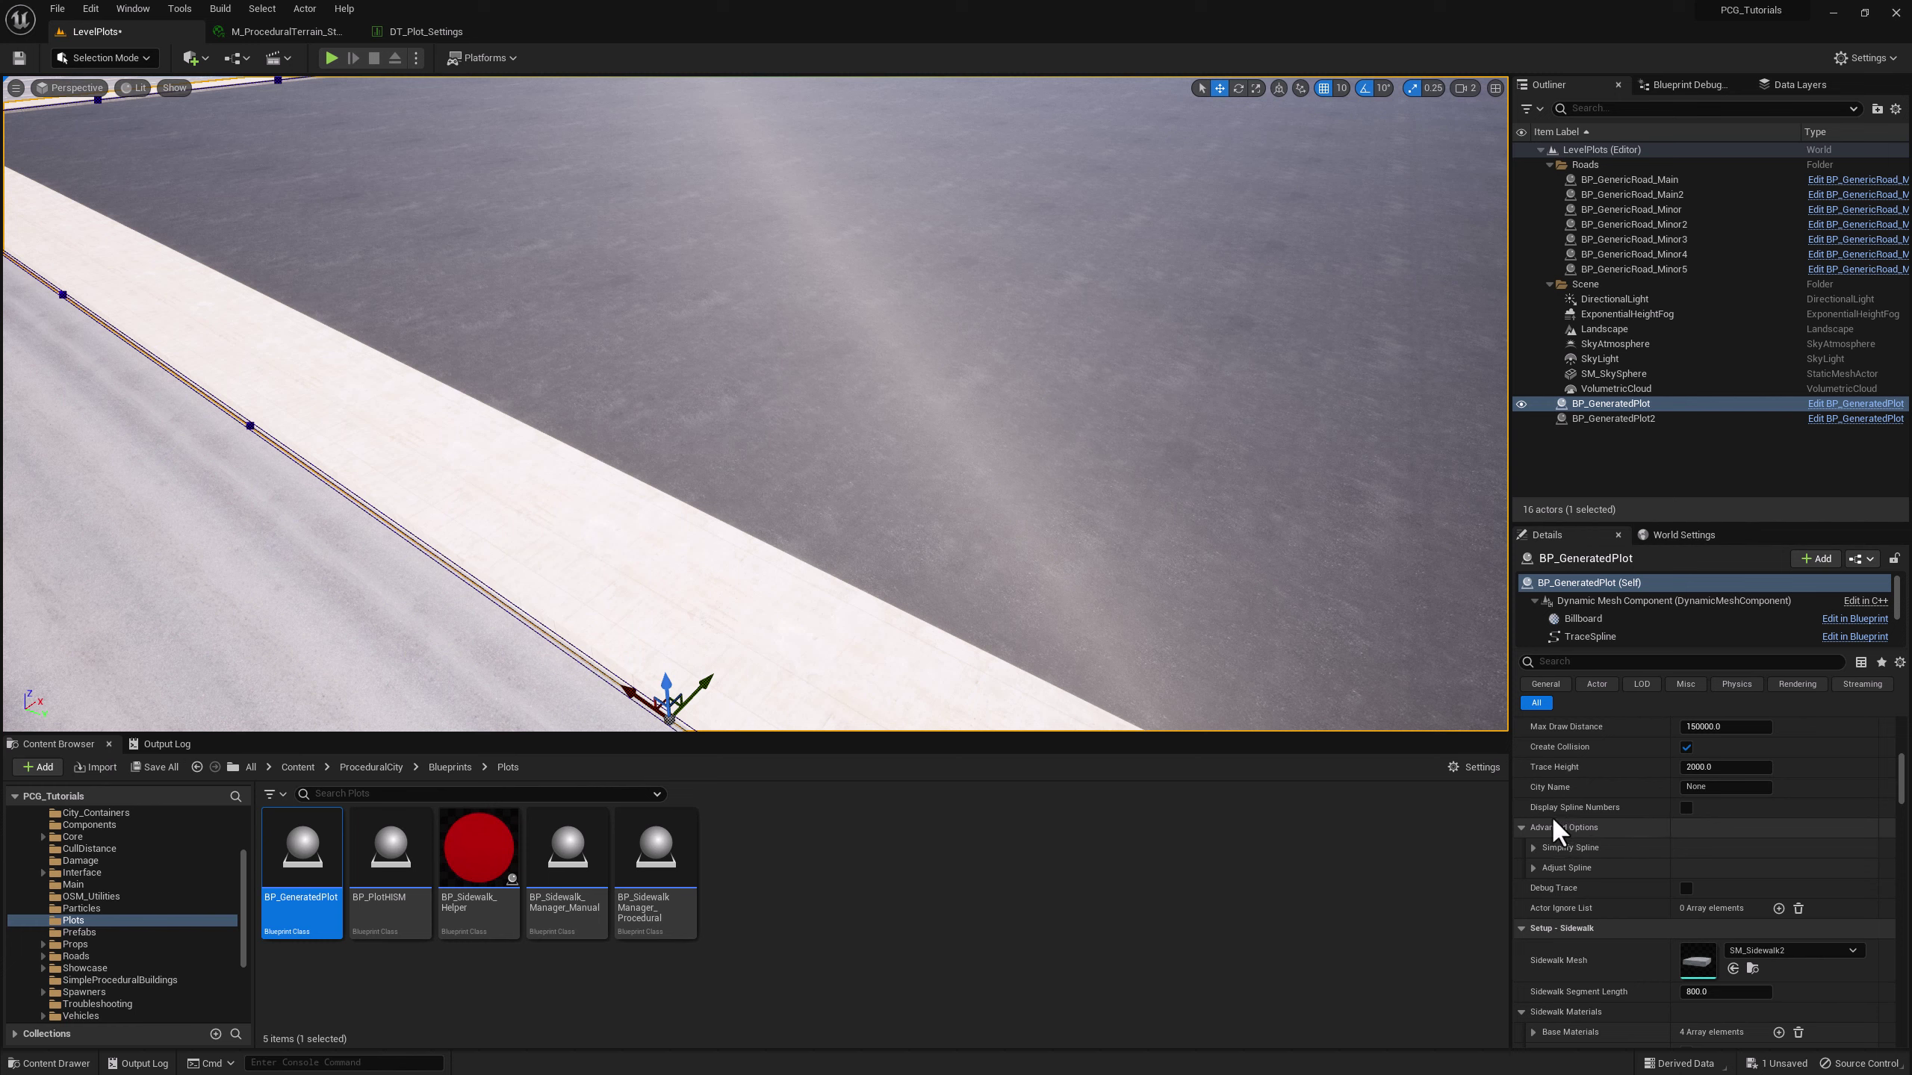
left_click(1686, 808)
right_click_drag(1096, 445, 1107, 391)
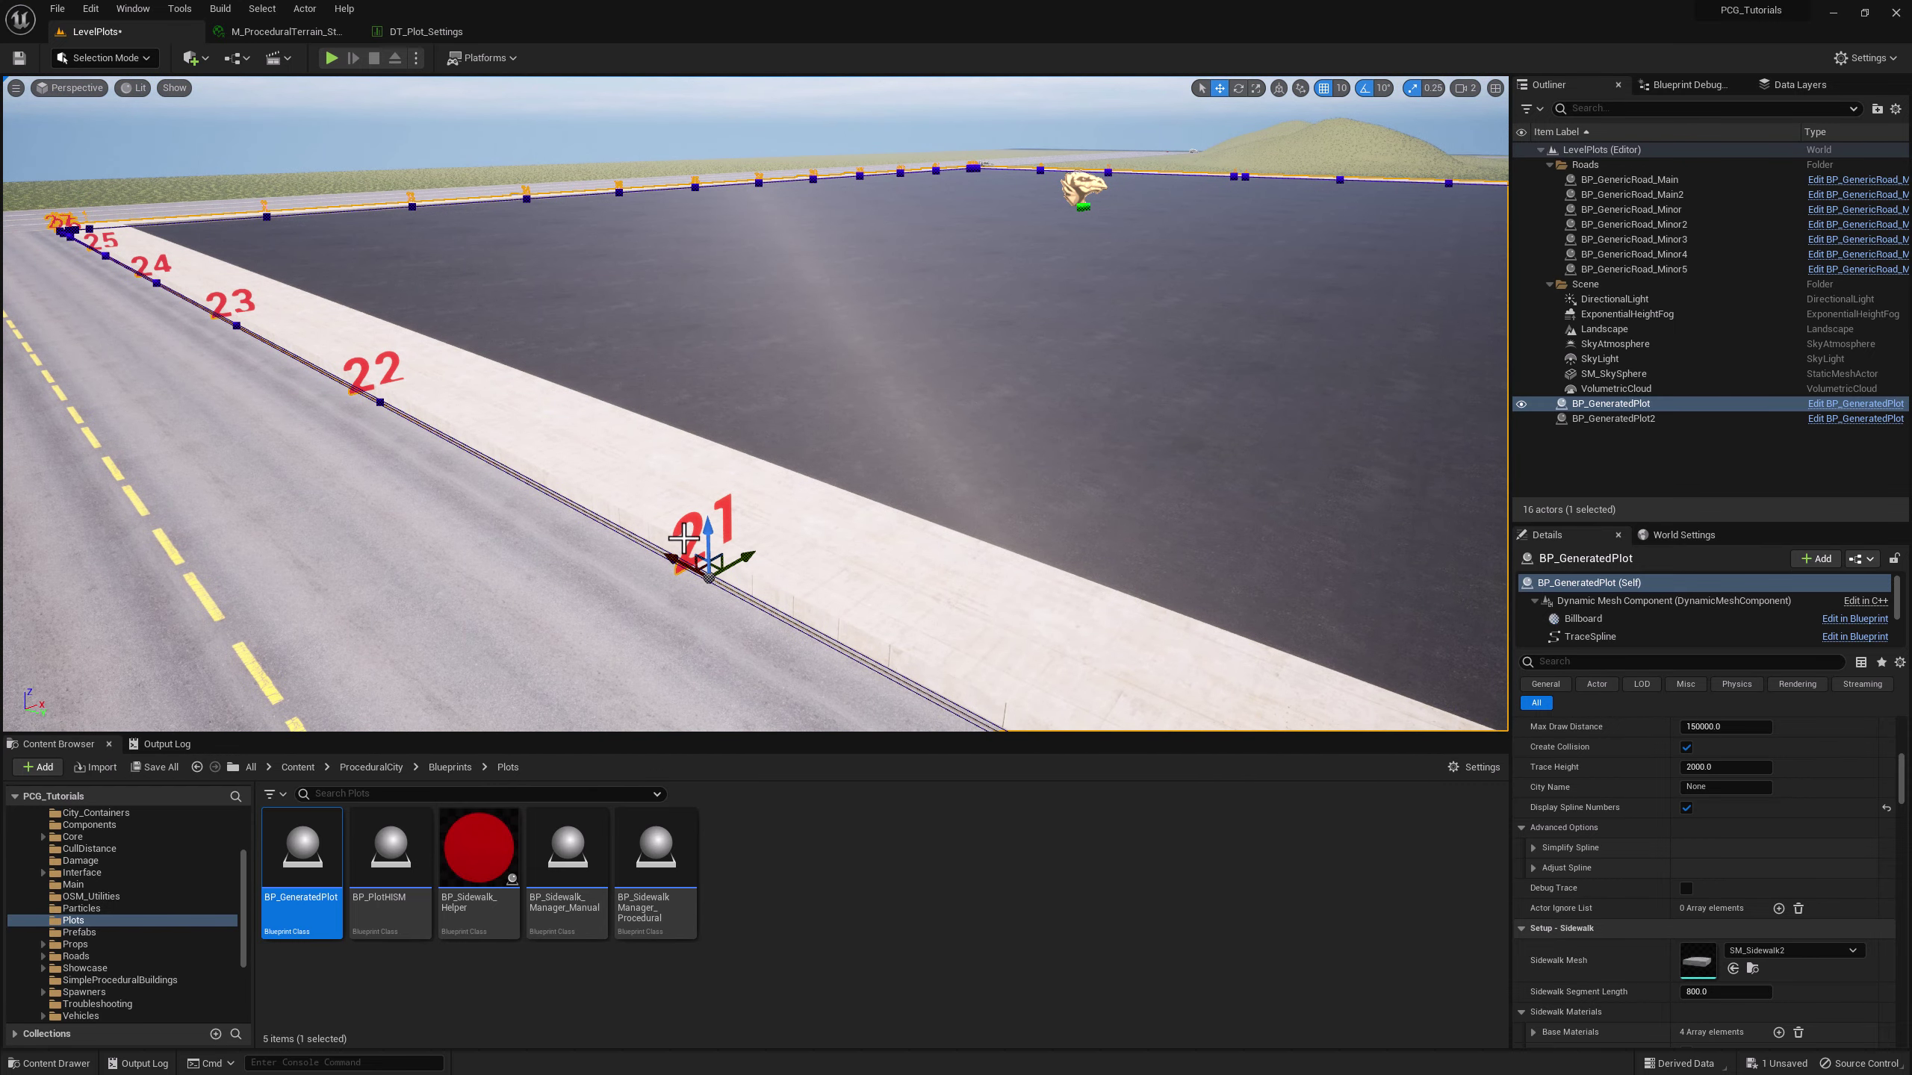
- Collapse the Index [0] entry of the Sidewalk Segments array and expand Index [21], matching the spline number at the selected point
scroll(1659, 910, "down", 2)
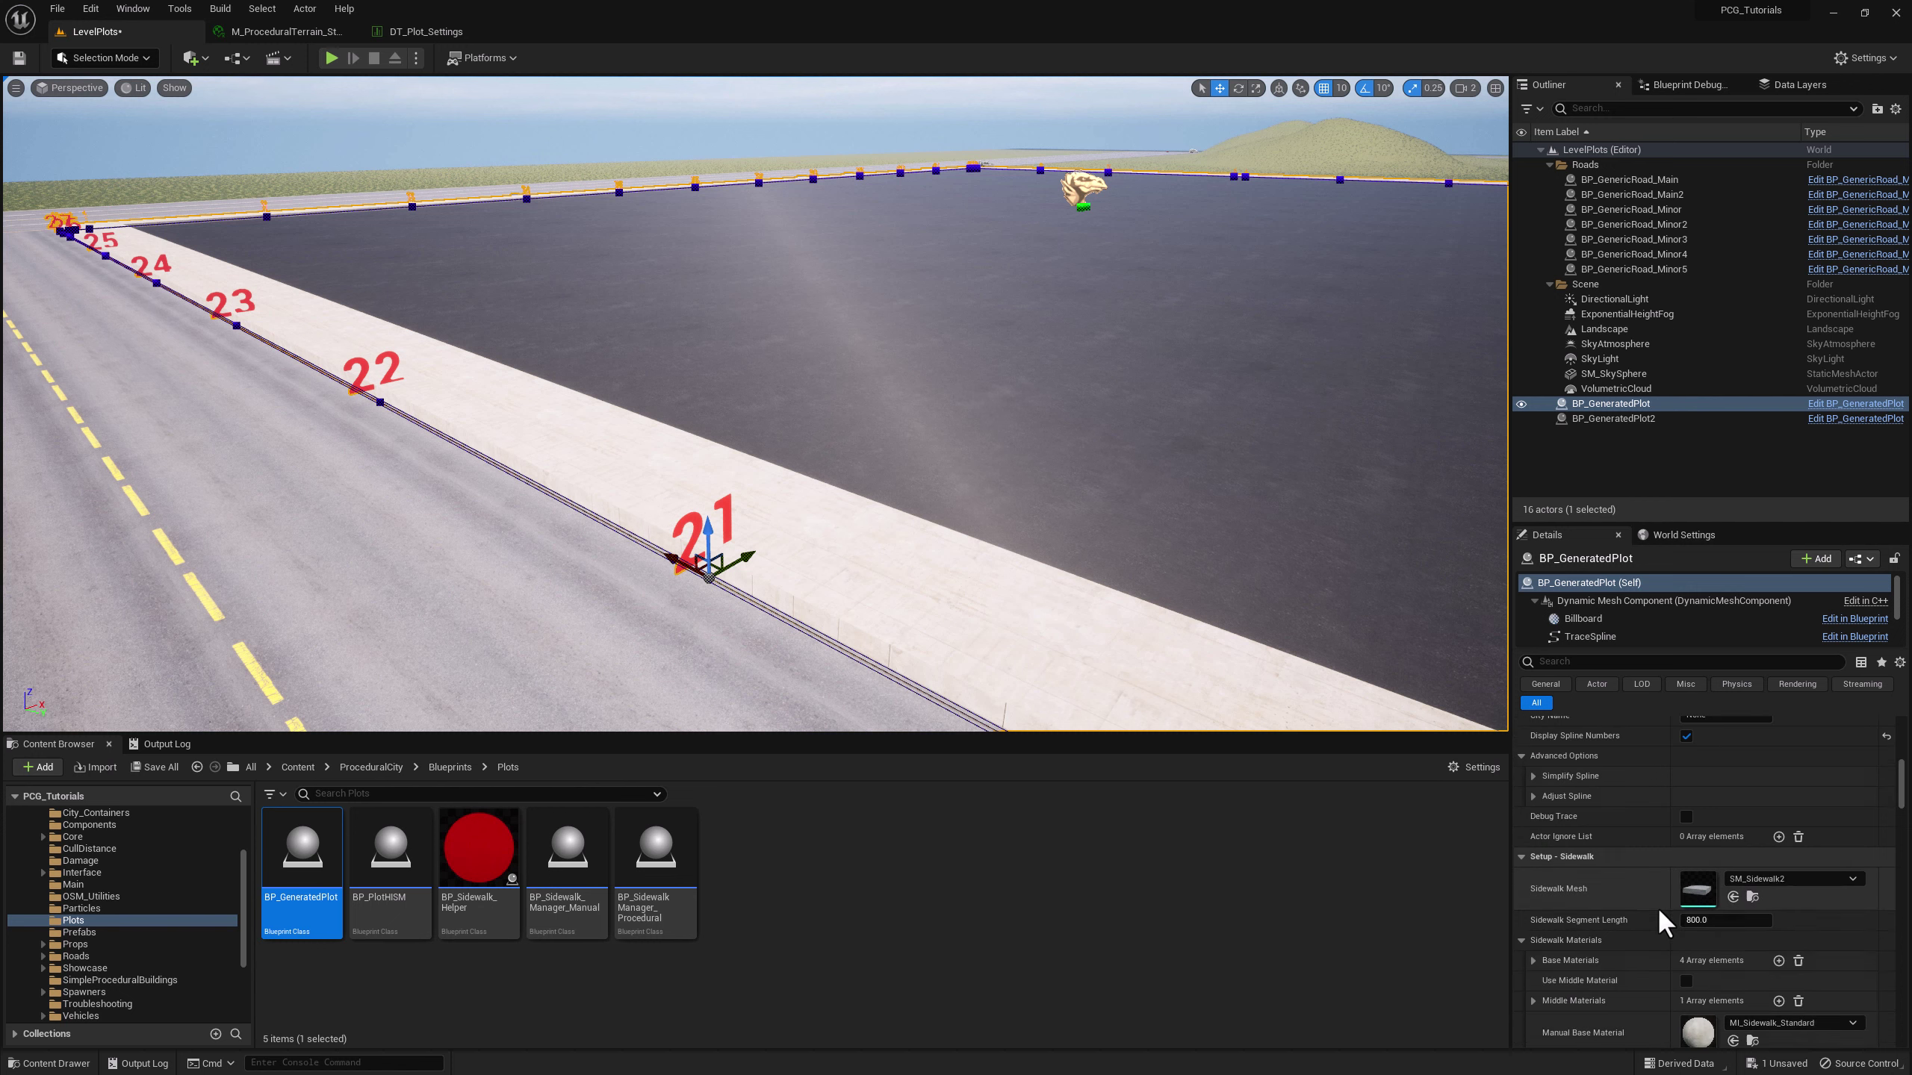
scroll(1658, 906, "down", 3)
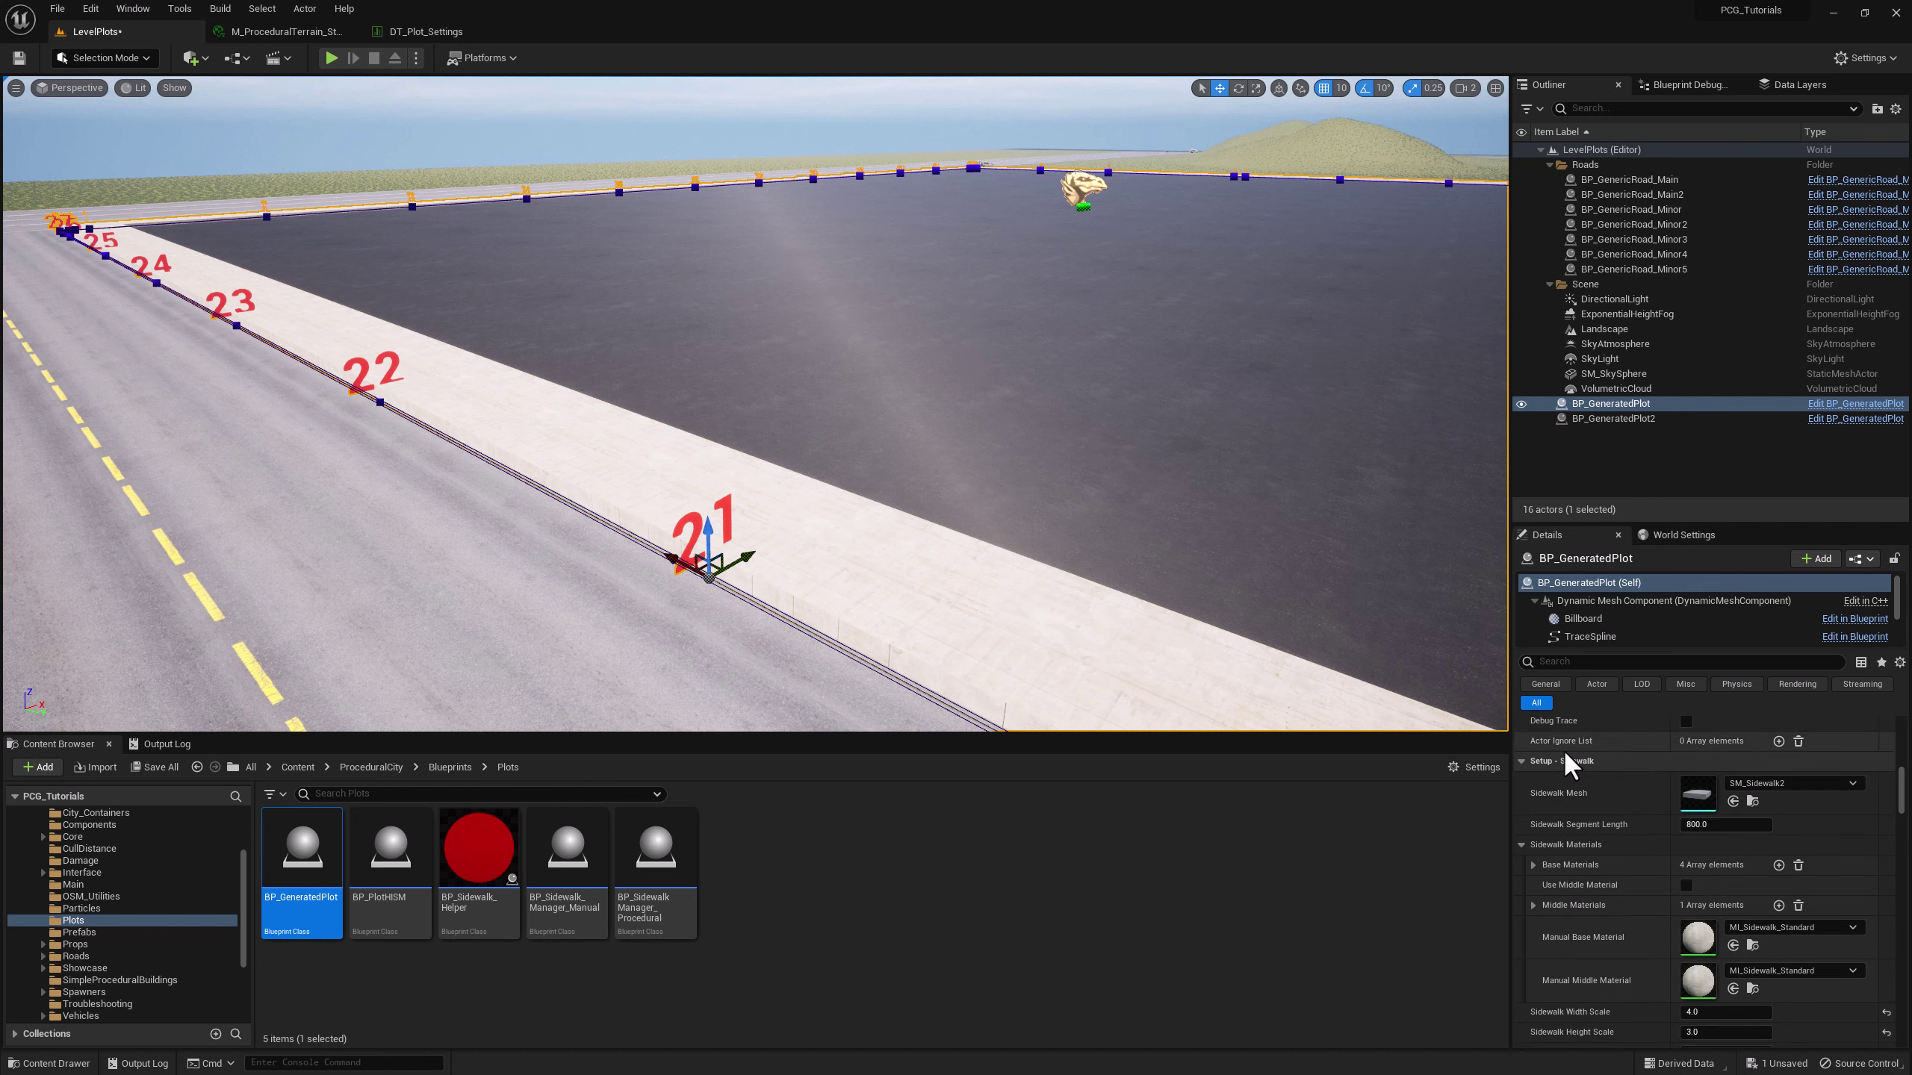
scroll(1570, 778, "down", 10)
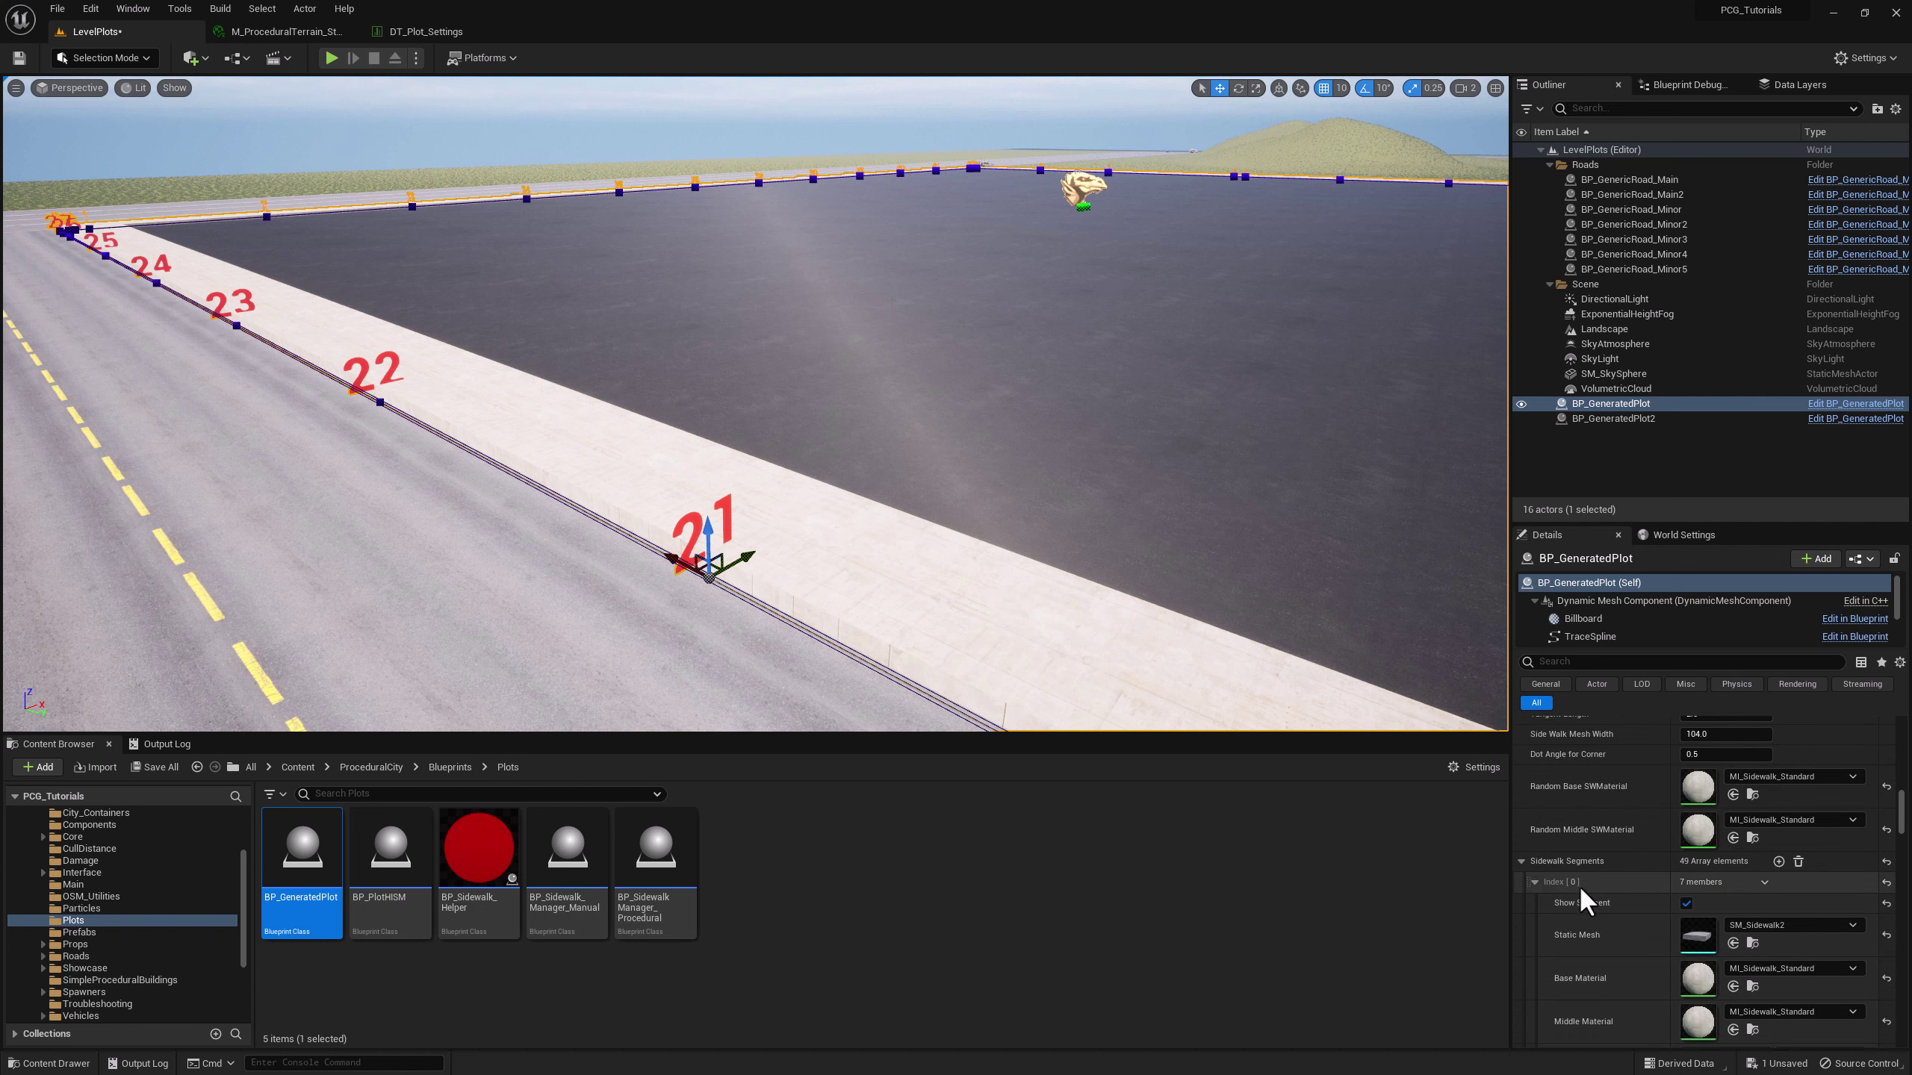
left_click(1534, 882)
scroll(1565, 859, "down", 1)
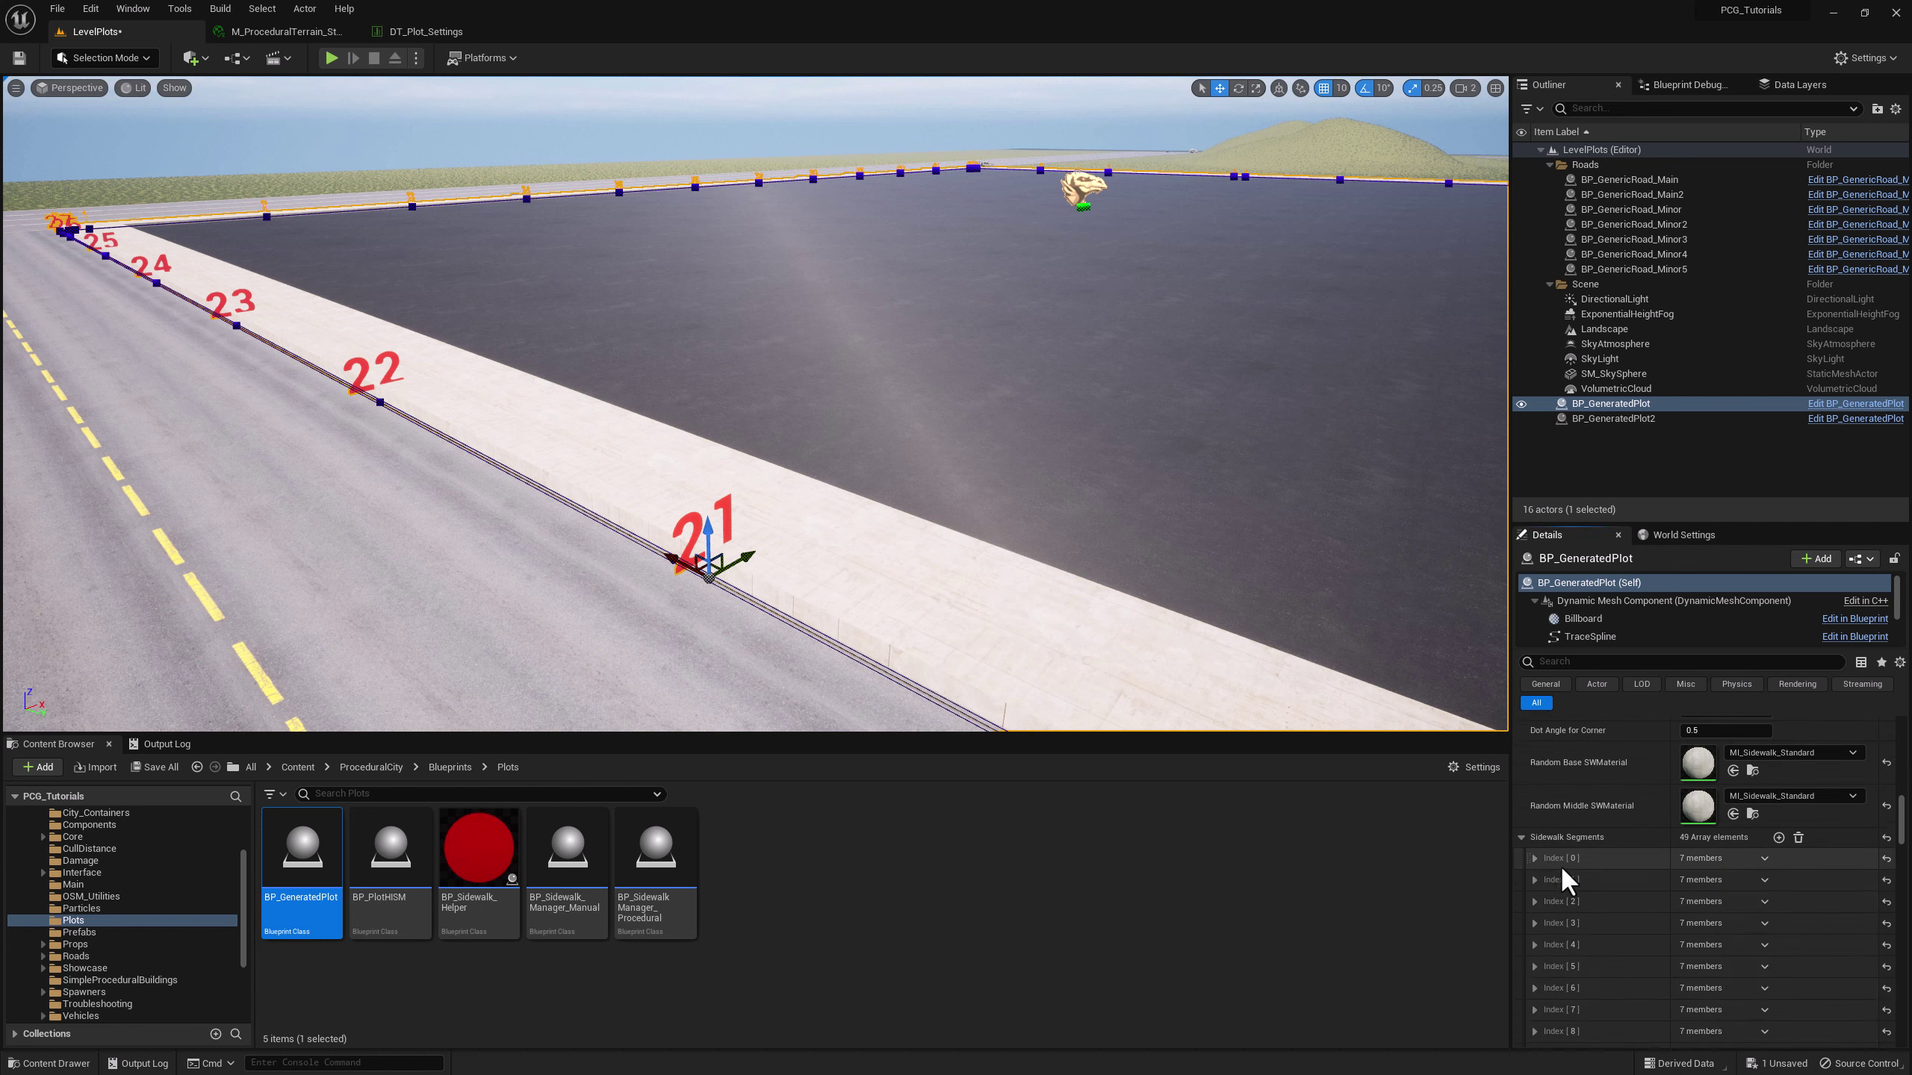
scroll(1559, 864, "down", 7)
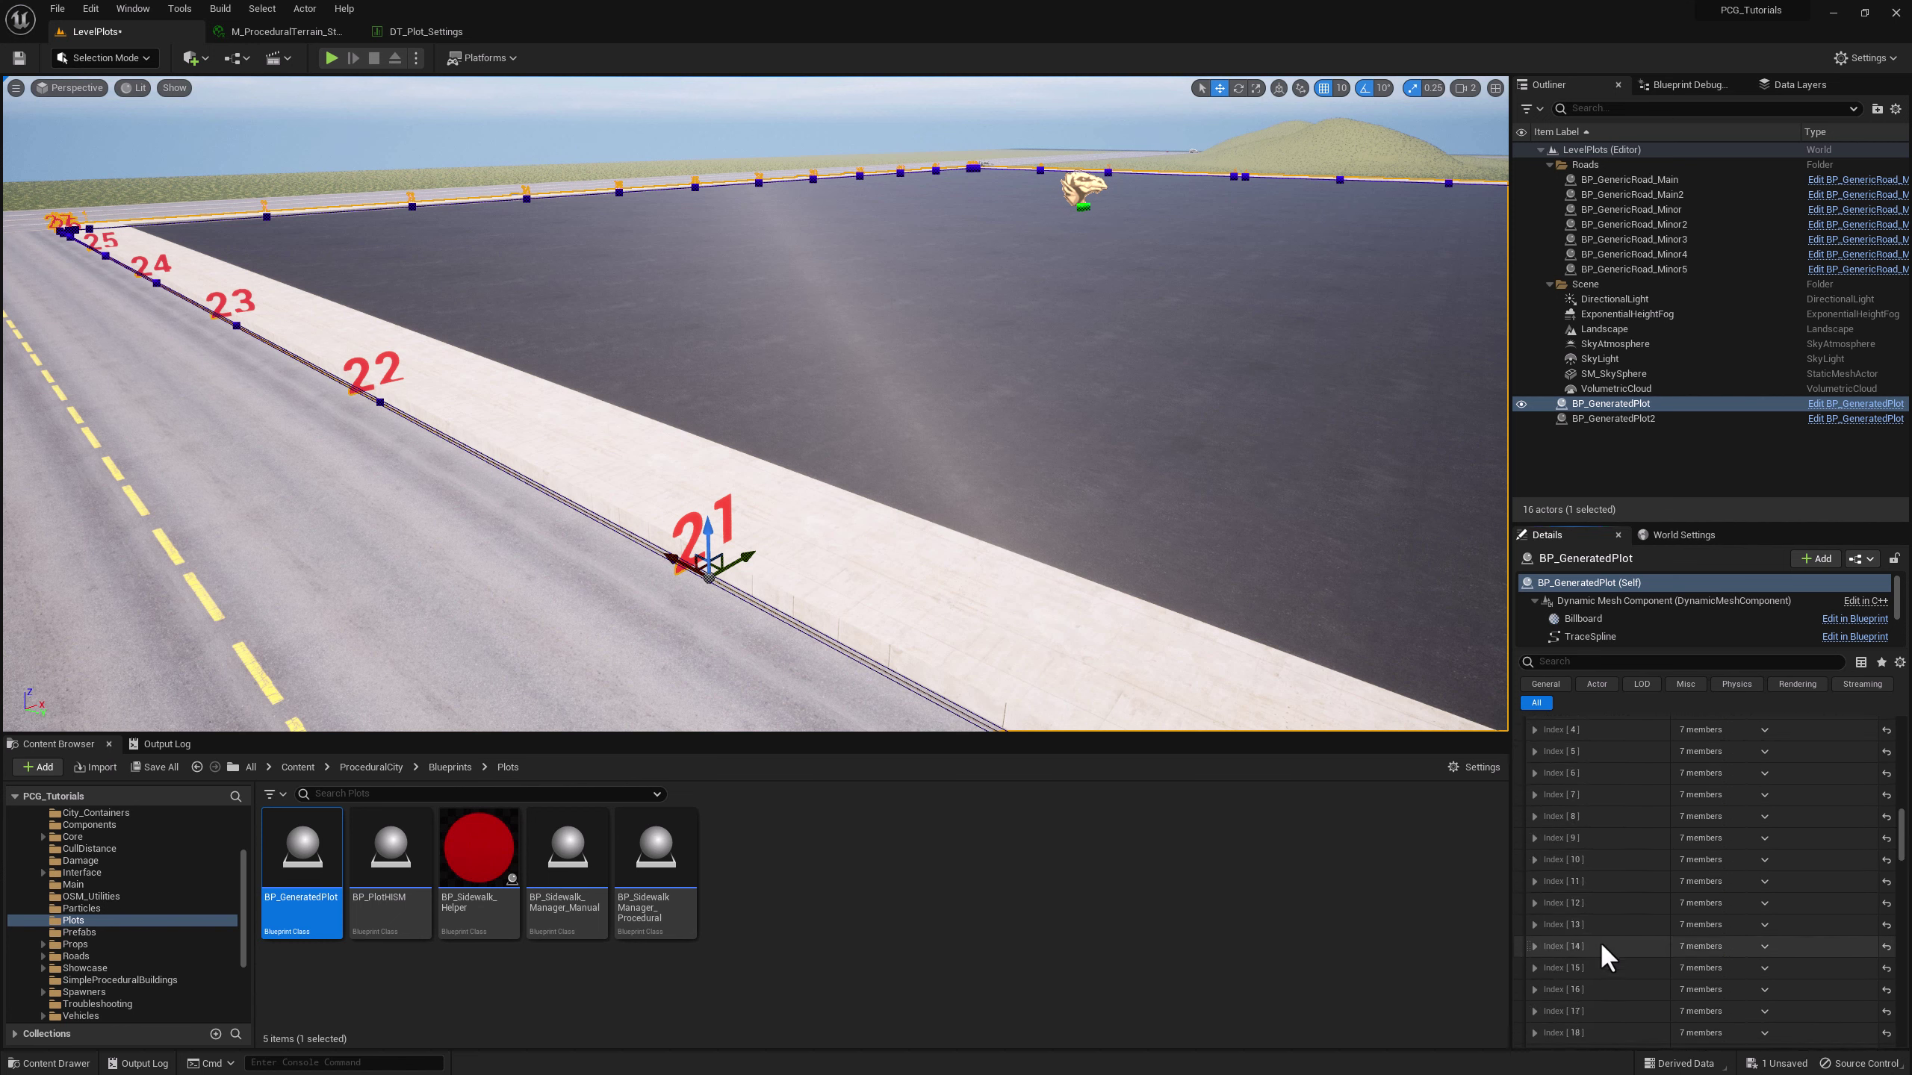
scroll(1600, 943, "down", 3)
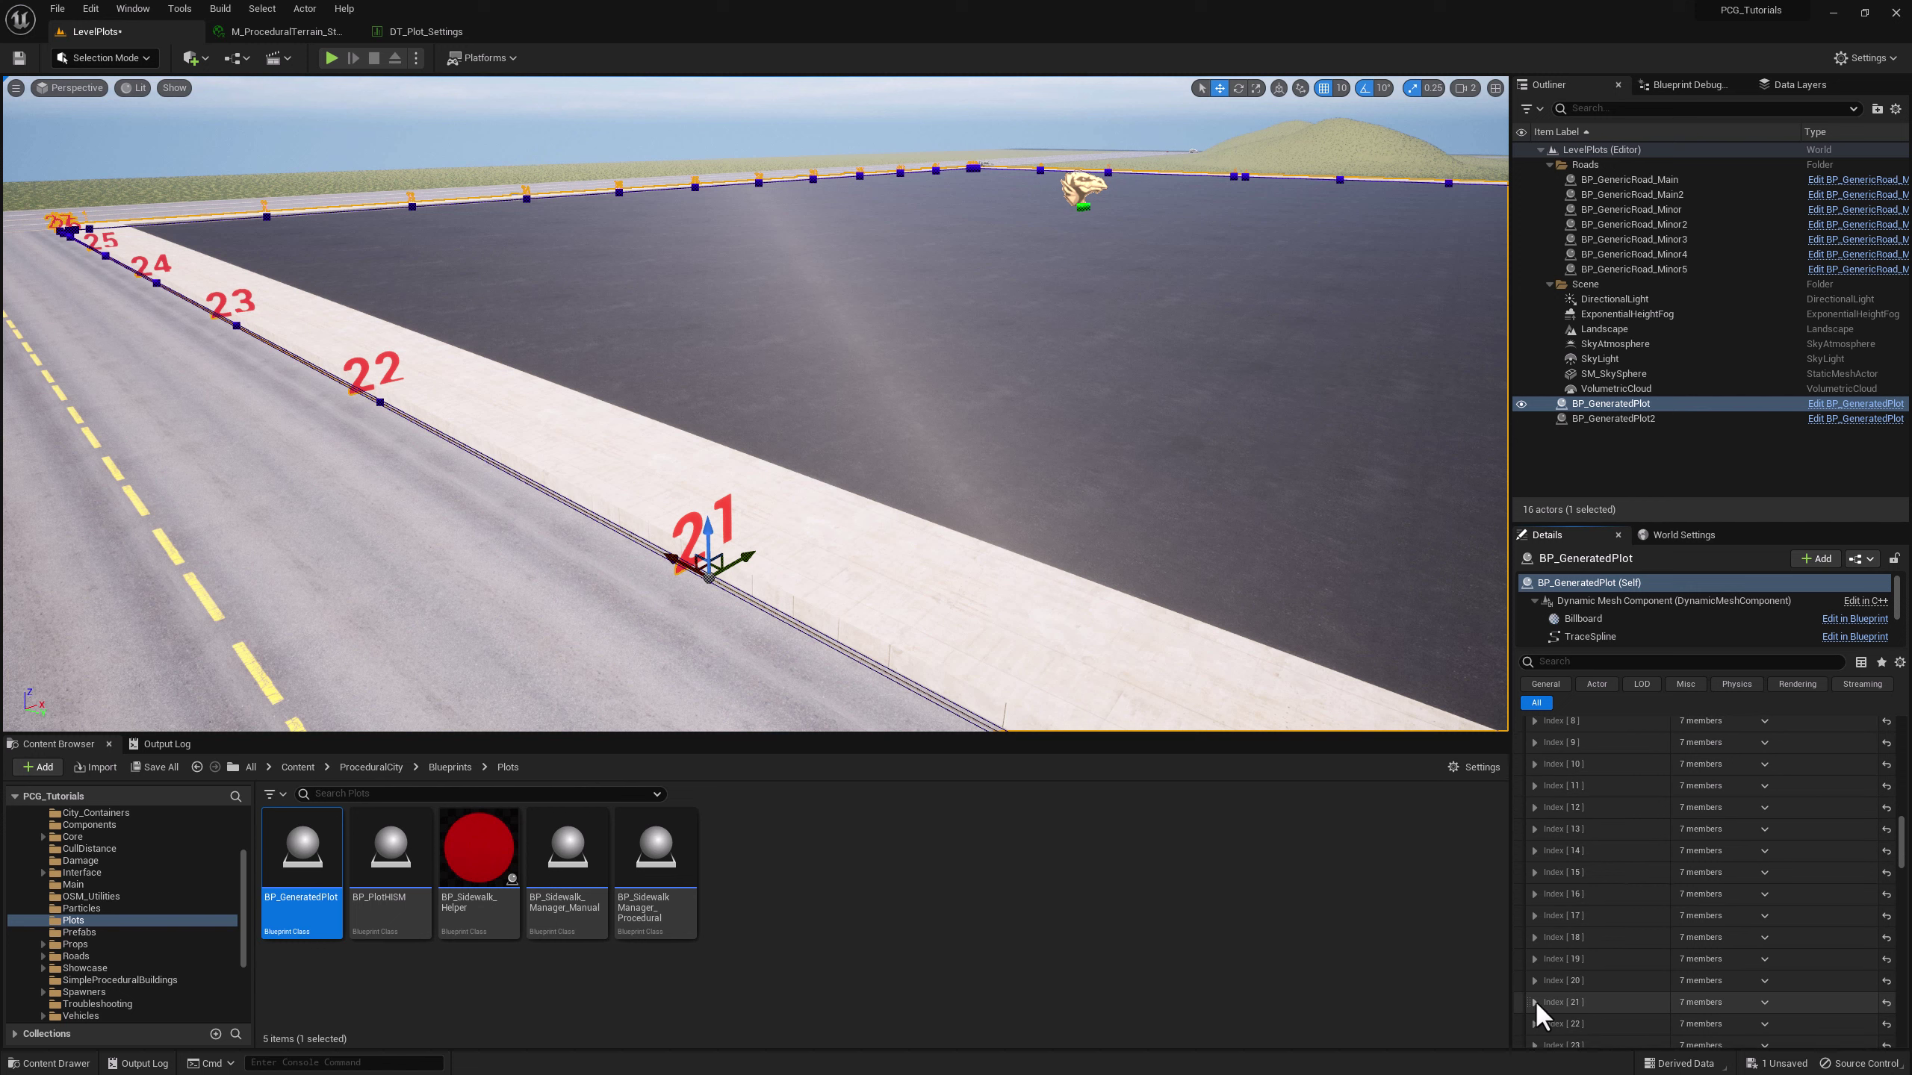
left_click(1534, 1003)
scroll(1604, 917, "down", 6)
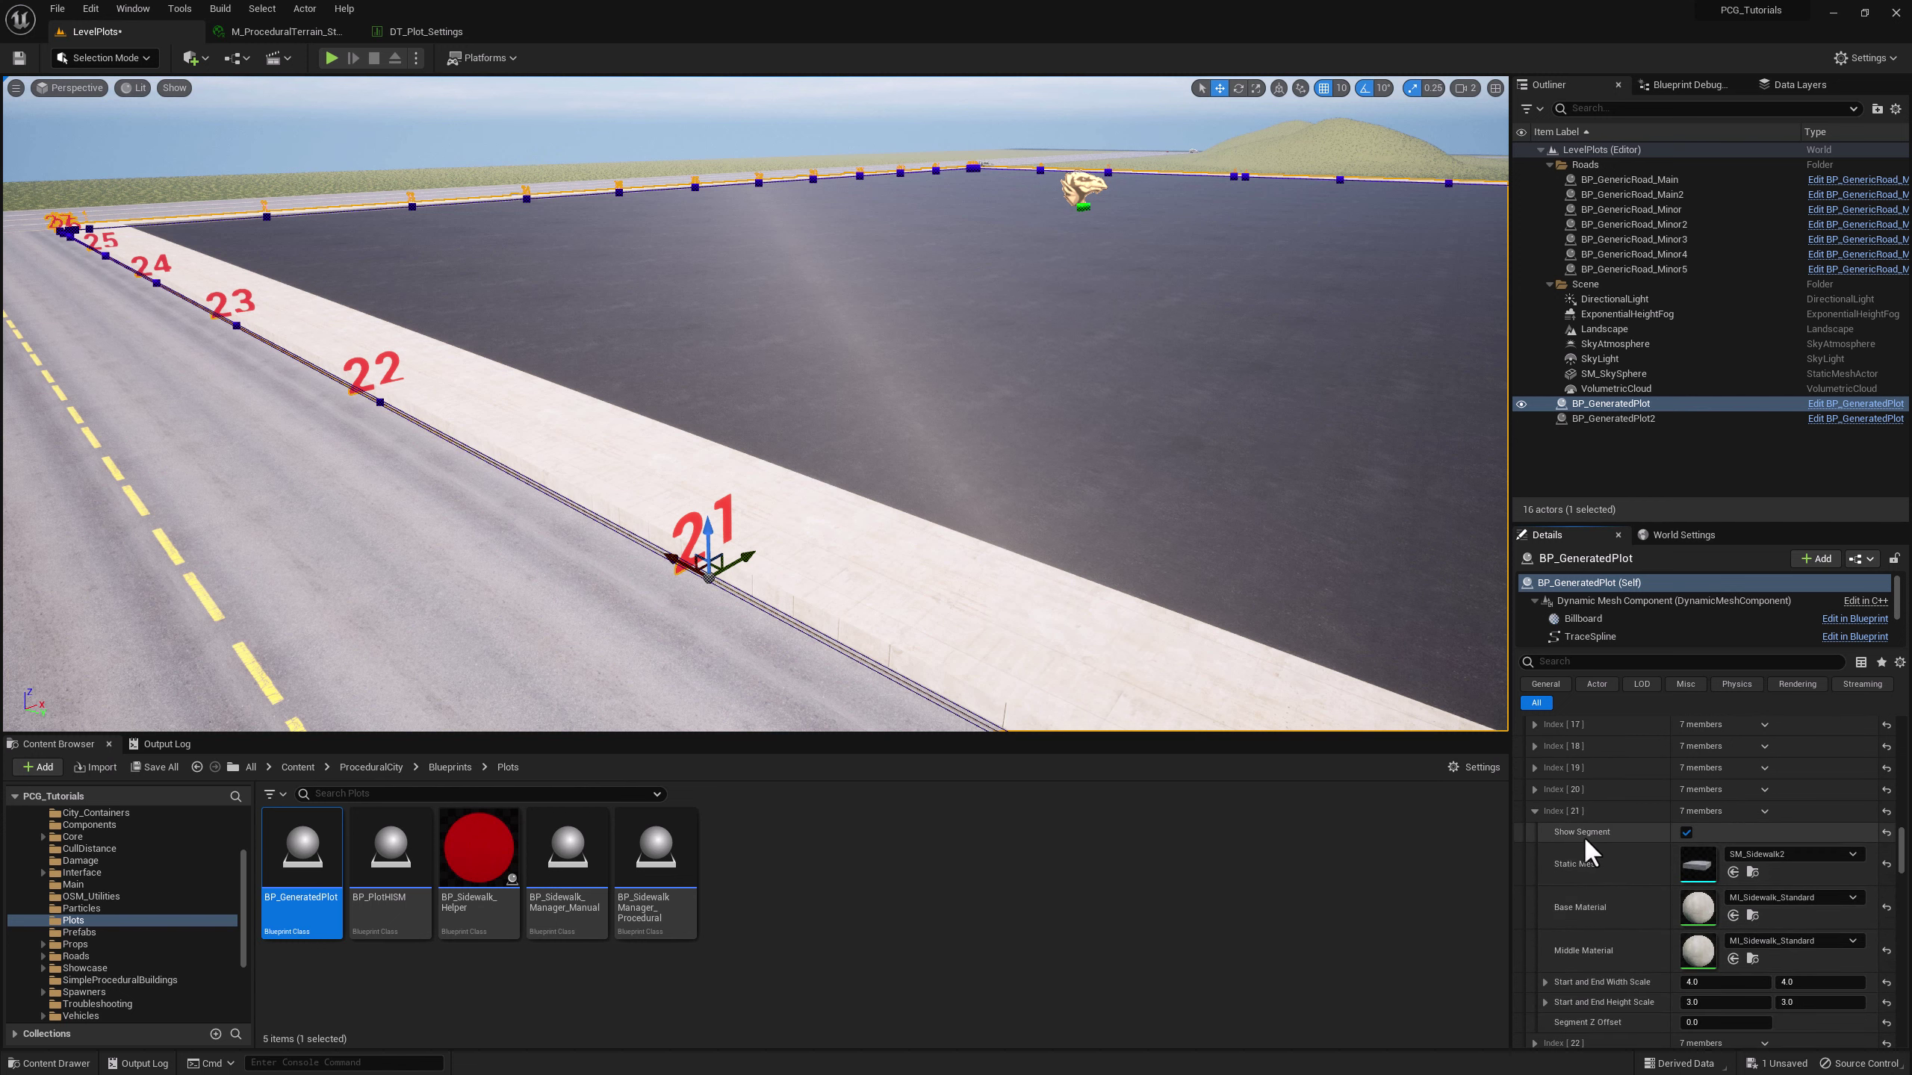
- Try hiding sidewalk segment 21 with Show Segment, inspect the gap beside the road, and re-enable the segment
left_click(1687, 834)
right_click_drag(1250, 589, 1129, 595)
right_click_drag(756, 404, 696, 533)
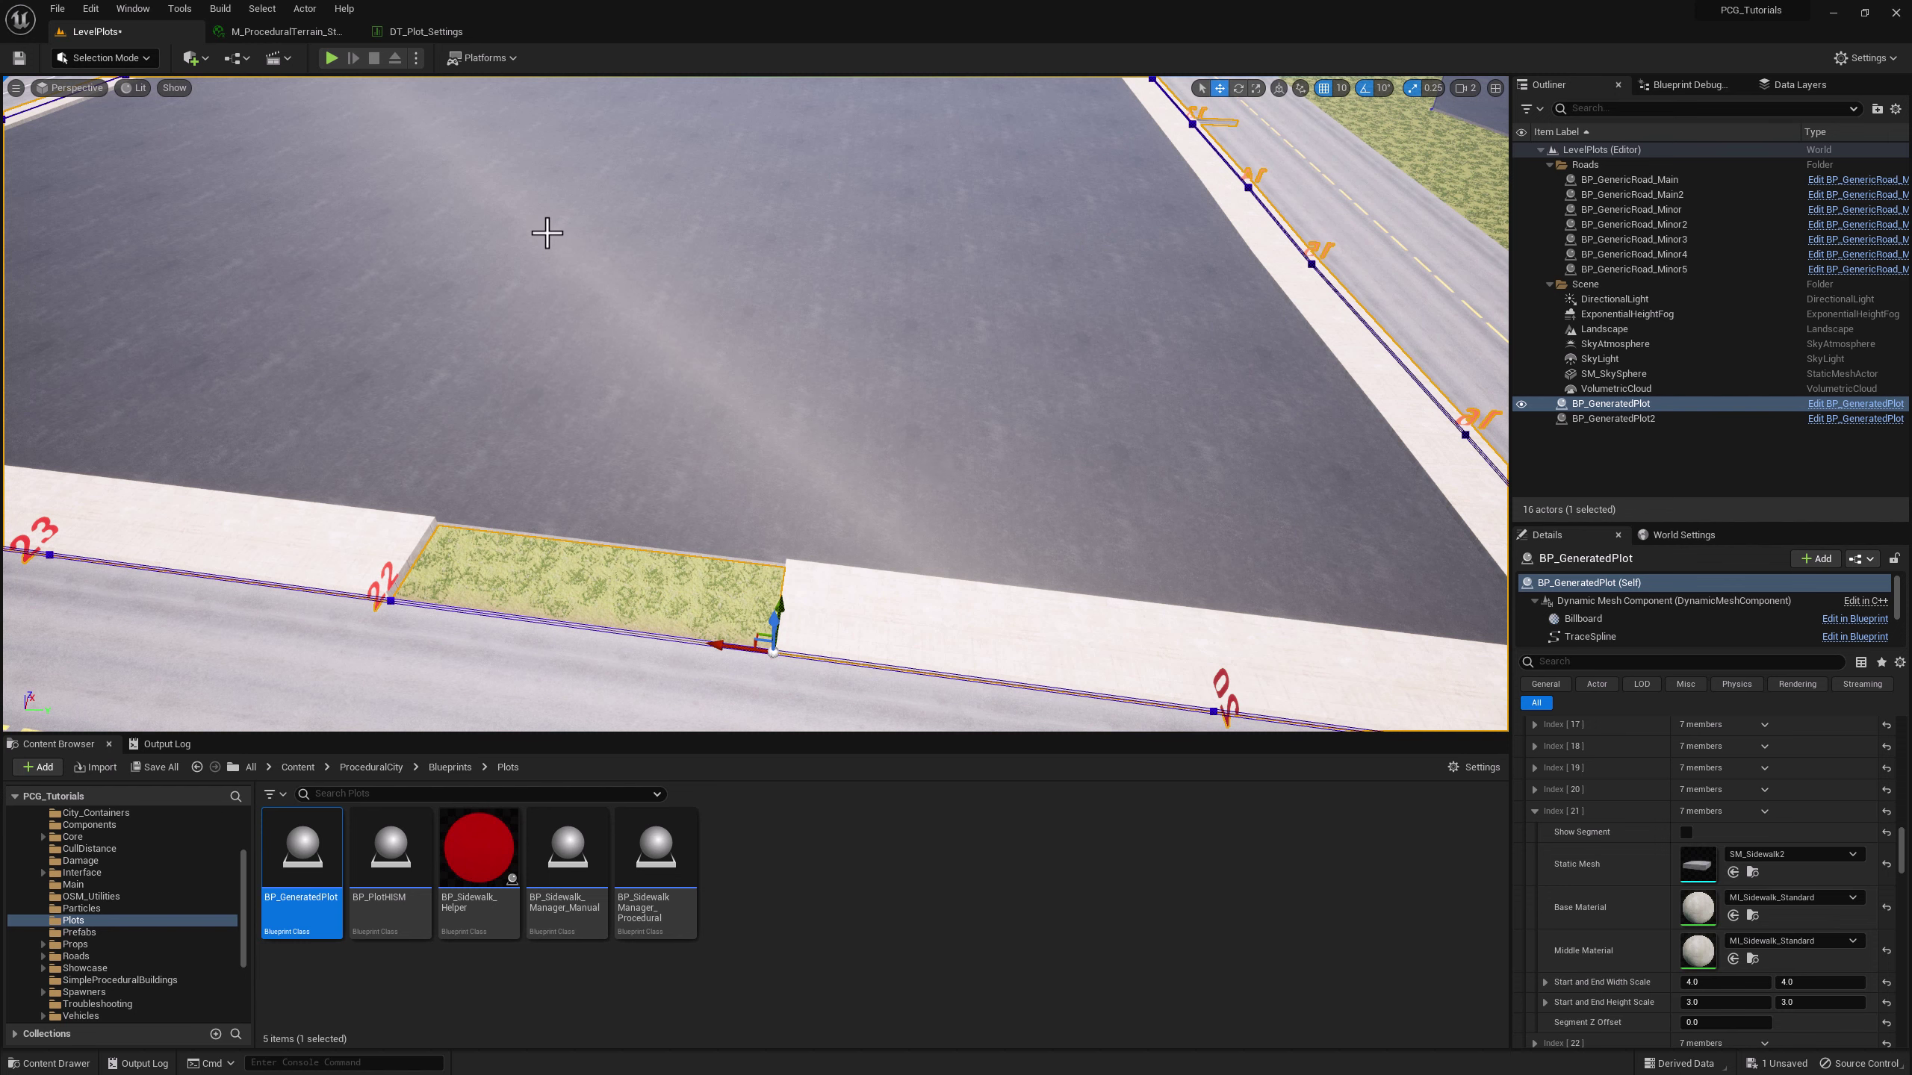
right_click_drag(594, 325, 504, 260)
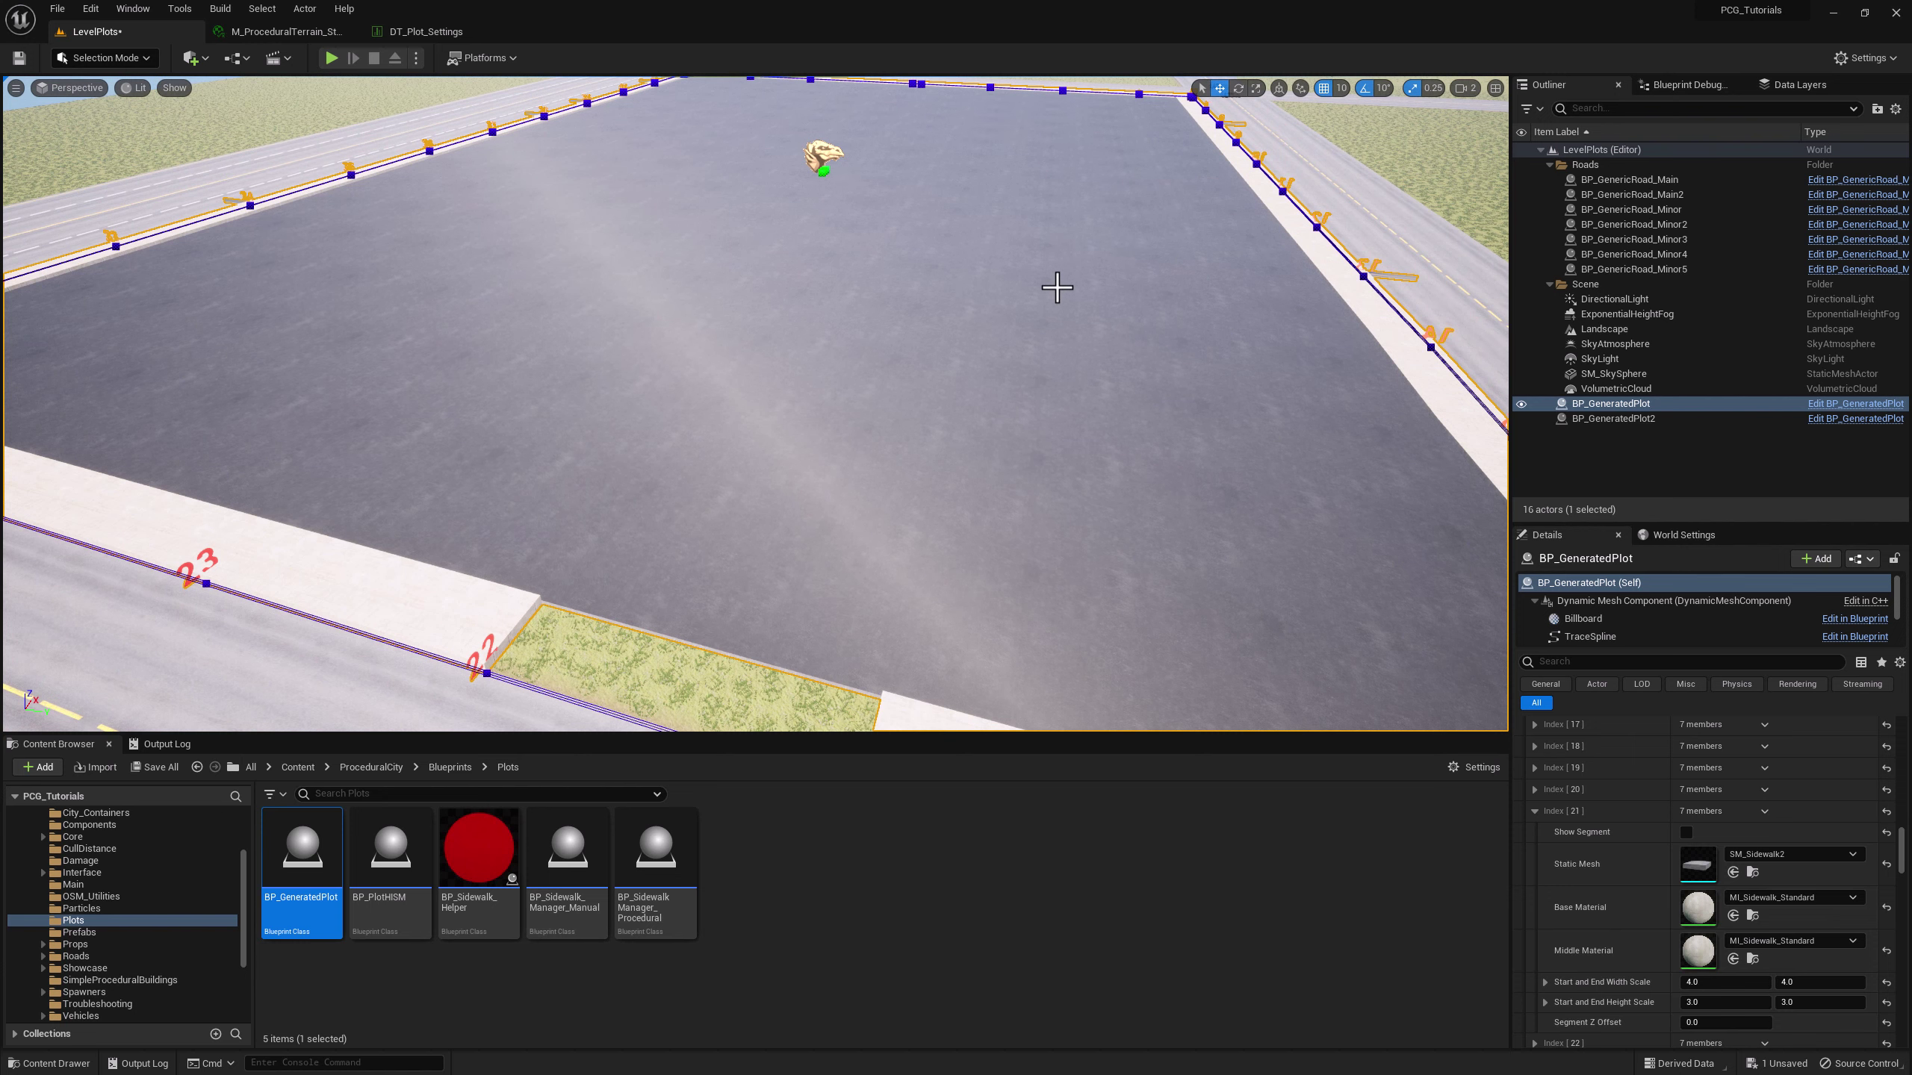
right_click_drag(1093, 331, 1083, 426)
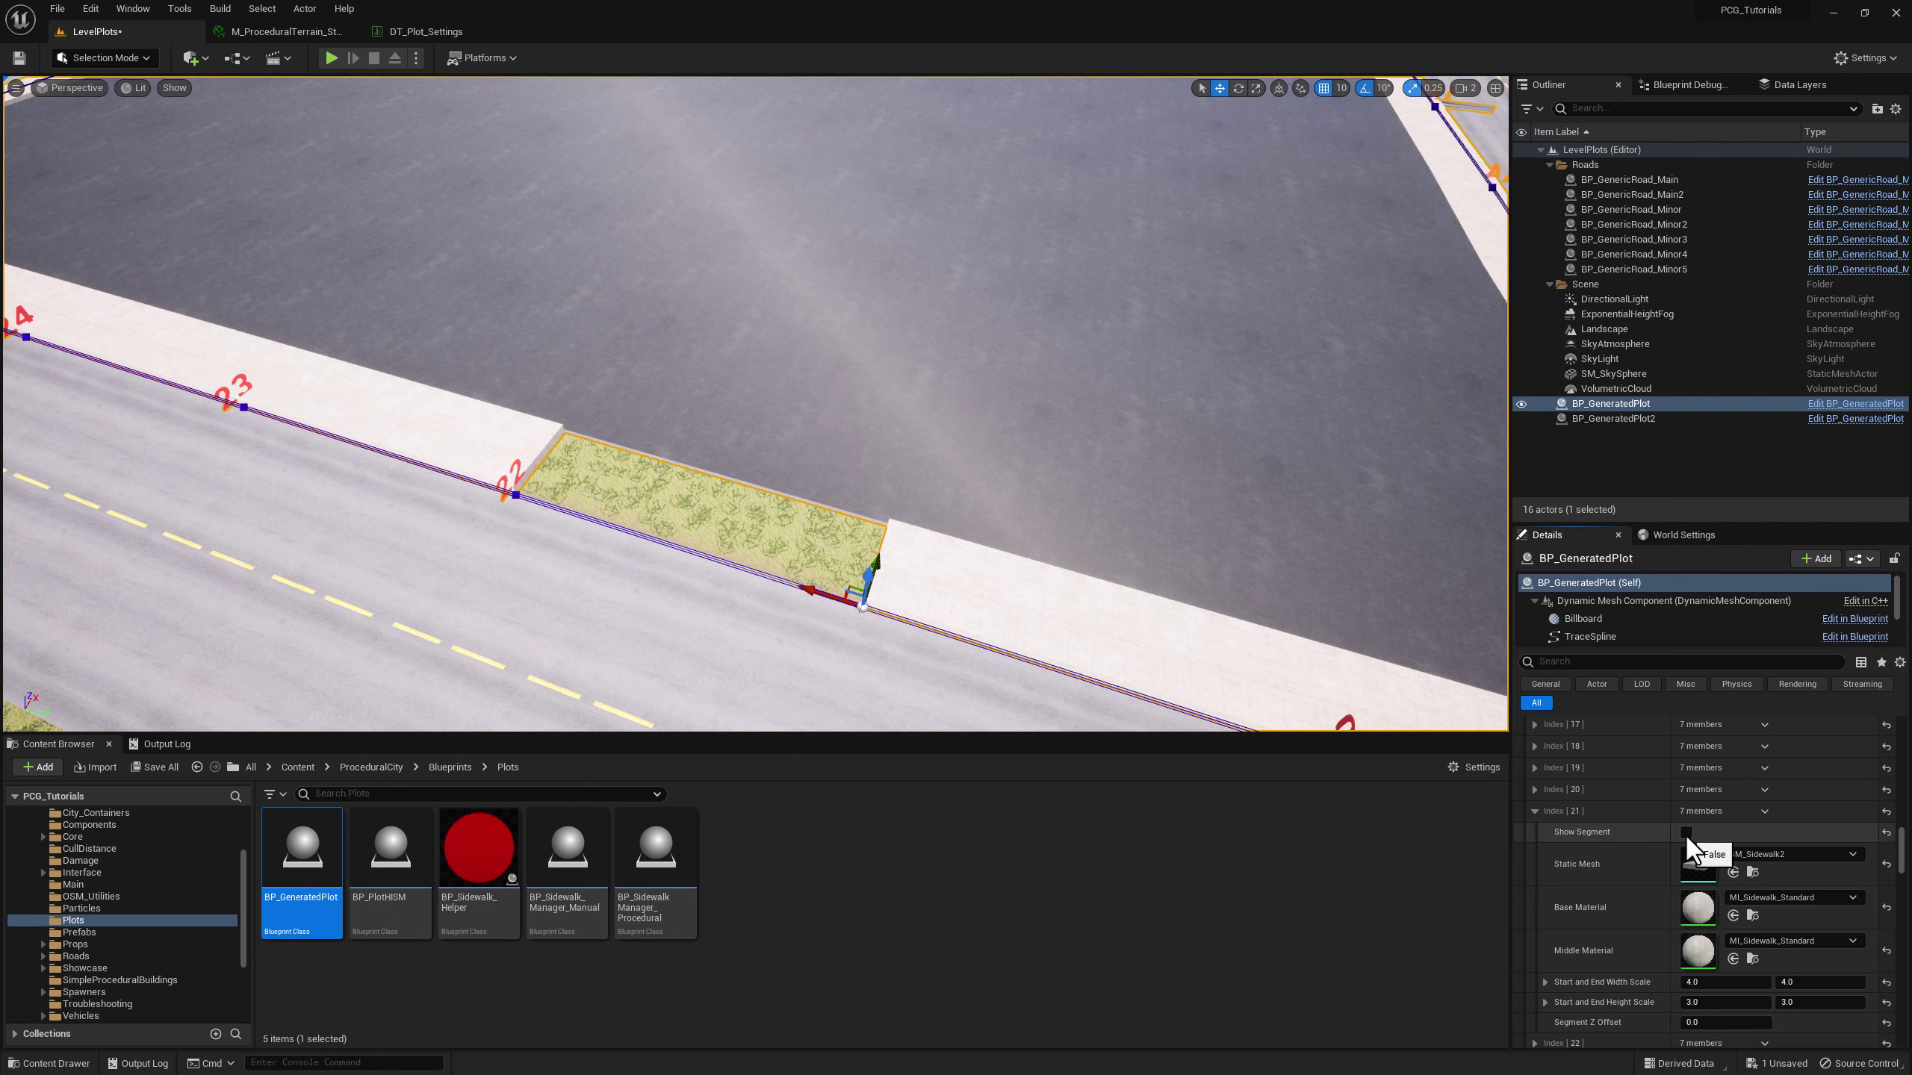
left_click(1686, 833)
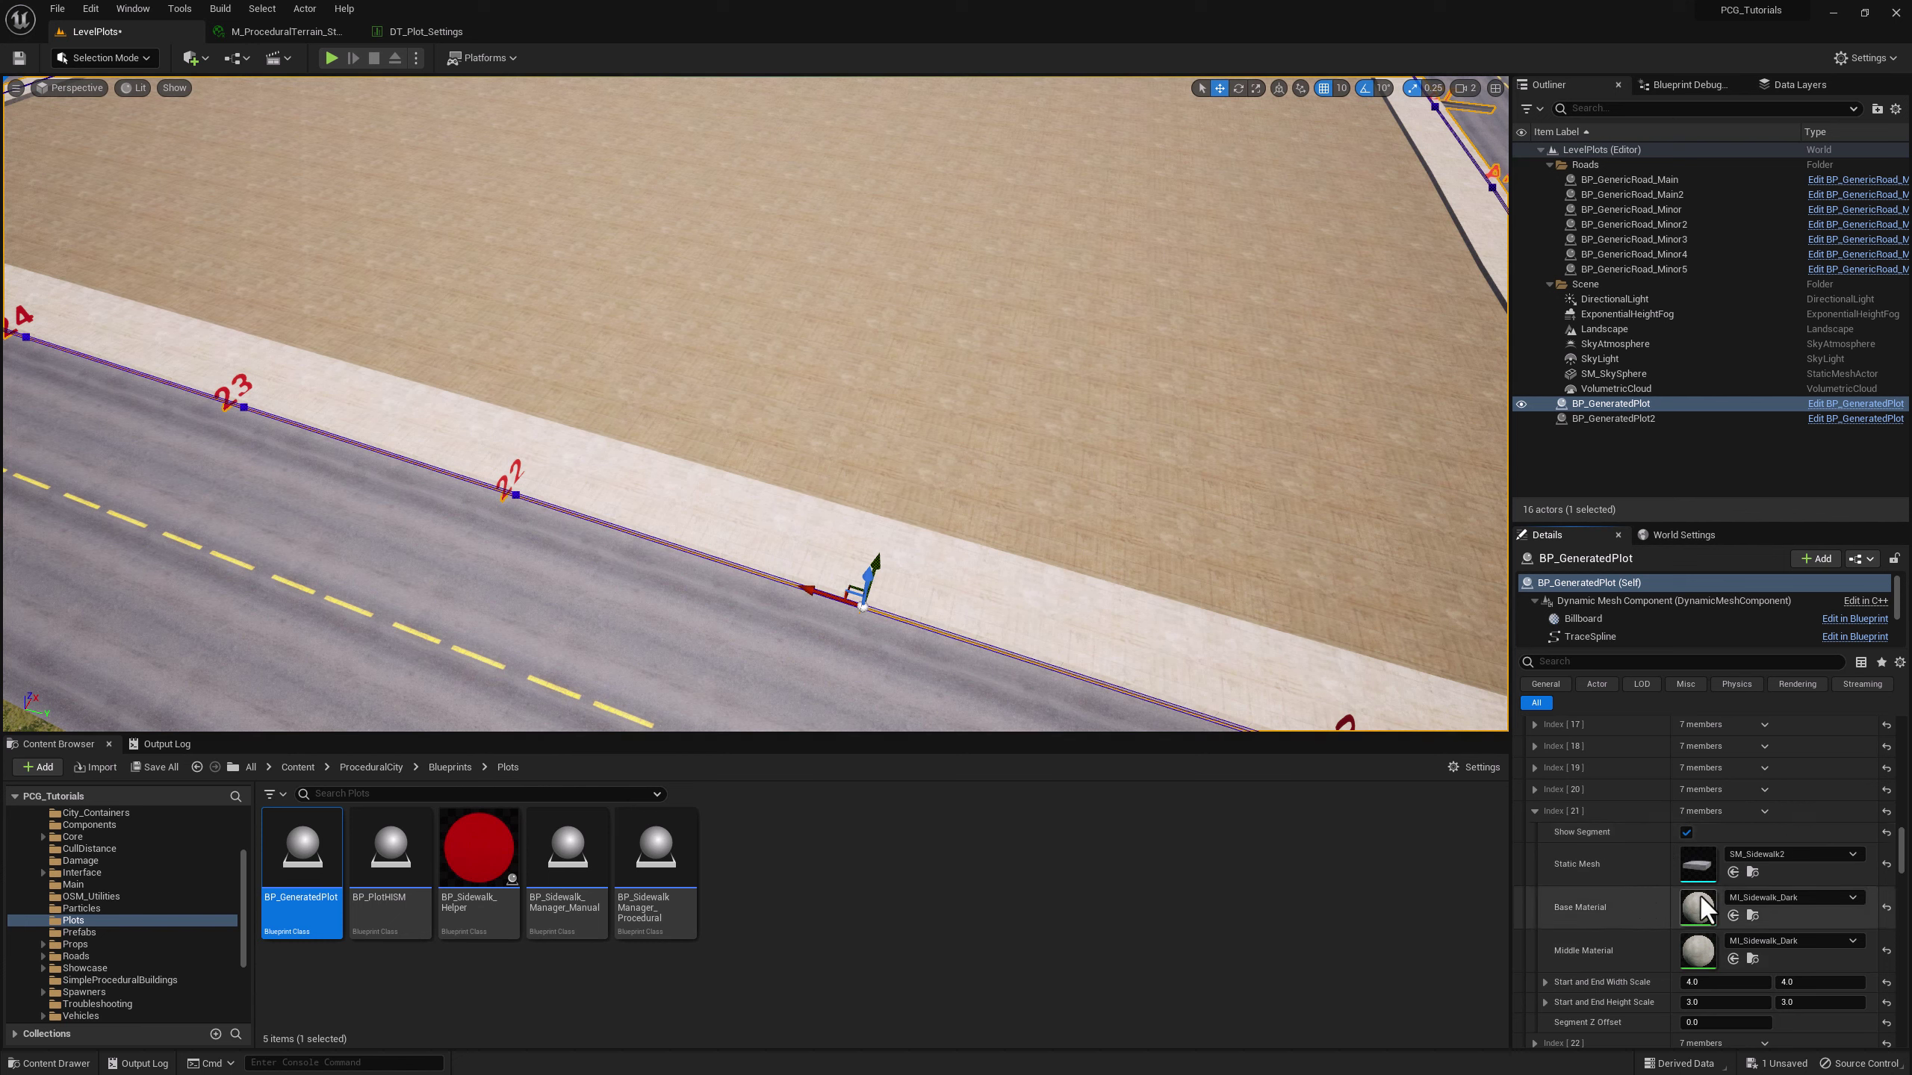
- Open the Setup - Props settings and examine the mesh, spacing, spawn chance and offset options of the first Edge Prop List entry
scroll(1612, 914, "down", 3)
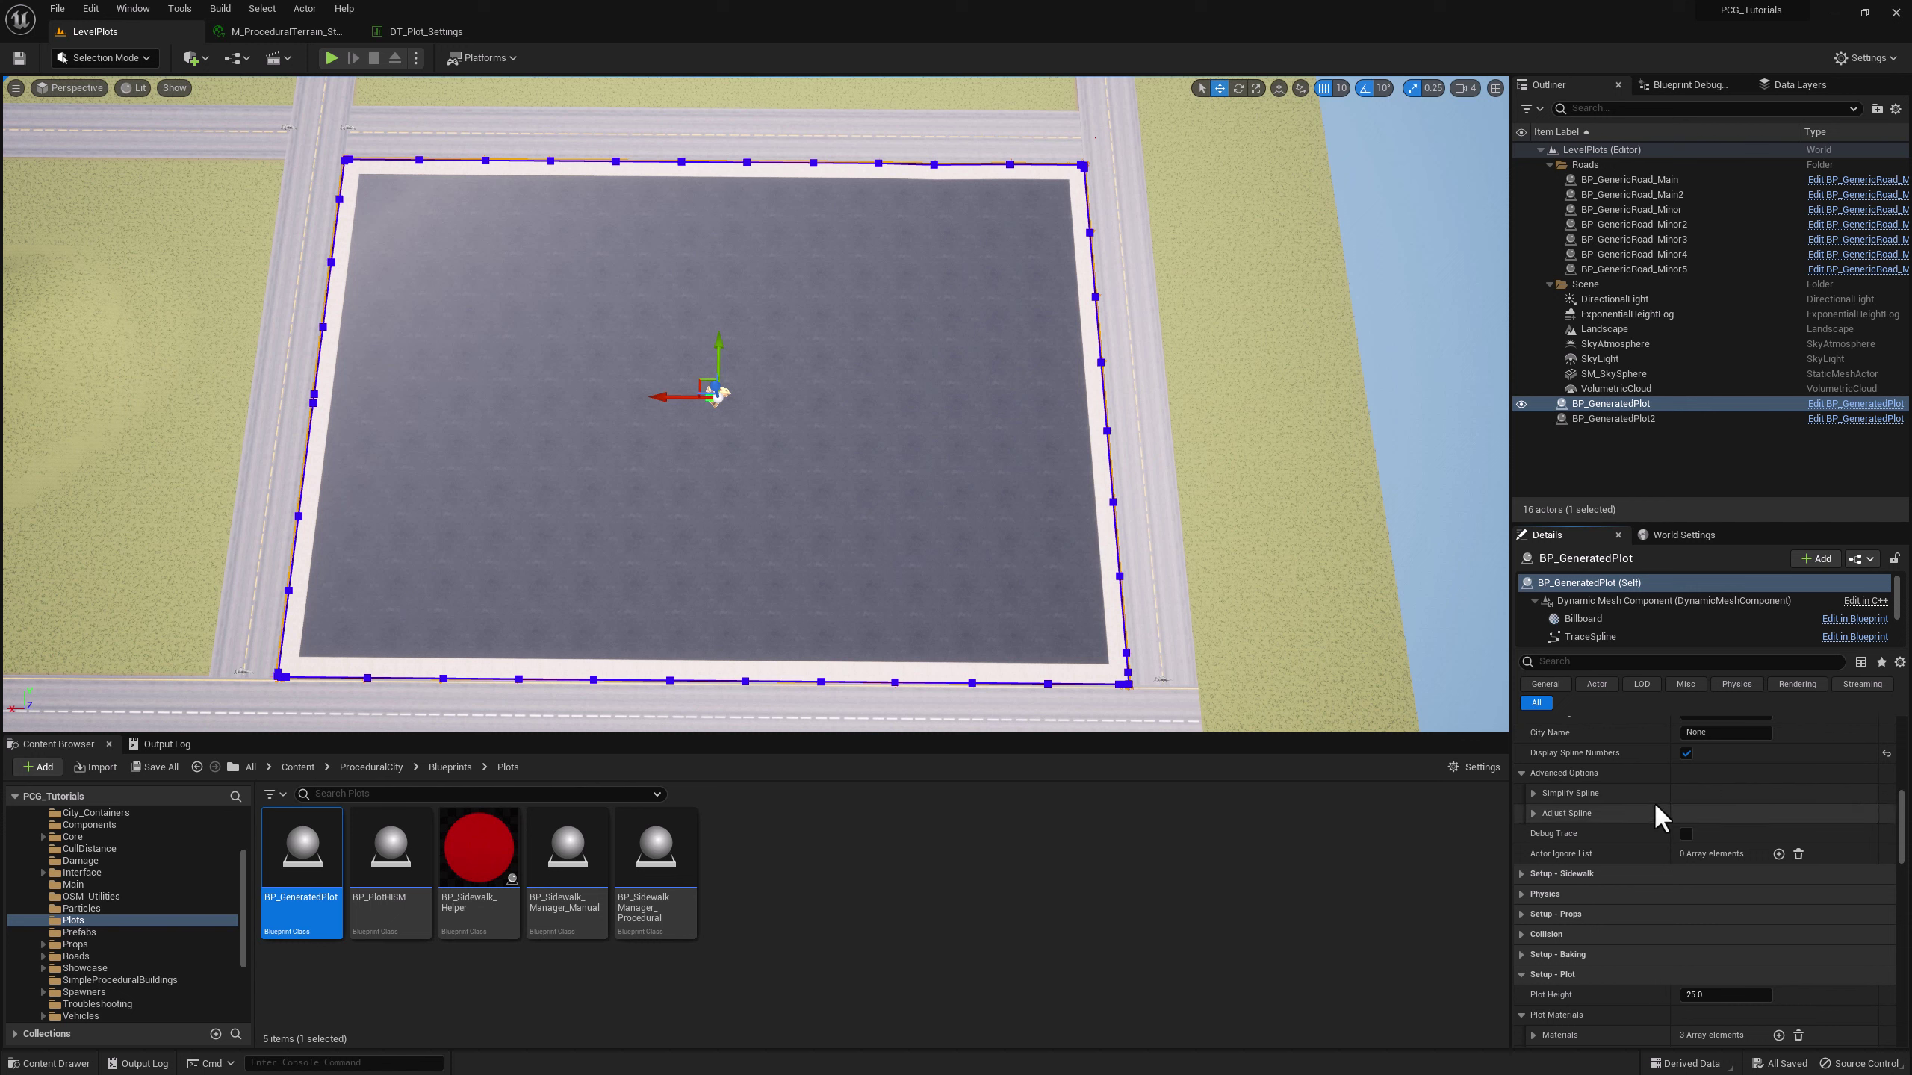
scroll(1654, 801, "down", 3)
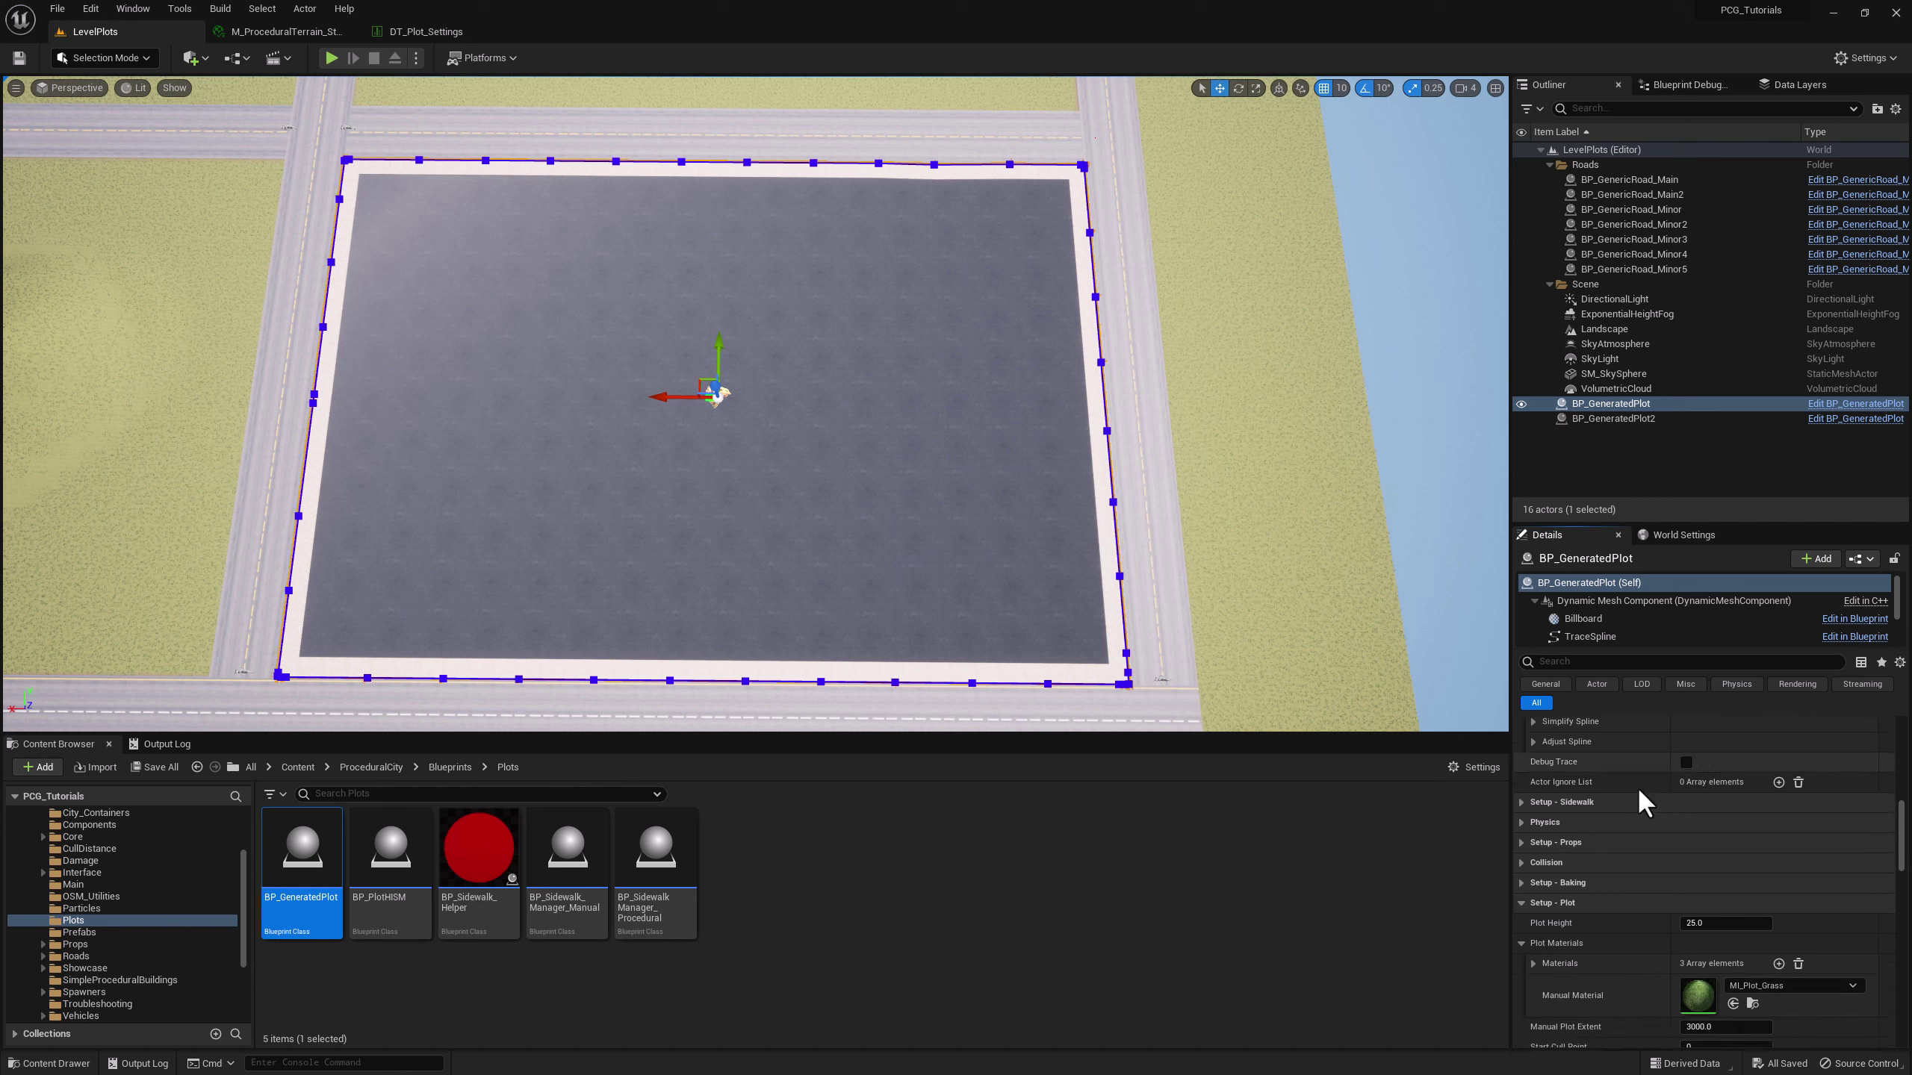
left_click(1521, 841)
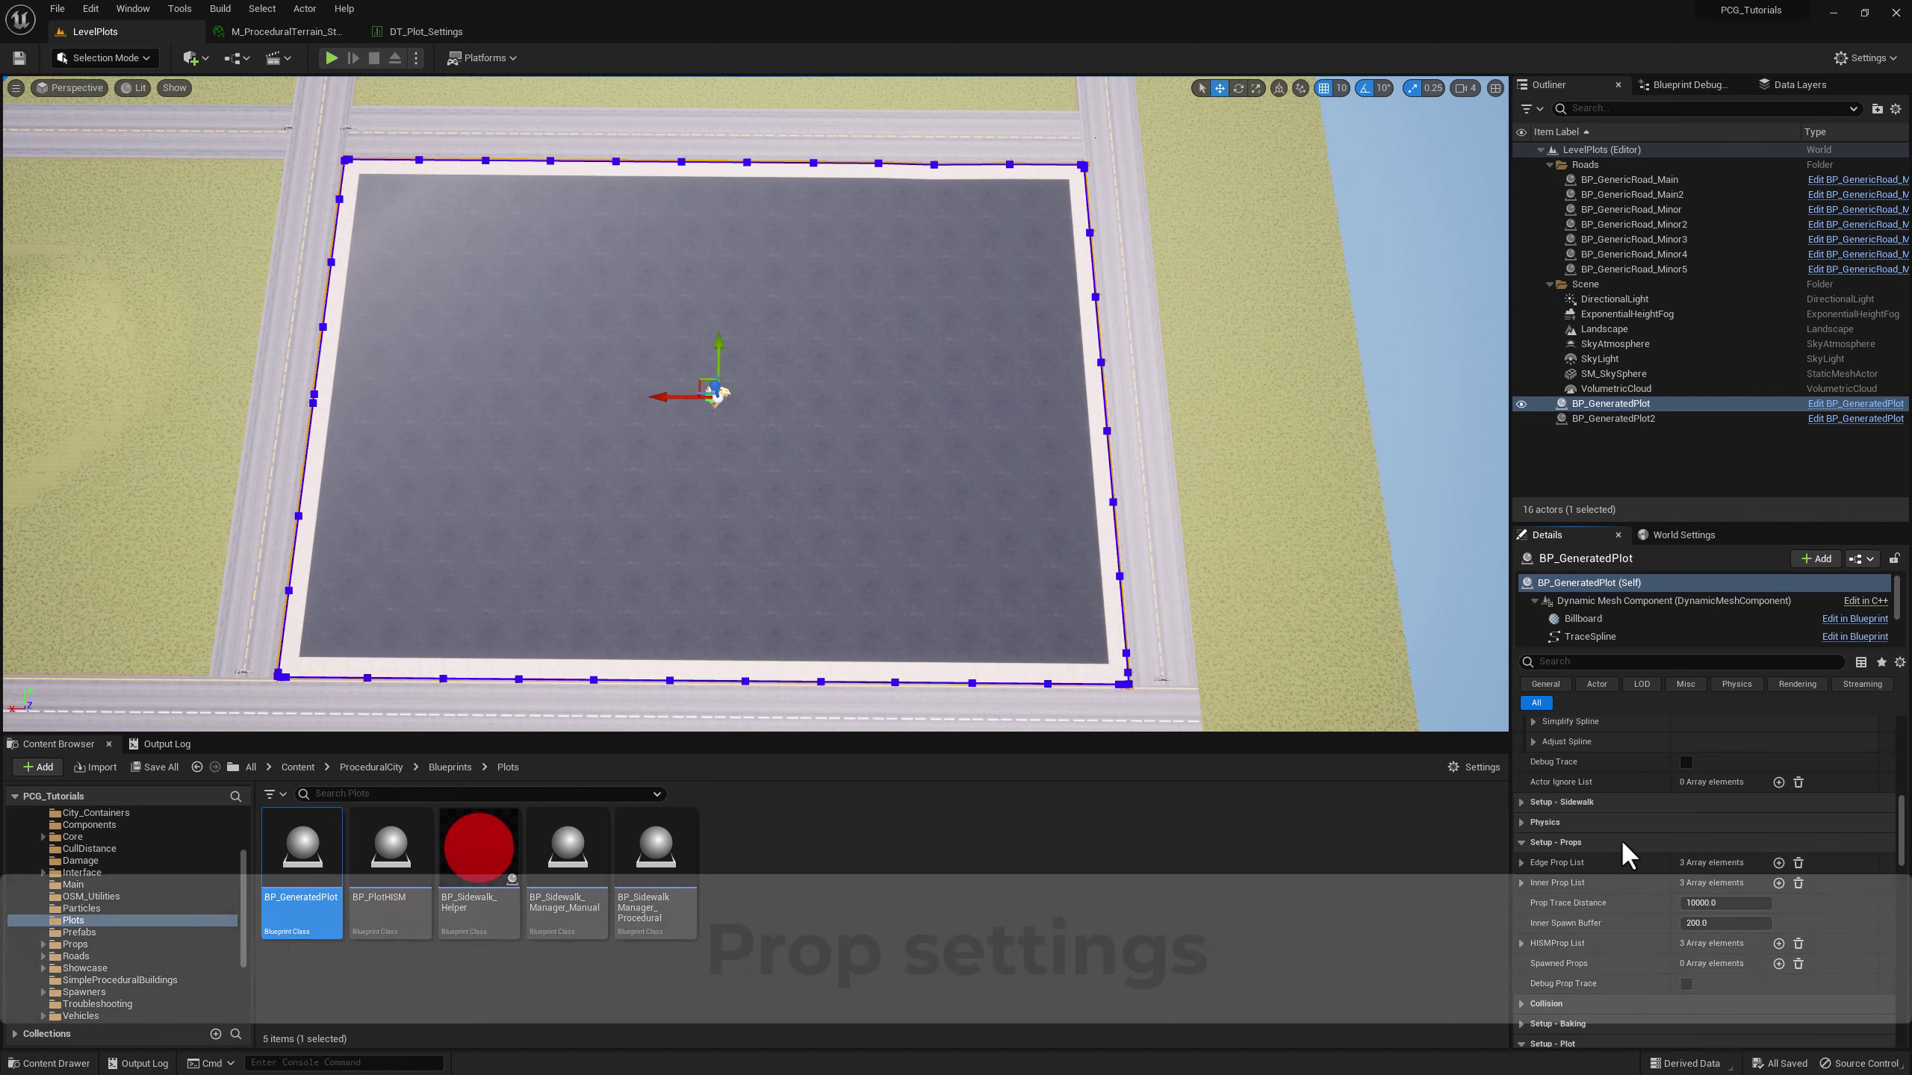
scroll(1621, 838, "down", 4)
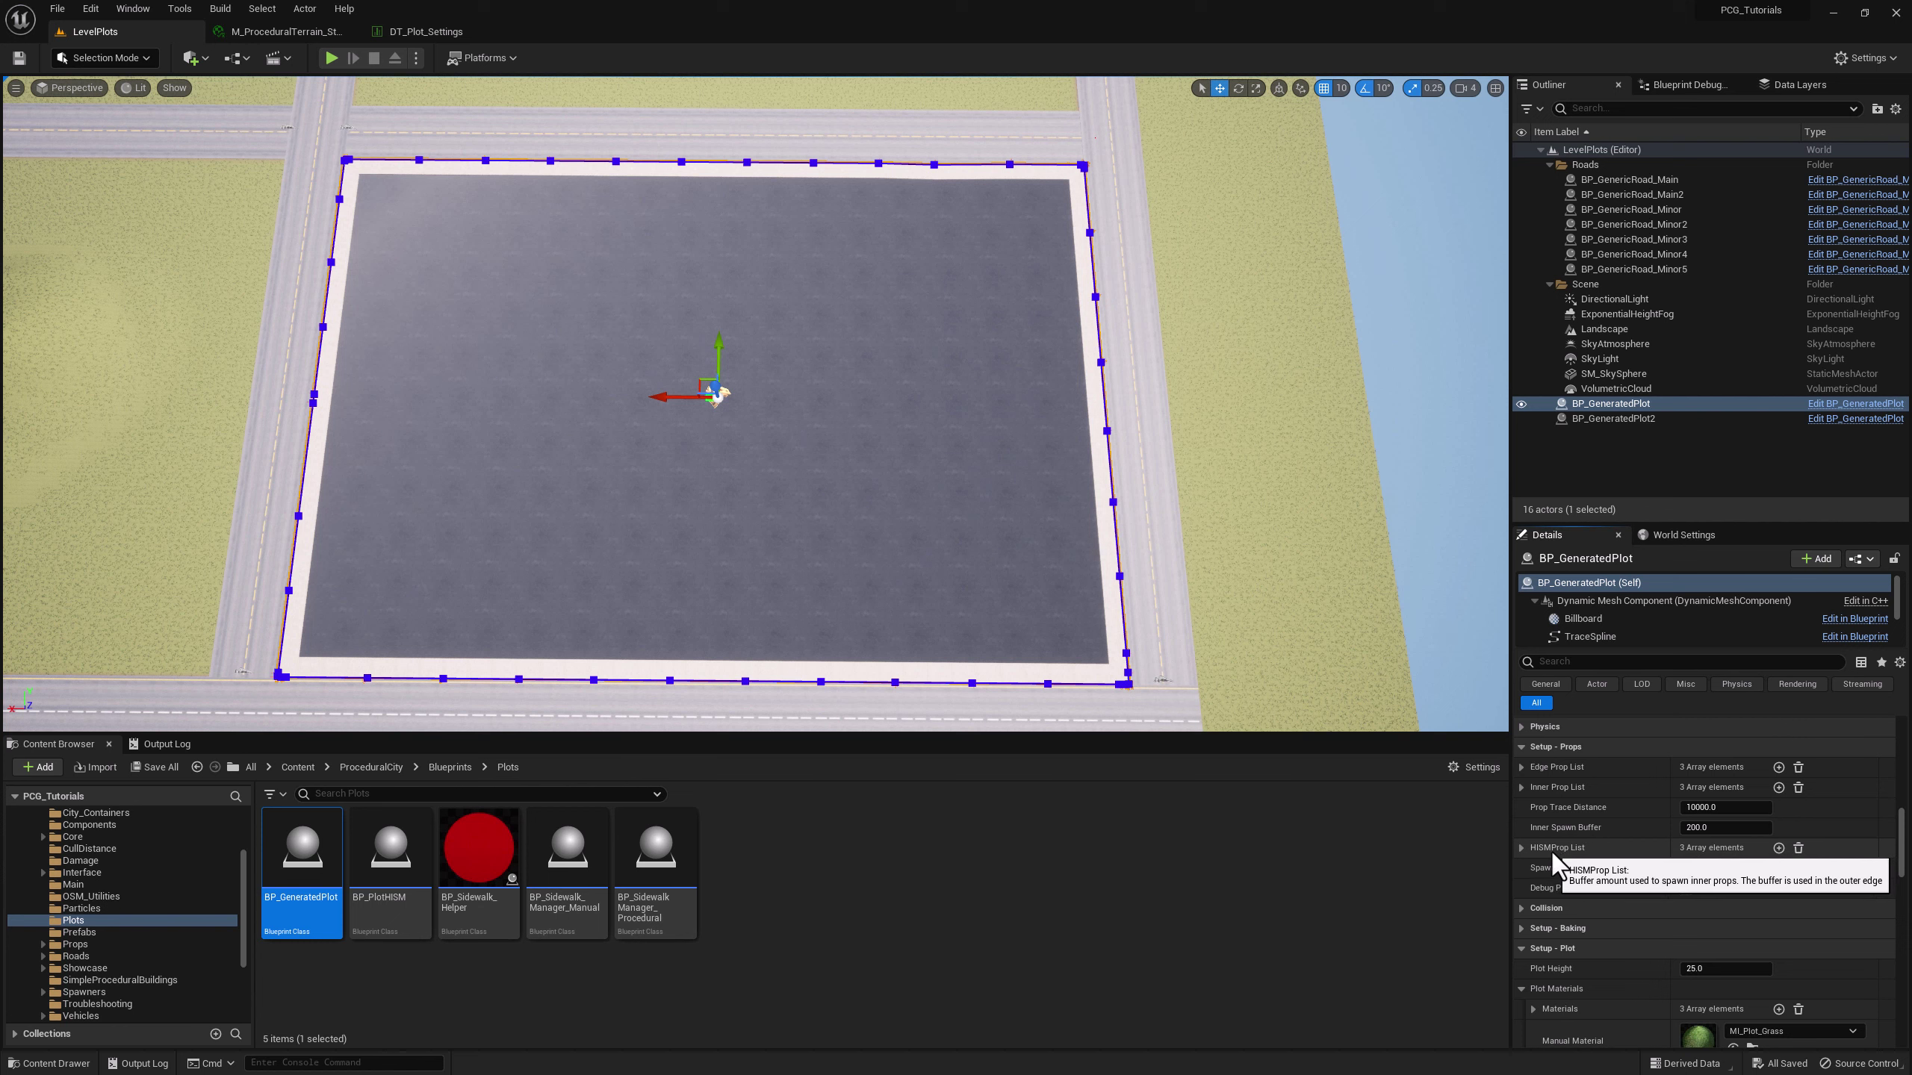
left_click(1521, 766)
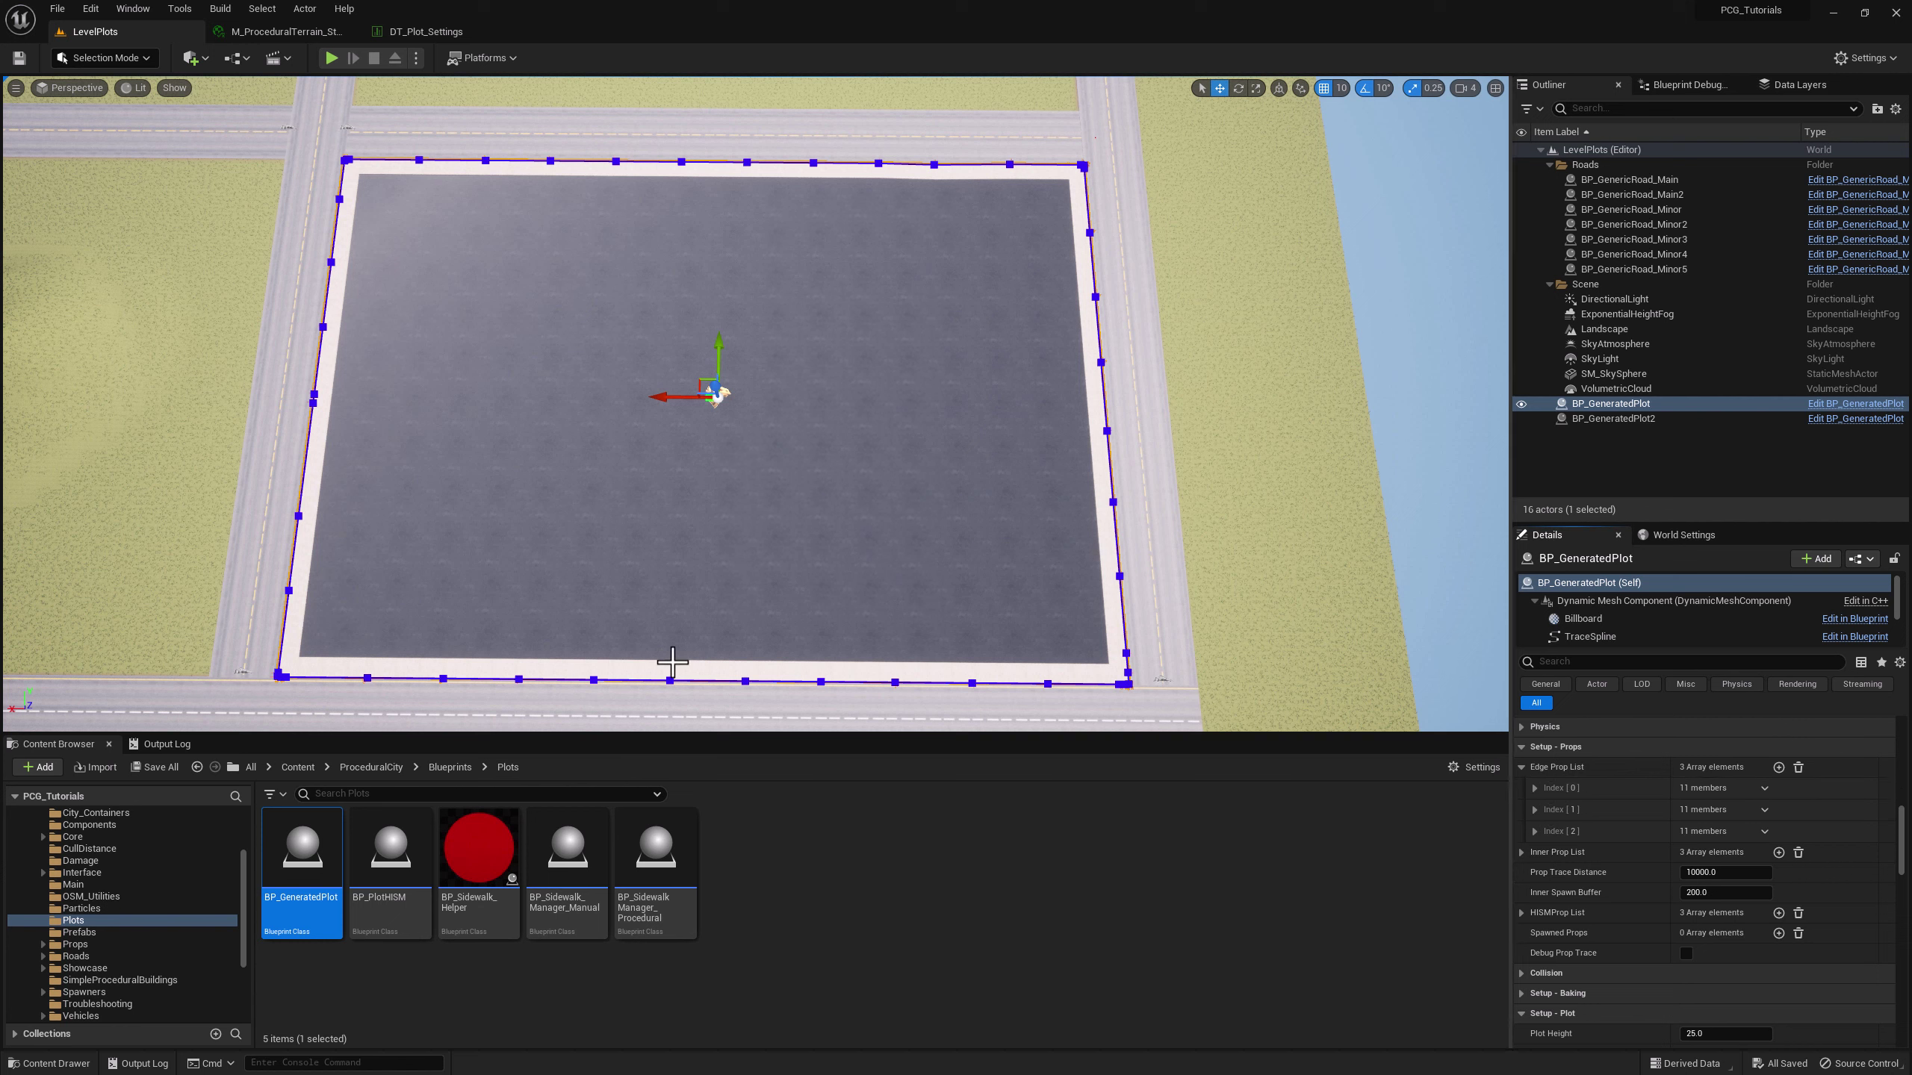
left_click(1534, 787)
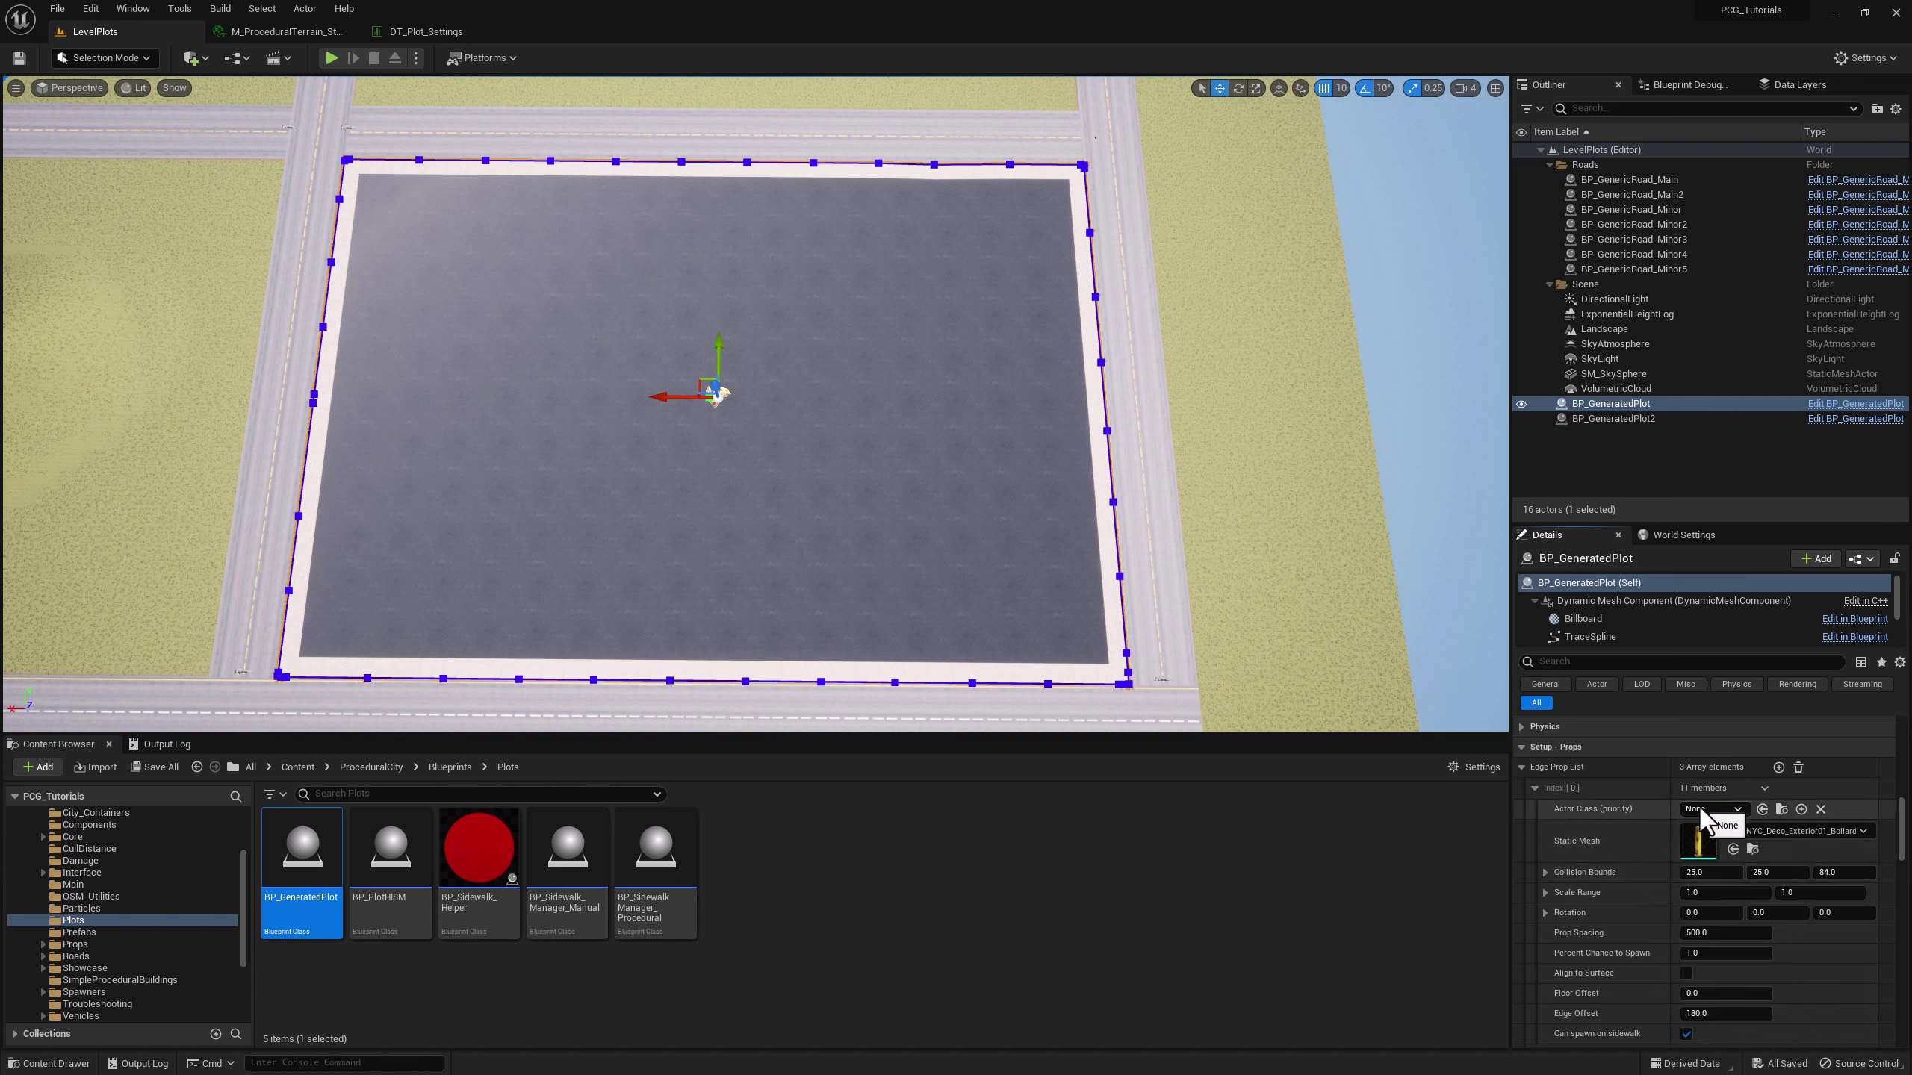
scroll(1693, 837, "down", 2)
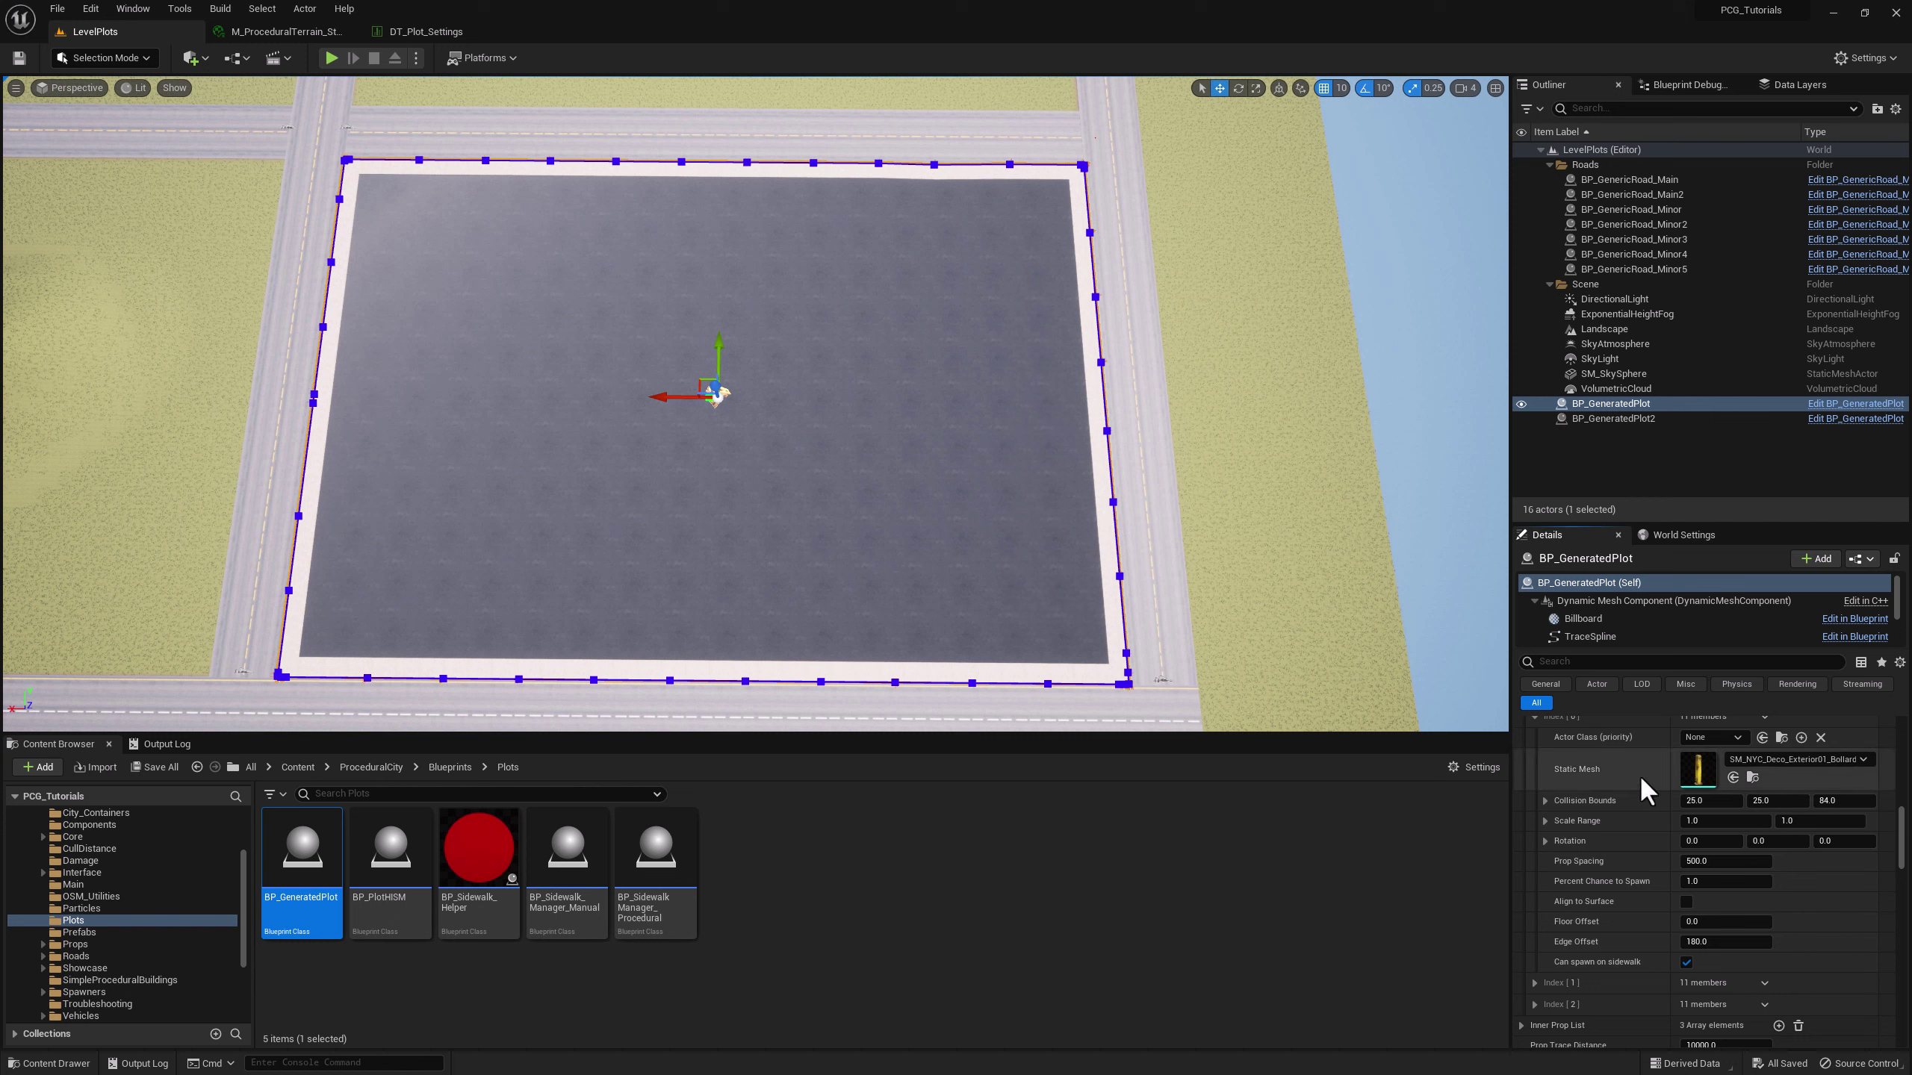
scroll(1618, 787, "up", 2)
left_click(1535, 763)
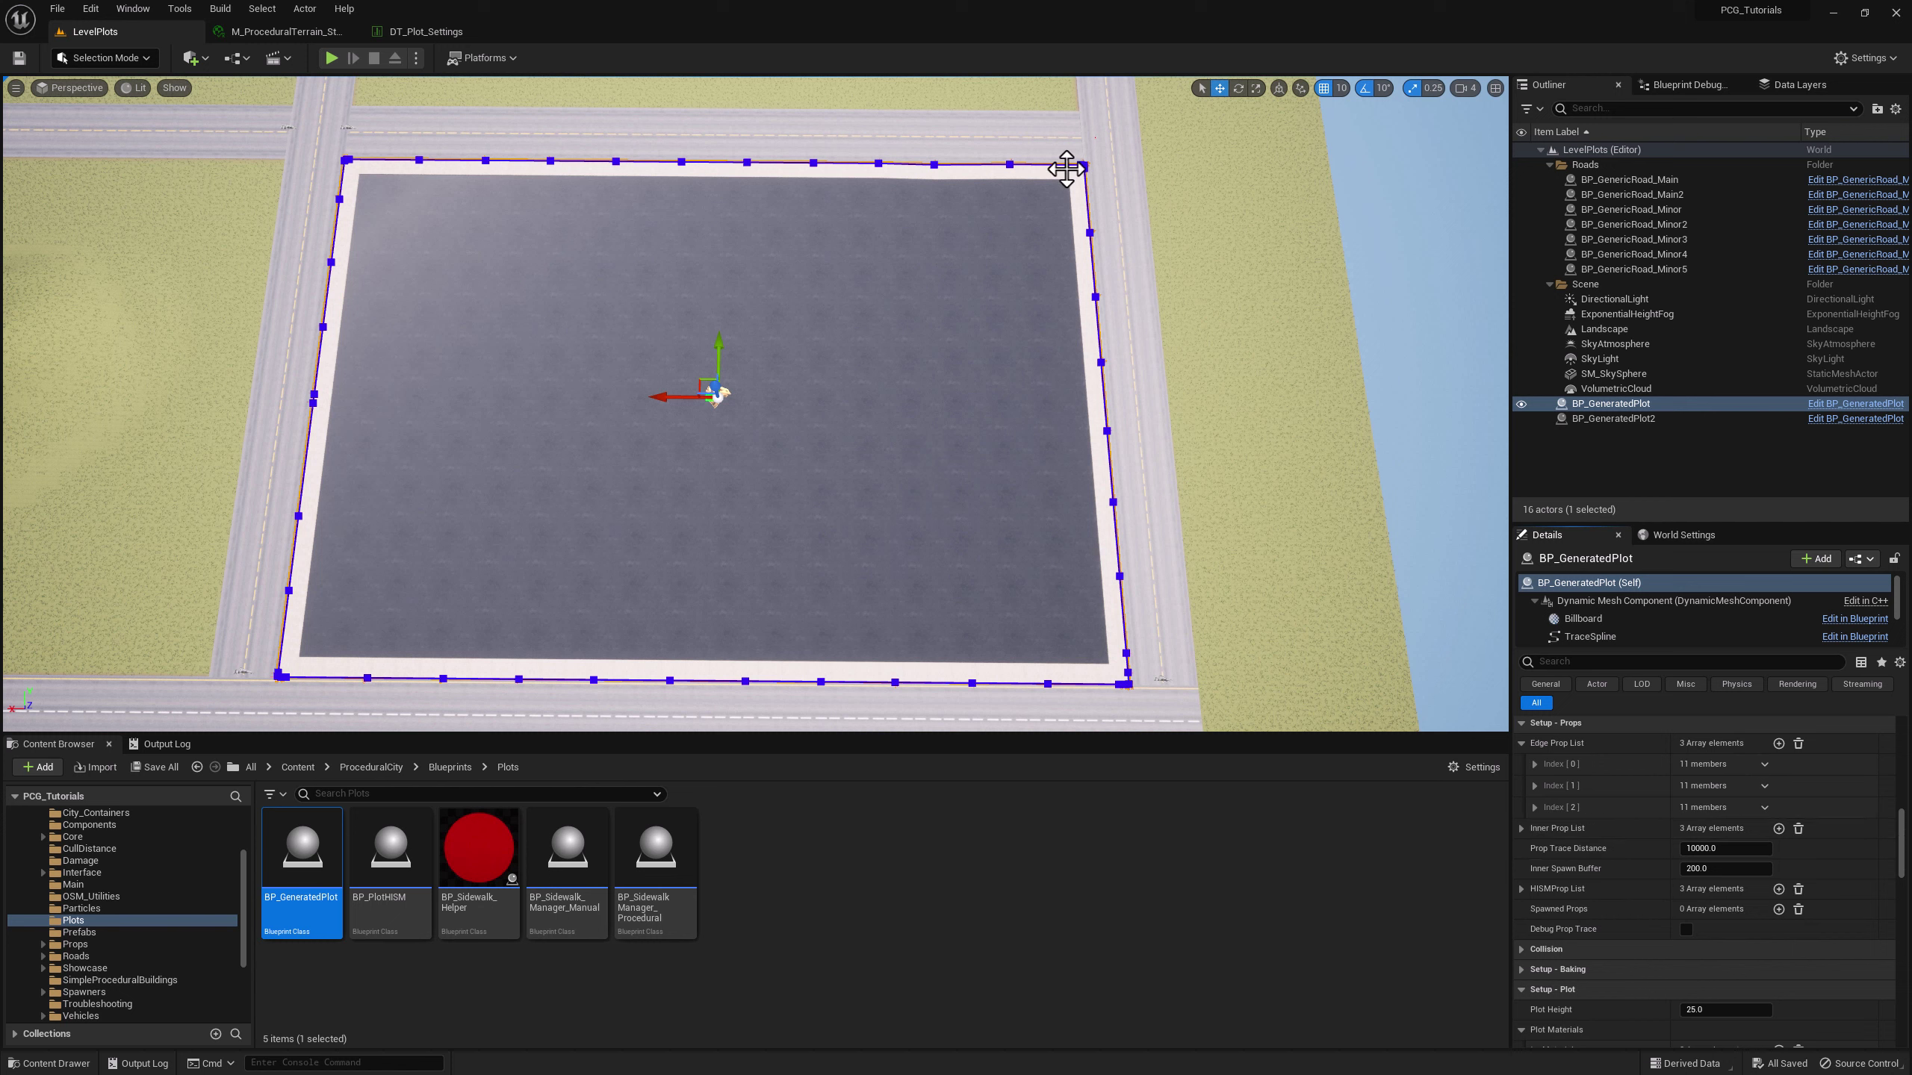
- Expand Inner Prop List and review its Index [0] entry's actor class, collision bounds, spawn range and Spawn in the center settings
left_click(1521, 827)
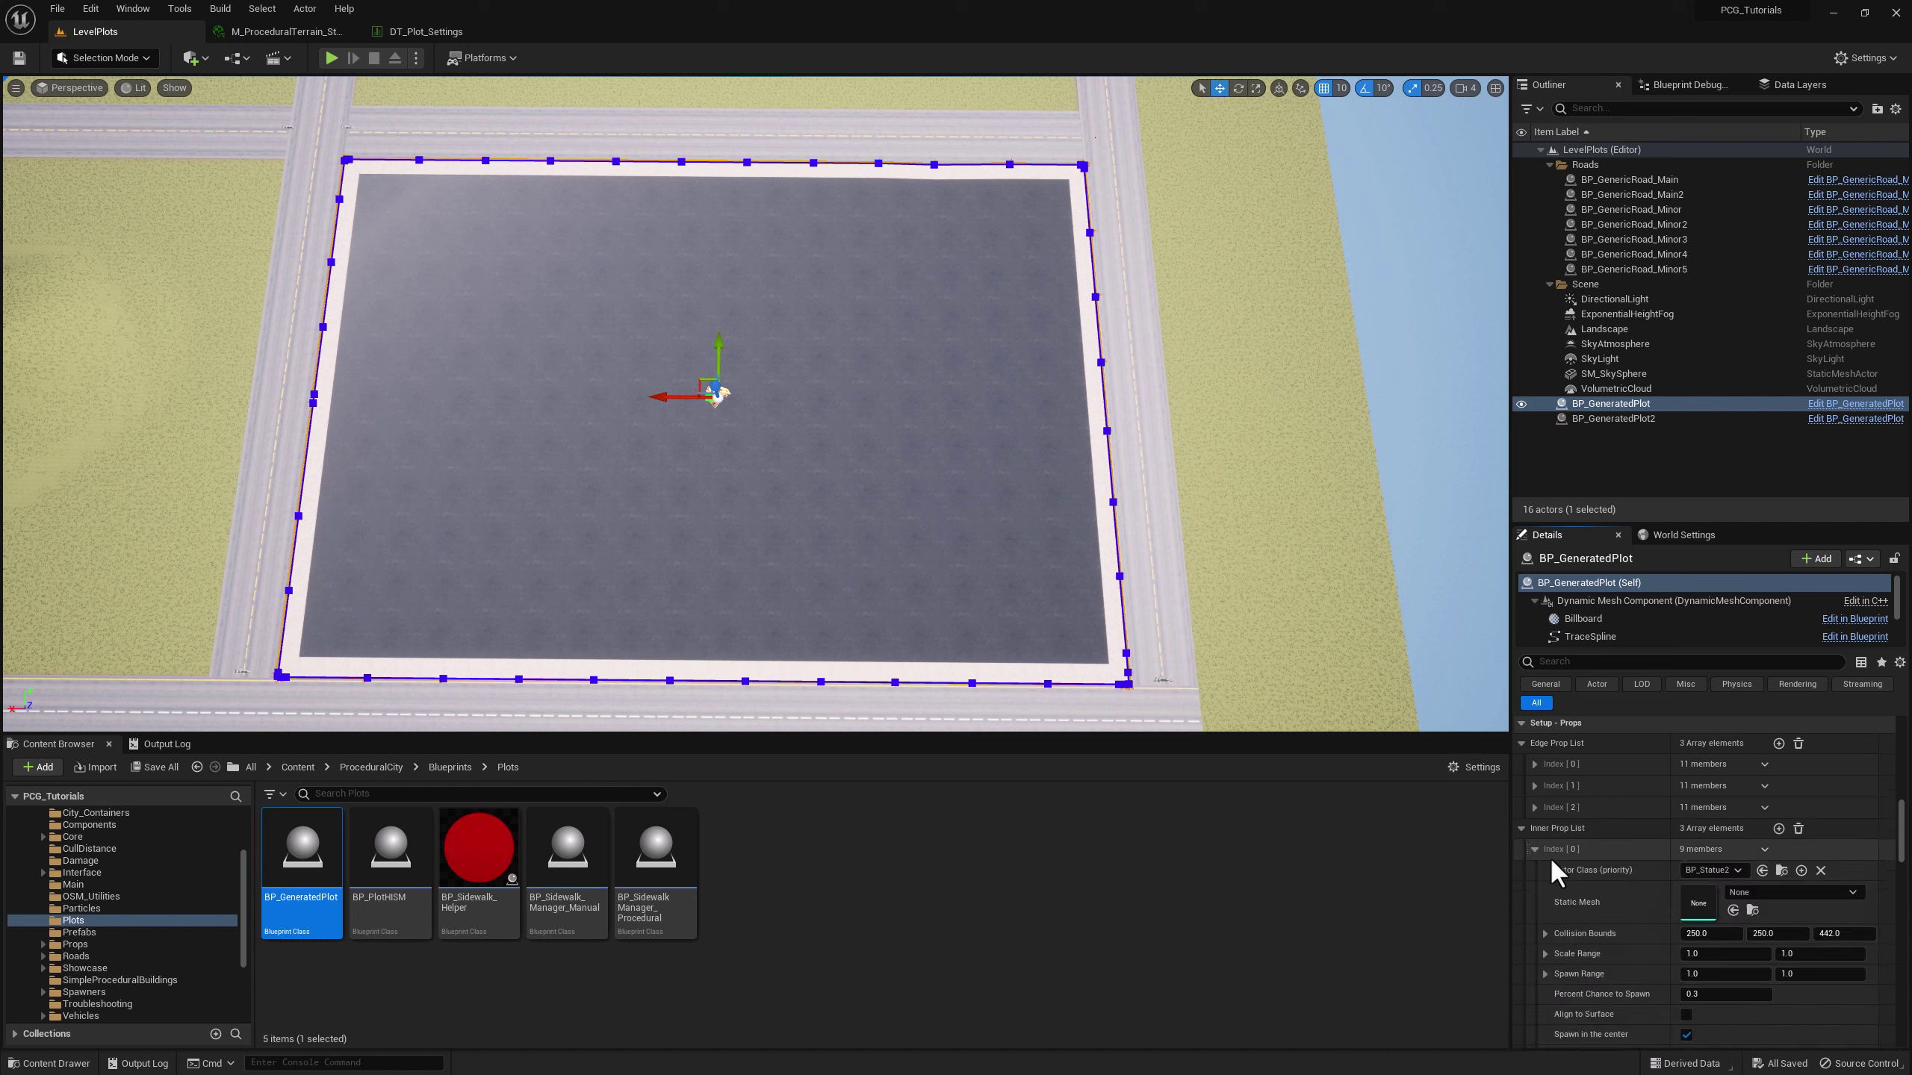
left_click(1535, 849)
scroll(1559, 876, "down", 1)
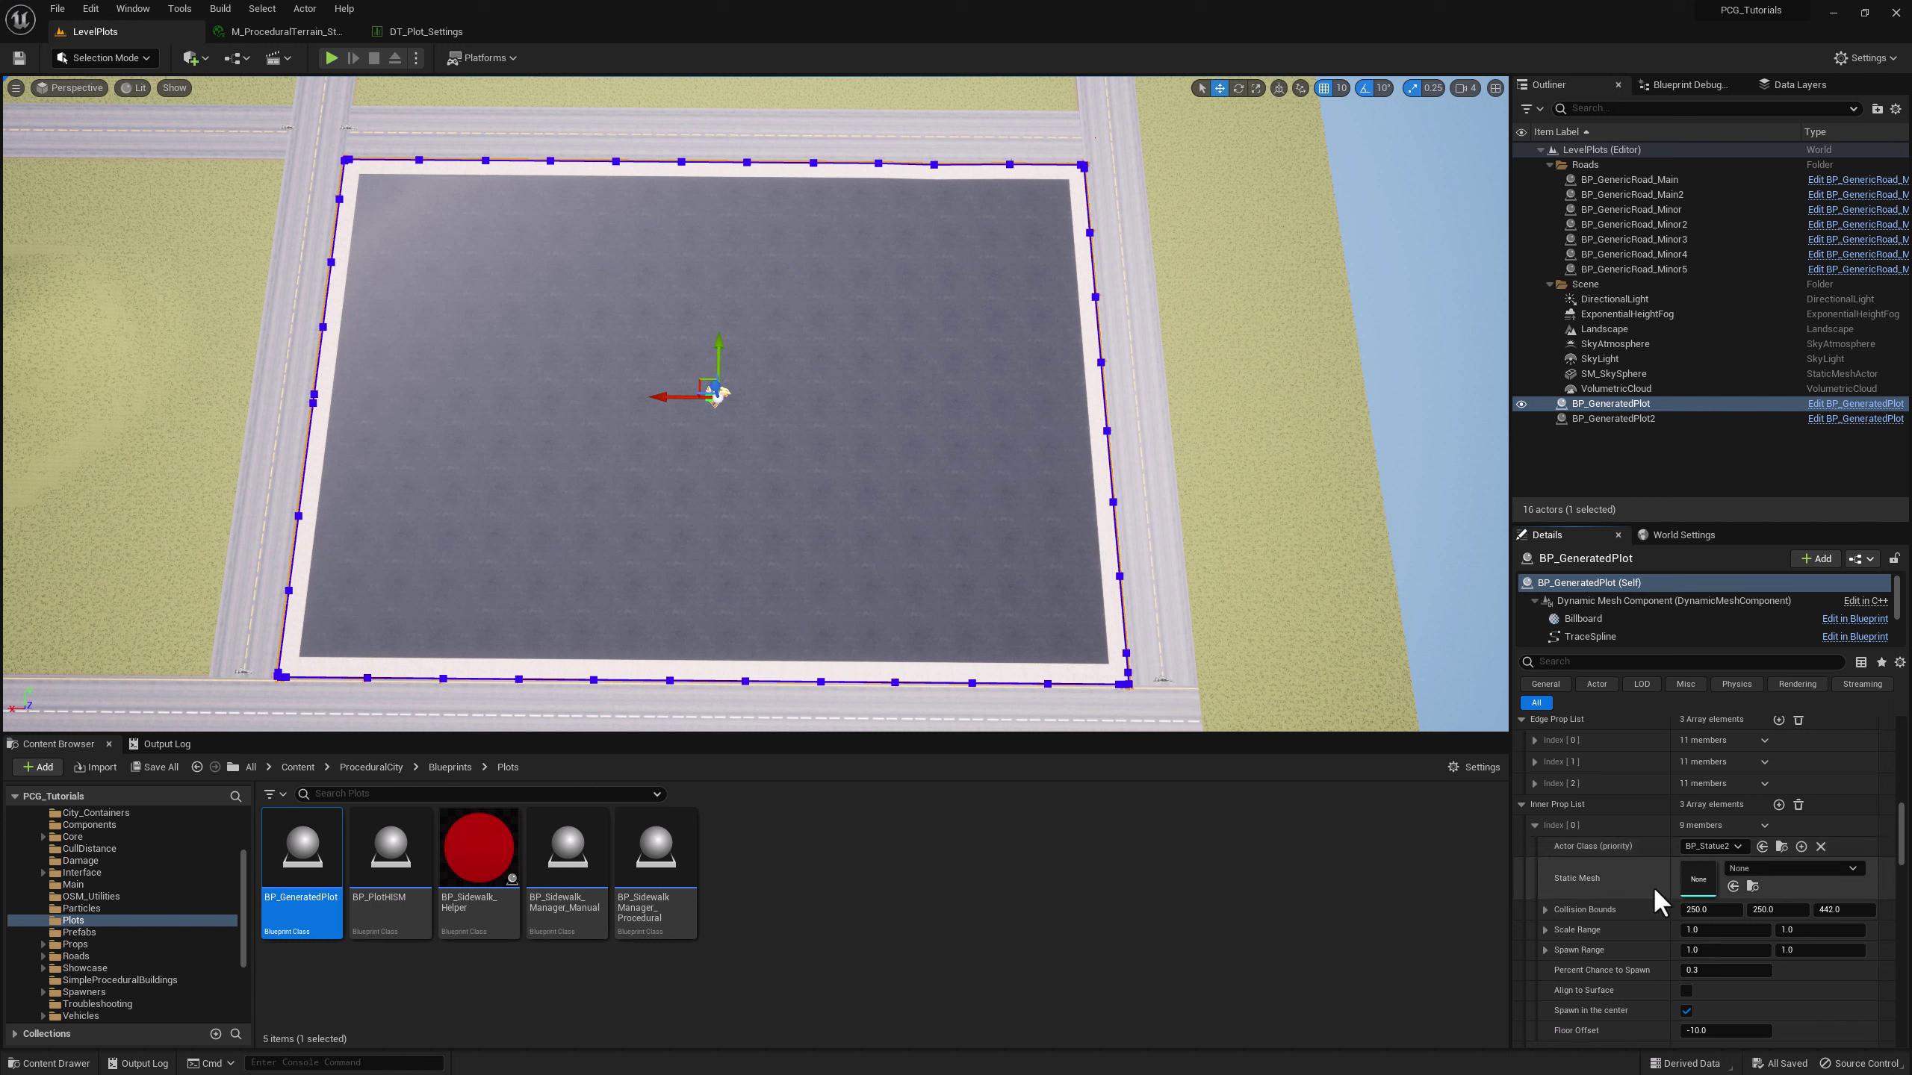
scroll(1651, 885, "down", 2)
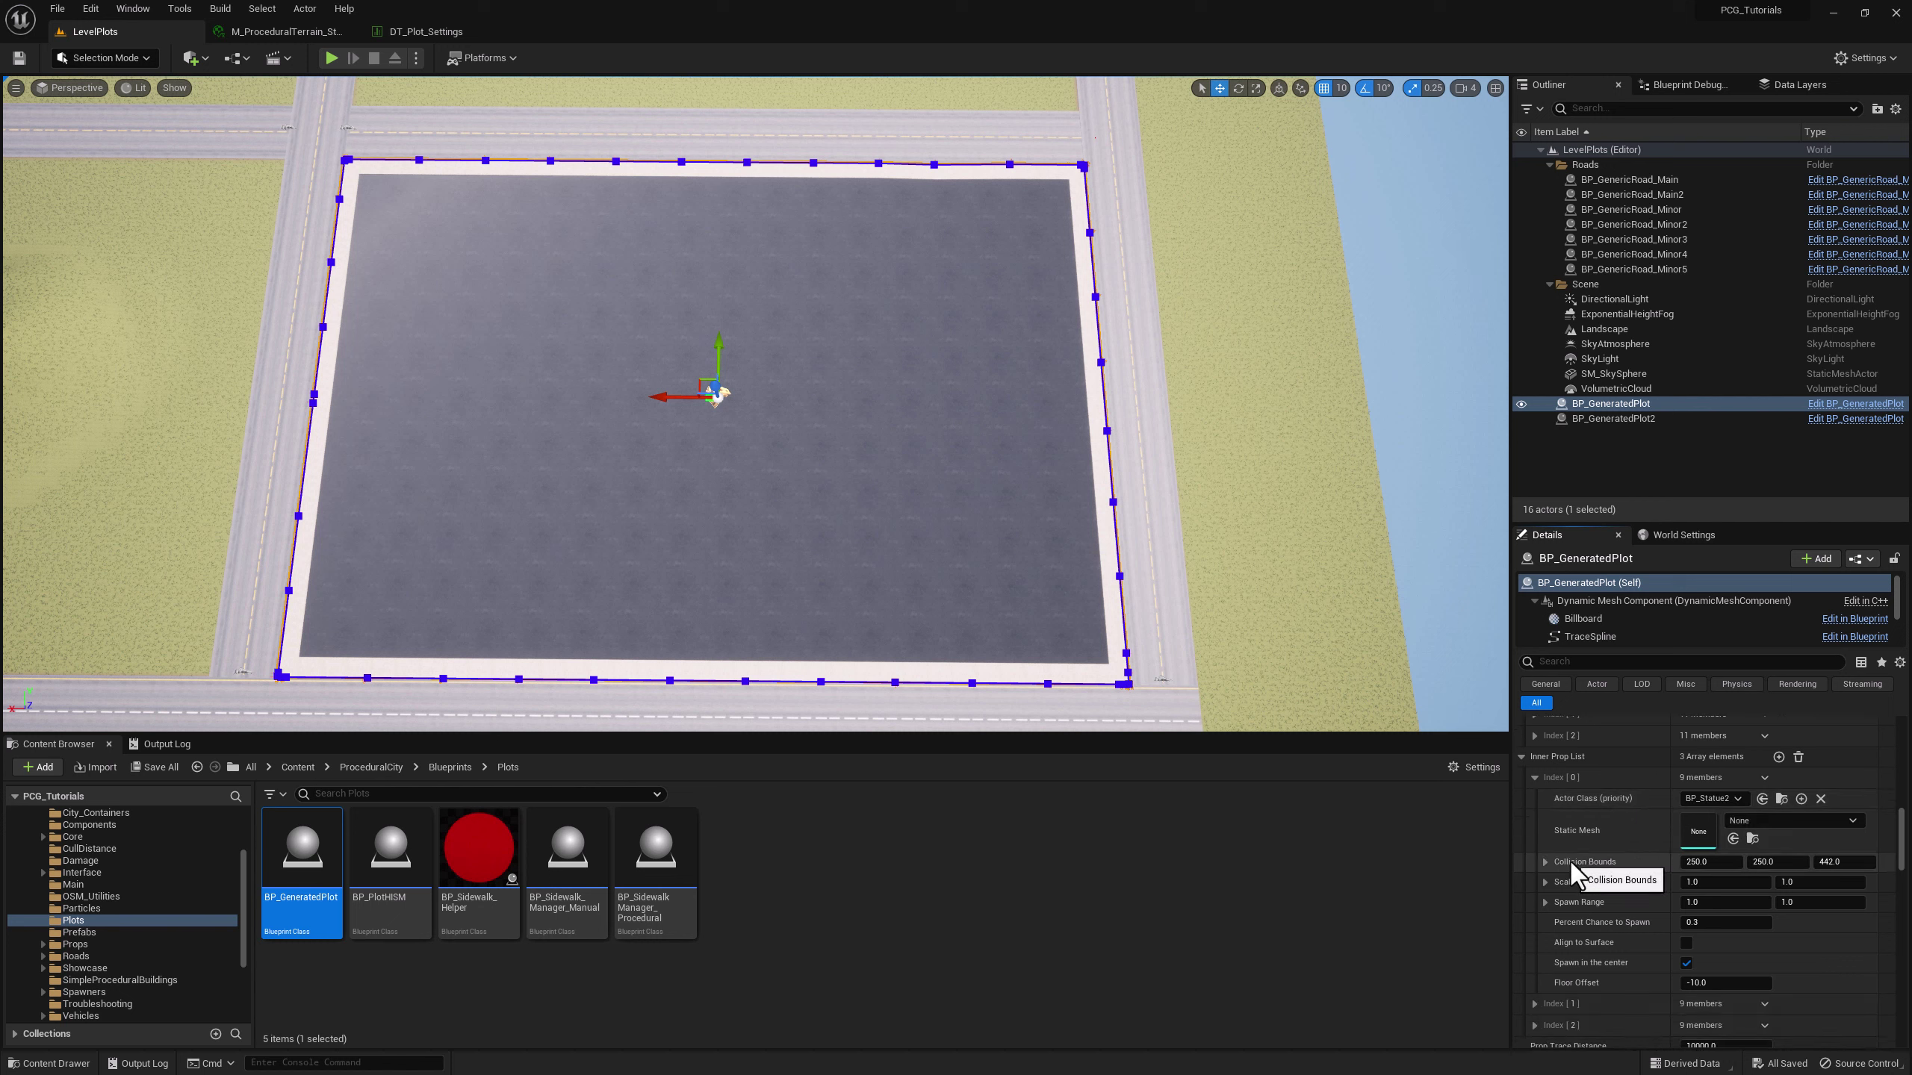
scroll(1571, 873, "down", 2)
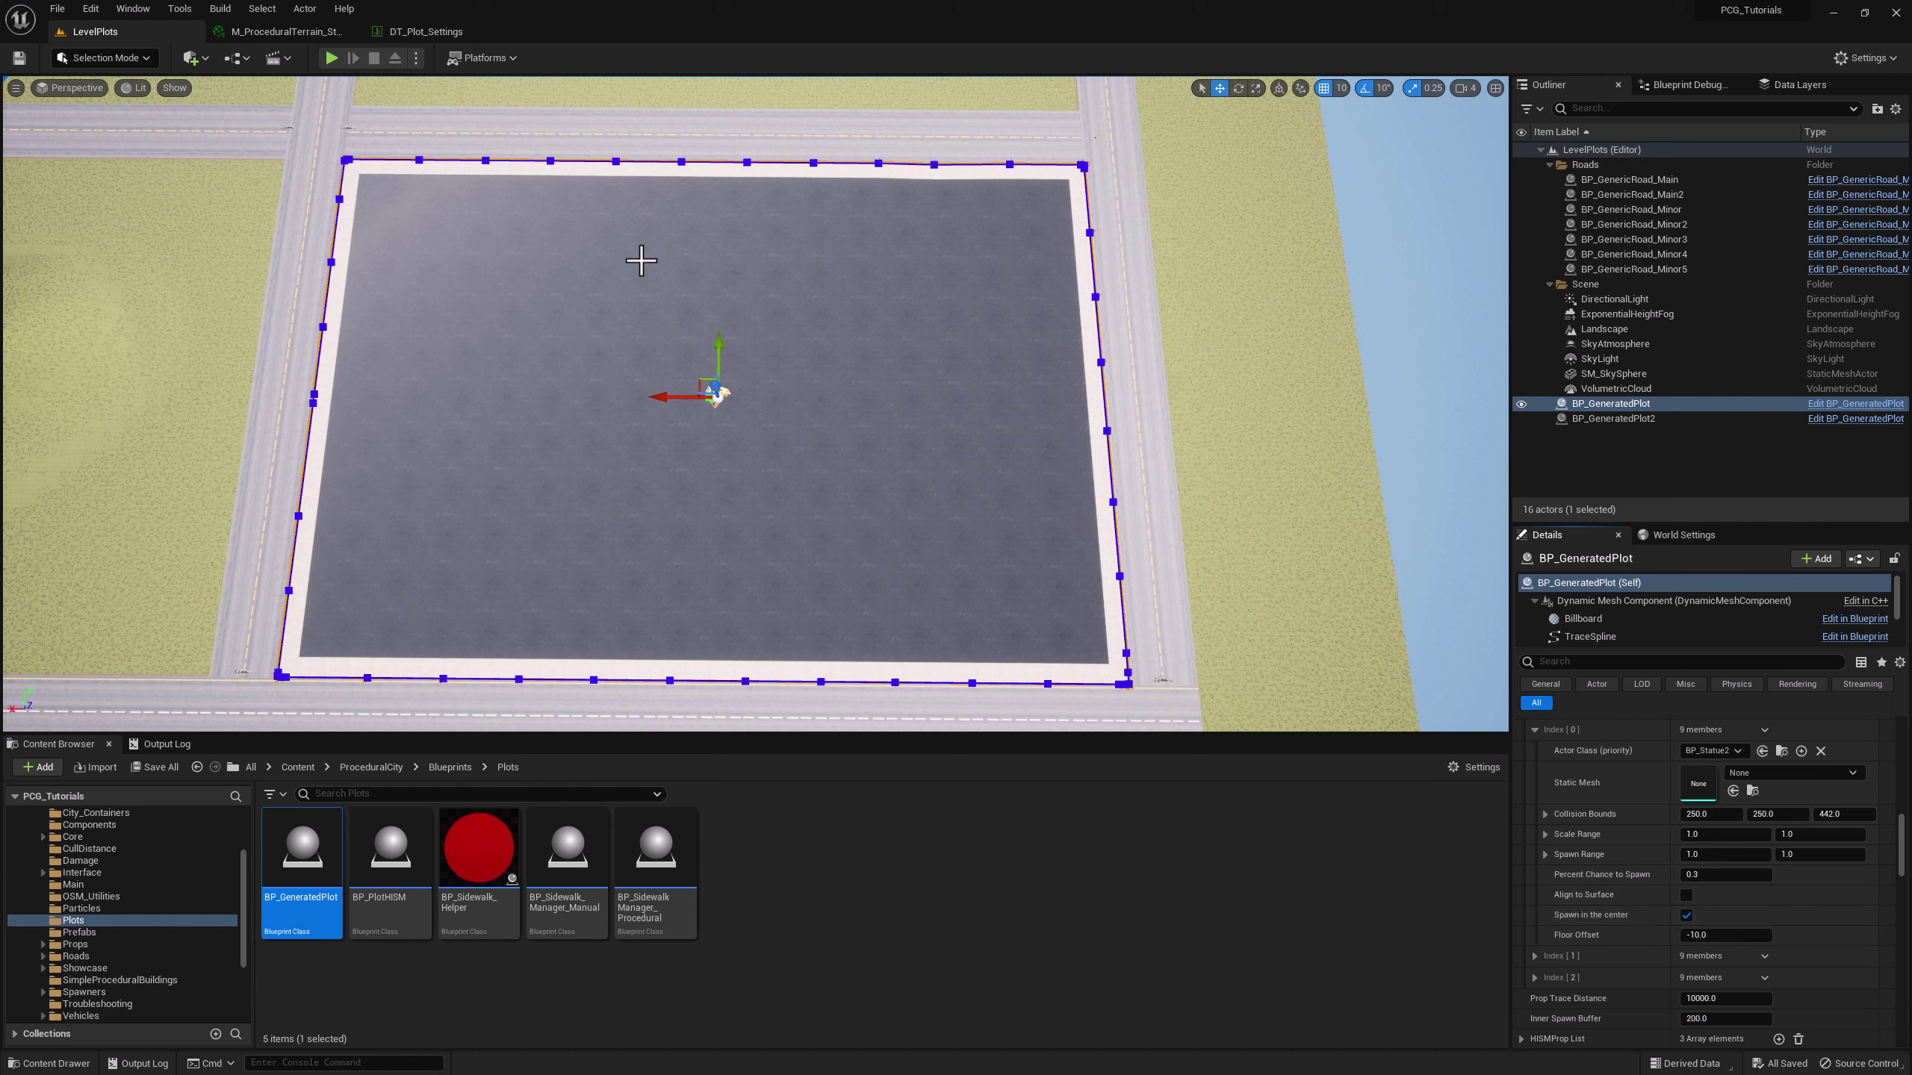
scroll(1627, 893, "down", 1)
scroll(1627, 892, "down", 1)
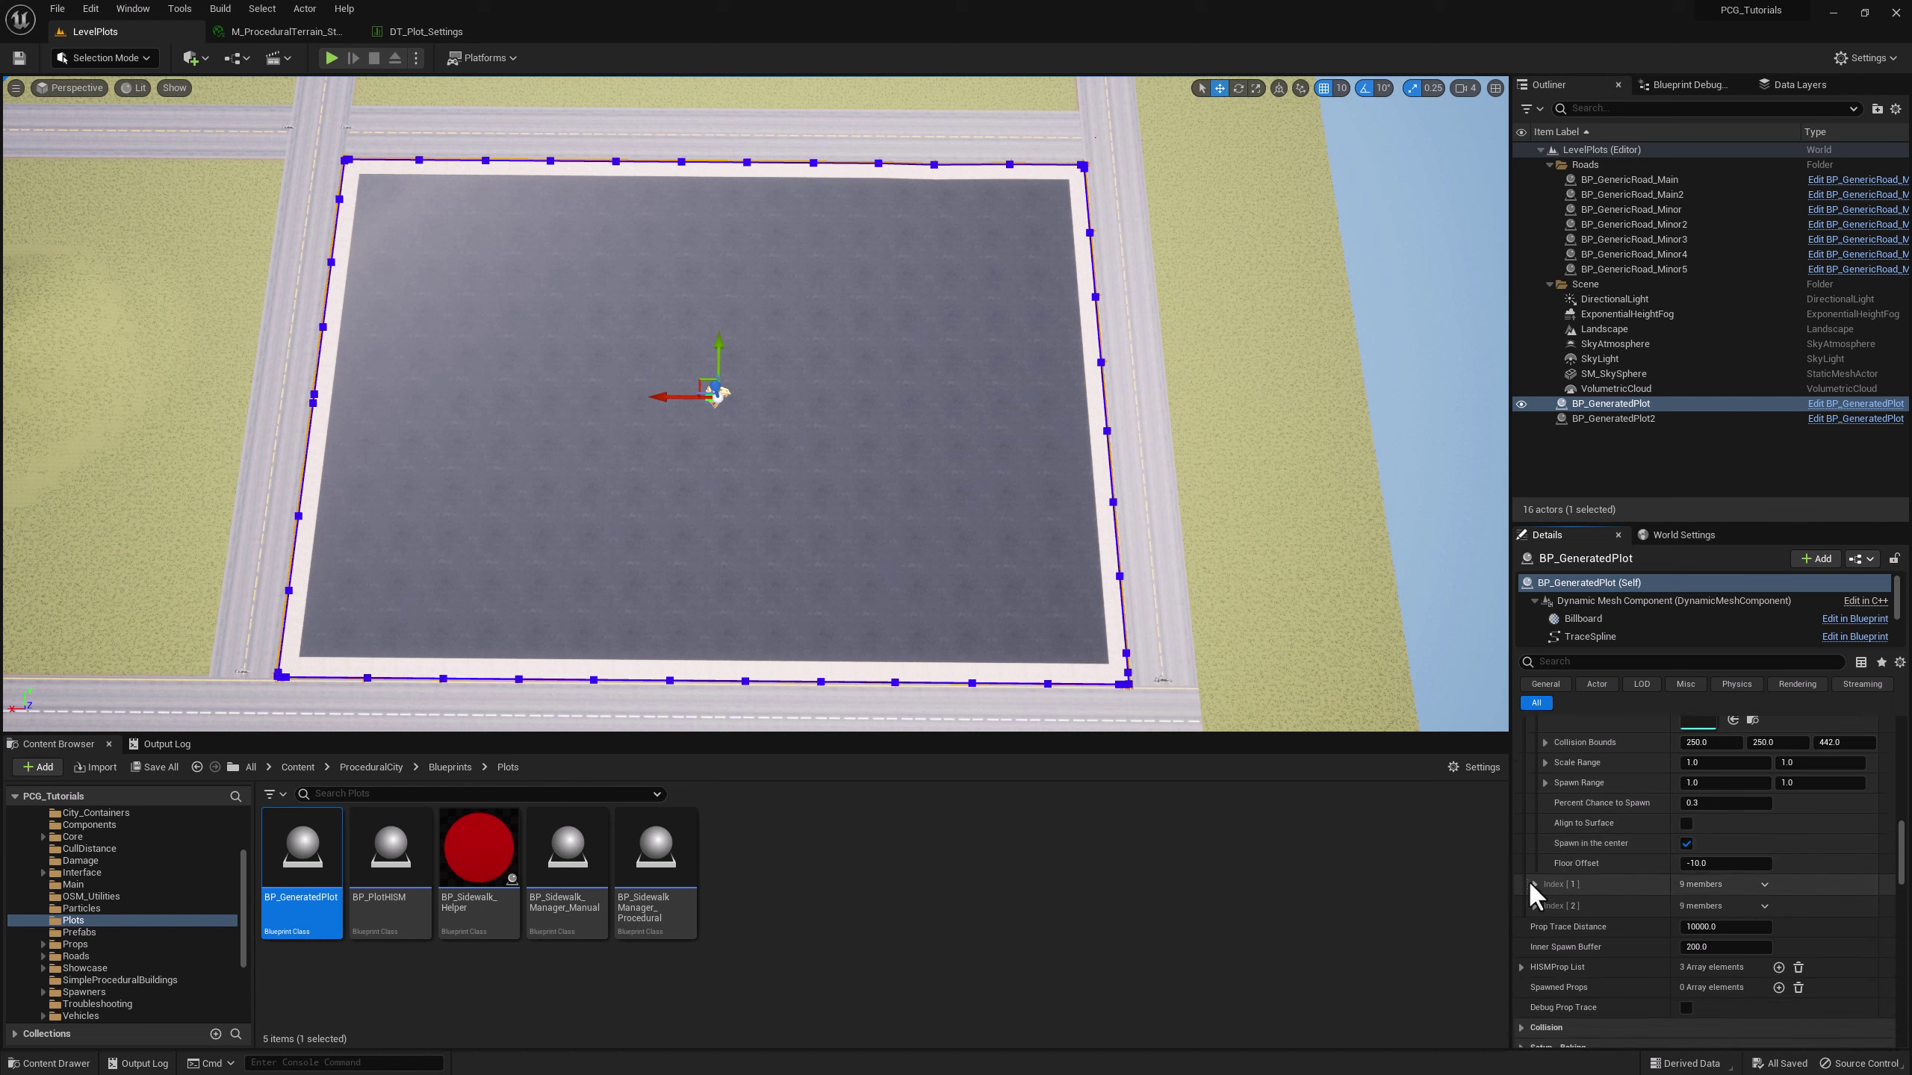
- Expand Index [1] of the Inner Prop List and review the tree's scale range, spawn range and floor offset settings
left_click(1532, 884)
scroll(1535, 882, "down", 2)
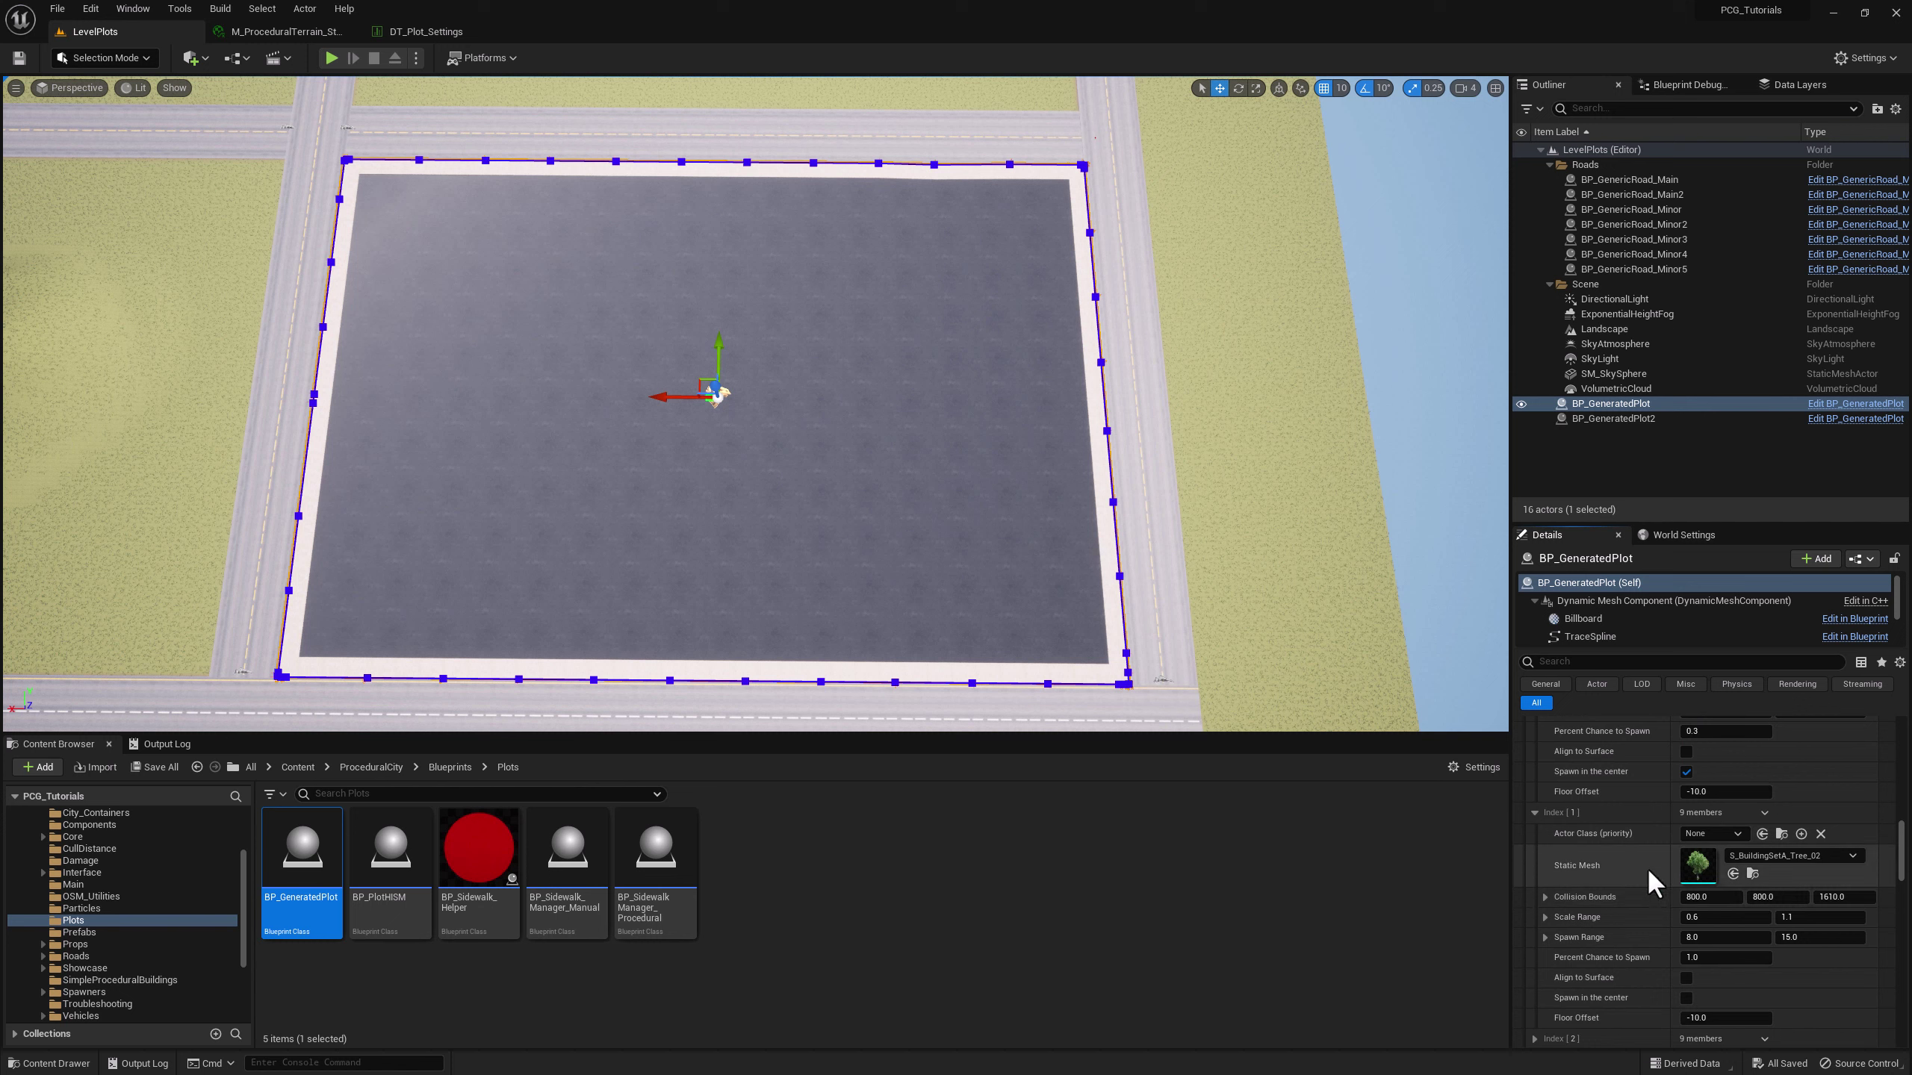
scroll(1719, 865, "down", 1)
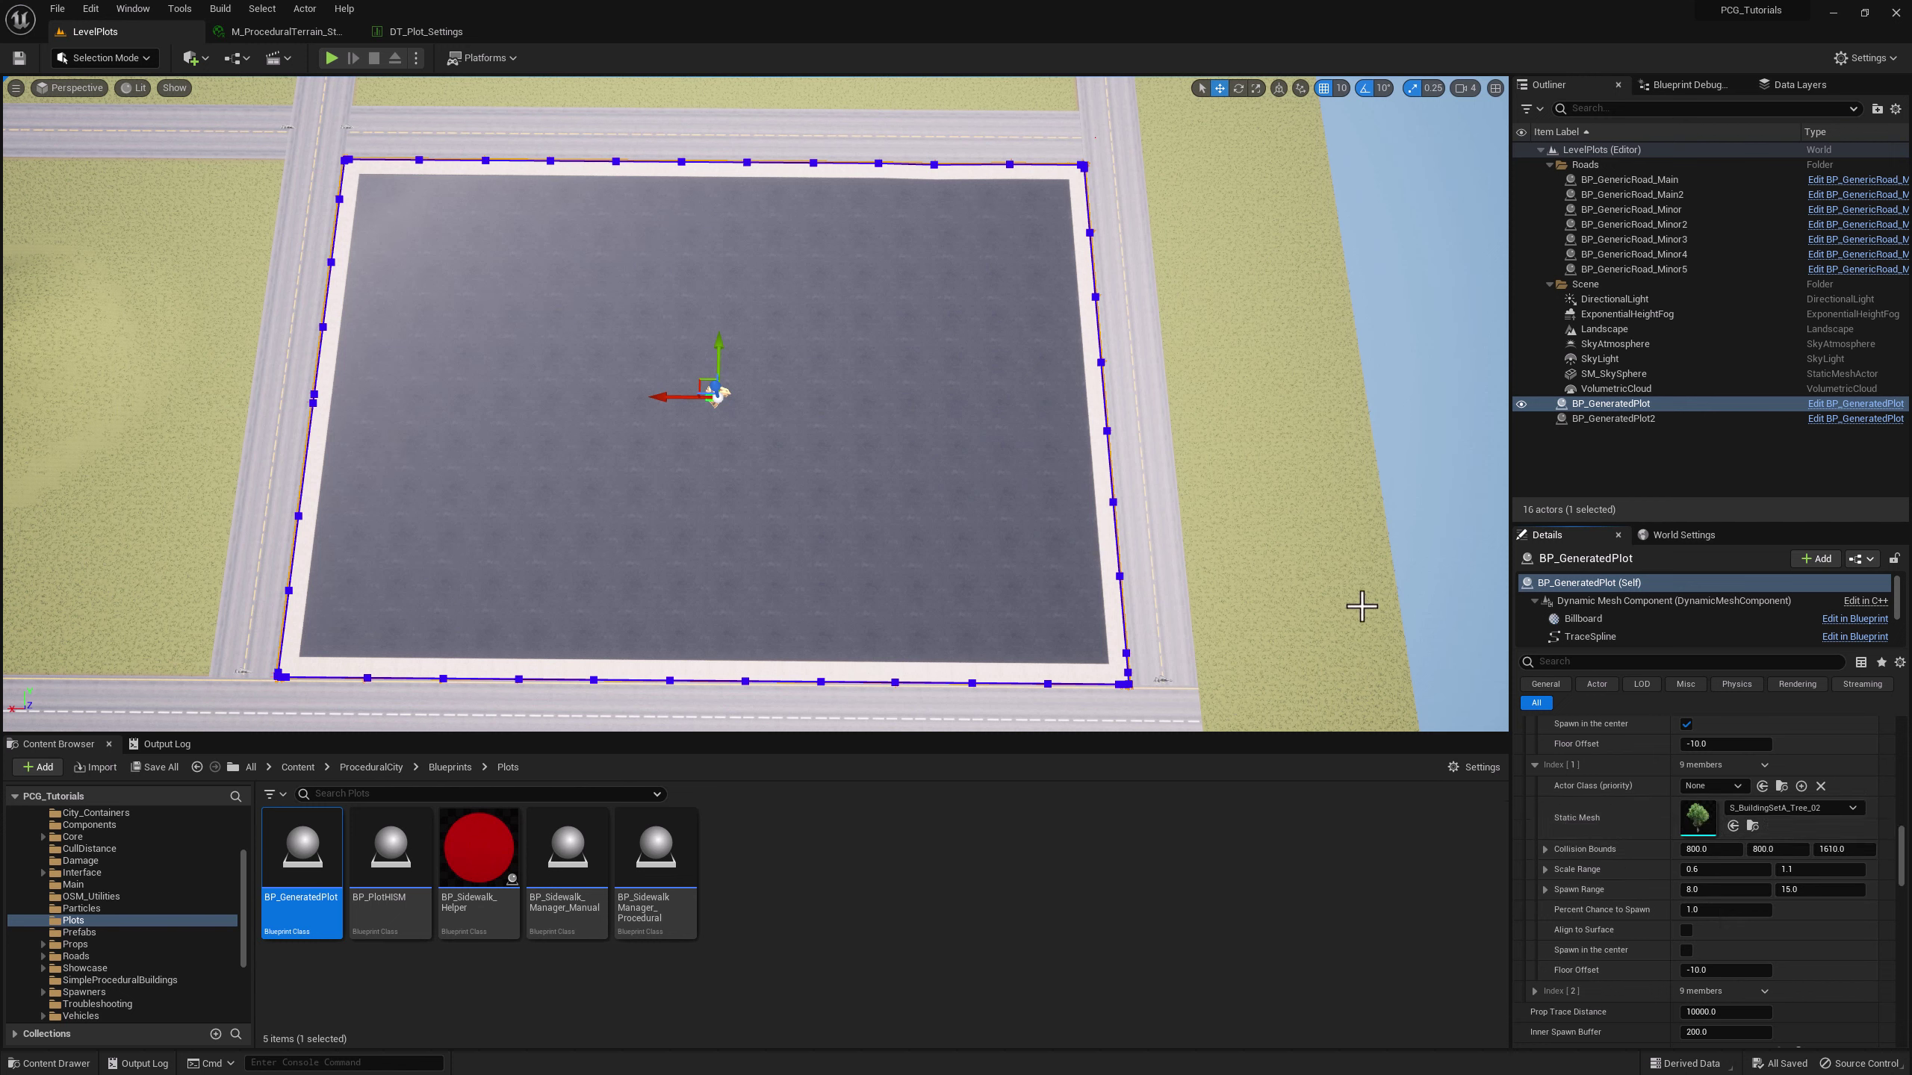
- Expand HISMProp List and its Index [0] entry, review the grass mesh's spawn settings, and collapse the list
scroll(1663, 911, "down", 5)
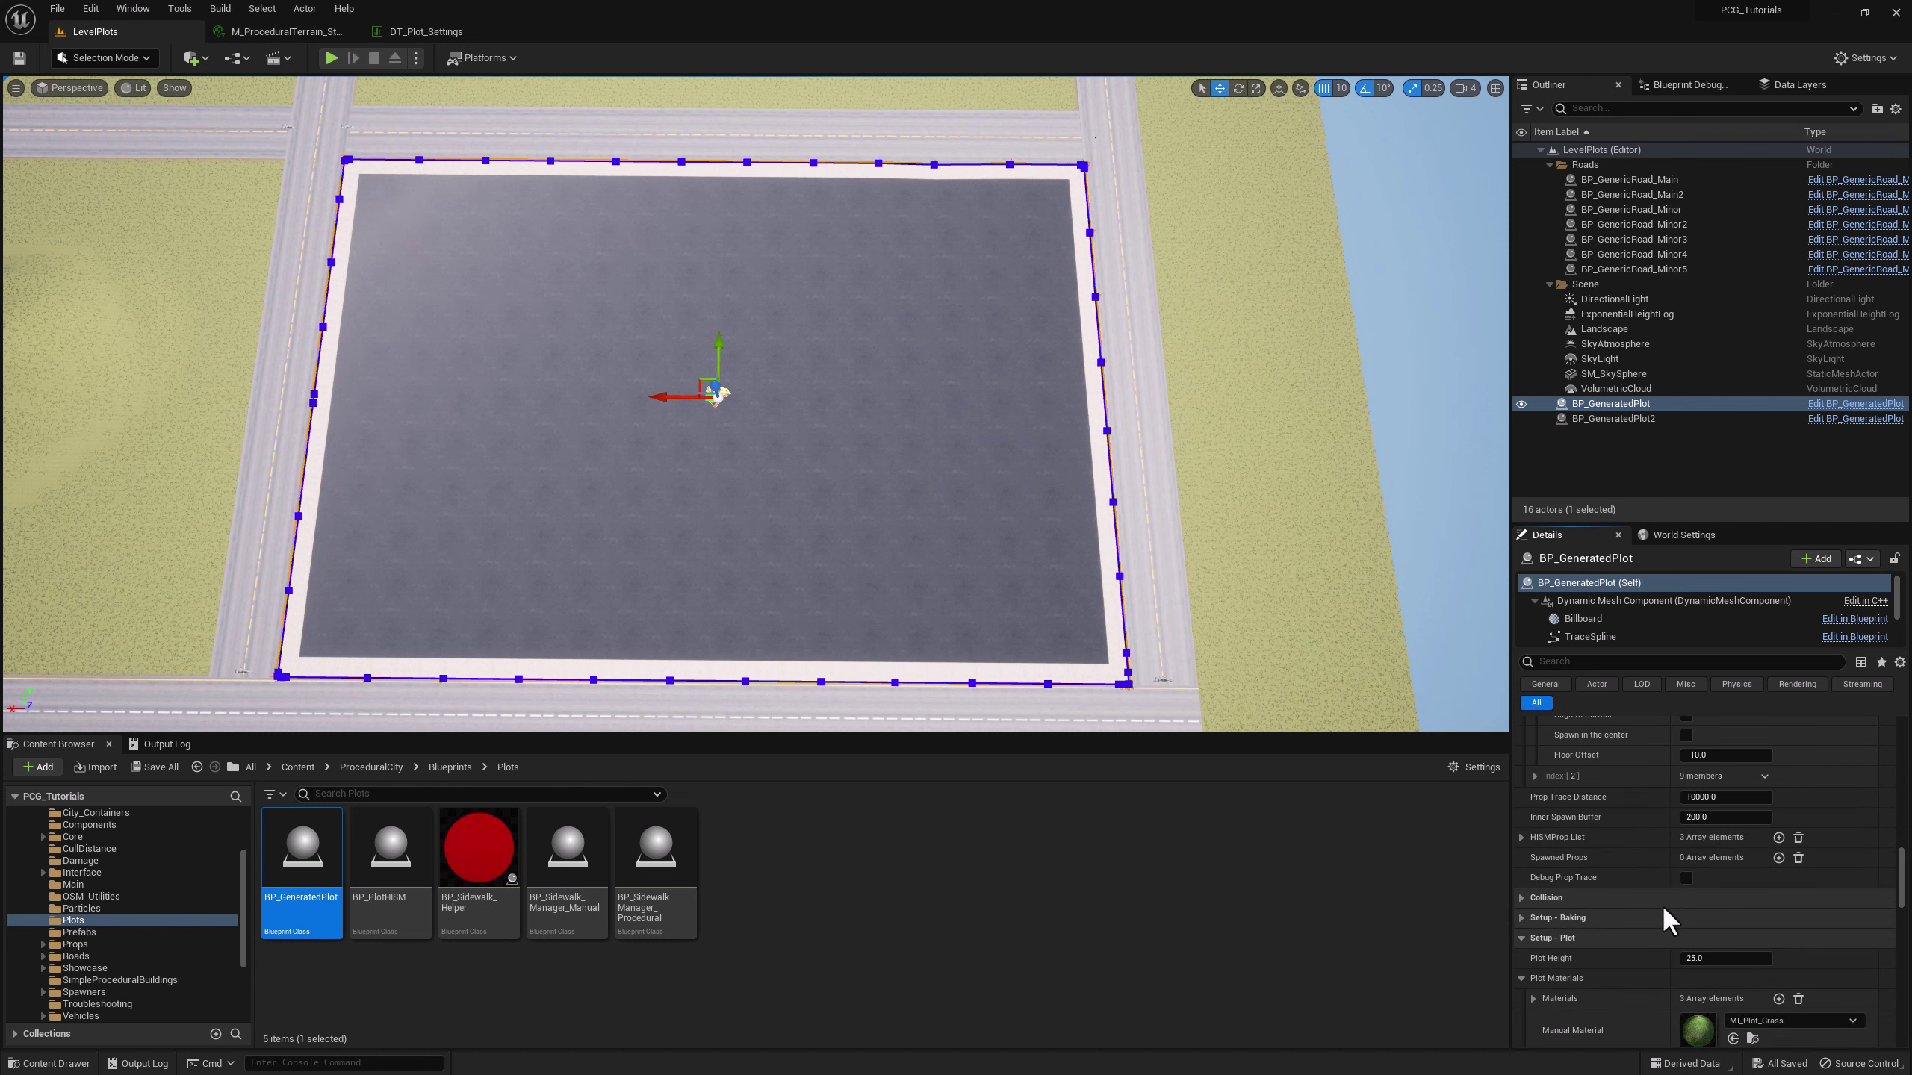
left_click(1520, 836)
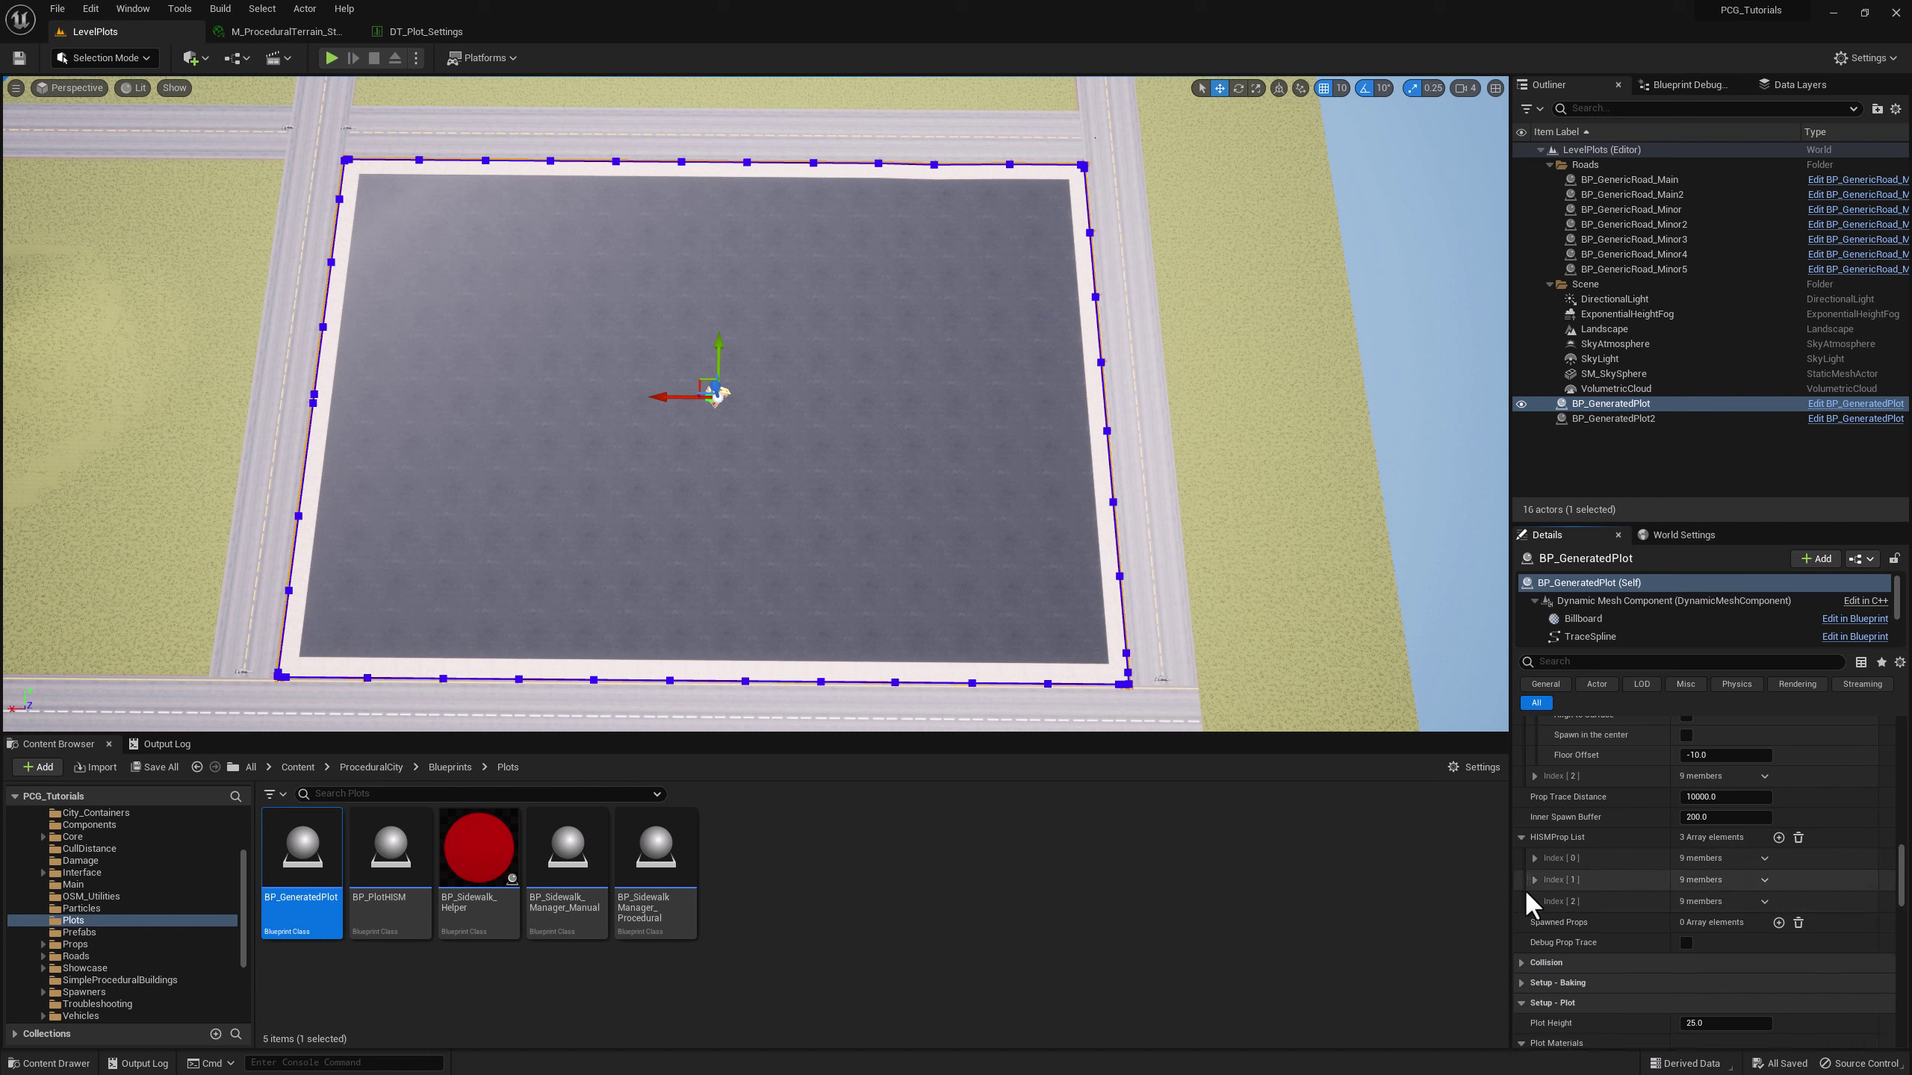
left_click(1534, 859)
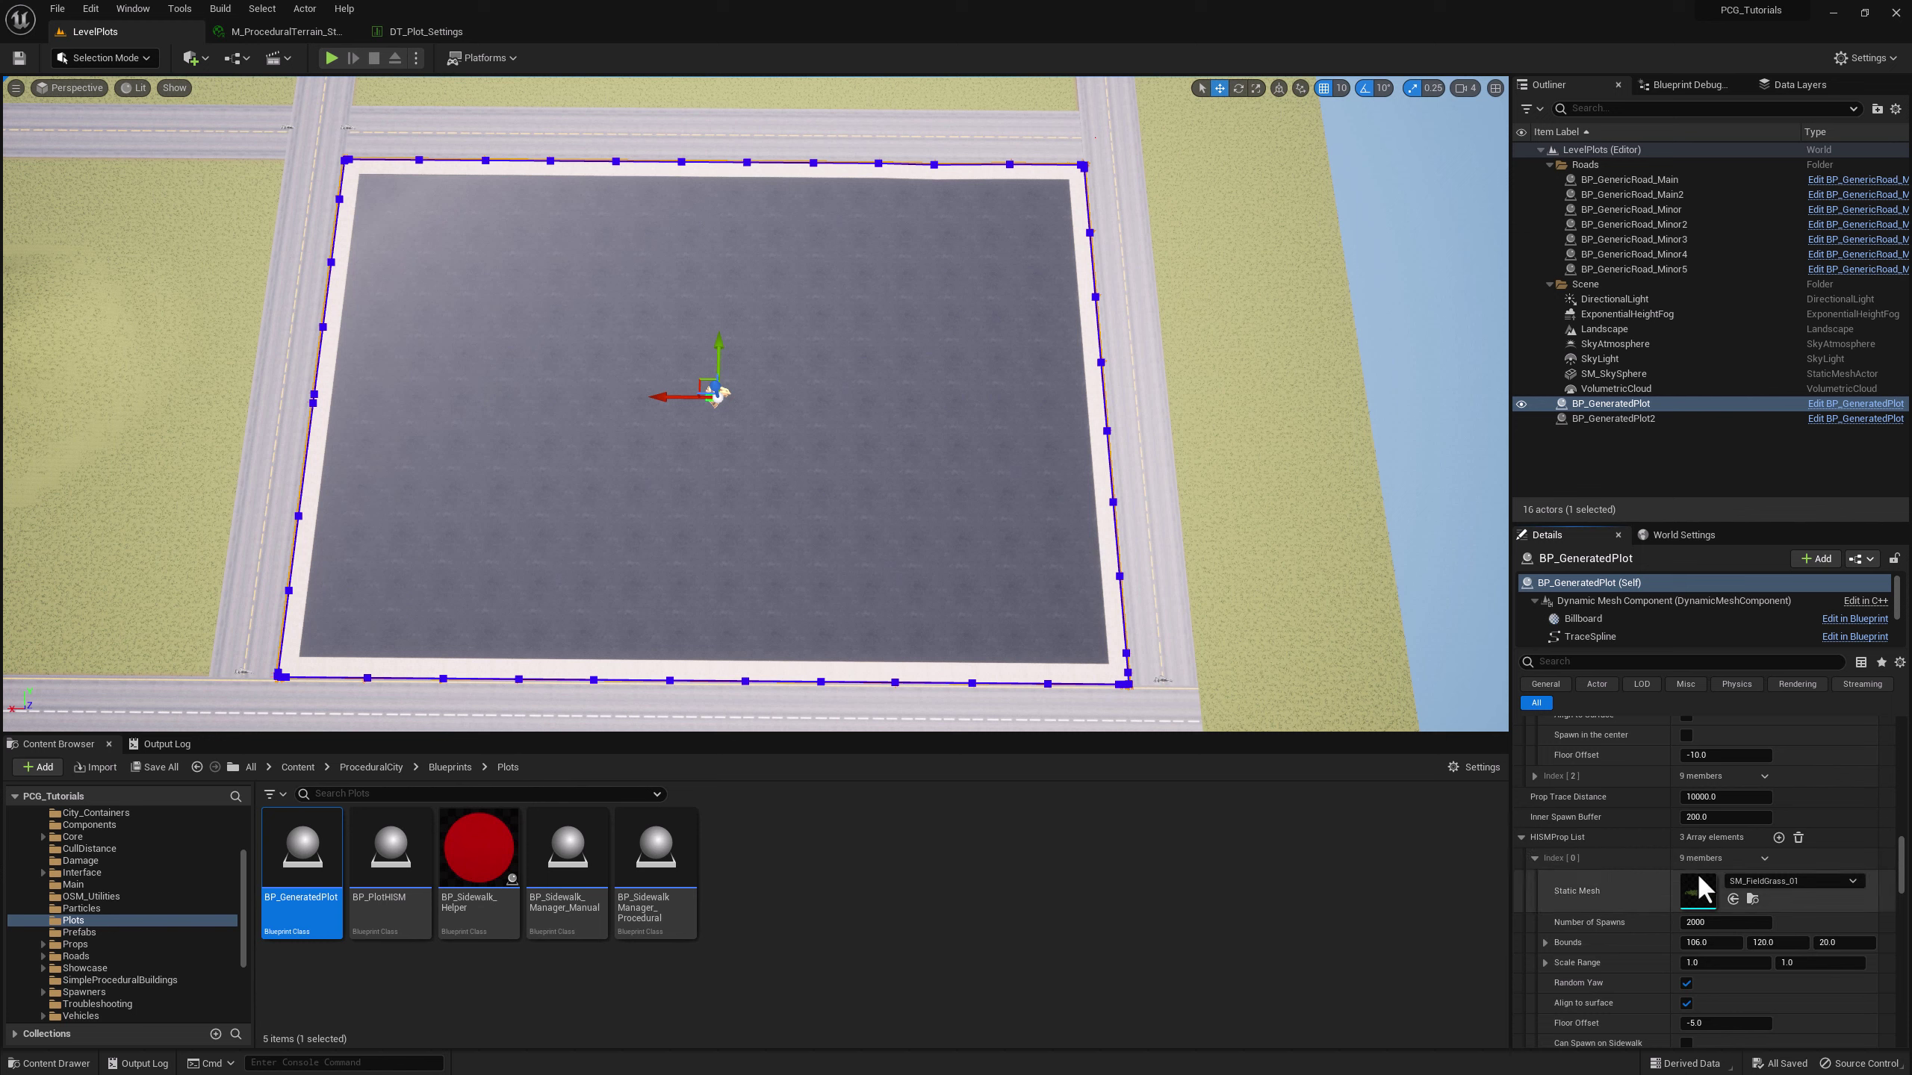
scroll(1699, 885, "down", 3)
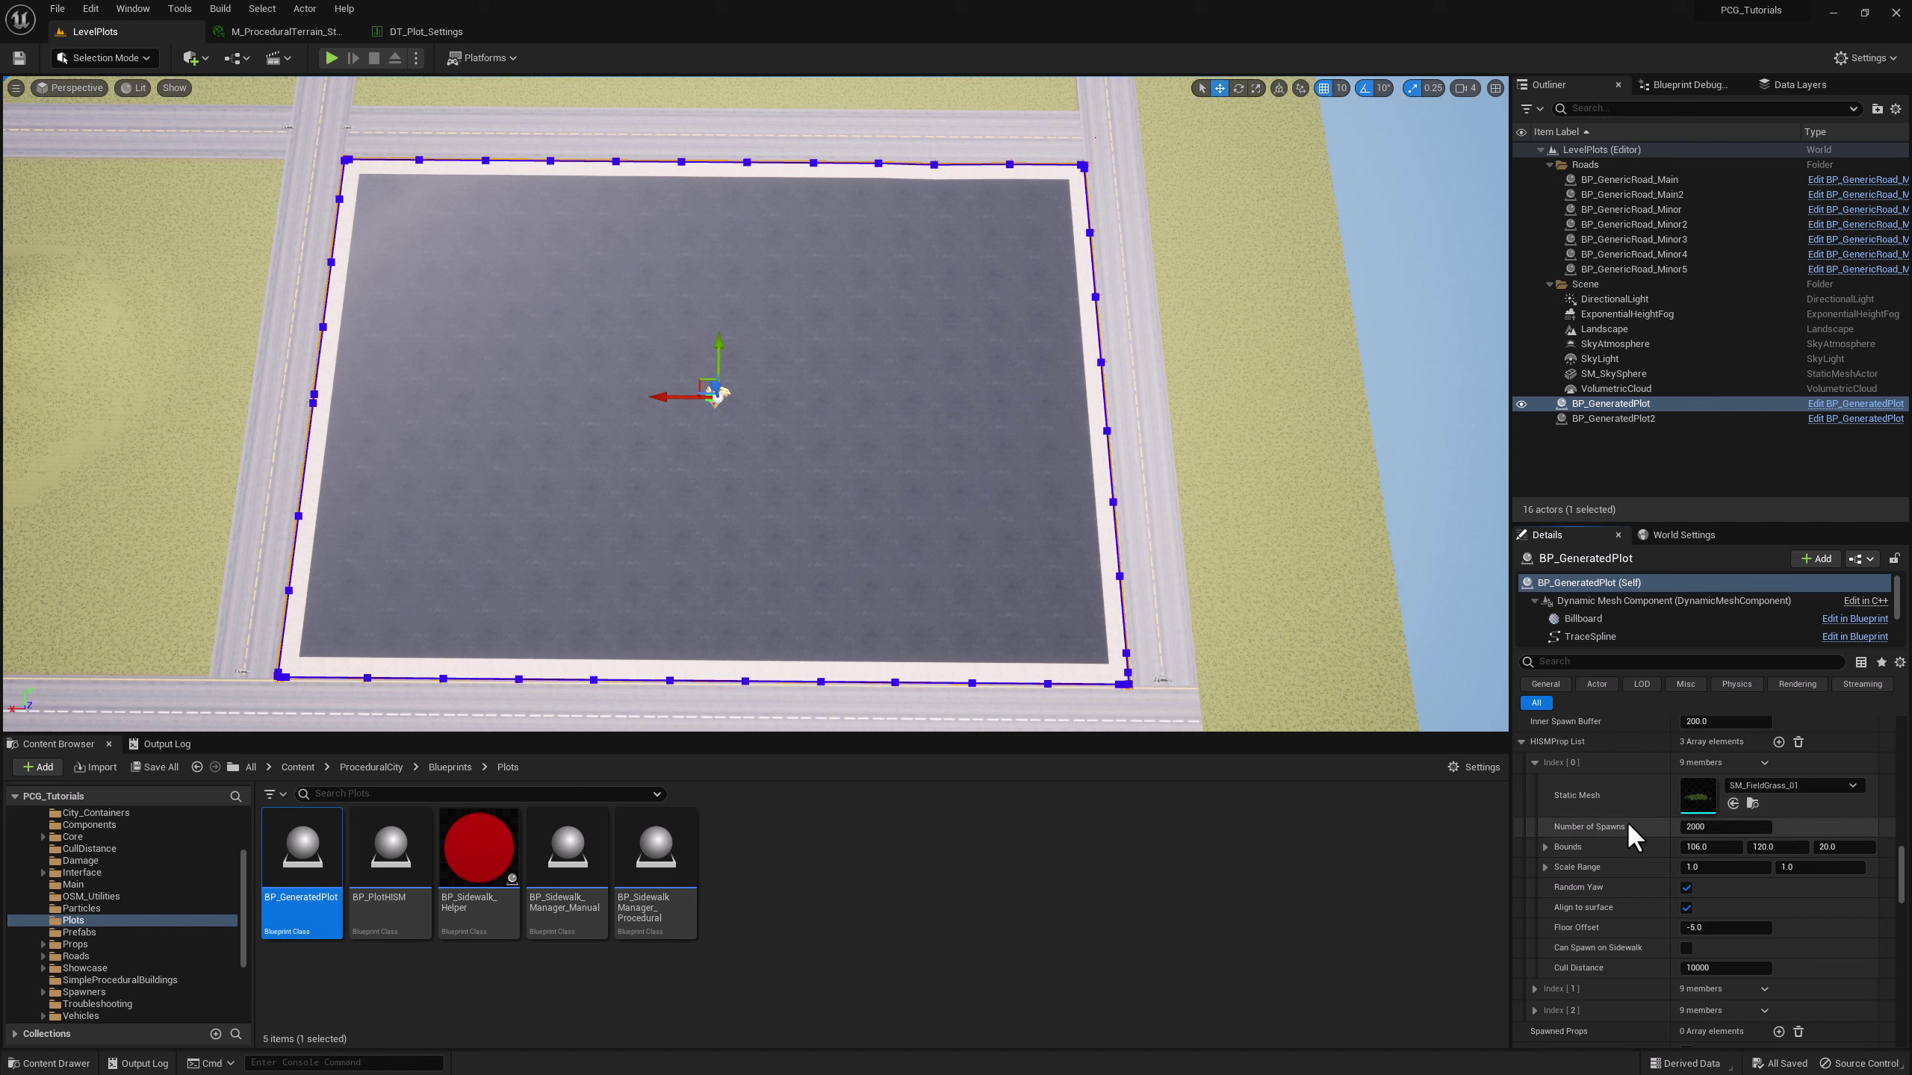
left_click(1522, 740)
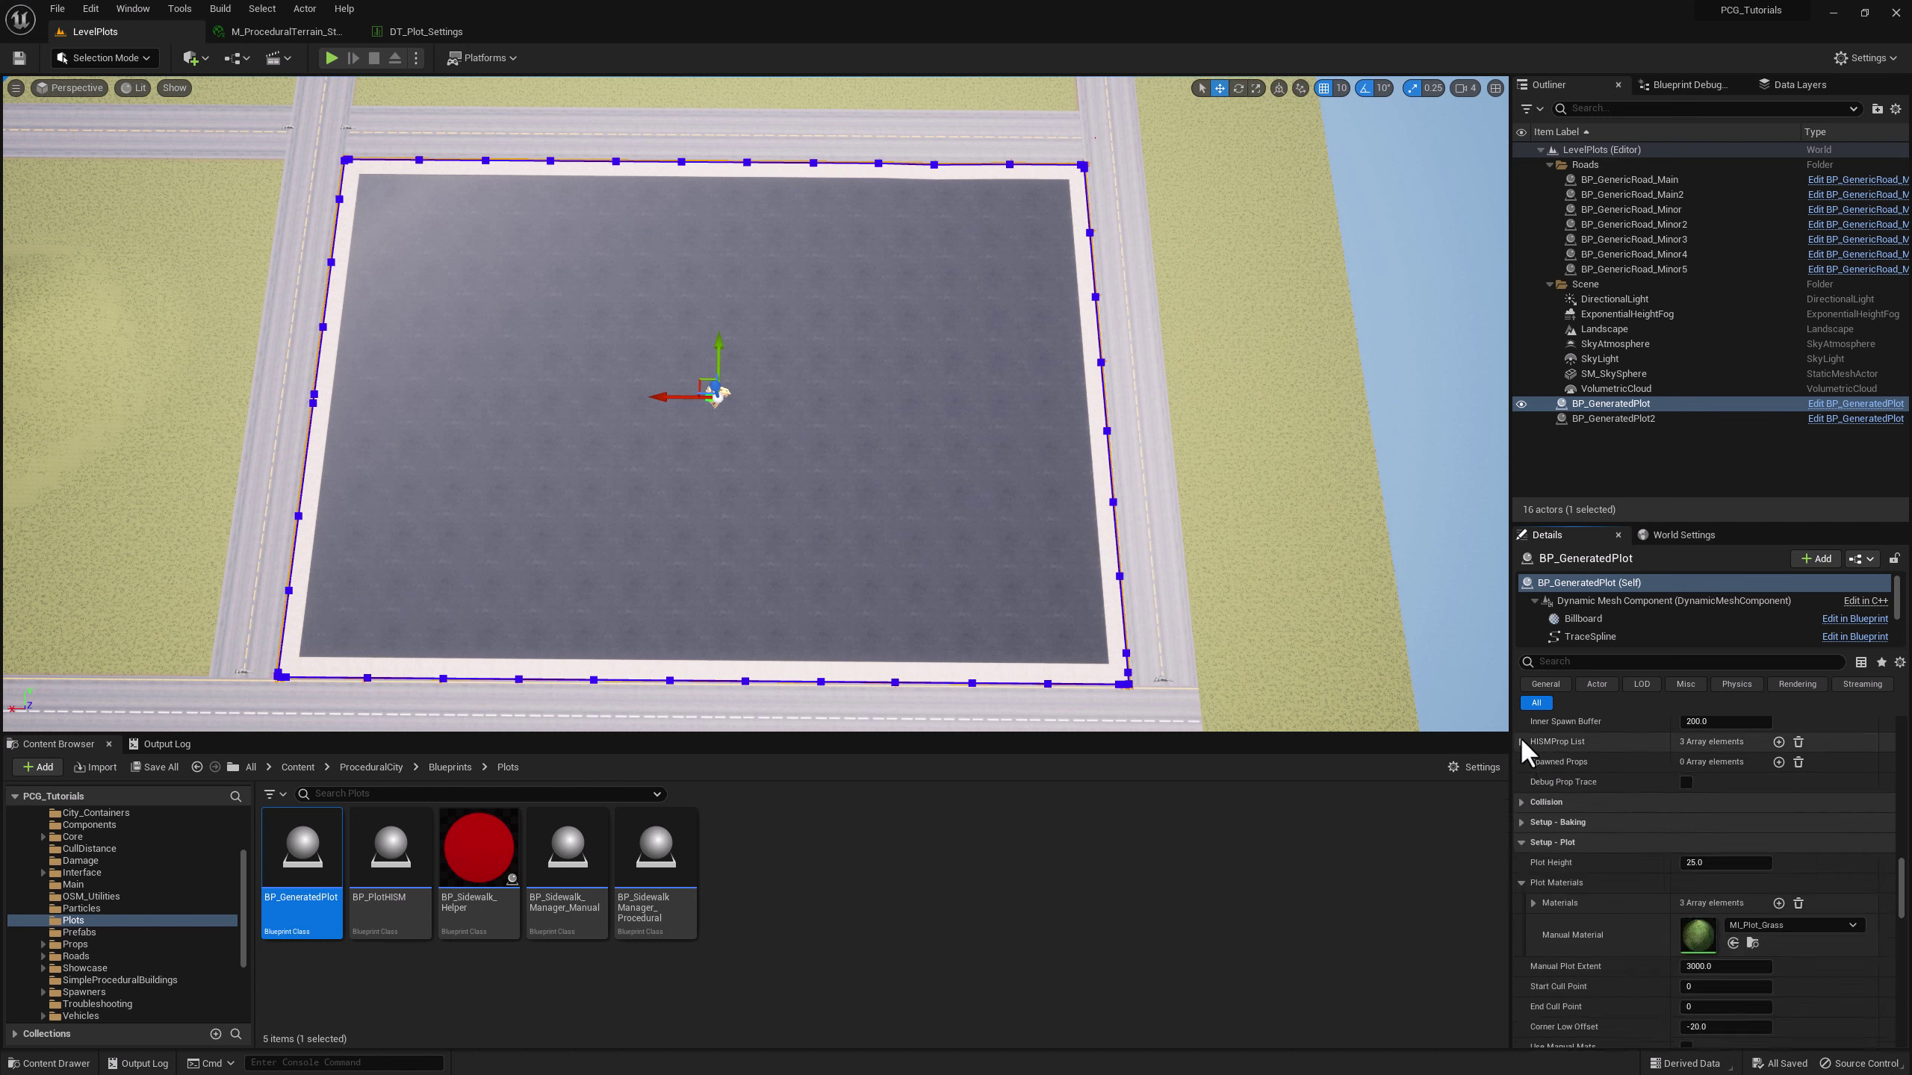
- Collapse Setup - Plot, run 3A Spawn HISM Props, and inspect the scattered grass and flowers inside the plot
left_click(1521, 841)
scroll(1536, 834, "down", 5)
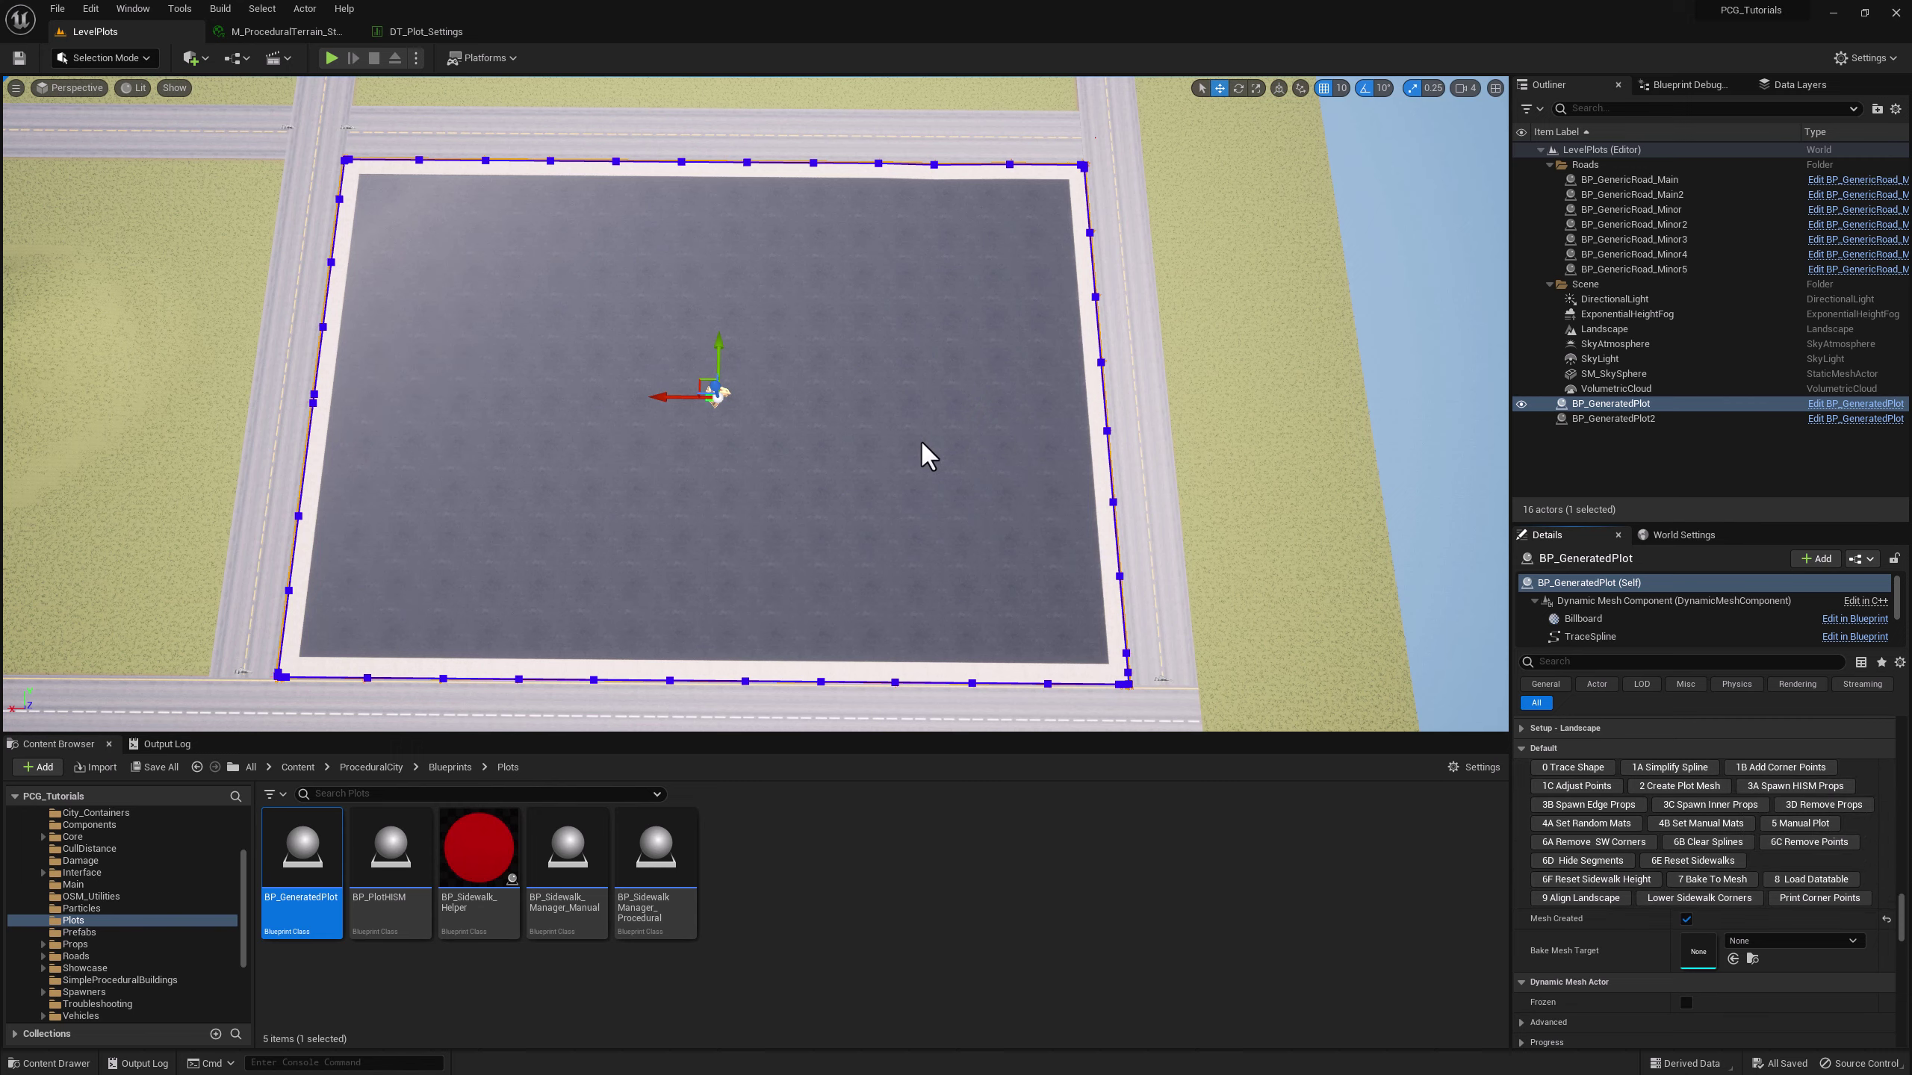
right_click_drag(947, 441, 640, 317)
key("w")
right_click_drag(1025, 459, 840, 380)
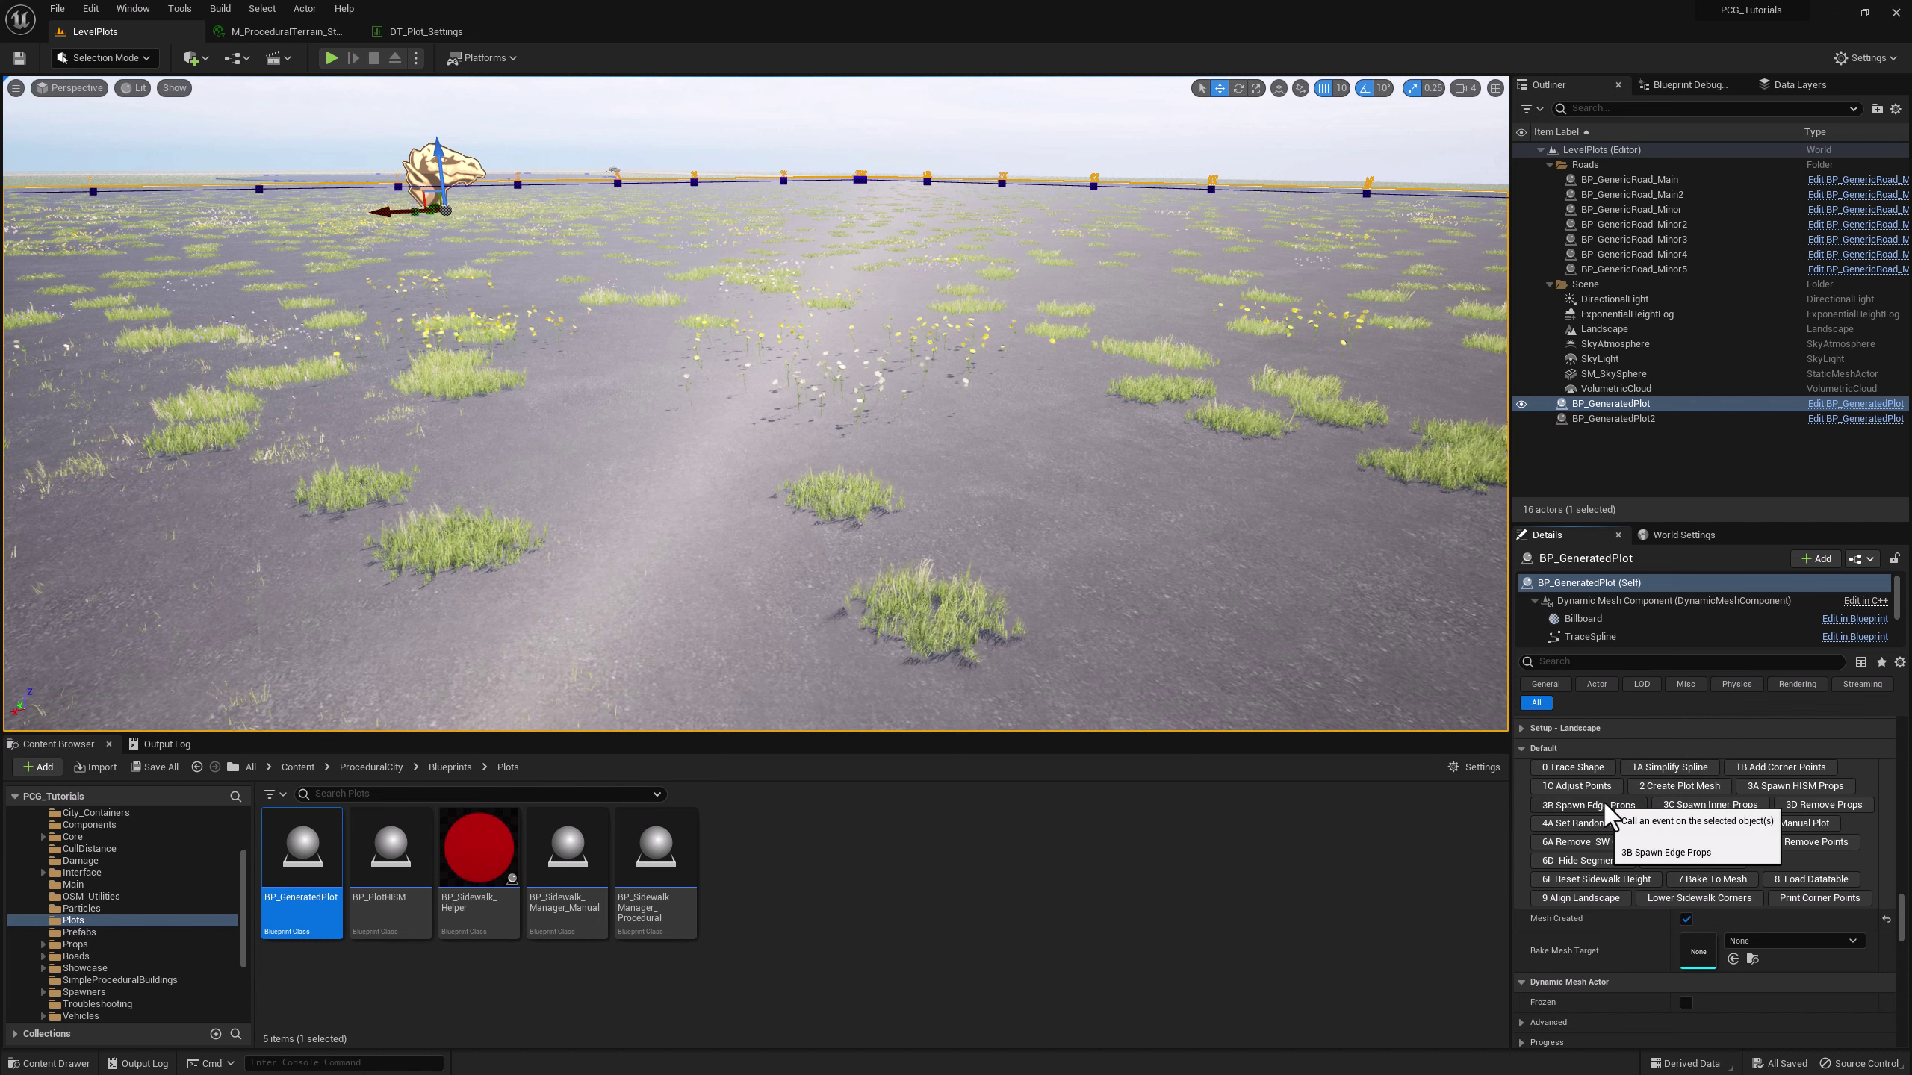
- Run 3B Spawn Edge Props, deselect the plot, and inspect the lamp posts and bollards along the sidewalk
right_click_drag(1147, 480, 847, 517)
key("Escape")
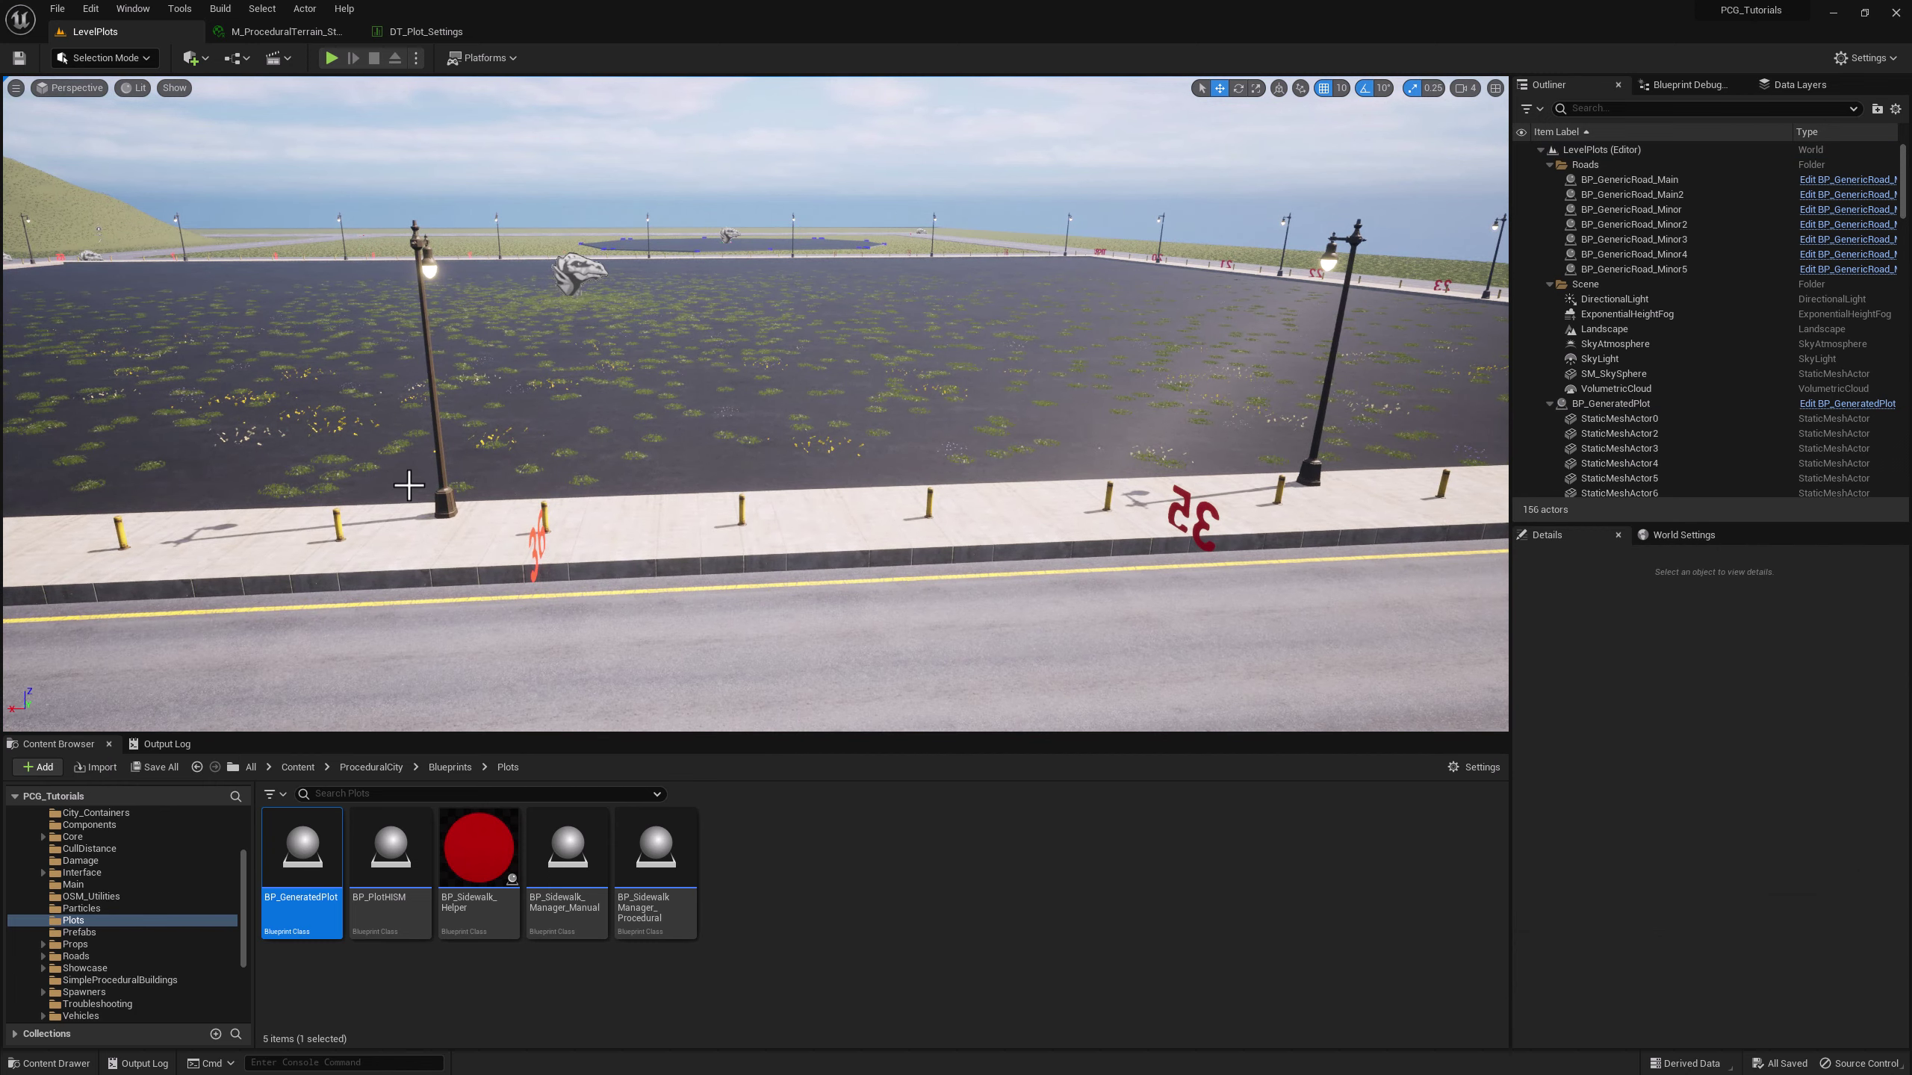
right_click_drag(637, 414, 770, 284)
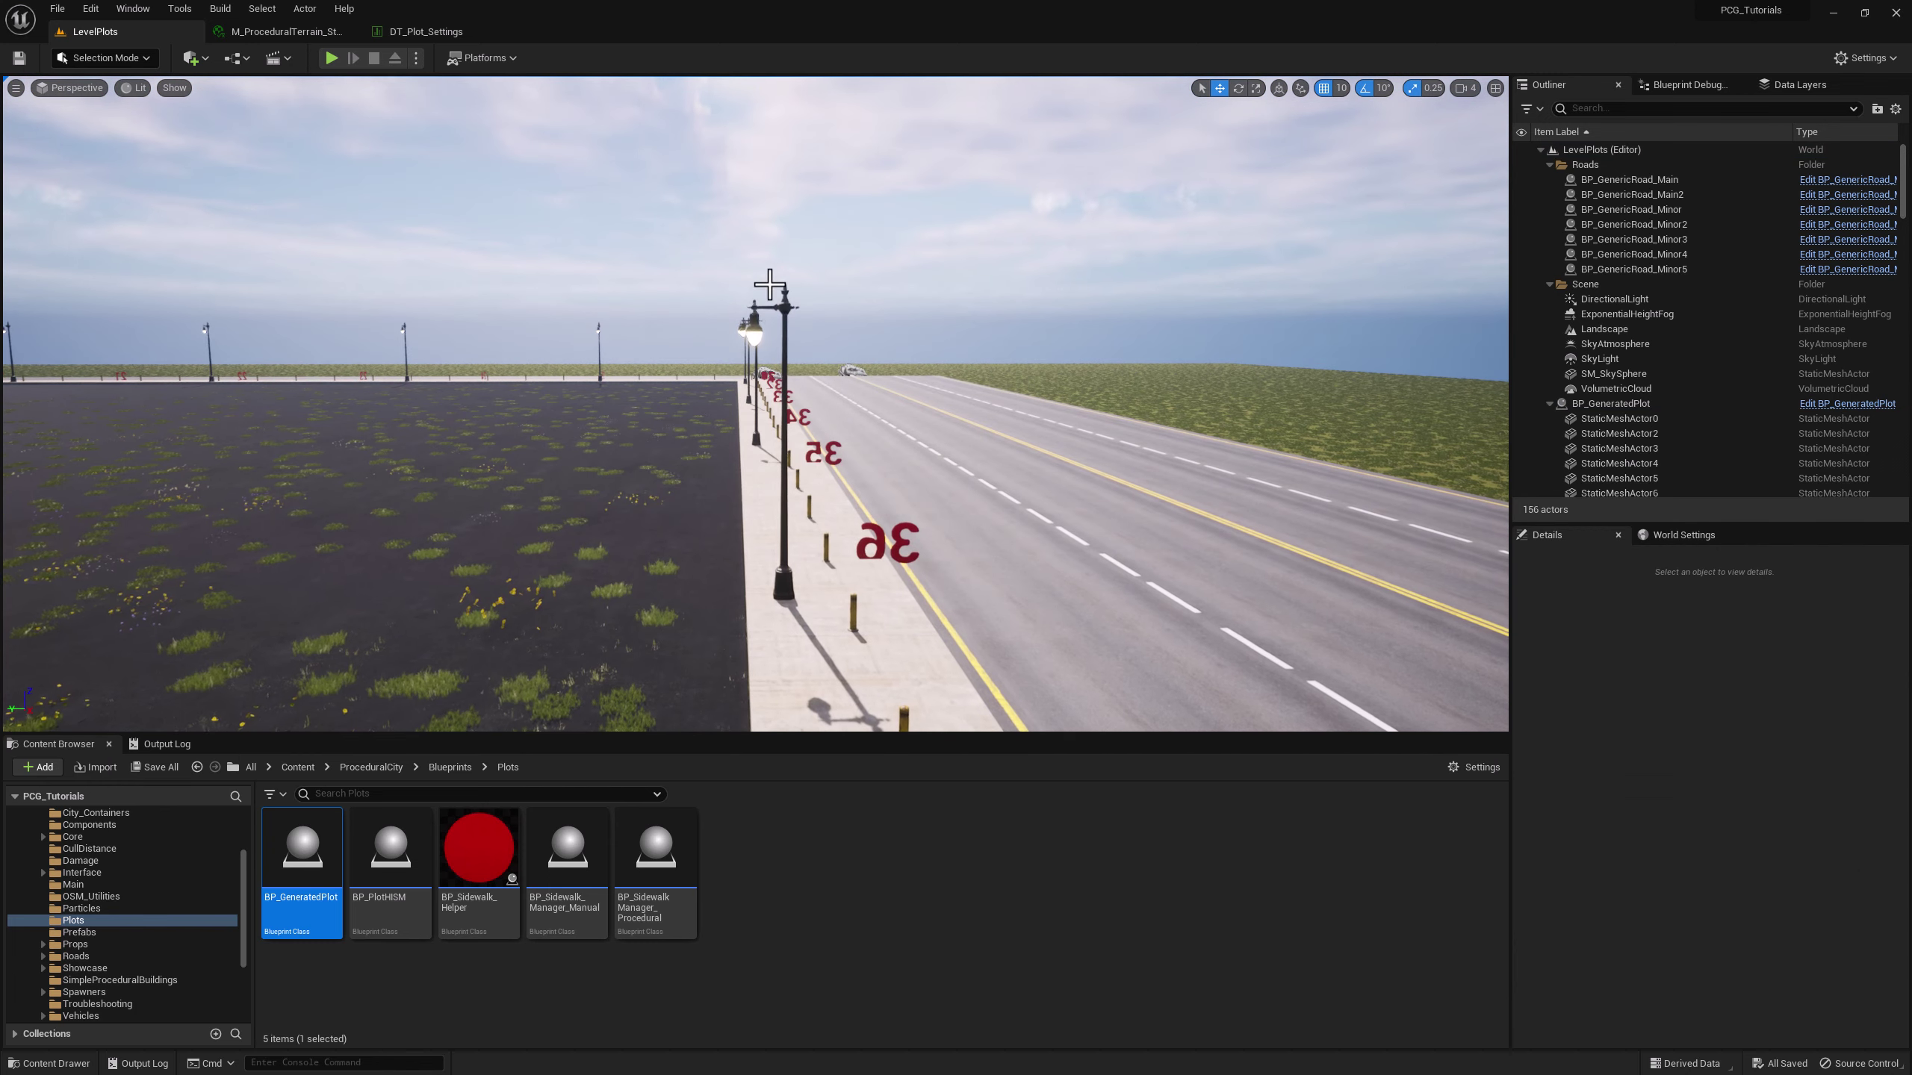
- Inspect the edge props along the sidewalk and the scattered grass and flowers across the plot
key("w")
mouse_move(889, 576)
right_mouse_down()
mouse_move(789, 603)
mouse_move(707, 661)
mouse_move(392, 618)
mouse_move(399, 678)
mouse_move(572, 719)
mouse_move(1046, 729)
mouse_move(1058, 678)
mouse_move(1204, 682)
mouse_move(1182, 696)
mouse_move(1310, 682)
right_mouse_up()
key("e")
key("w")
key("a")
key("s")
key("w")
right_click_drag(915, 708, 907, 708)
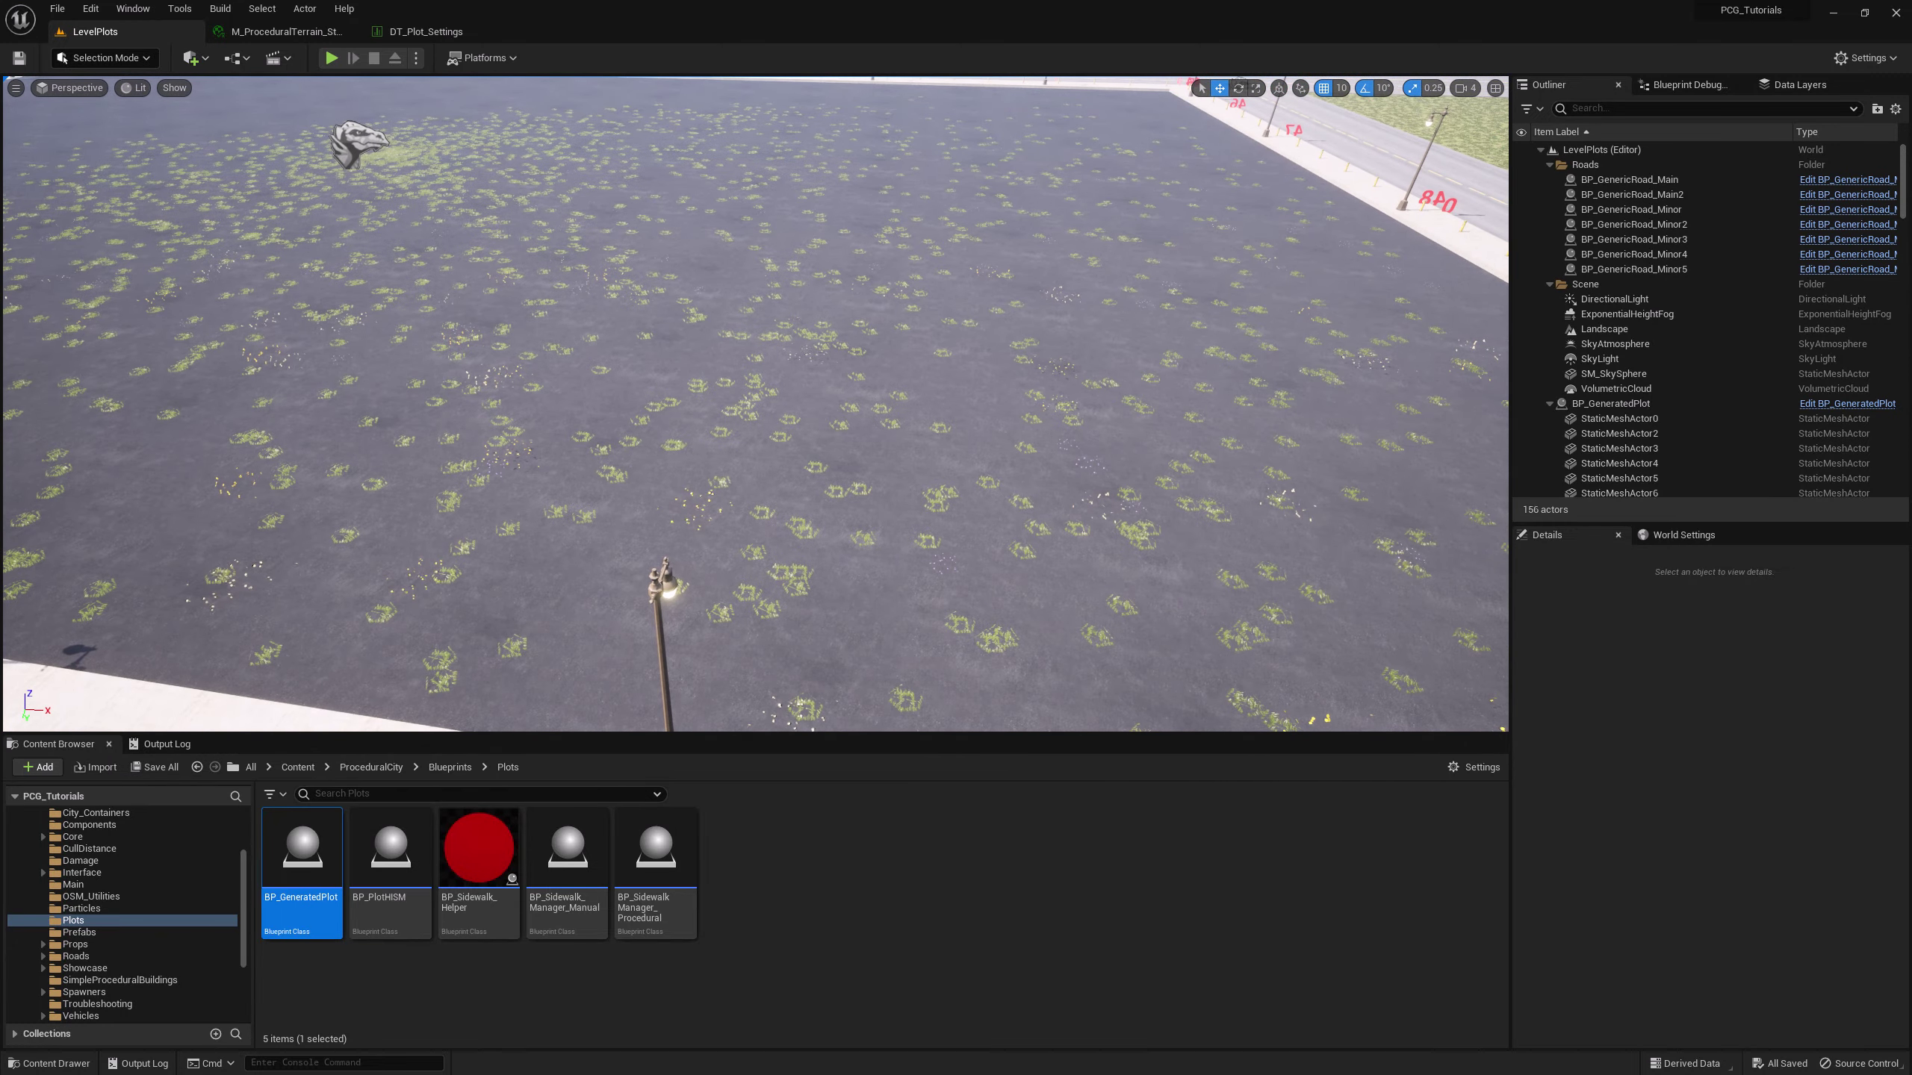
- Select the generated plot and run 3C Spawn Inner Props twice to fill it with trees and benches
left_click(848, 431)
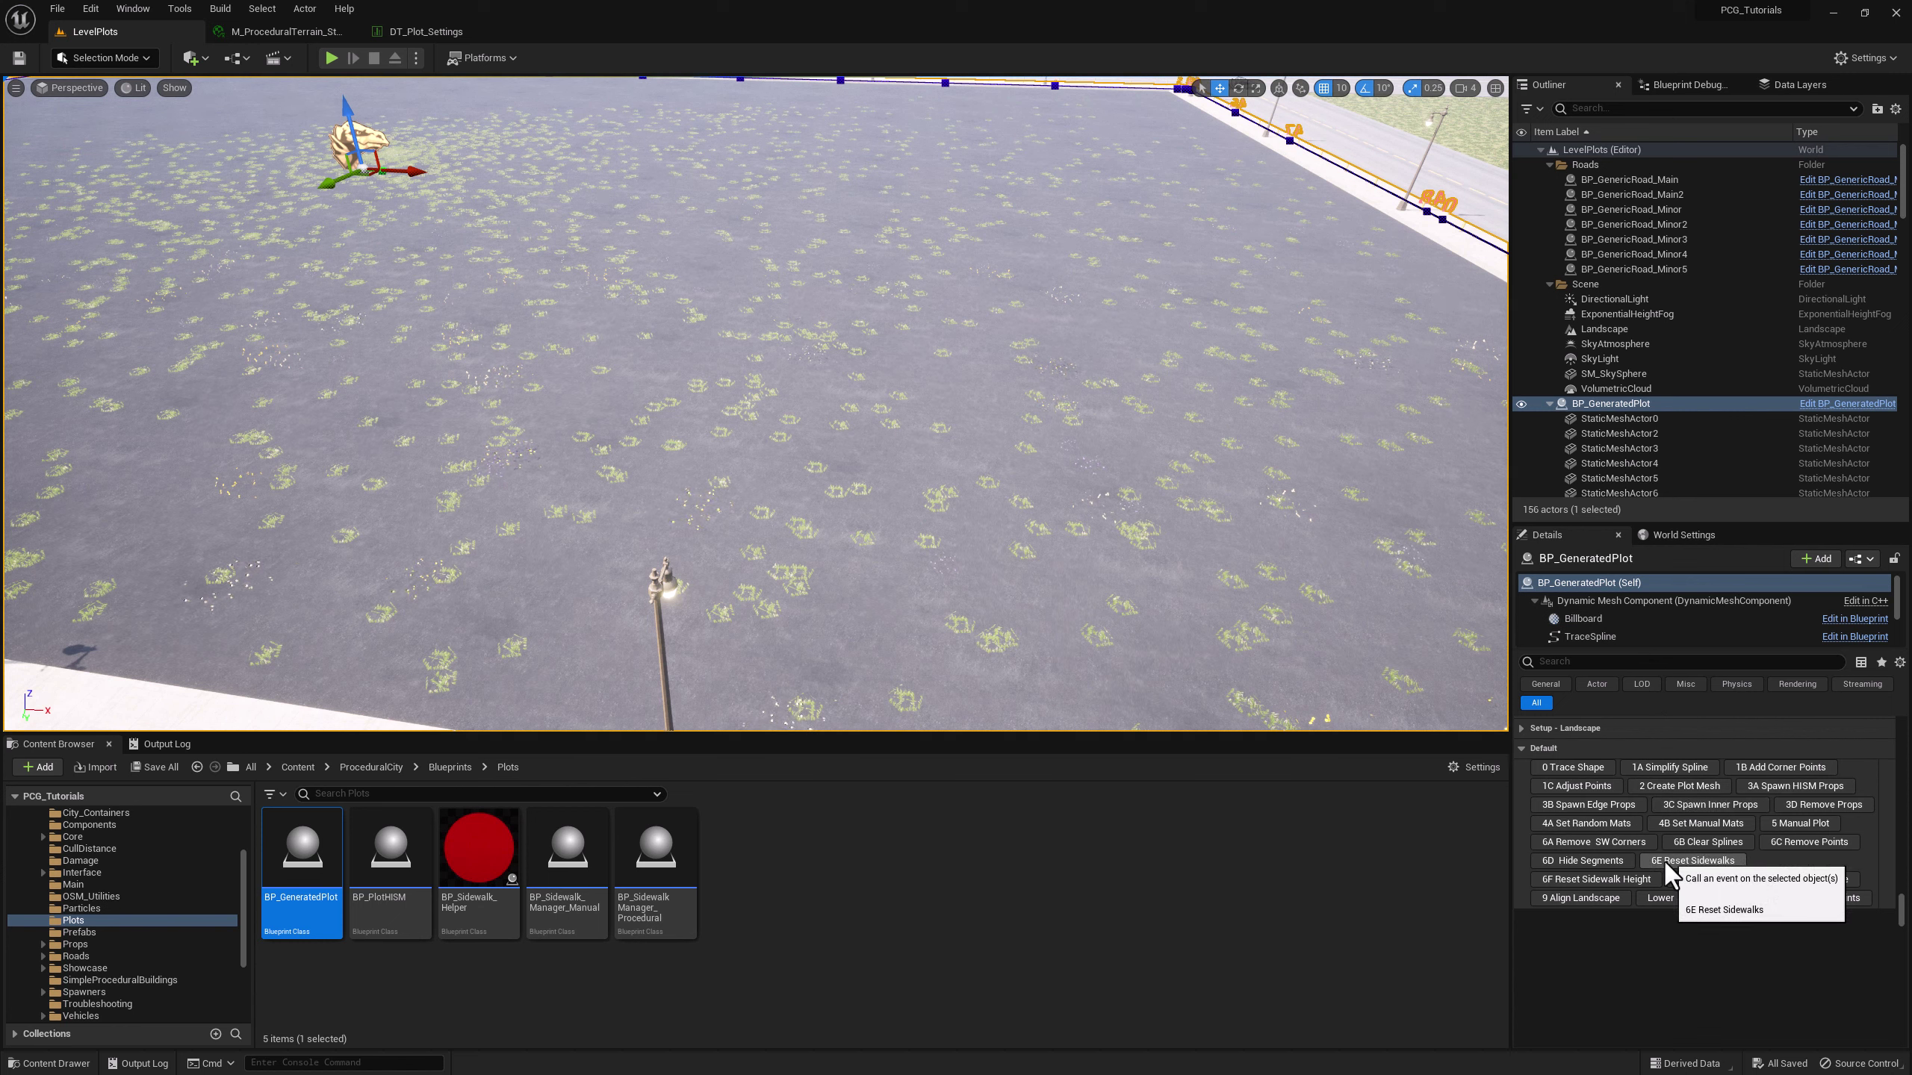
left_click(1708, 807)
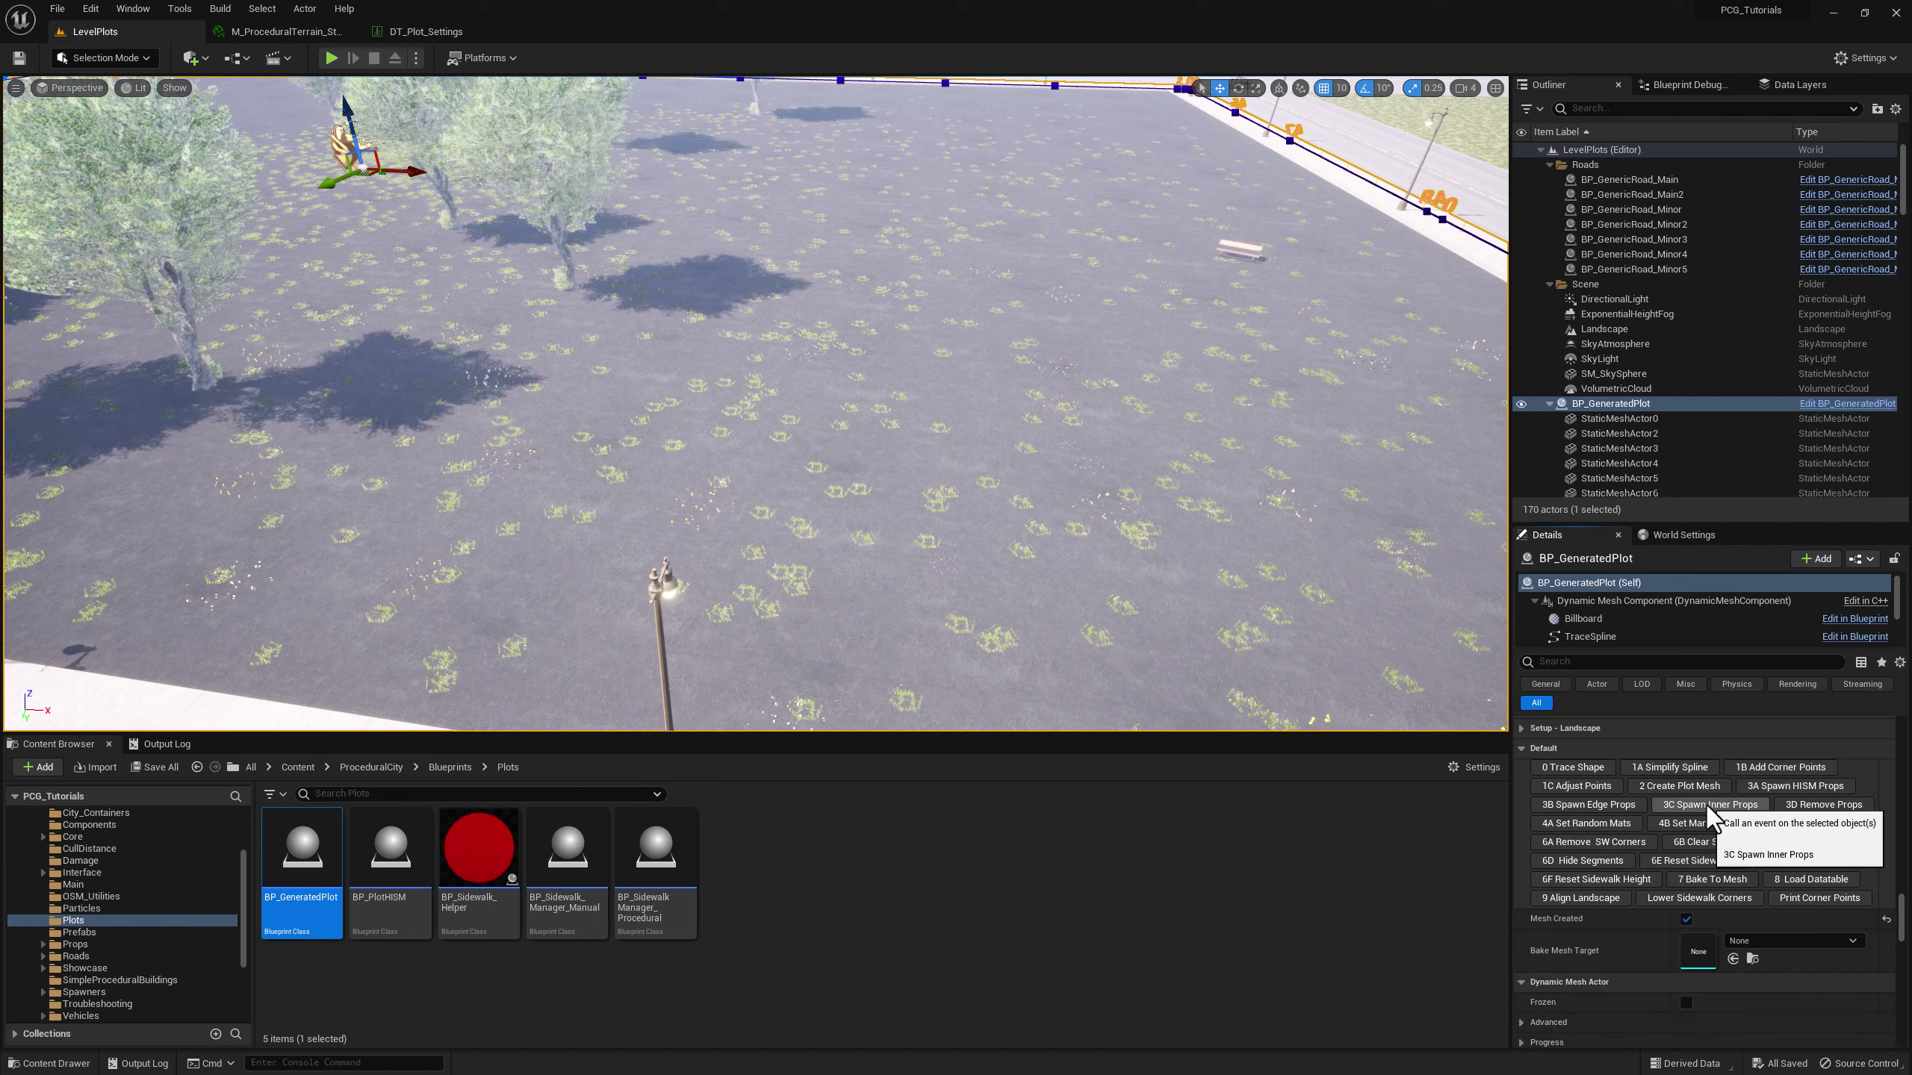
key("f")
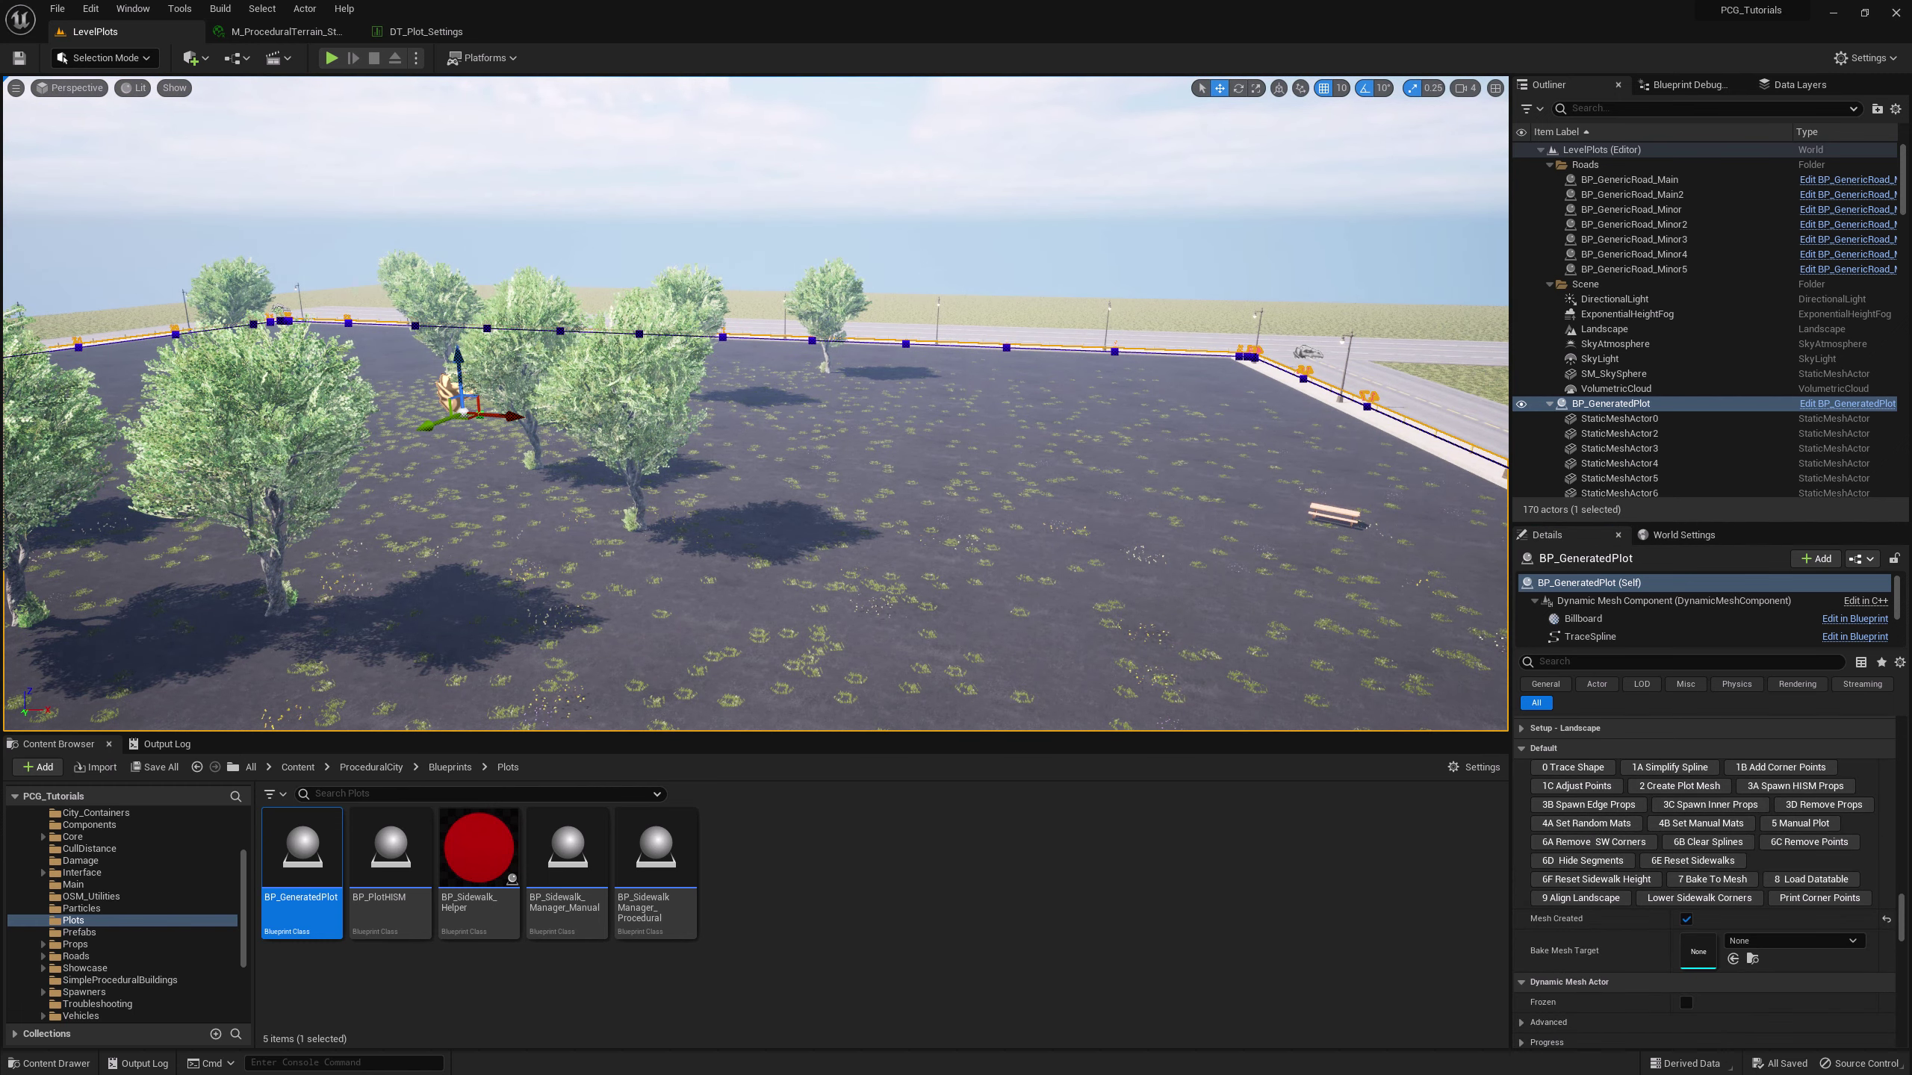
right_click_drag(755, 450, 963, 489)
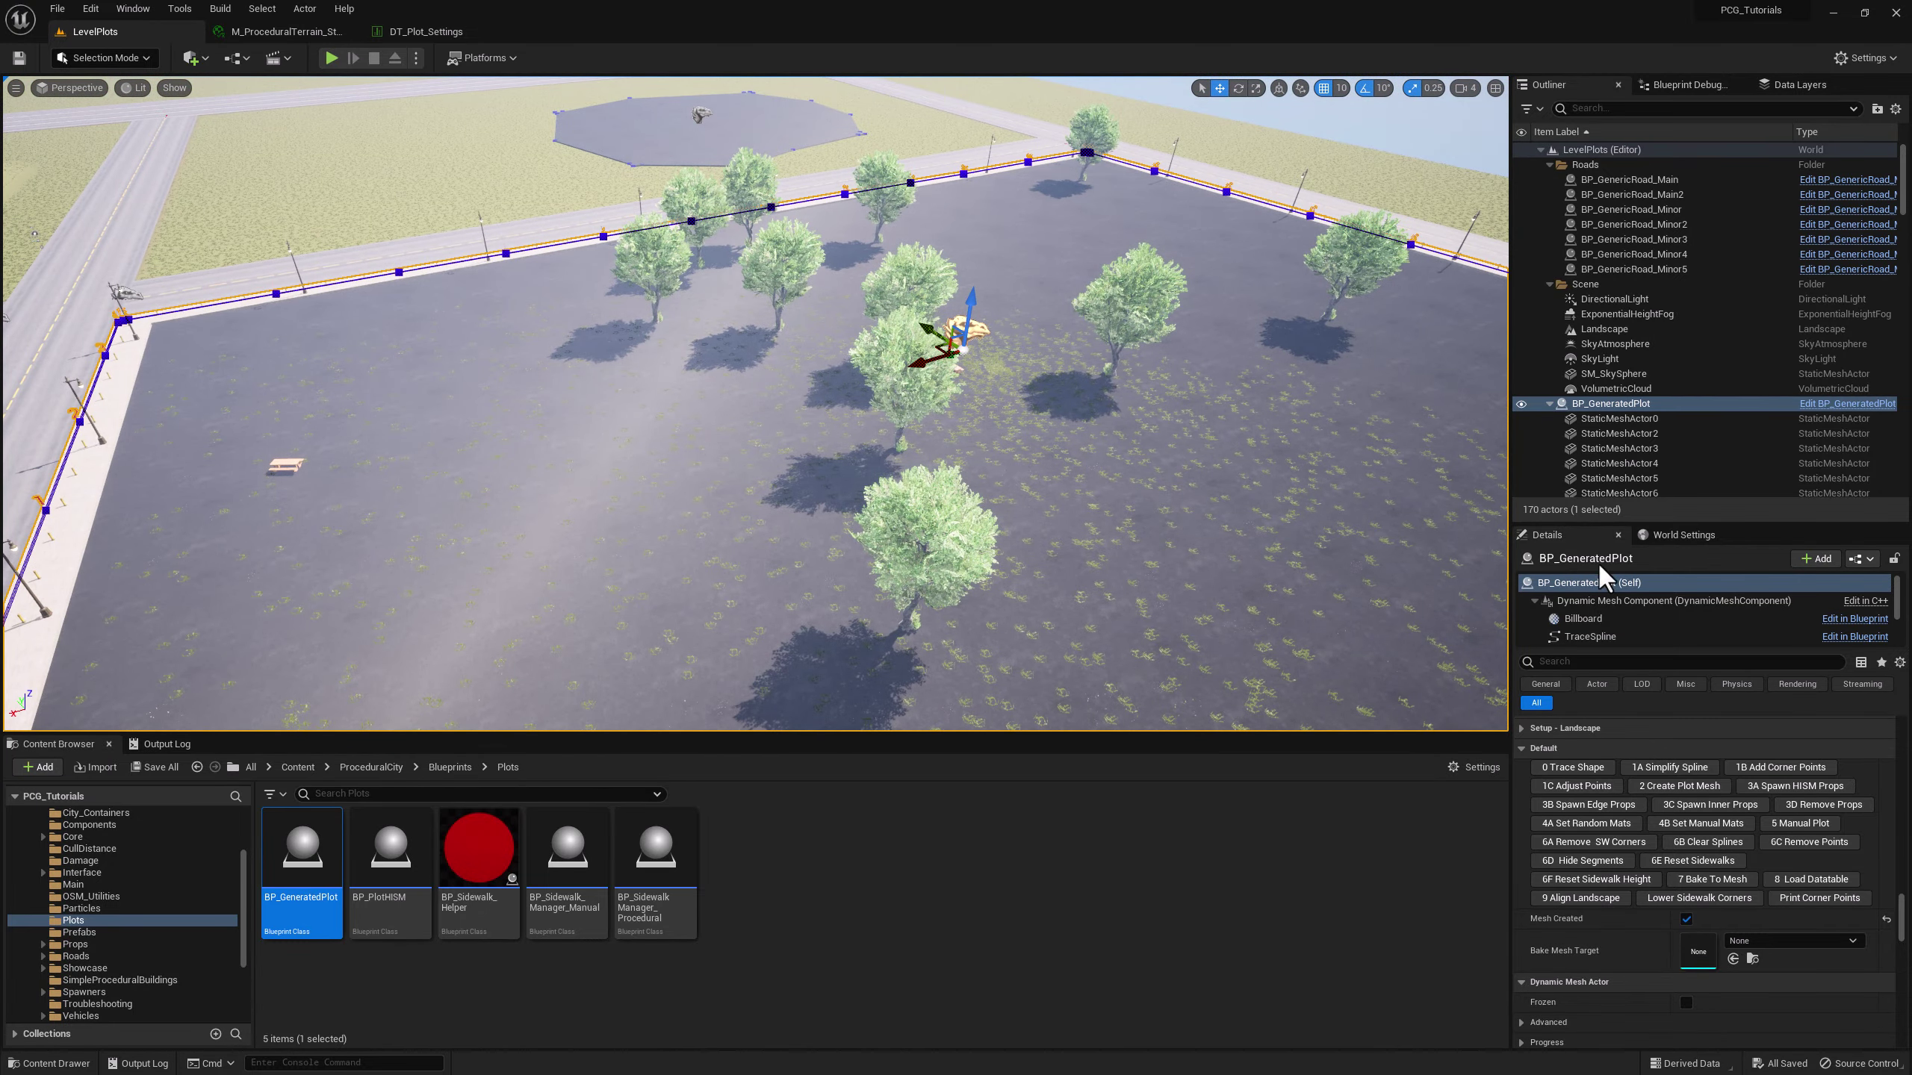
left_click(1716, 808)
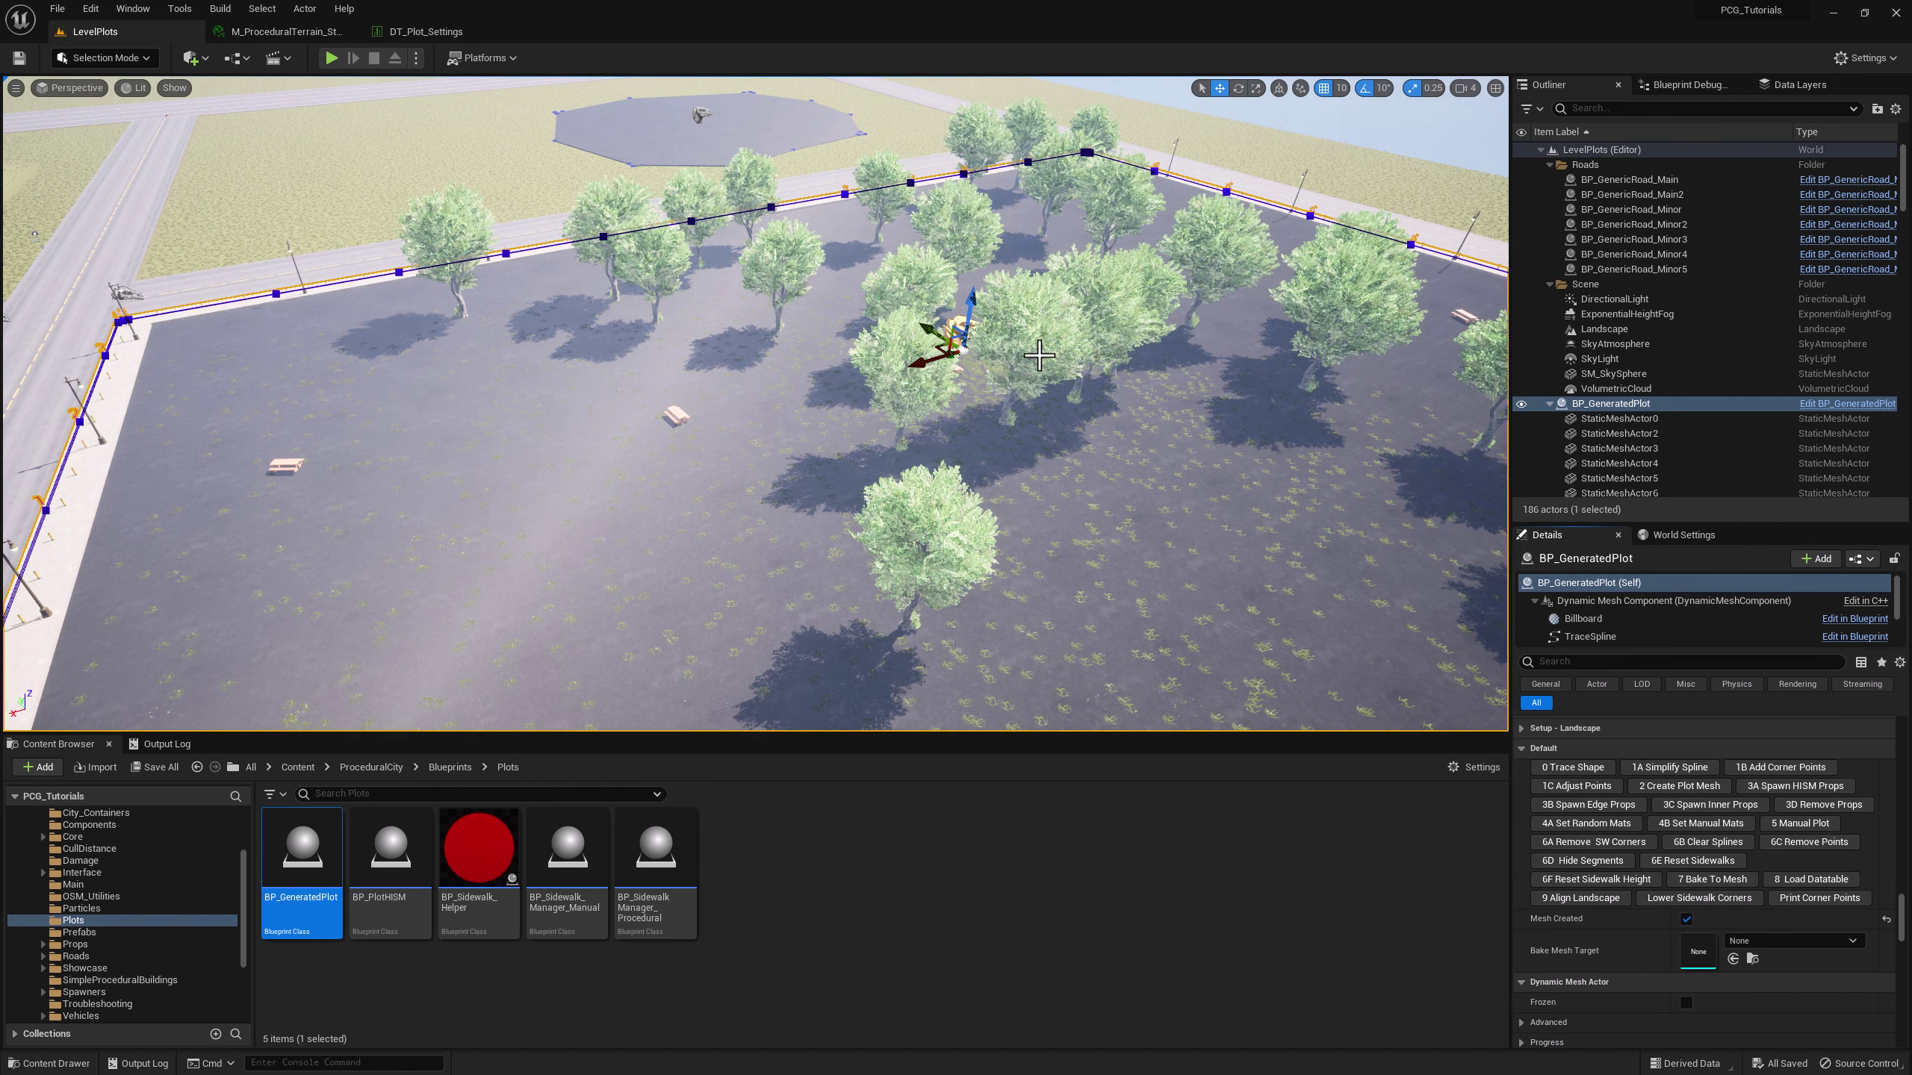
- Separate the overlapping trees near the plot's centre by moving three of them onto open ground
left_click(1022, 384)
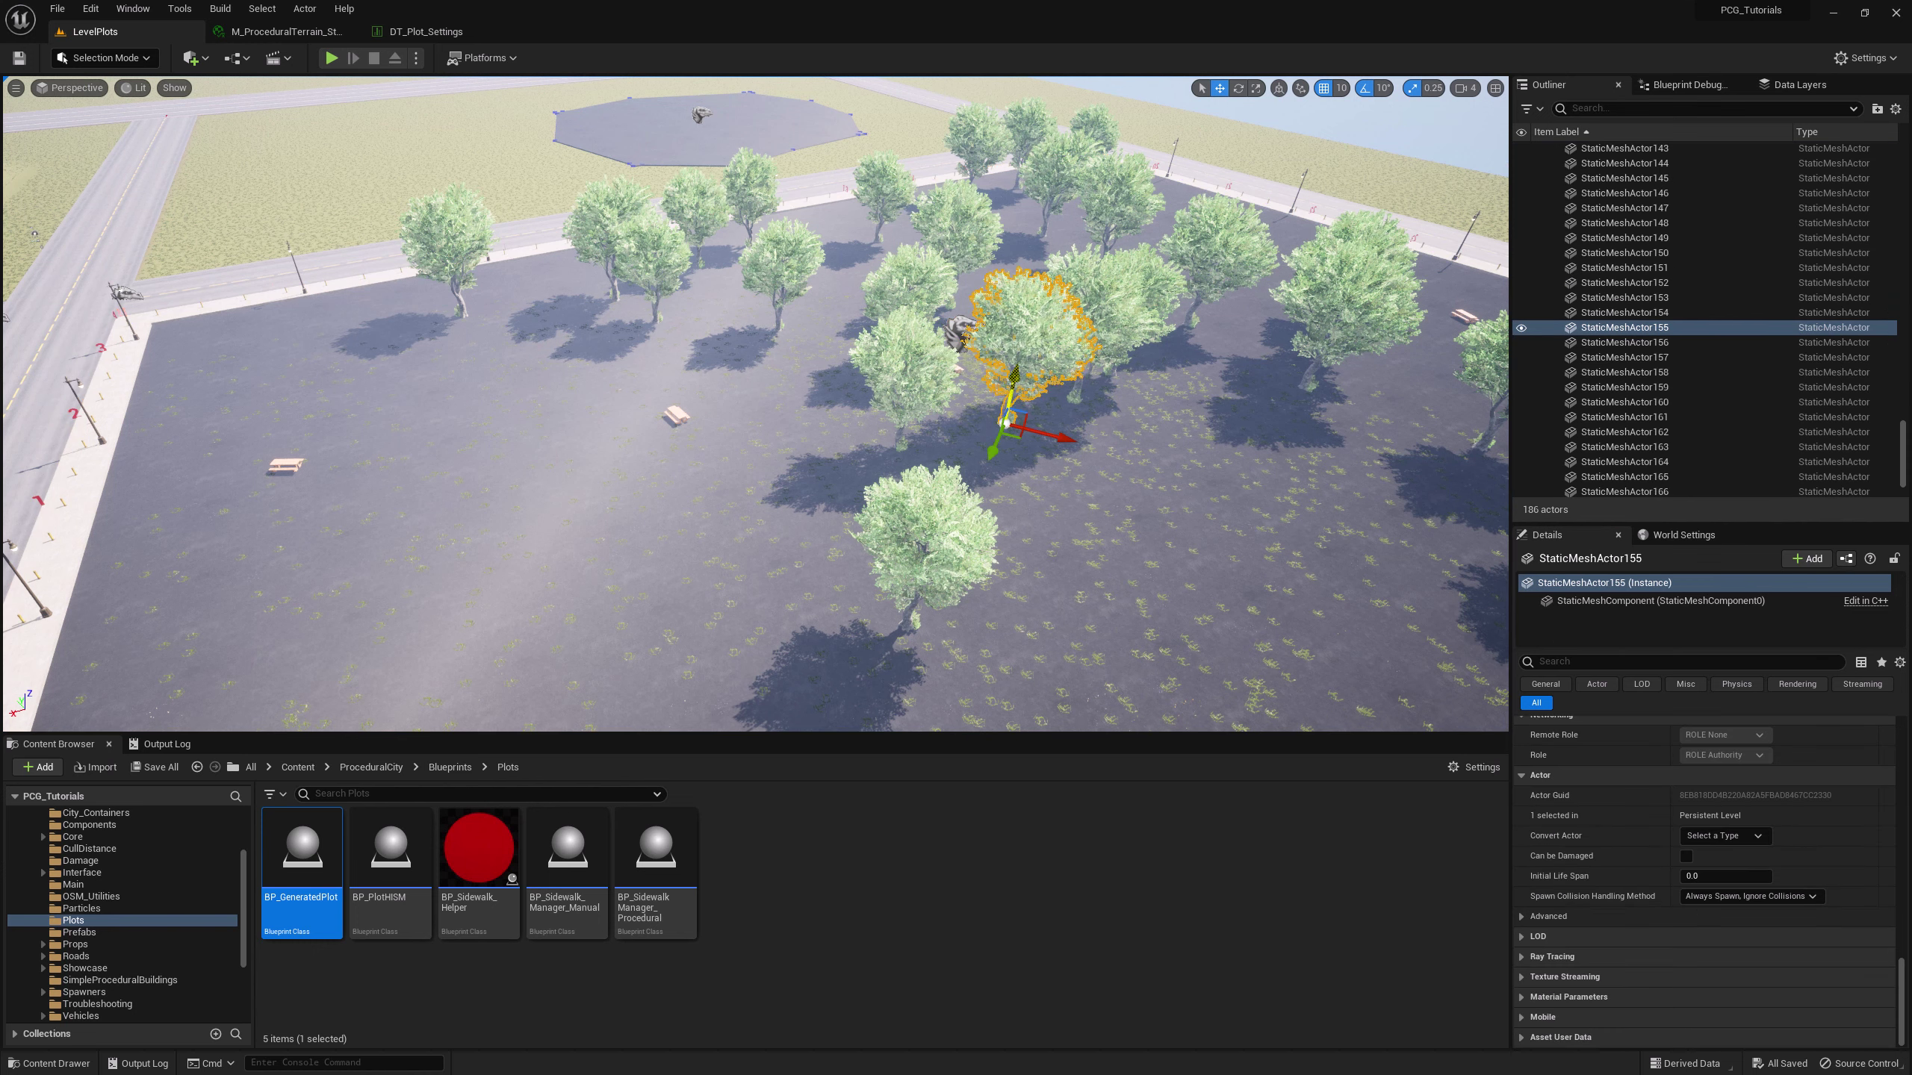
left_click_drag(1018, 428, 495, 445)
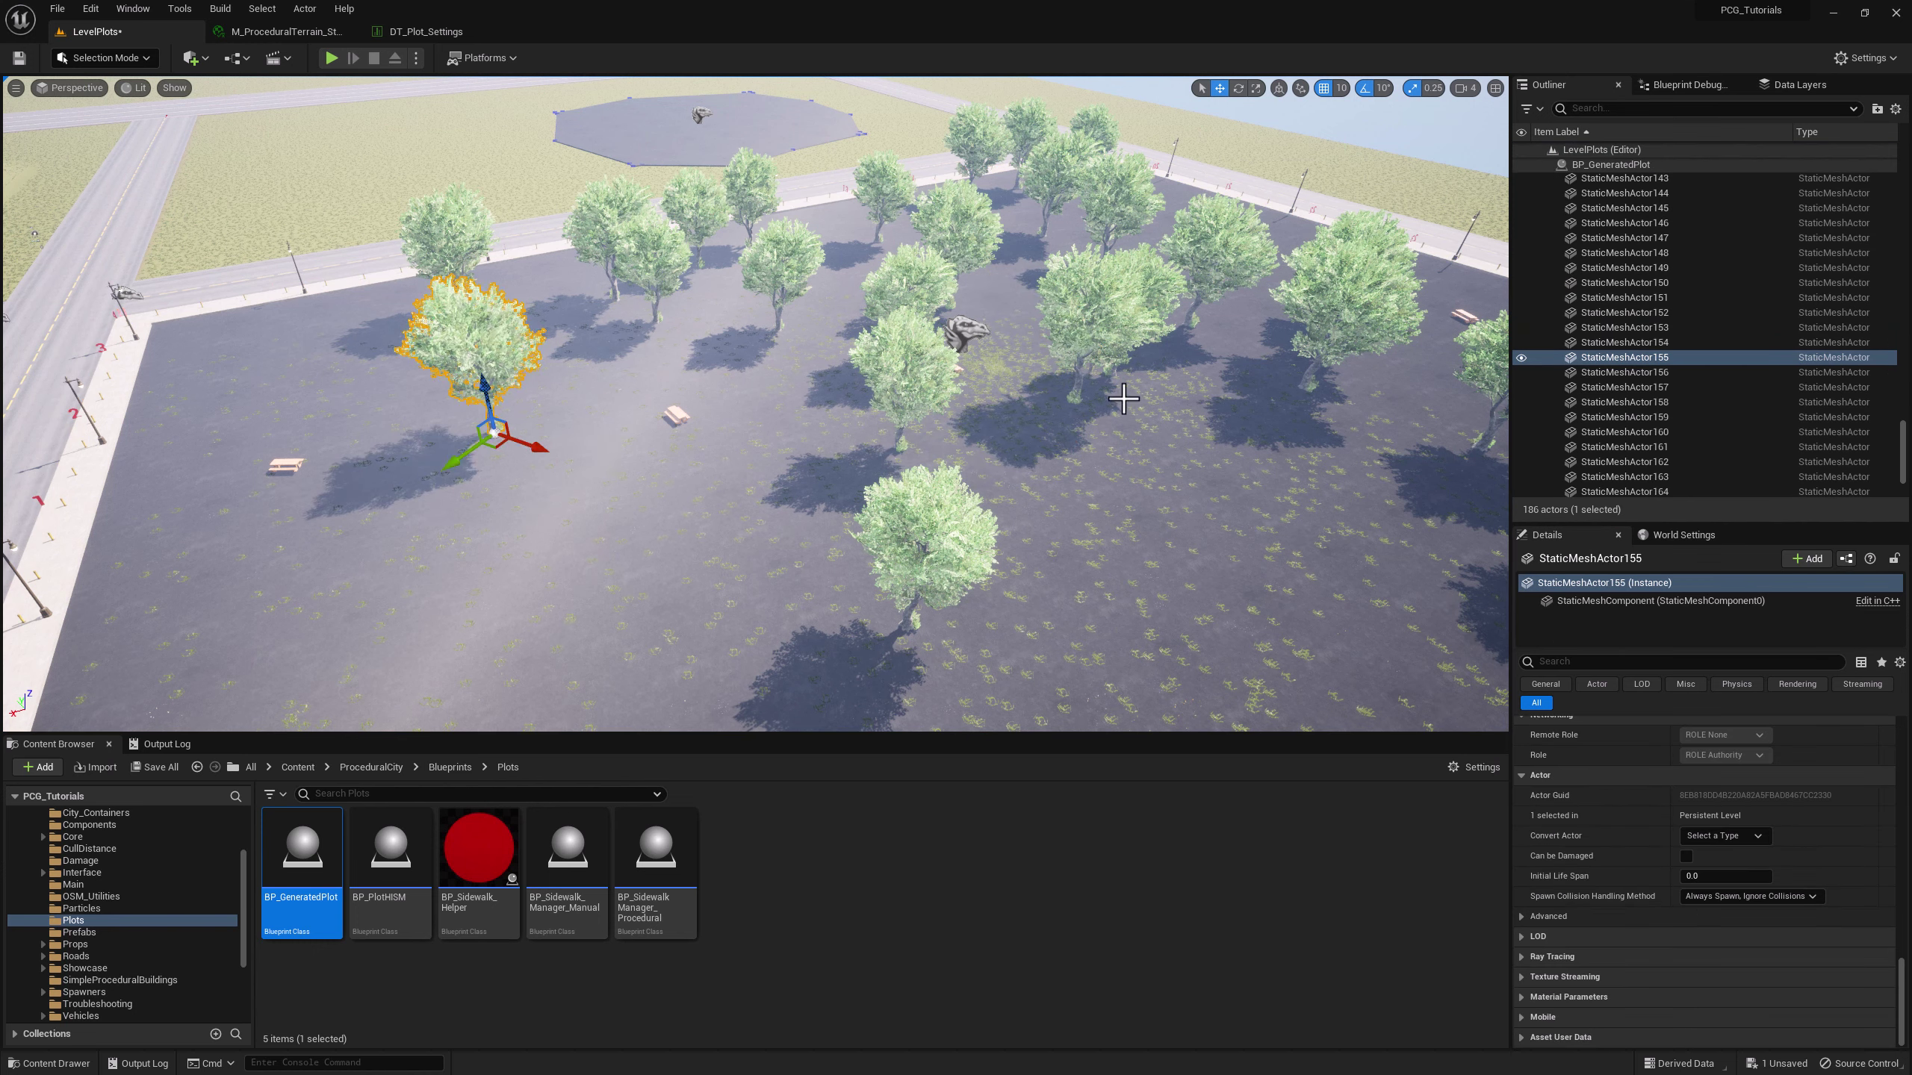
left_click(1074, 329)
left_click_drag(1048, 407, 576, 561)
left_click(1131, 309)
left_click_drag(1122, 380, 1193, 388)
right_click_drag(957, 351, 1174, 398)
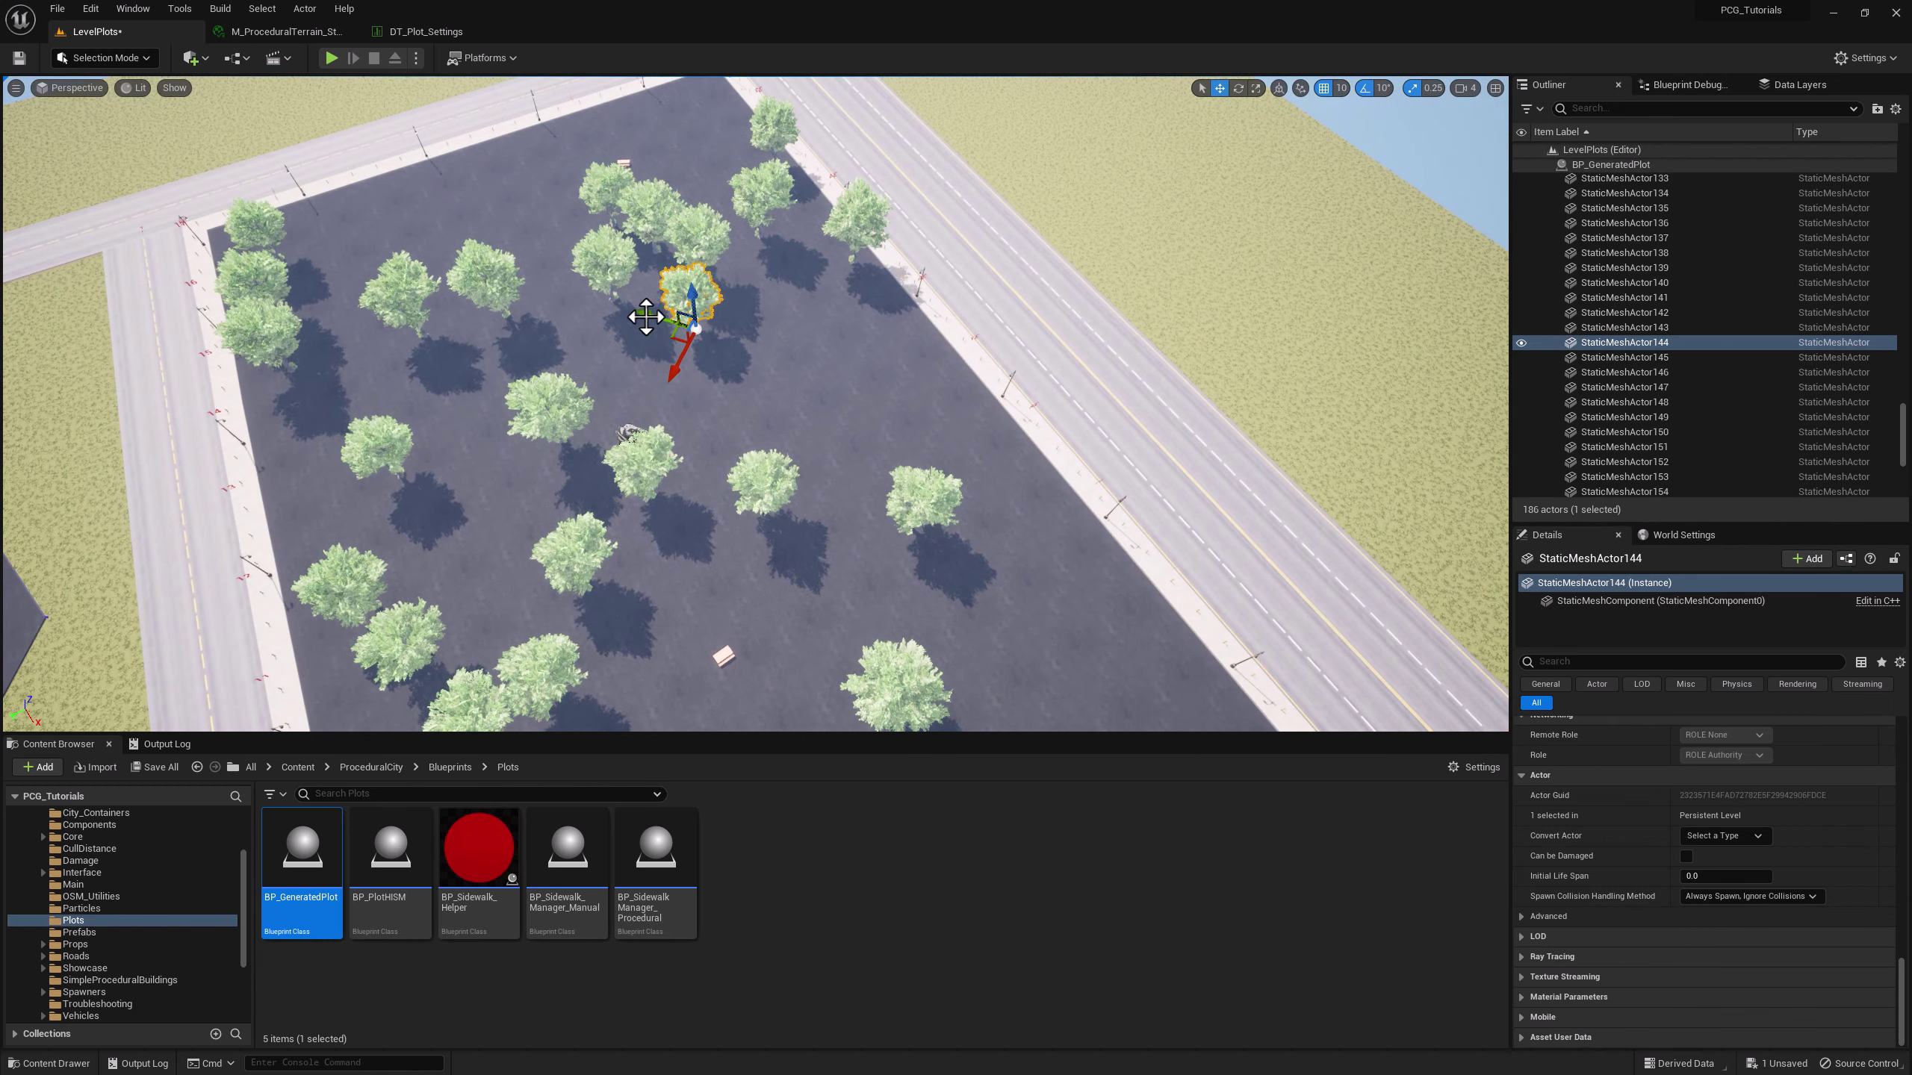
left_click_drag(648, 319, 819, 387)
- Thin out the tree clusters around the plot by moving four individual trees to emptier spots
left_click(653, 227)
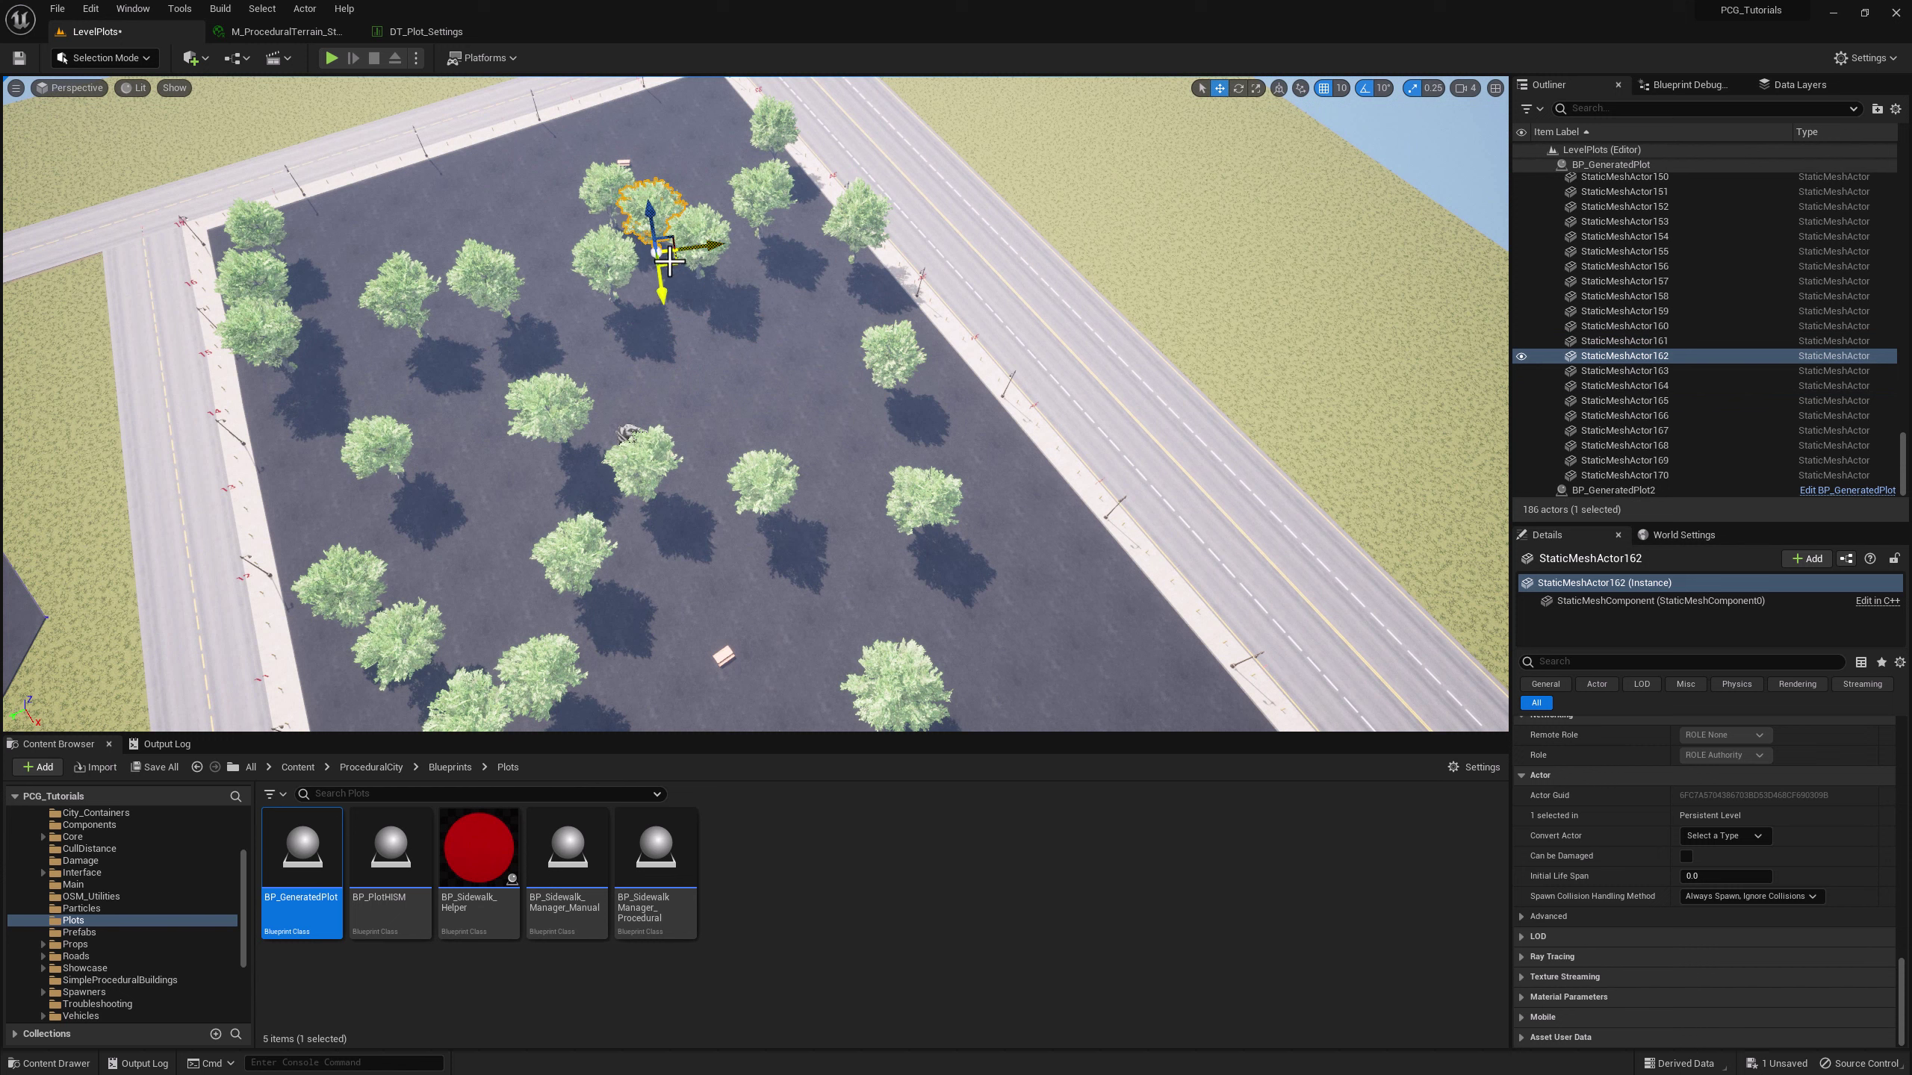
left_click_drag(666, 249, 704, 154)
left_click(508, 273)
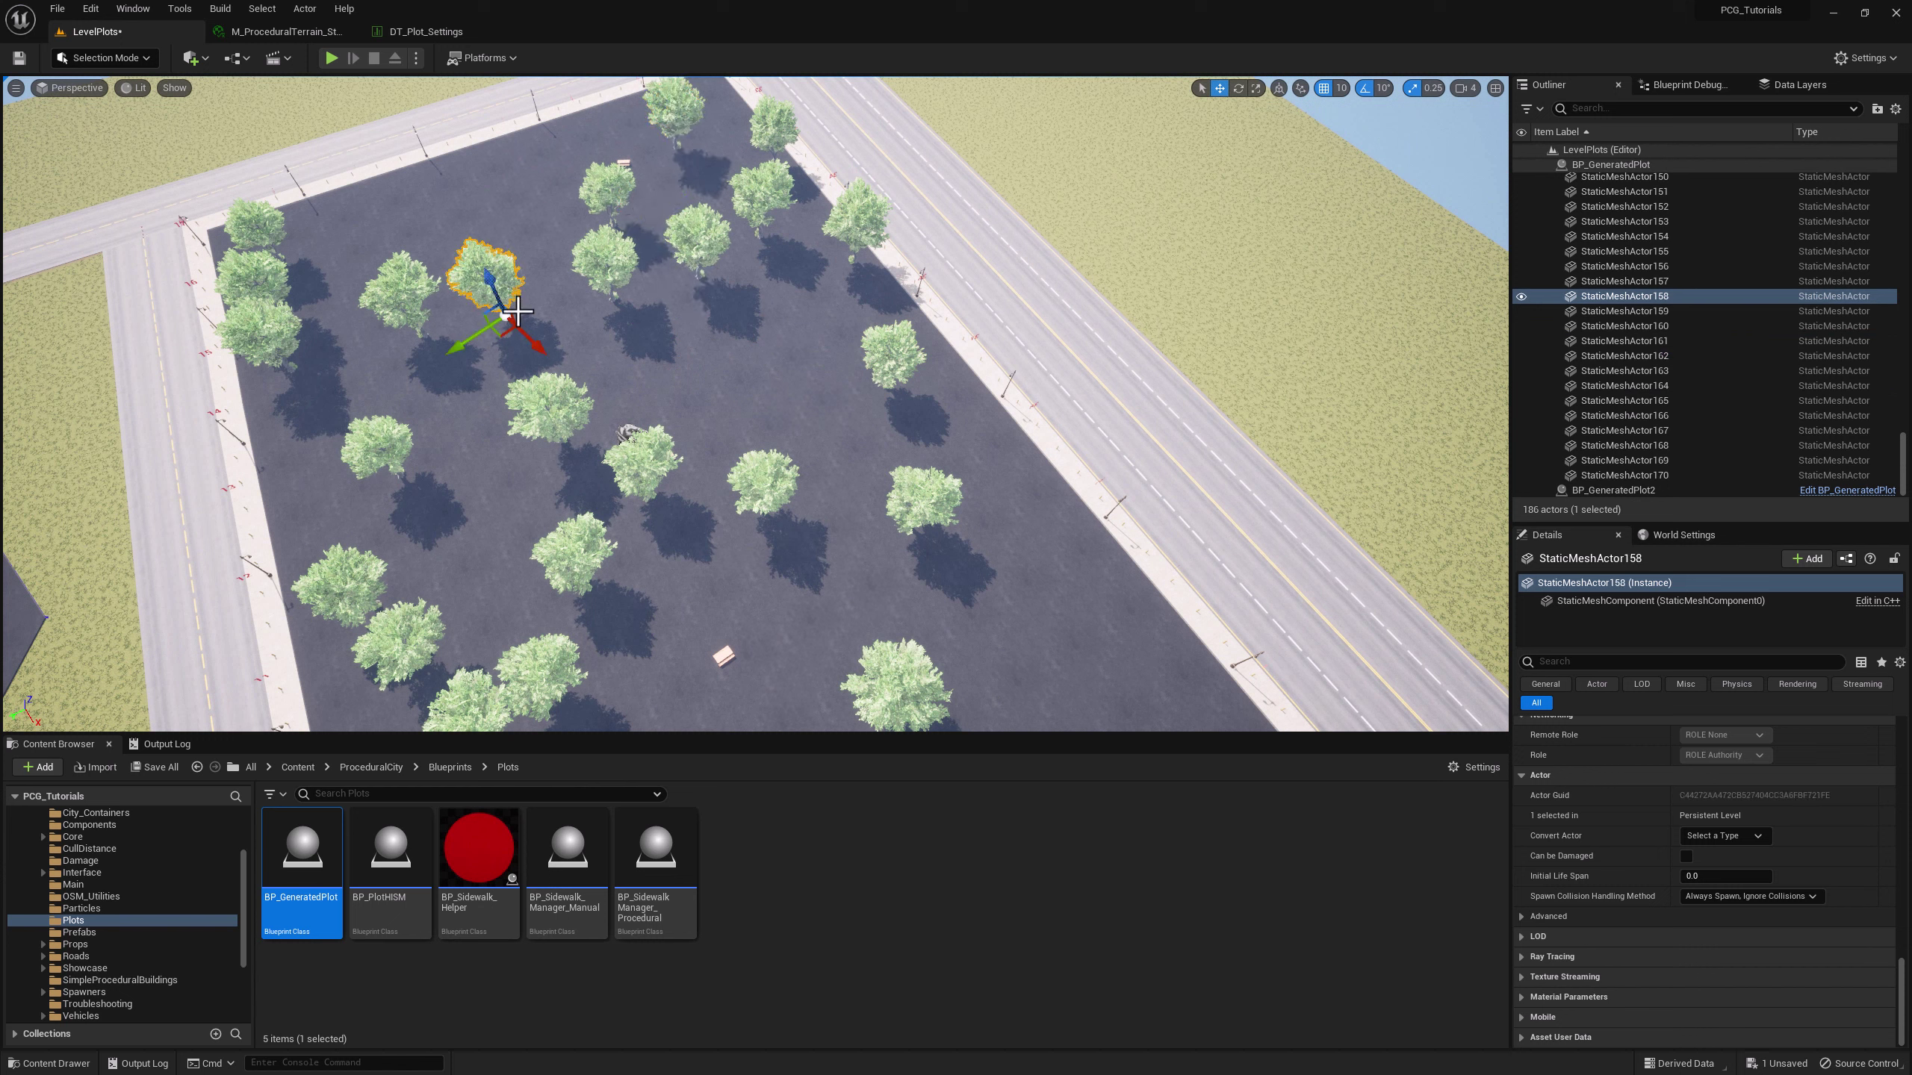
left_click_drag(476, 343, 497, 253)
left_click(260, 271)
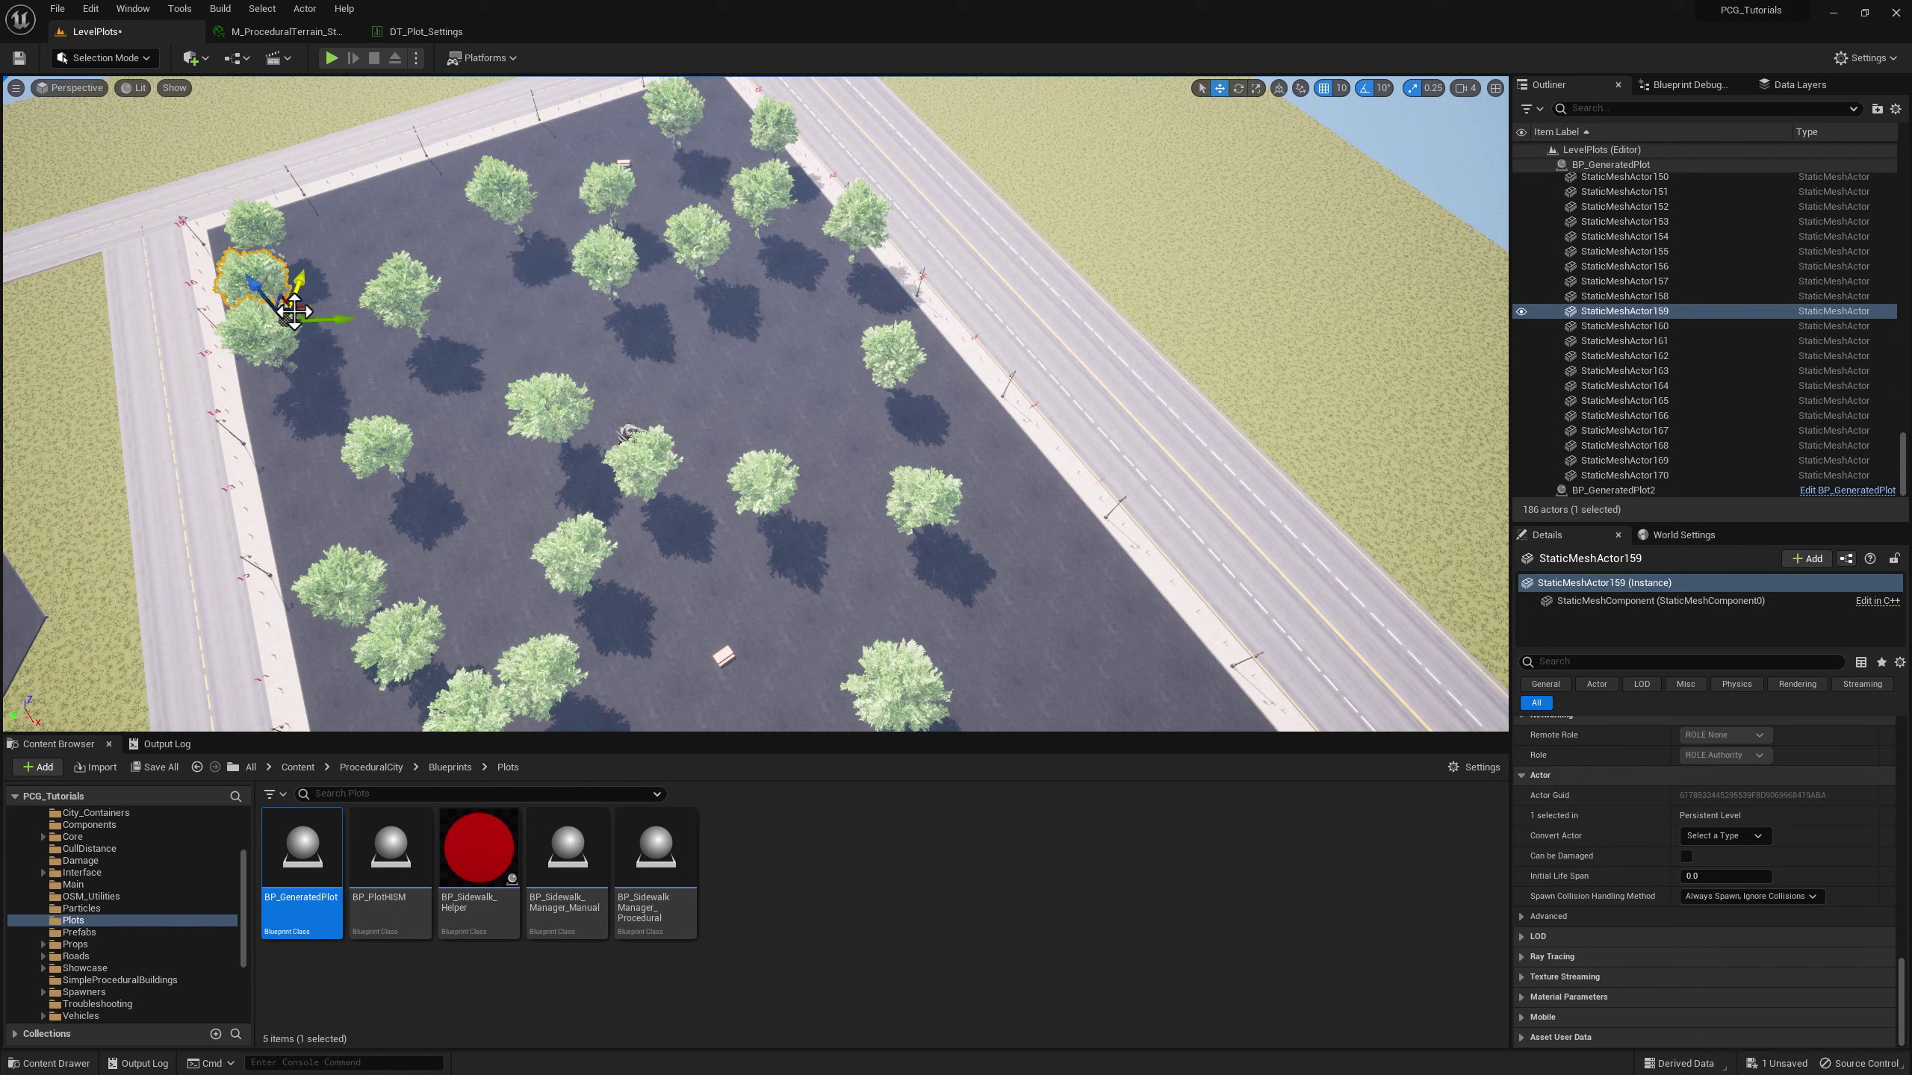
left_click_drag(304, 372, 345, 258)
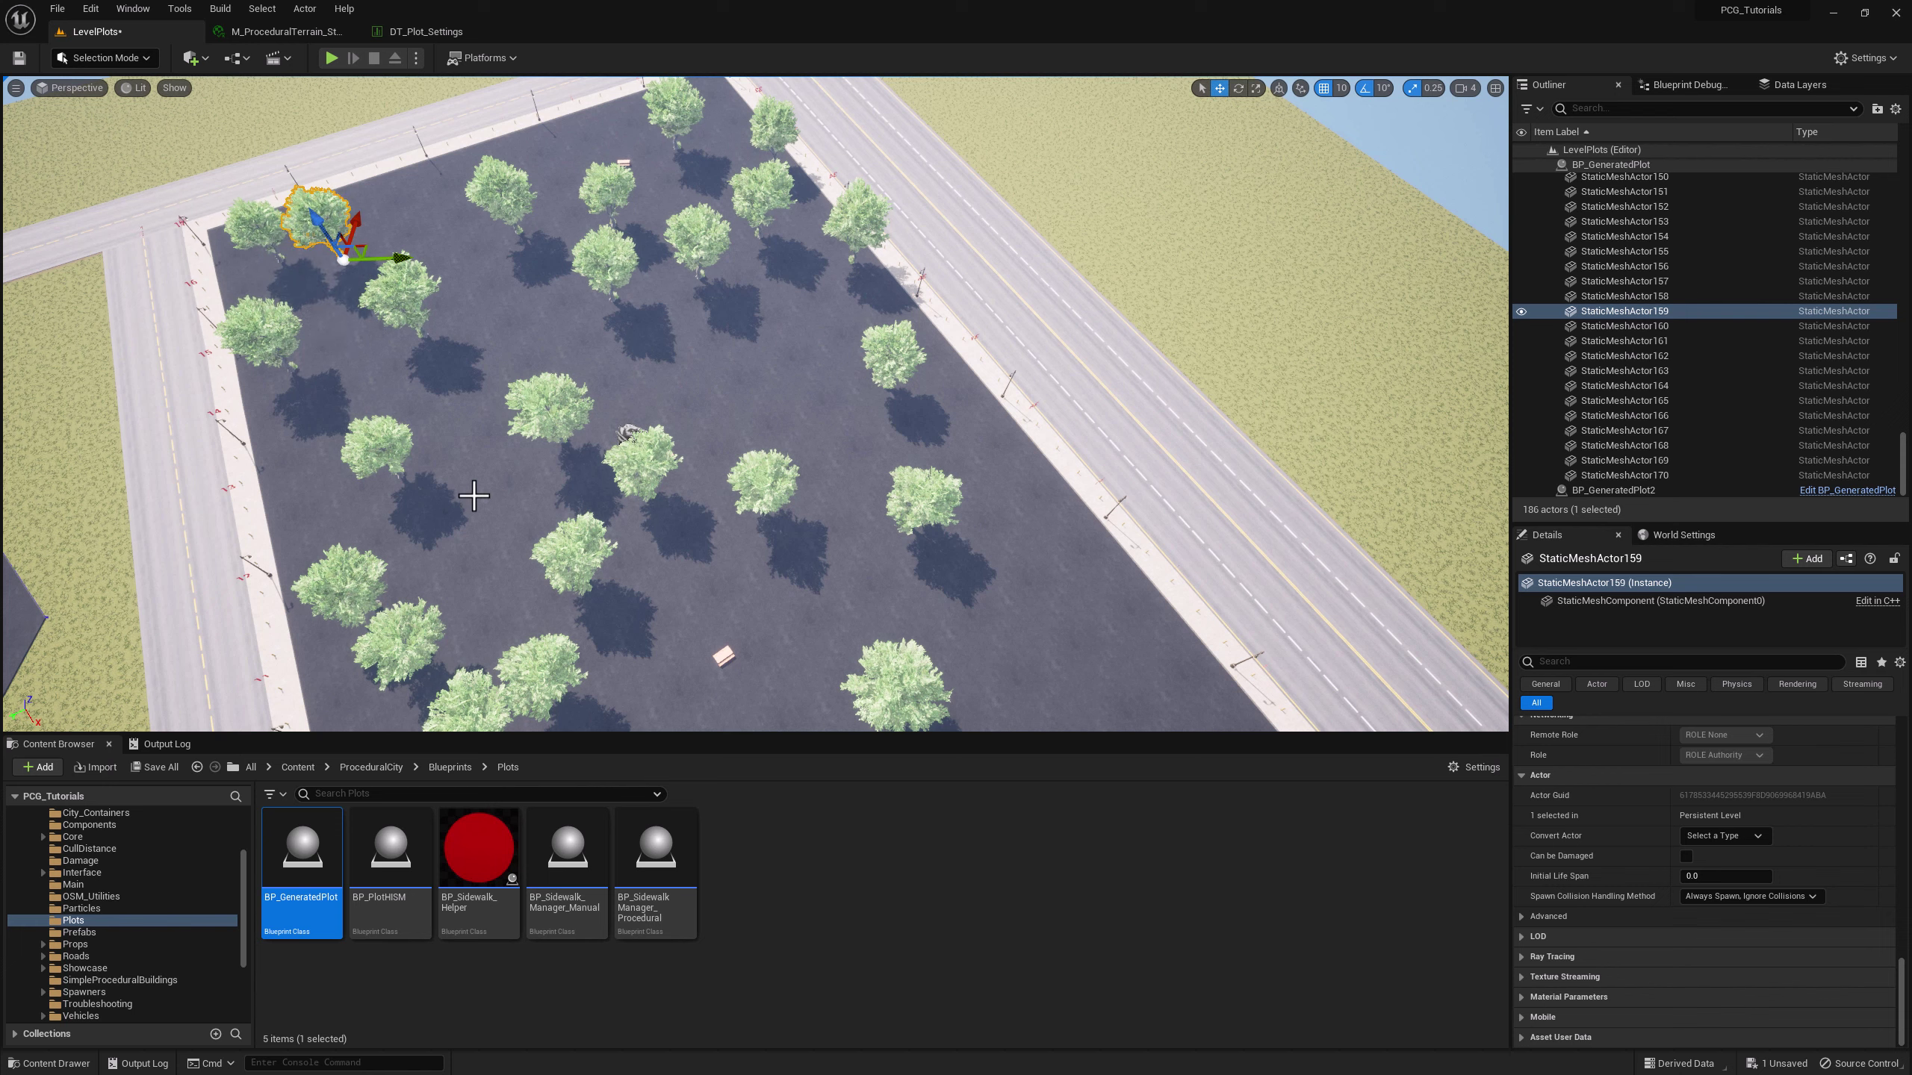
left_click(406, 640)
left_click_drag(444, 664, 509, 529)
- Reposition the remaining crowded trees individually to even out their spacing across the plot
right_click_drag(508, 528, 696, 678)
left_click(688, 566)
left_click_drag(666, 566, 893, 558)
left_click(649, 520)
left_click_drag(649, 520, 666, 572)
left_click(602, 449)
left_click_drag(600, 450, 669, 466)
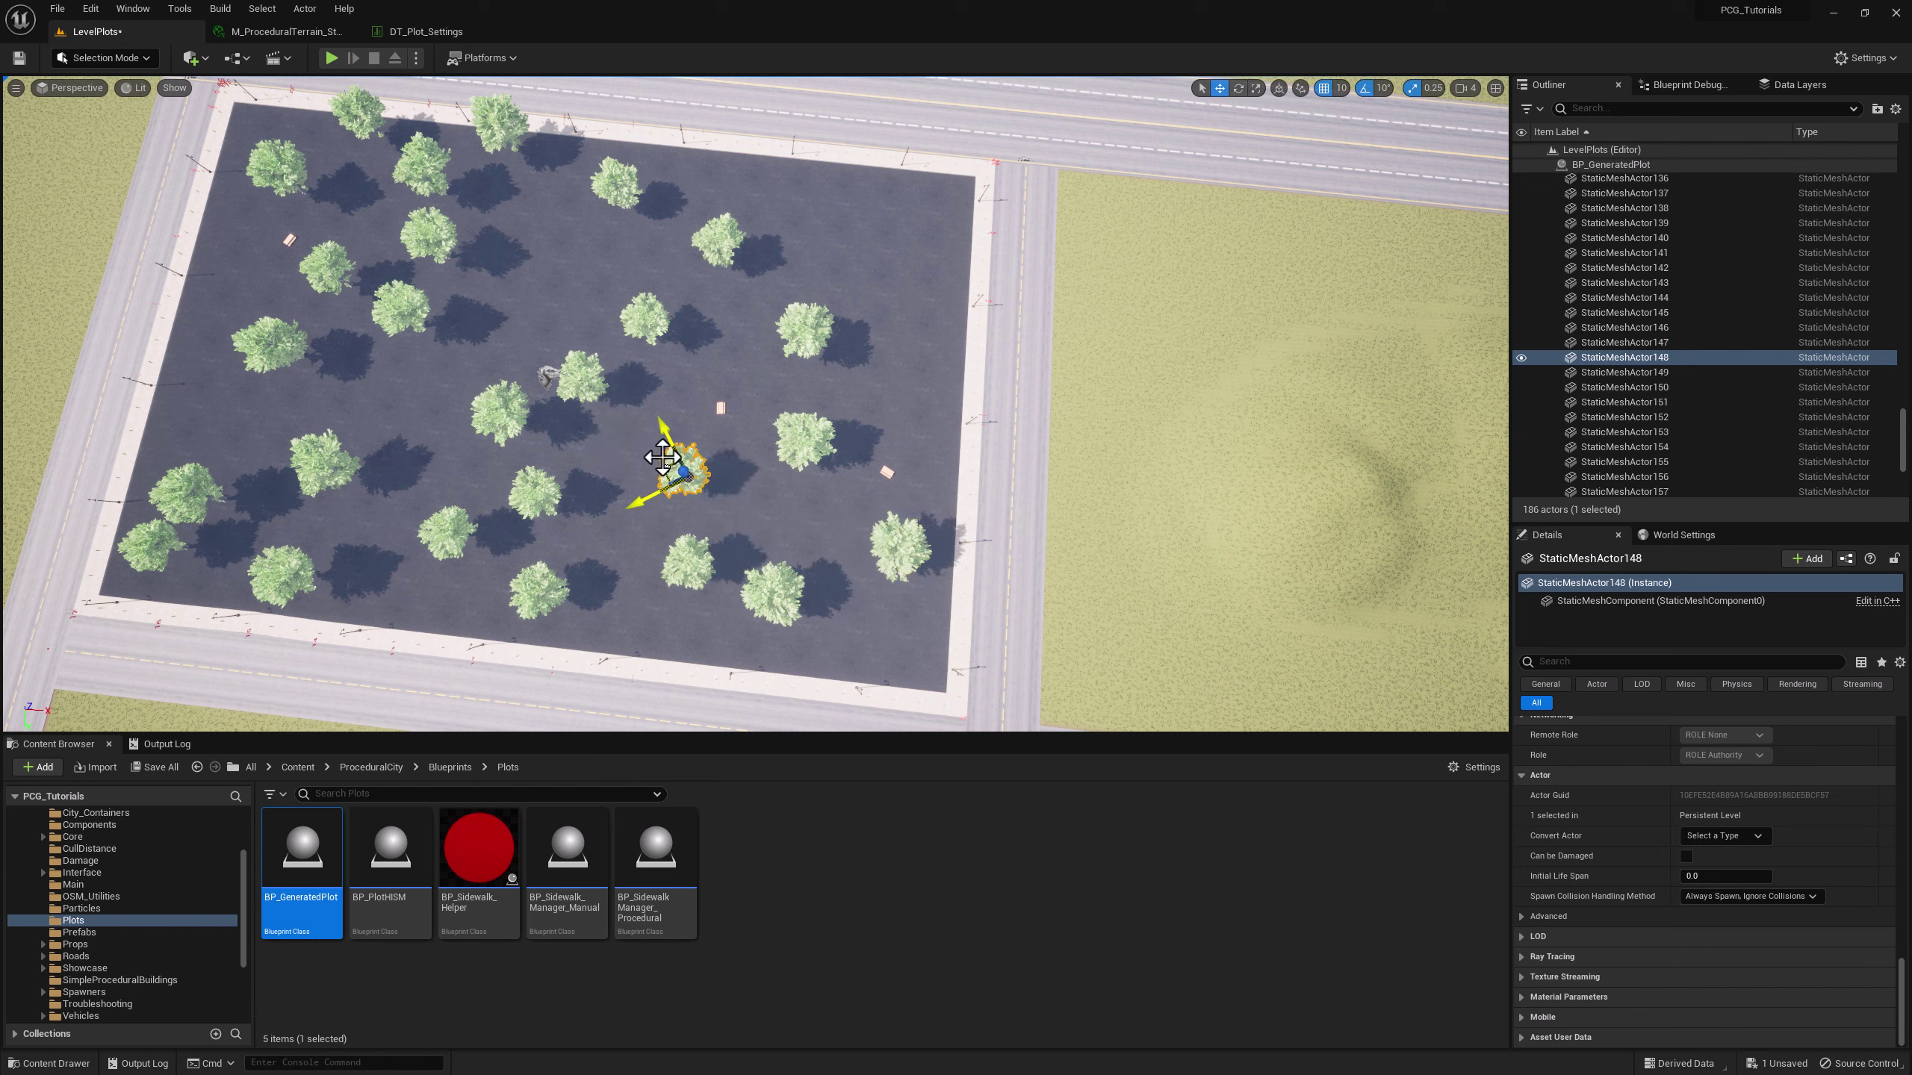
left_click(705, 225)
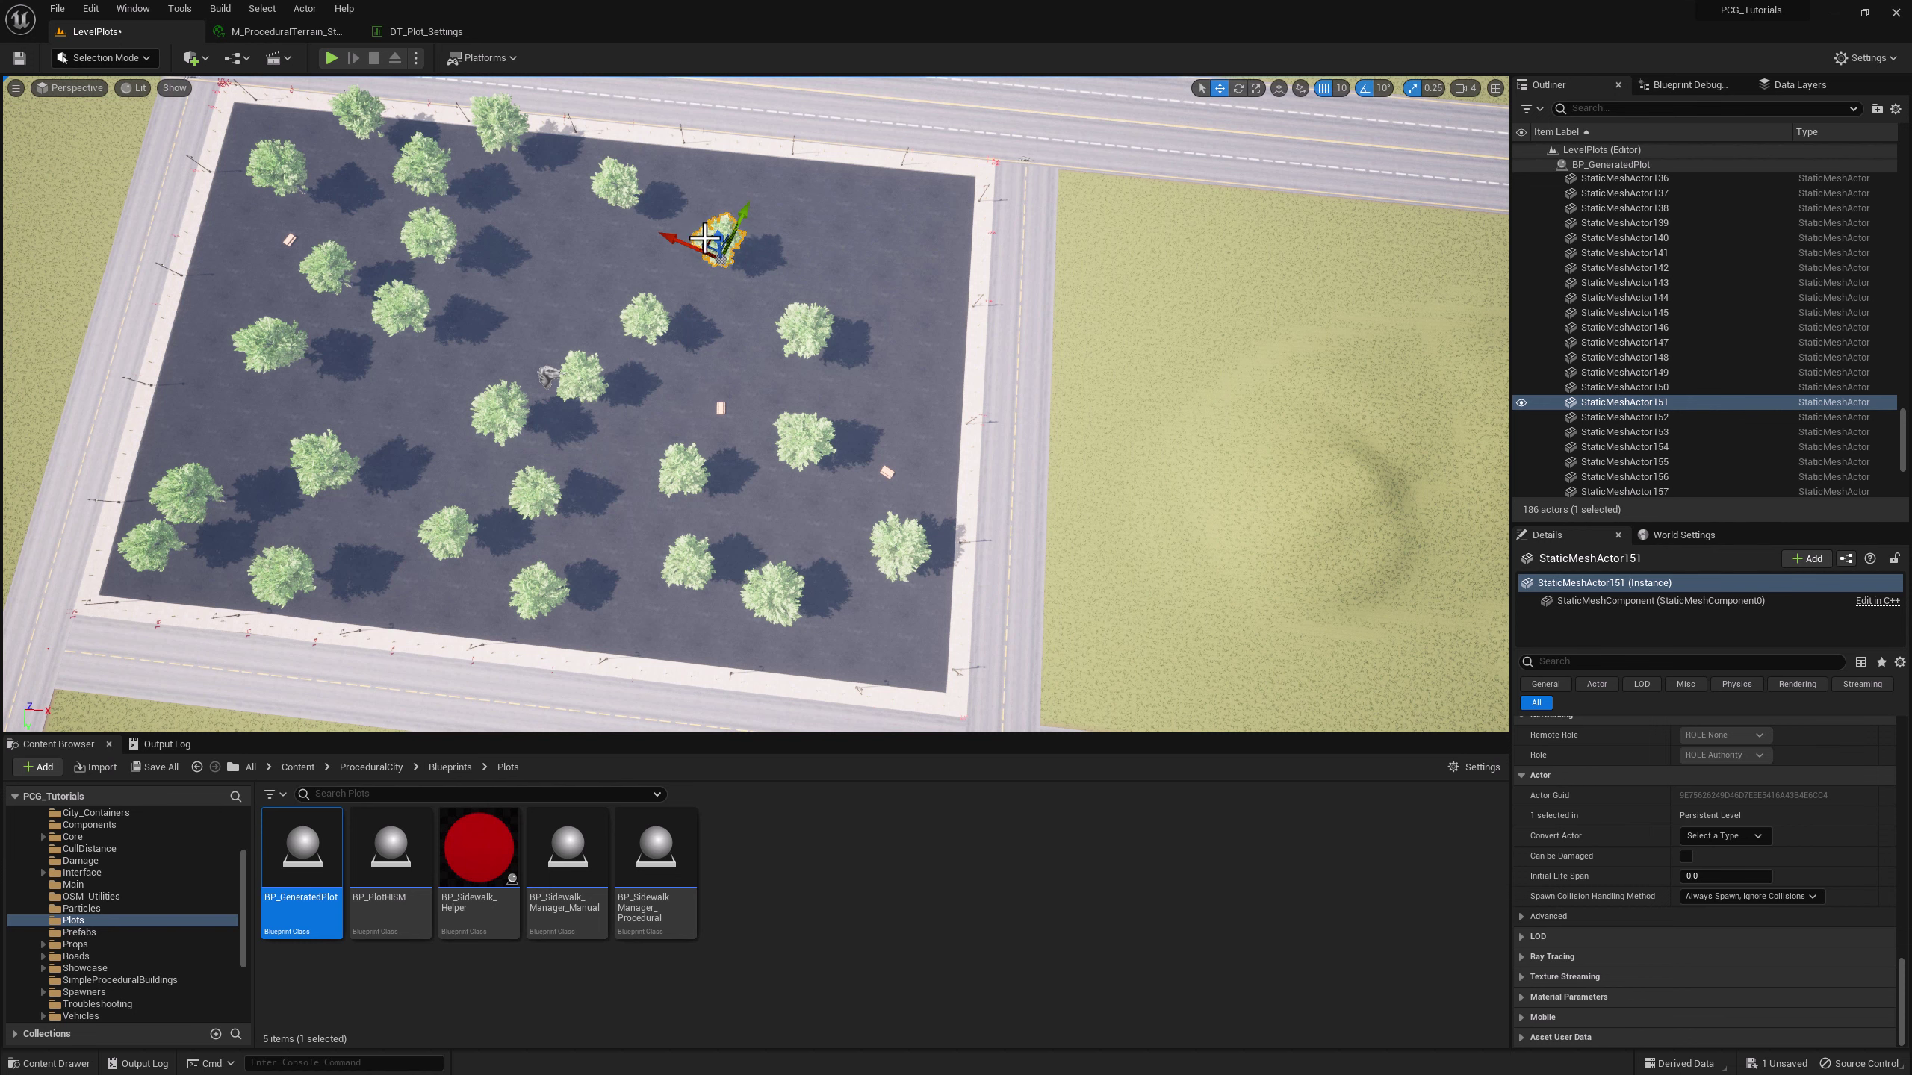
left_click_drag(704, 238, 760, 235)
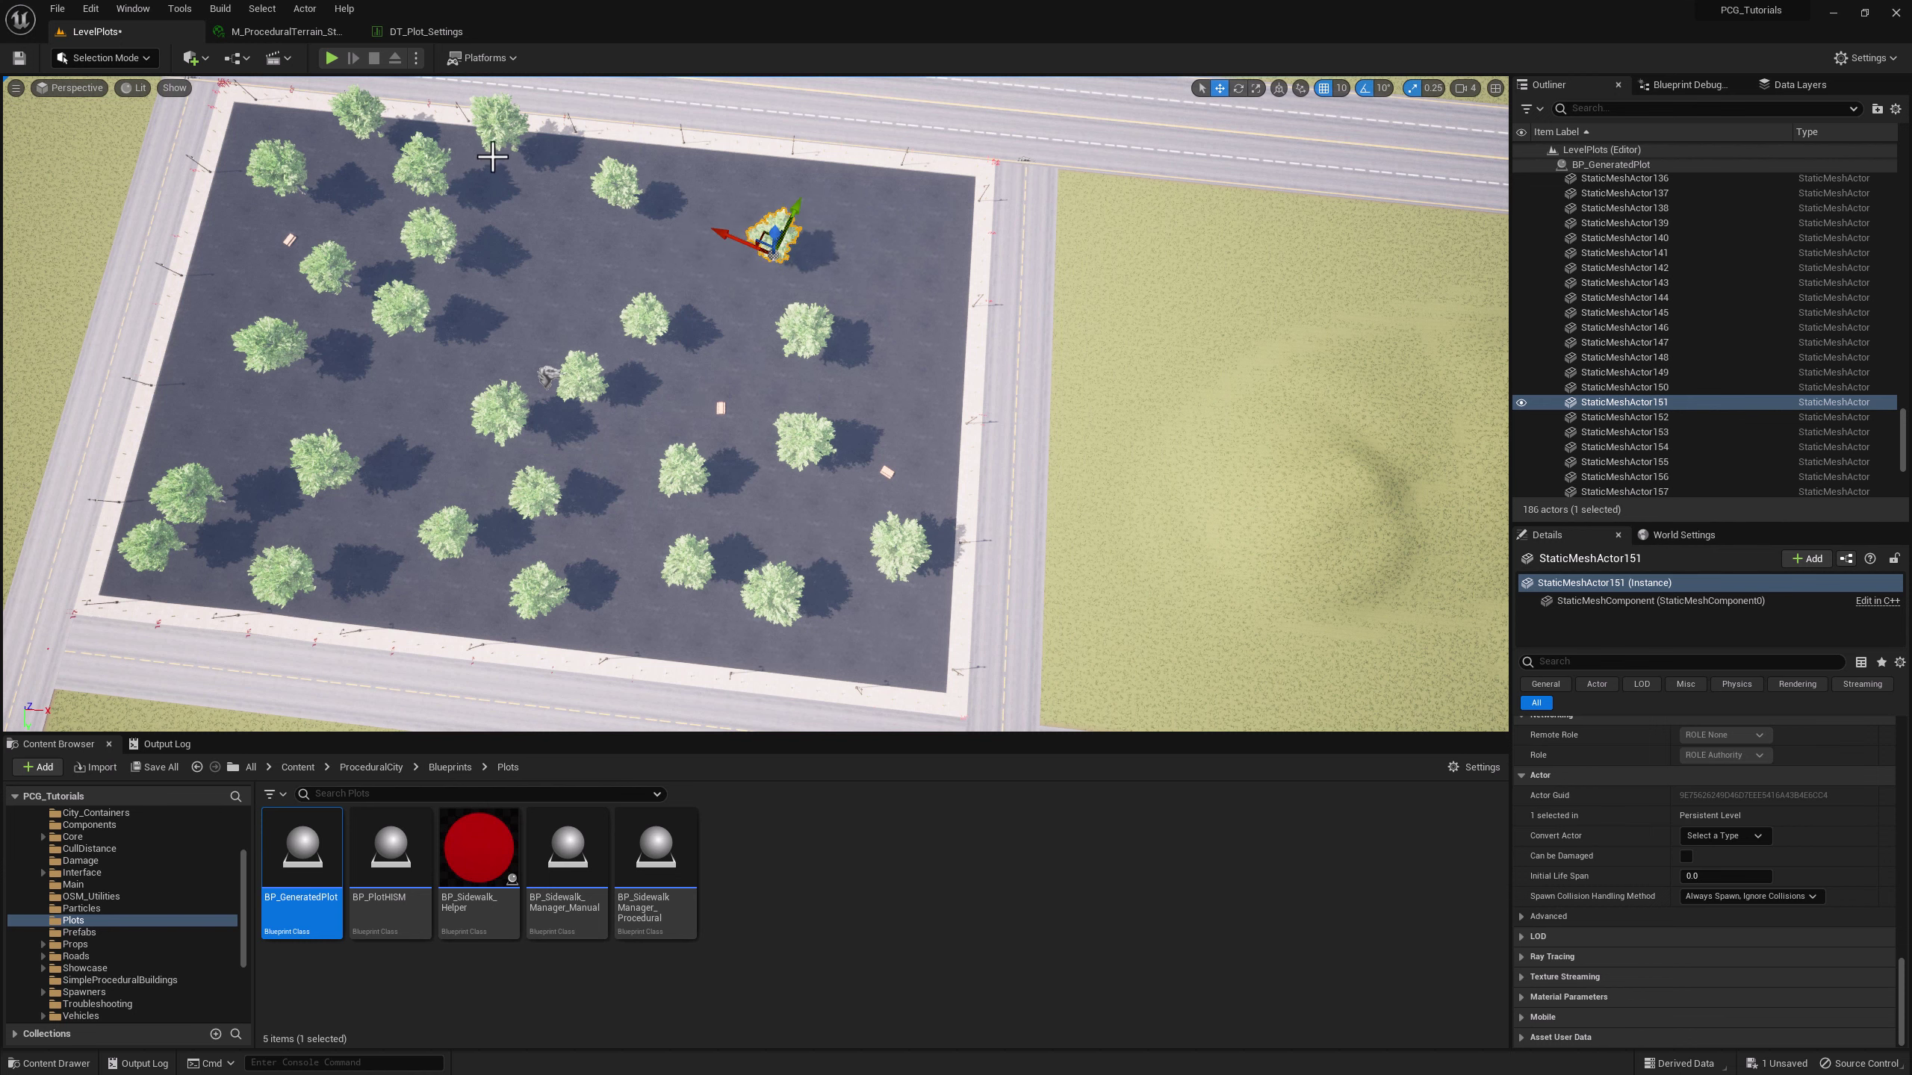
left_click(493, 157)
mouse_move(497, 151)
left_mouse_down()
mouse_move(470, 171)
mouse_move(496, 185)
left_mouse_up()
- Select the generated plot and apply its ground material with 4B Set Manual Mats
right_click_drag(496, 185, 892, 433)
left_click(826, 457)
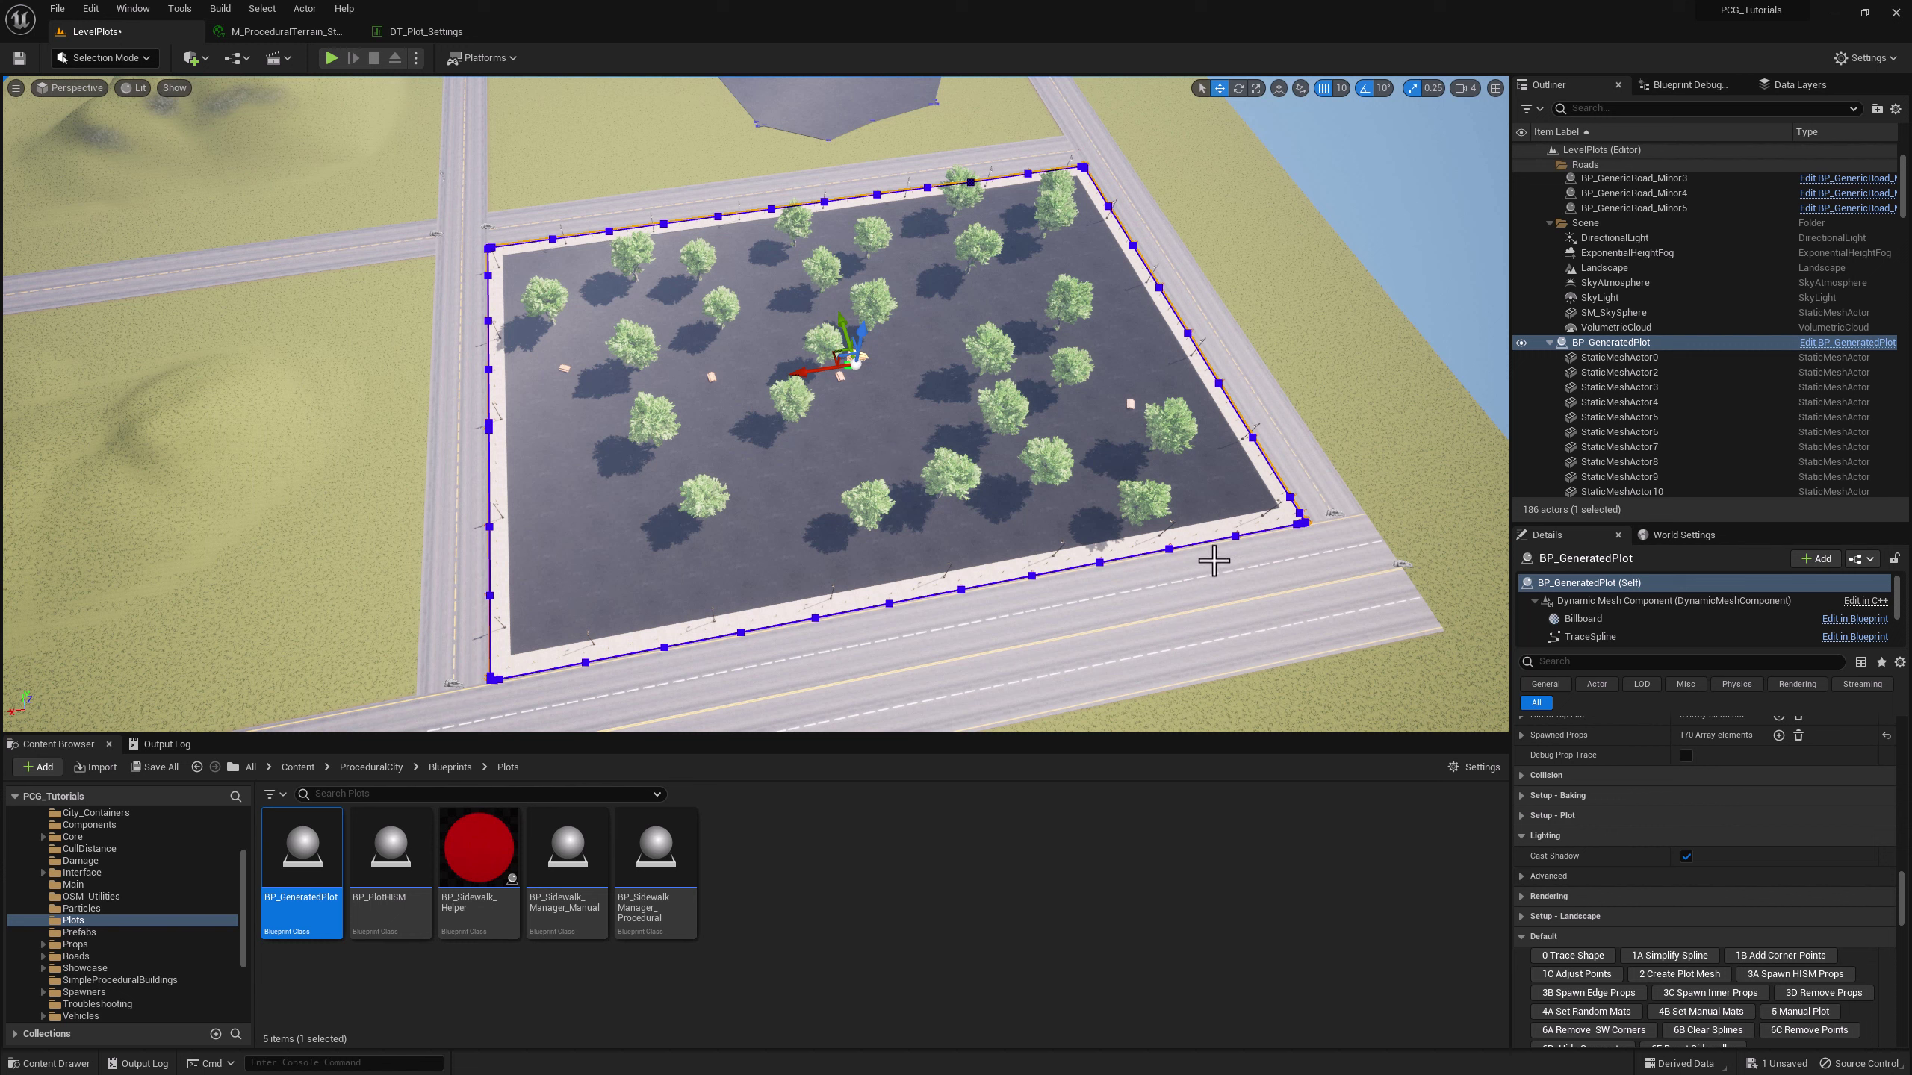
scroll(1692, 799, "down", 2)
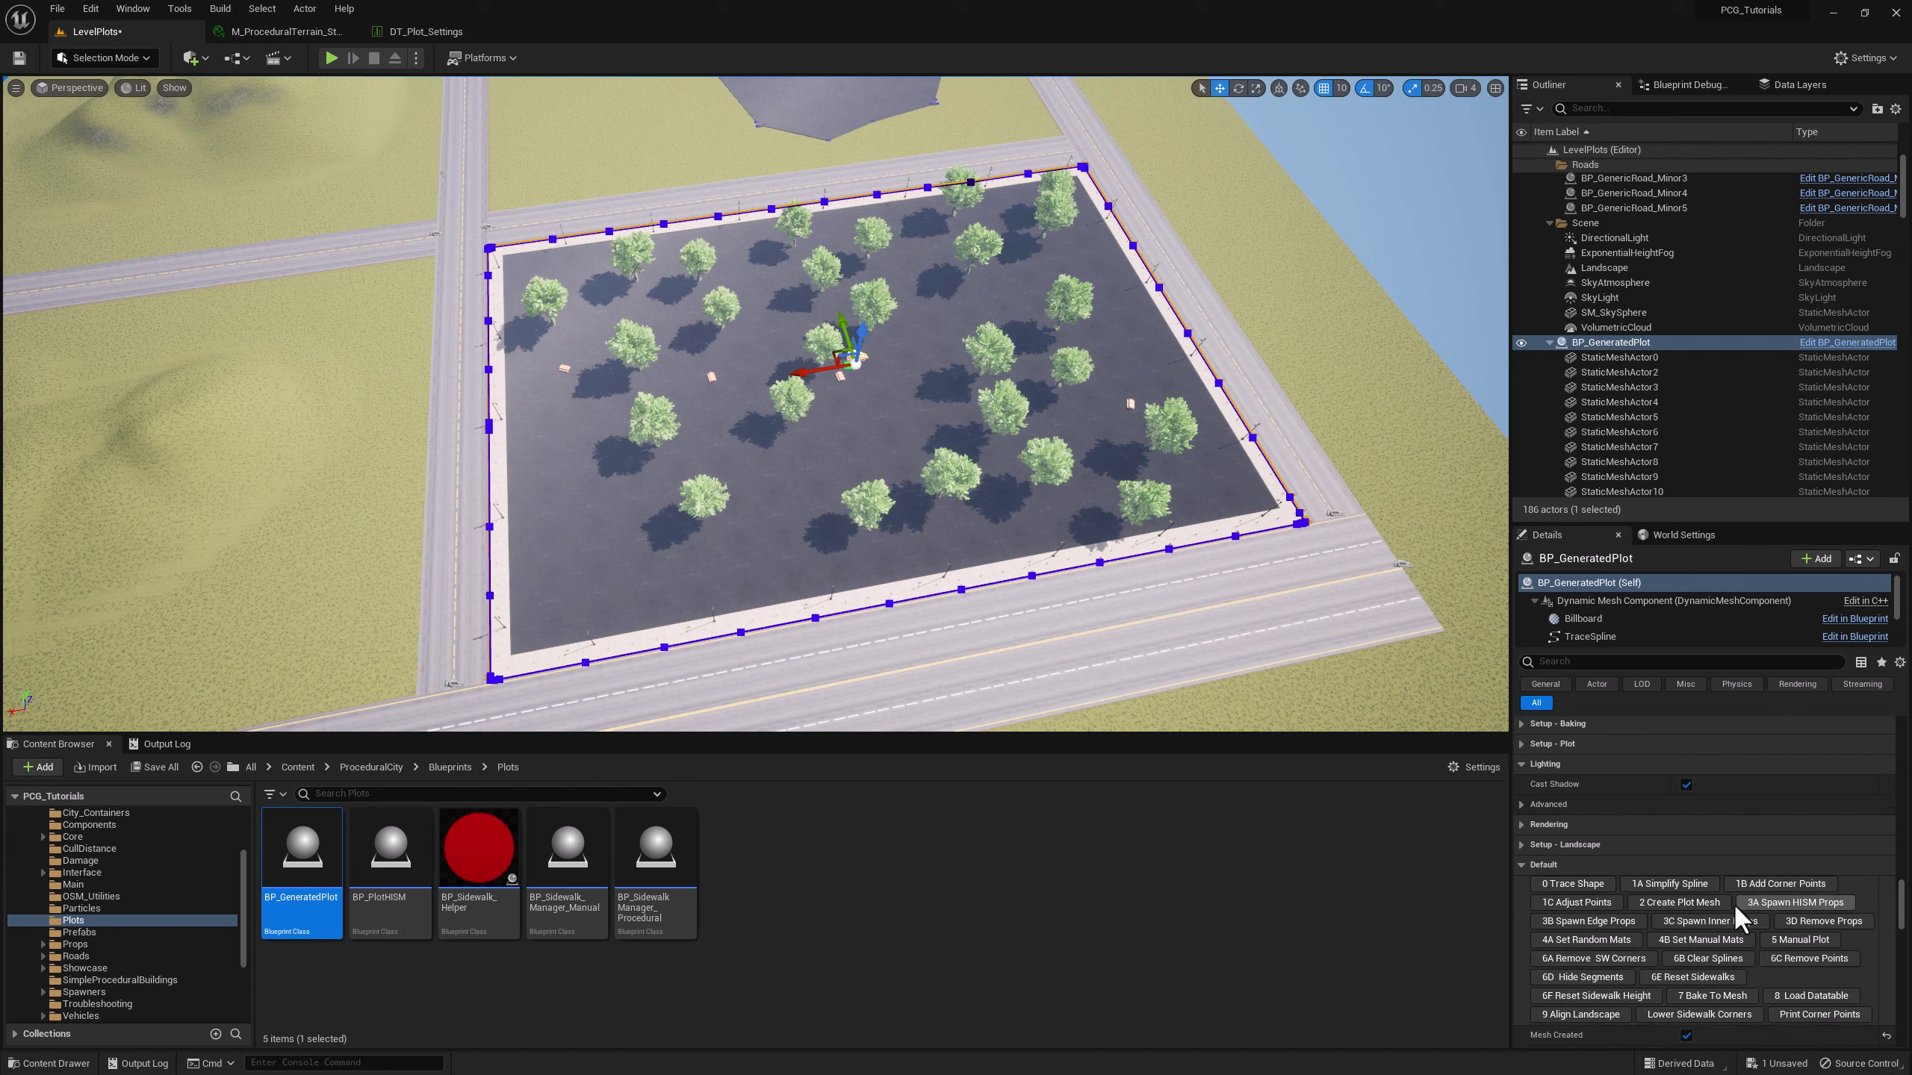
left_click(1709, 942)
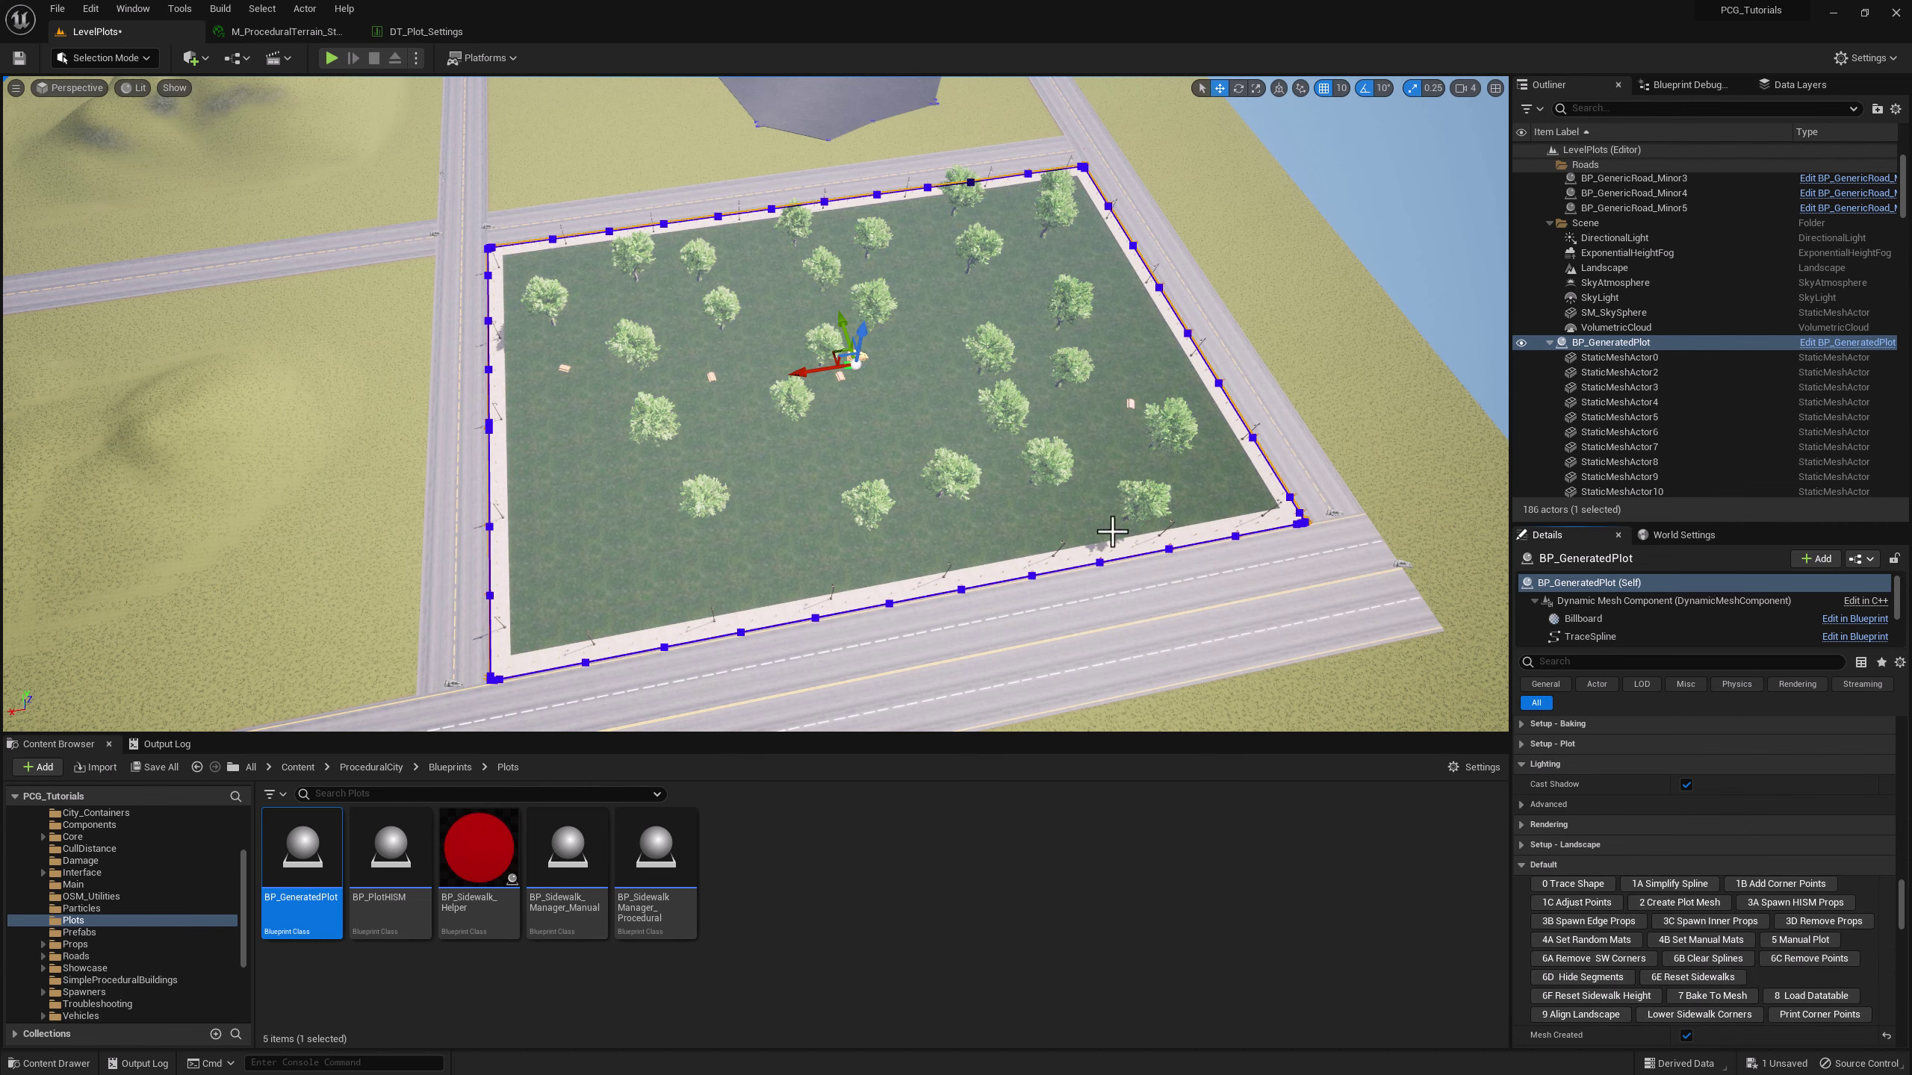
- Inspect the grass-covered plot, its trees and benches, and the sidewalk props up close and from above
key("w")
right_click_drag(1113, 532, 1279, 452)
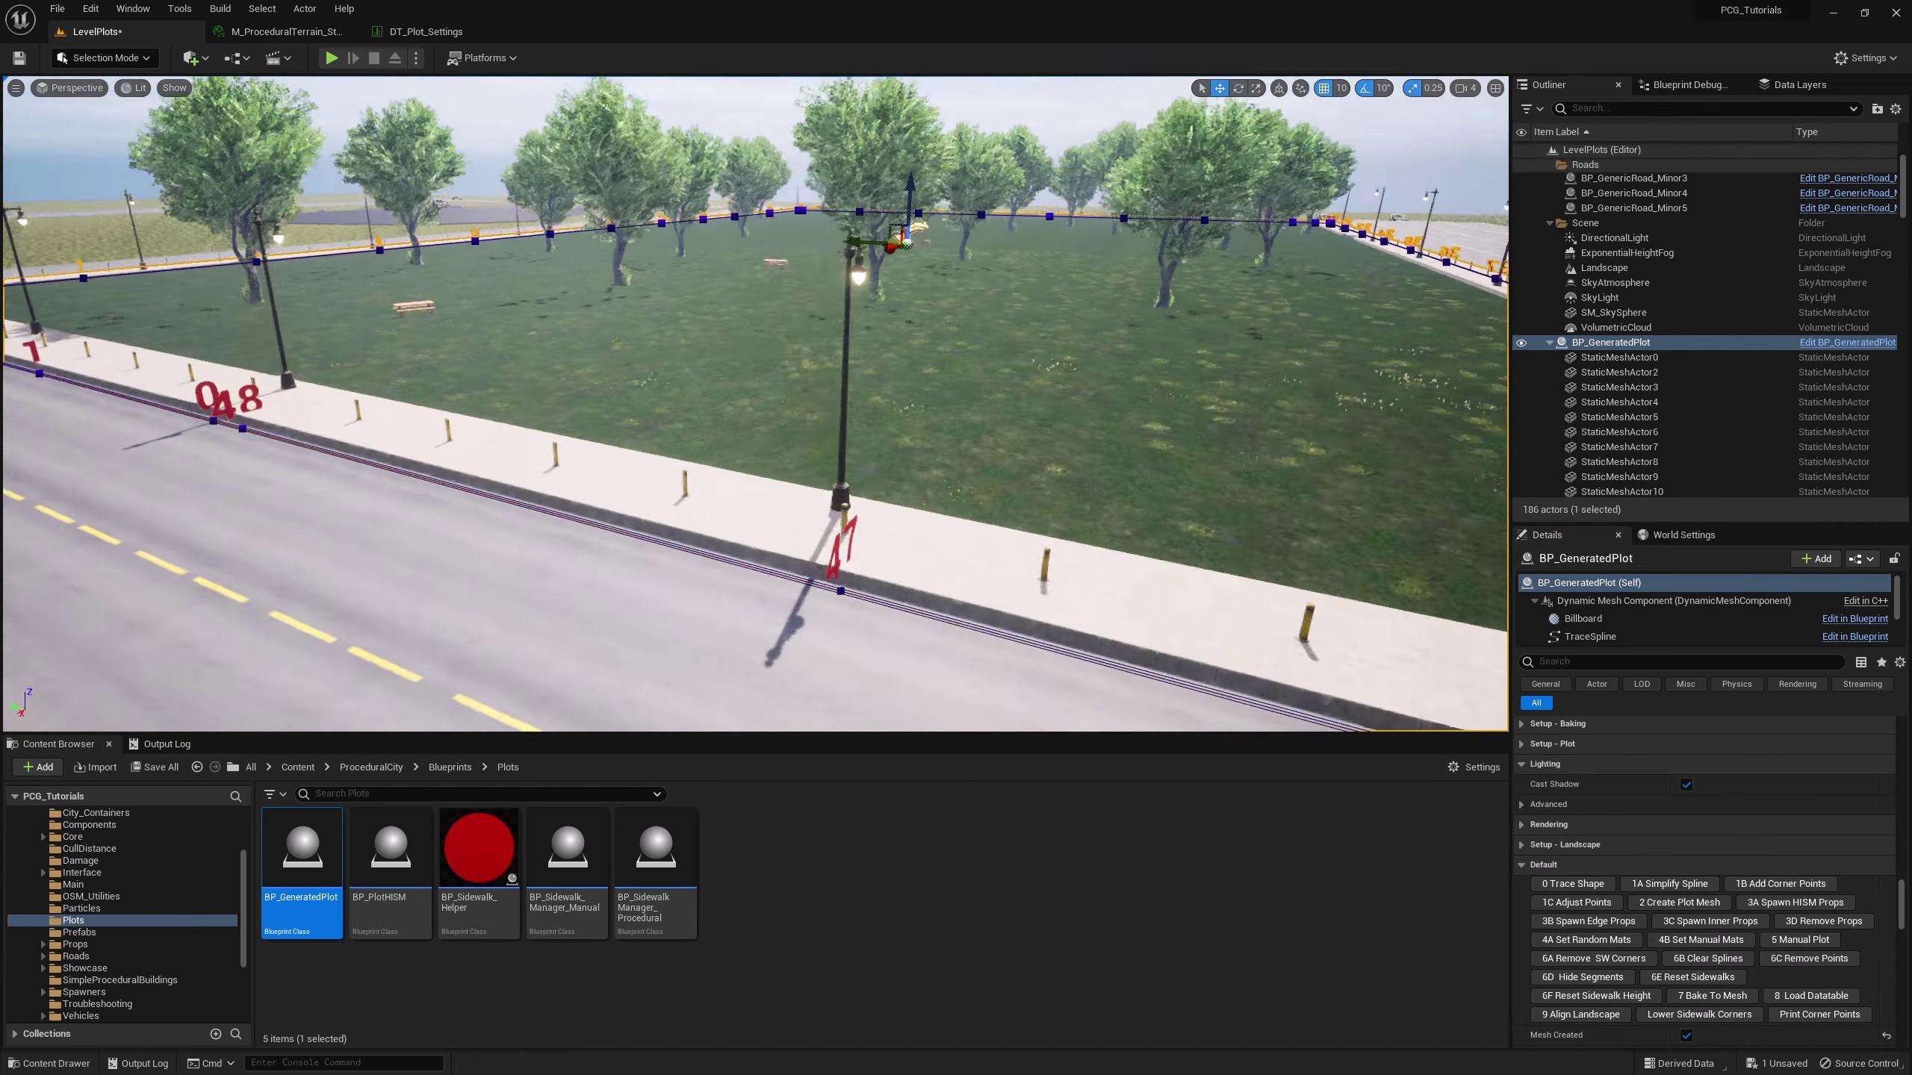
right_click_drag(1104, 486, 1103, 486)
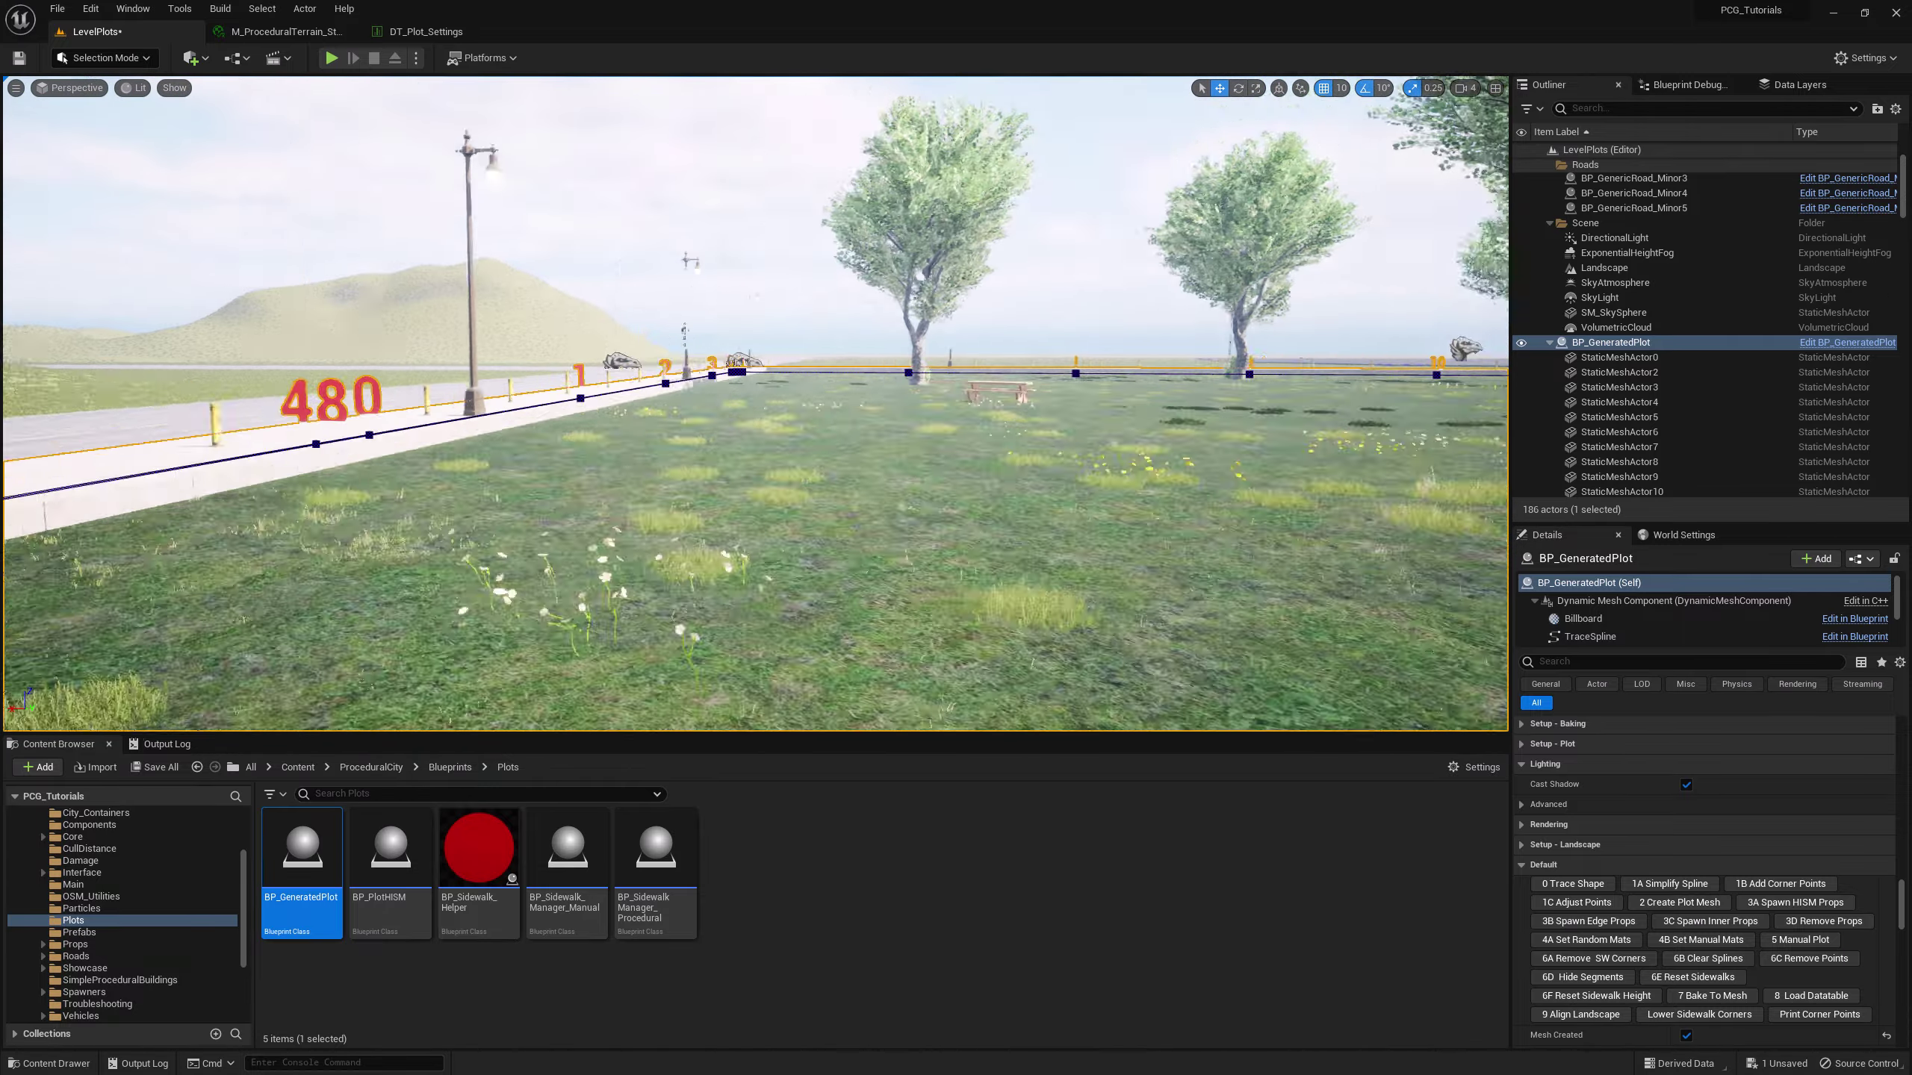
right_click_drag(800, 616, 799, 616)
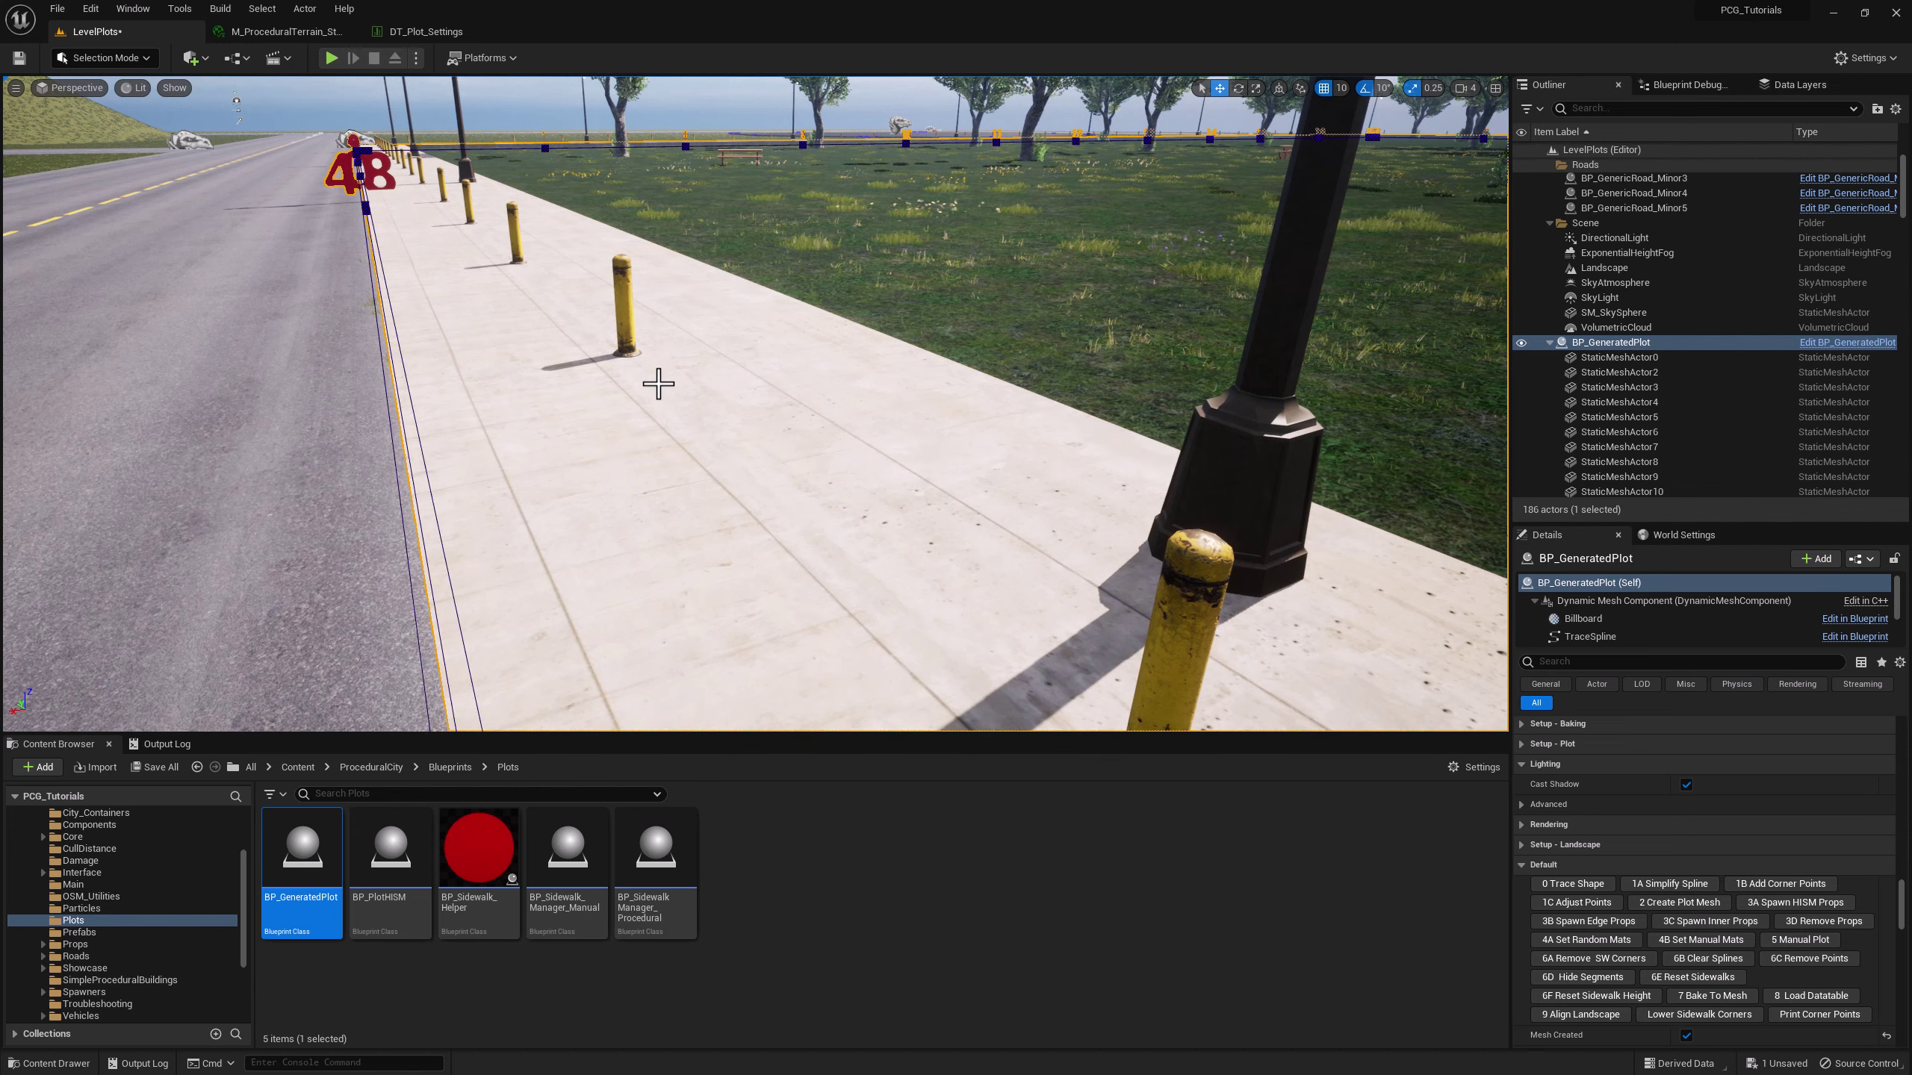
right_click_drag(898, 462, 982, 501)
key("Escape")
right_click_drag(899, 429, 900, 429)
left_click(900, 429)
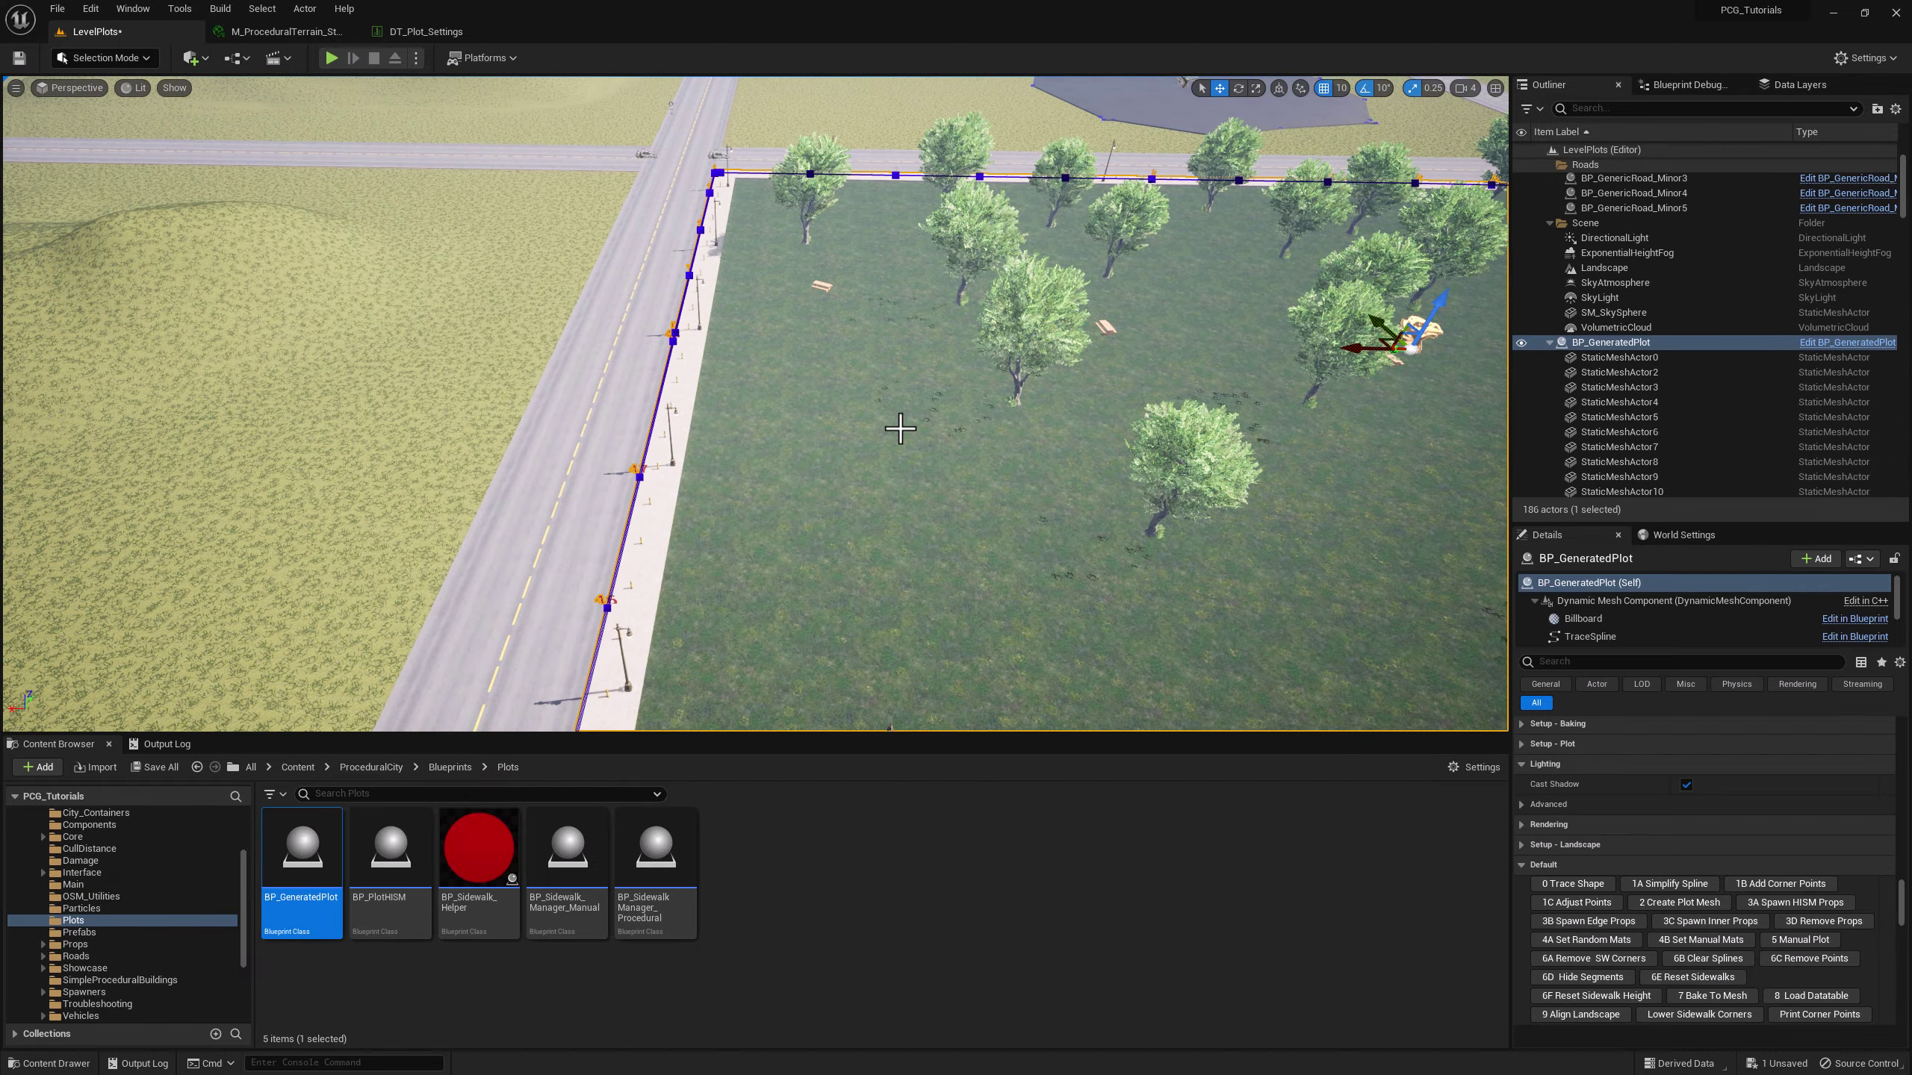
- Turn off Can Spawn Buildings in the plot's Setup settings and turn it back on
scroll(1692, 804, "down", 15)
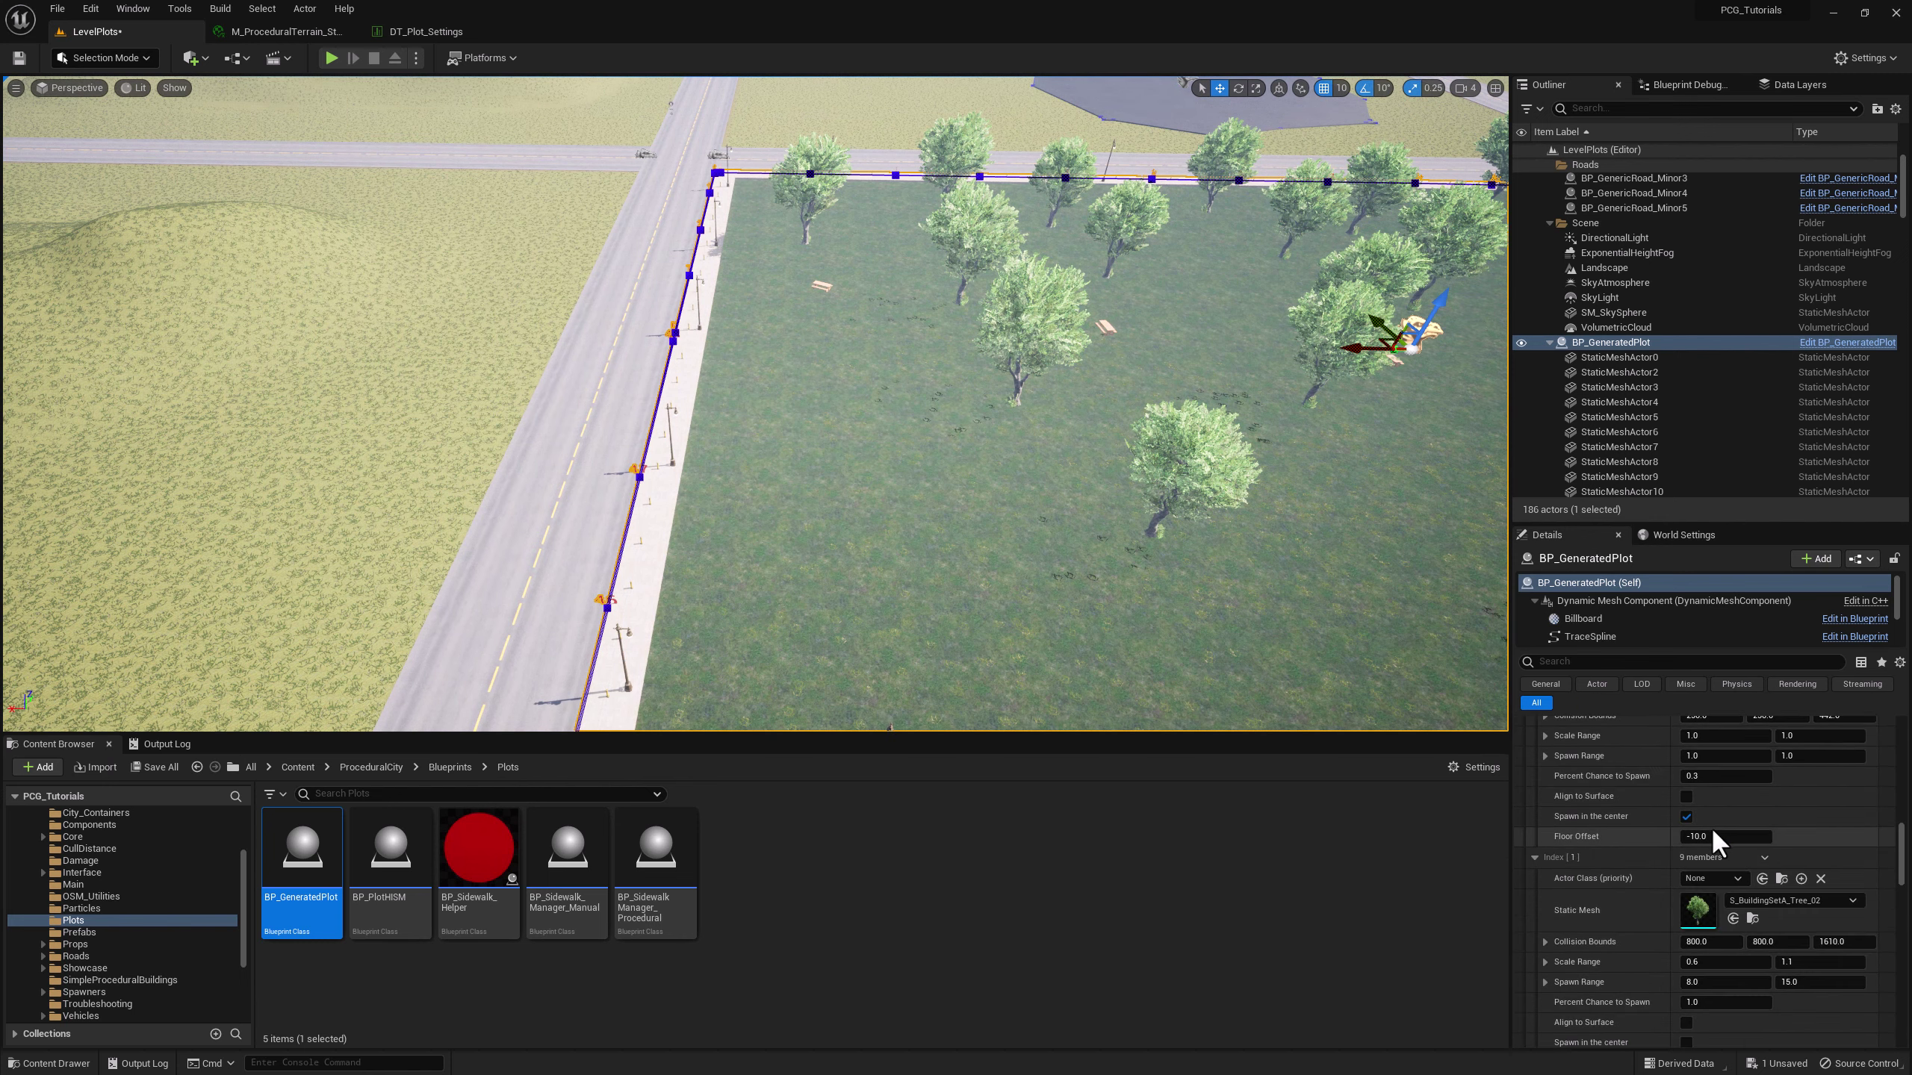
right_click_drag(1006, 326, 1006, 325)
scroll(1731, 836, "up", 5)
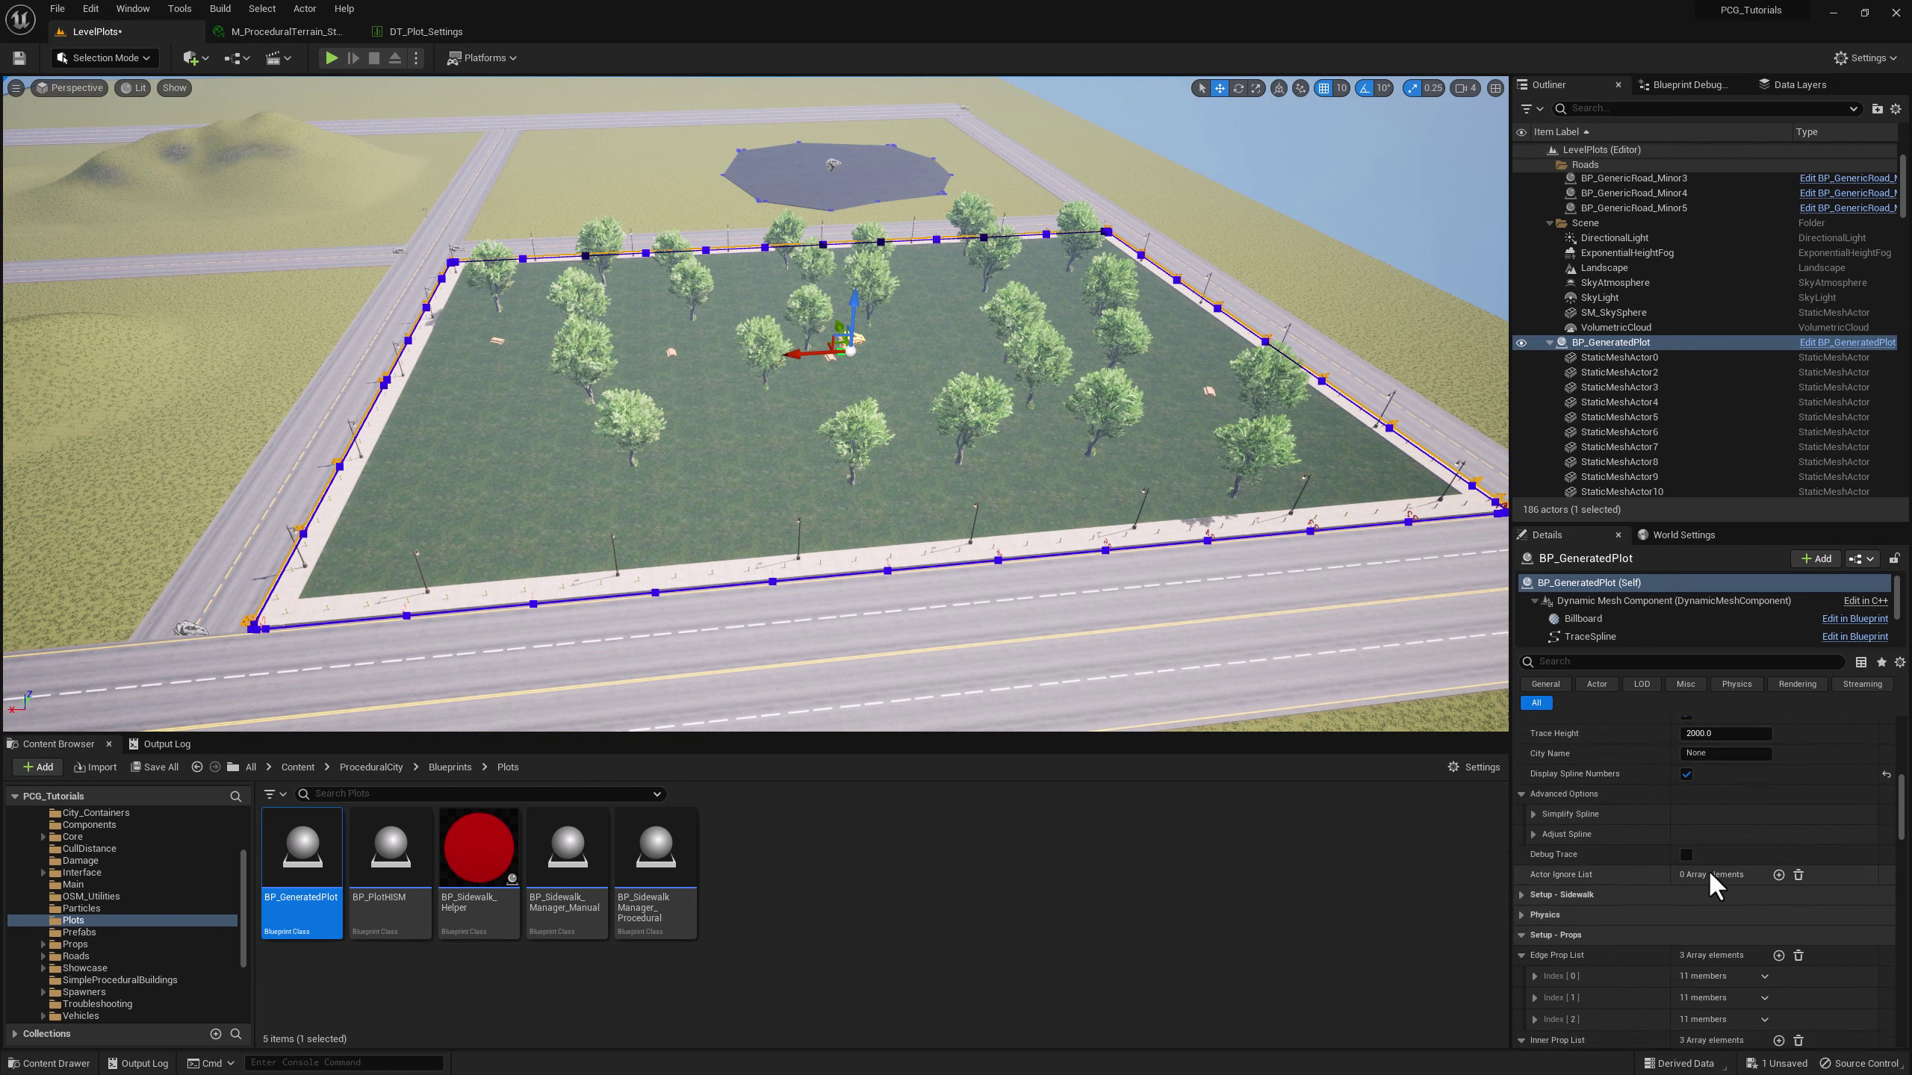
scroll(1700, 867, "up", 3)
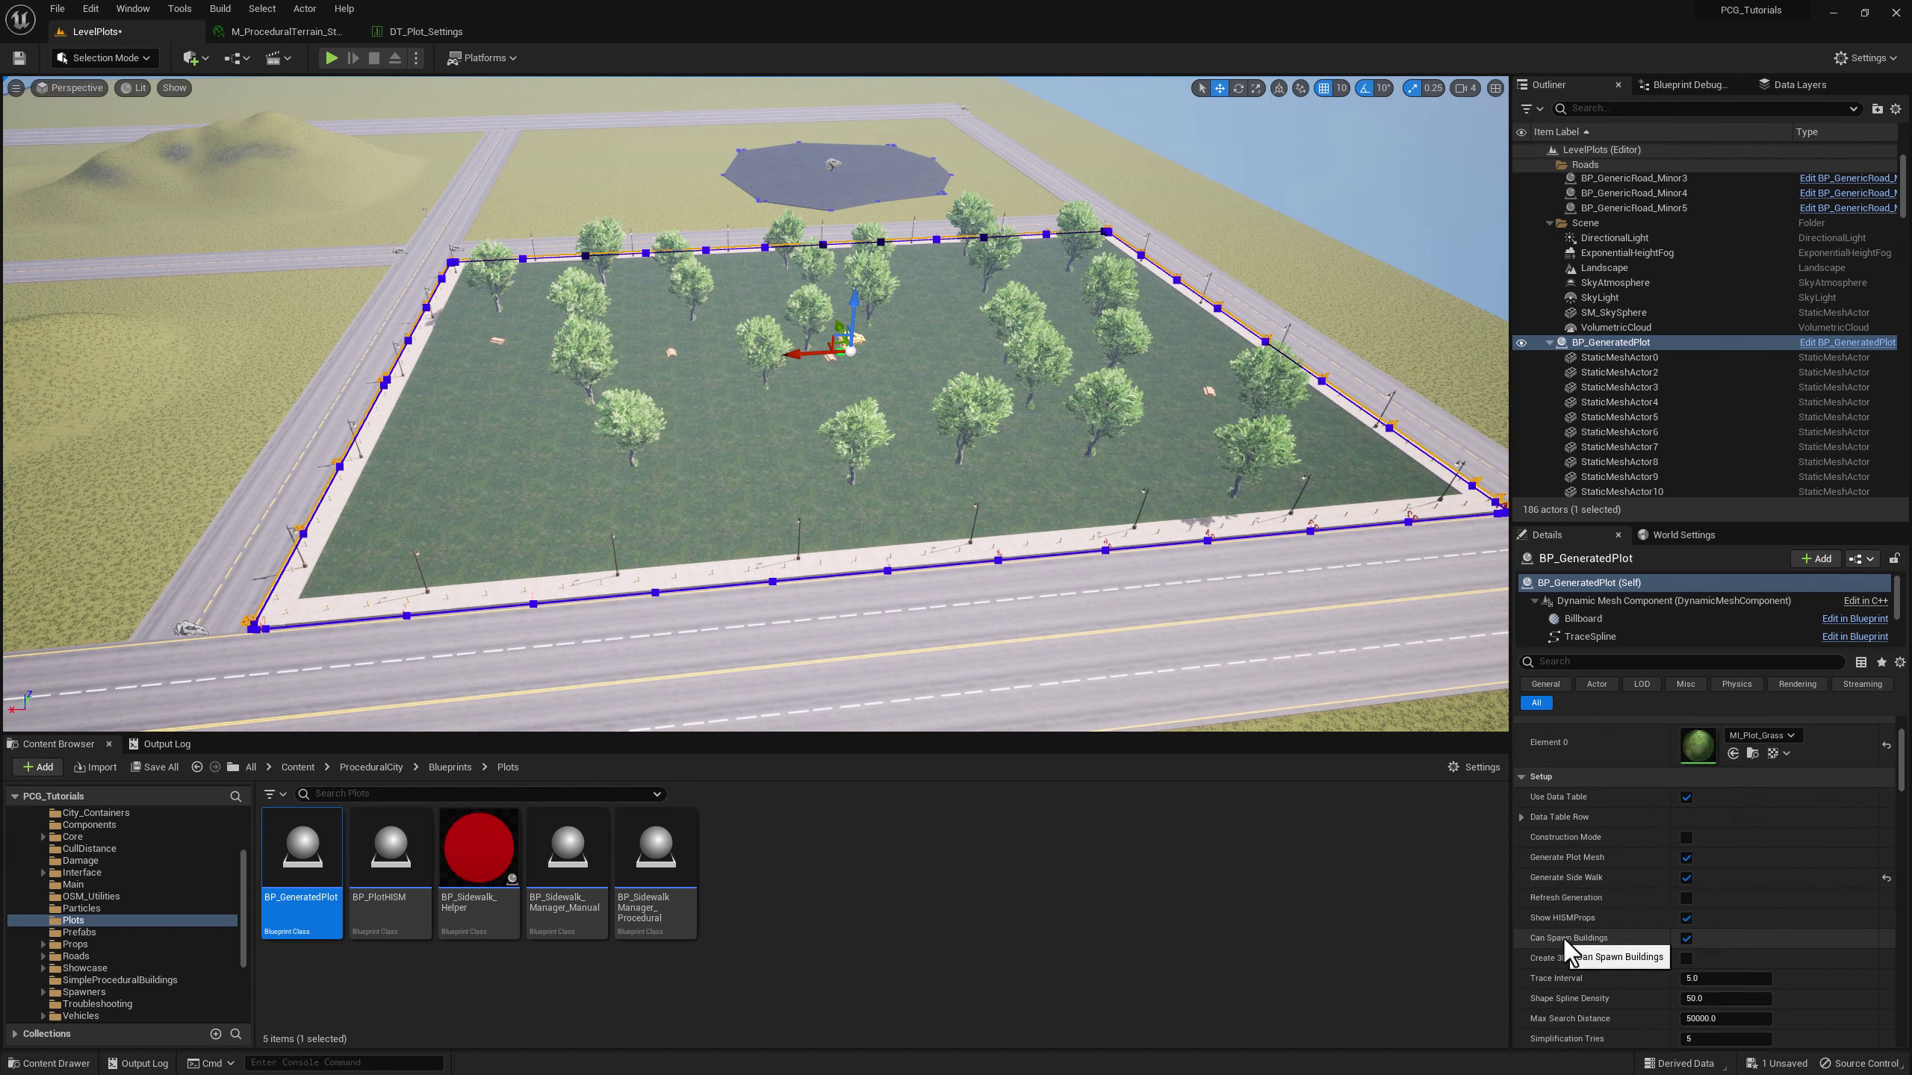
left_click(1686, 939)
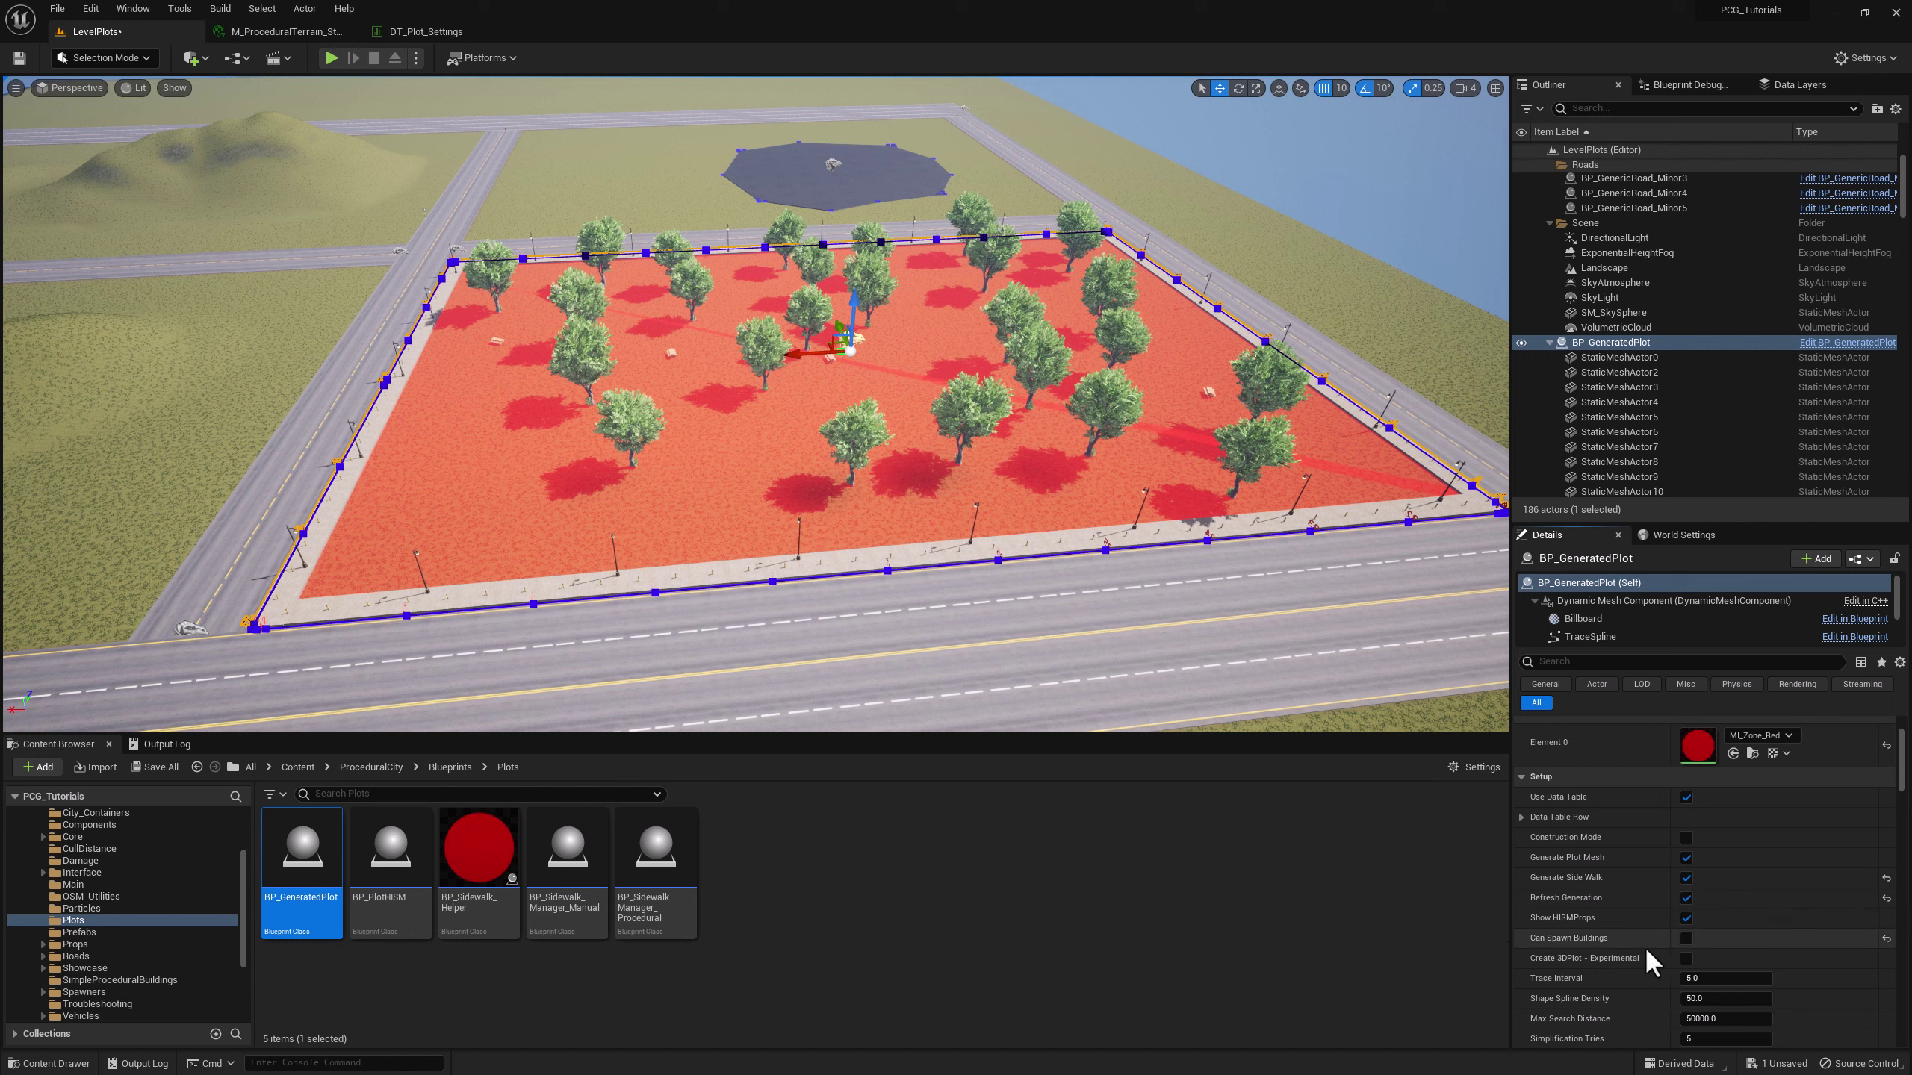
left_click(1687, 939)
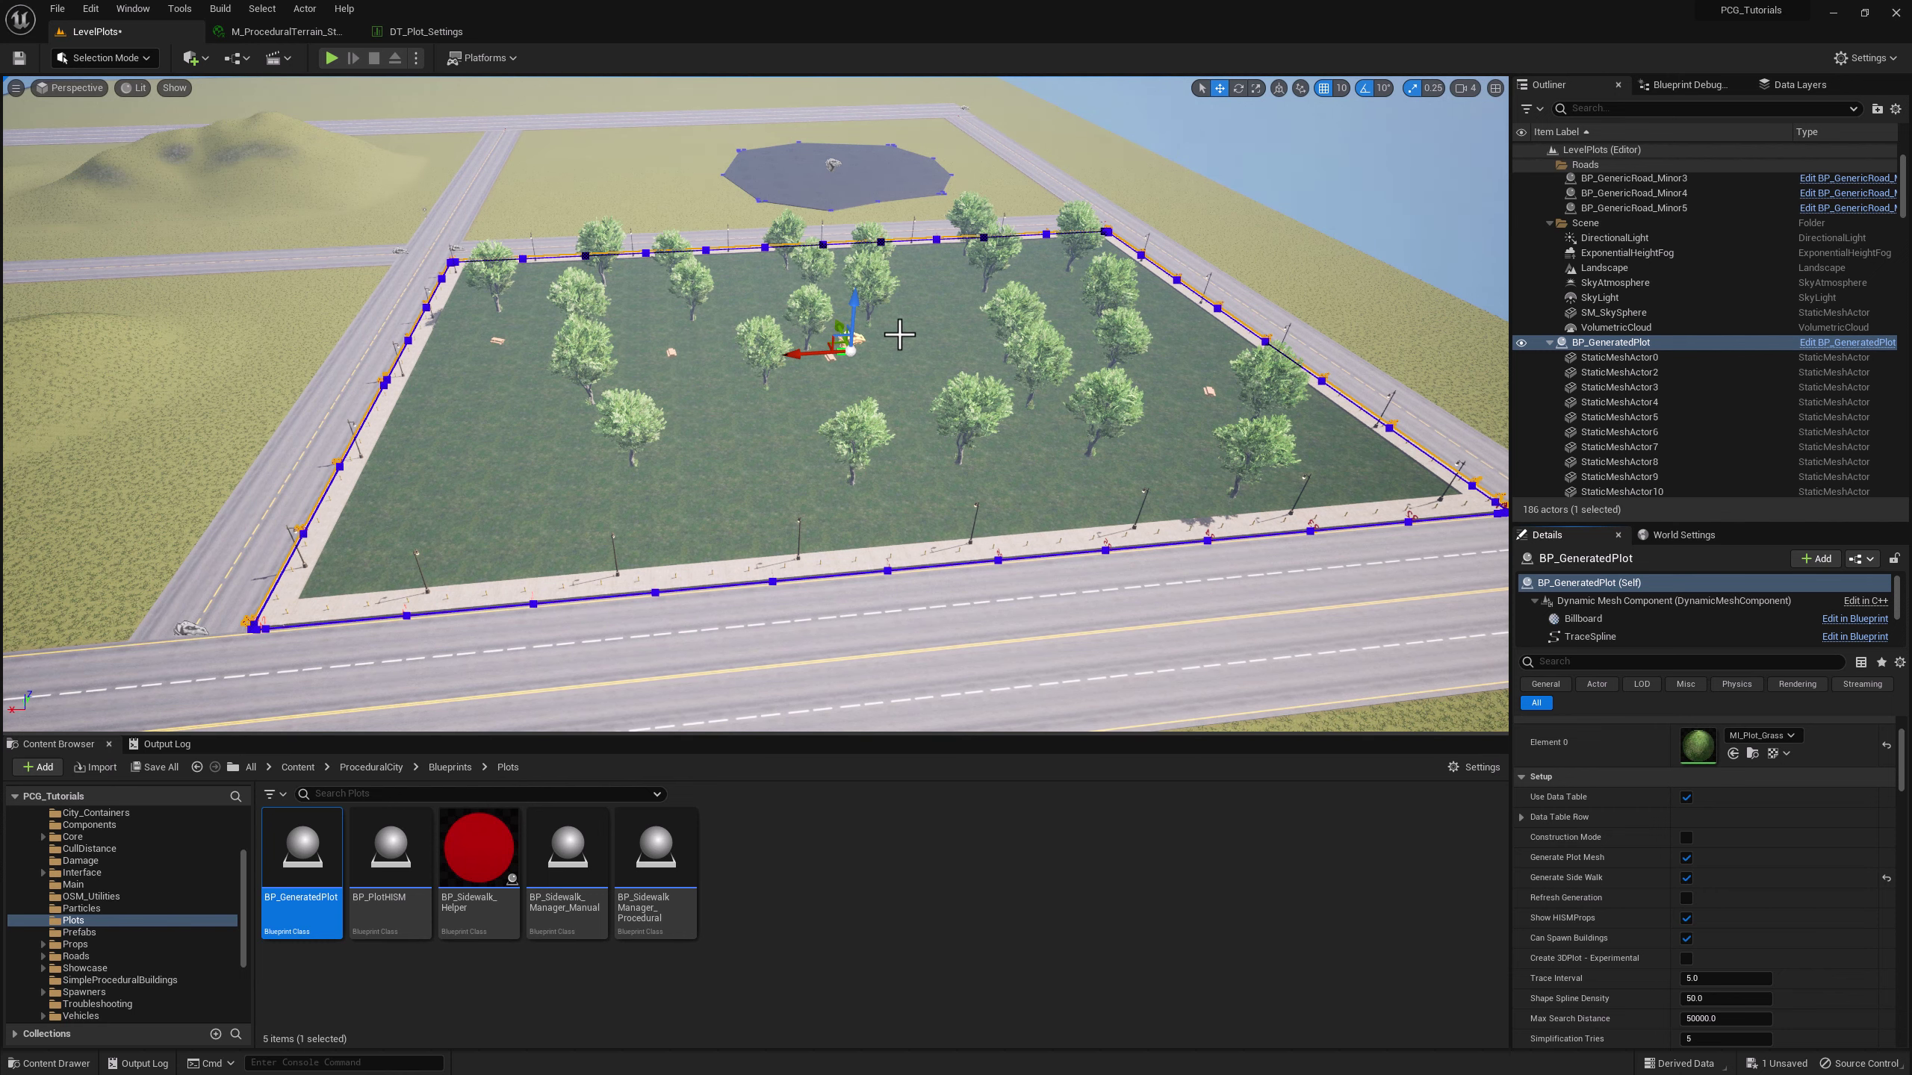
- Remove all spawned props from the selected plot with 3D Remove Props
right_click_drag(756, 404, 689, 384)
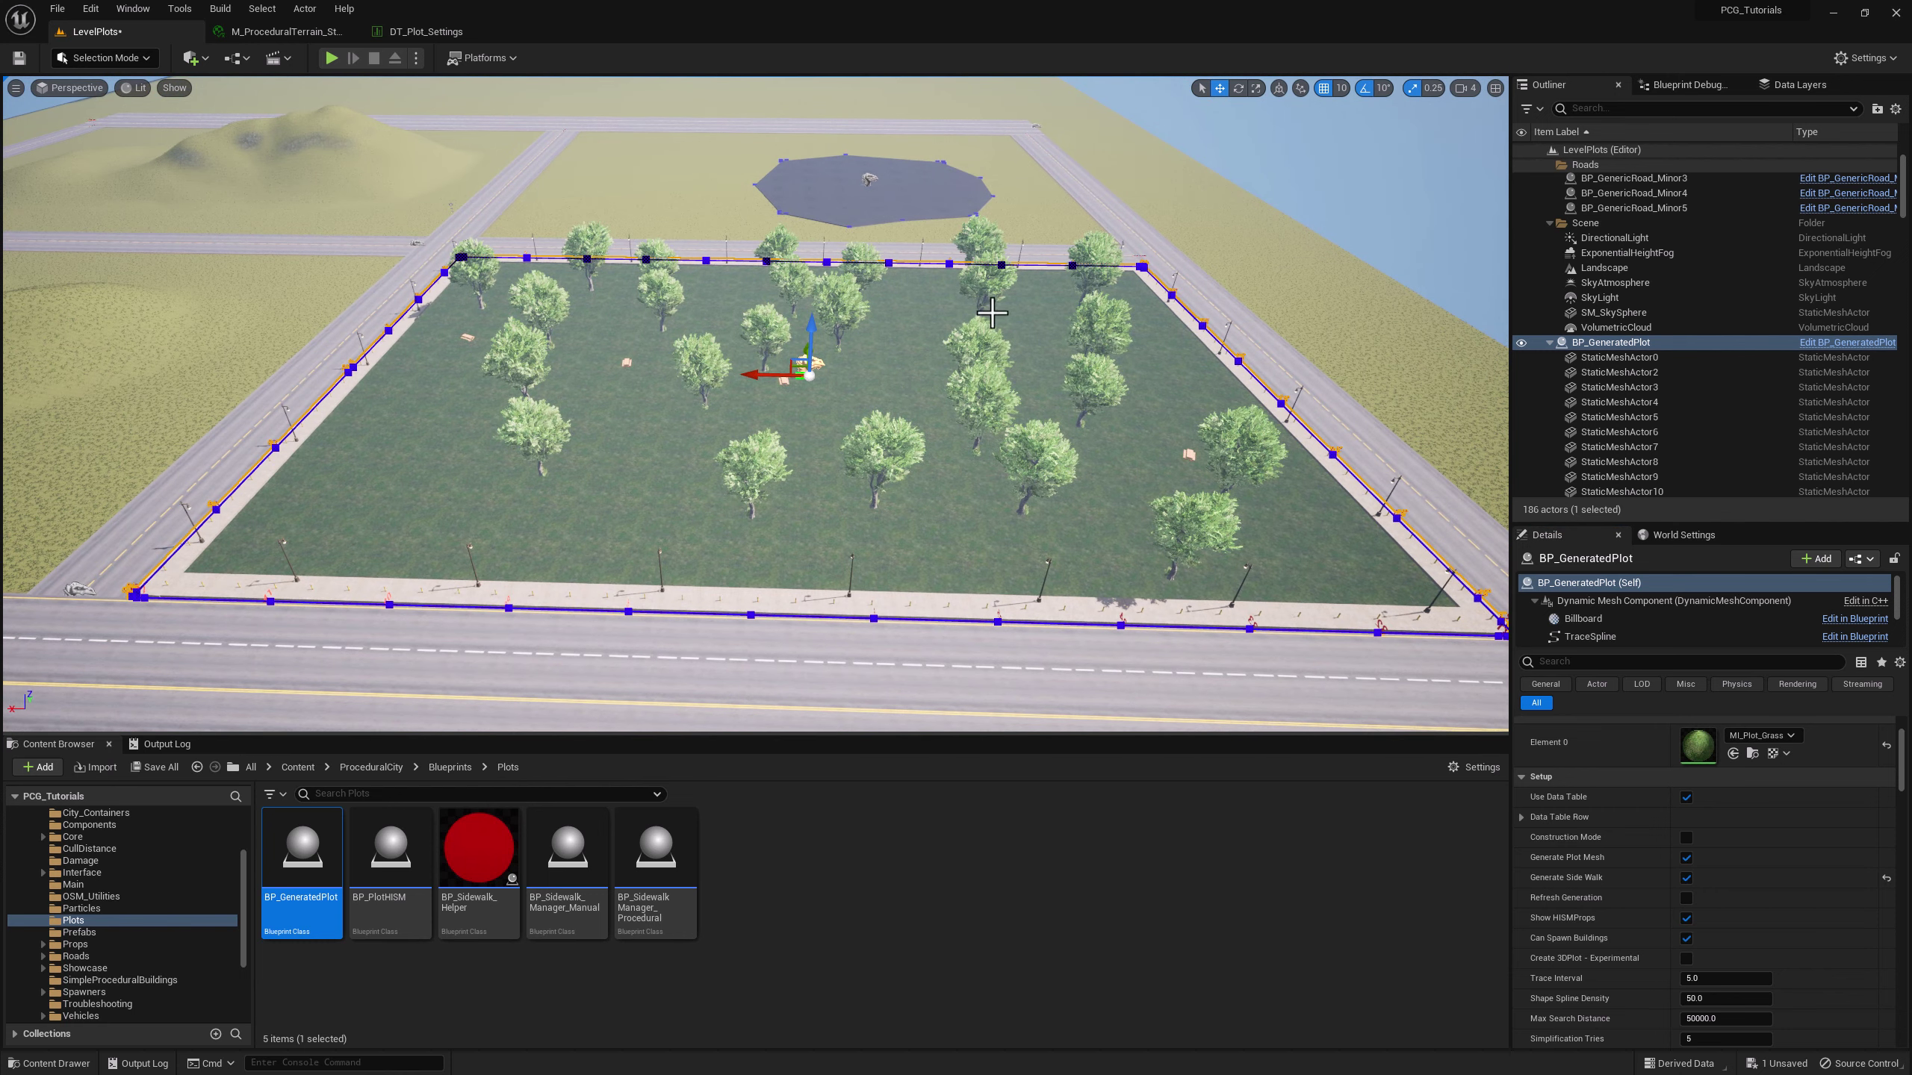
key("Escape")
left_click(909, 364)
right_click_drag(852, 353, 878, 355)
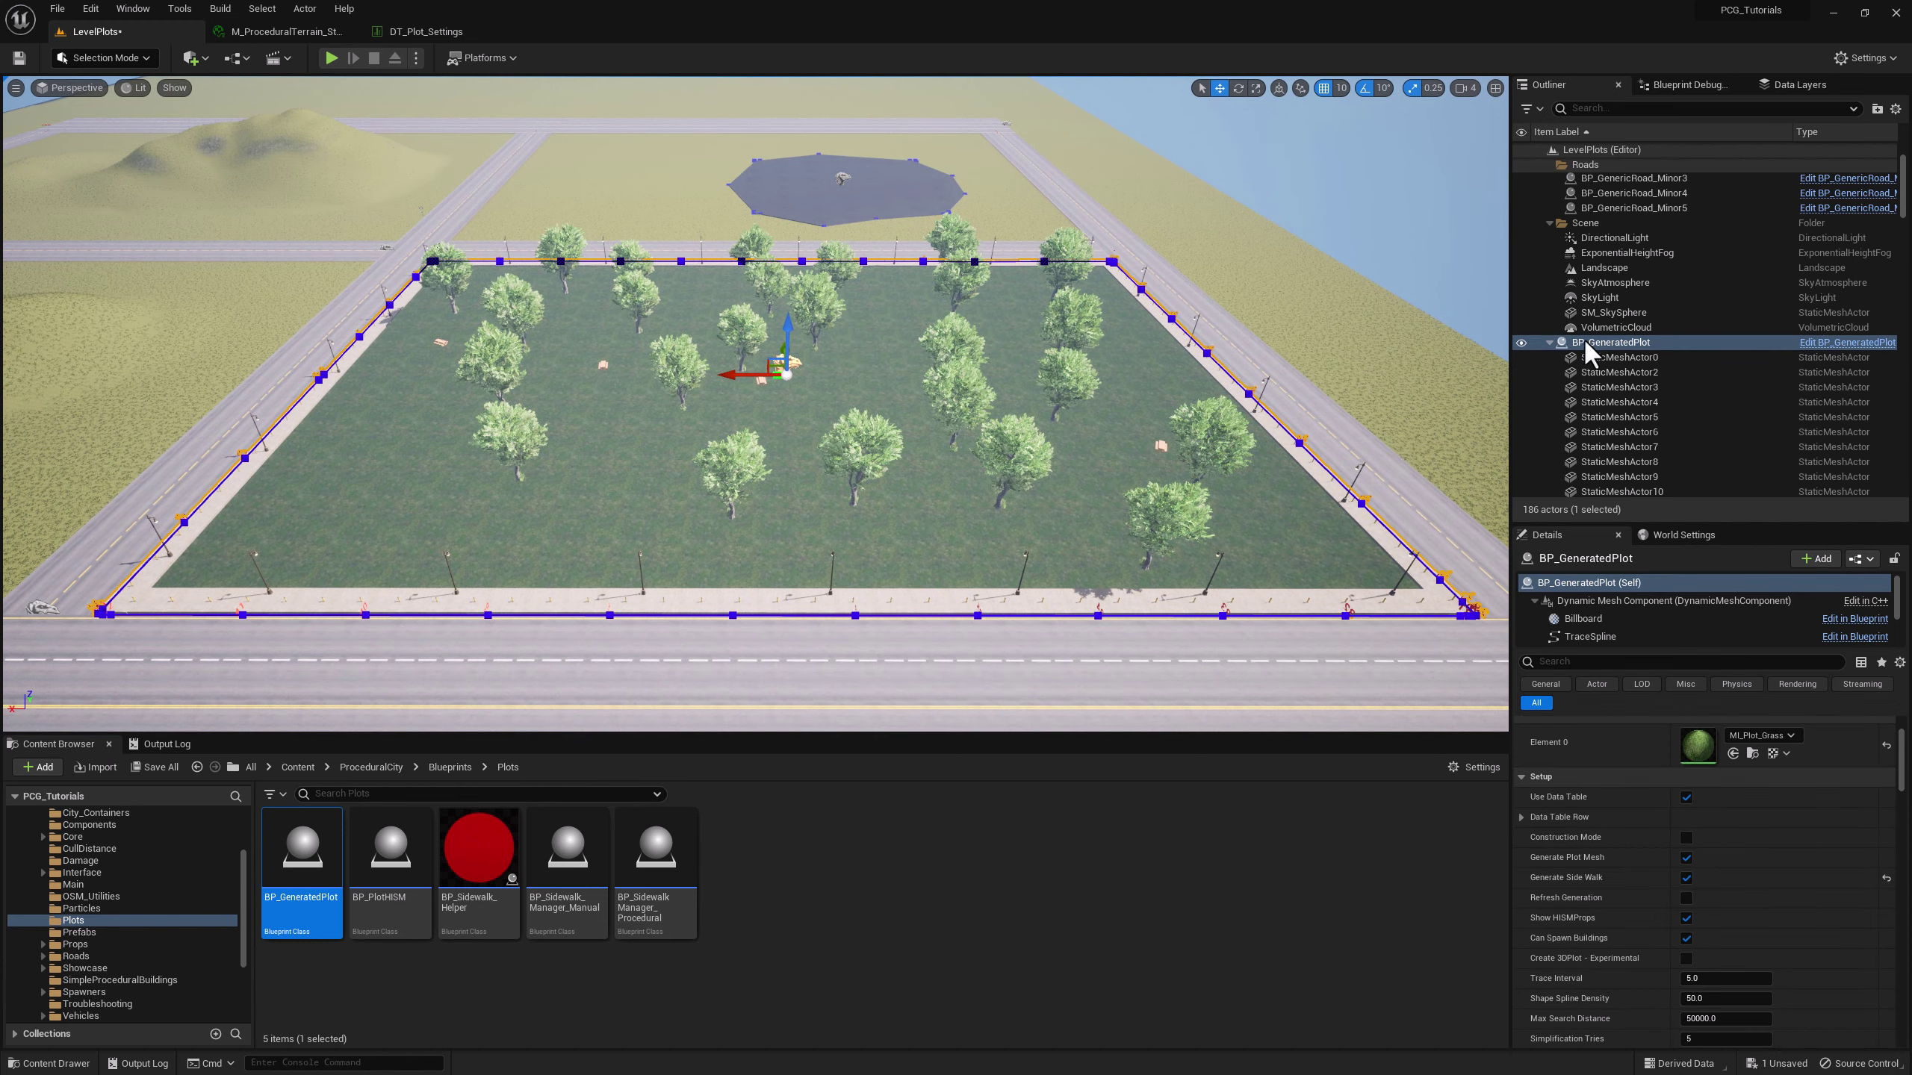
scroll(1627, 339, "down", 2)
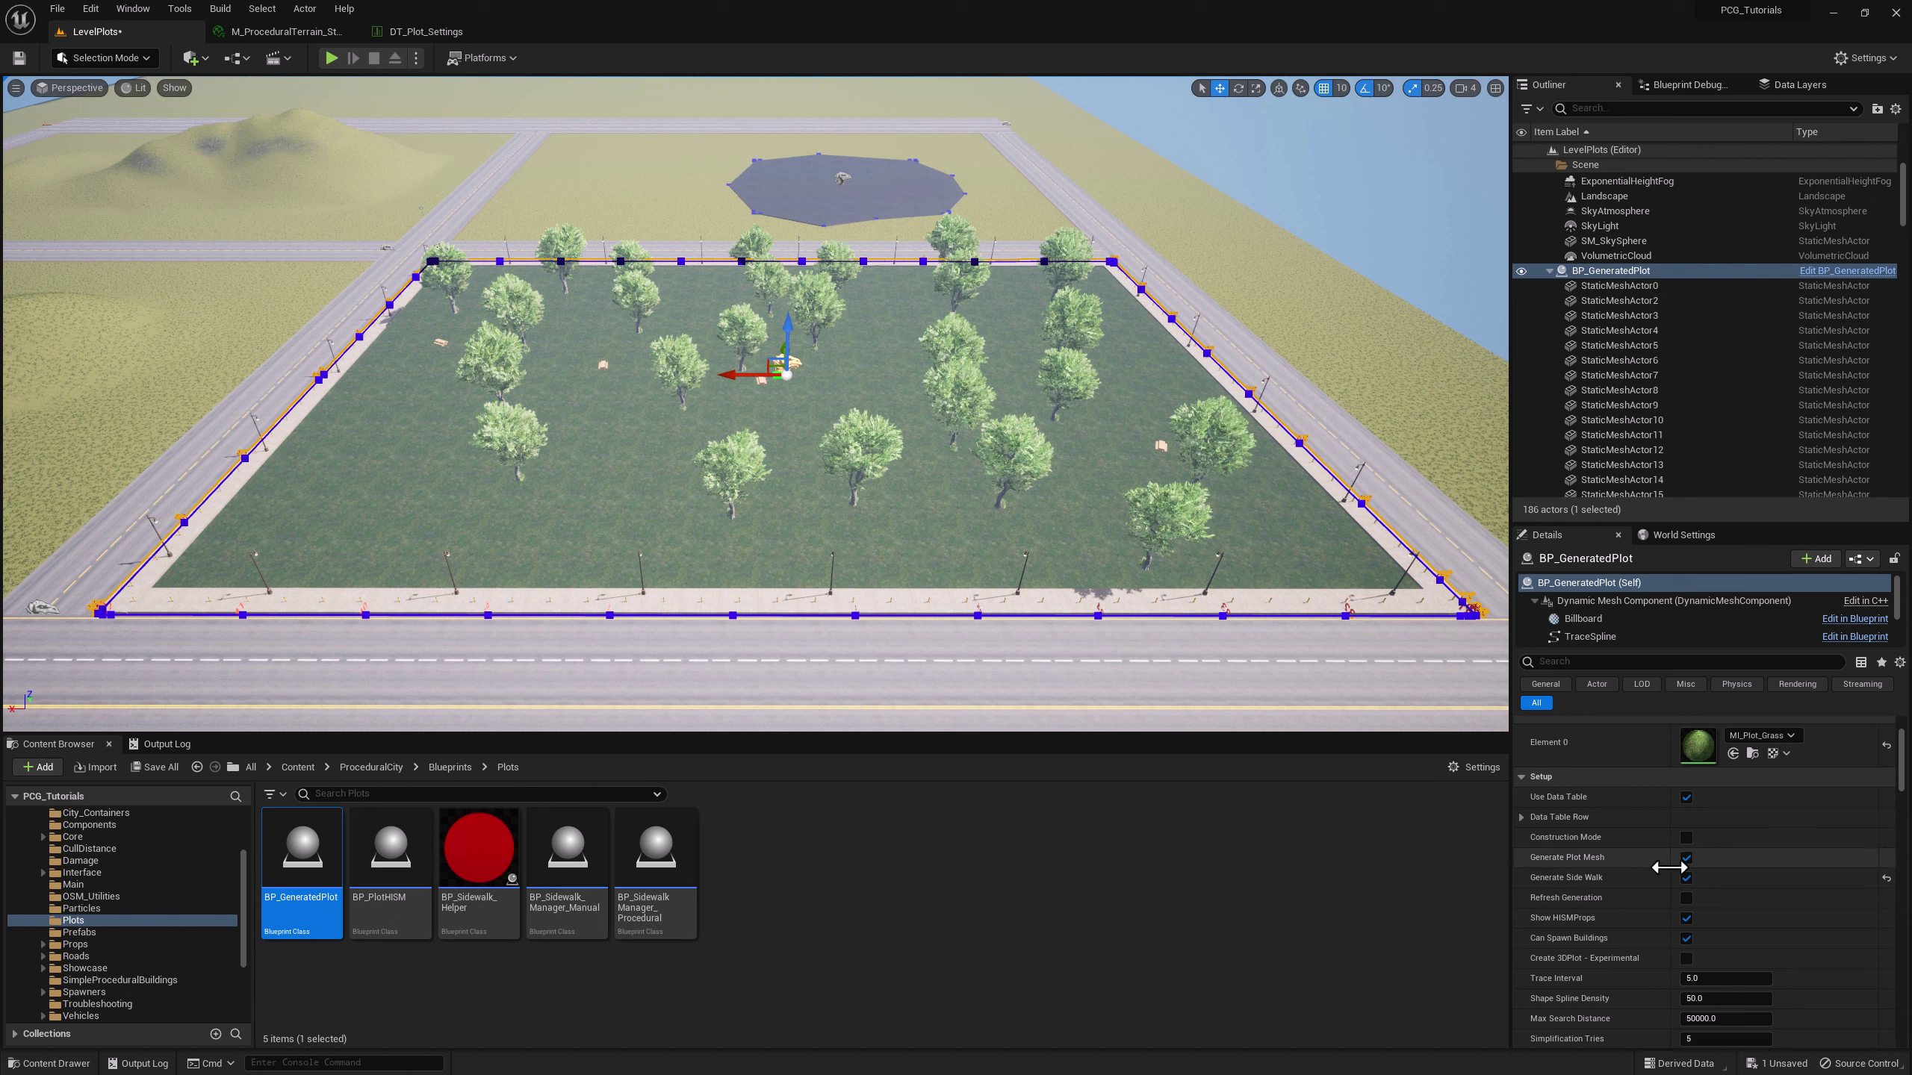
scroll(1806, 839, "down", 10)
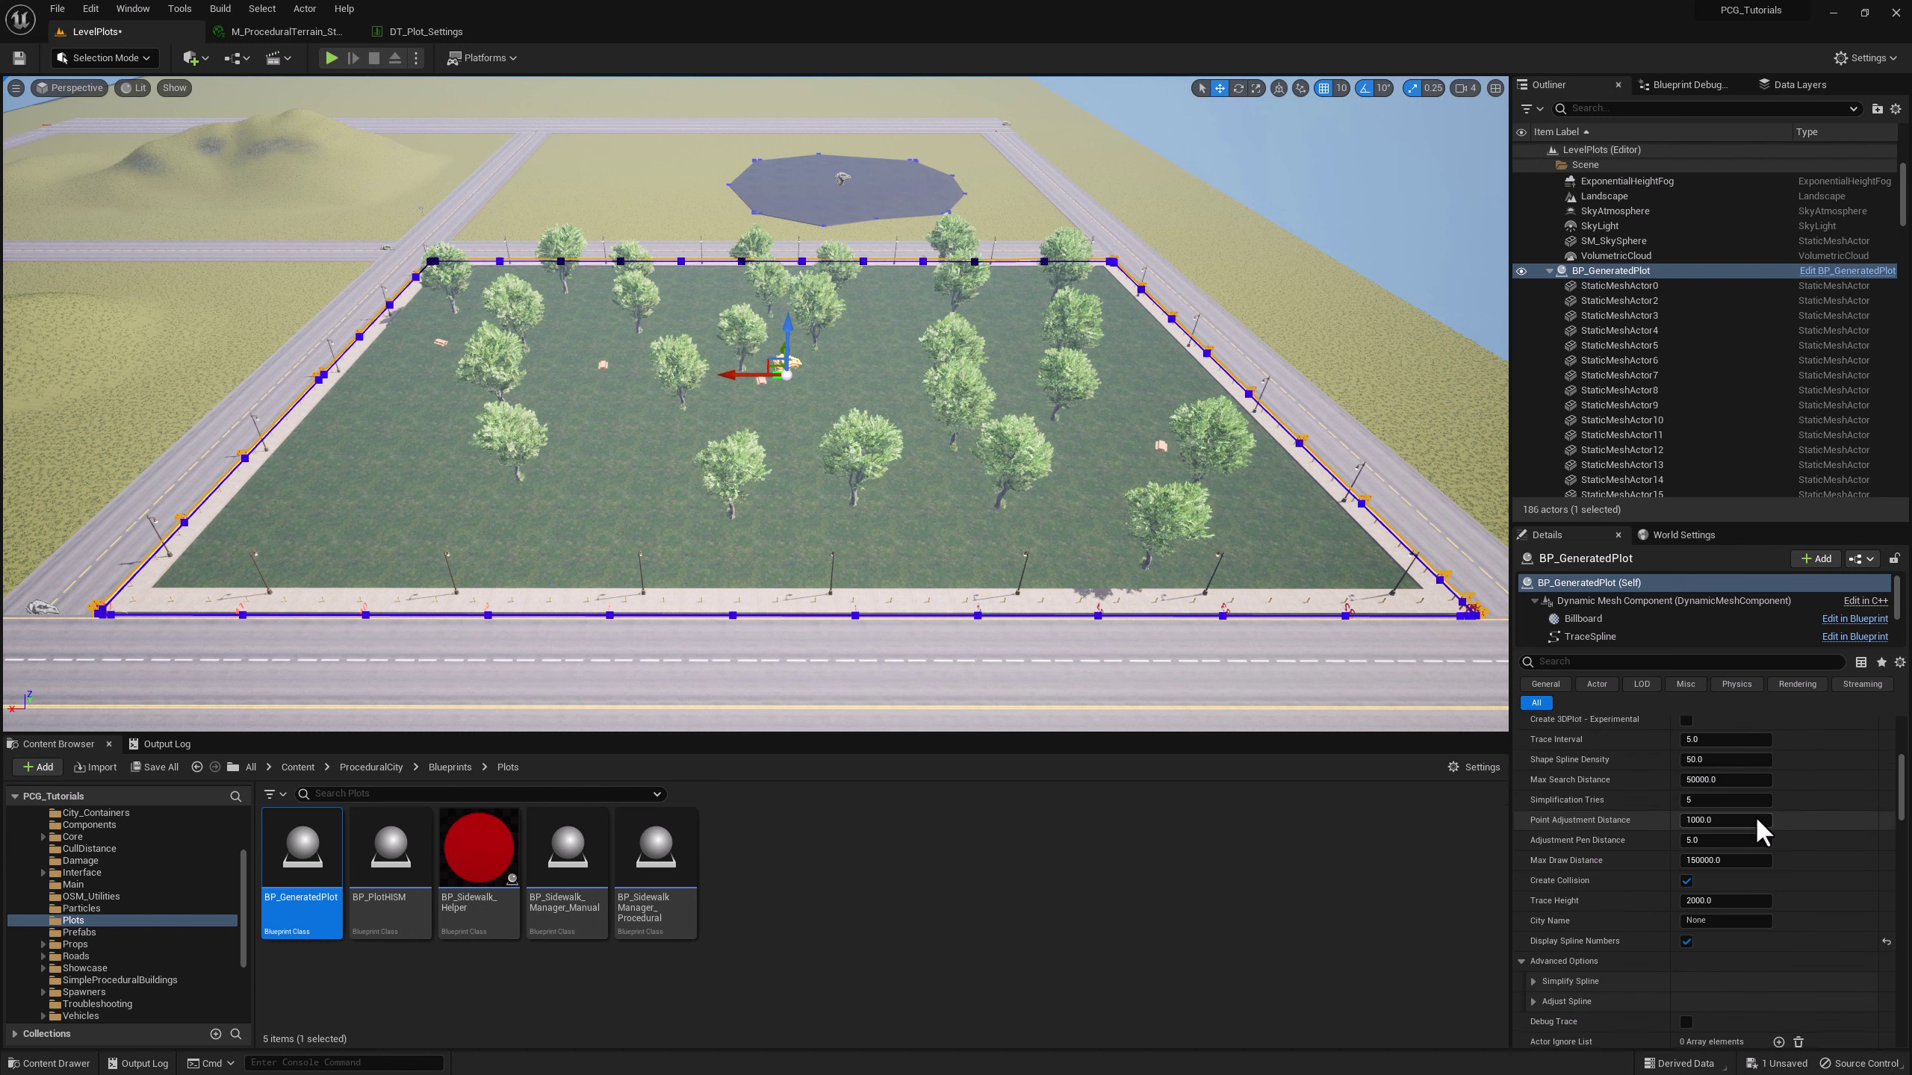
scroll(1712, 832, "down", 10)
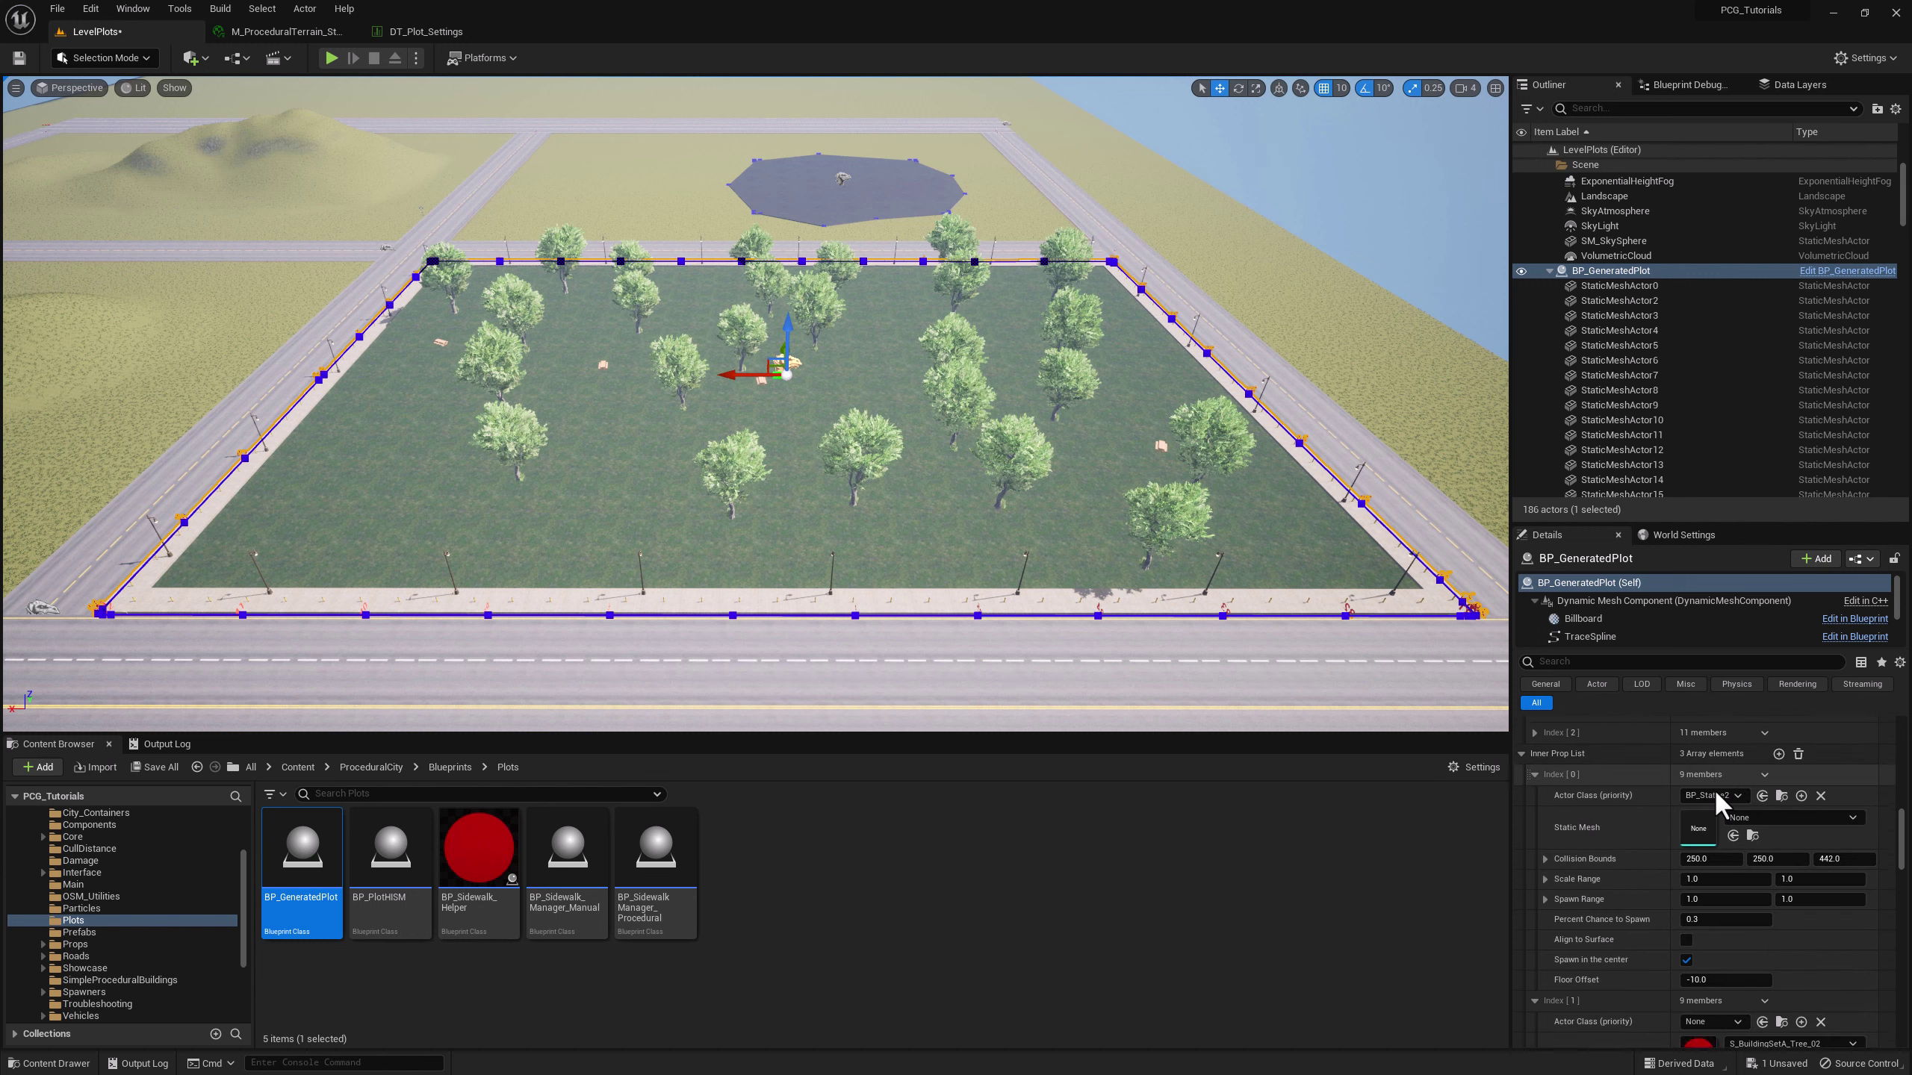
scroll(1720, 805, "down", 5)
scroll(1715, 793, "down", 3)
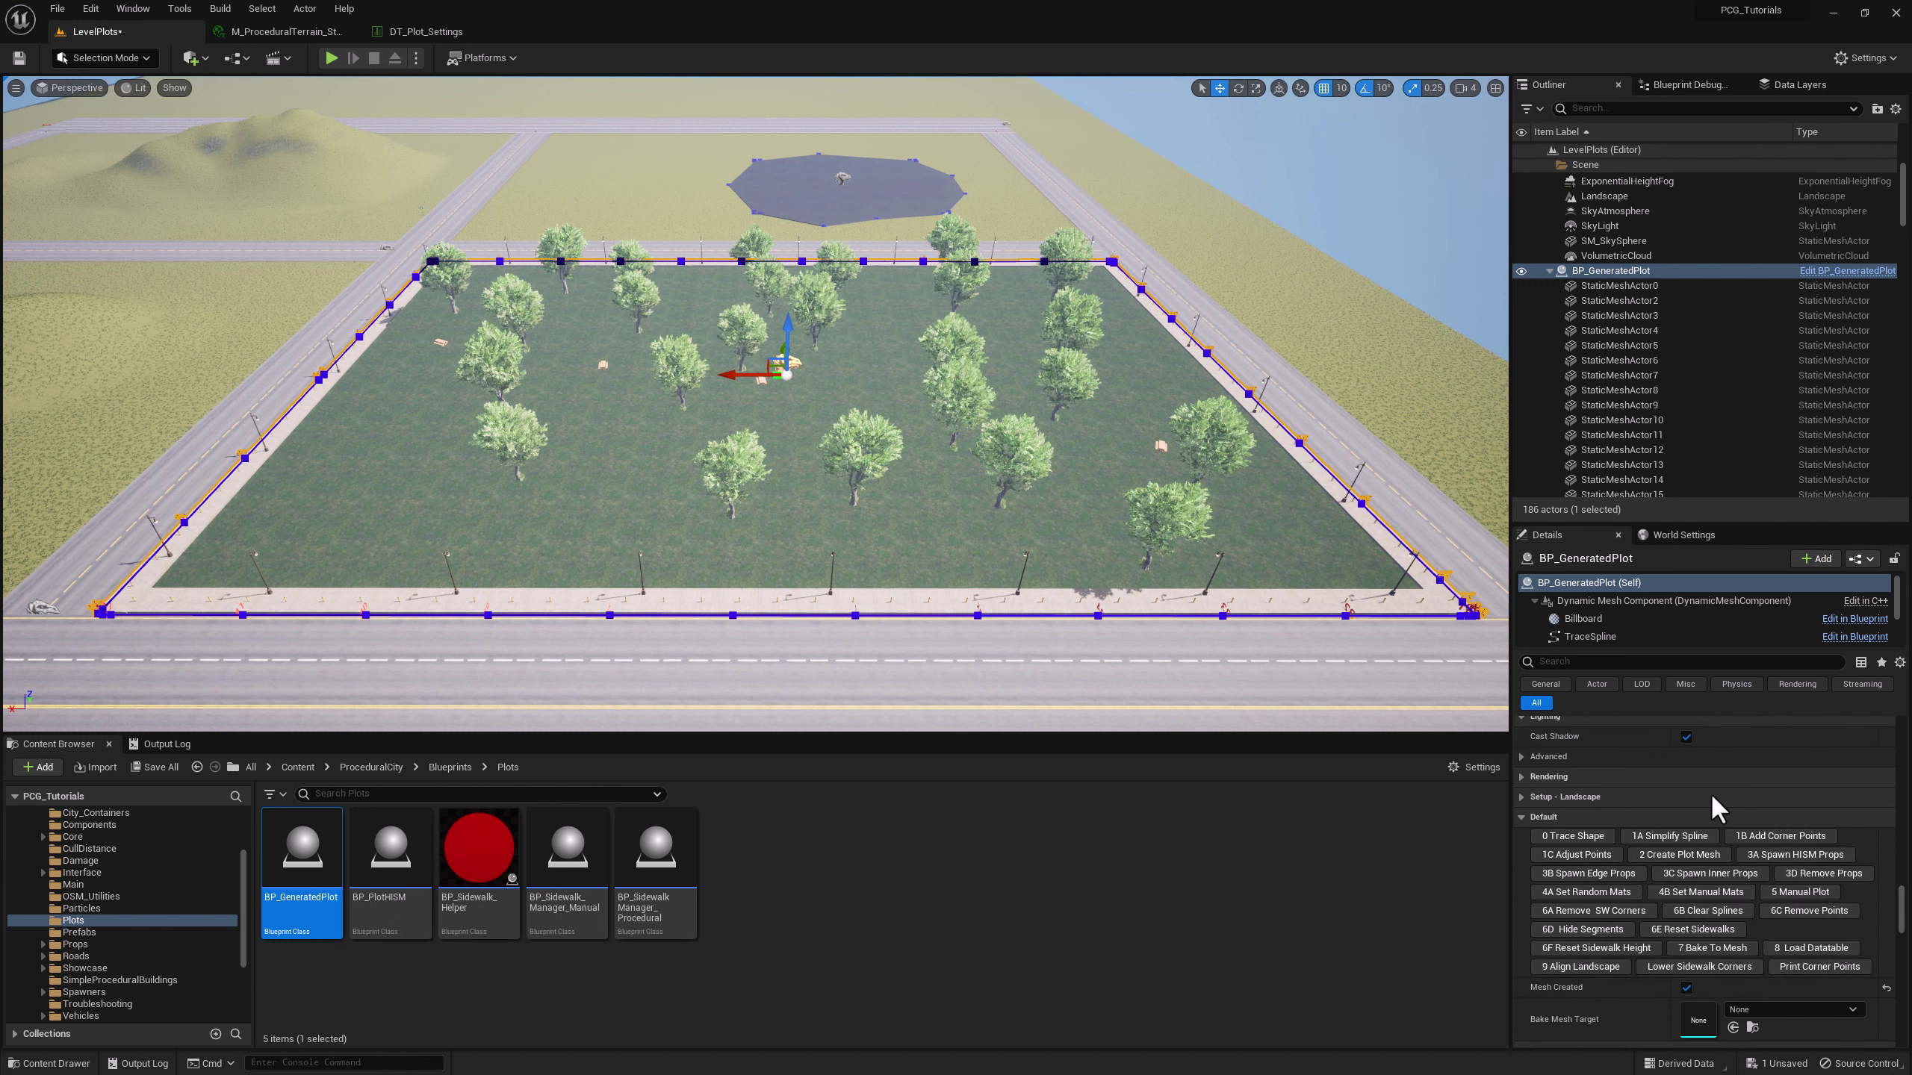
left_click(1830, 876)
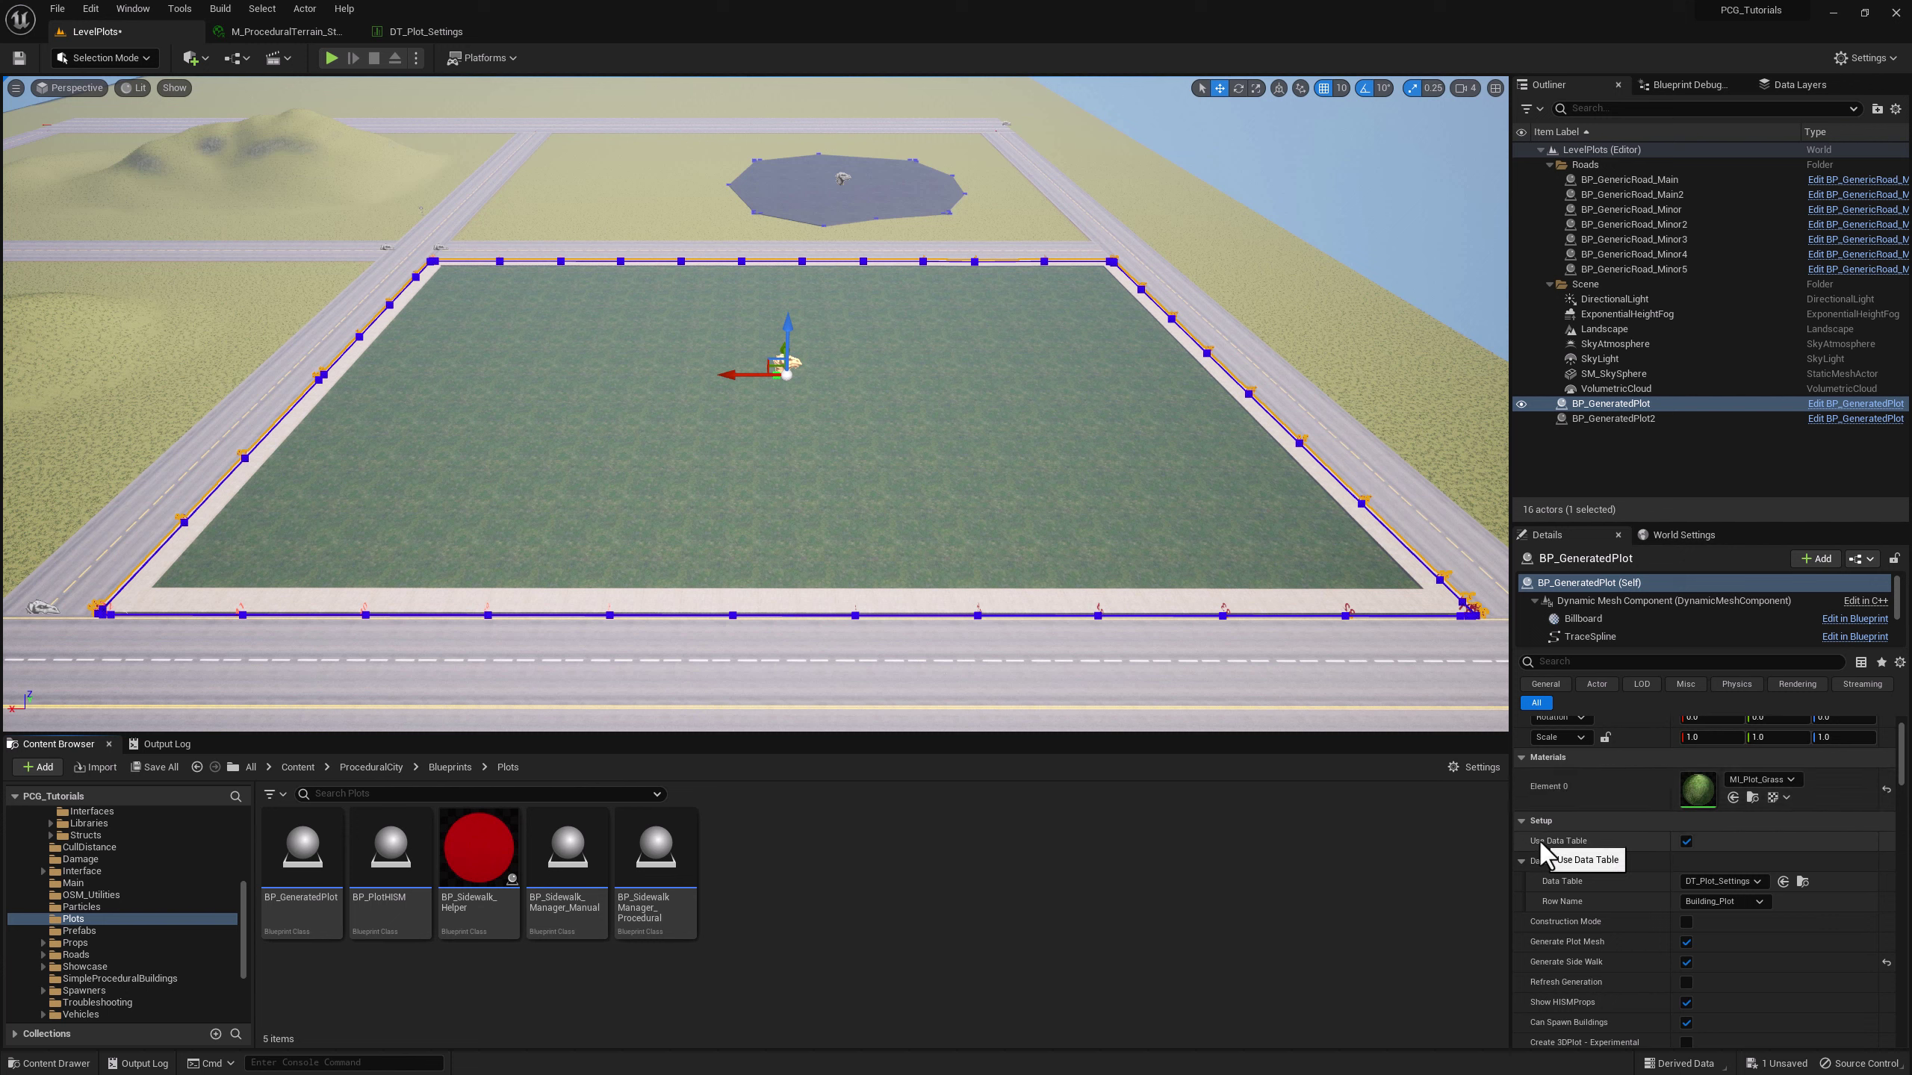
- Locate the DT_Plot_Settings data table assigned to the selected plot and open it for viewing
left_click(1686, 841)
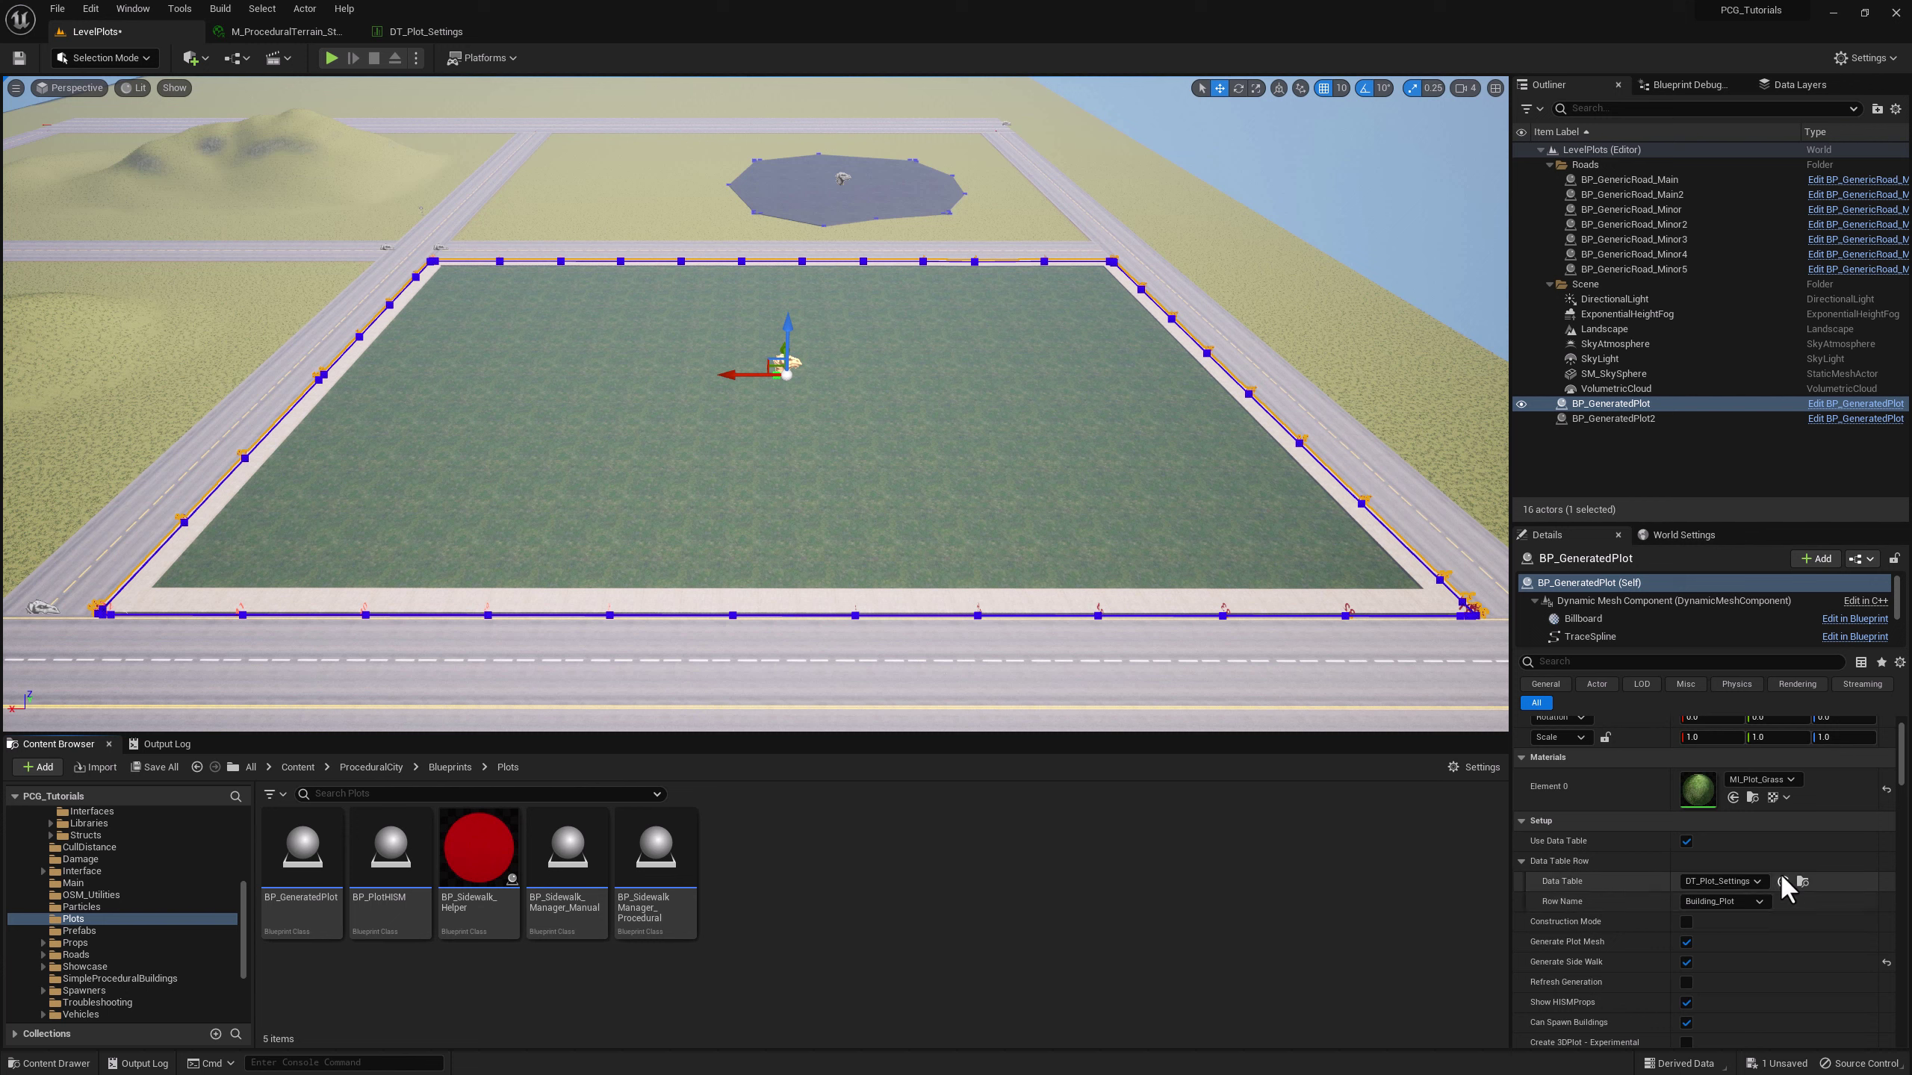
left_click(1803, 882)
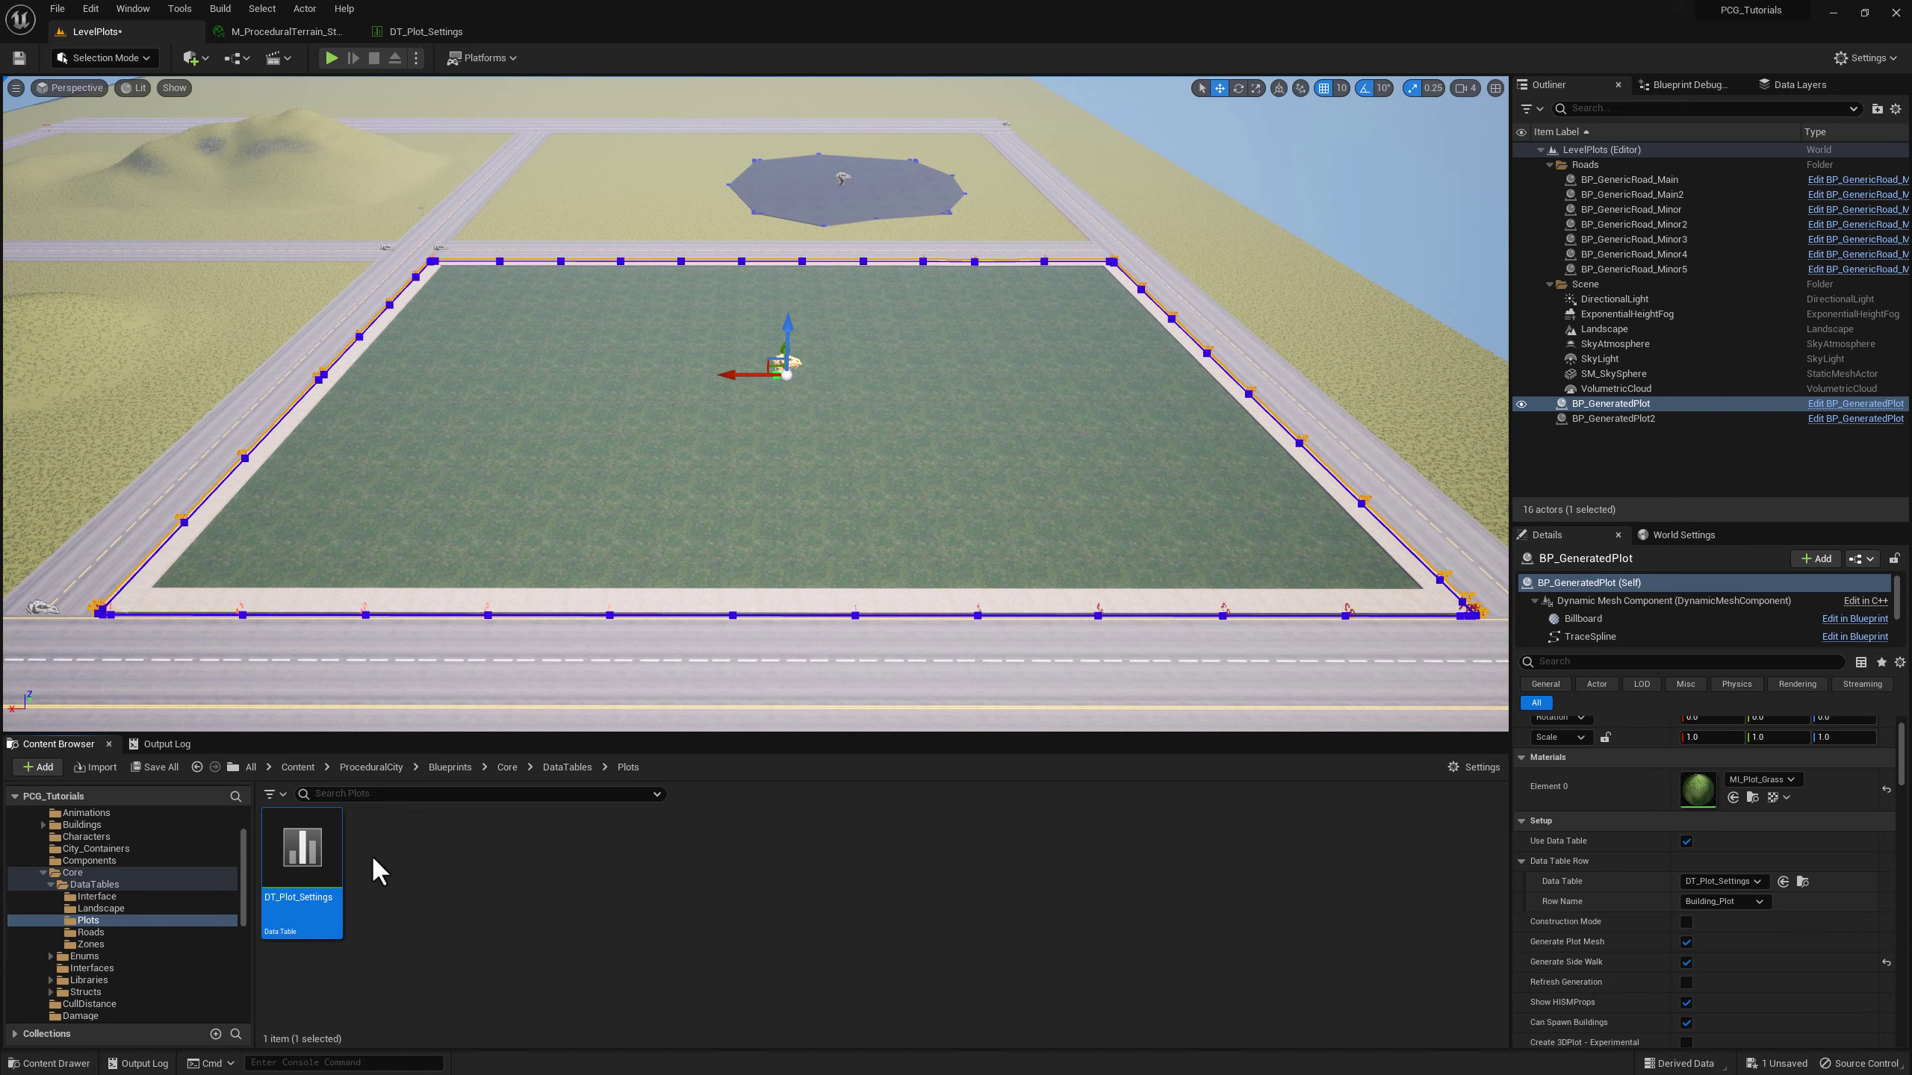
double_click(316, 838)
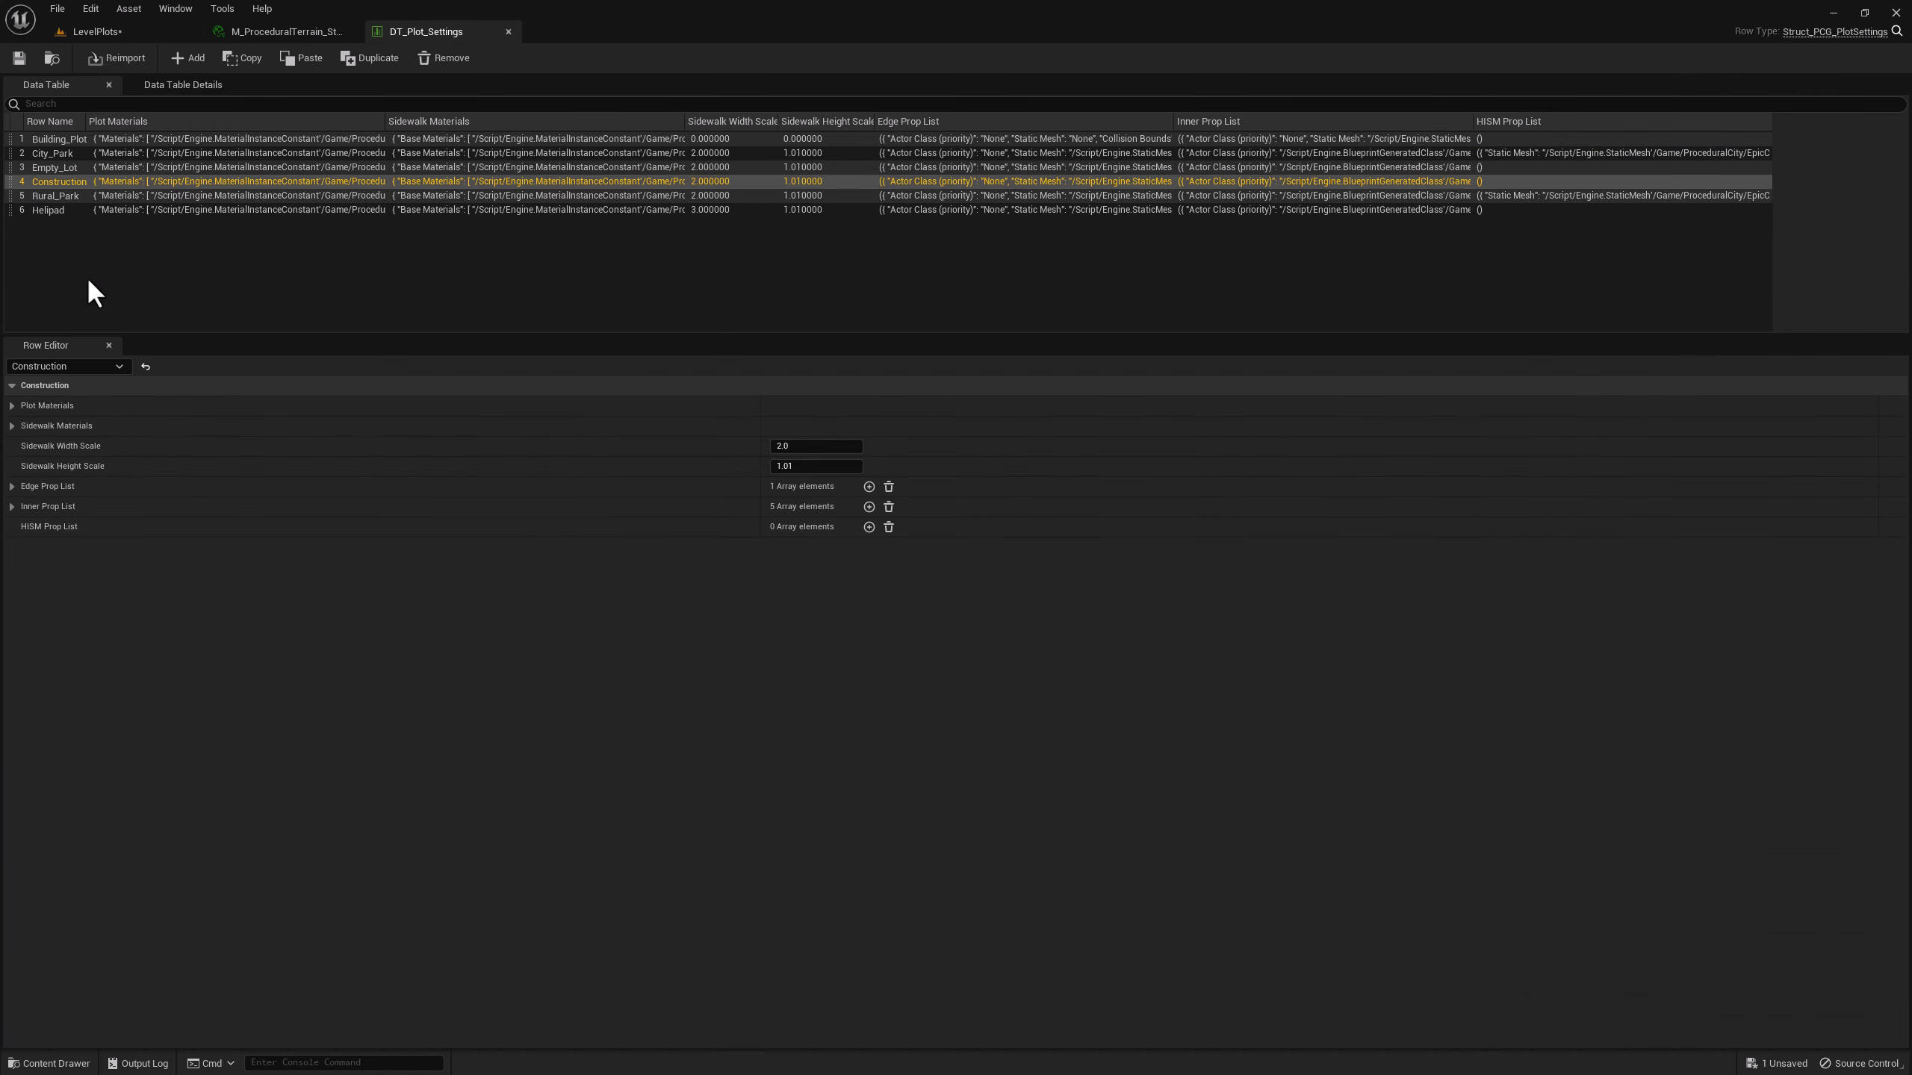
- Examine the plot materials list and manual material of the Building_Plot row, and collapse the Plot Materials group
left_click(46, 139)
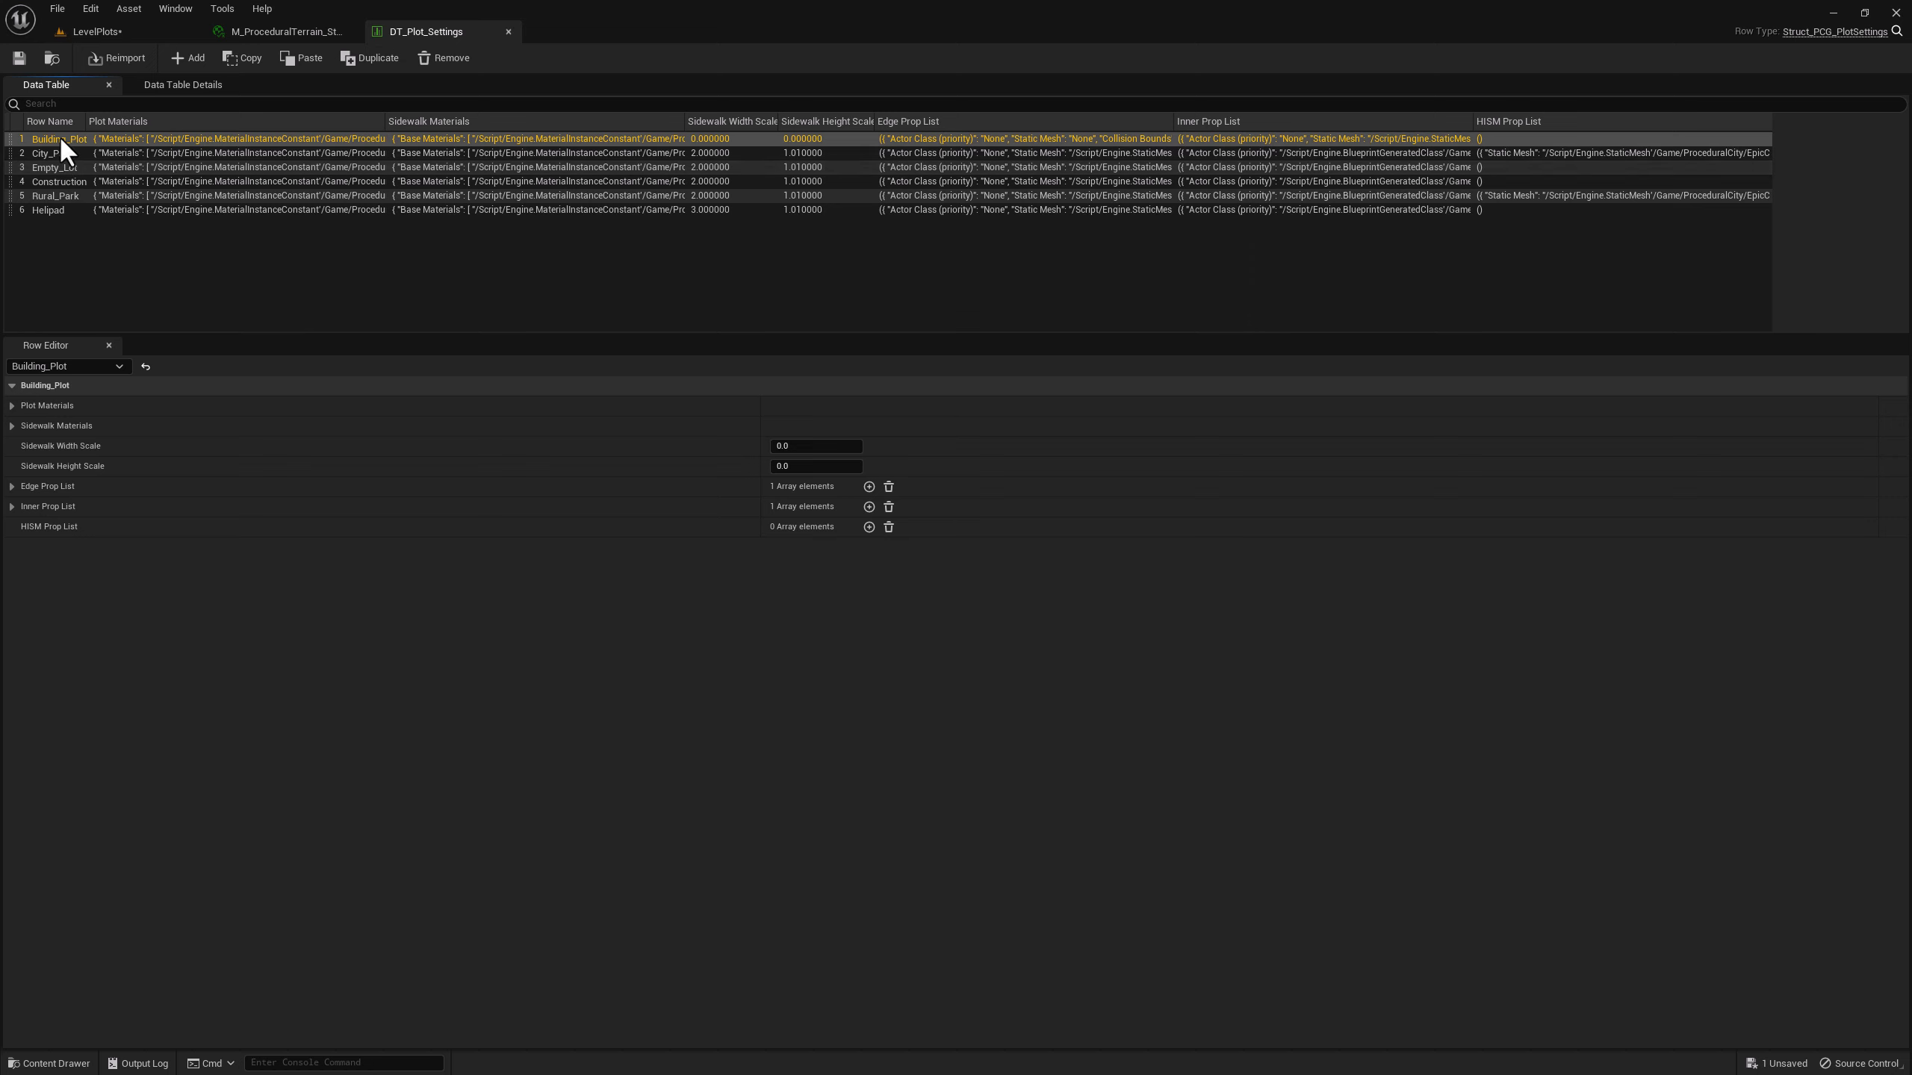
left_click(9, 406)
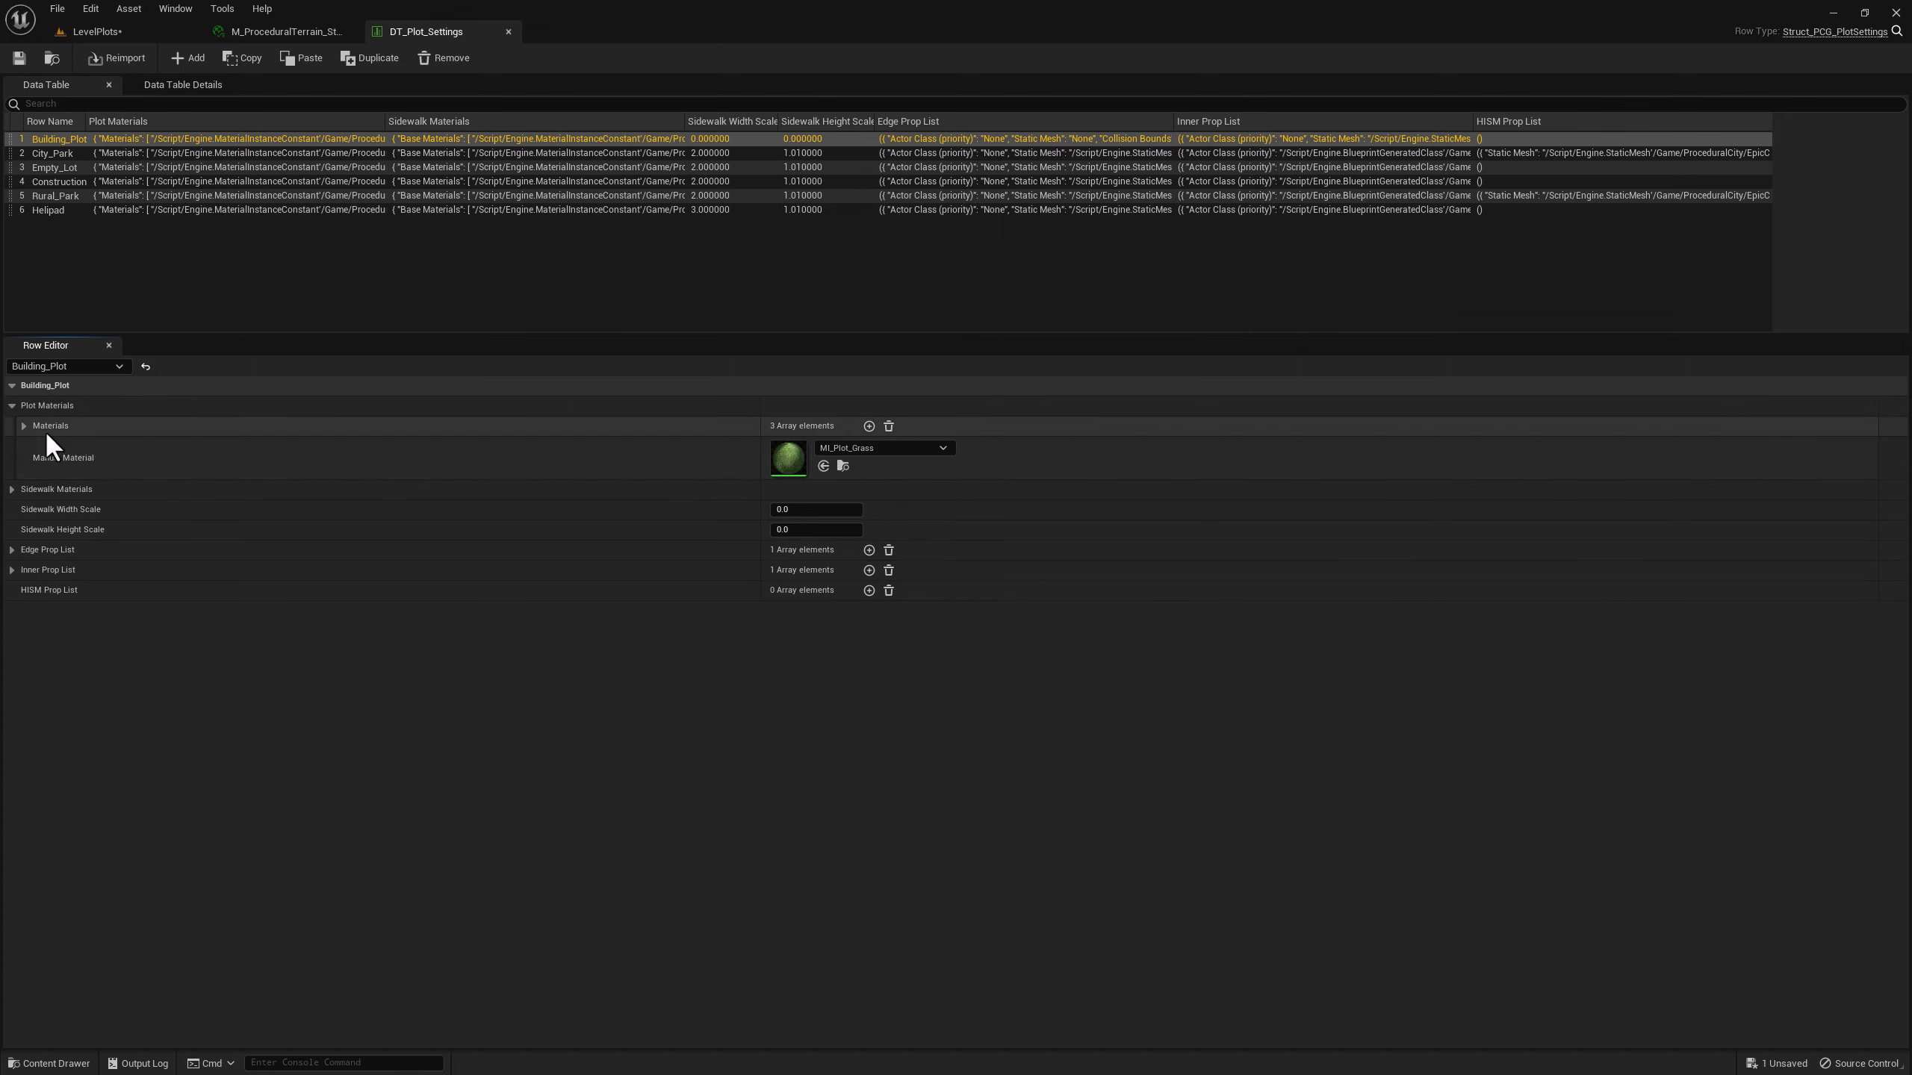
left_click(24, 425)
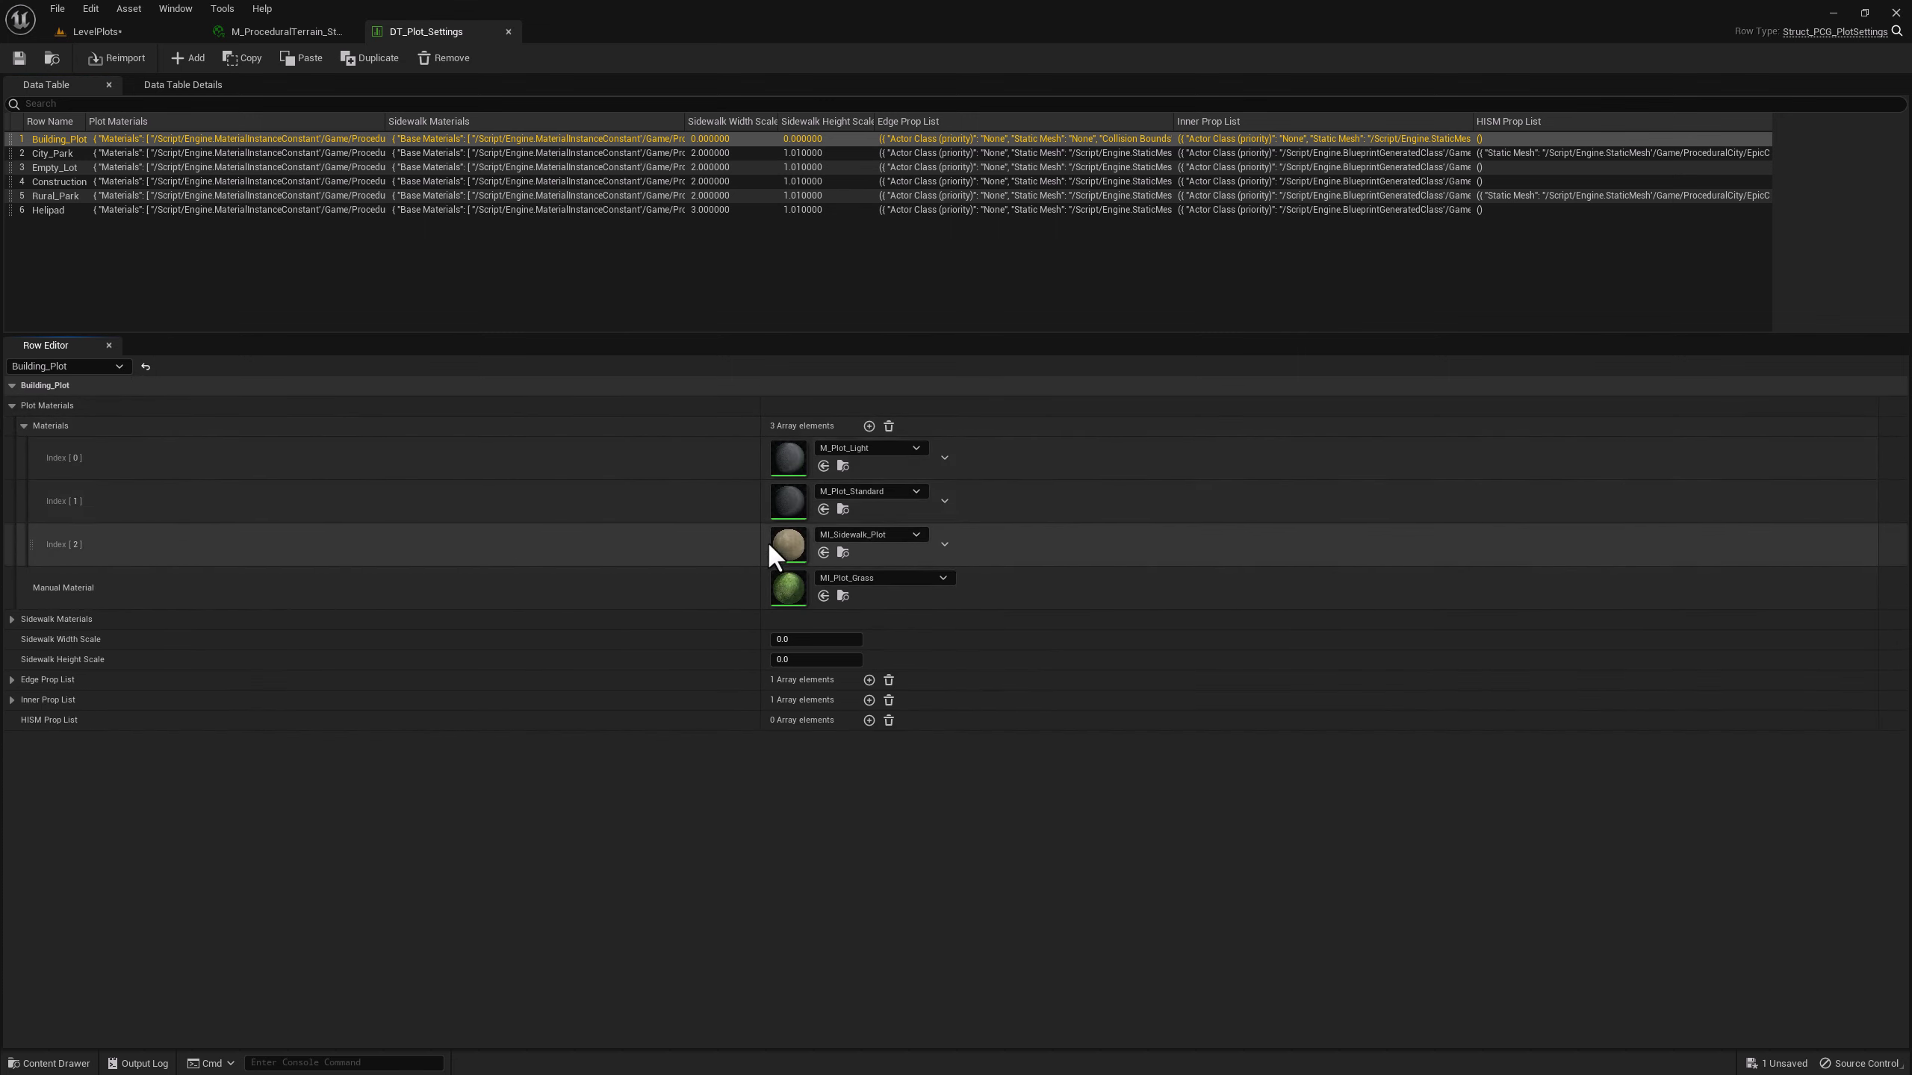
left_click(12, 405)
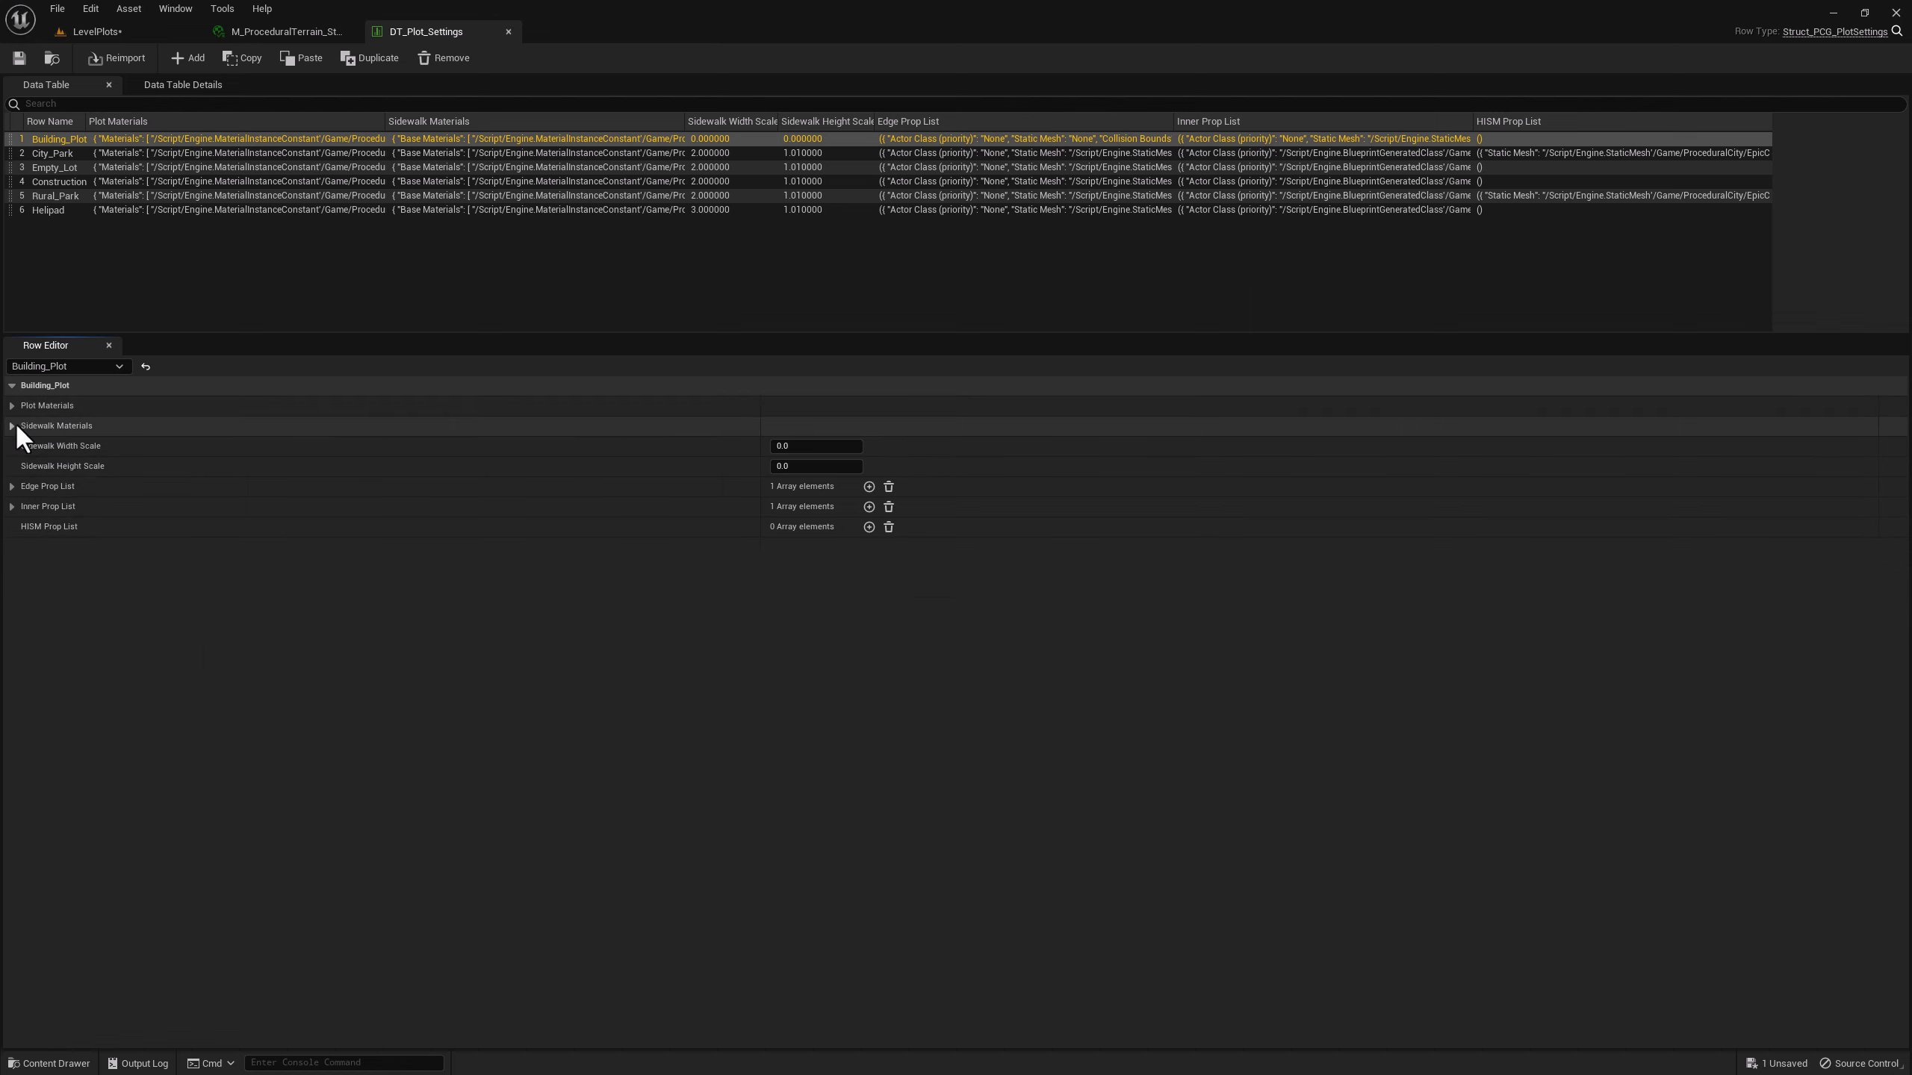
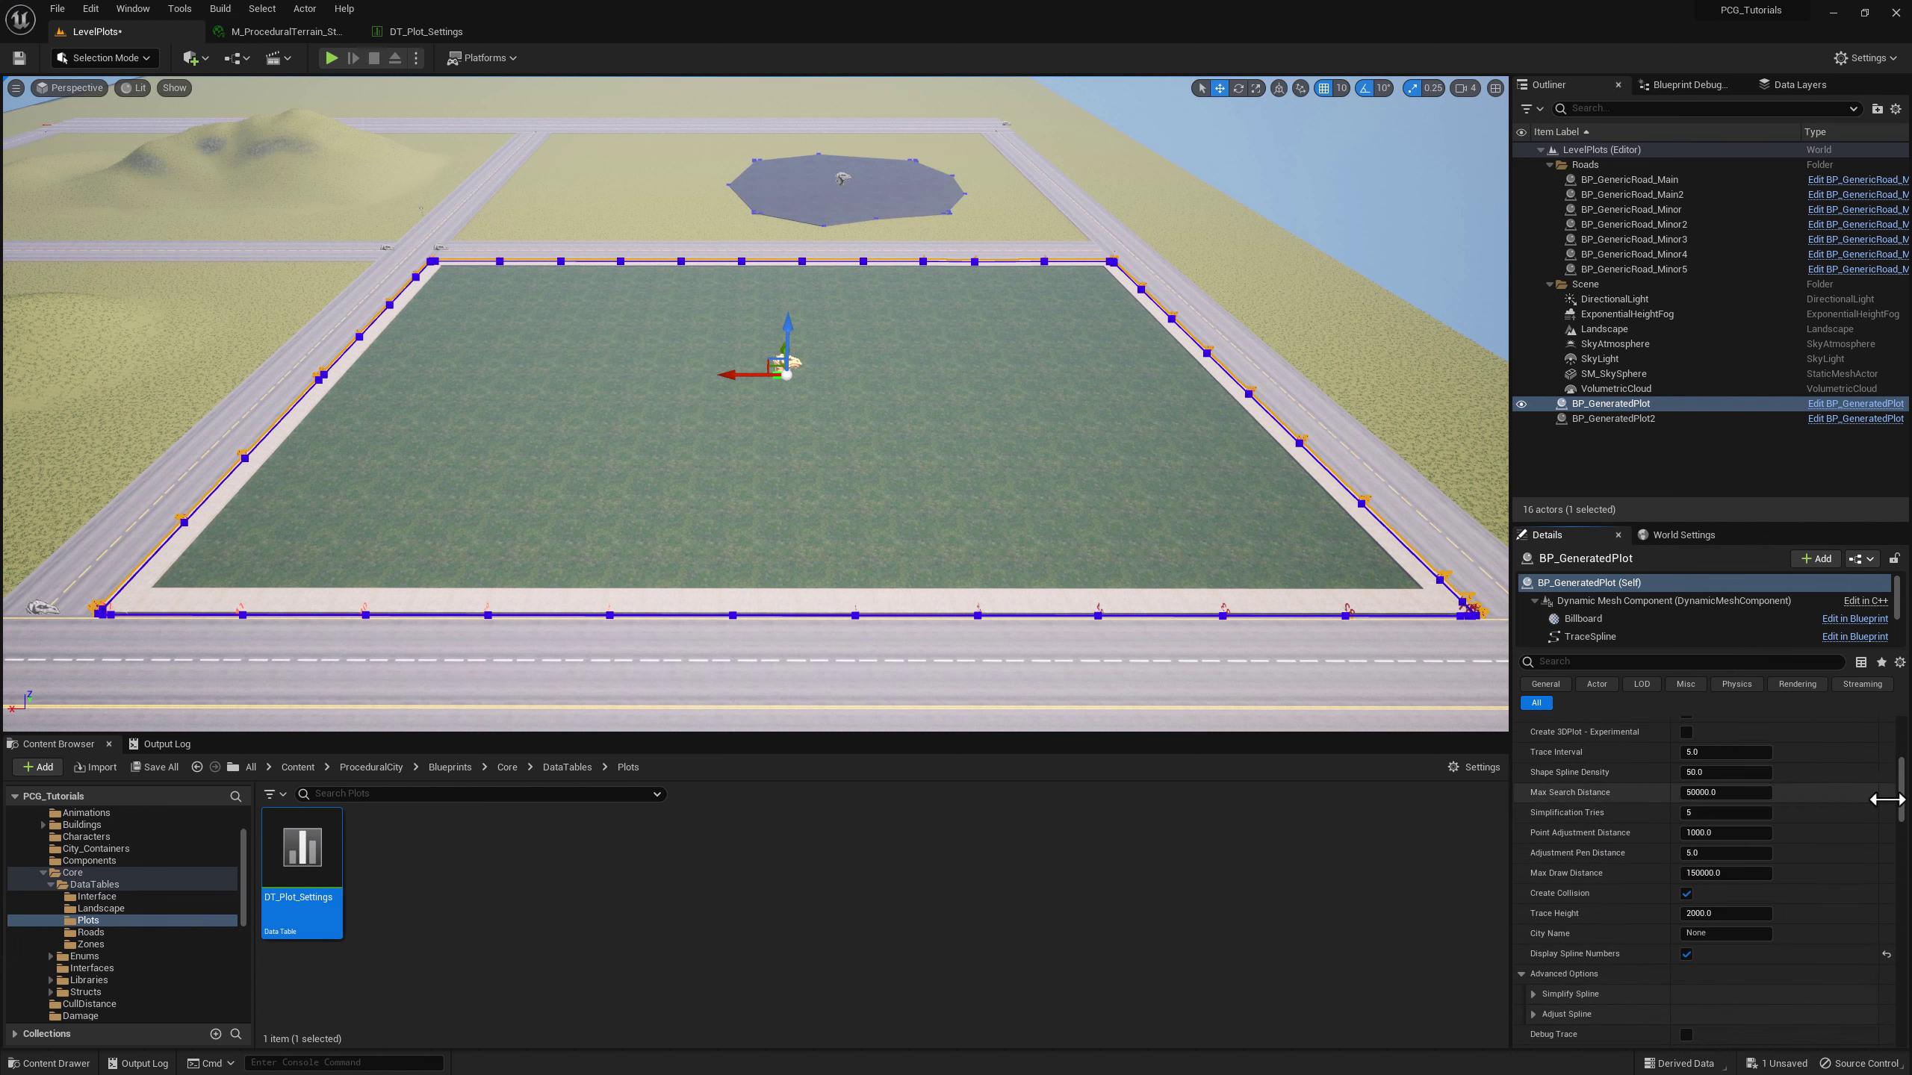
- Load the data table row's settings into the selected plot with 8 Load Datatable
left_click_drag(1904, 799, 1903, 920)
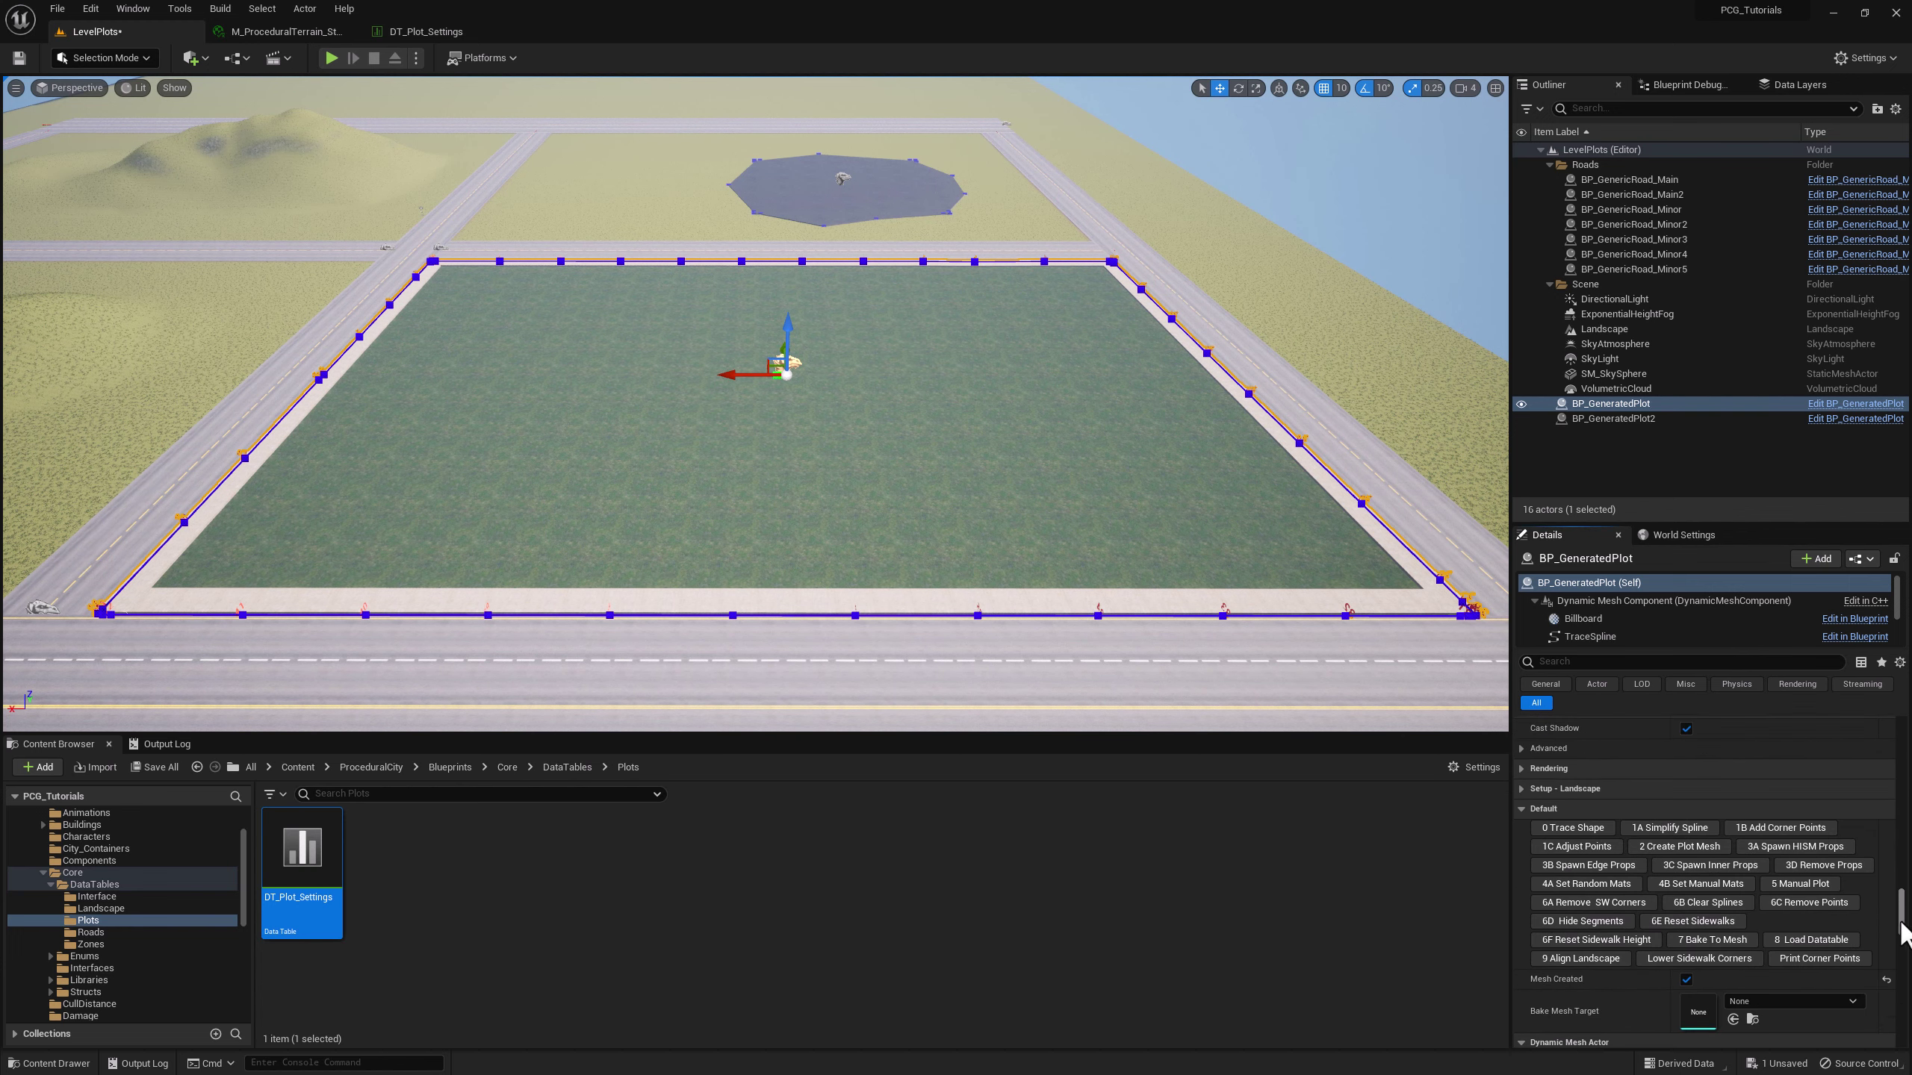
left_click(1810, 942)
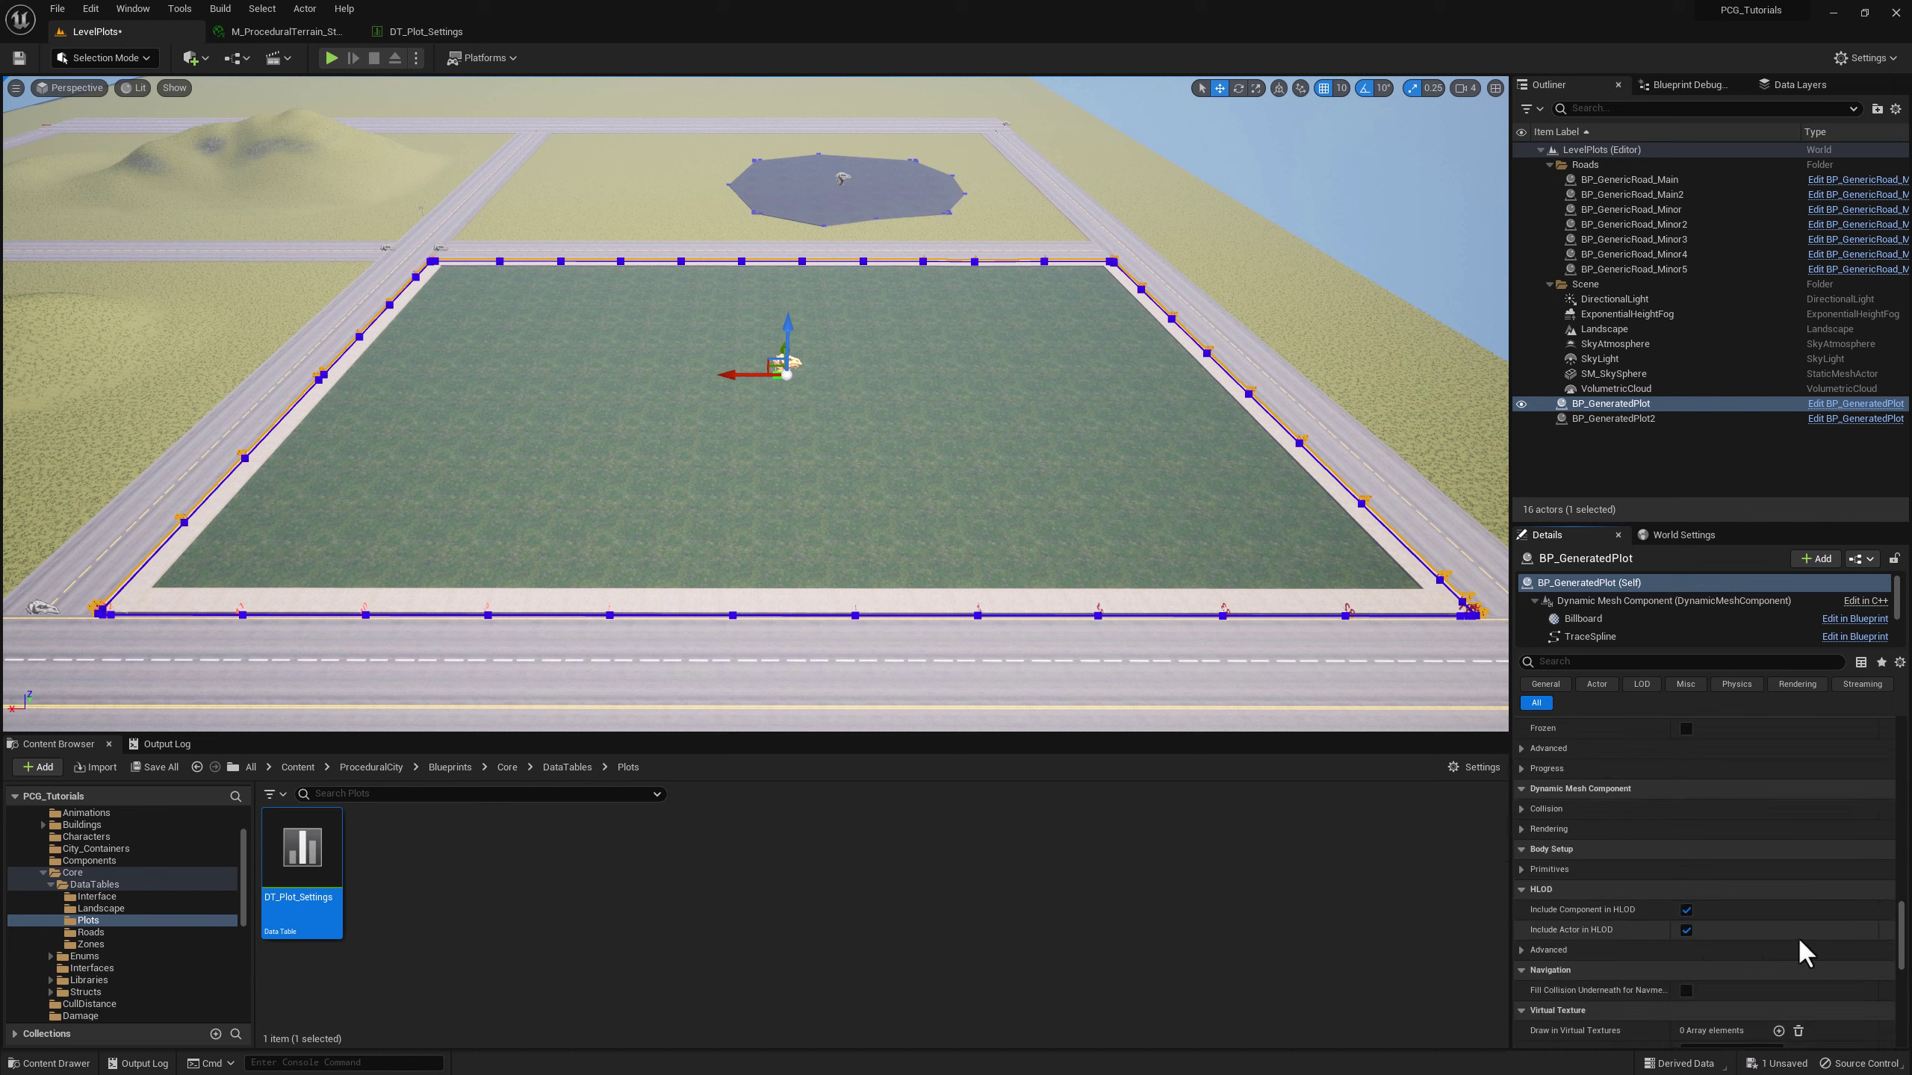
scroll(1761, 900, "up", 10)
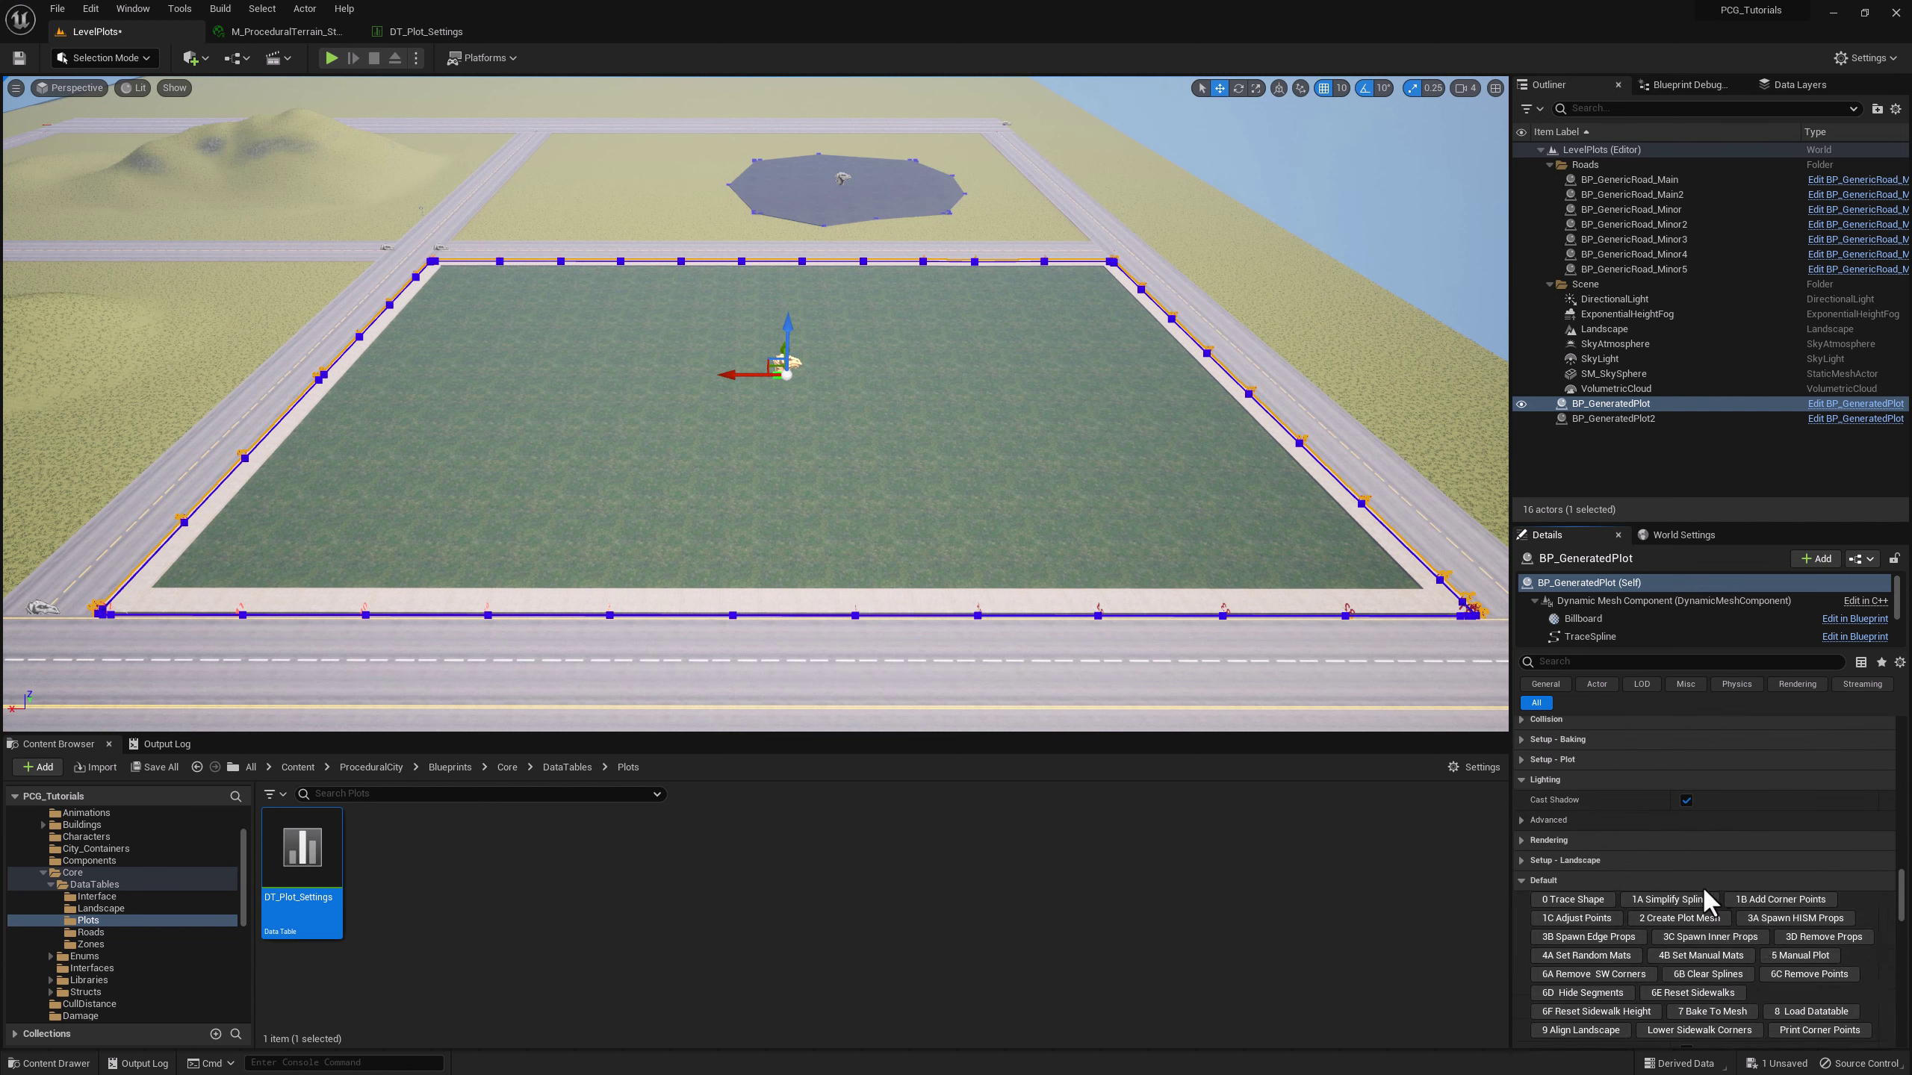
- Spawn the plot's inner props with 3C Spawn Inner Props and apply ground materials with 4A Set Random Mats
scroll(1702, 885, "down", 1)
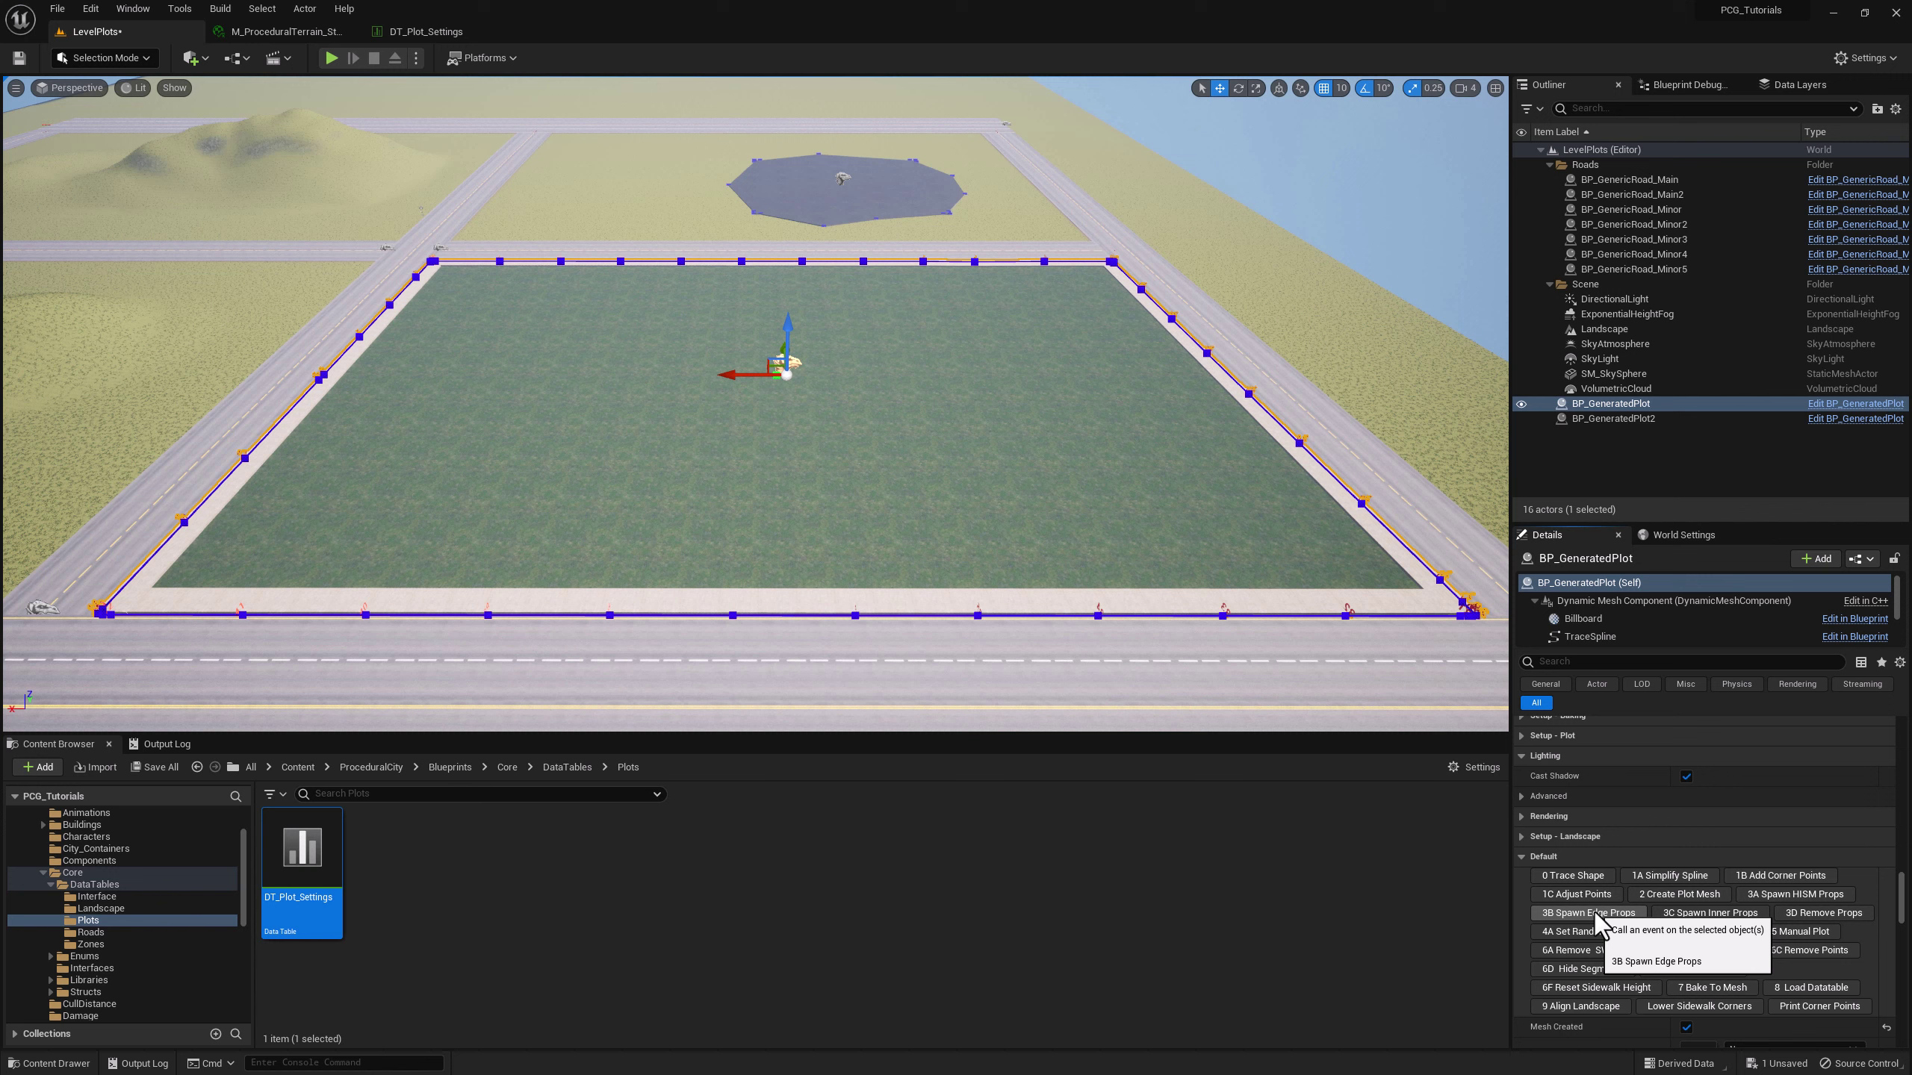
left_click(1710, 917)
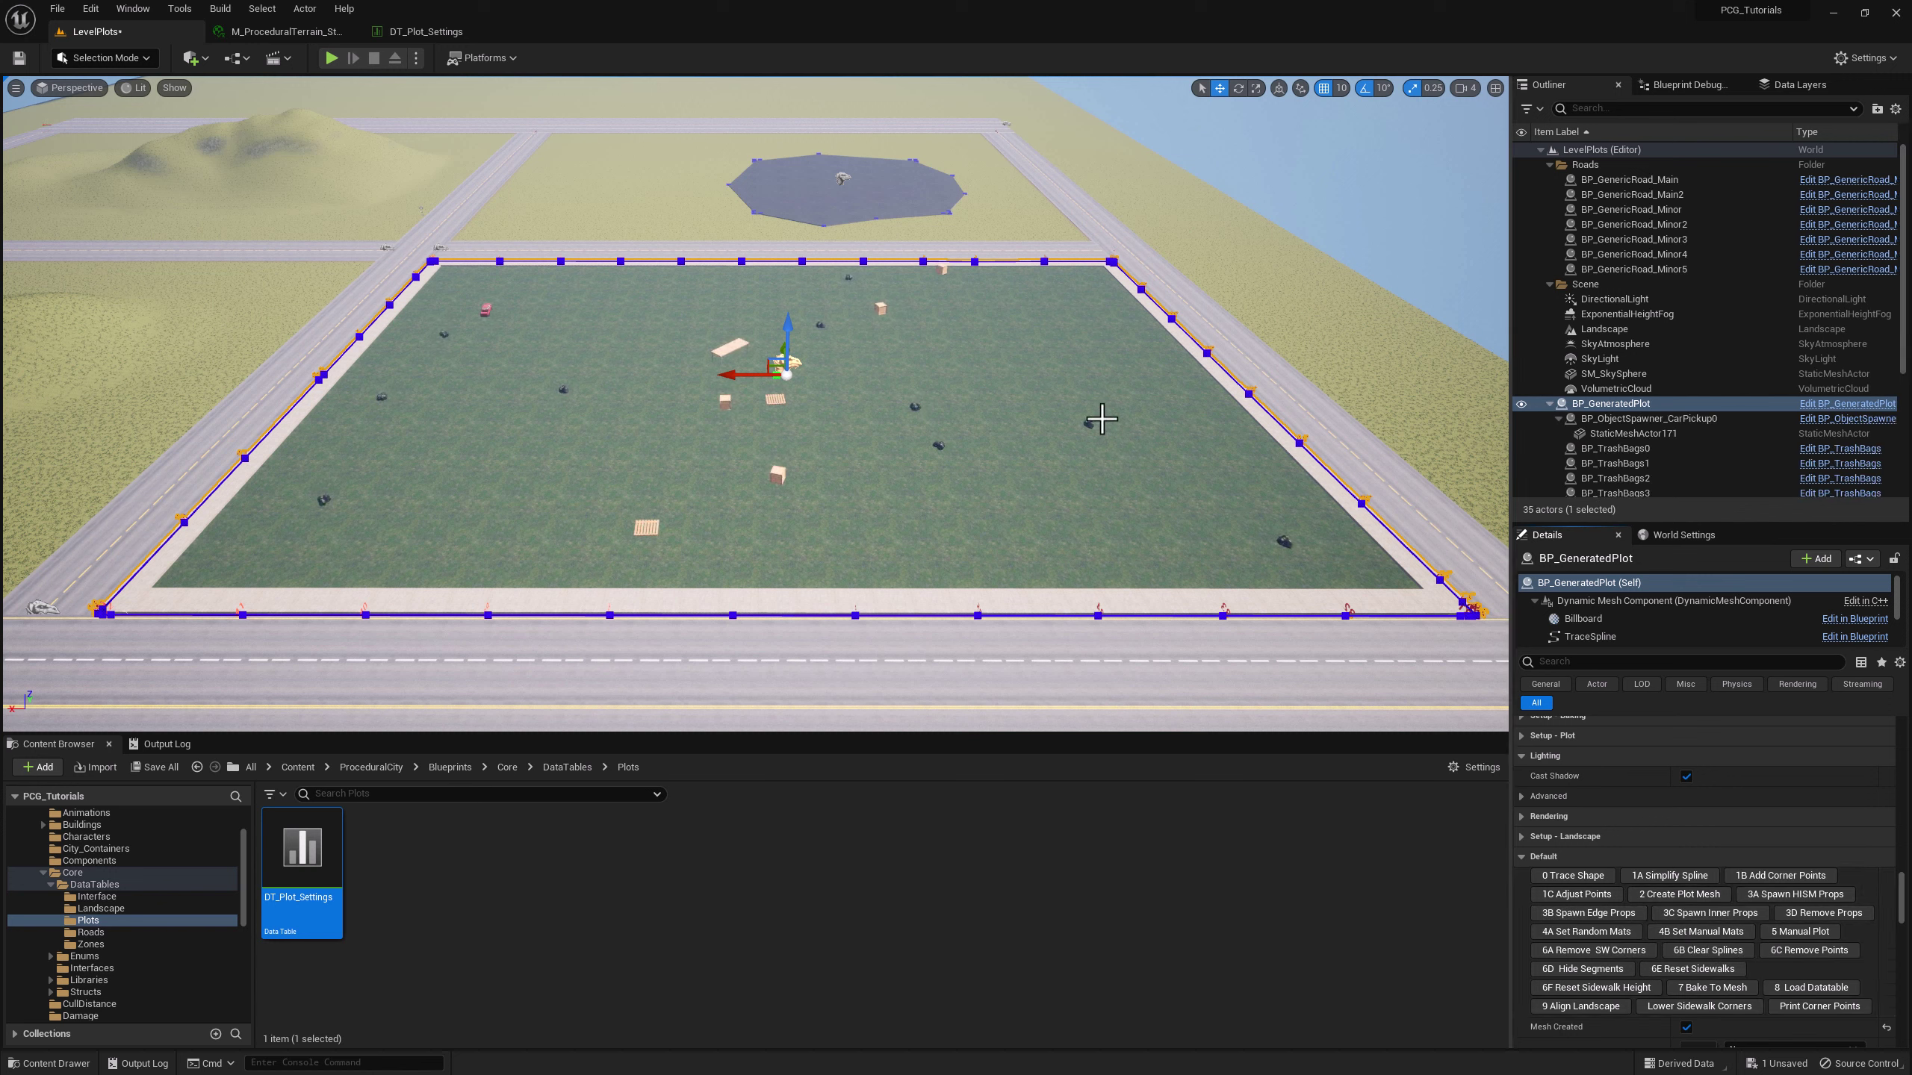
scroll(1691, 903, "down", 1)
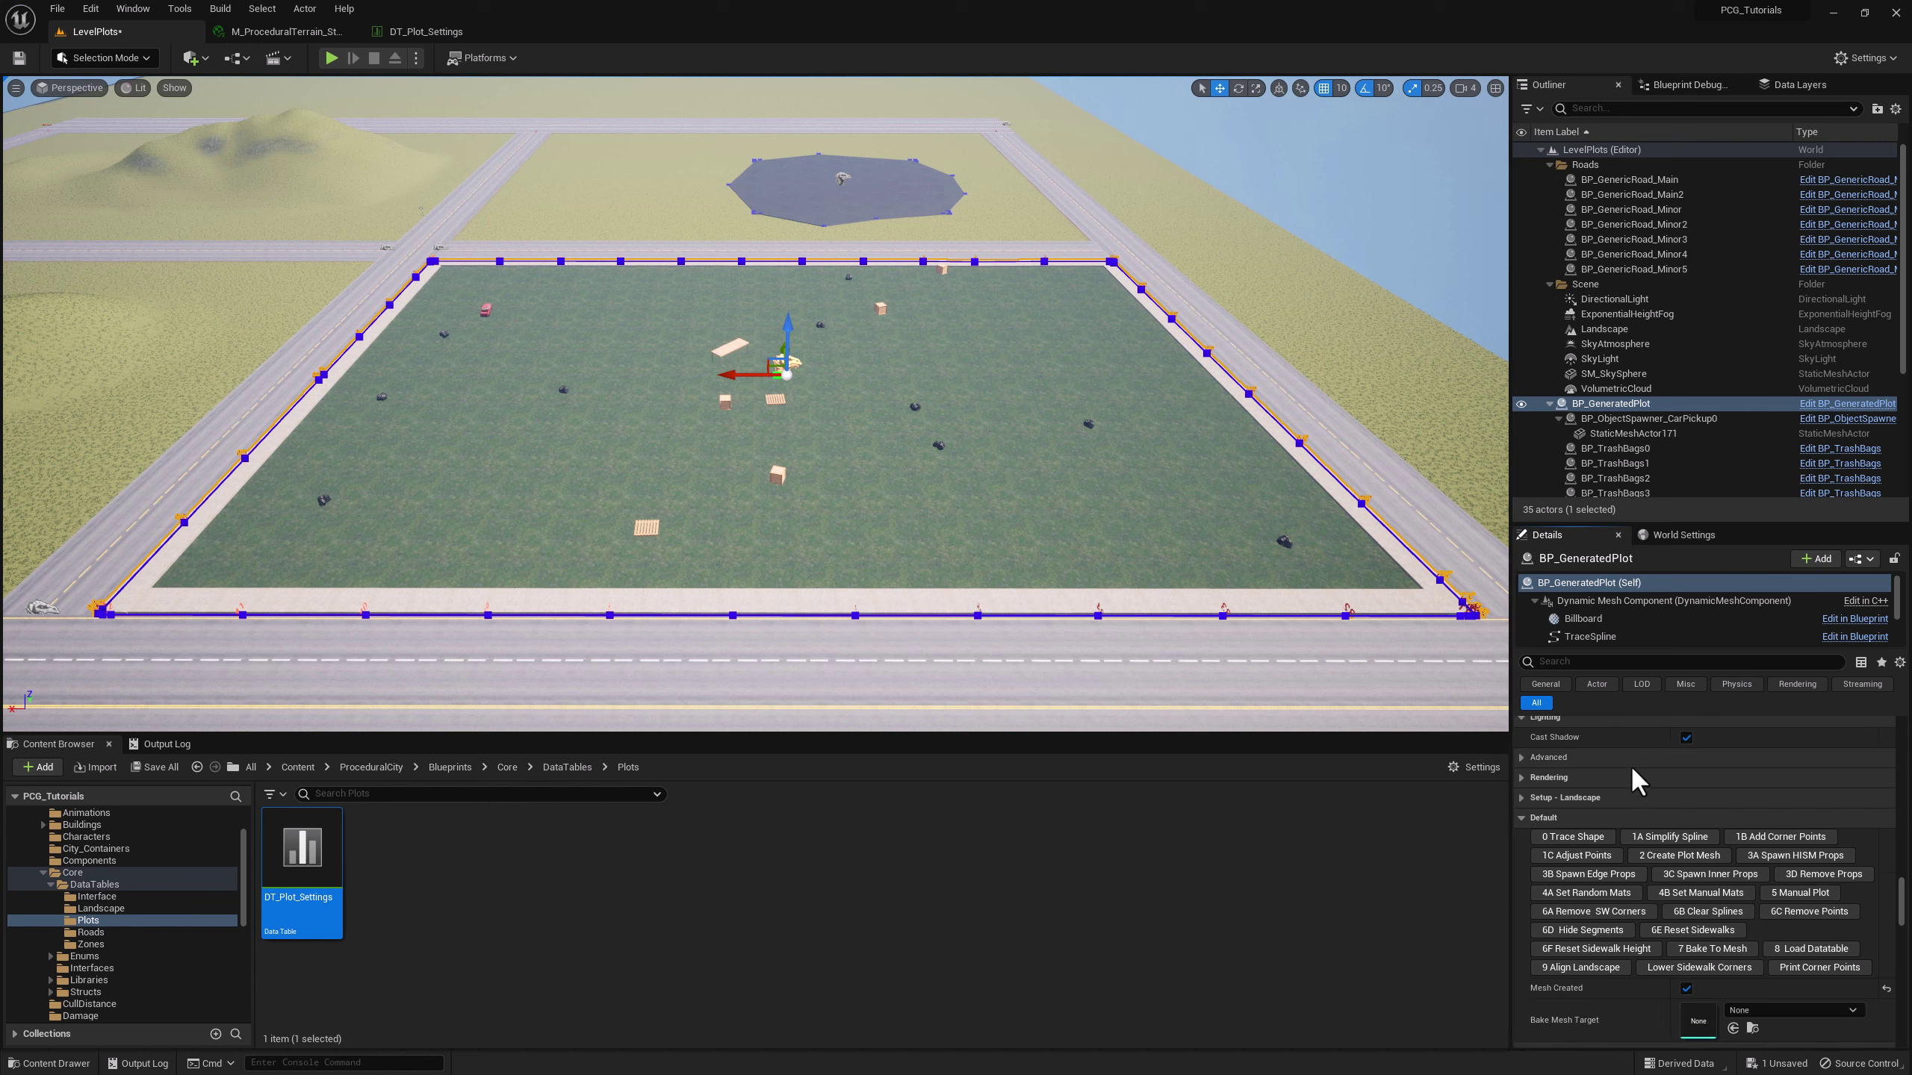
left_click(1585, 896)
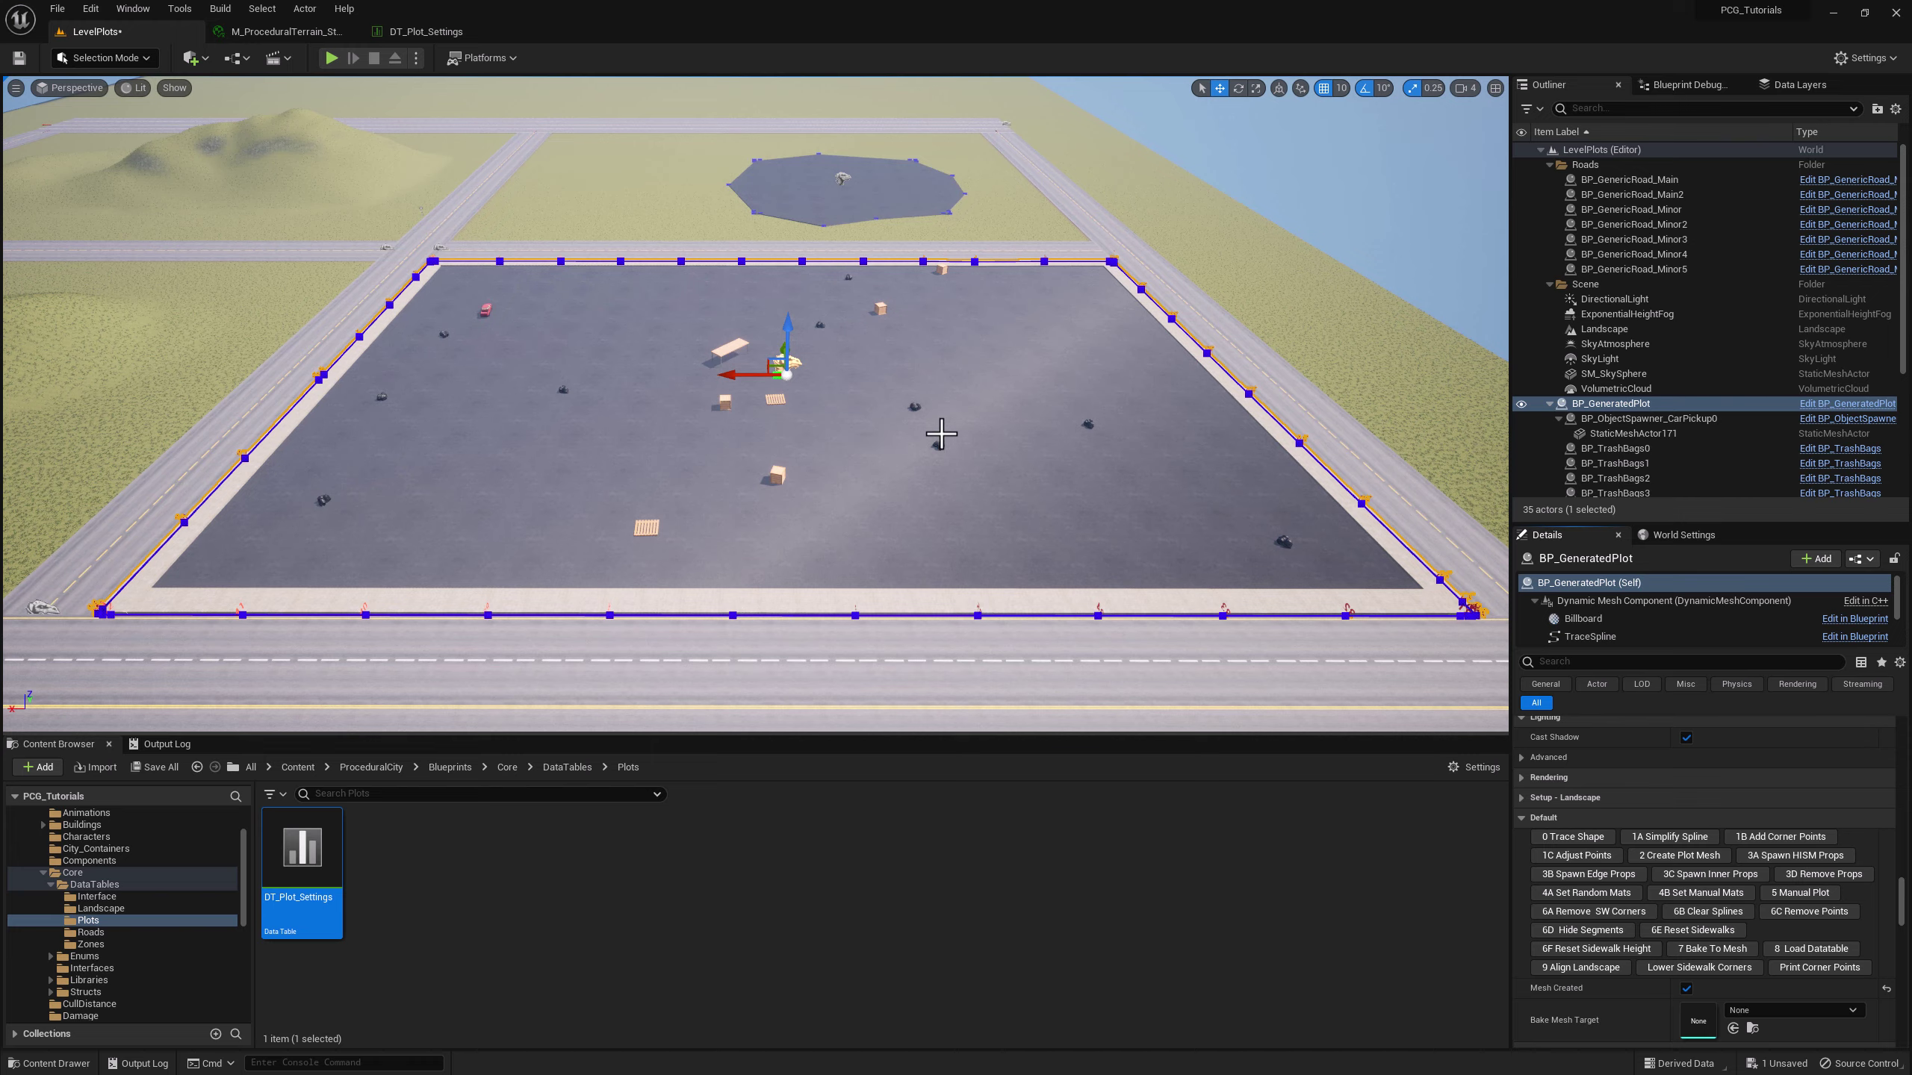
- Examine the spawned inner props and the ground material across the plot from close up and from above
right_click_drag(964, 369, 542, 279)
key("w")
key("w")
key("e")
key("w")
key("a")
key("e")
key("w")
key("e")
key("d")
key("w")
key("e")
key("s")
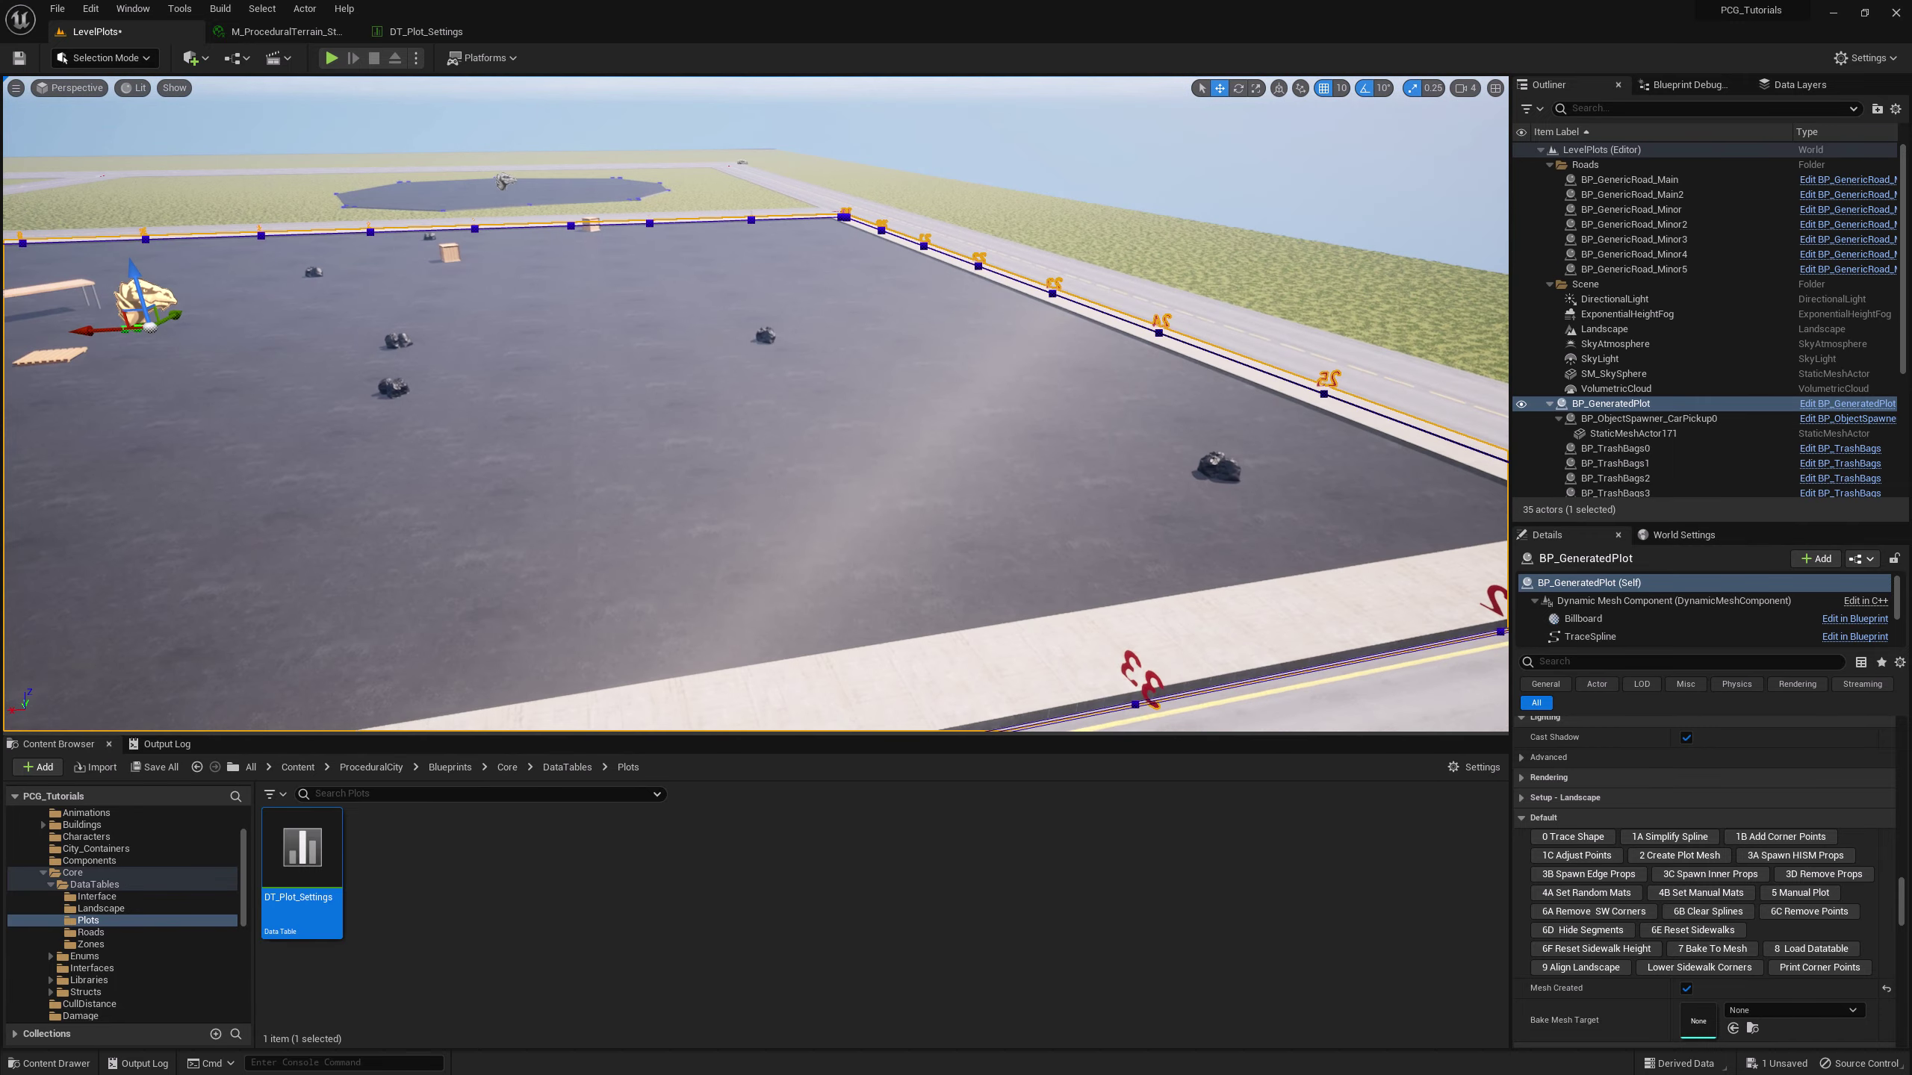
right_click_drag(1012, 389, 511, 312)
key("w")
key("Escape")
key("w")
right_click_drag(1012, 431, 858, 620)
key("e")
key("s")
right_click_drag(973, 459, 1257, 542)
right_click_drag(973, 595, 972, 610)
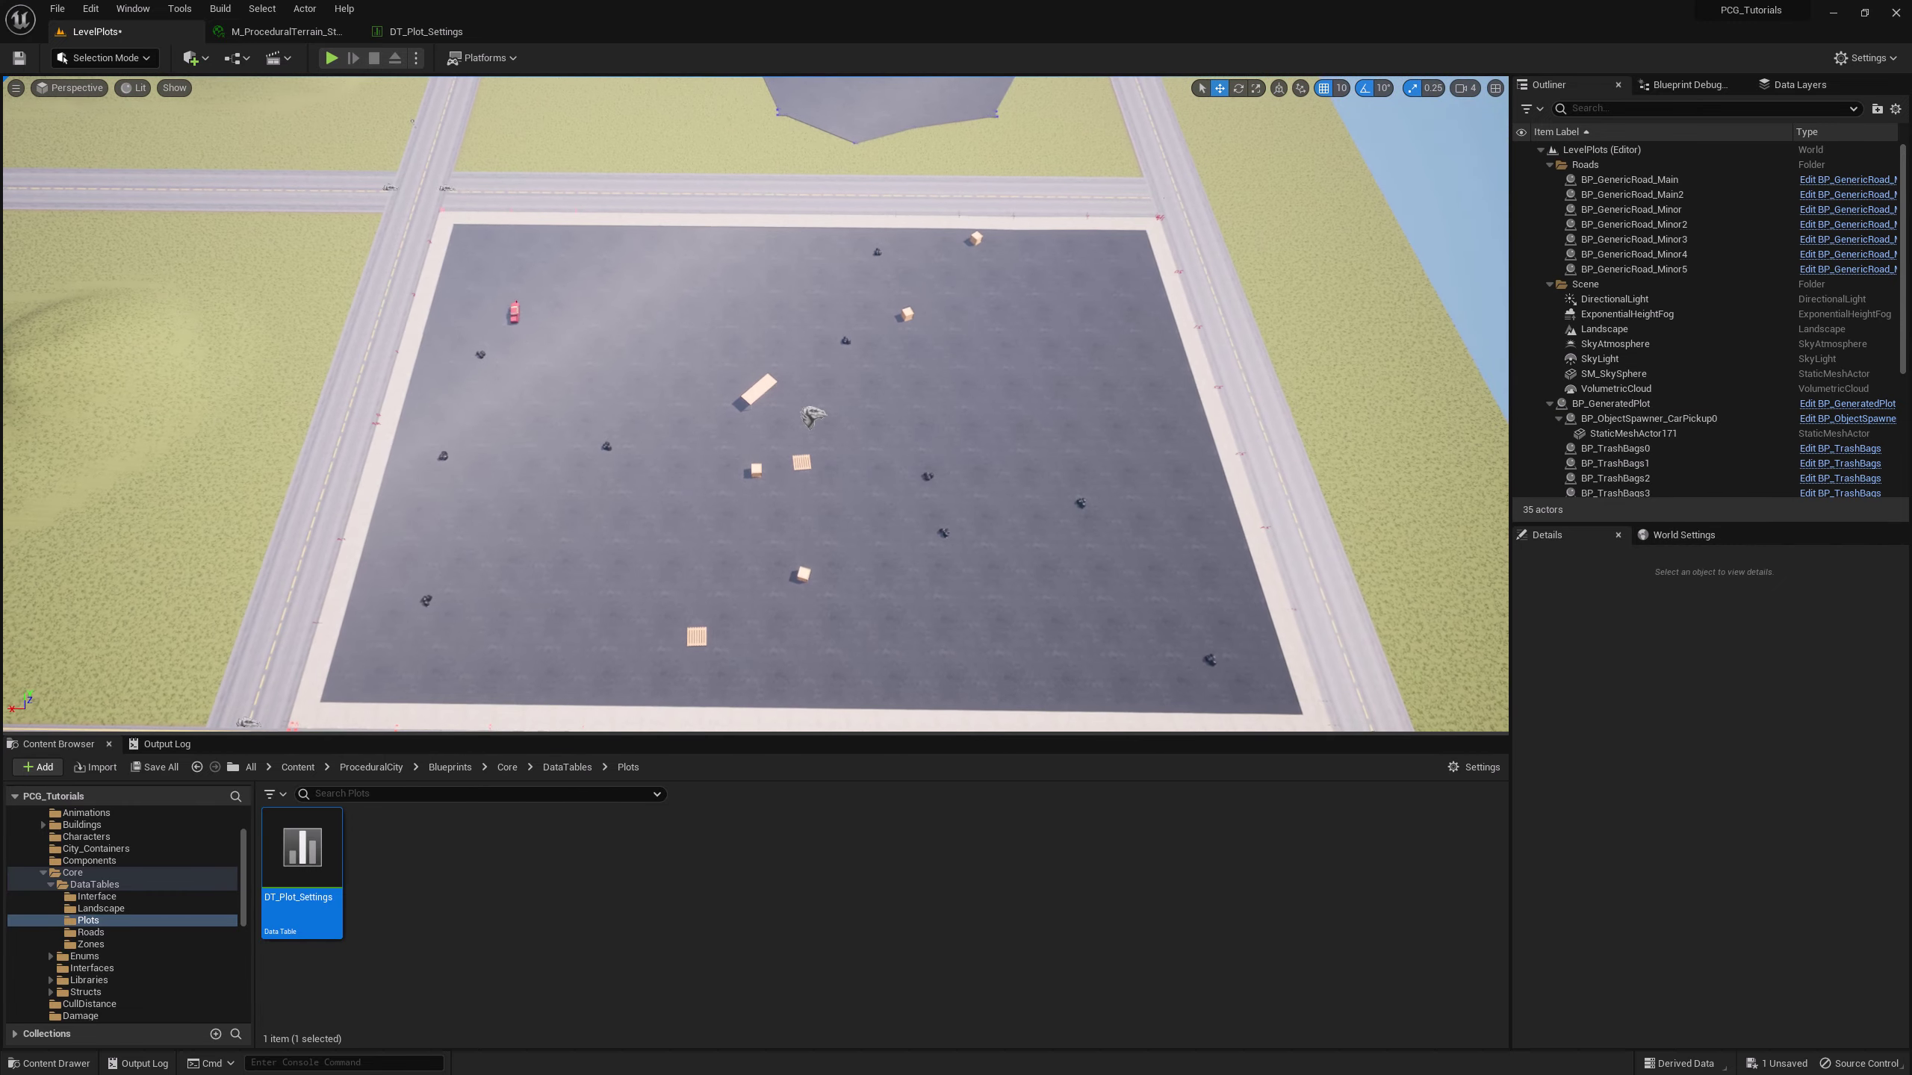
- Select the large BP_GeneratedPlot and clear its spawned props with 3D Remove Props
left_click(963, 369)
left_click(1810, 876)
- Set the plot's data table Row Name to Helipad and load that row with 8 Load Datatable
scroll(1784, 824, "up", 8)
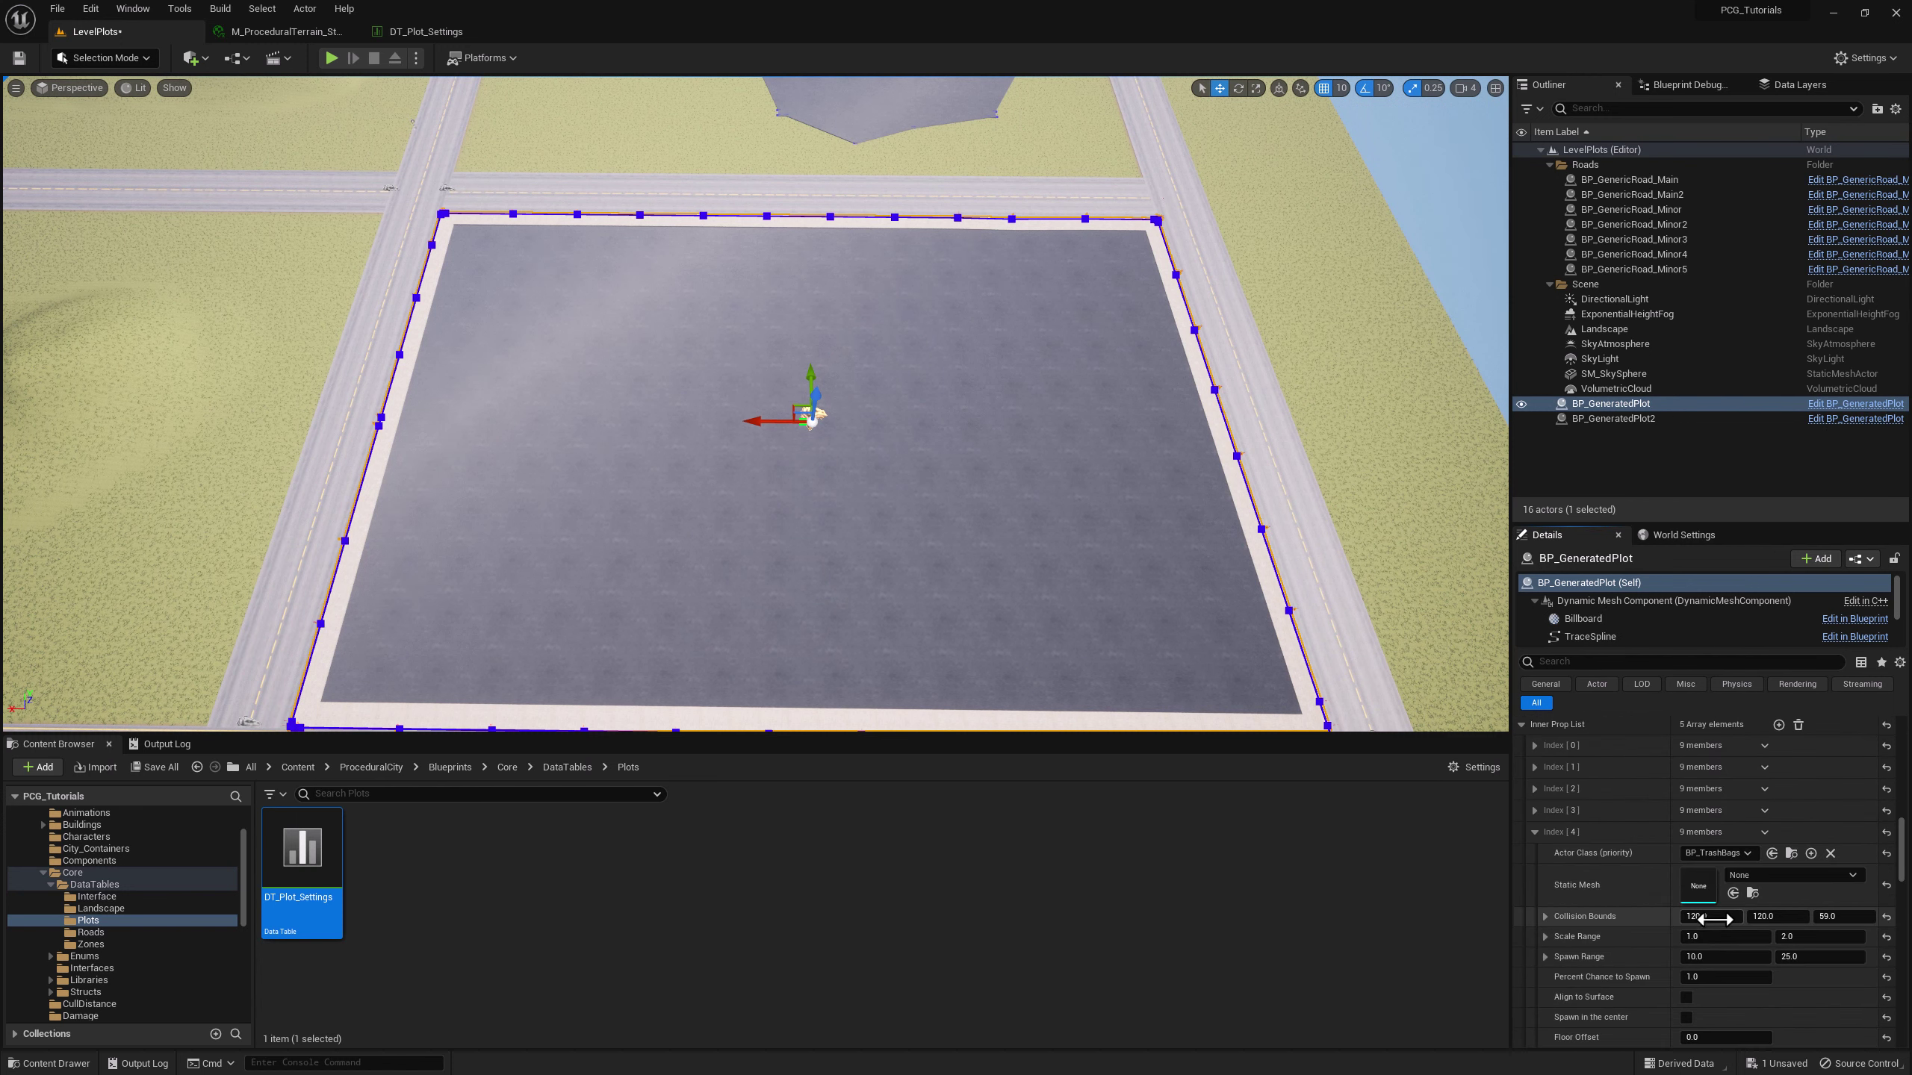
scroll(1705, 932, "up", 5)
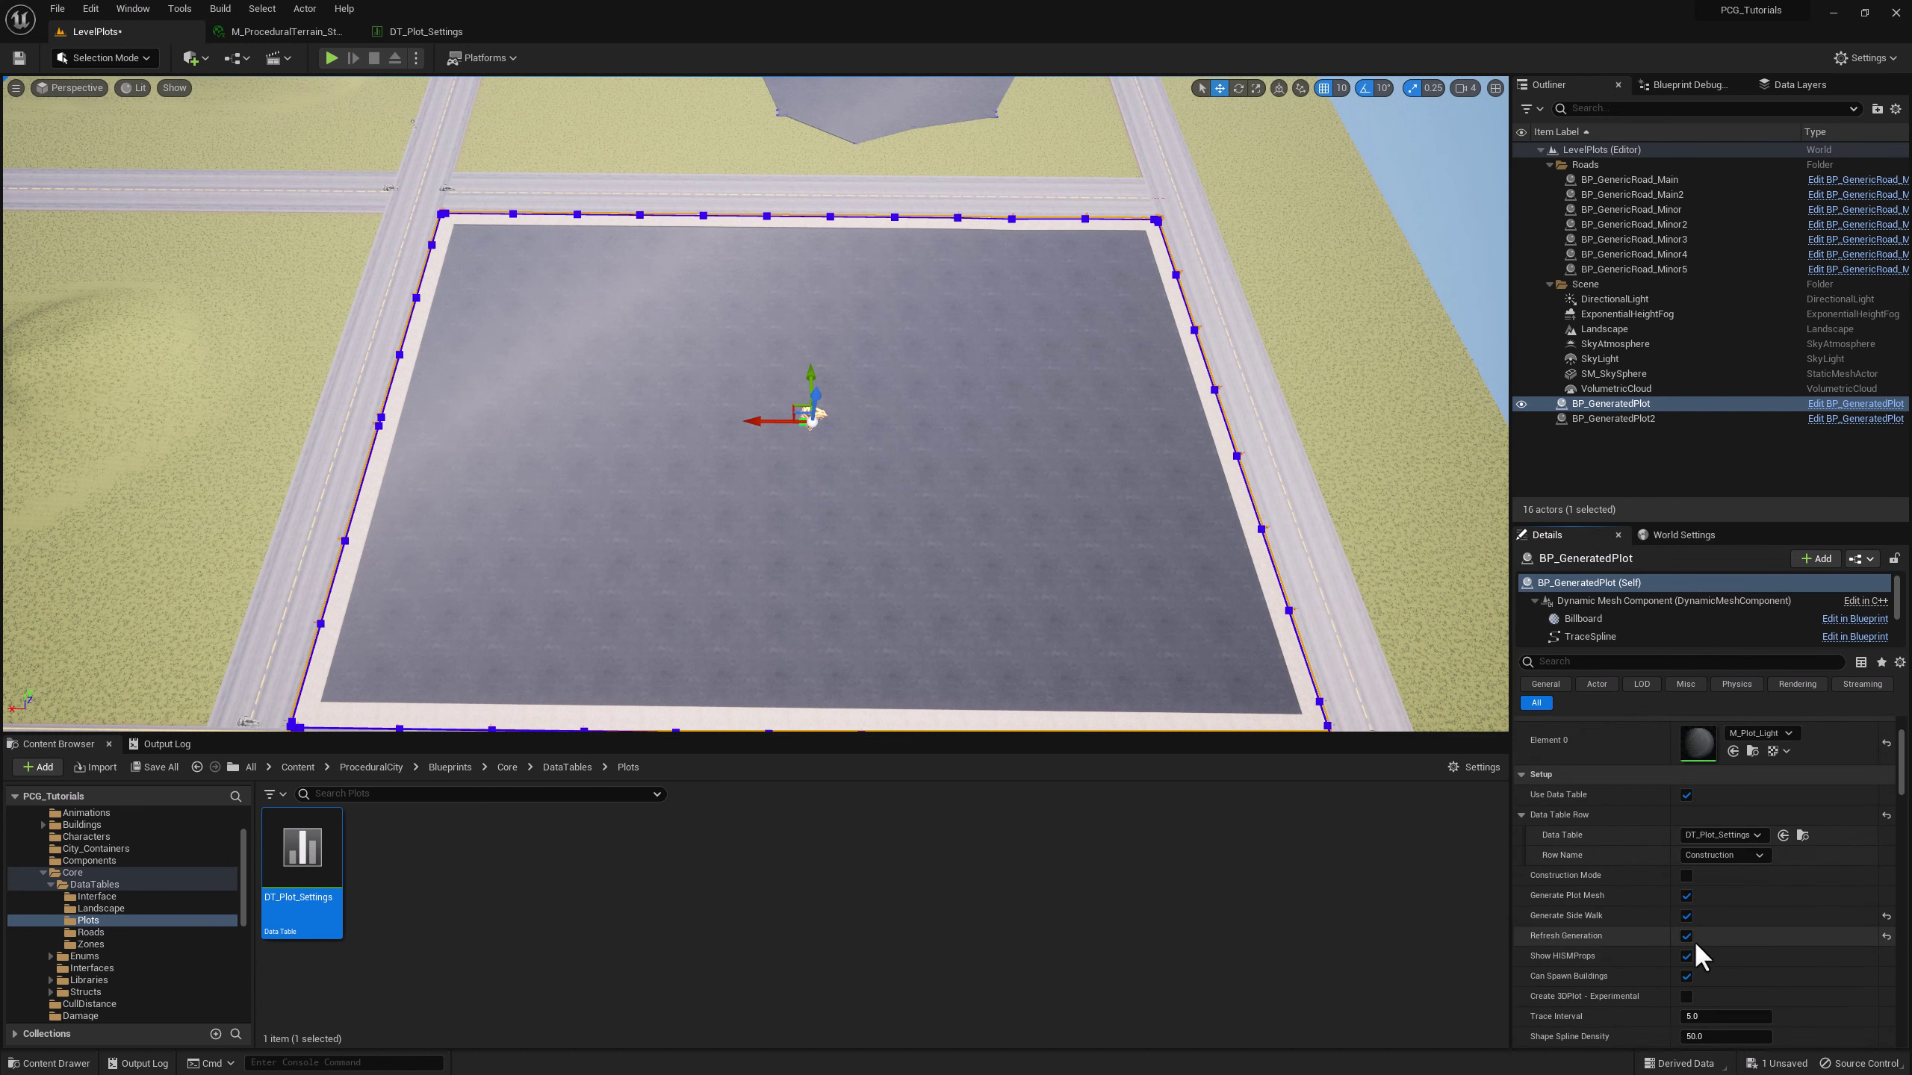
left_click(1722, 856)
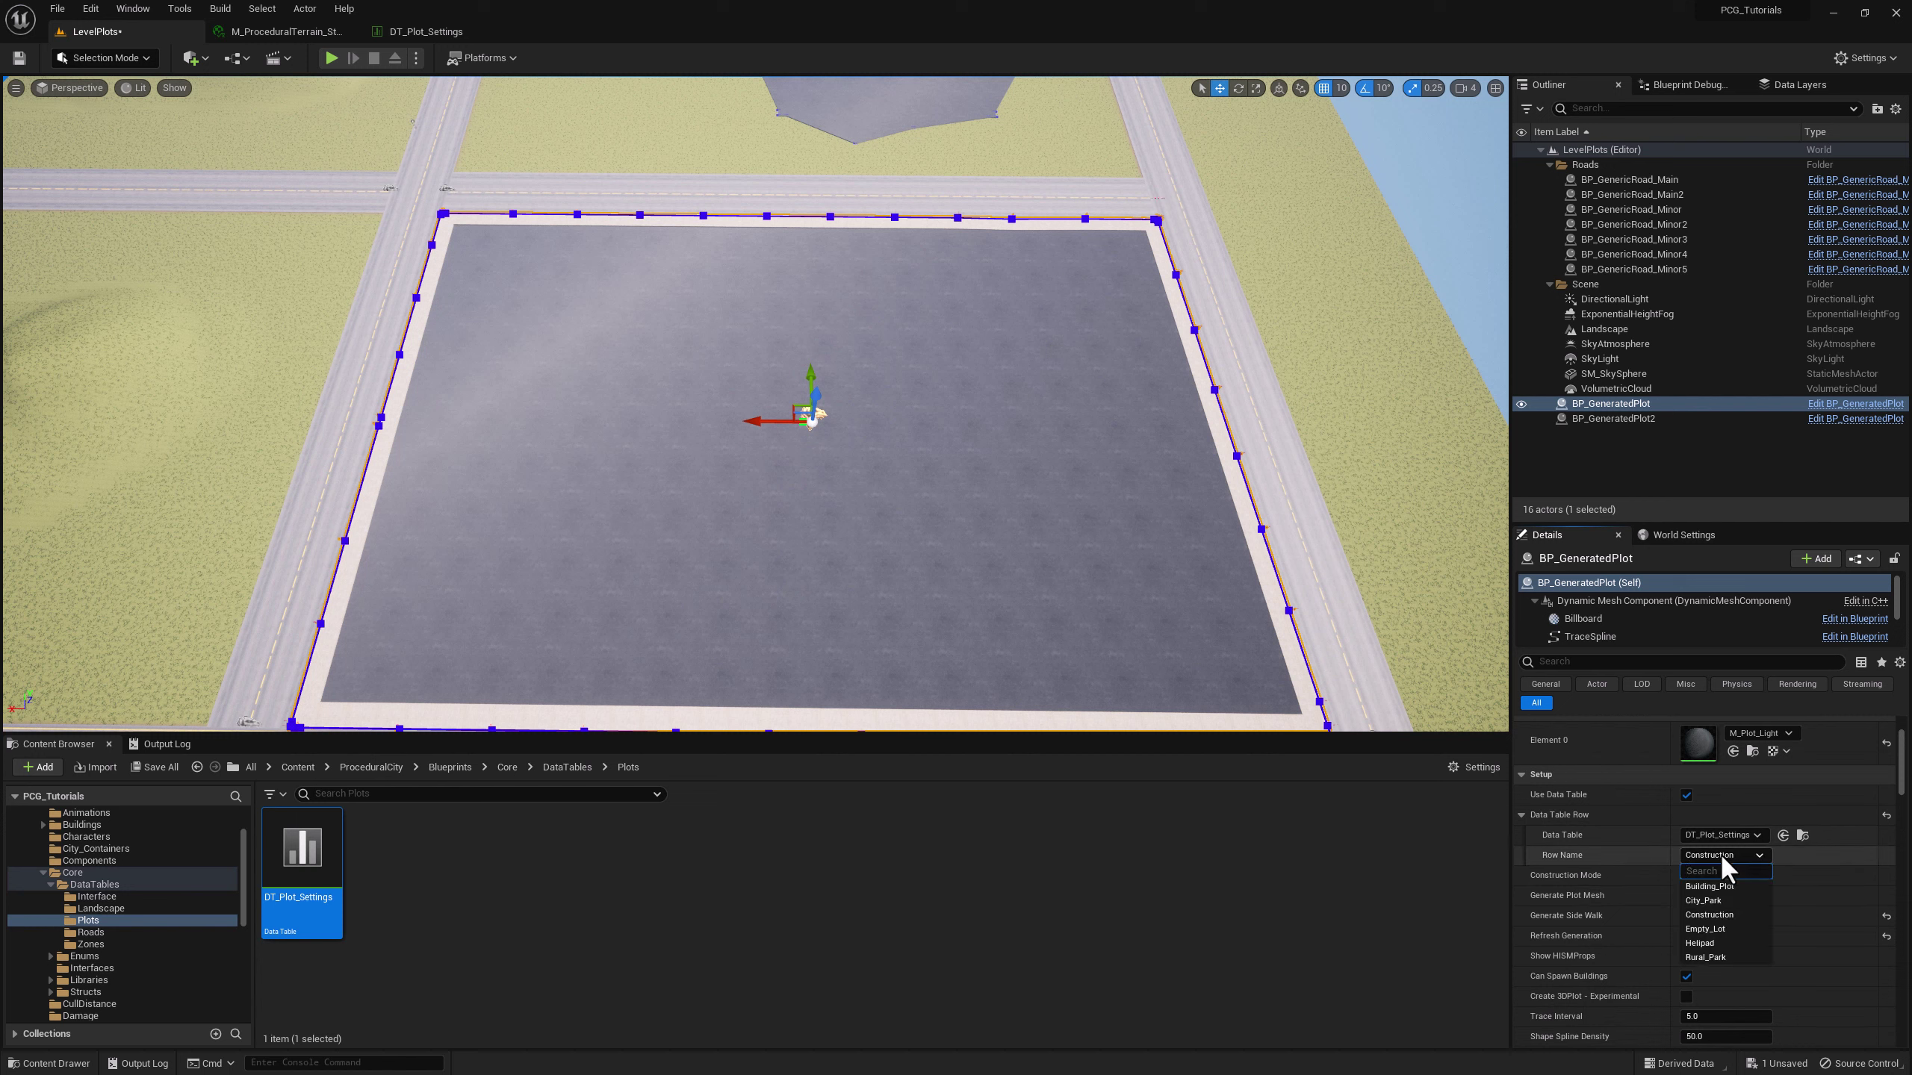
left_click(1702, 941)
scroll(1709, 889, "down", 10)
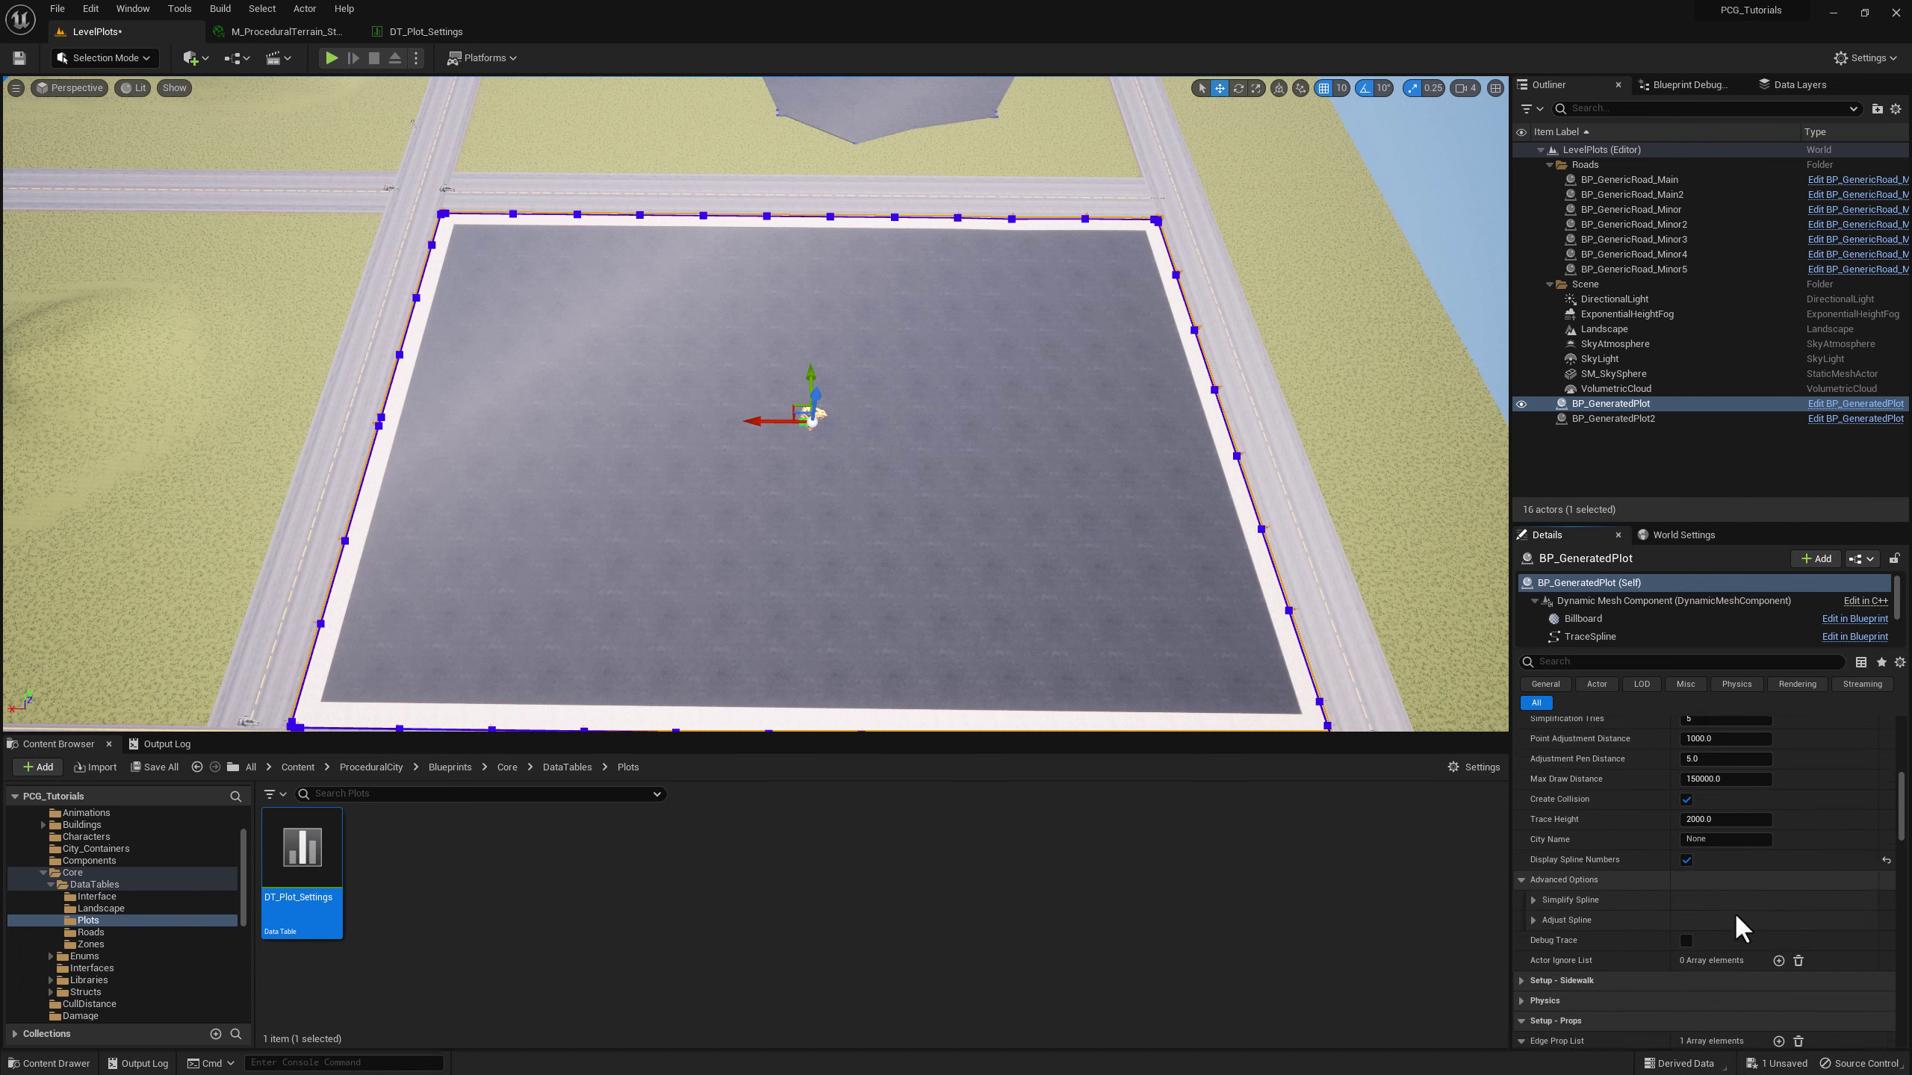
scroll(1746, 911, "down", 8)
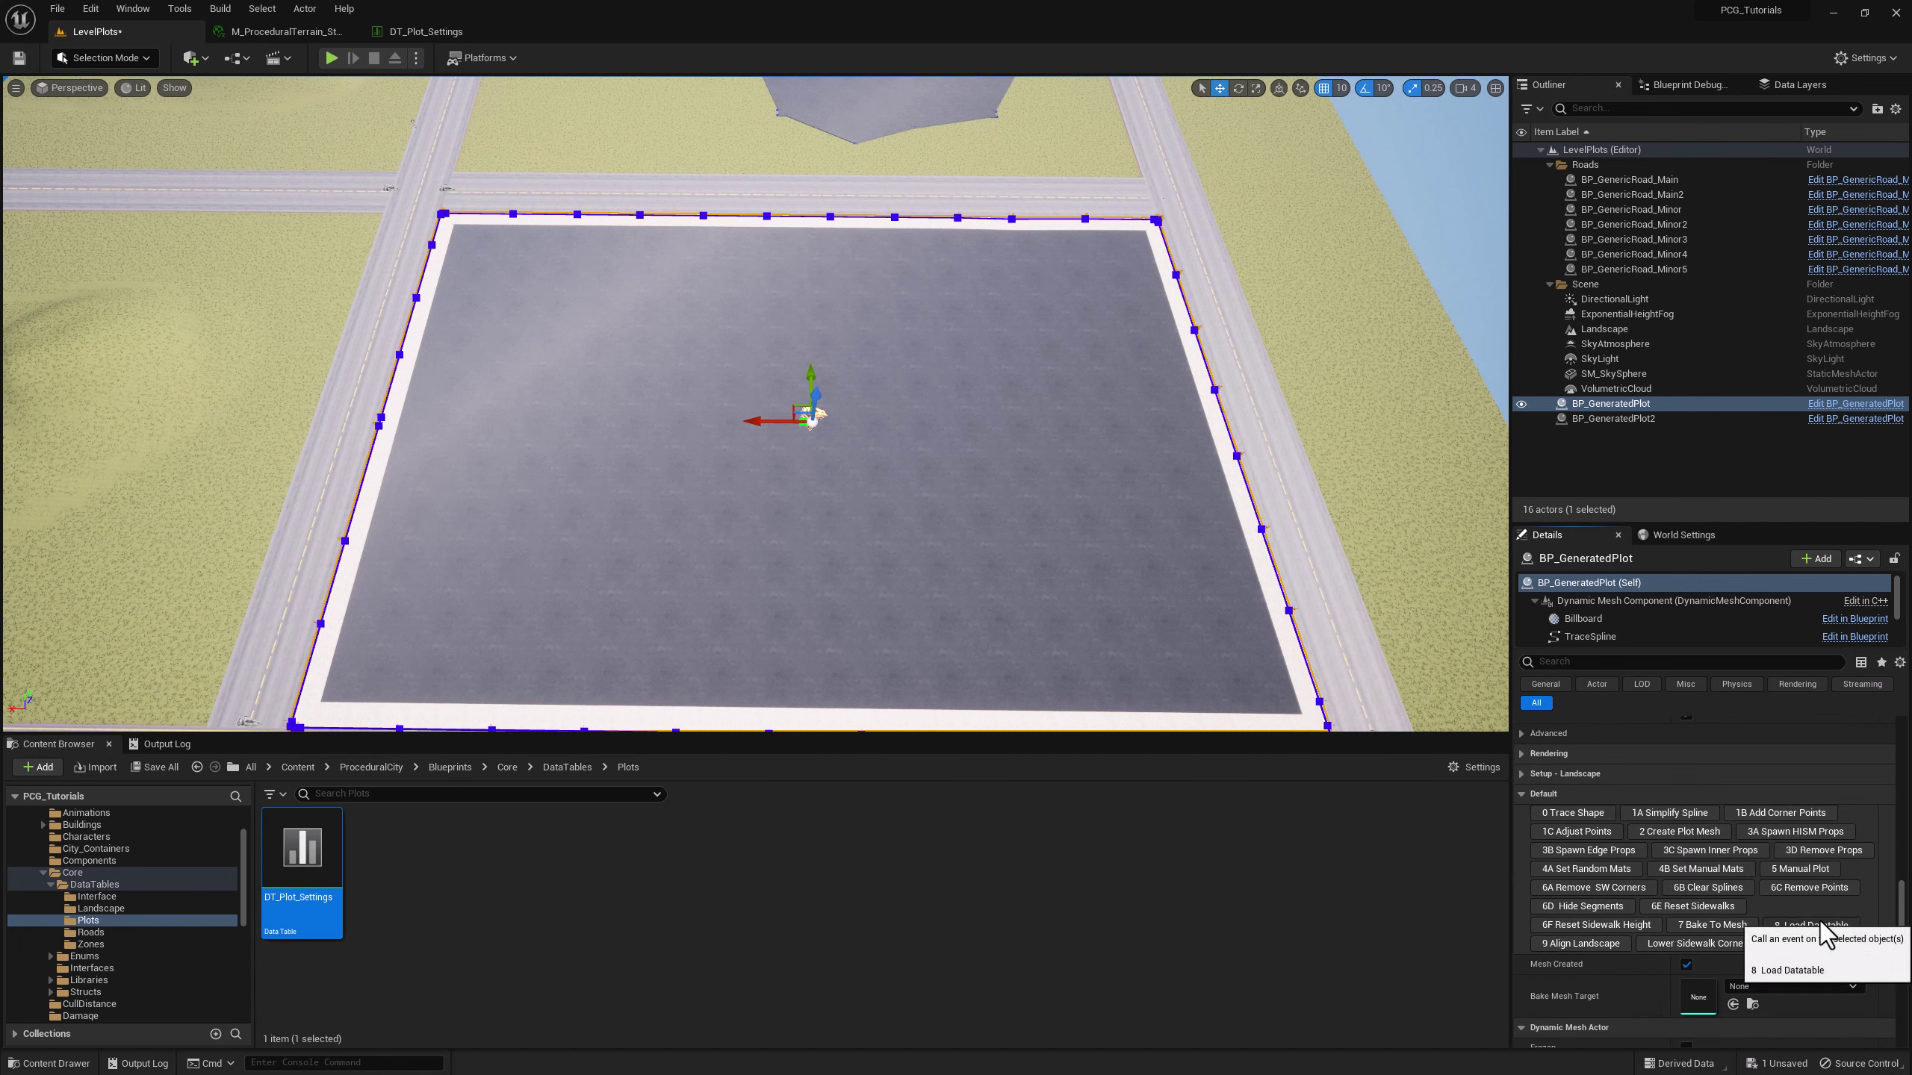
scroll(1731, 893, "down", 3)
scroll(1661, 892, "up", 3)
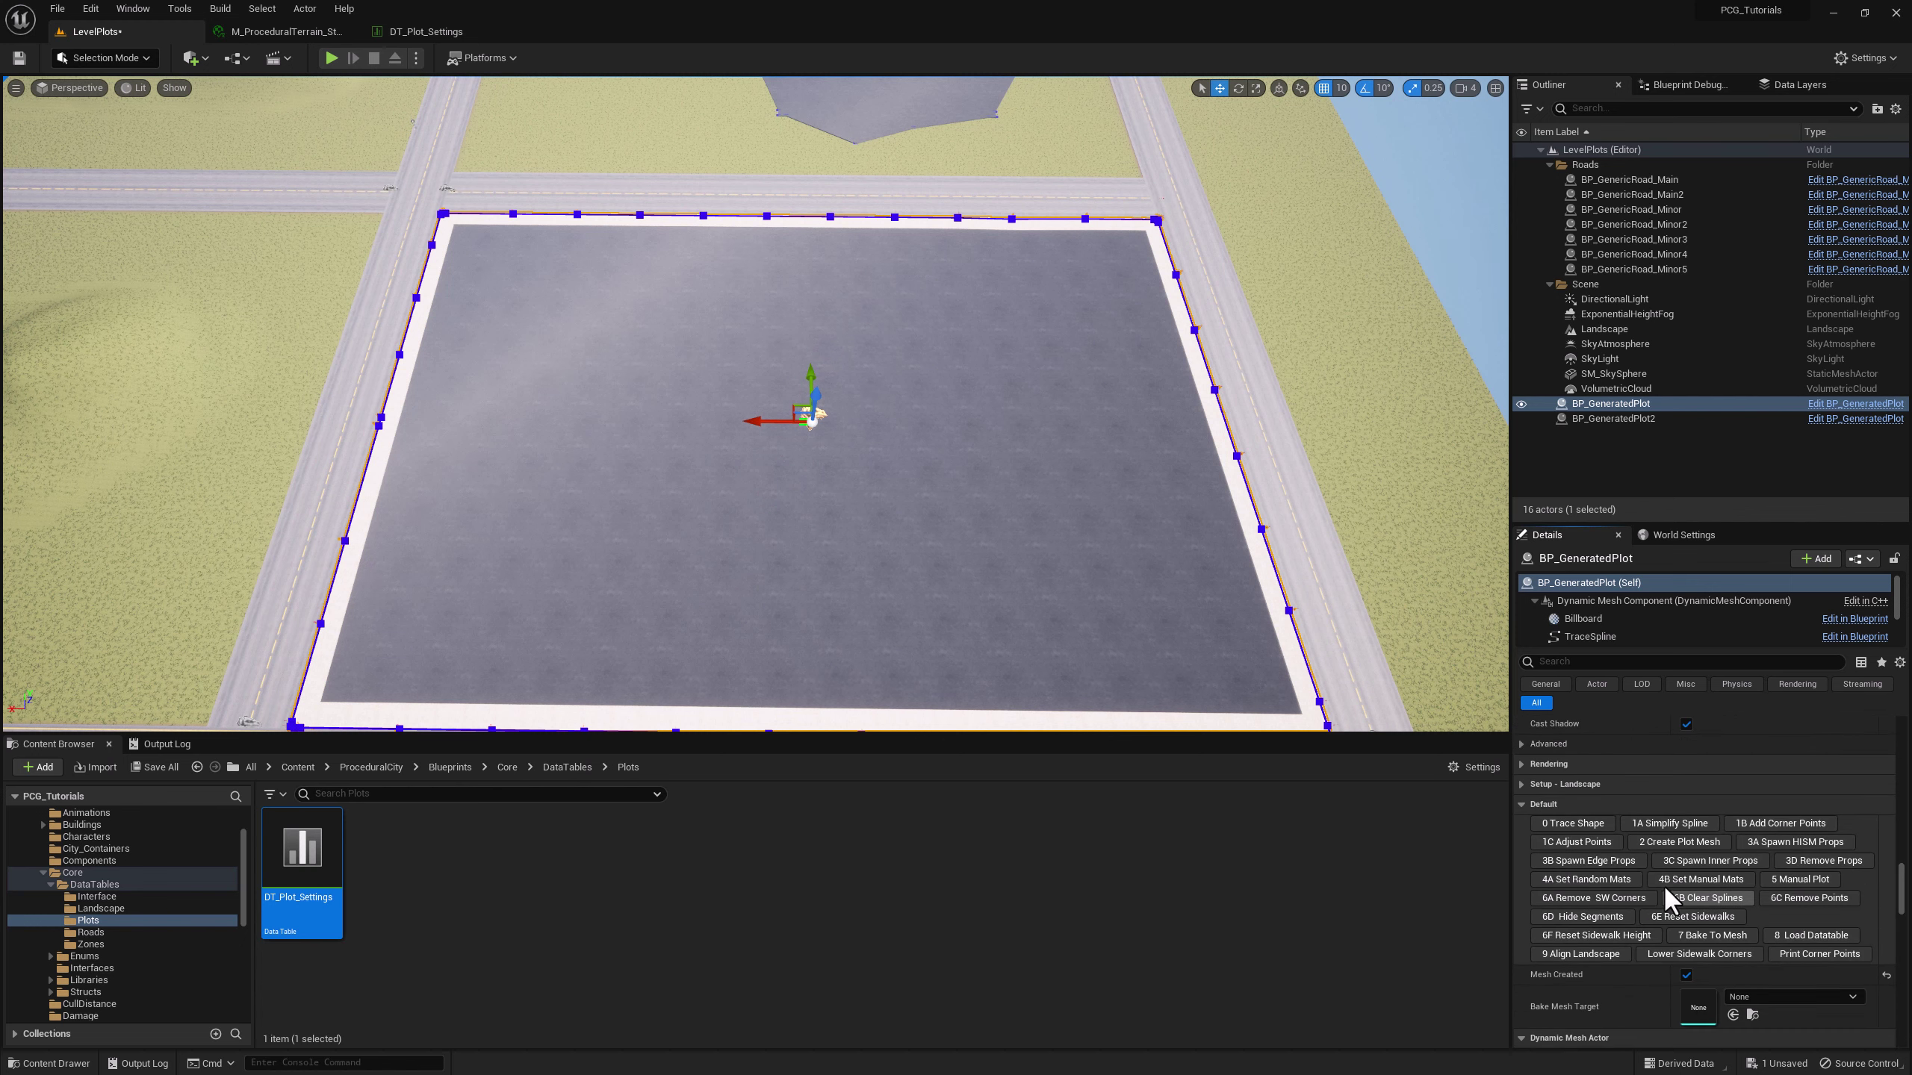
- Spawn the Helipad plot's edge props with 3B Spawn Edge Props and its inner props with 3C Spawn Inner Props
left_click(1598, 861)
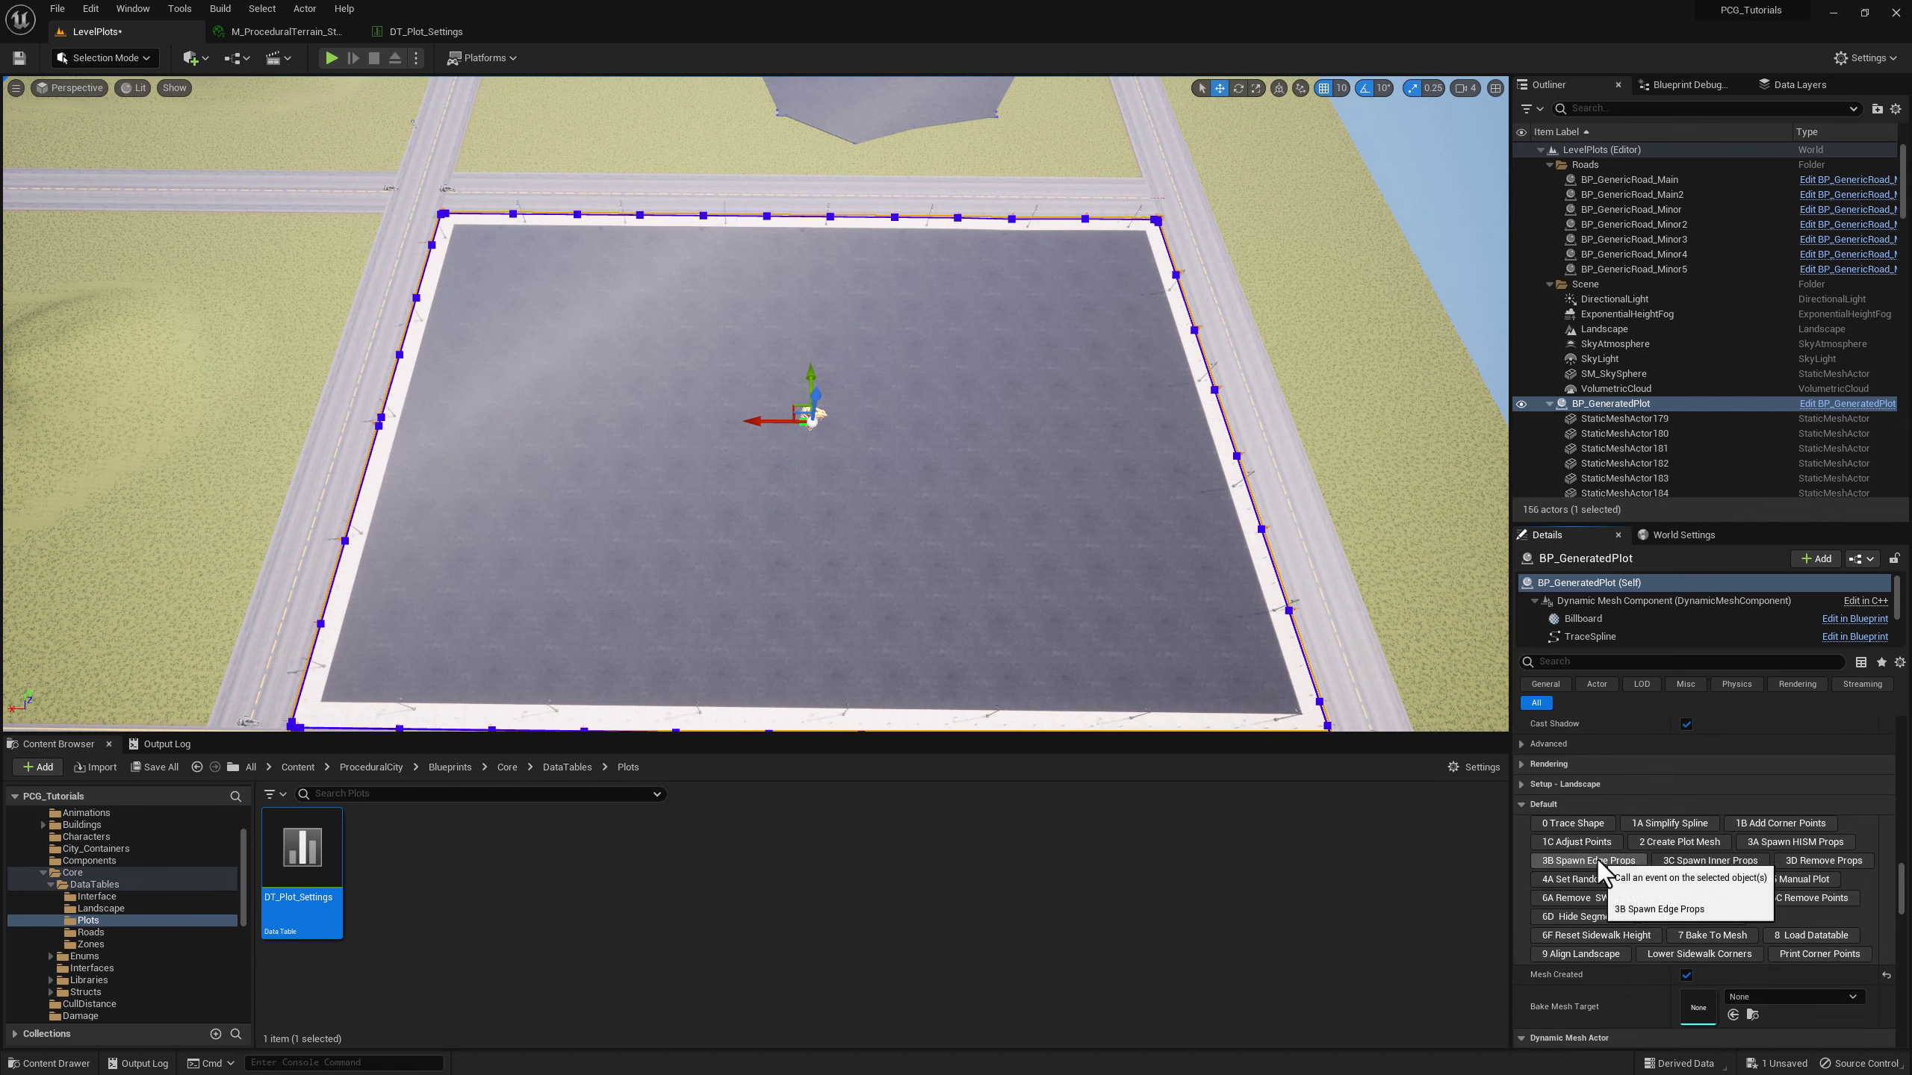
right_click_drag(1165, 535, 1038, 460)
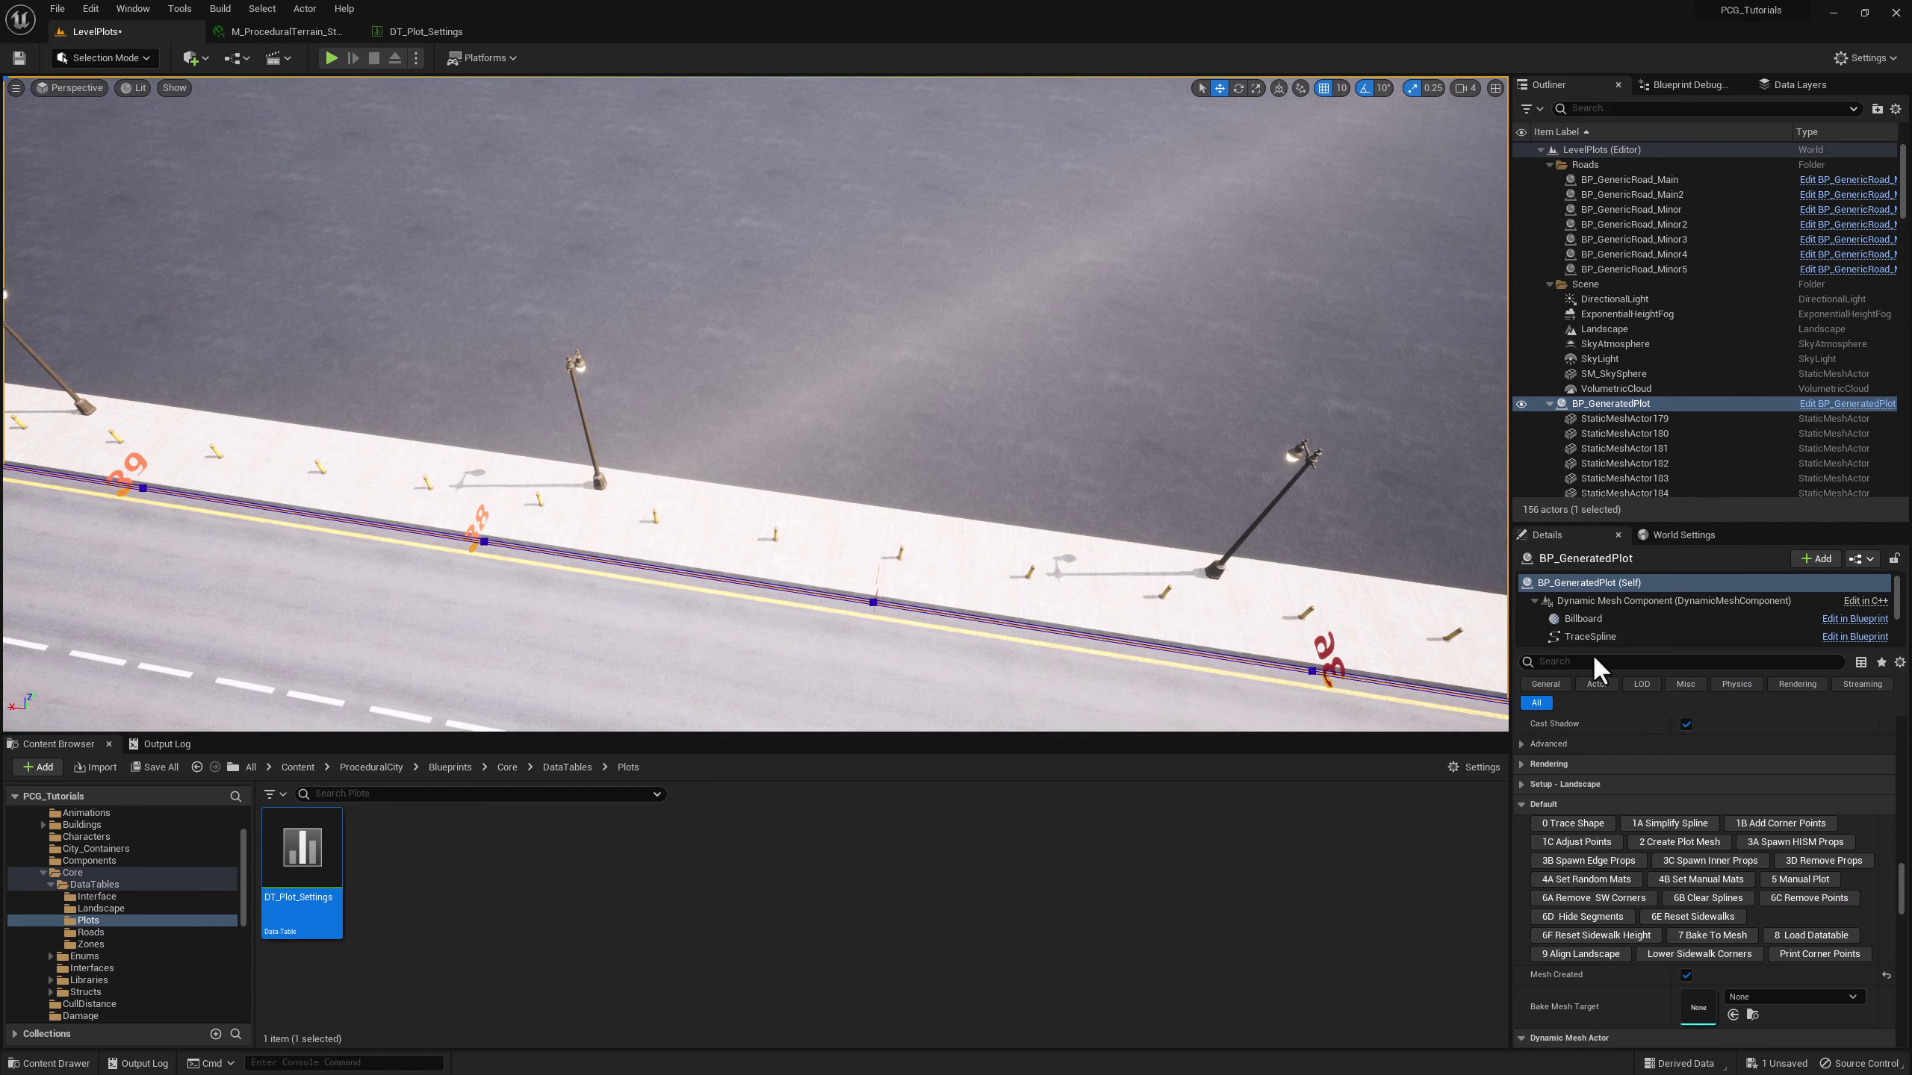
left_click(1695, 861)
- Examine the spawned helipad and helicopter on the plot from close up and from above
right_click_drag(1115, 374, 836, 263)
key("Escape")
key("w")
right_click_drag(630, 461, 602, 469)
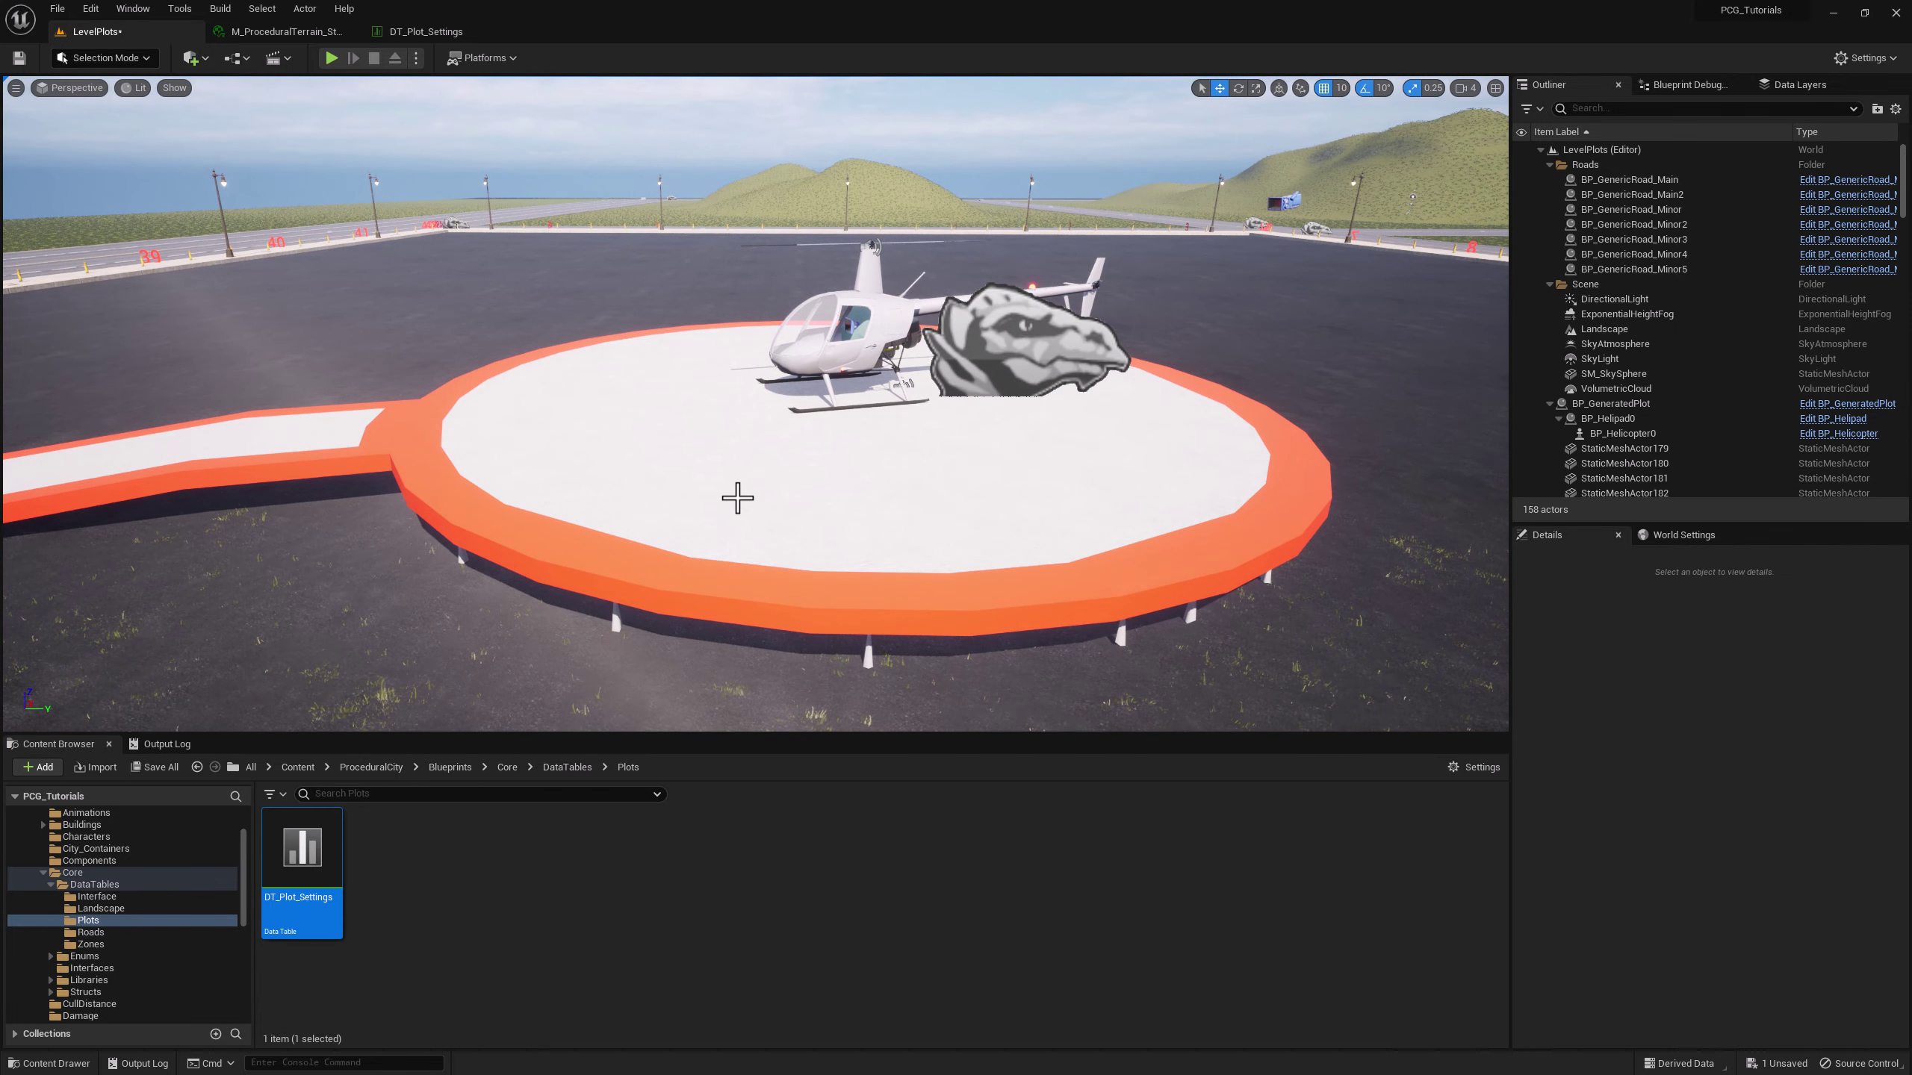
scroll(931, 410, "down", 5)
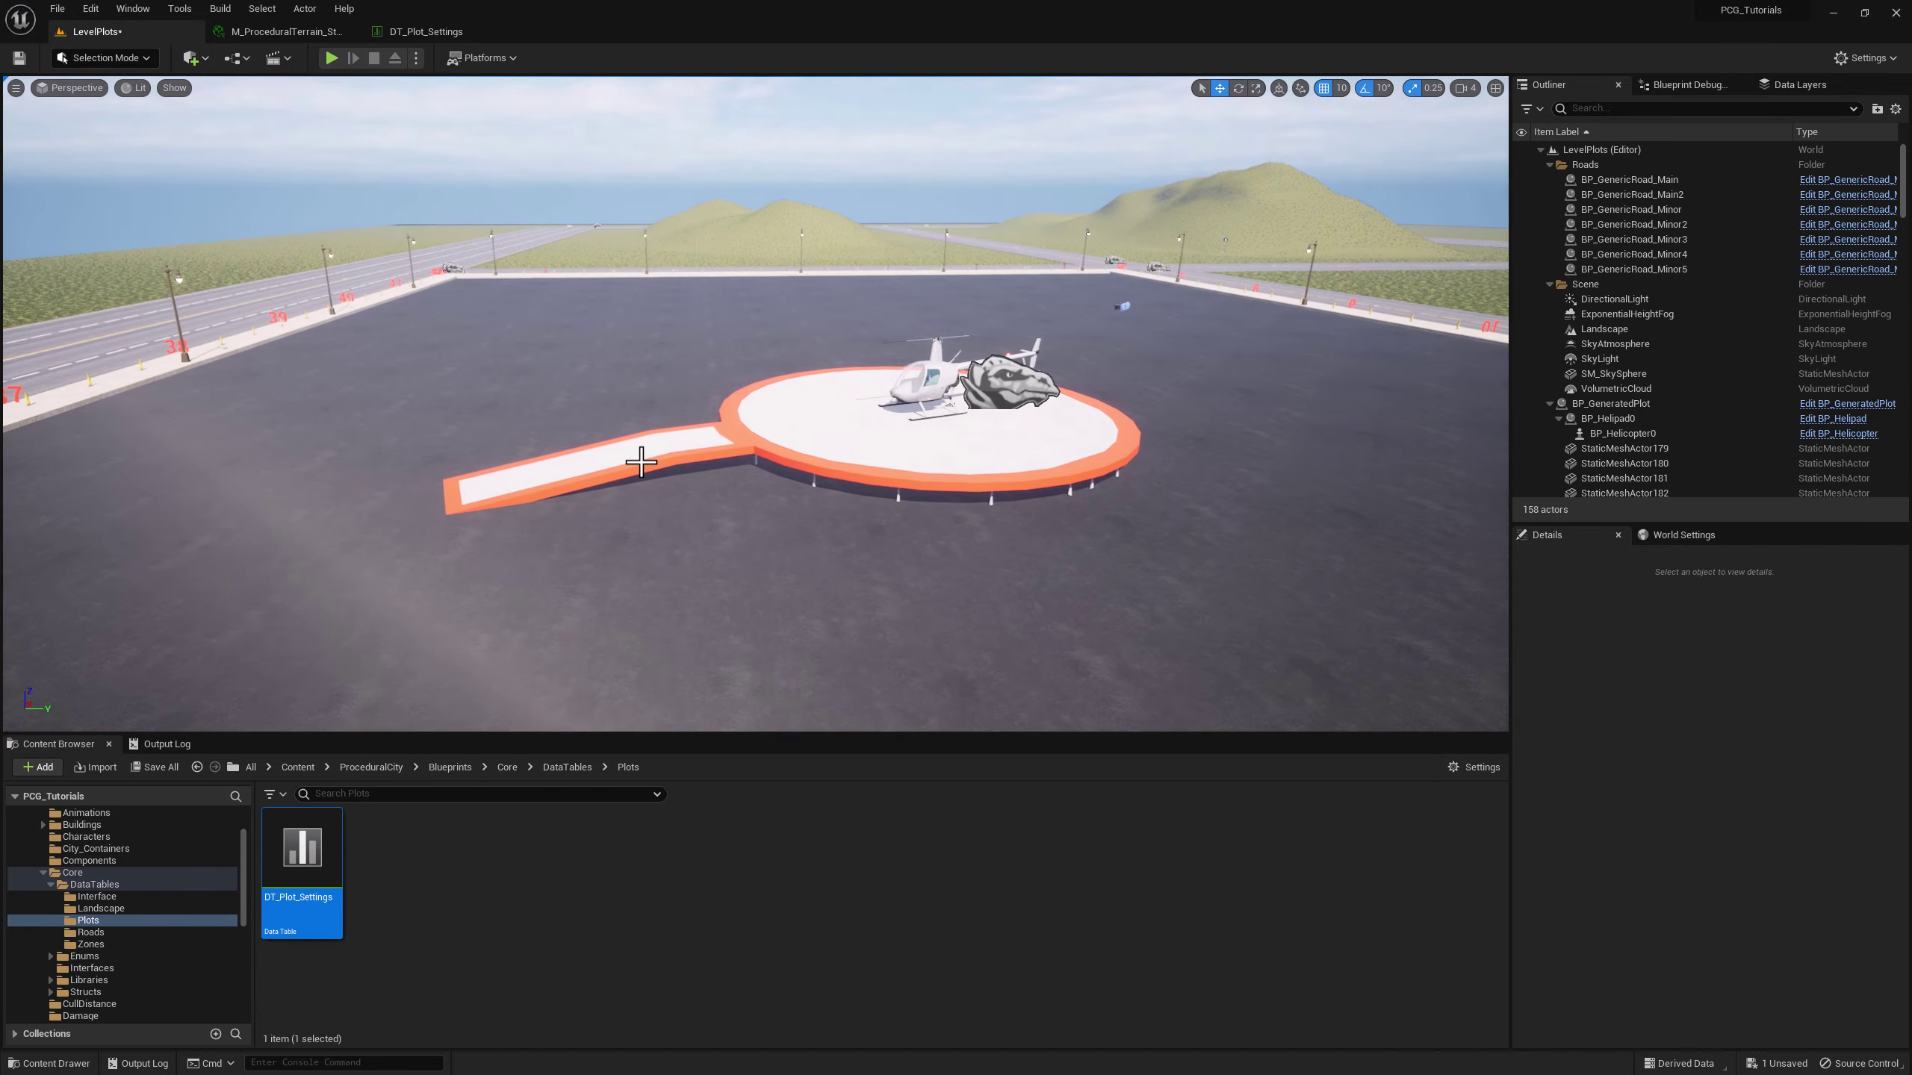
right_click_drag(941, 491, 1192, 631)
key("s")
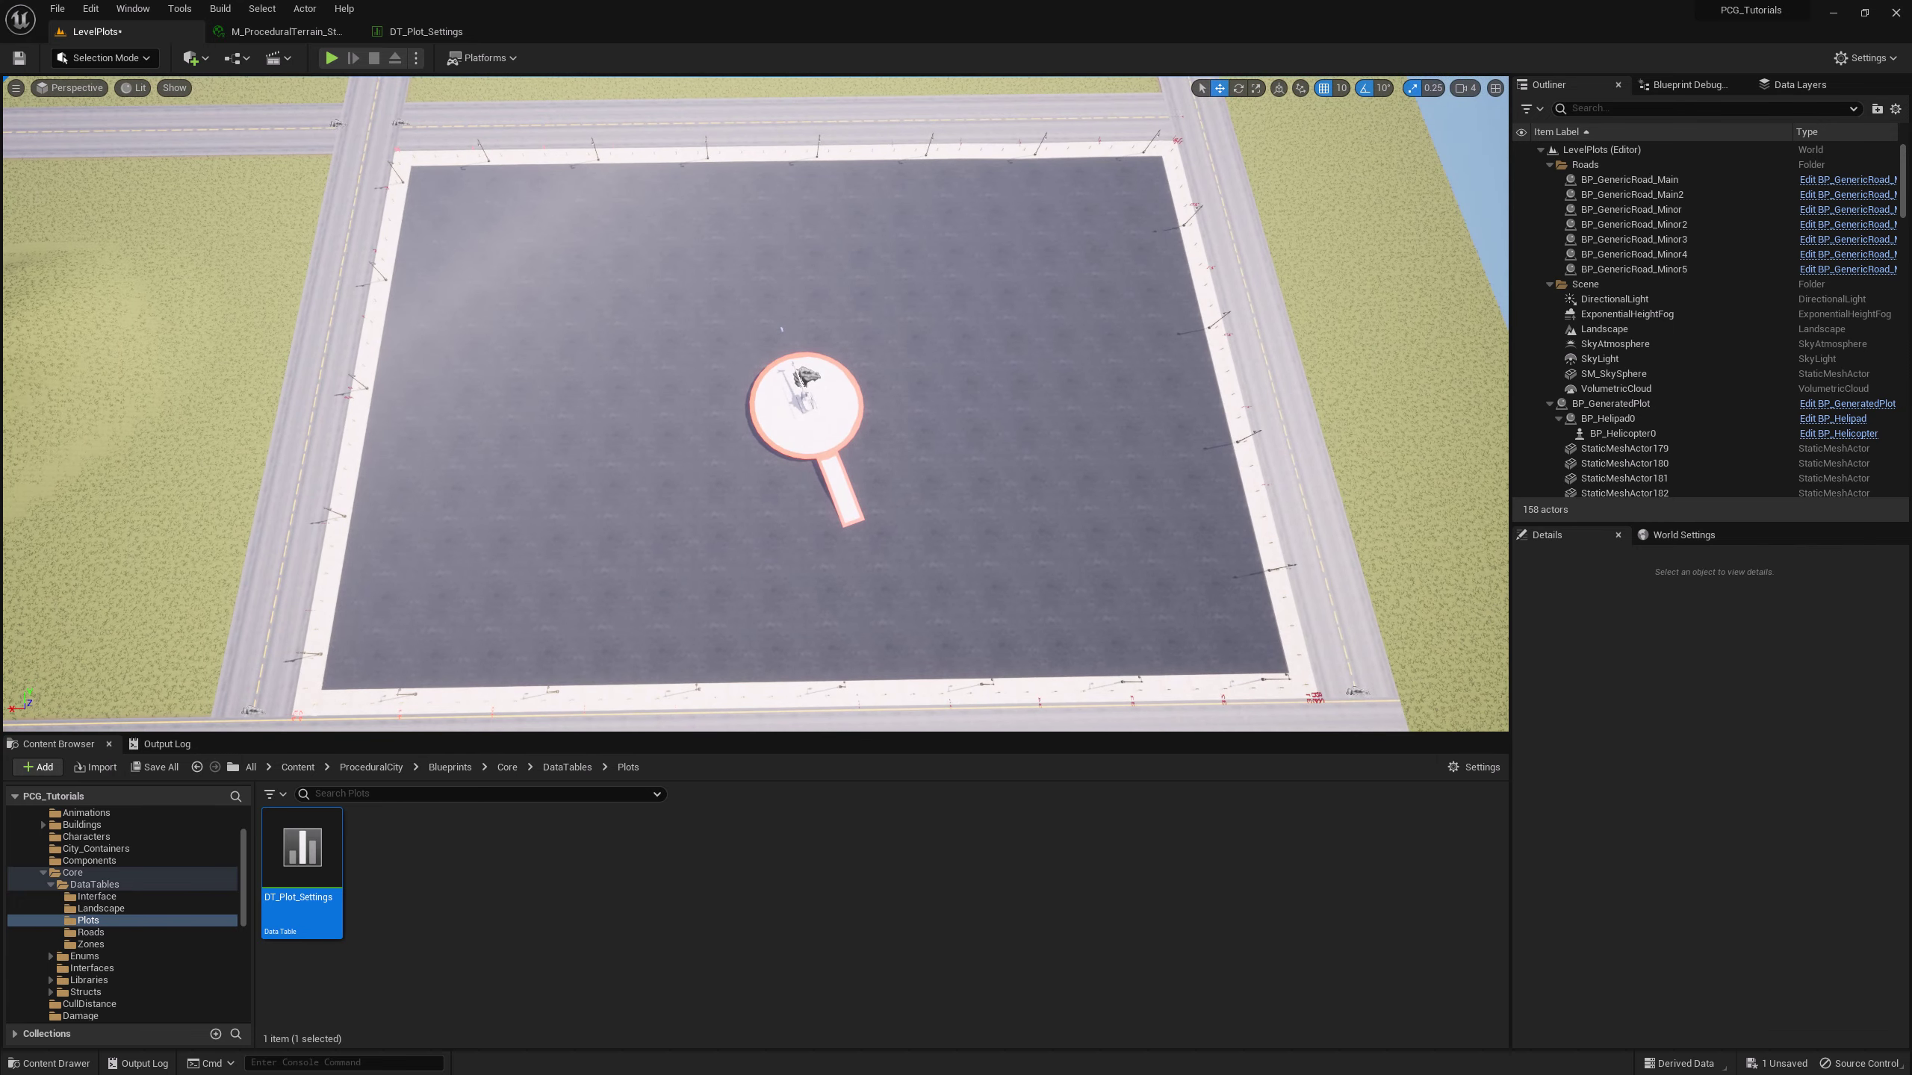
- Remove the helipad and edge props from the plot with 3D Remove Props and deselect the plot
left_click(684, 287)
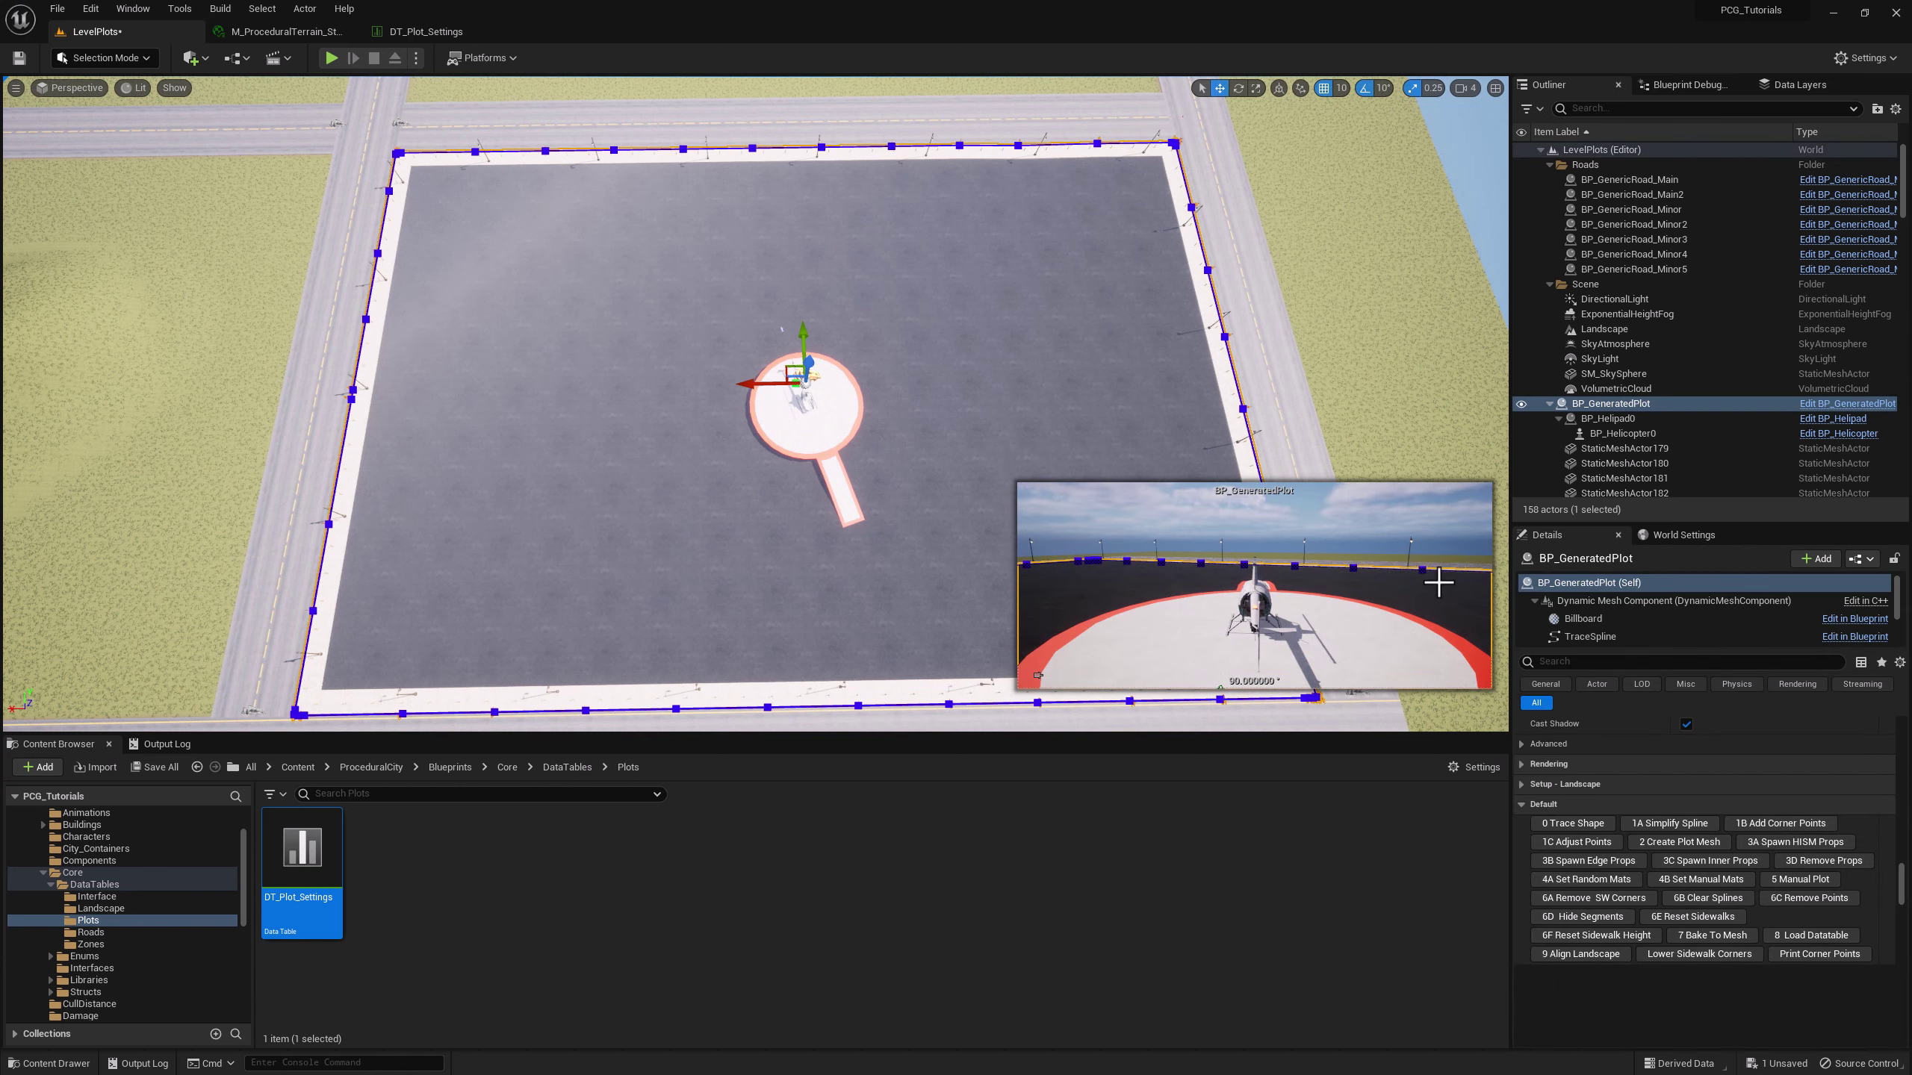
left_click(1831, 863)
mouse_move(1181, 192)
right_mouse_down()
mouse_move(1181, 172)
mouse_move(1181, 191)
right_mouse_up()
key("Escape")
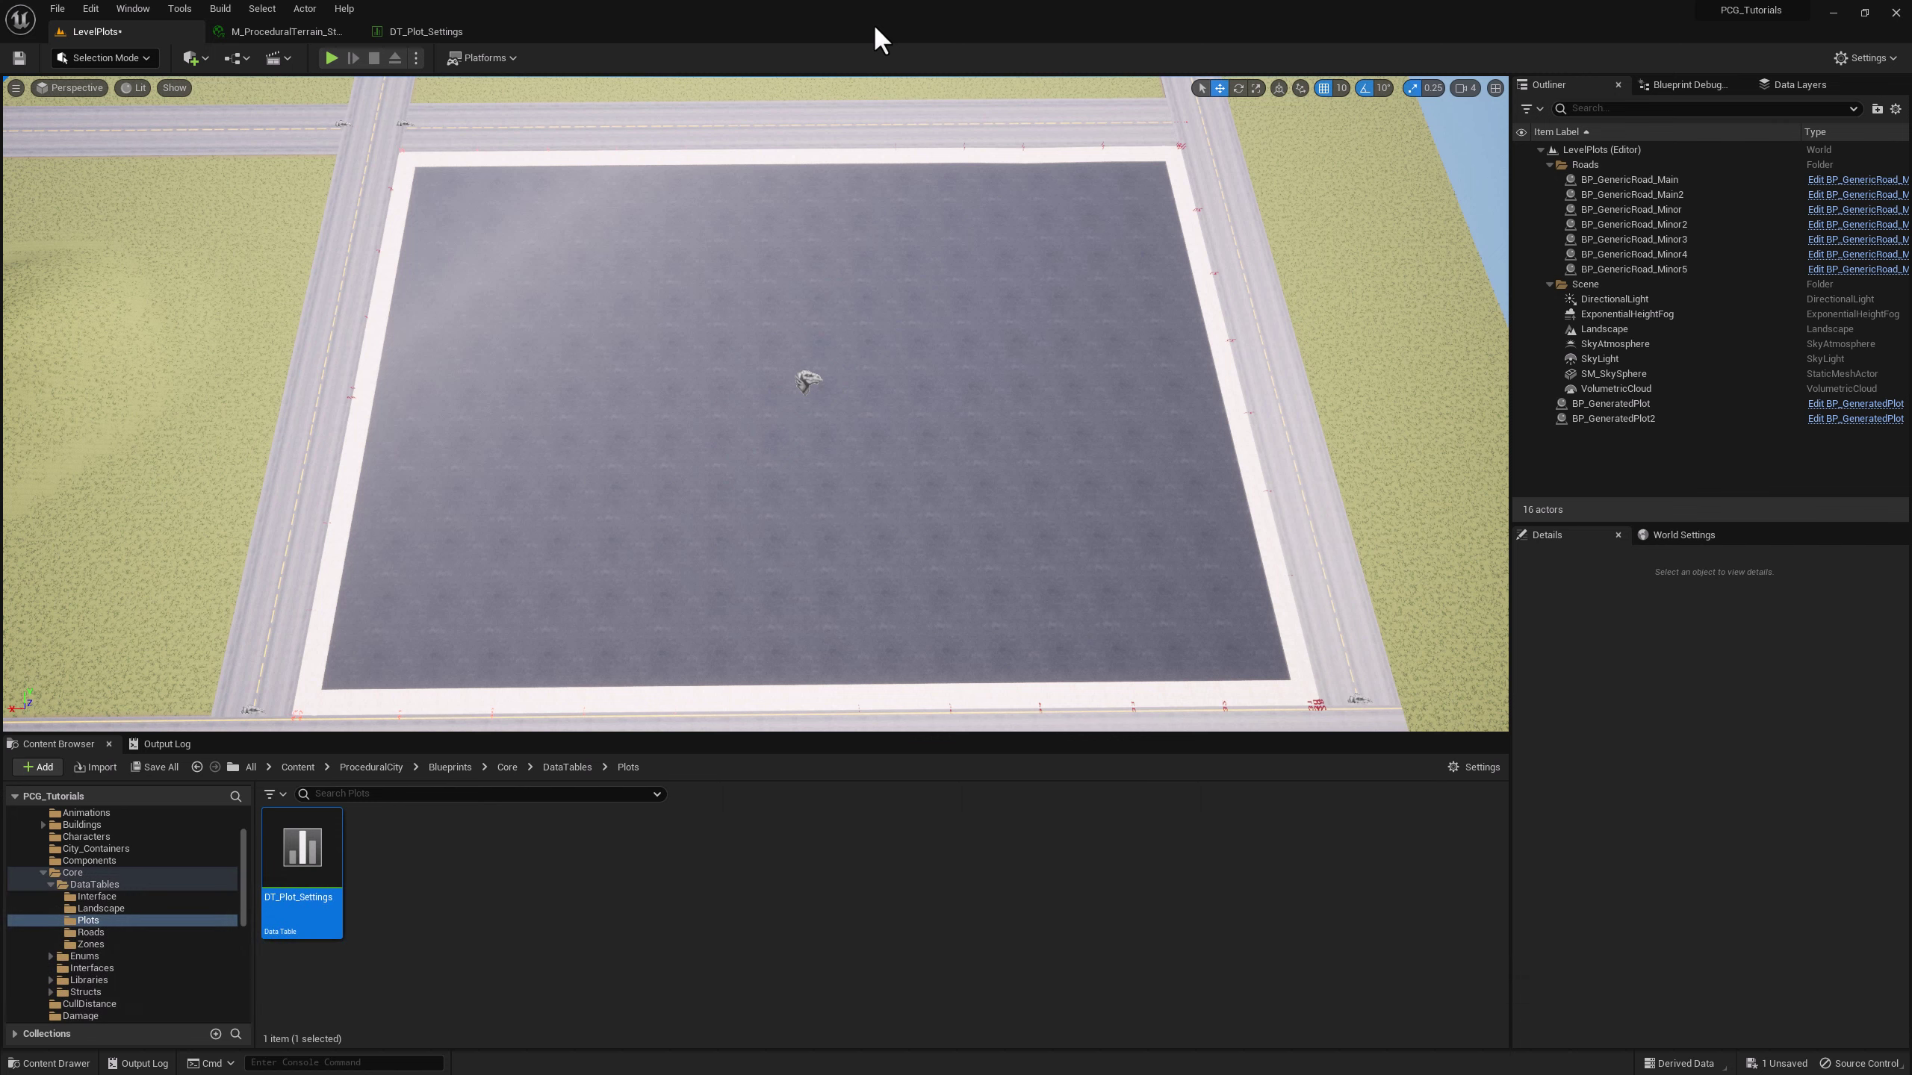
- Inspect the emptied plot's ground surface and grass up close
right_click_drag(955, 239, 903, 249)
key("w")
right_click_drag(903, 317, 903, 317)
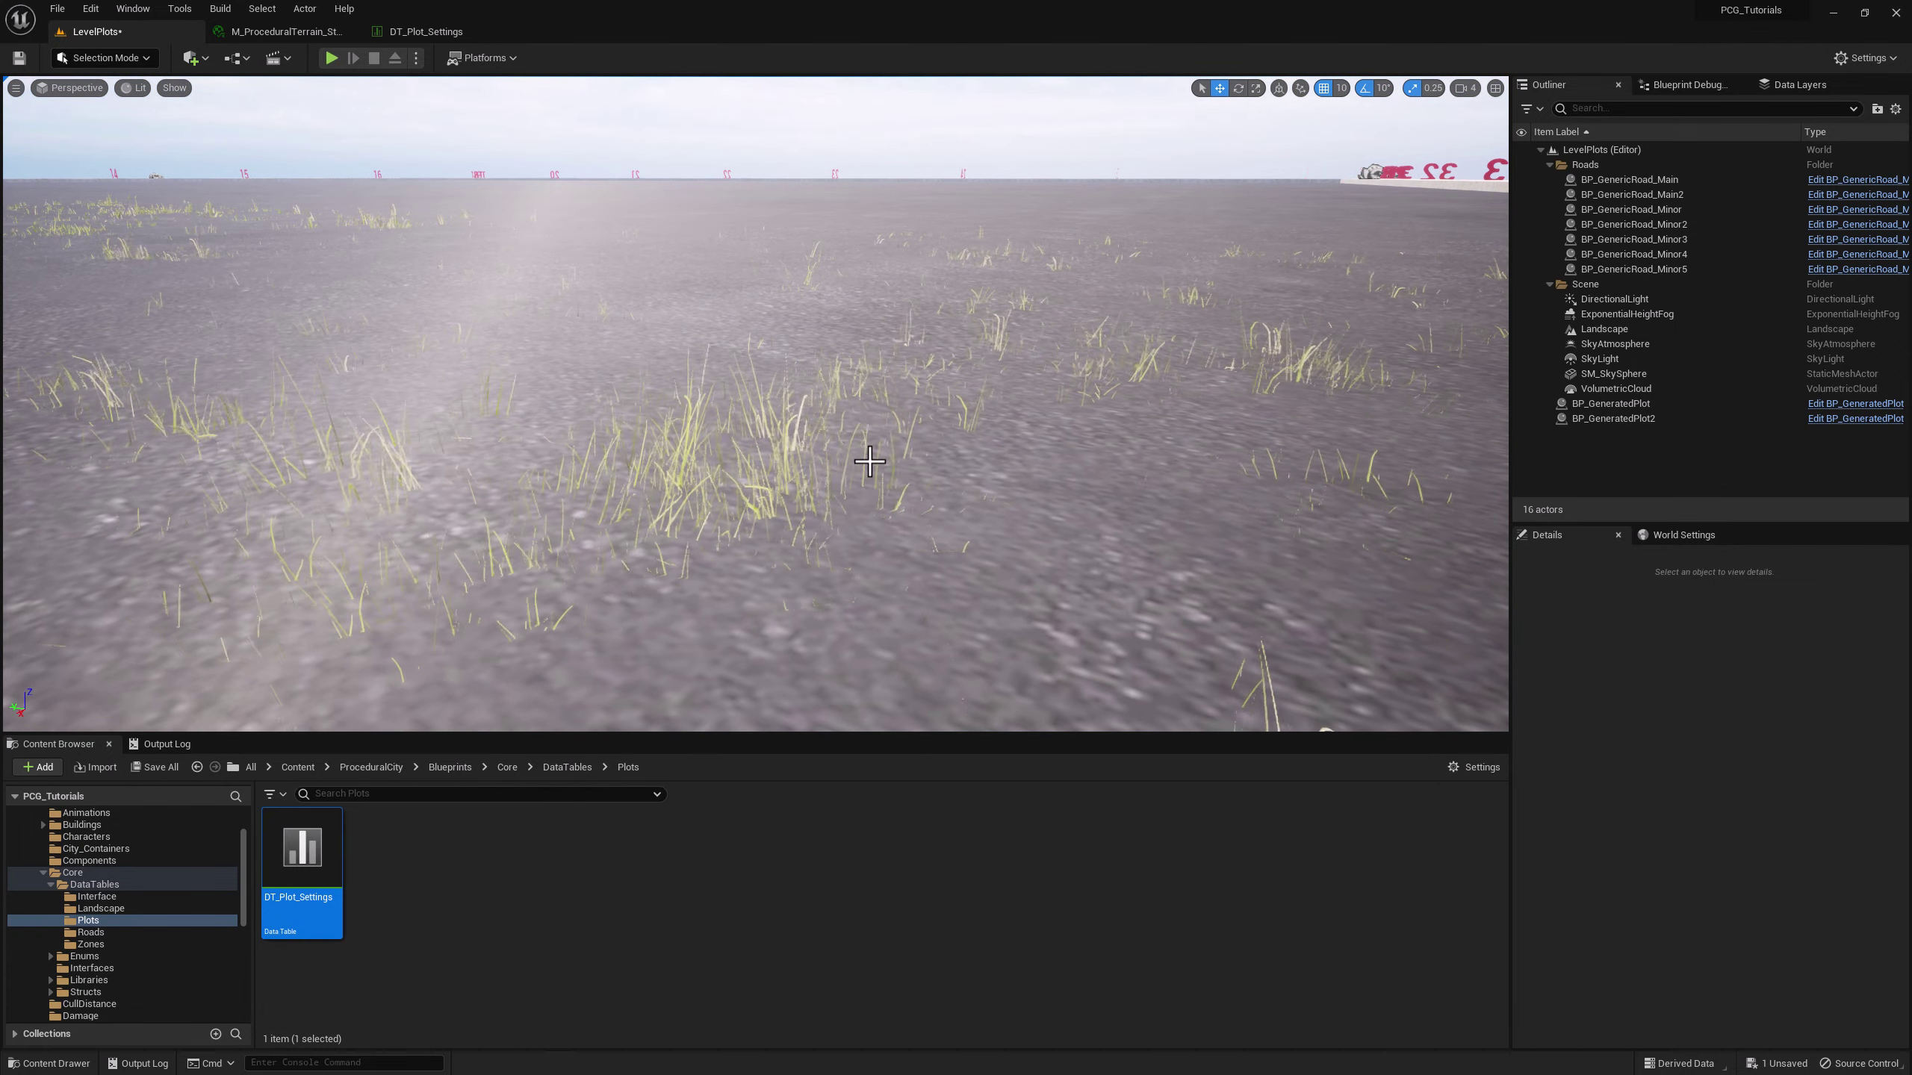
mouse_move(820, 402)
right_mouse_down()
mouse_move(1174, 402)
mouse_move(1144, 403)
mouse_move(1166, 422)
mouse_move(819, 403)
right_mouse_up()
key("e")
right_click_drag(933, 488, 934, 488)
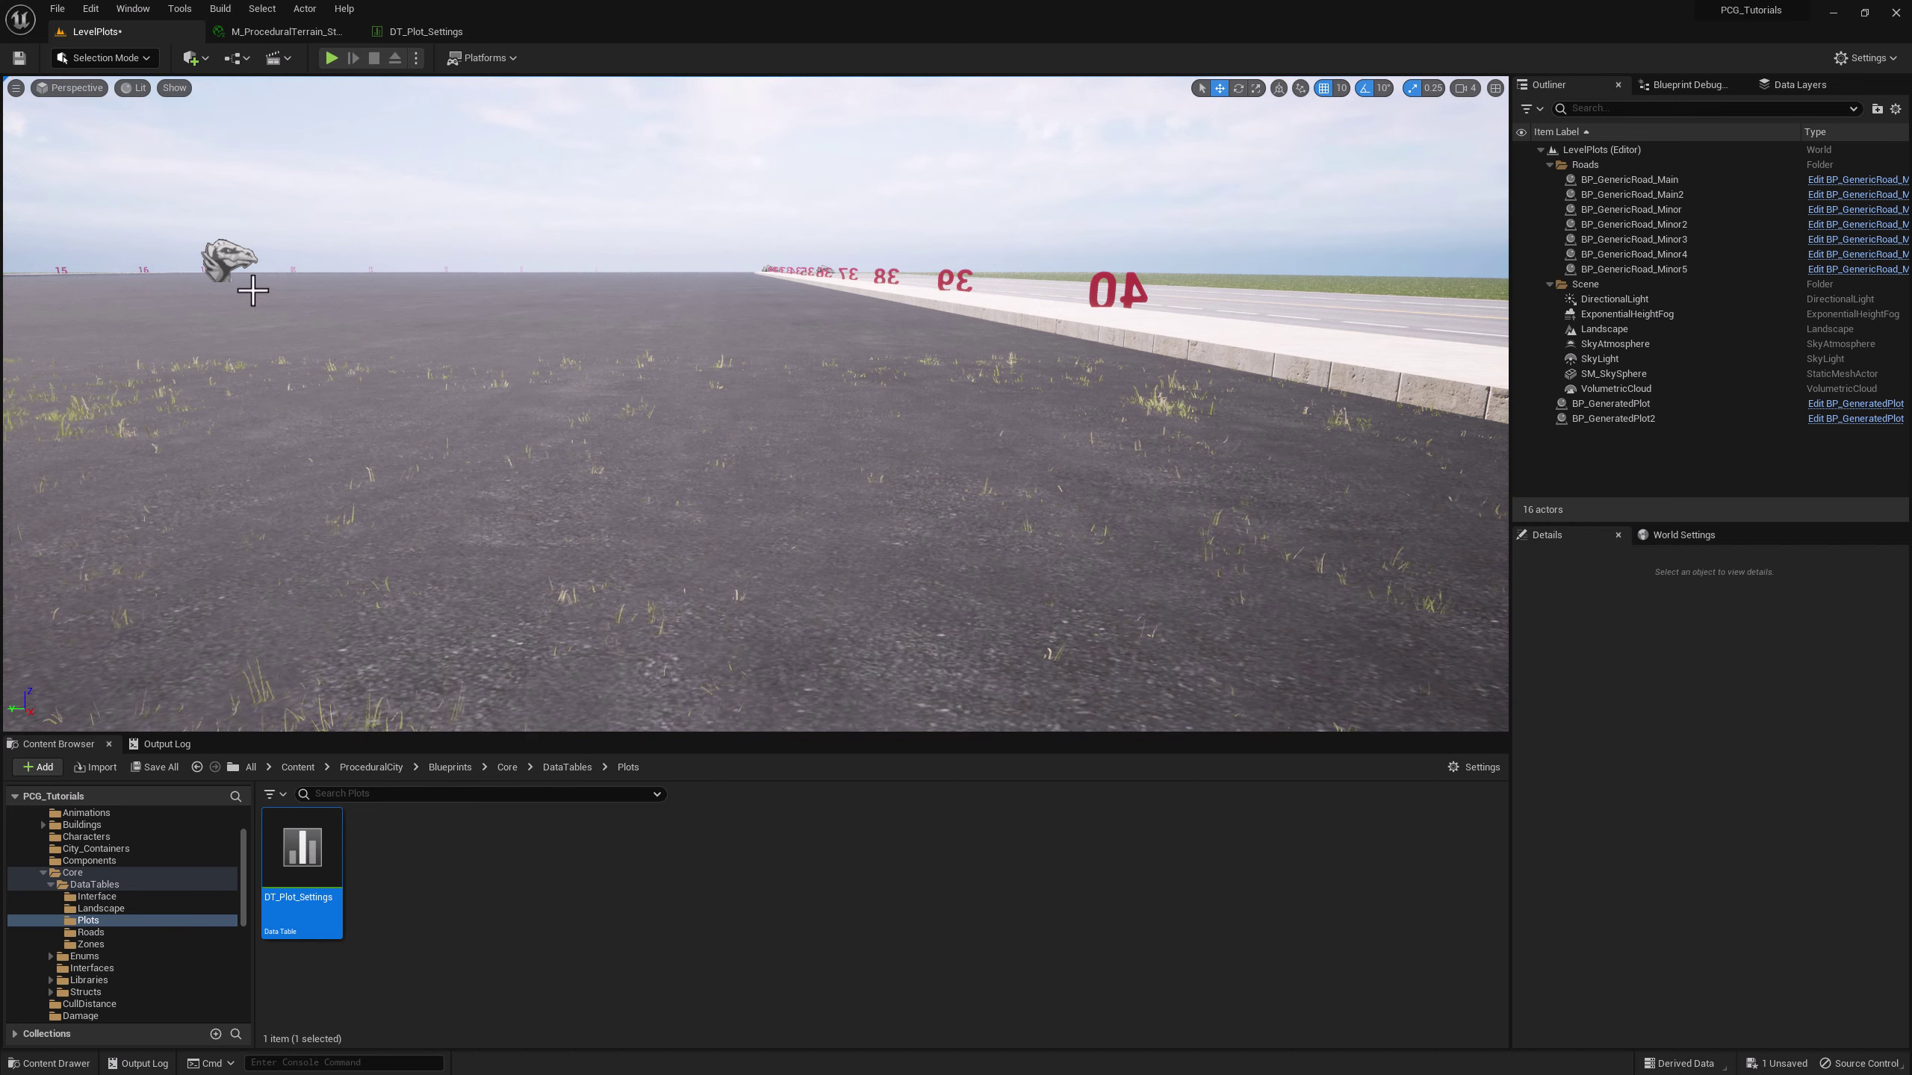
right_click_drag(1009, 364, 1009, 364)
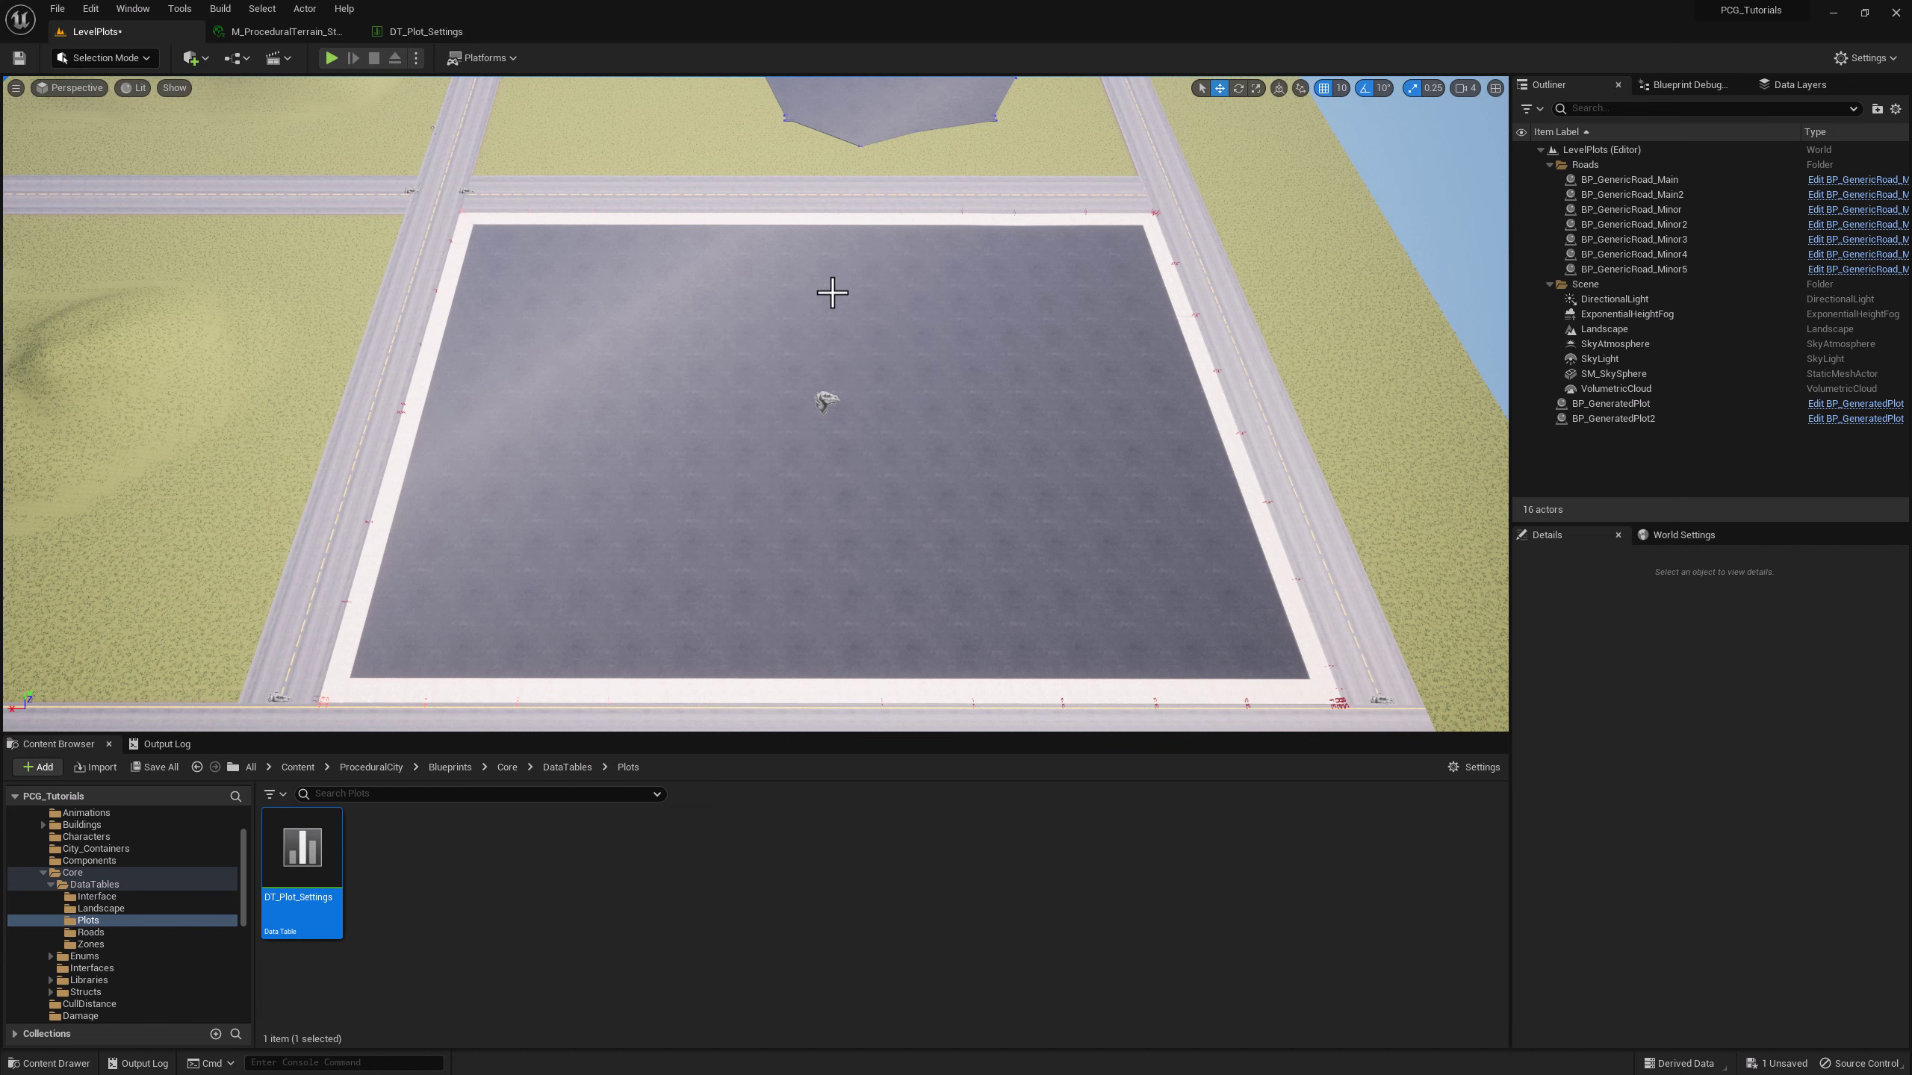
- Browse from the existing plot to its BP_GeneratedPlot blueprint asset in the ProceduralCity Plots folder
right_click_drag(833, 293, 775, 189)
right_click_drag(897, 276, 950, 404)
left_click(1282, 320)
right_click(1318, 323)
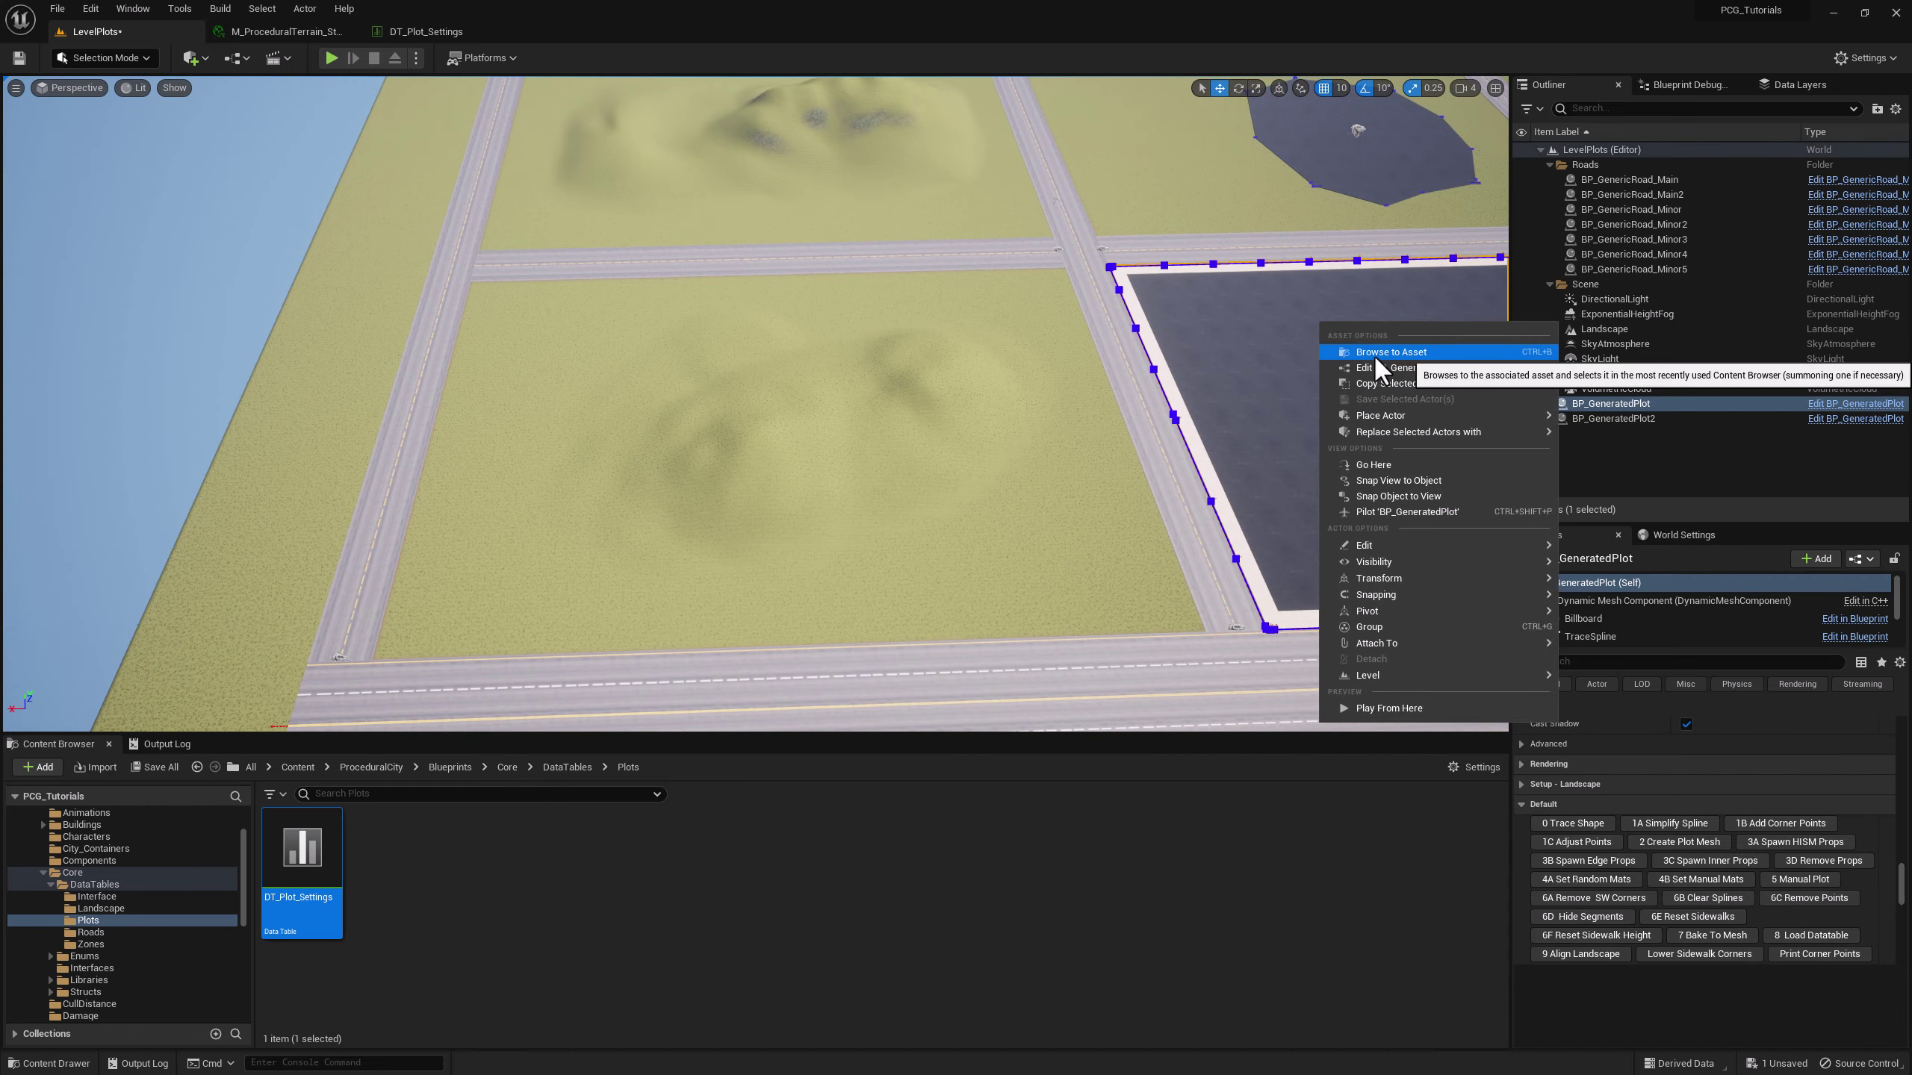
left_click(1374, 352)
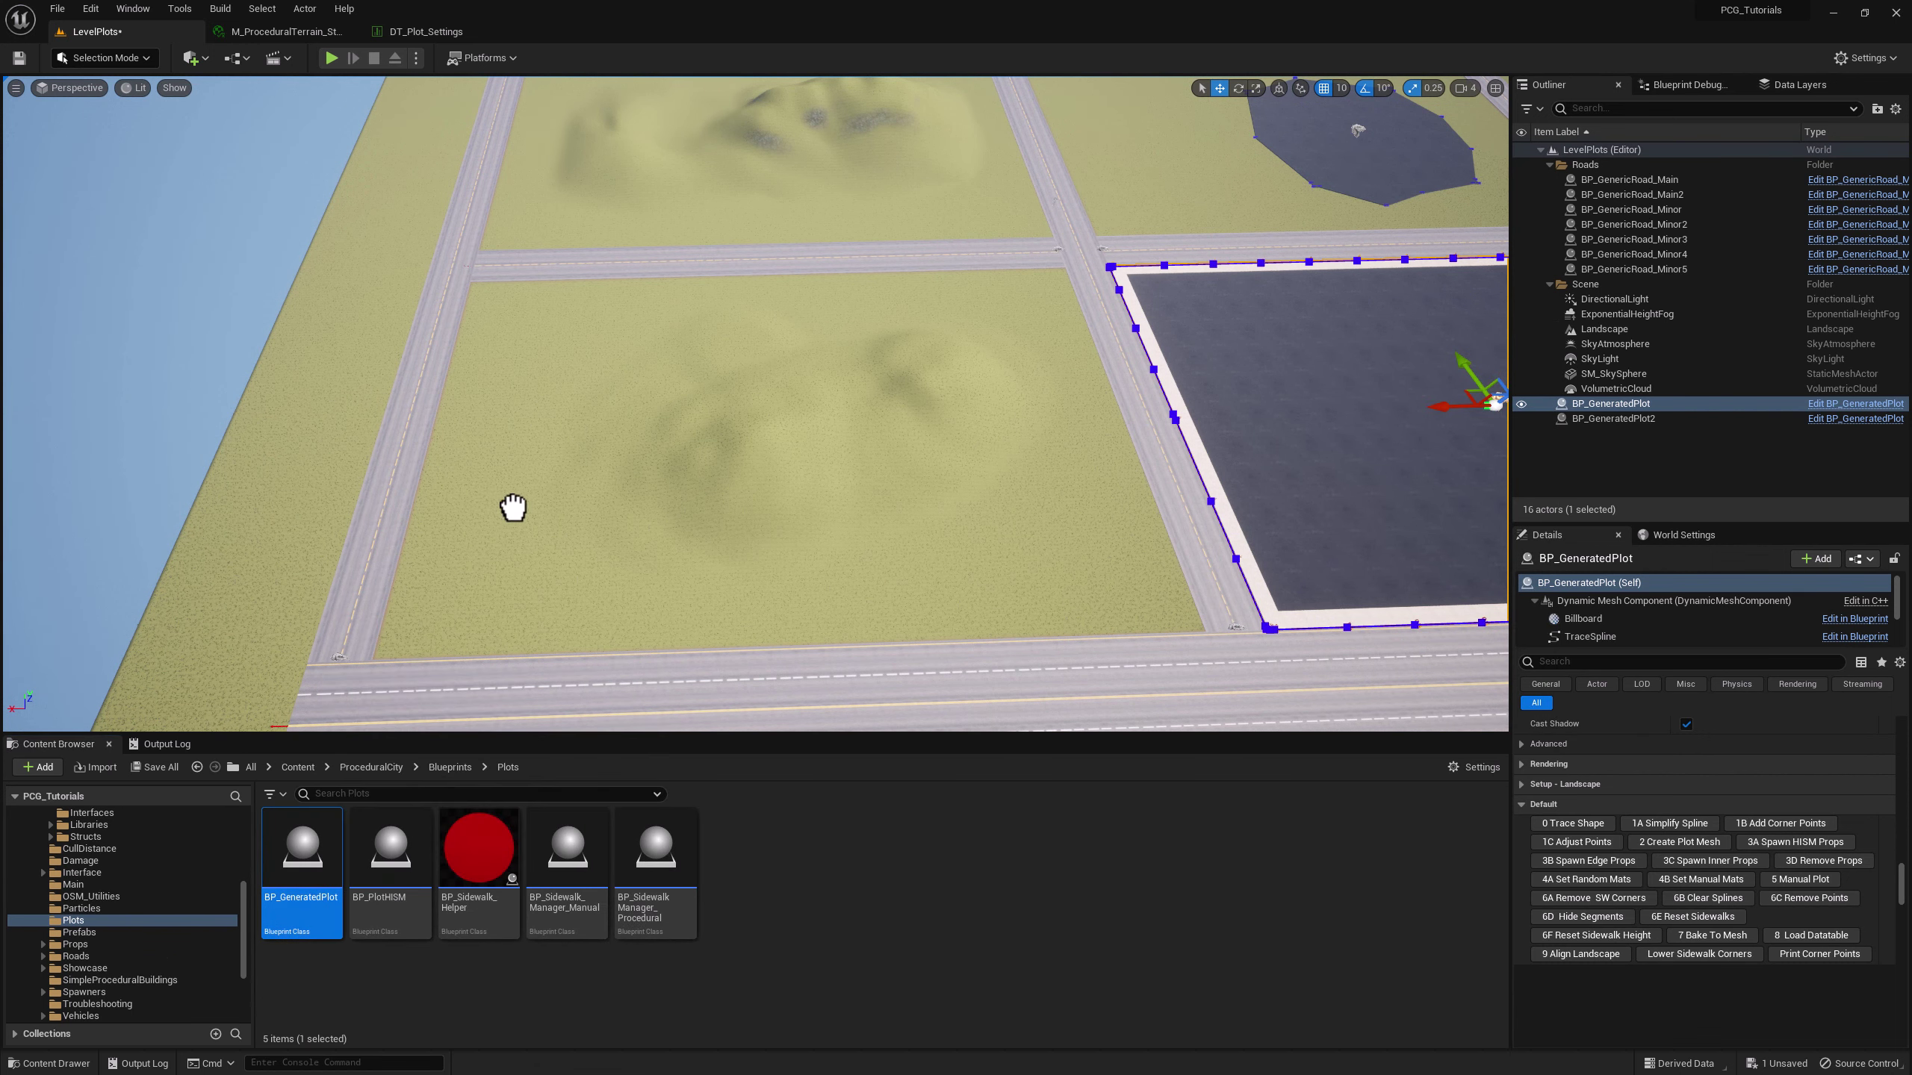
- Place a new BP_GeneratedPlot in the neighbouring hilly block between the roads and move it to the block's middle
left_click_drag(576, 449, 570, 446)
right_click_drag(763, 283, 763, 165)
key("w")
right_click_drag(976, 618, 895, 584)
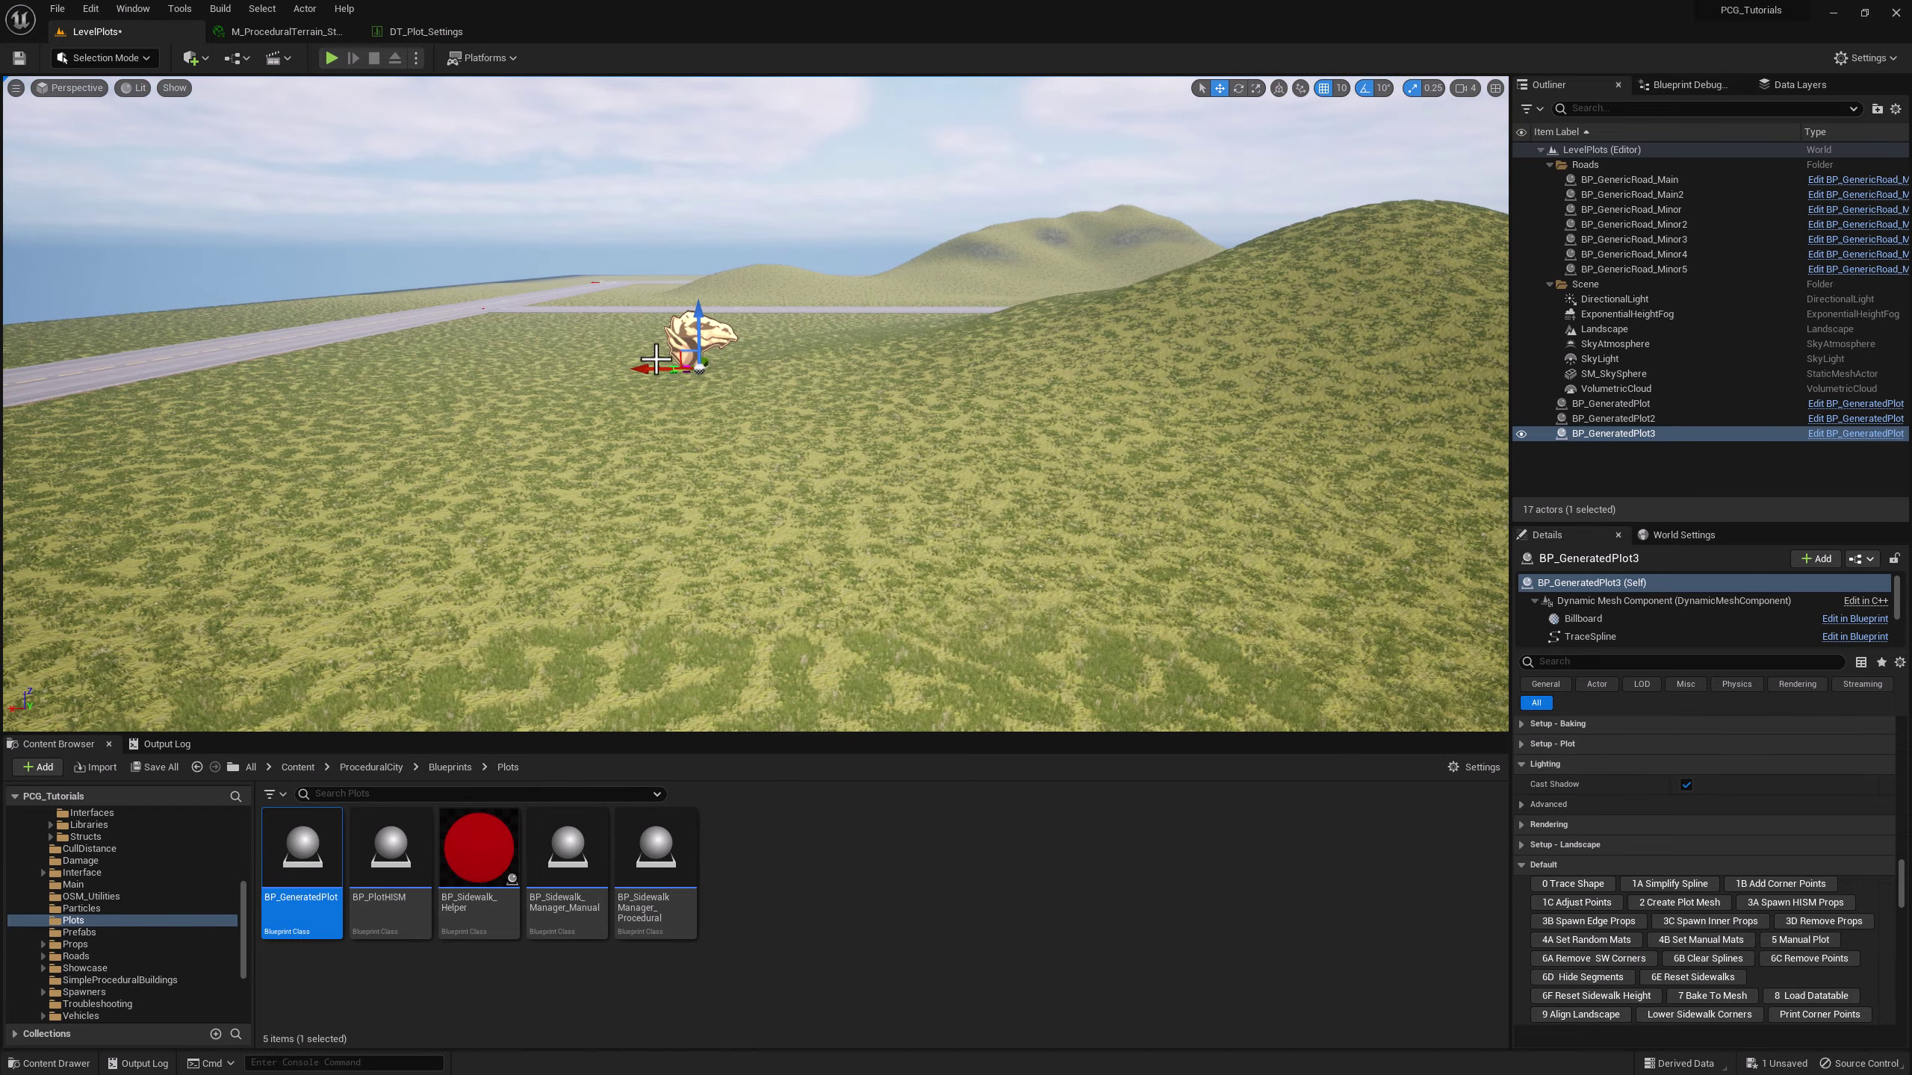
left_click_drag(657, 366, 601, 367)
key("e")
right_click_drag(812, 408, 817, 565)
right_click_drag(605, 467, 555, 442)
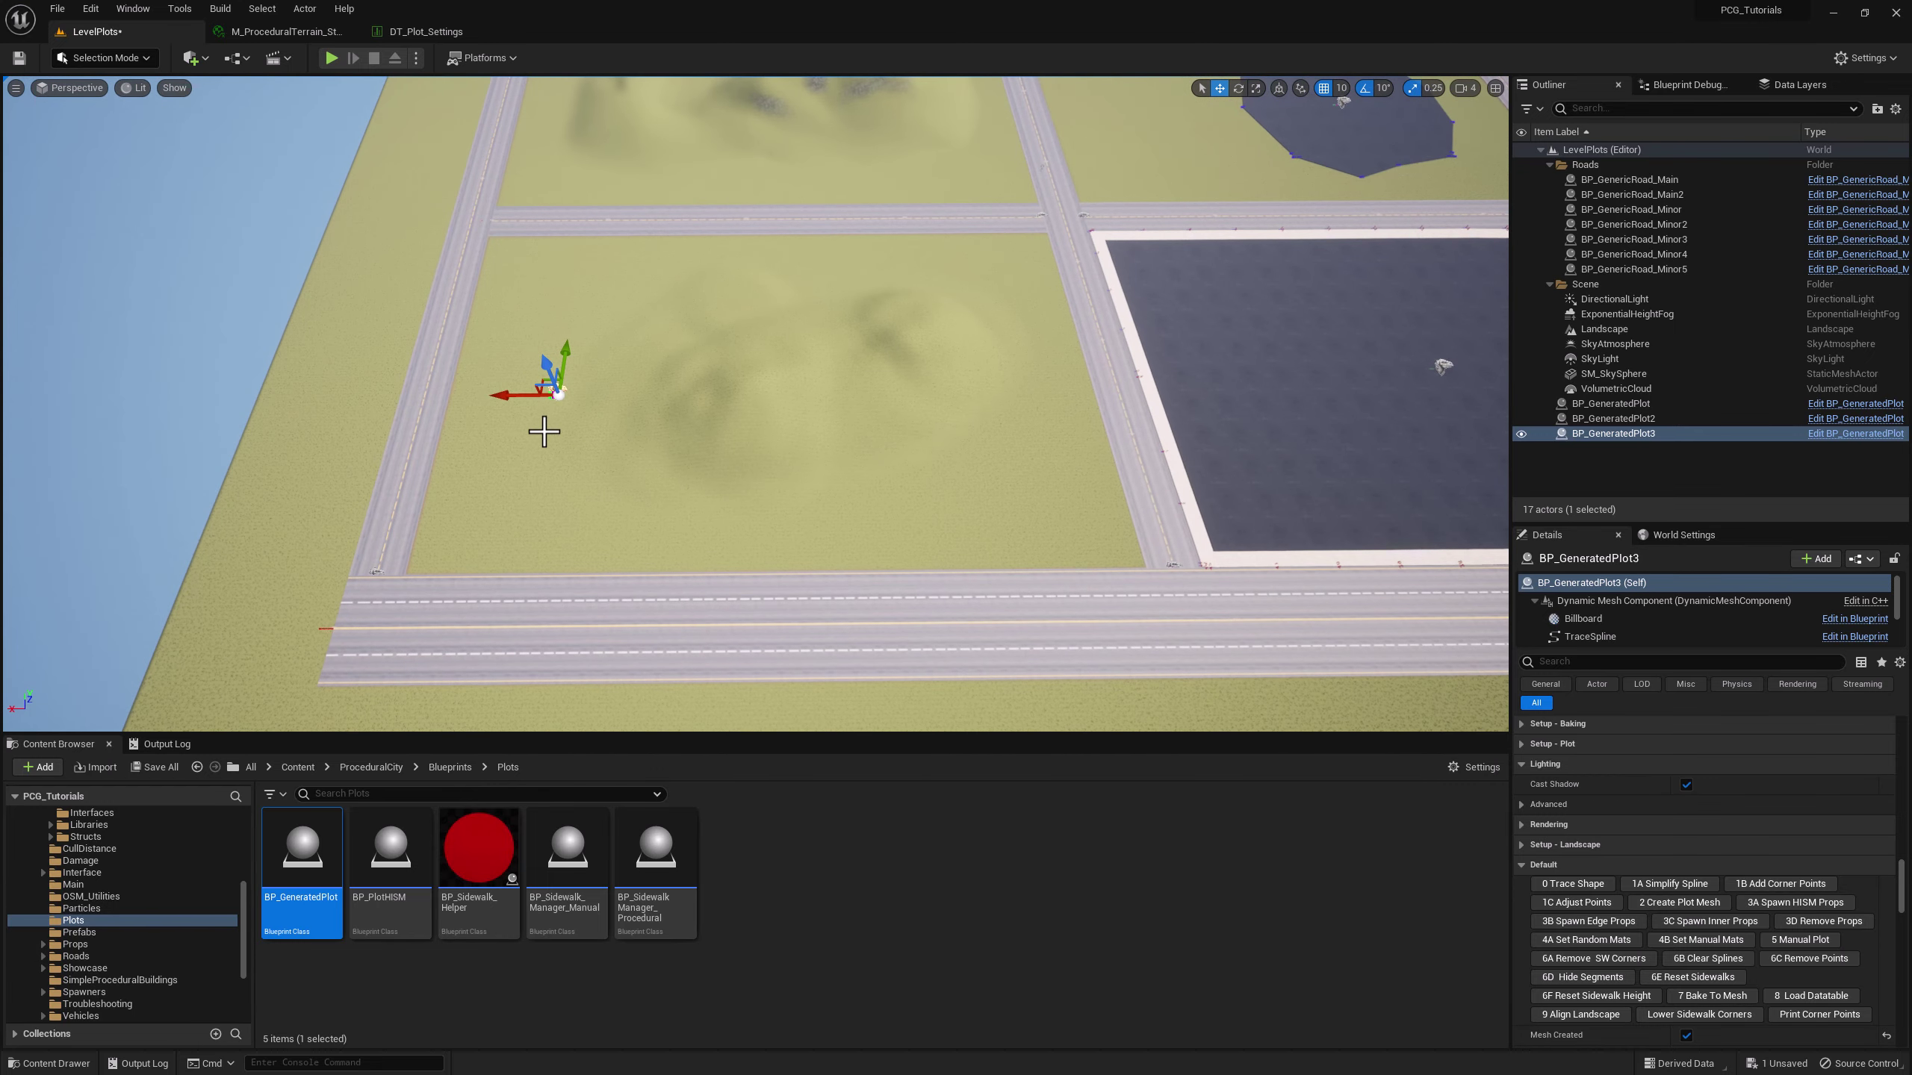
left_click_drag(503, 397, 705, 402)
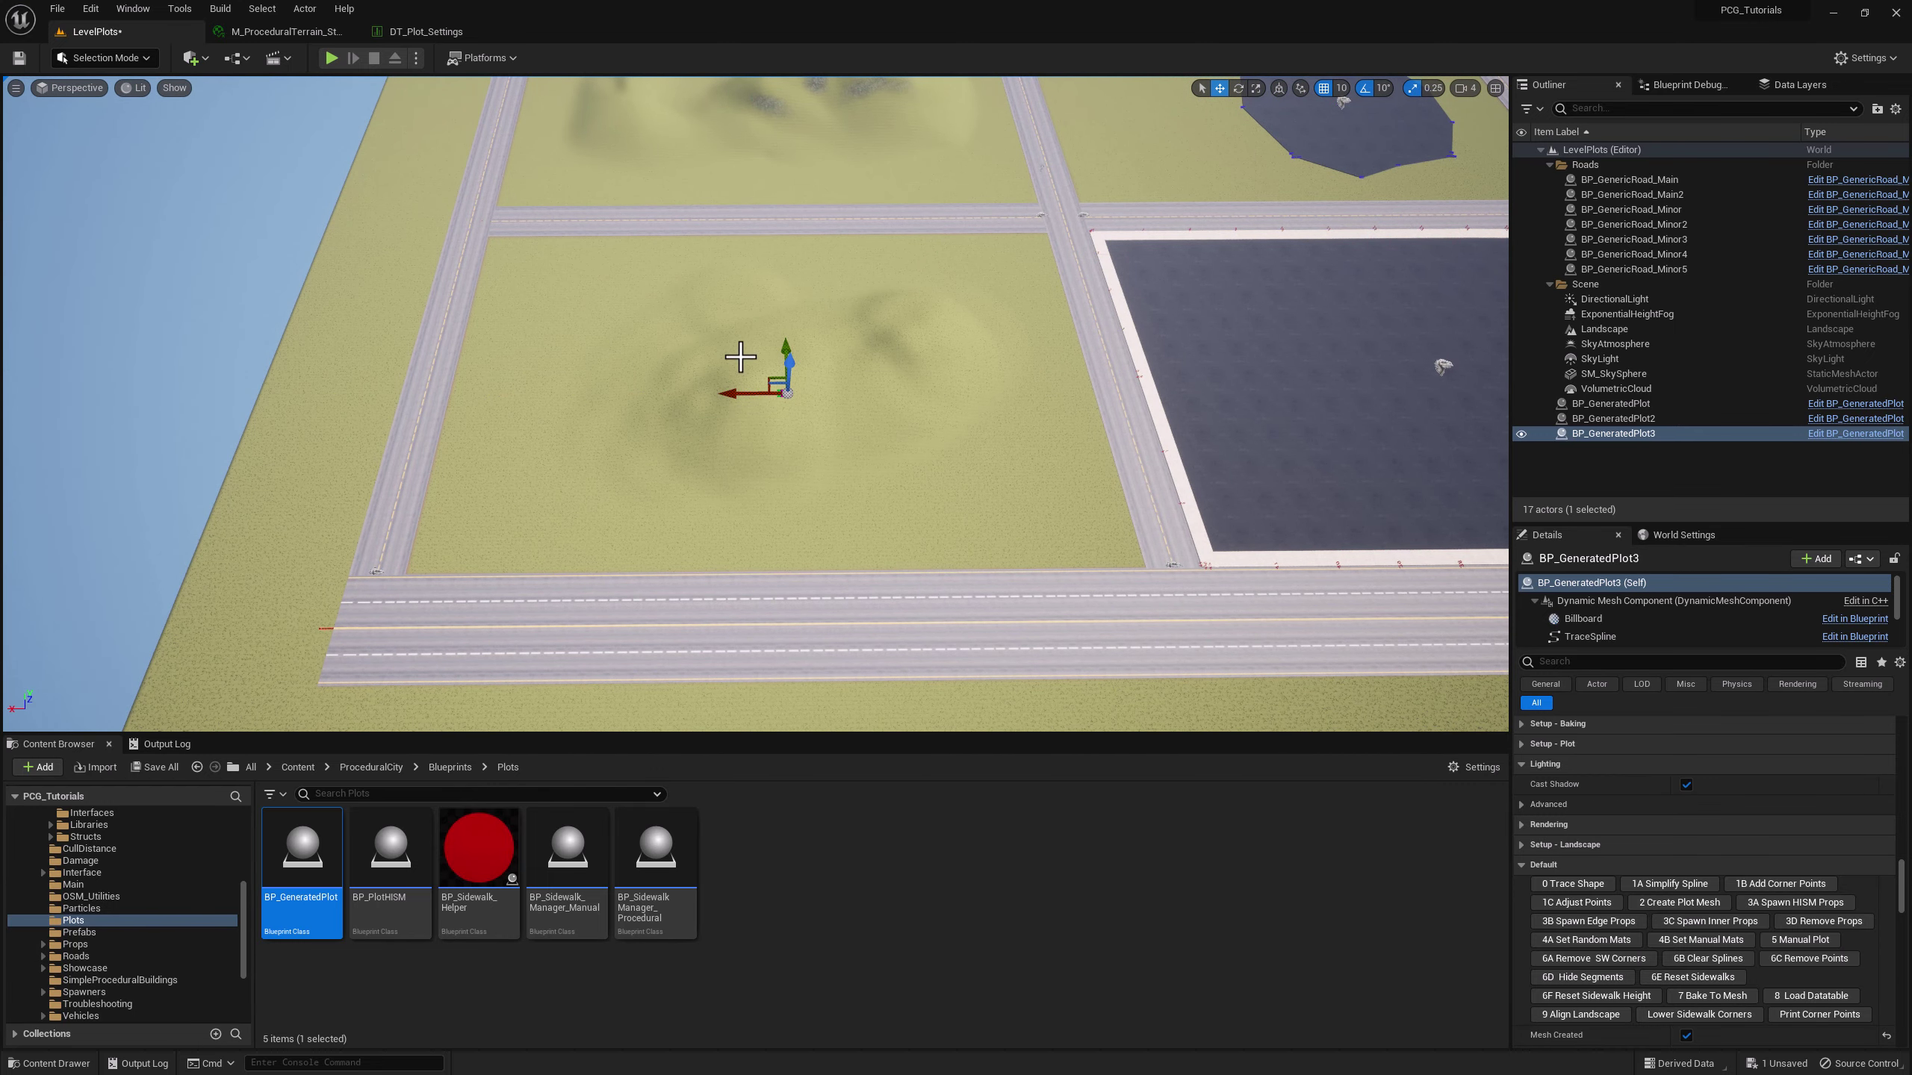
- Trace the new plot's shape from the surrounding roads and refine the spline by simplifying it, adding corner points and adjusting points
left_click(1573, 884)
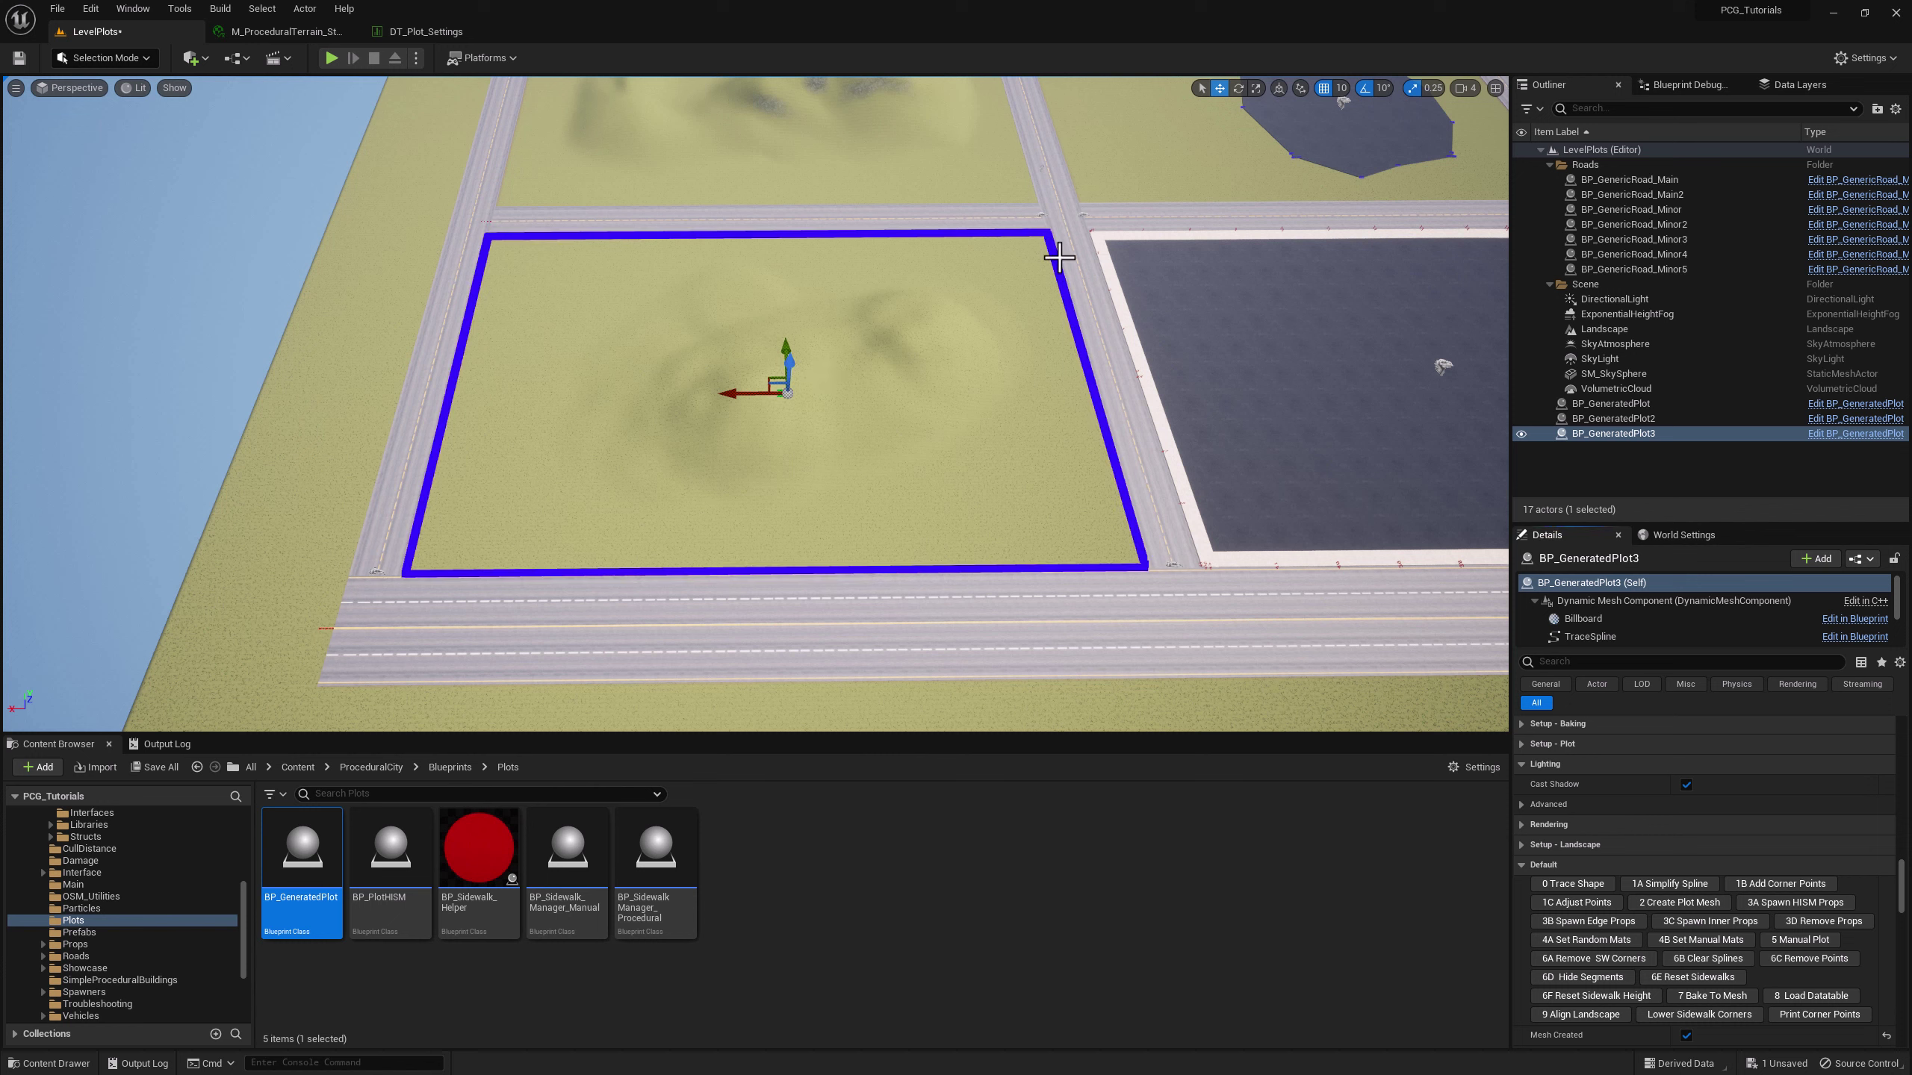
left_click(1675, 884)
left_click(1761, 884)
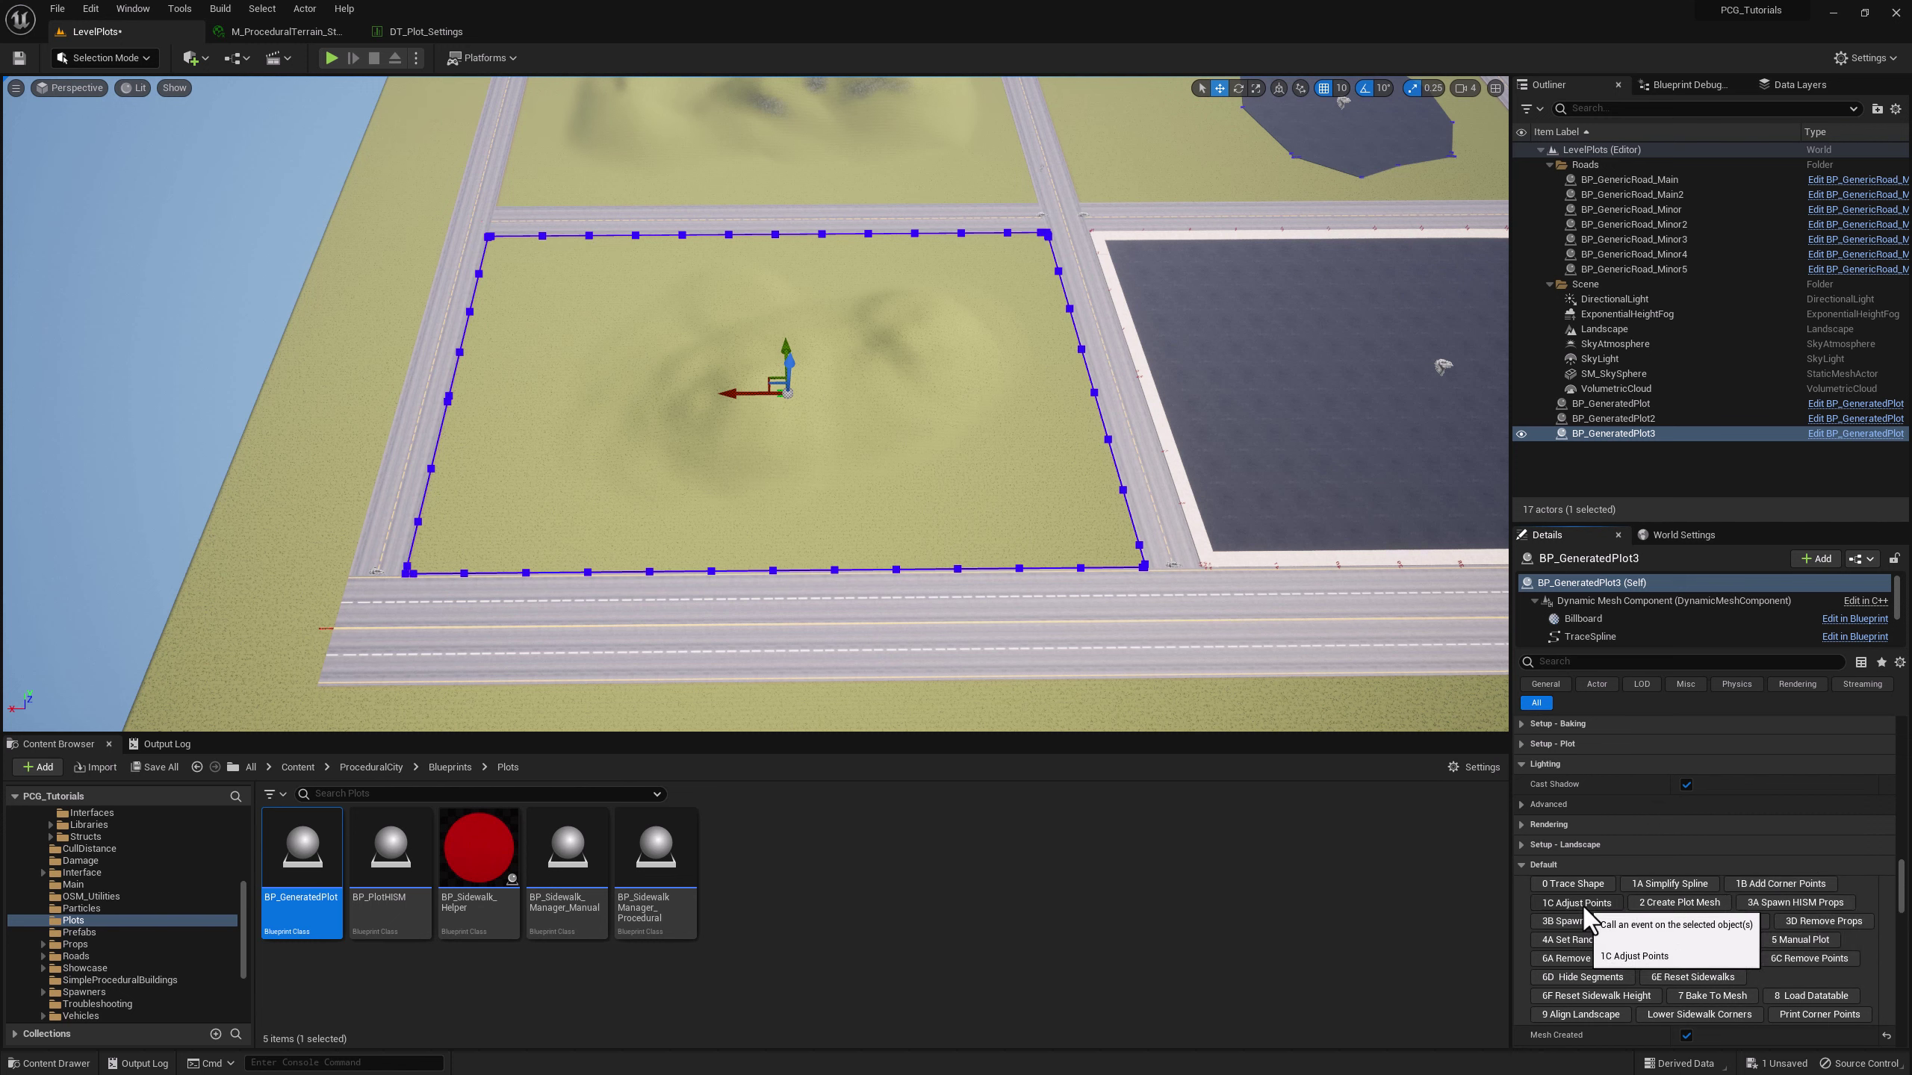
left_click(1605, 907)
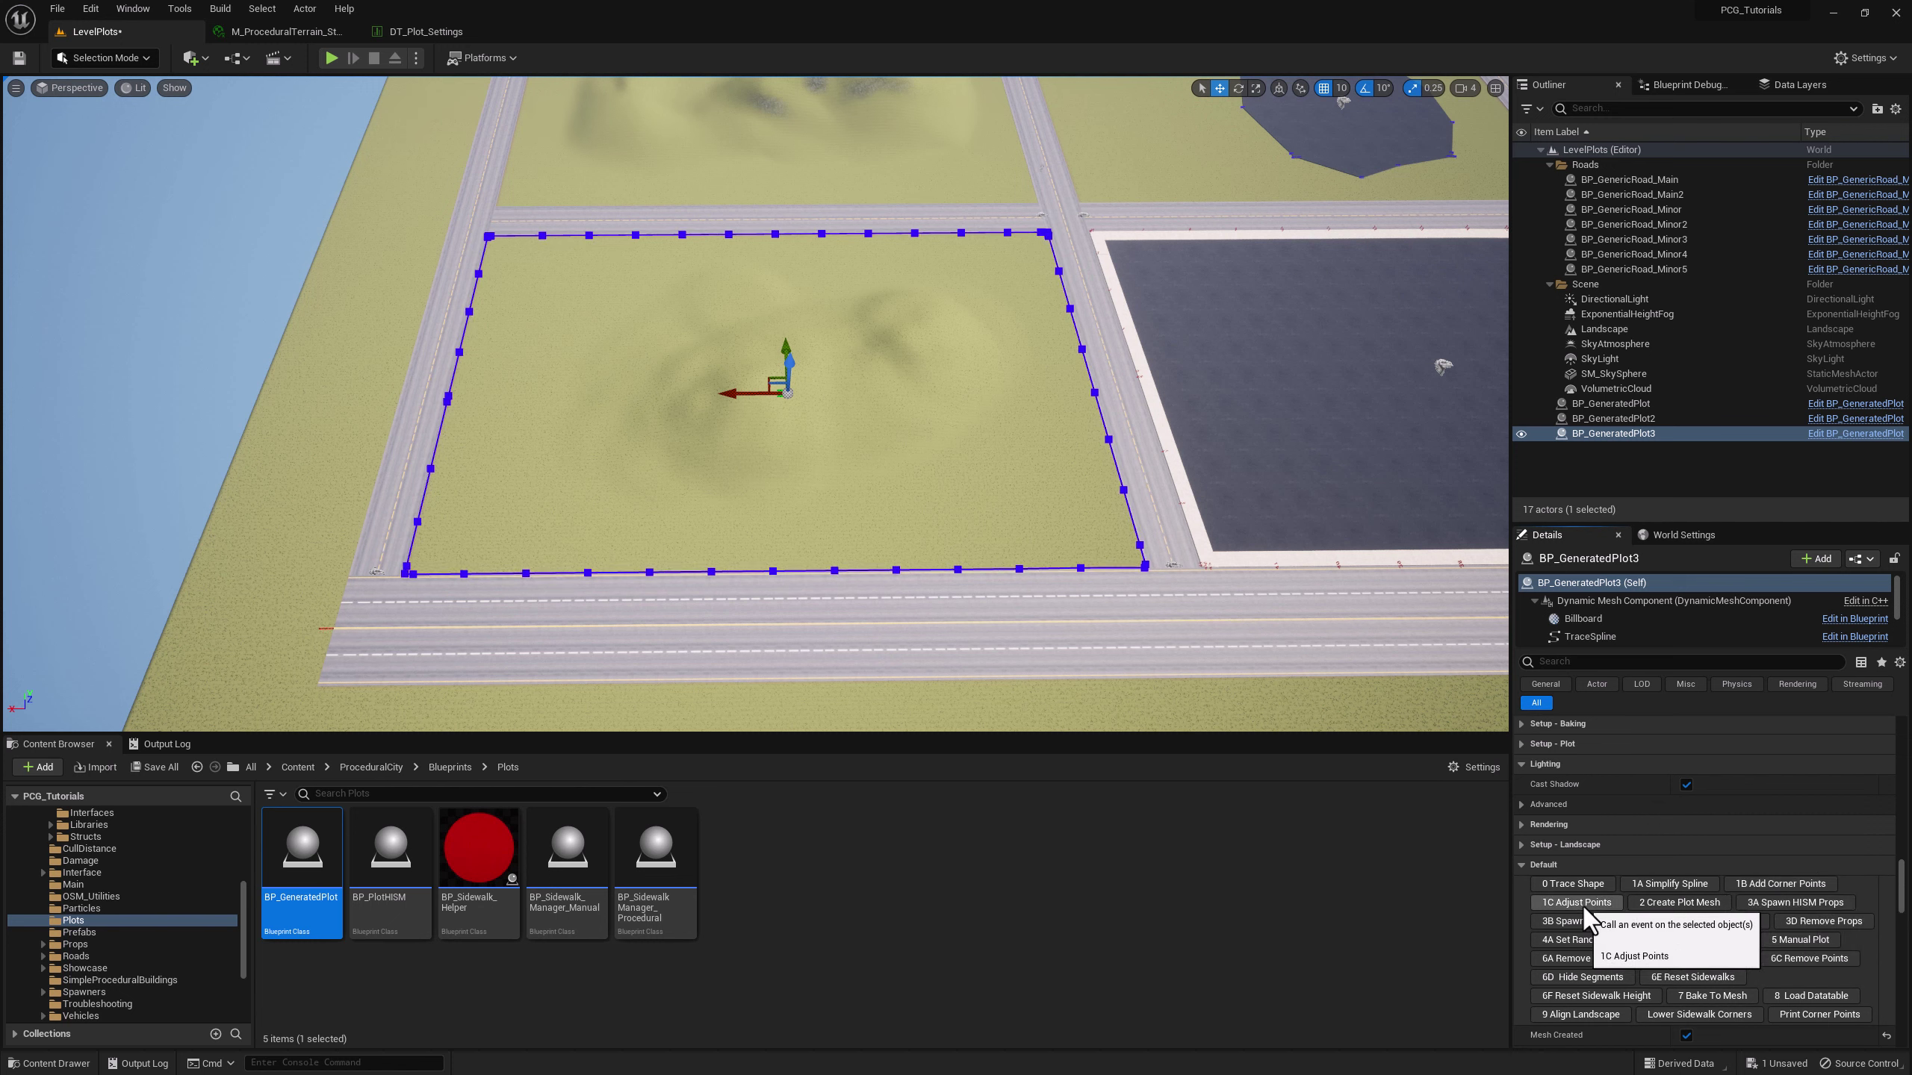
- Generate the hilly block's ground with 2 Create Plot Mesh, view it from road level and deselect the plot
left_click(1697, 903)
right_click_drag(1170, 444, 1178, 396)
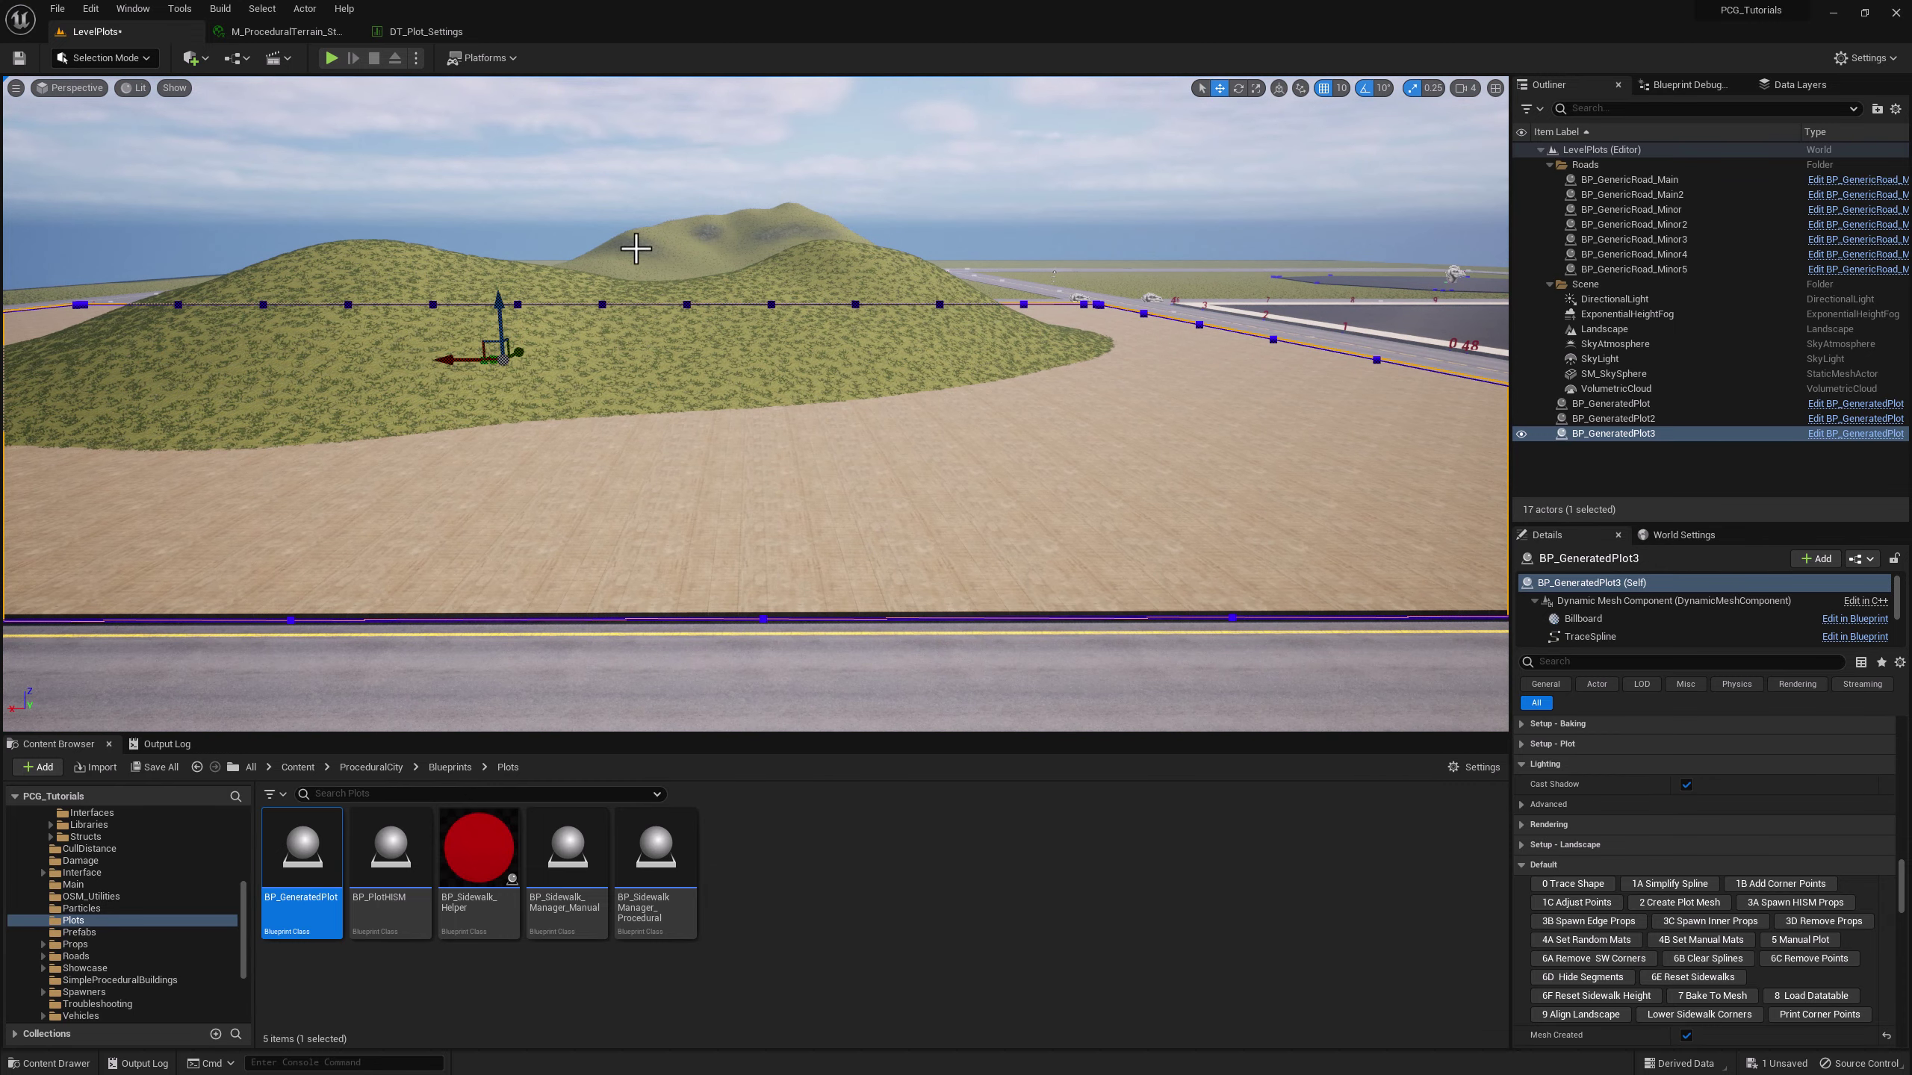
key("Escape")
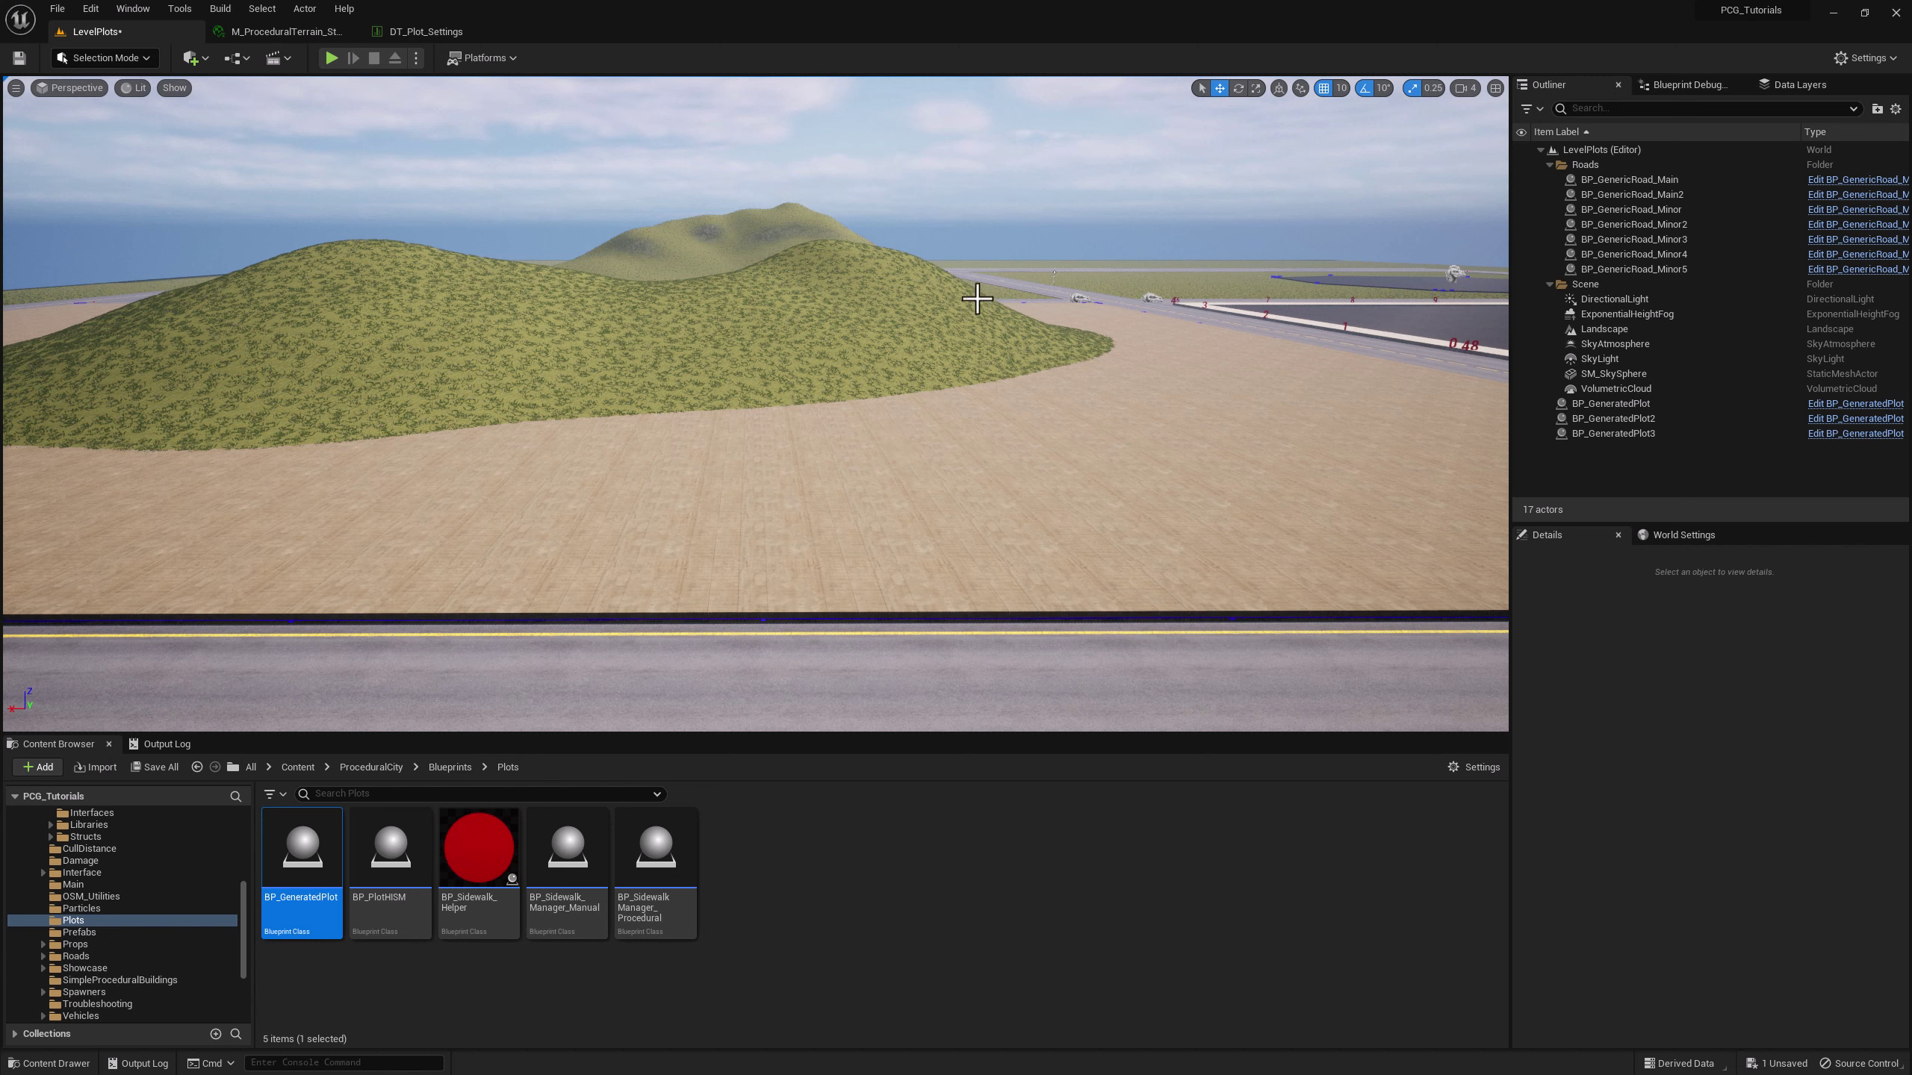
- Select the hilly block's generated plot and assign Landscape as its Landscape Proxy
left_click(972, 420)
key("f")
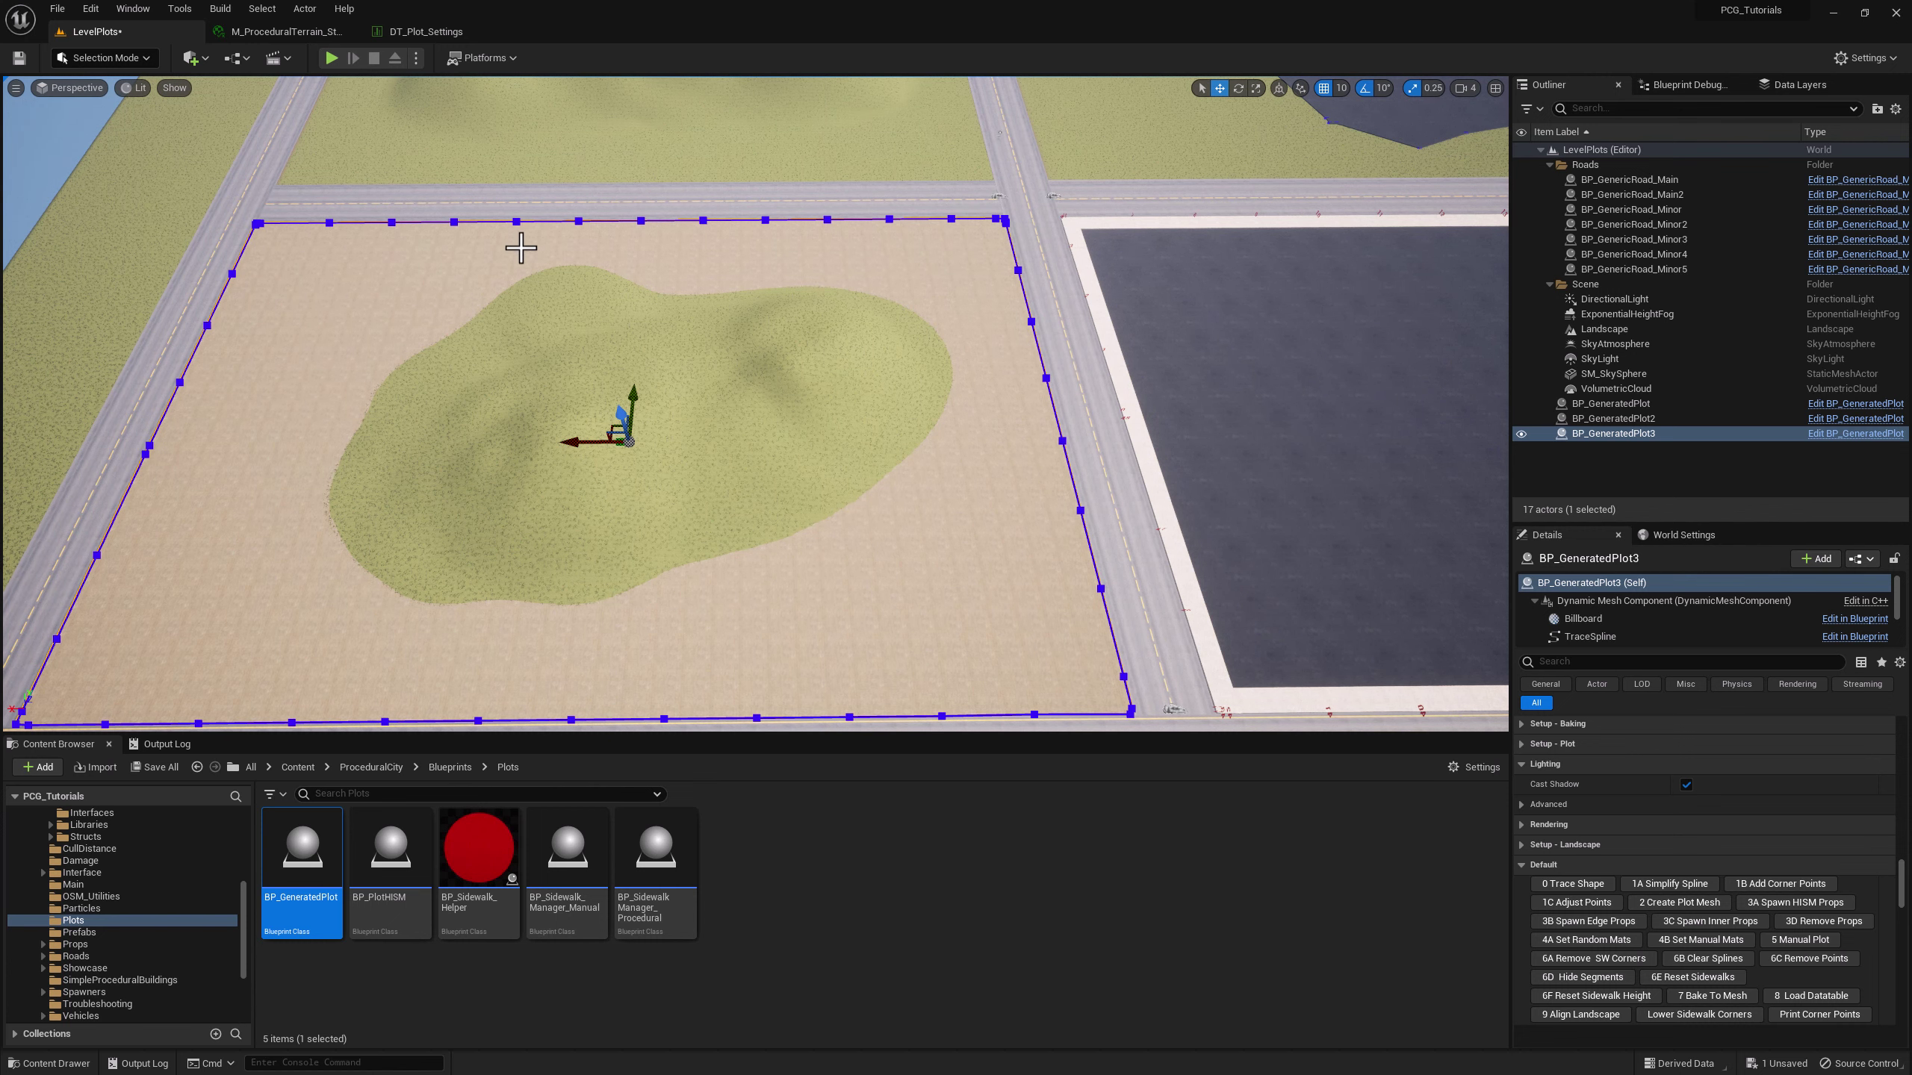
right_click_drag(483, 245, 481, 269)
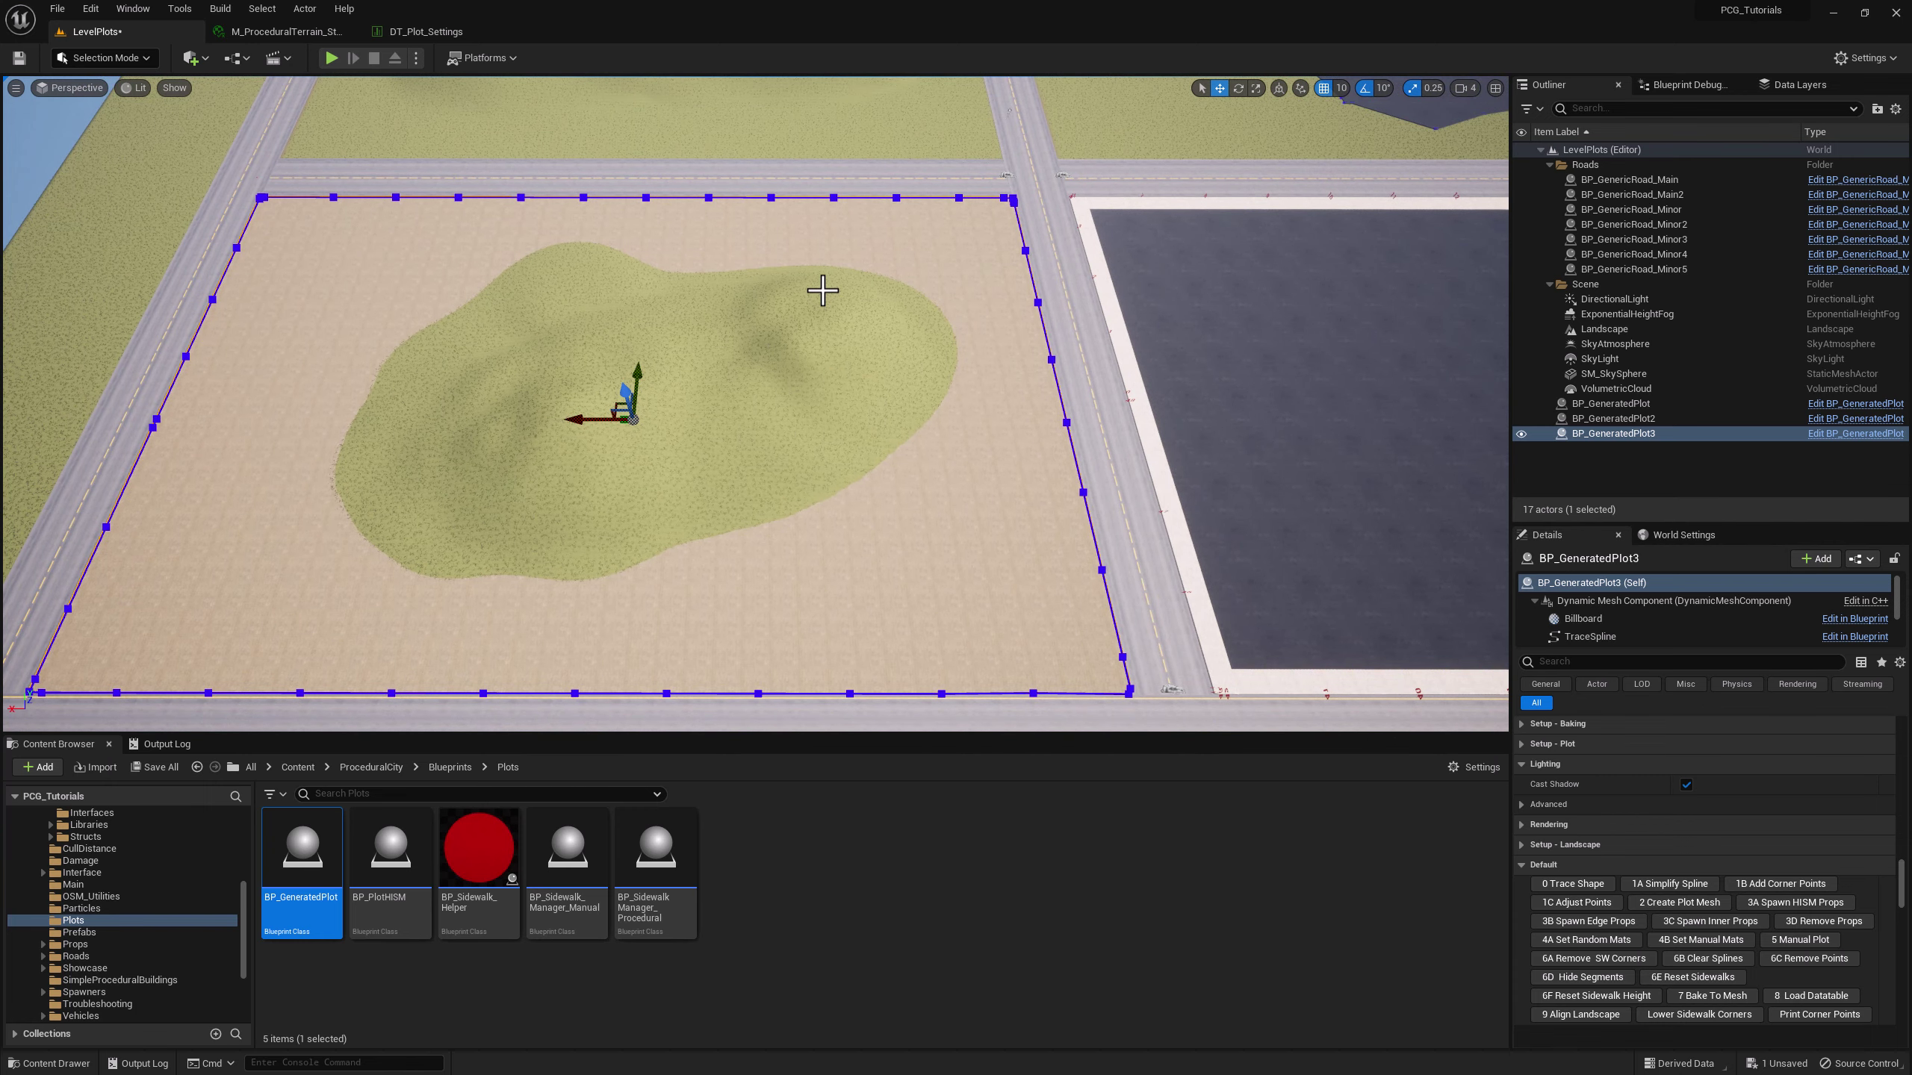
right_click_drag(814, 372, 807, 333)
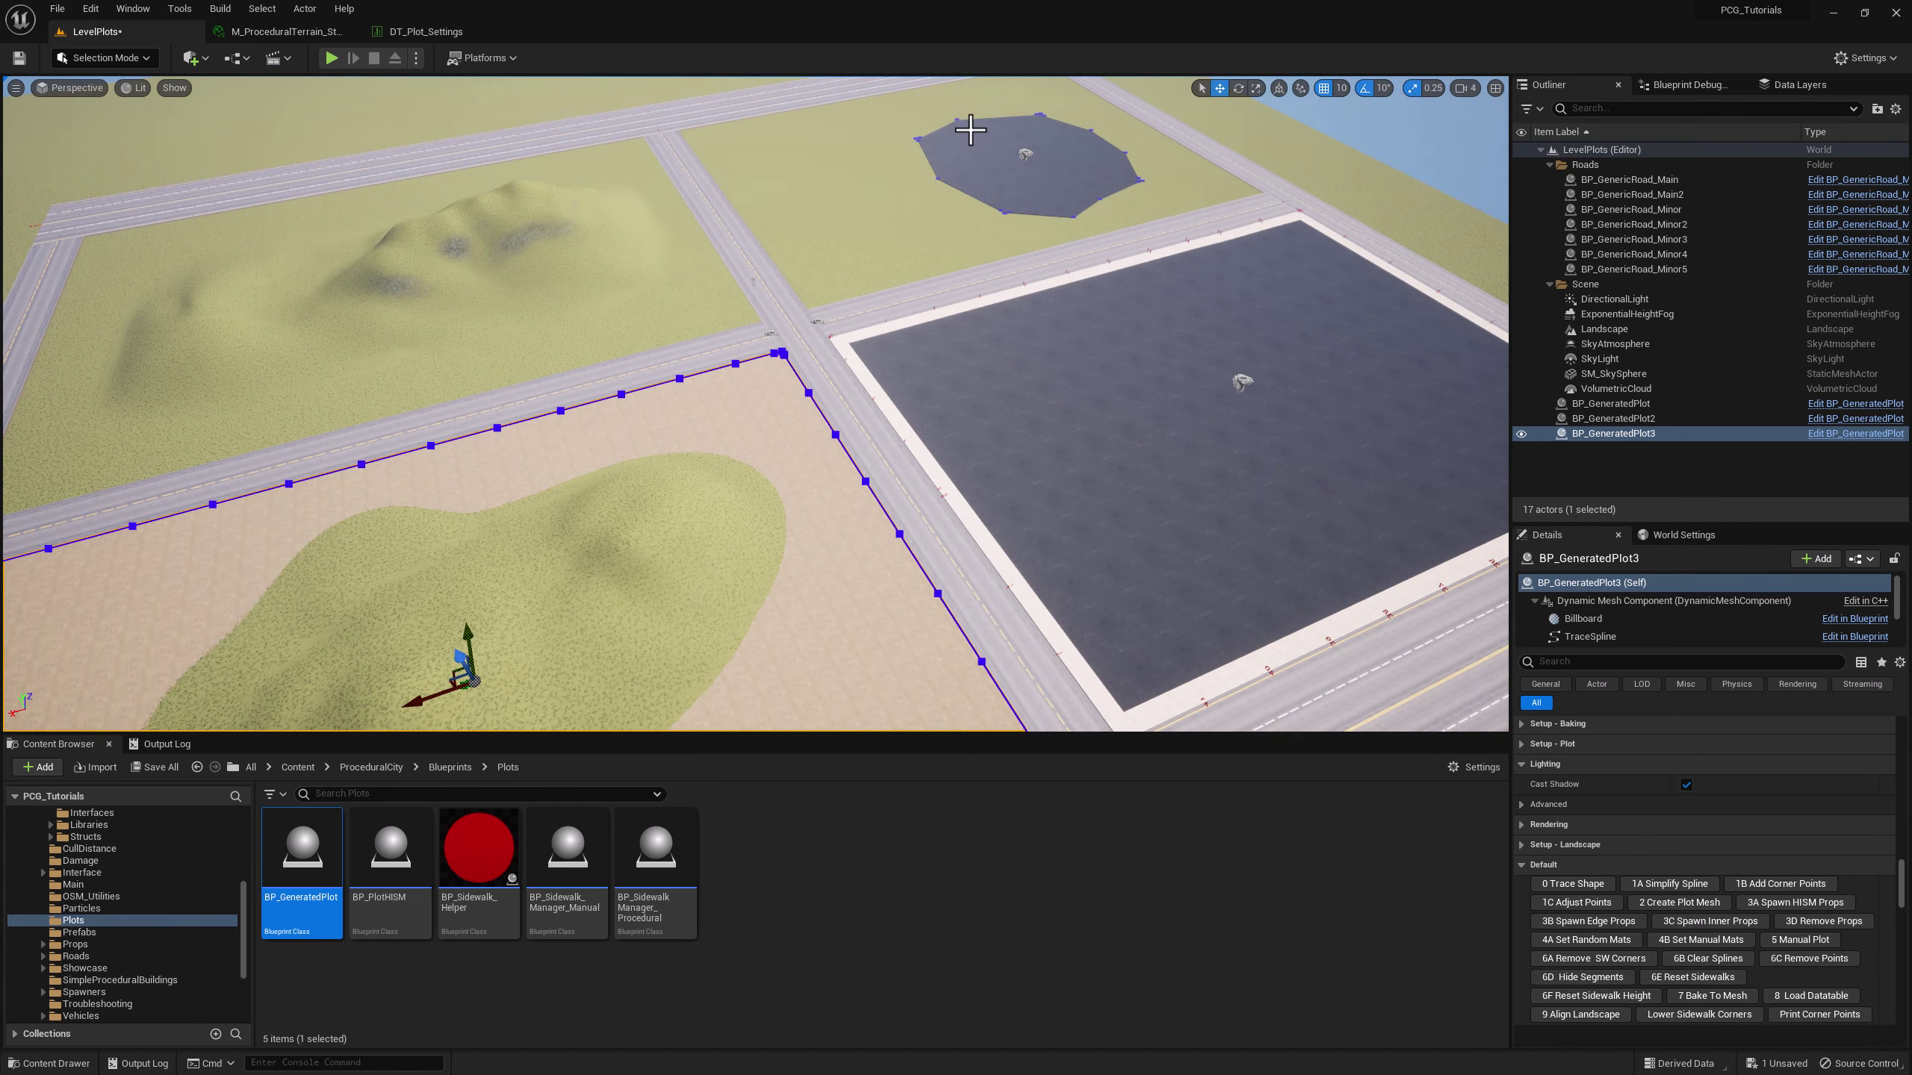
right_click_drag(878, 259, 724, 474)
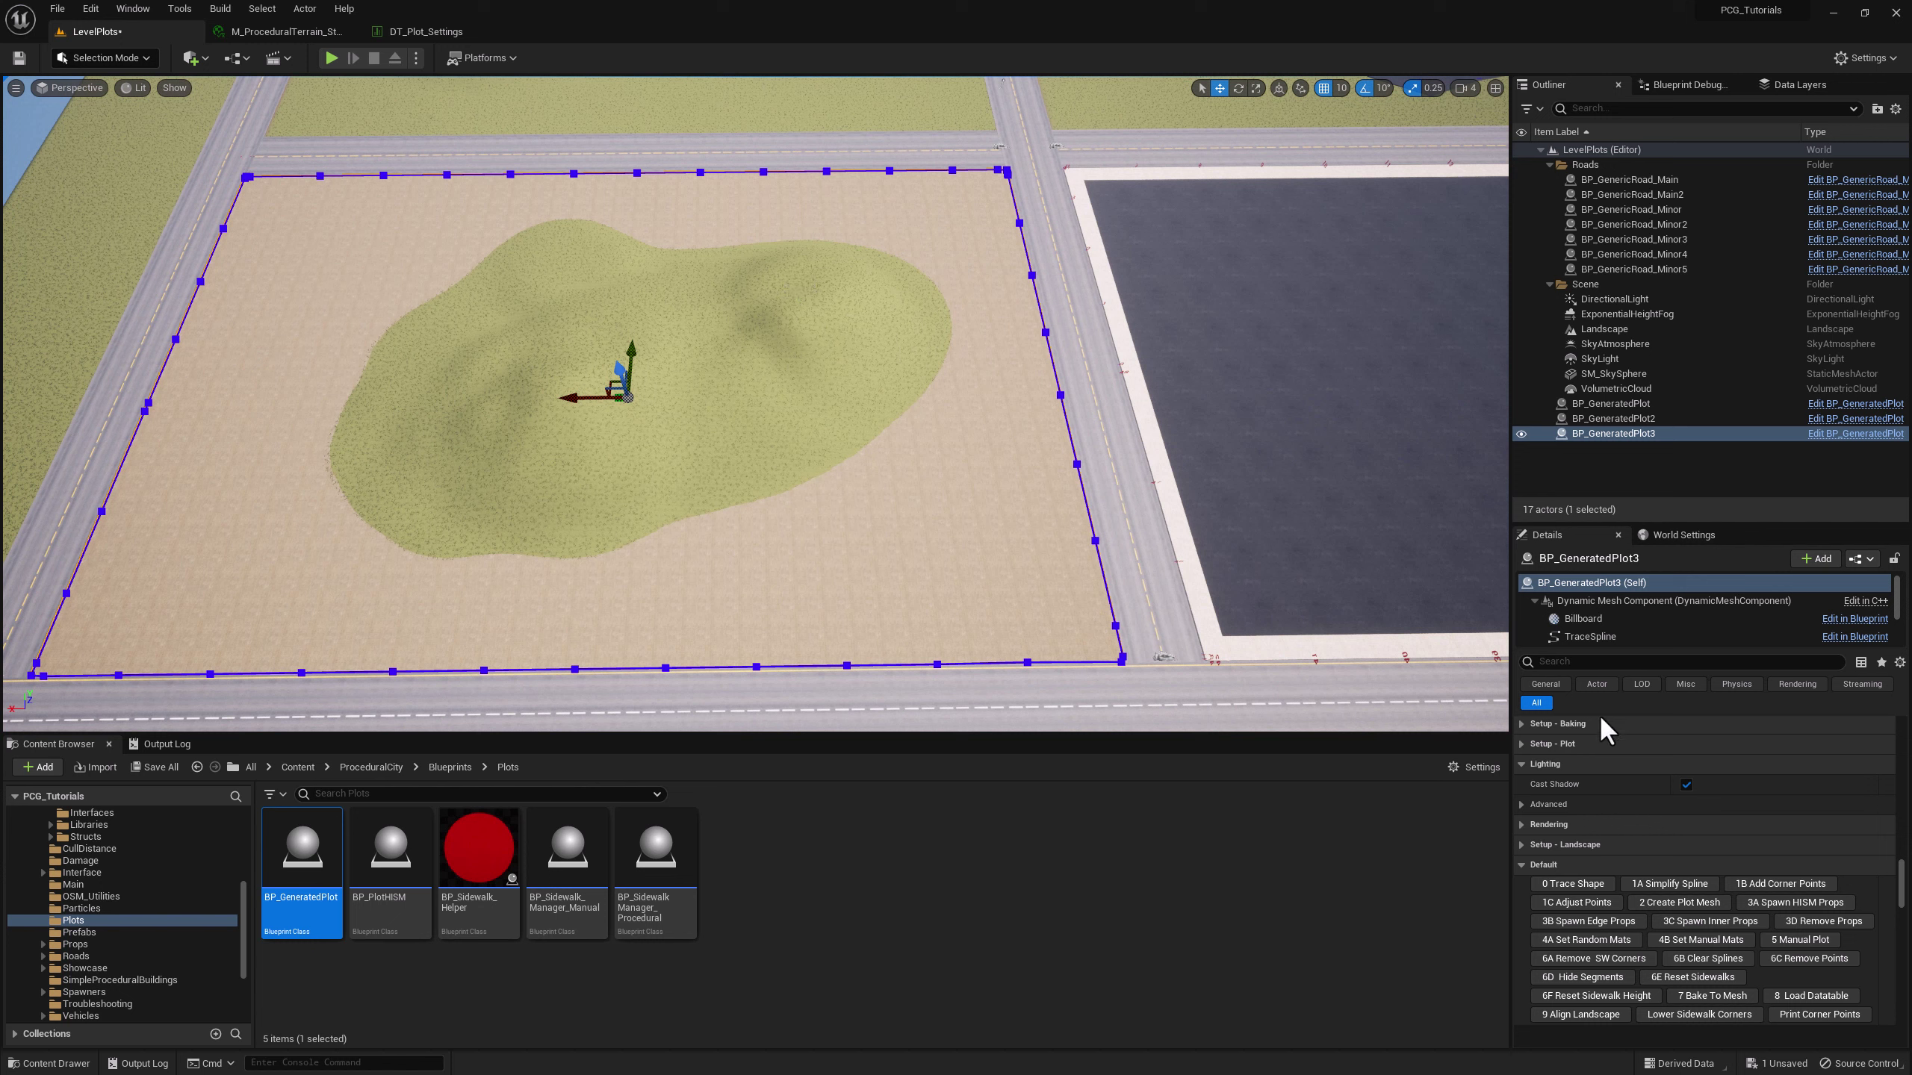
left_click(1520, 844)
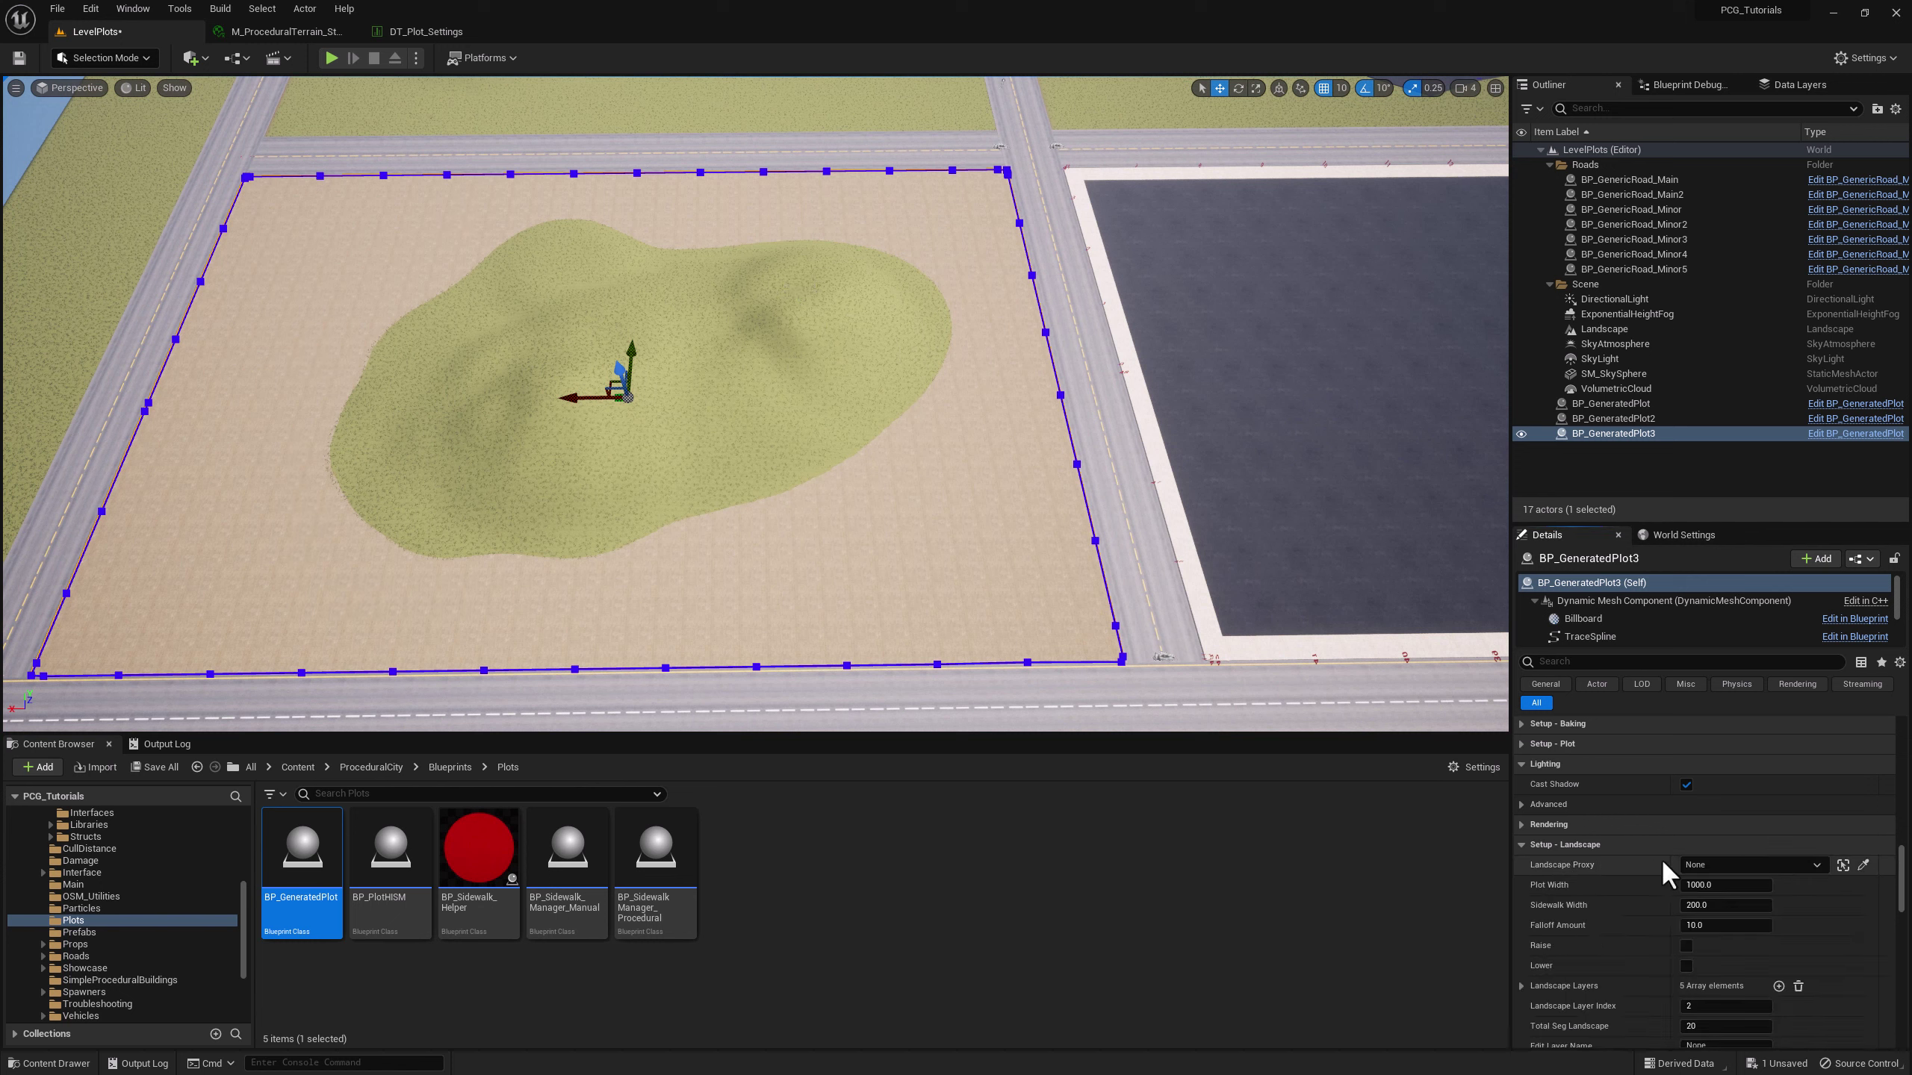
left_click(1698, 864)
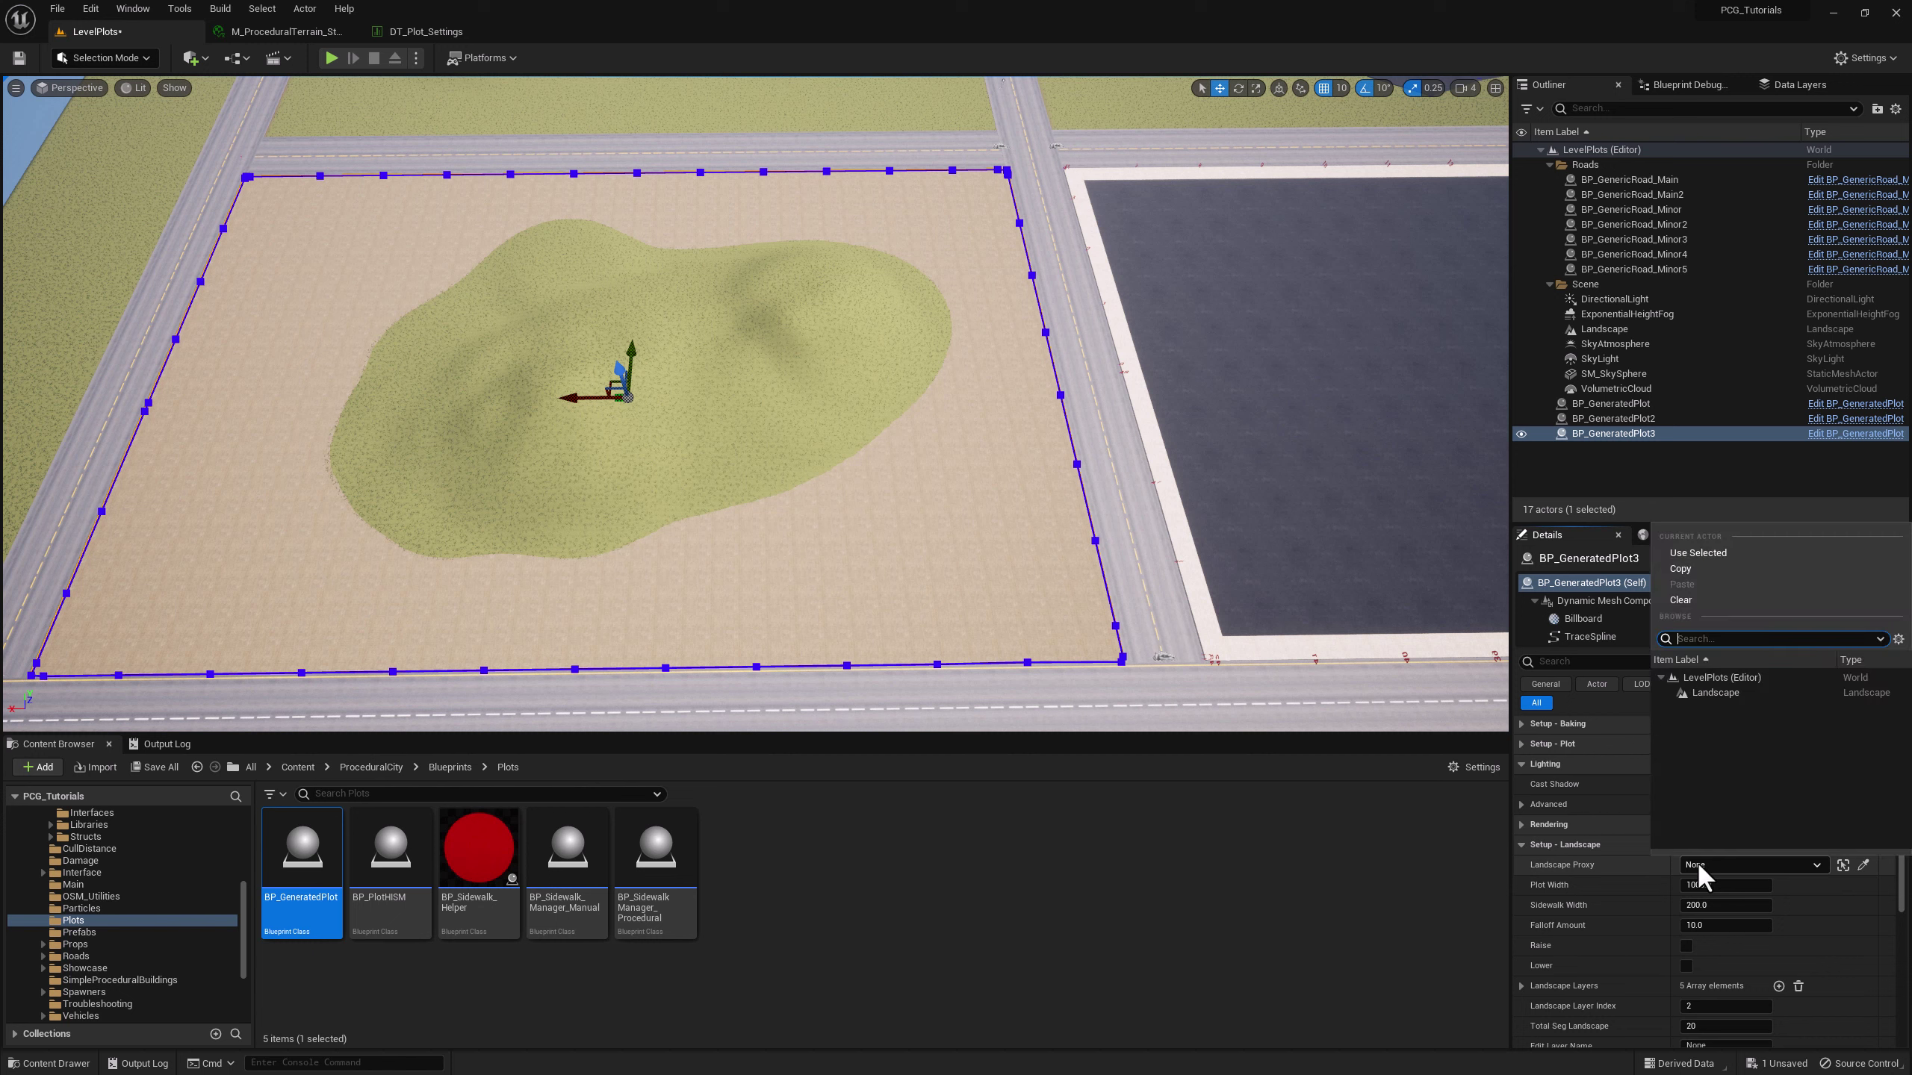
left_click(1702, 690)
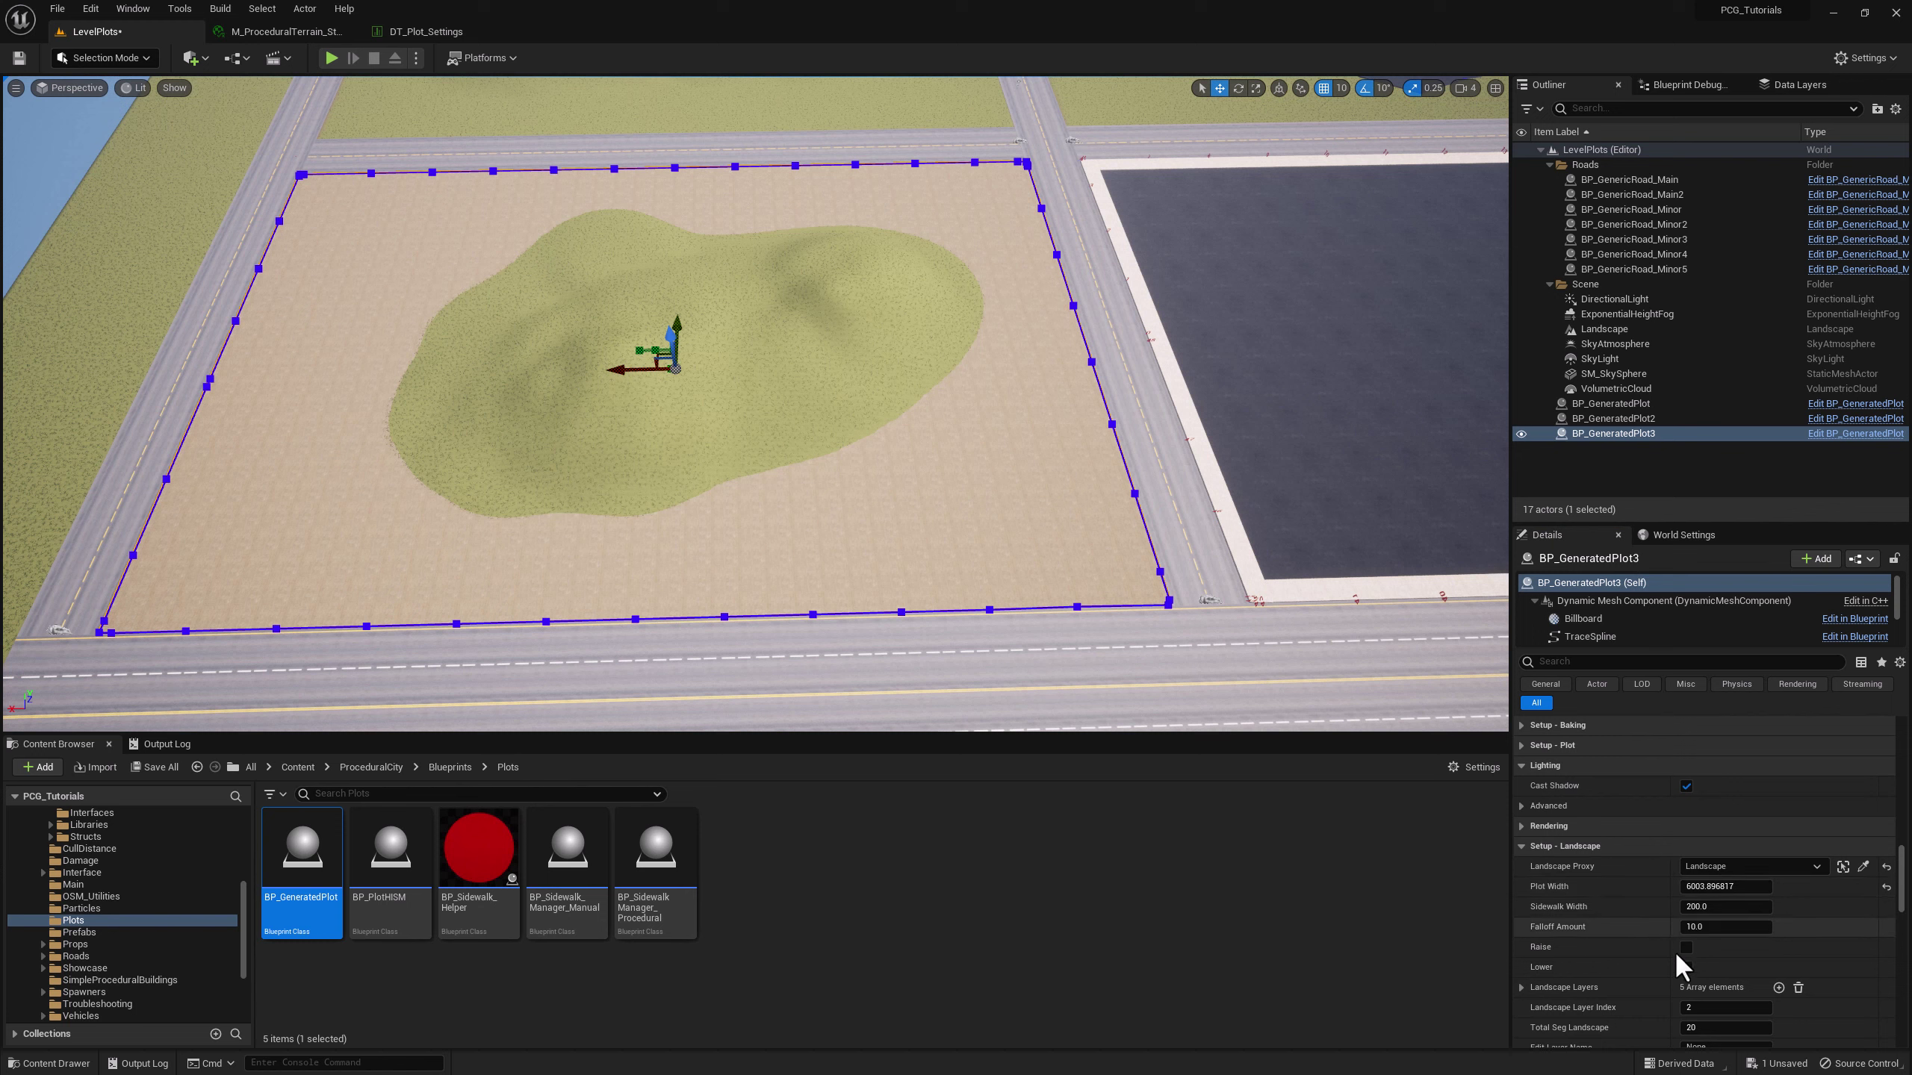
- Enable Raise and Lower for the hilly block's plot and flatten its terrain with 9 Align Landscape
left_click(1686, 967)
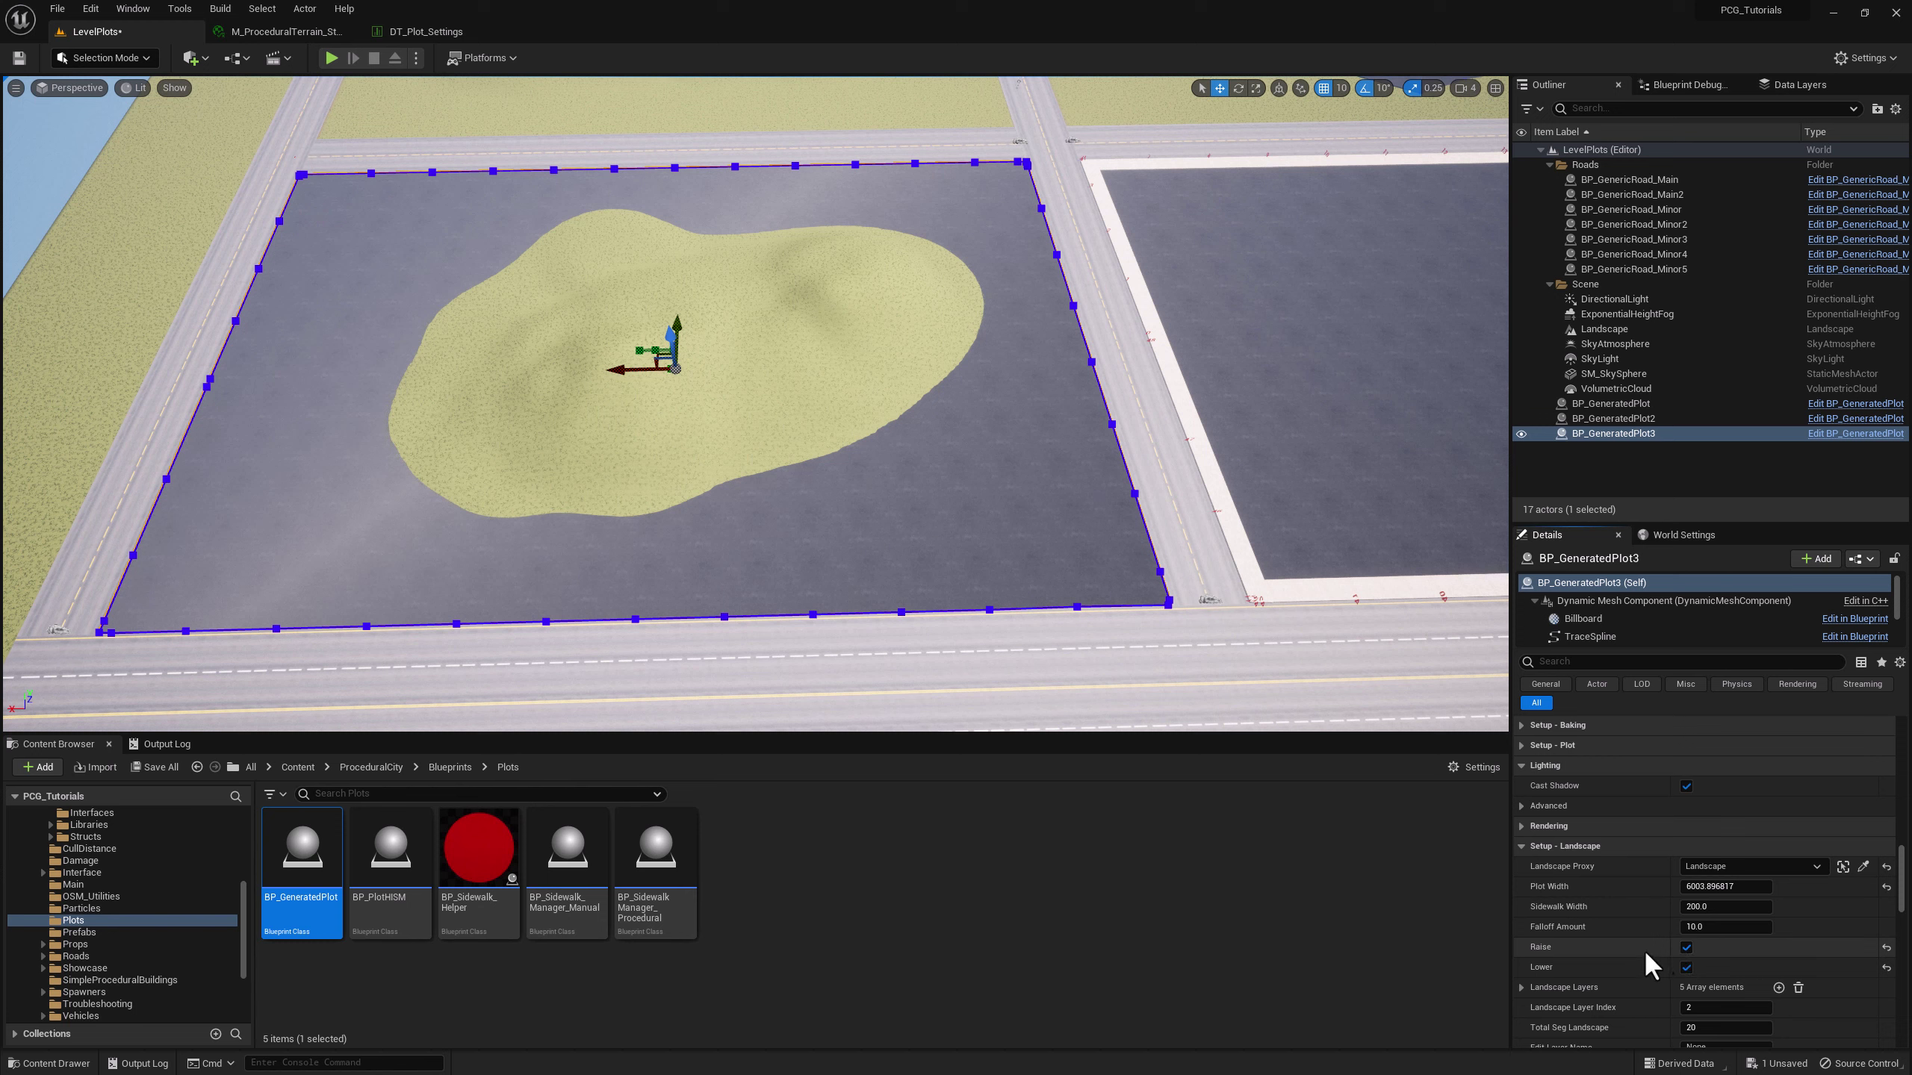
scroll(1644, 950, "down", 1)
scroll(1646, 954, "down", 10)
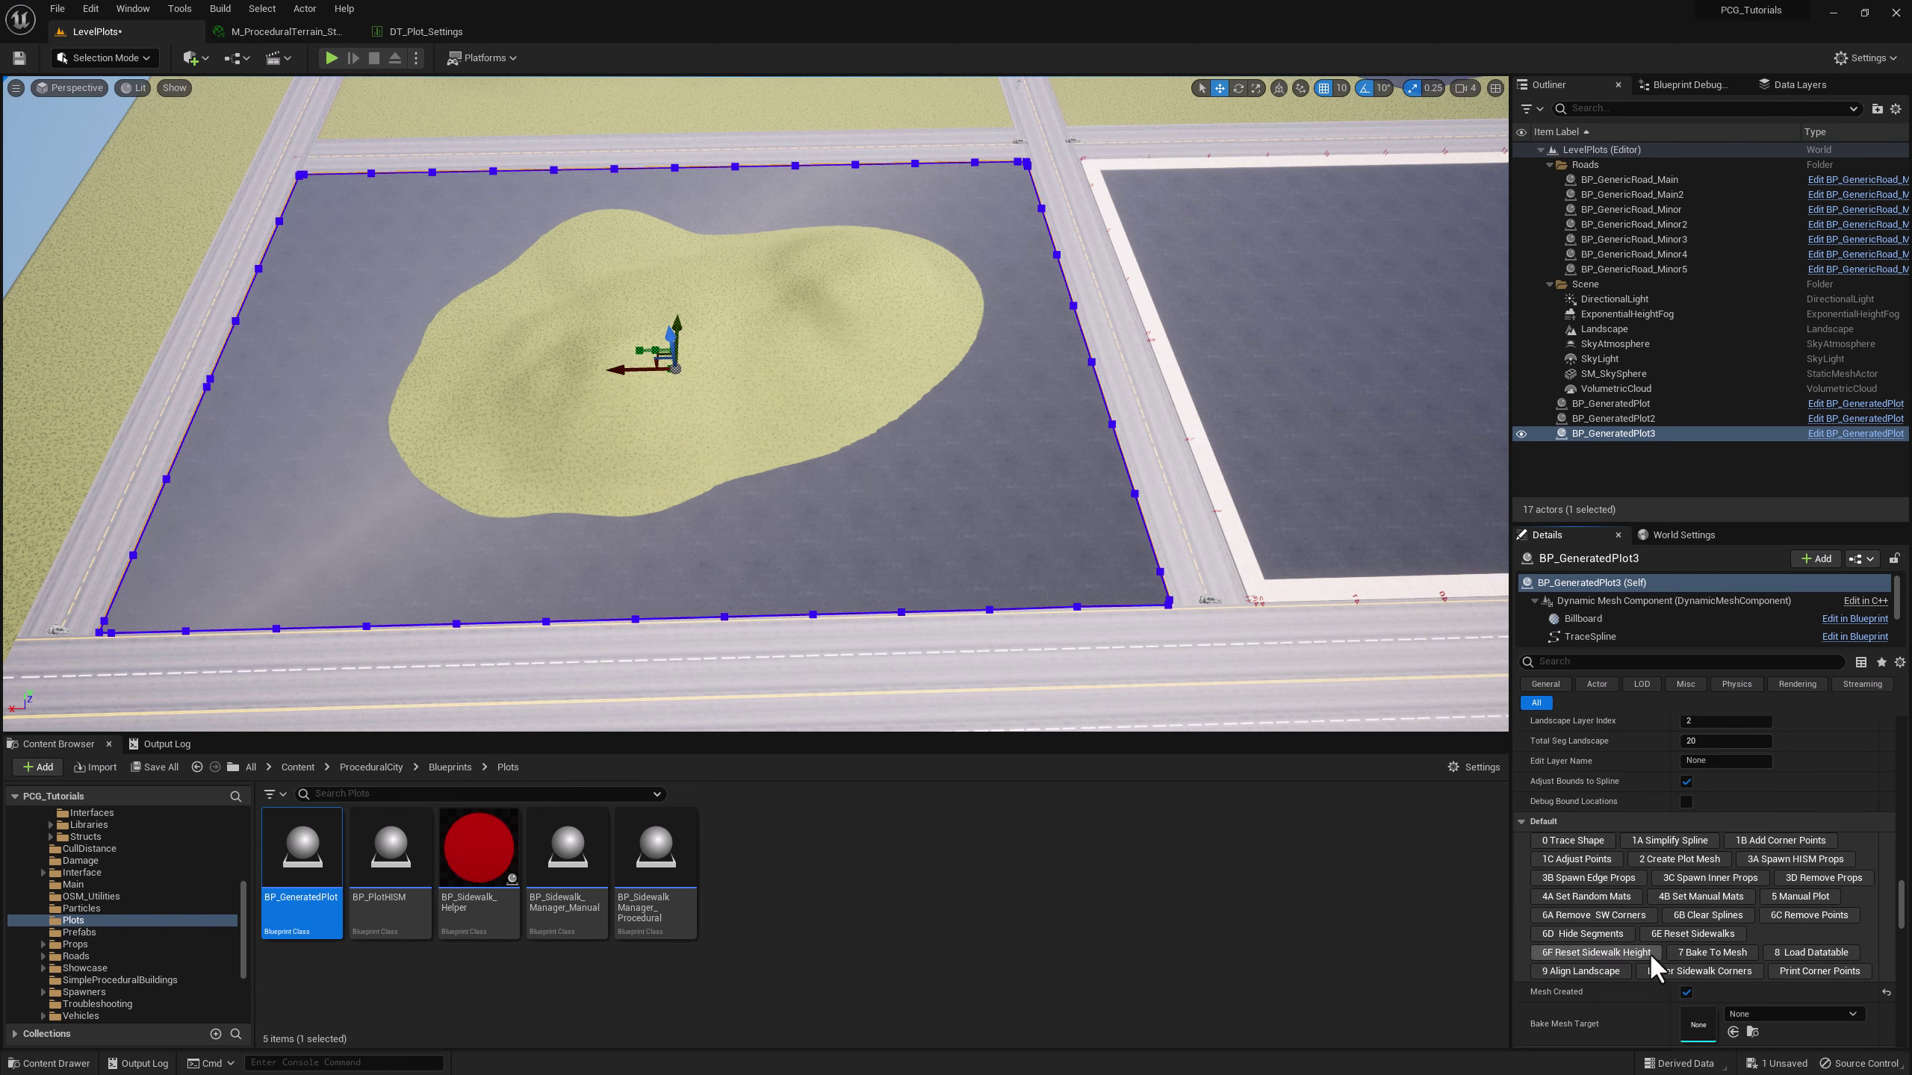
left_click(1581, 971)
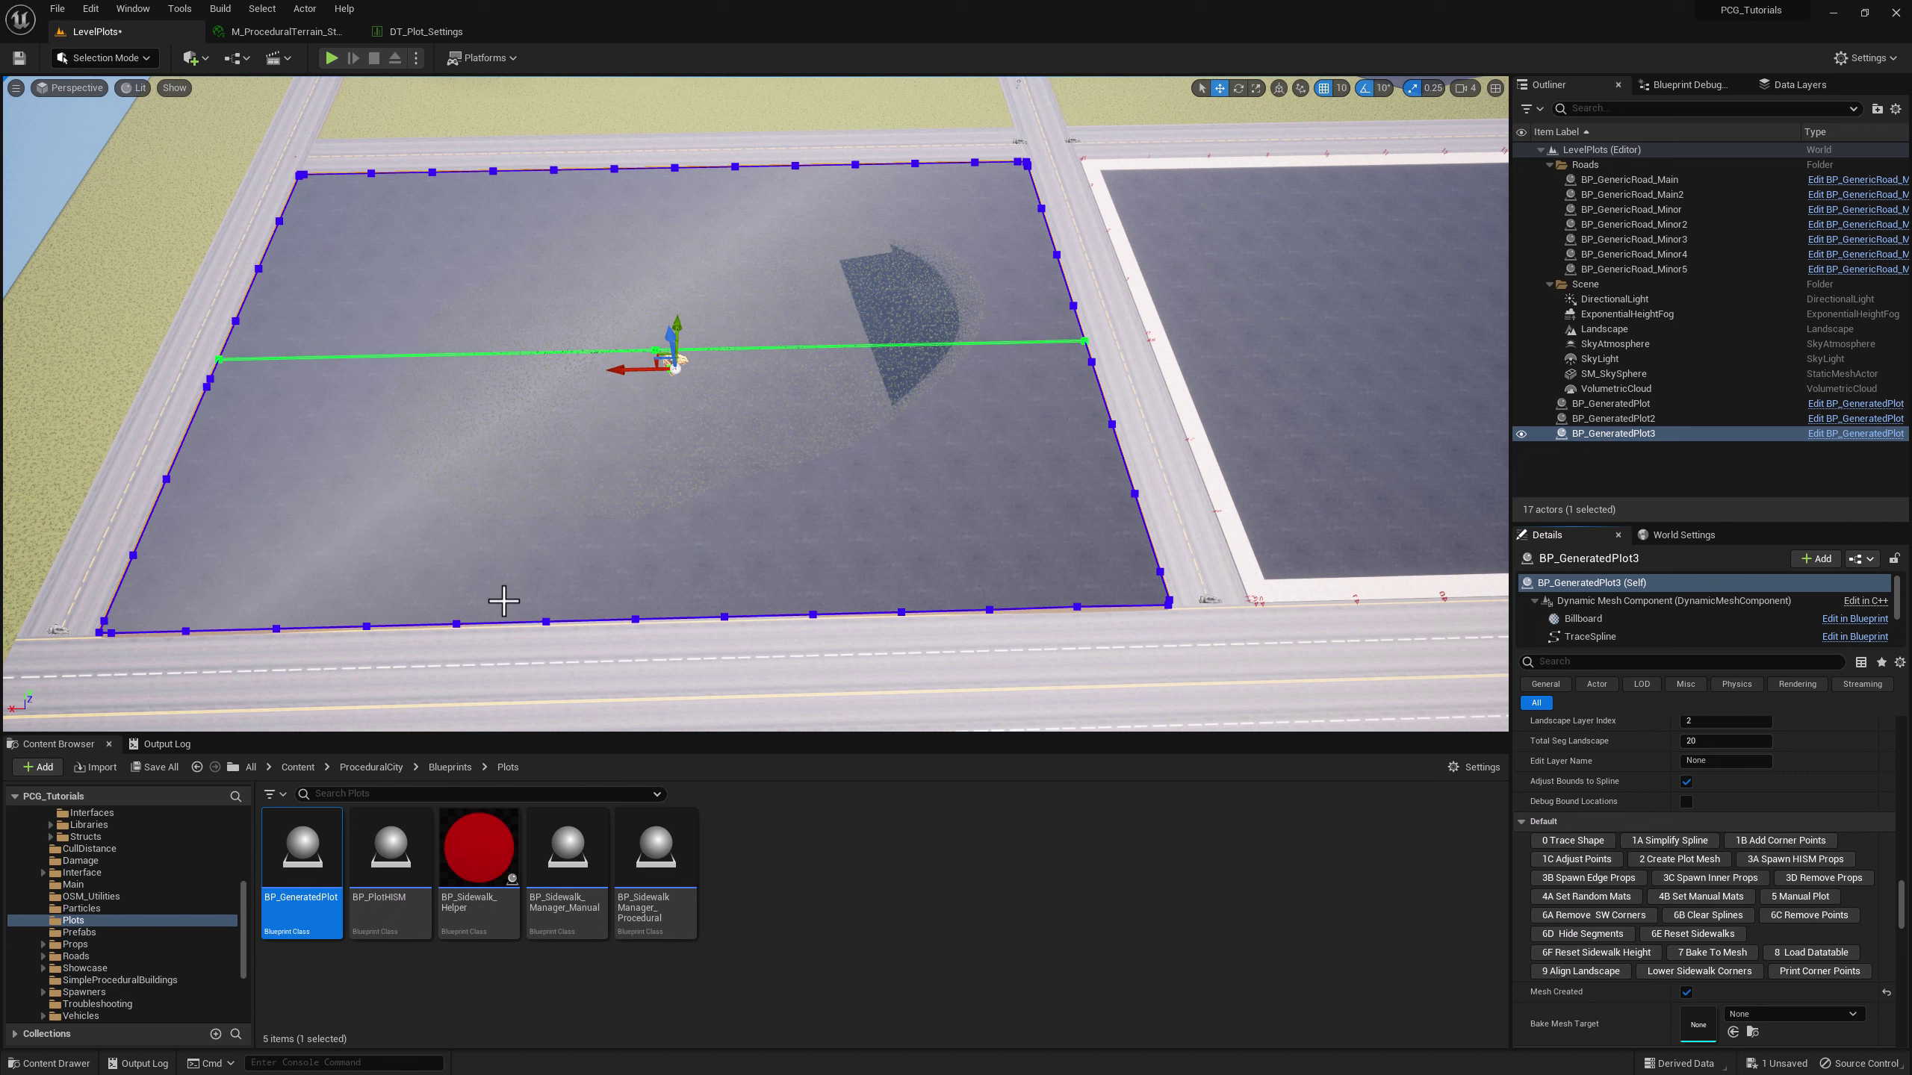
right_click_drag(831, 463, 899, 394)
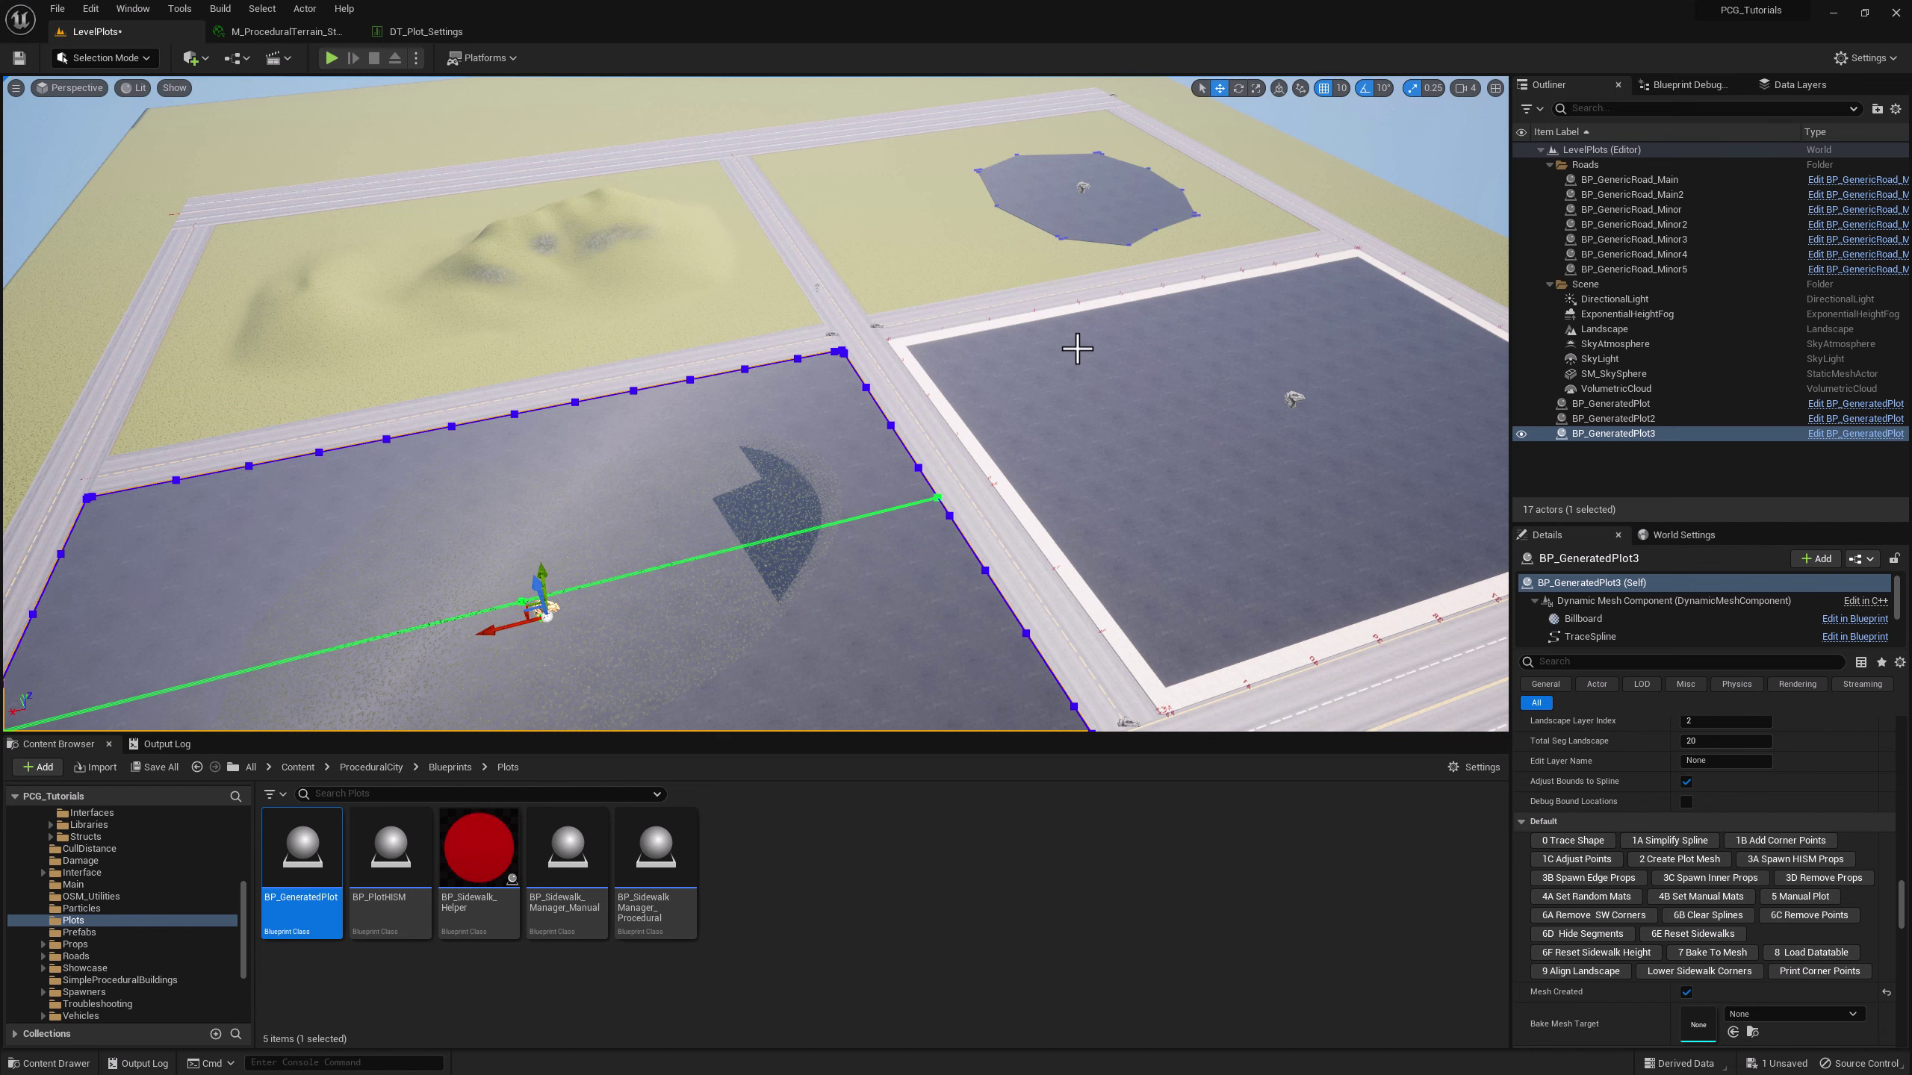
right_click_drag(1076, 346, 1053, 391)
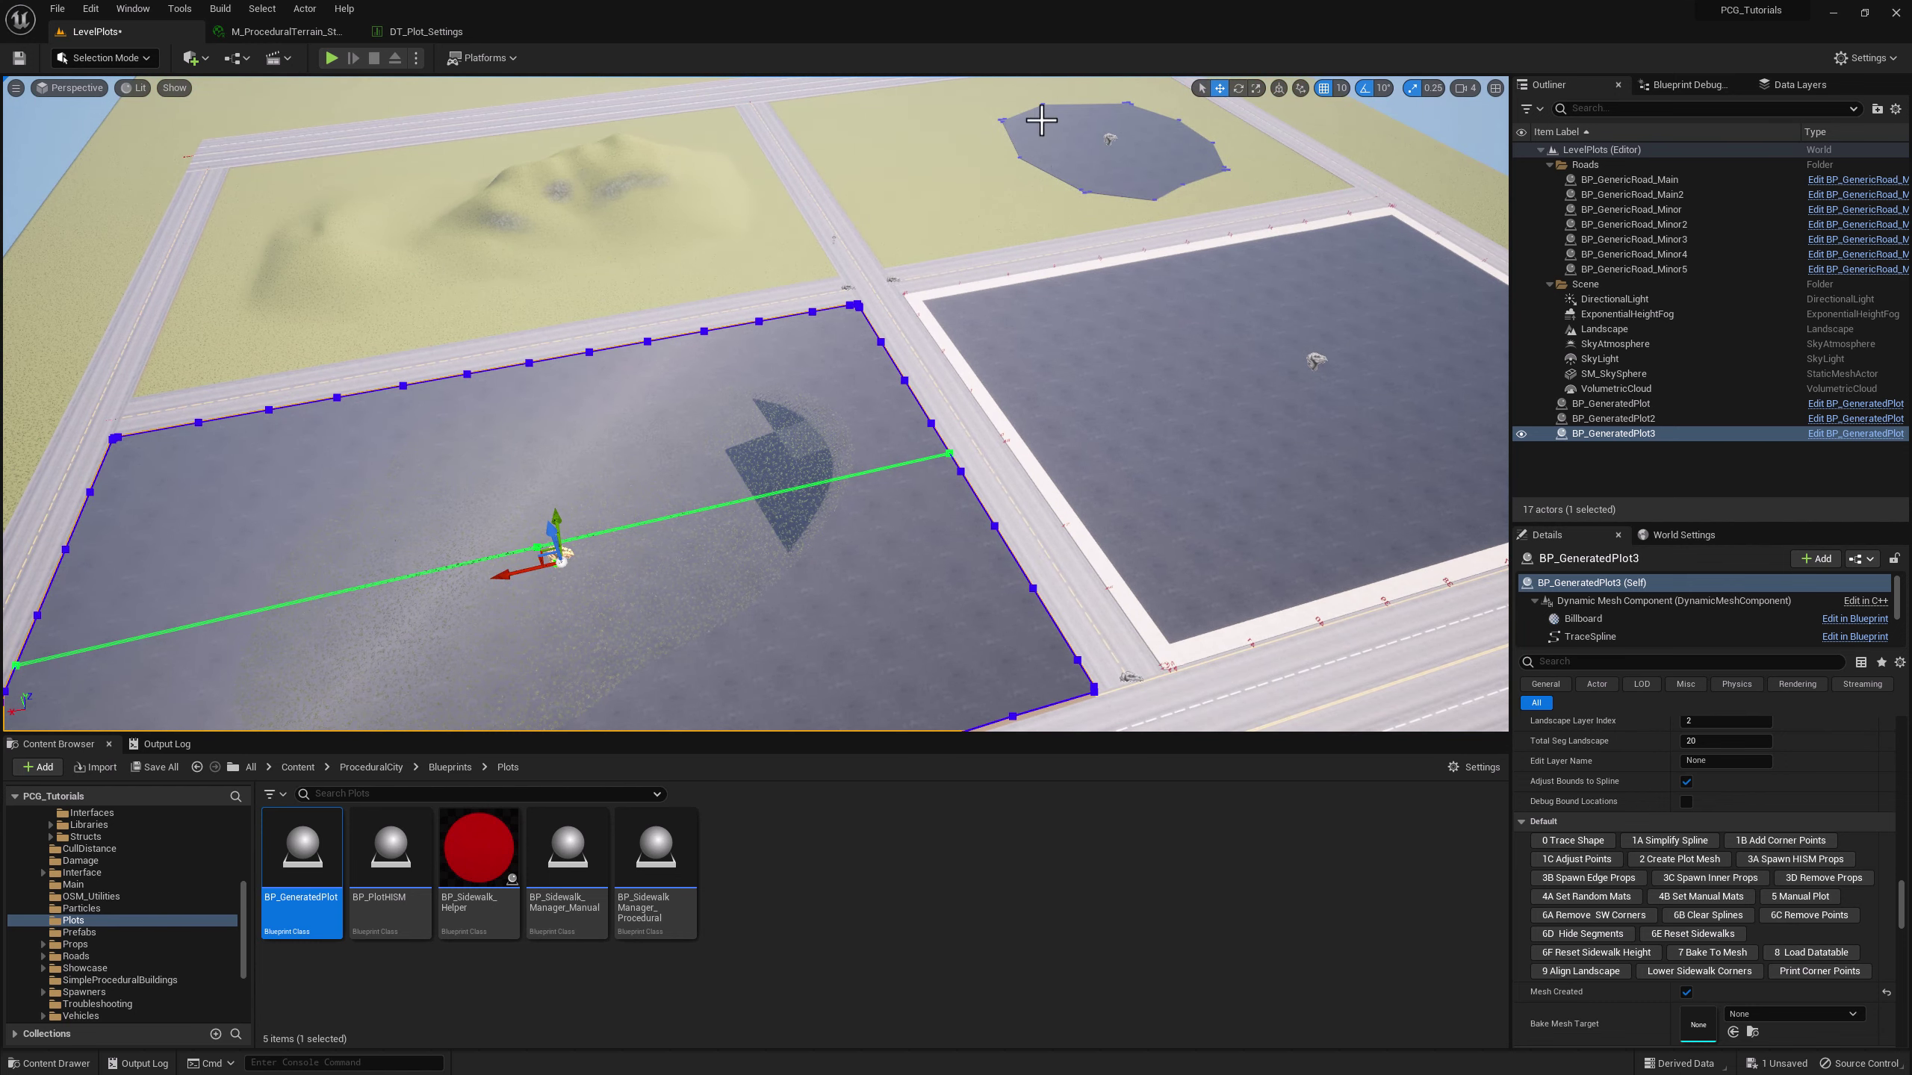
right_click_drag(1115, 323, 1061, 362)
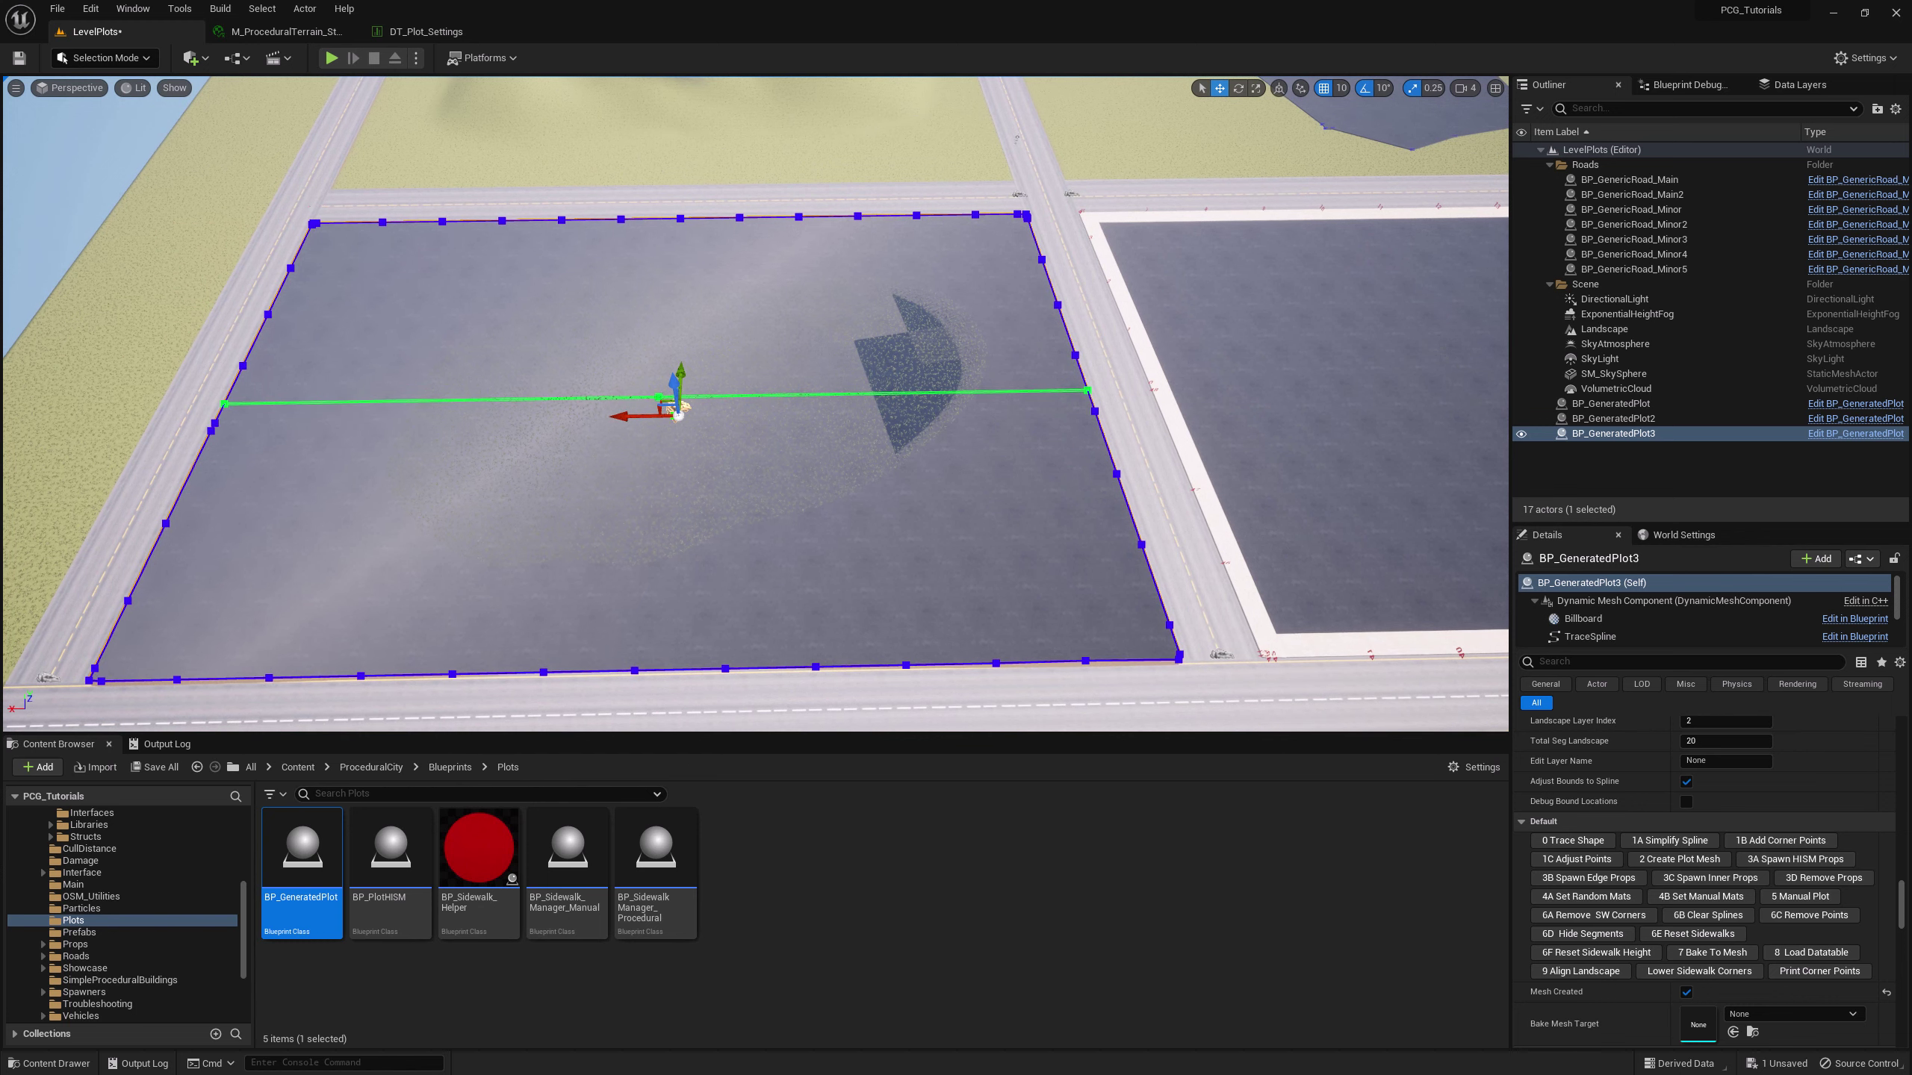
left_click(123, 58)
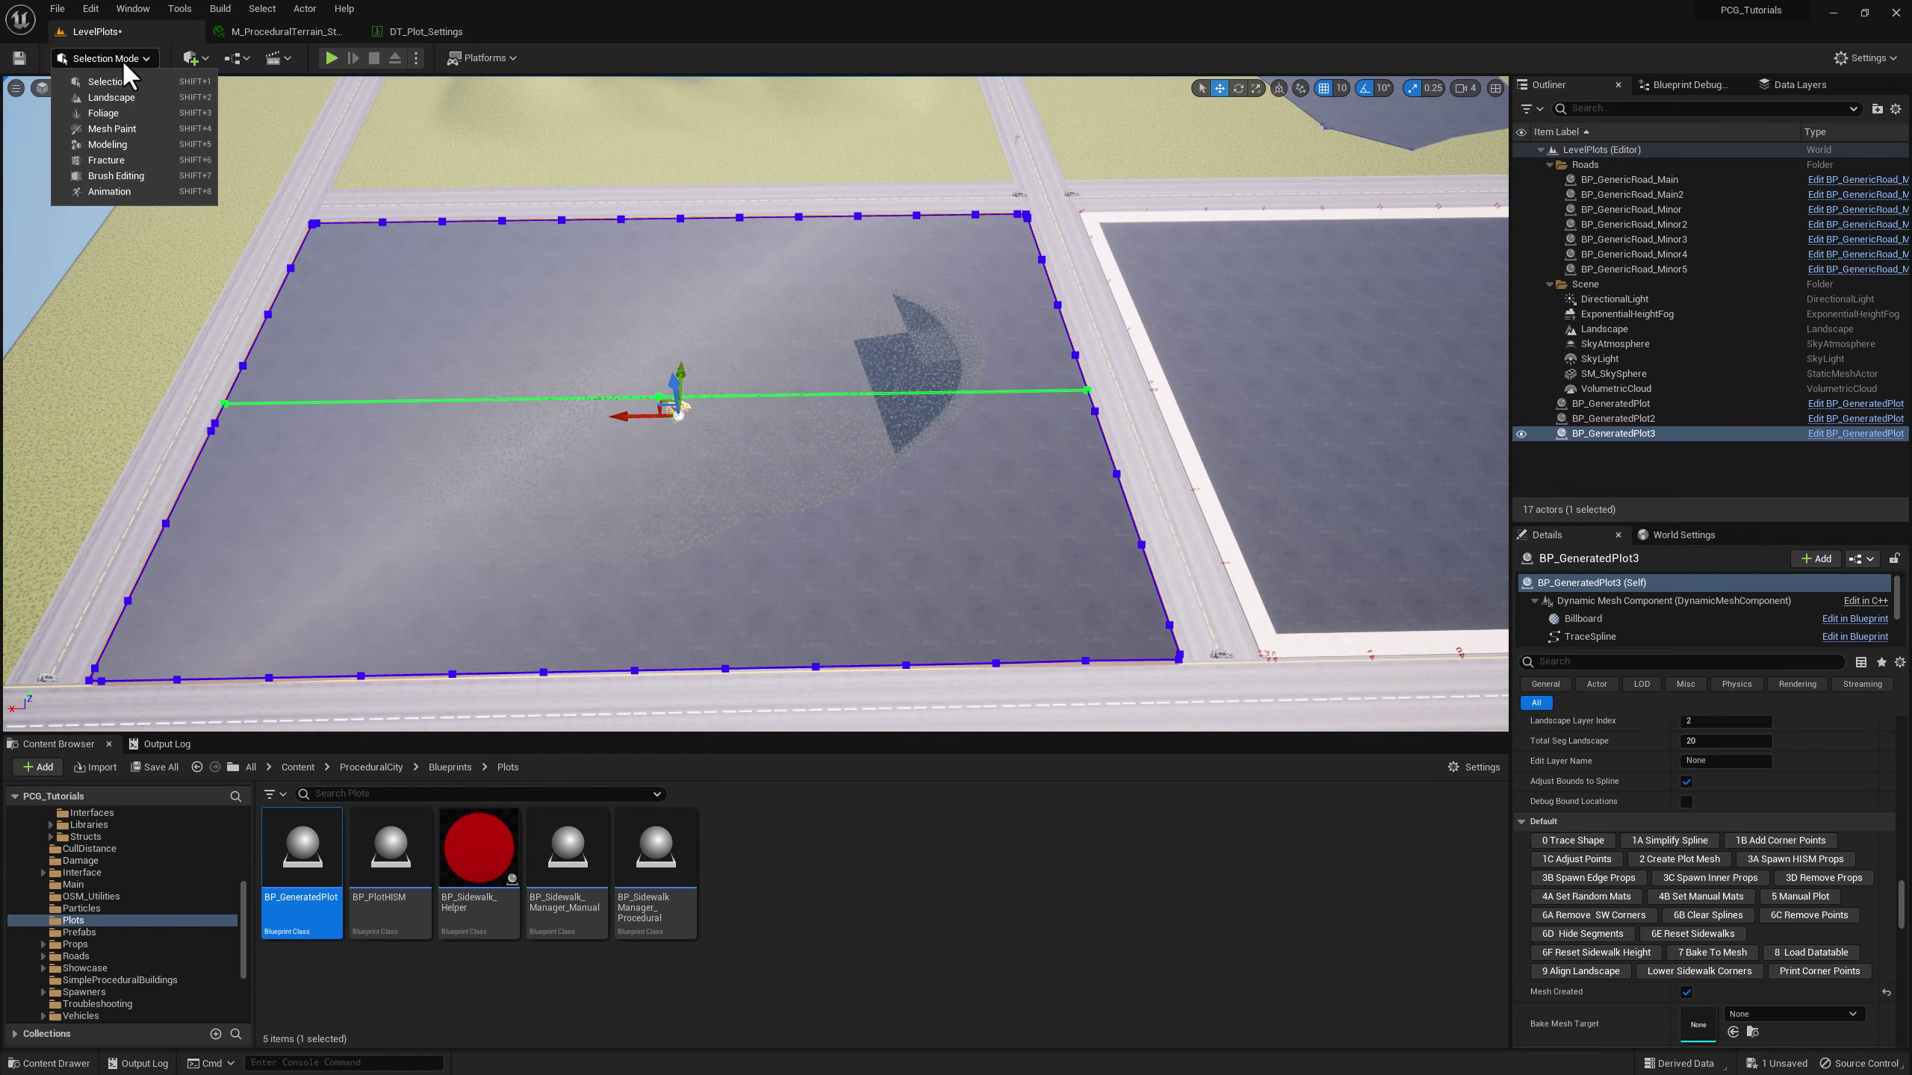
left_click(633, 13)
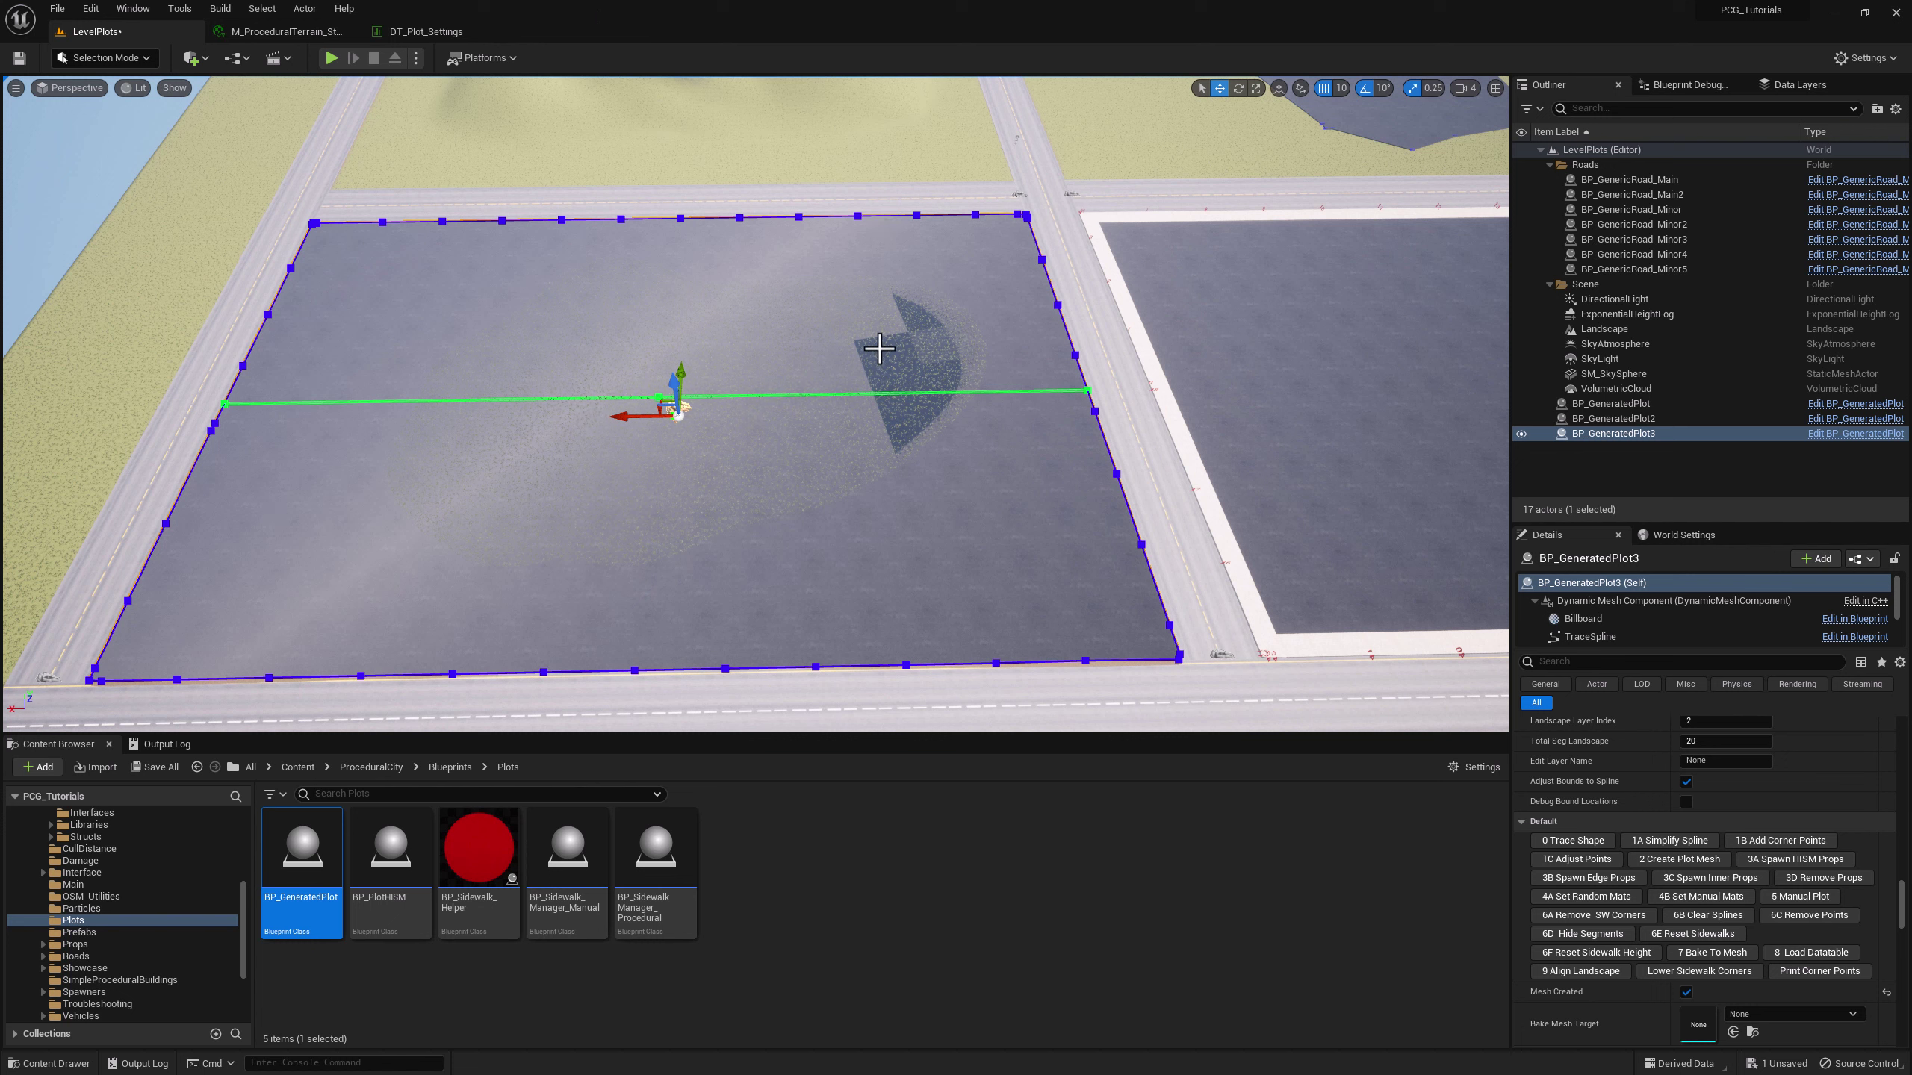
- Refresh the procedural terrain material instance by switching its Blend Smoothness override off and on, and return to LevelPlots to view the flattened plot
left_click(307, 31)
left_click(1377, 175)
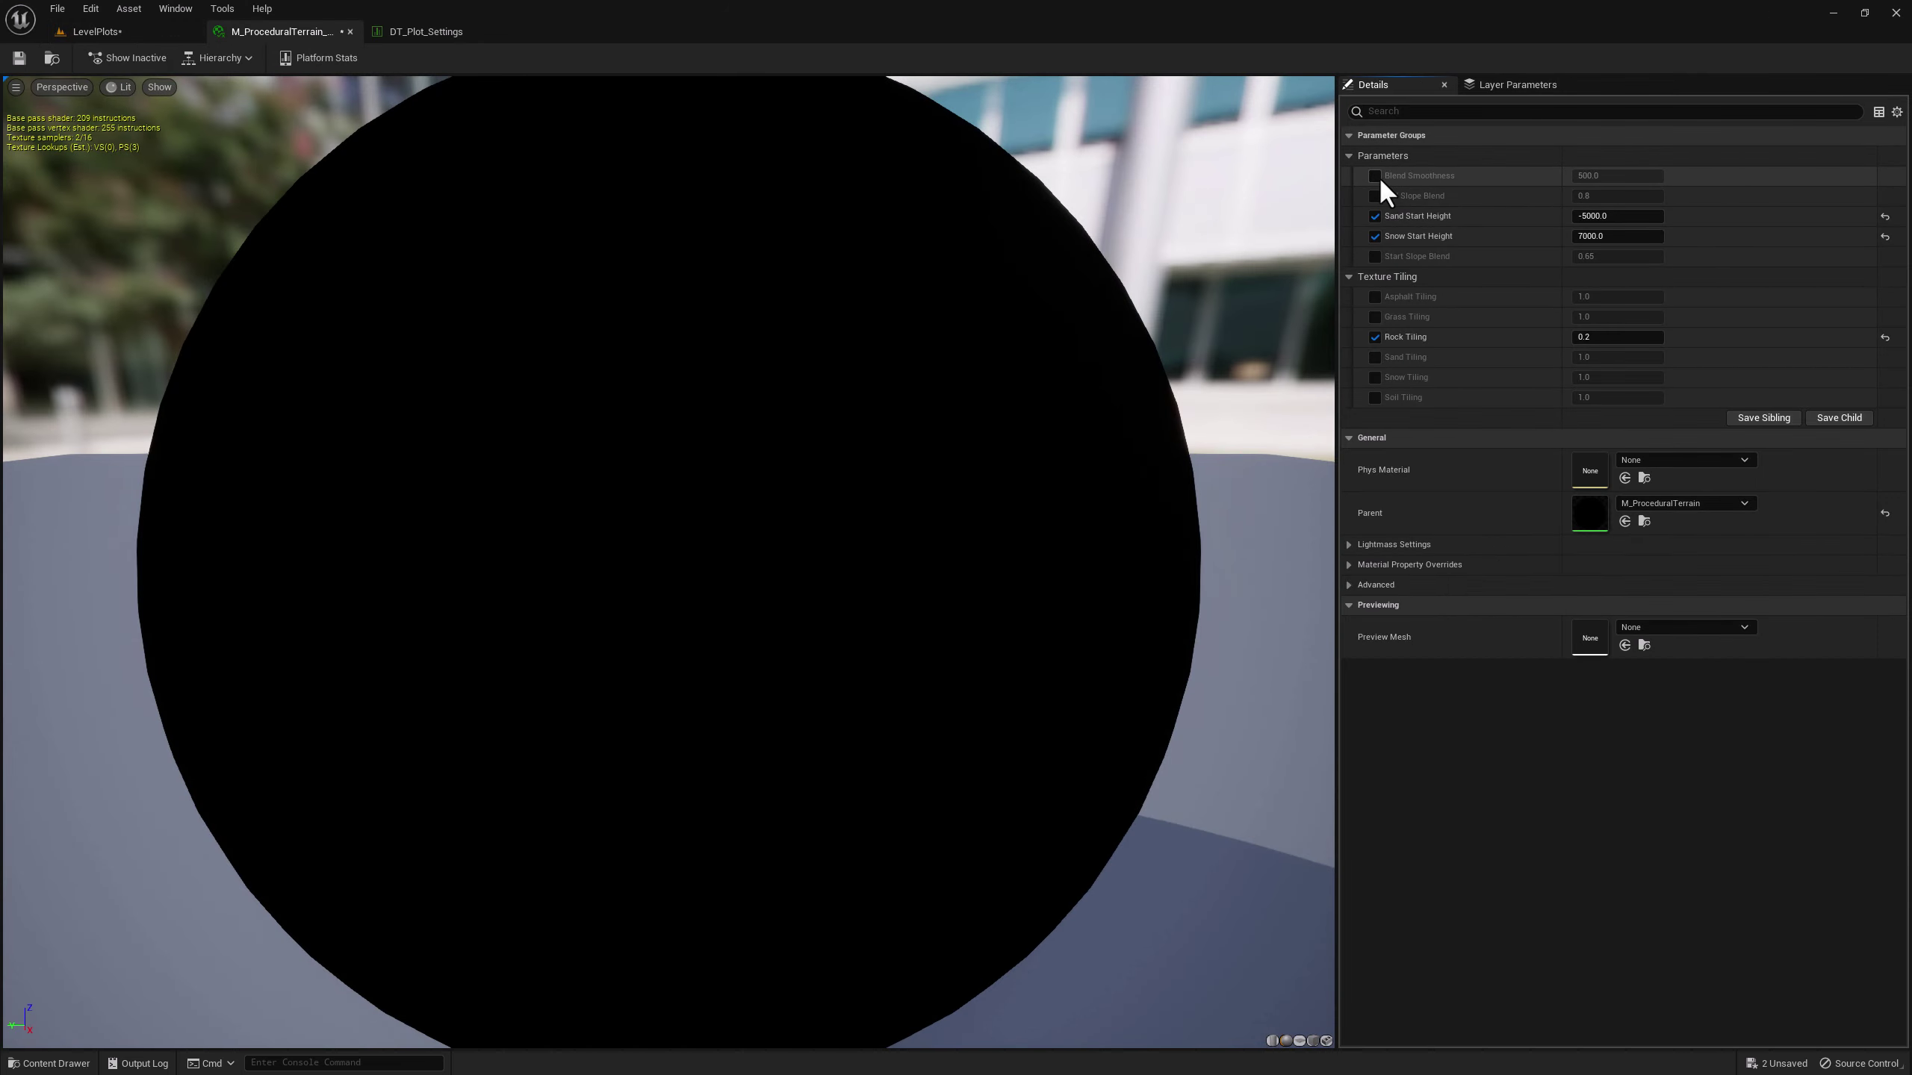
left_click(1377, 175)
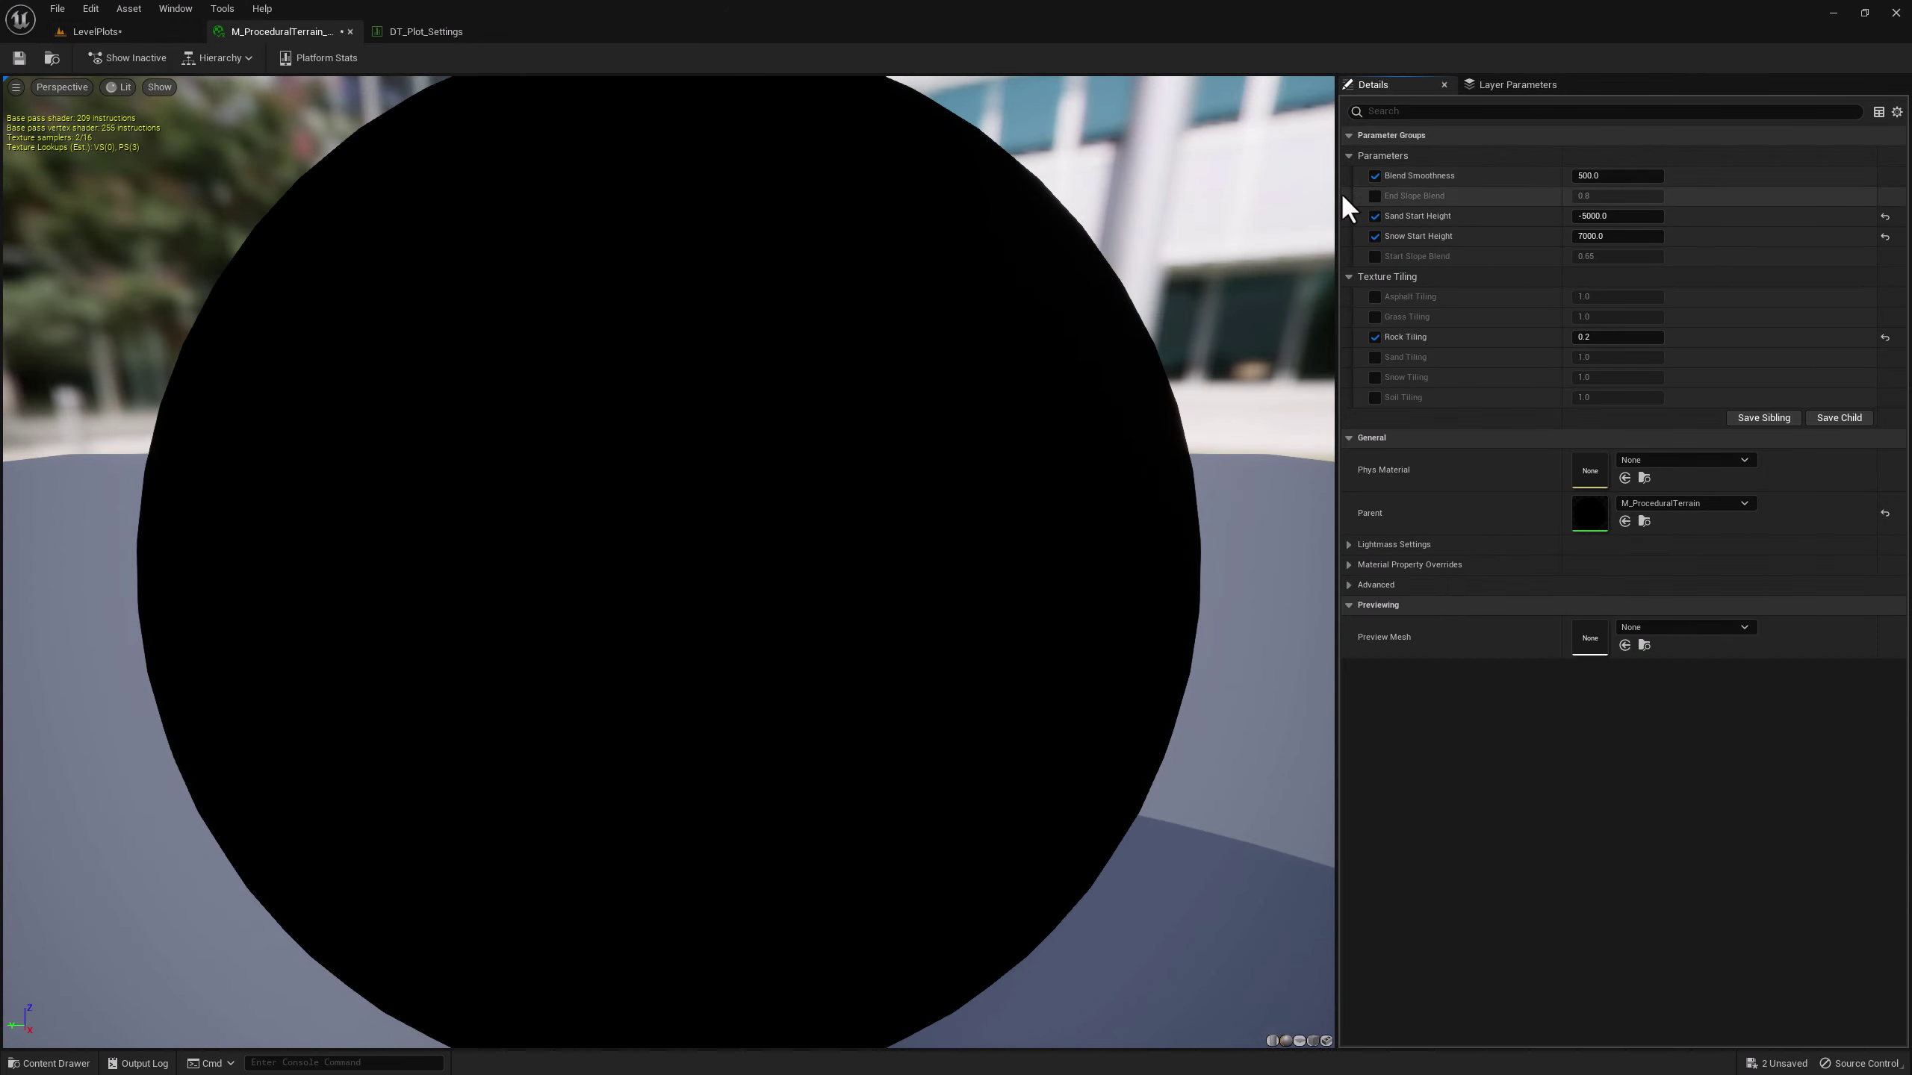
left_click(111, 32)
right_click_drag(752, 407, 752, 286)
key("w")
right_click_drag(568, 569, 557, 640)
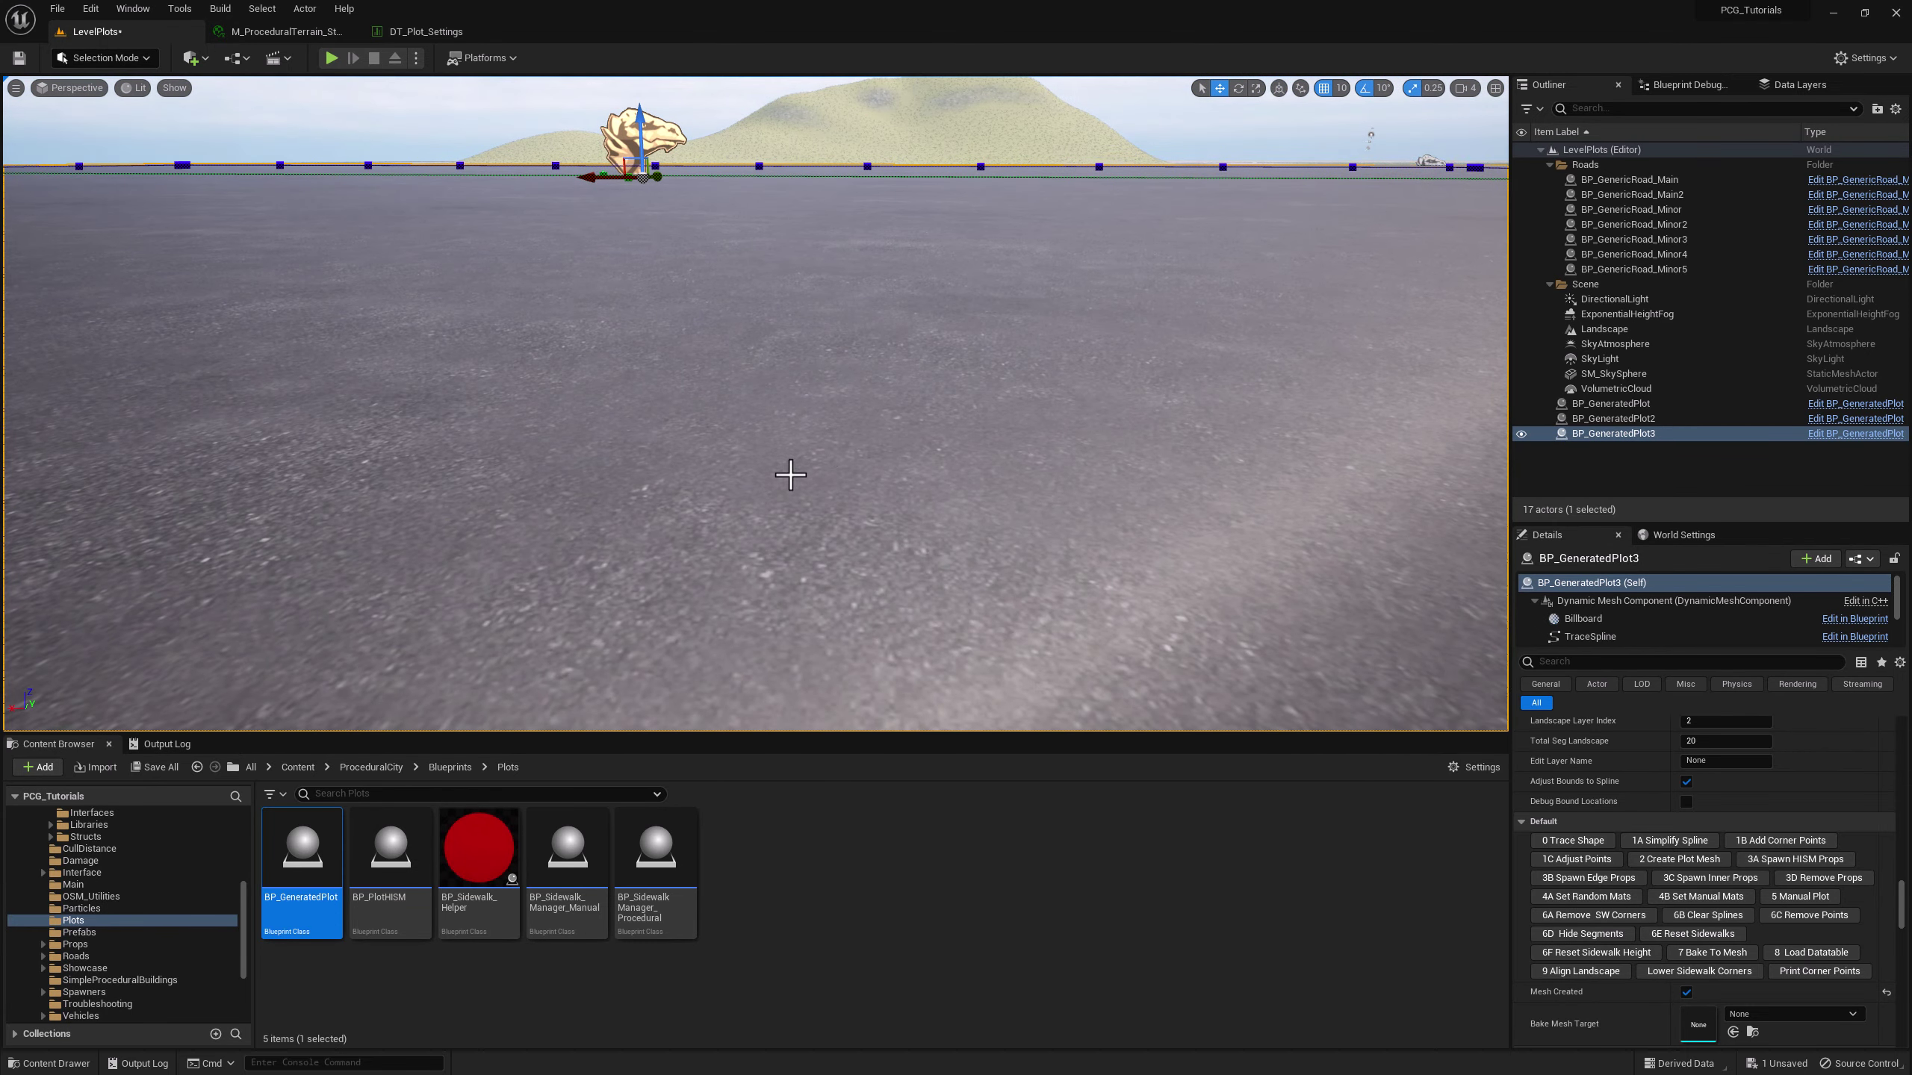
- Enable Generate Side Walk in the flattened plot's setup and deselect the plot
key("e")
right_click_drag(785, 324, 830, 457)
key("s")
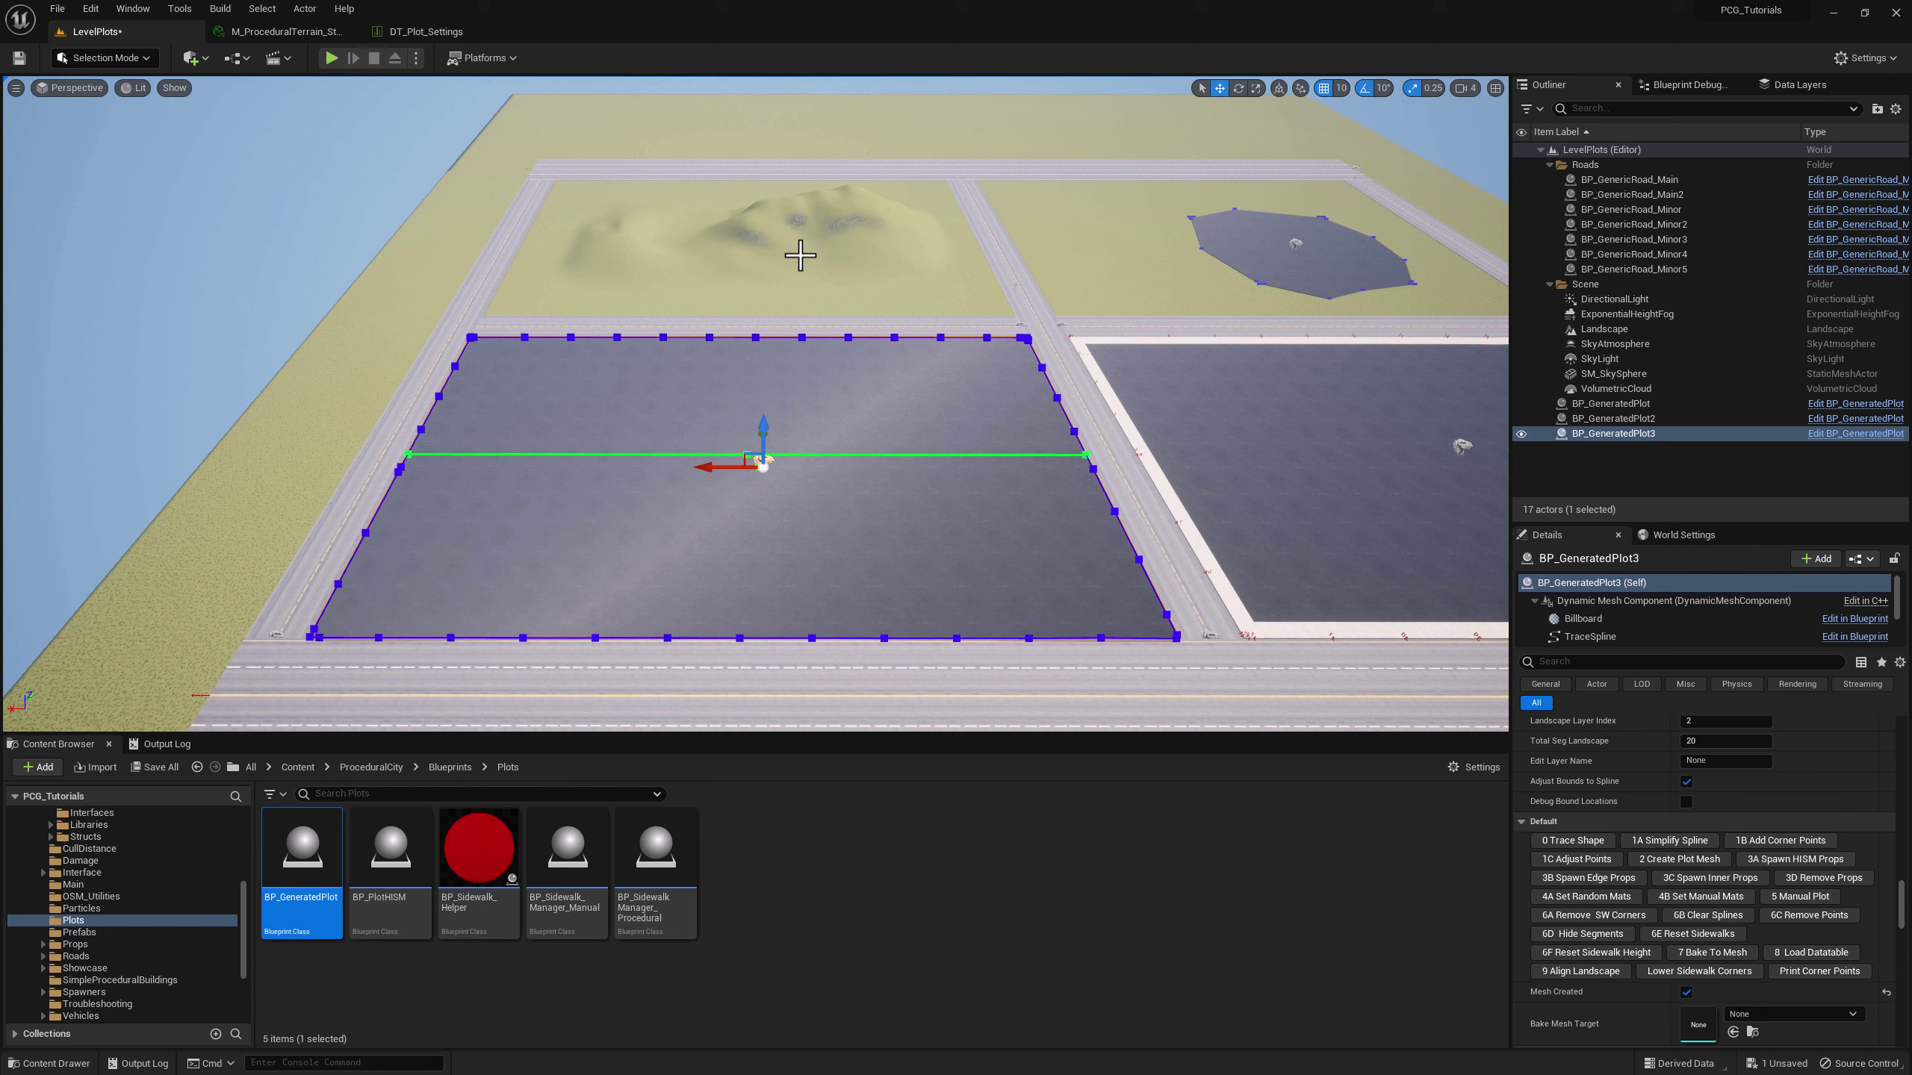
scroll(1822, 859, "down", 10)
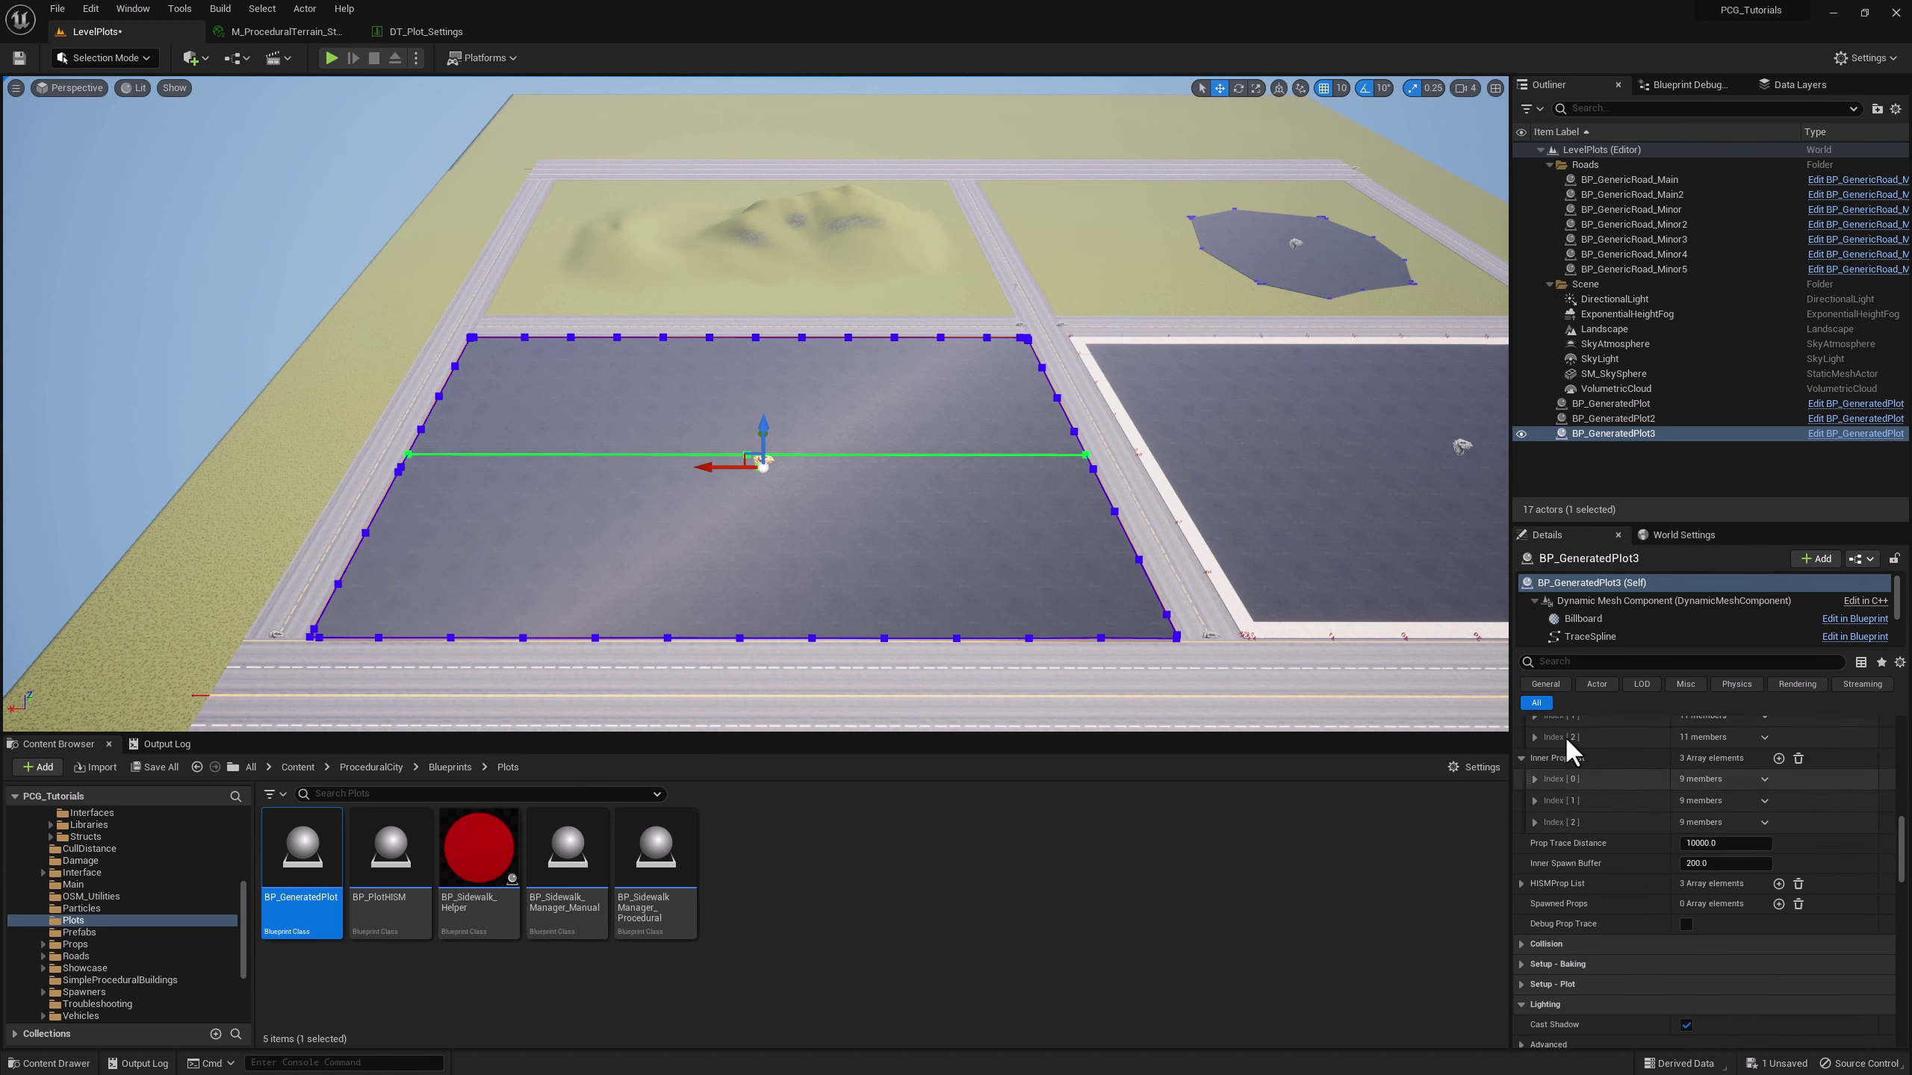
scroll(1716, 930, "up", 6)
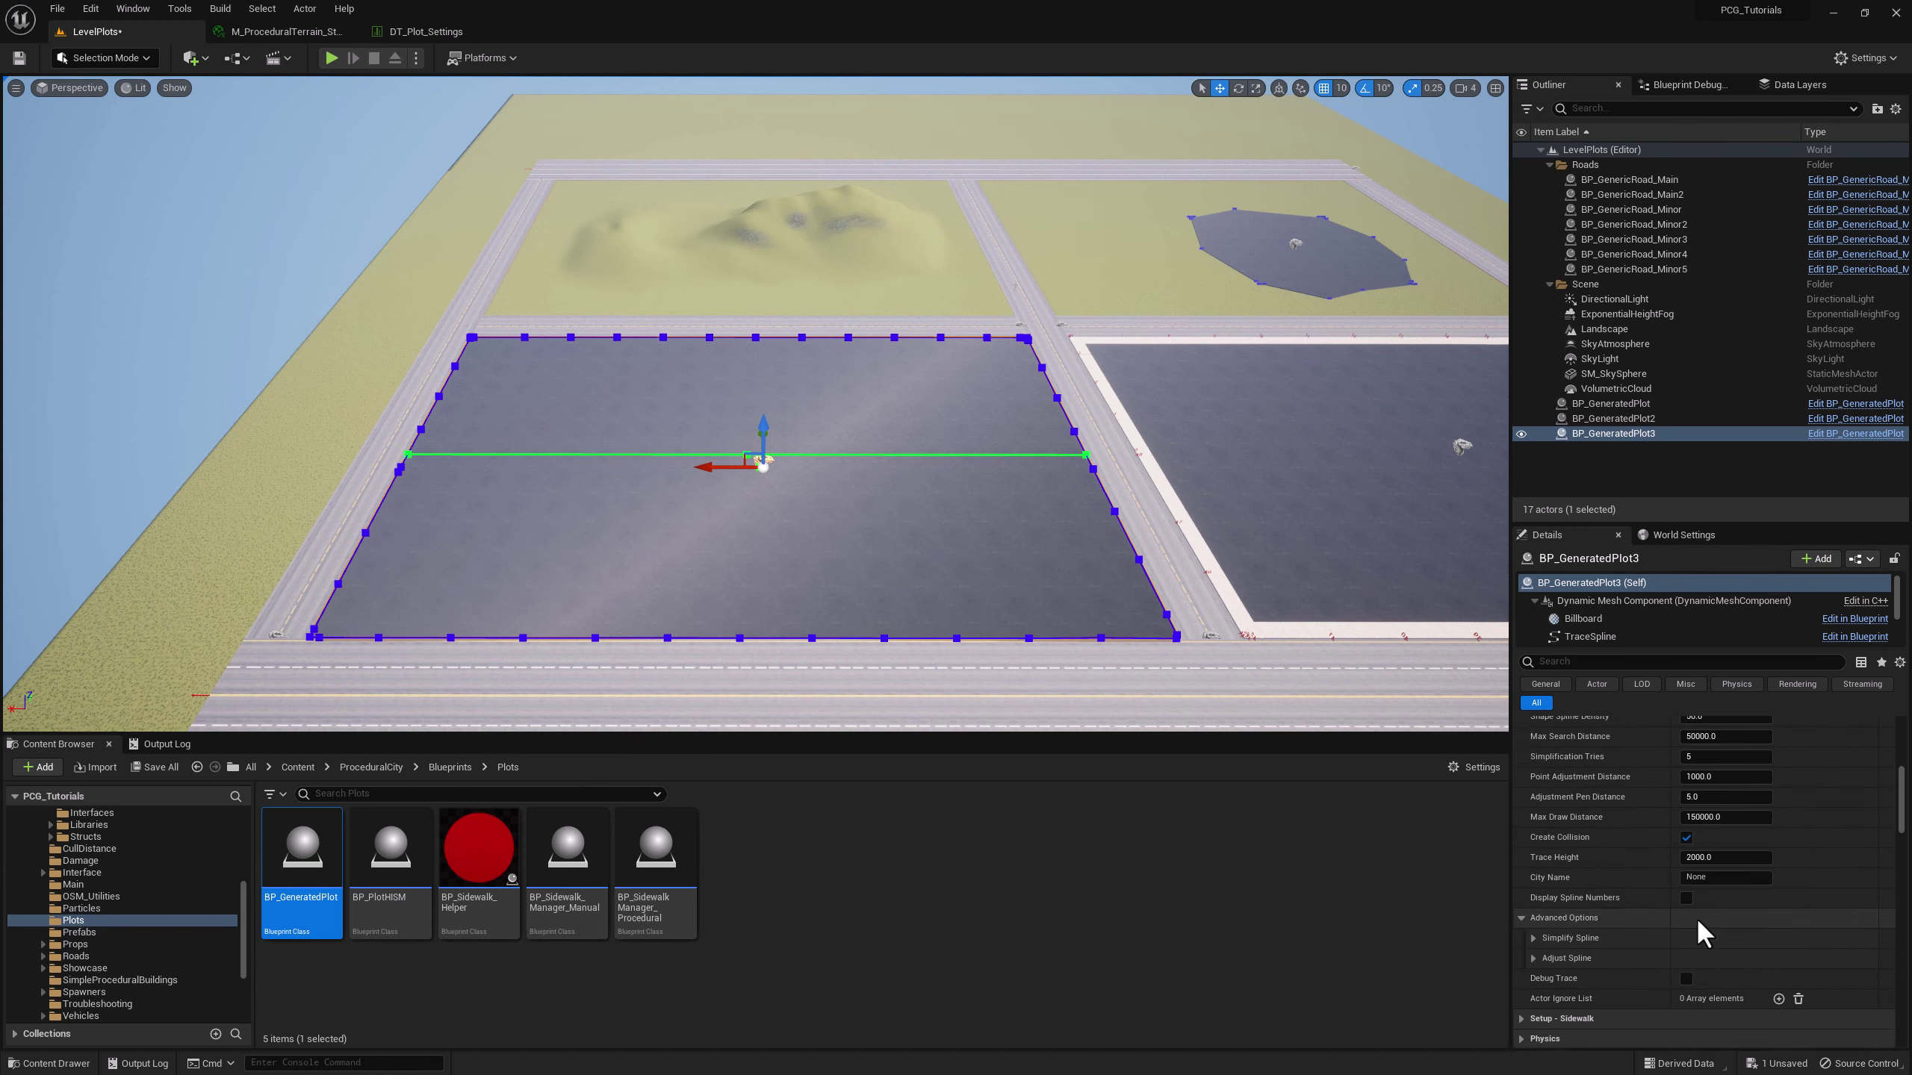
scroll(1694, 916, "up", 2)
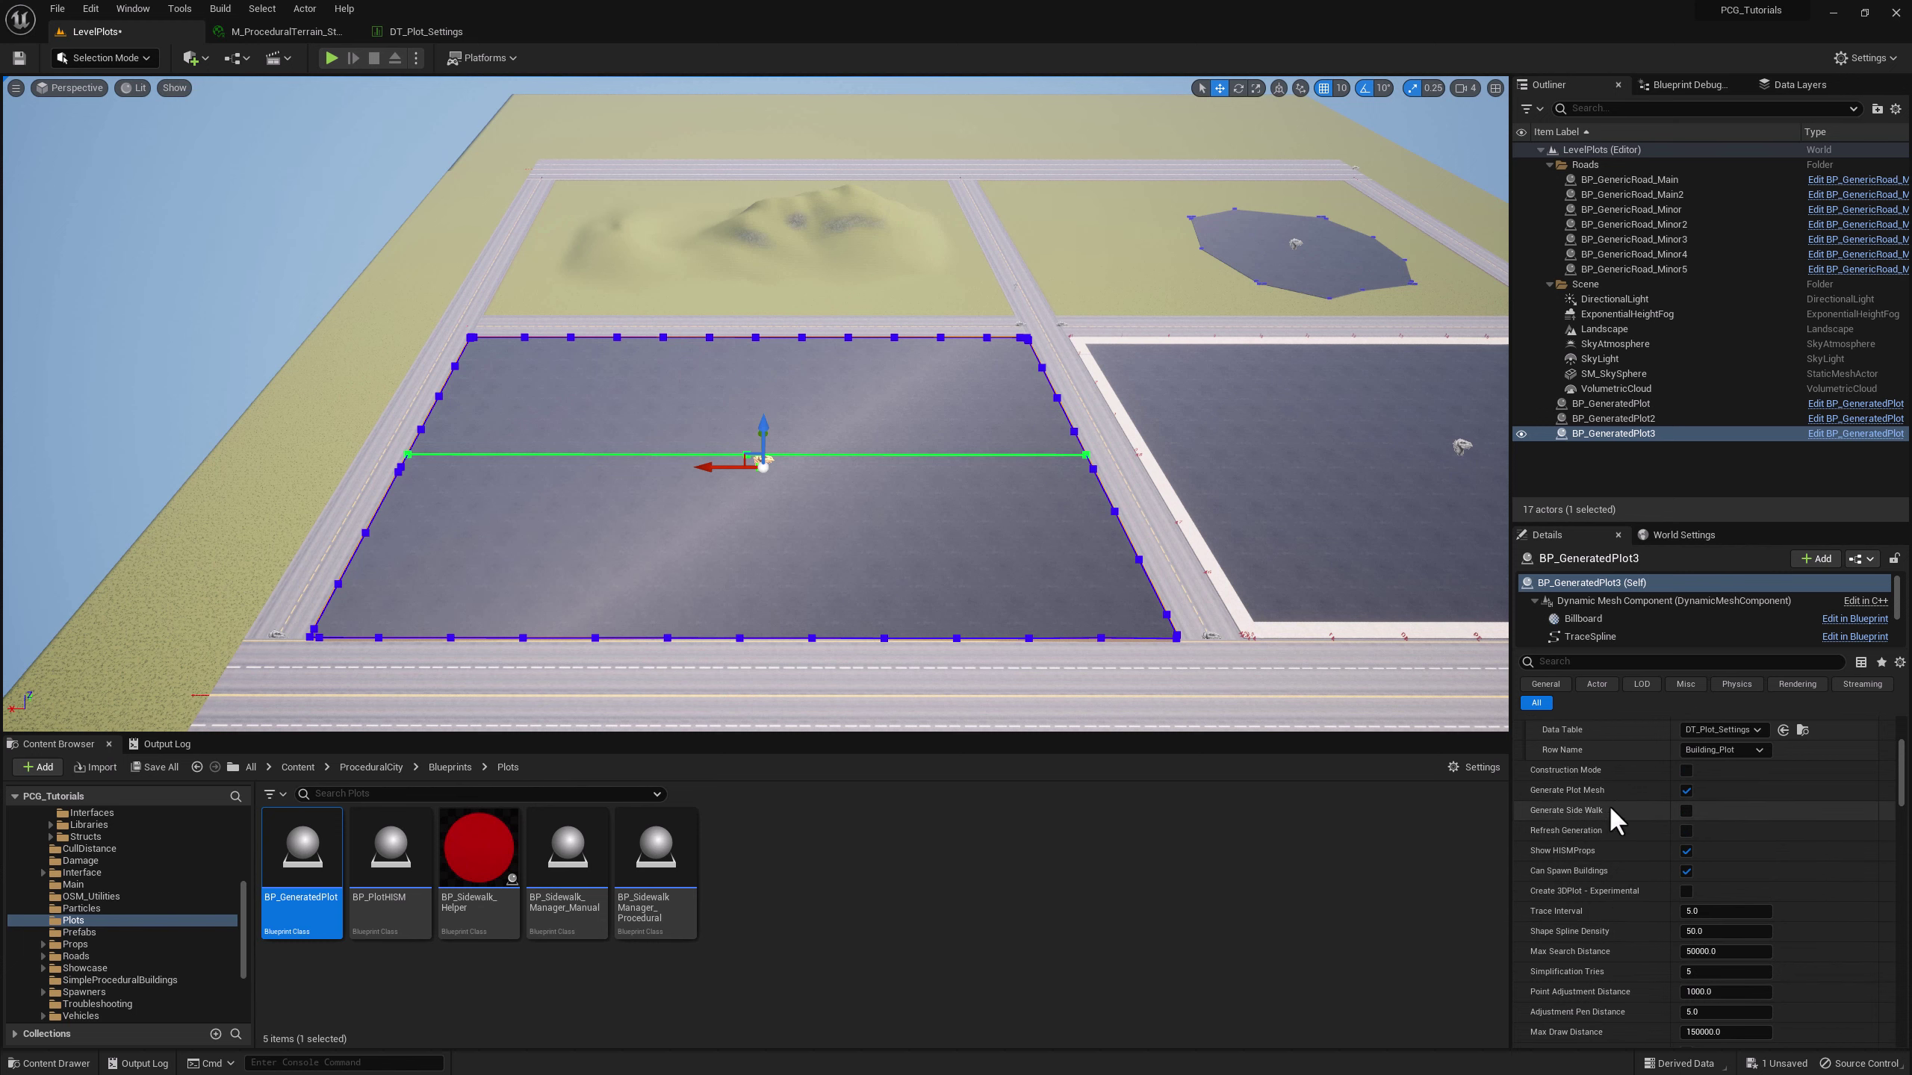
left_click(1686, 810)
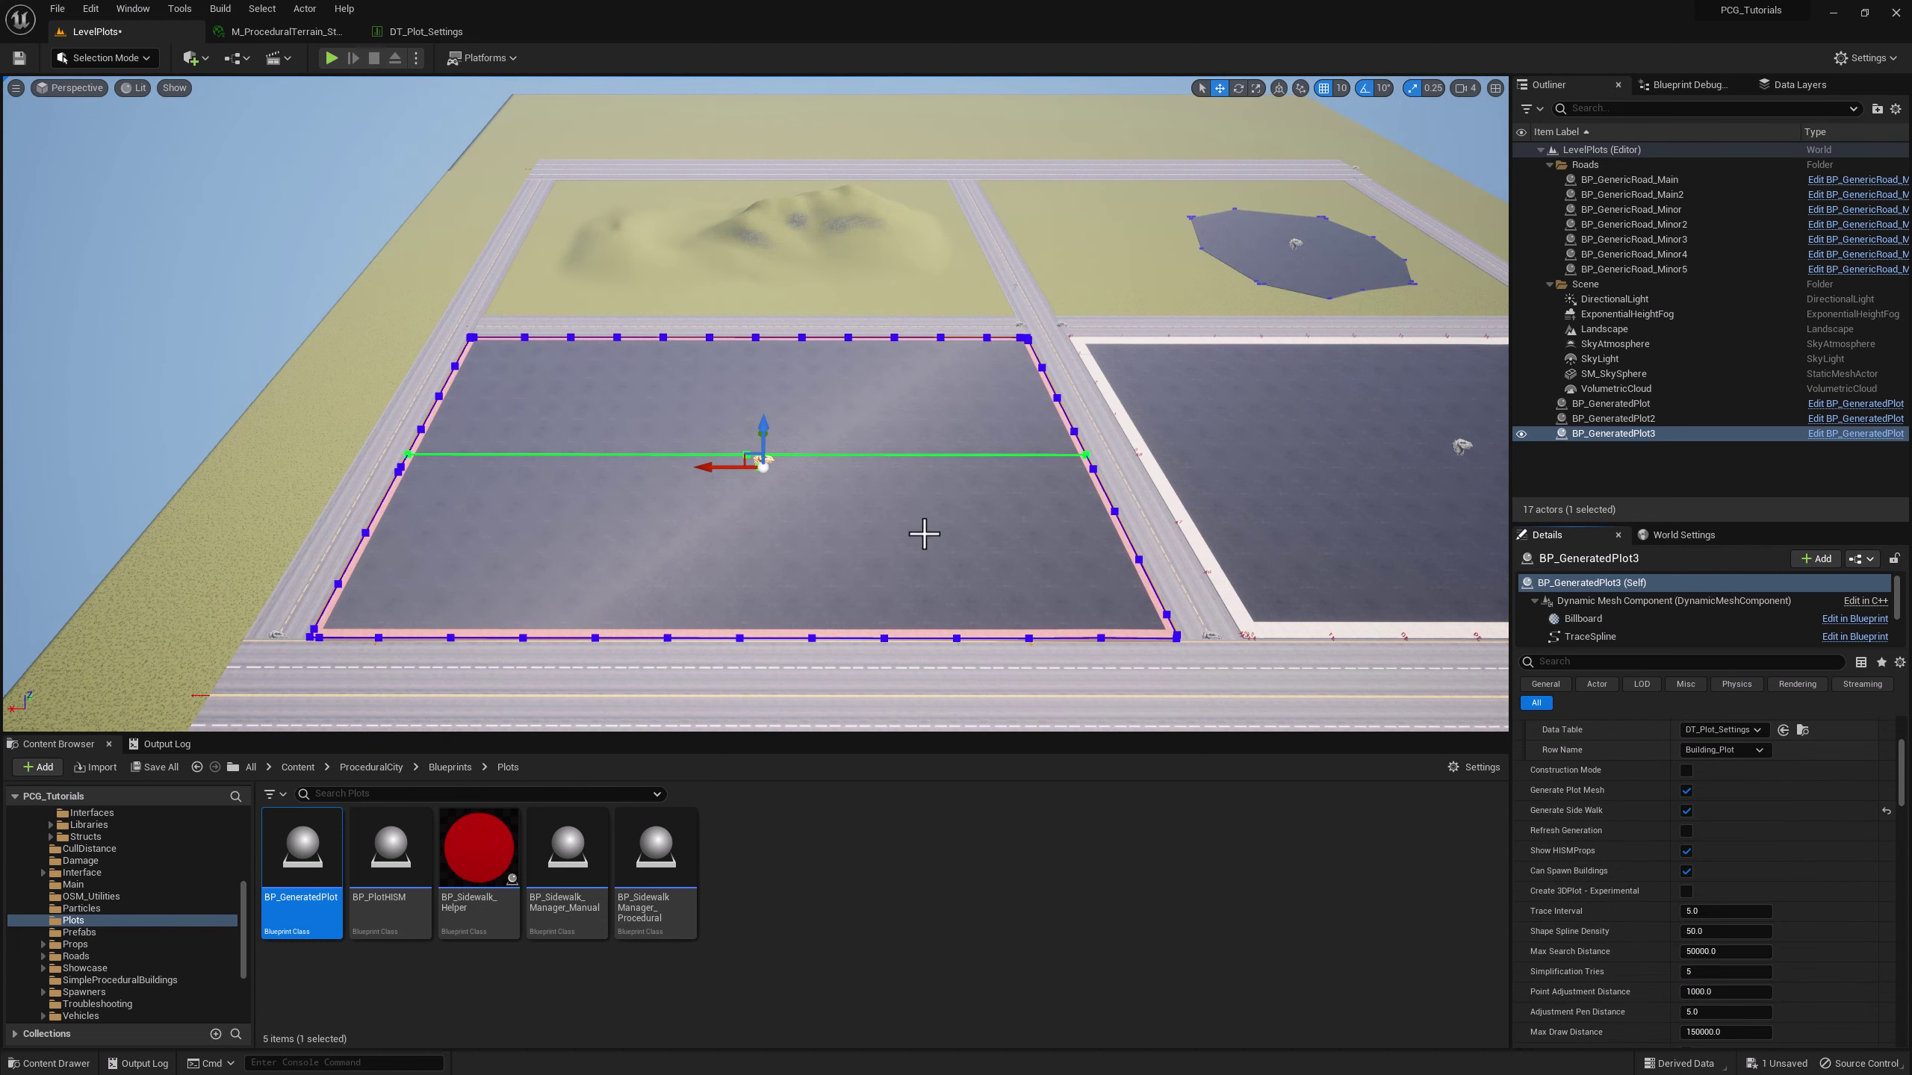
key("Escape")
- Place a new BP_GeneratedPlot in the middle of the remaining hilly block behind the flattened plot
key("w")
right_click_drag(1143, 568, 1144, 492)
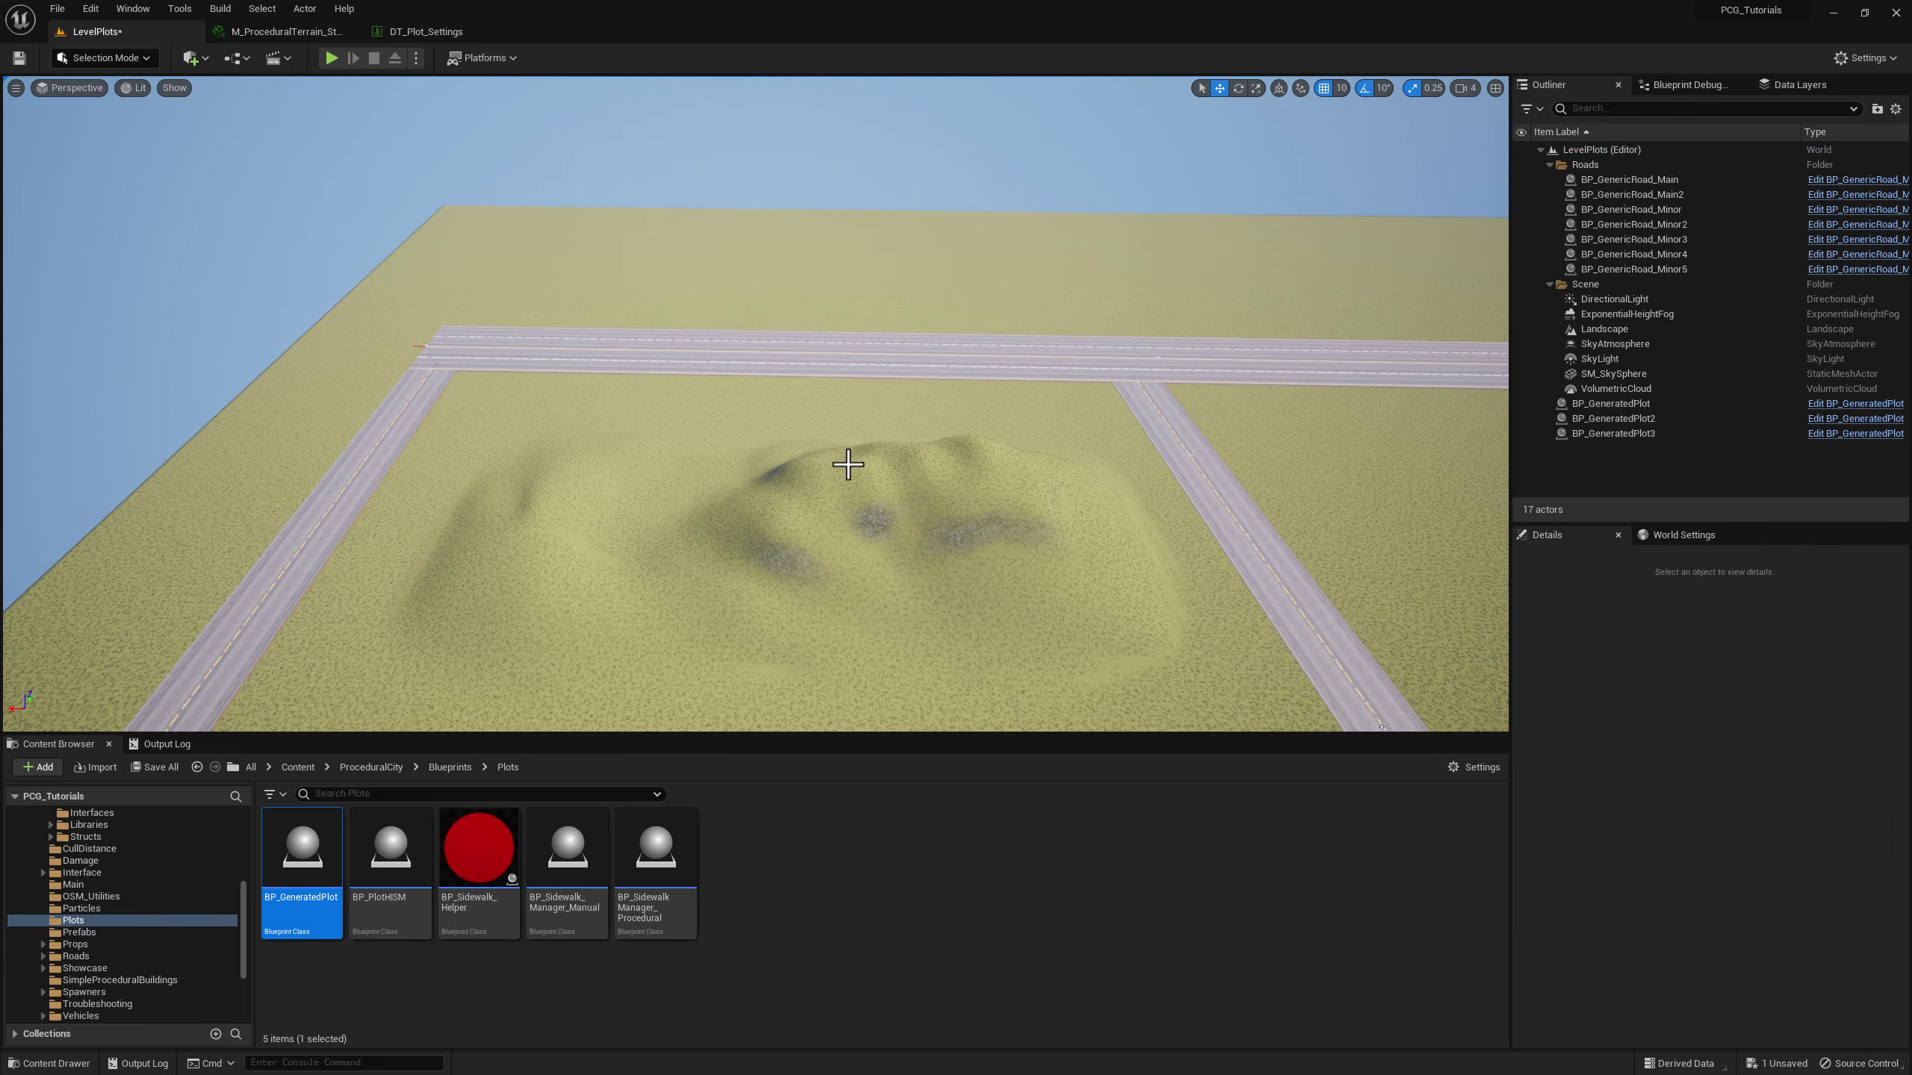
scroll(917, 481, "down", 3)
left_click_drag(301, 850, 774, 476)
key("e")
right_click_drag(828, 486, 828, 531)
right_click_drag(1428, 459, 1314, 457)
- Trace the new plot's shape, simplify its spline, add corner points, adjust the points and generate its plot mesh
scroll(1694, 836, "down", 5)
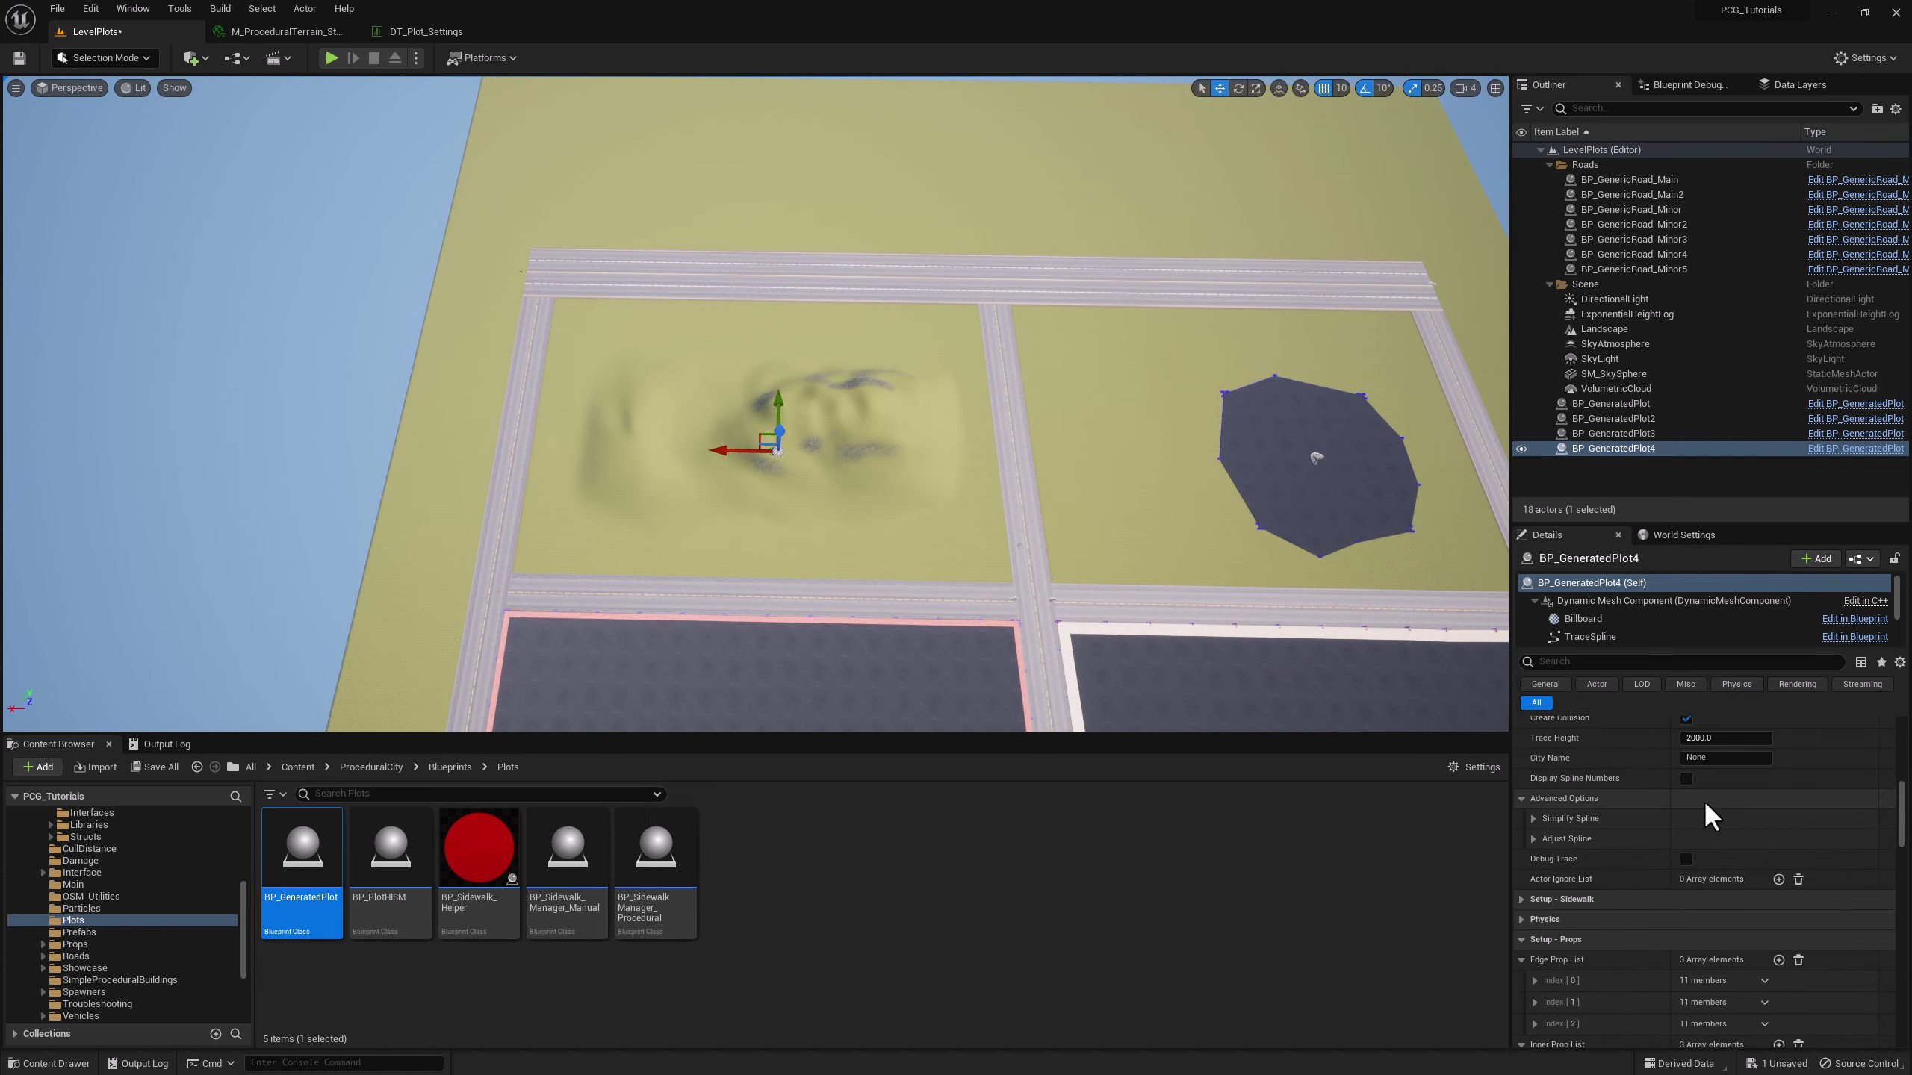
scroll(1697, 797, "down", 12)
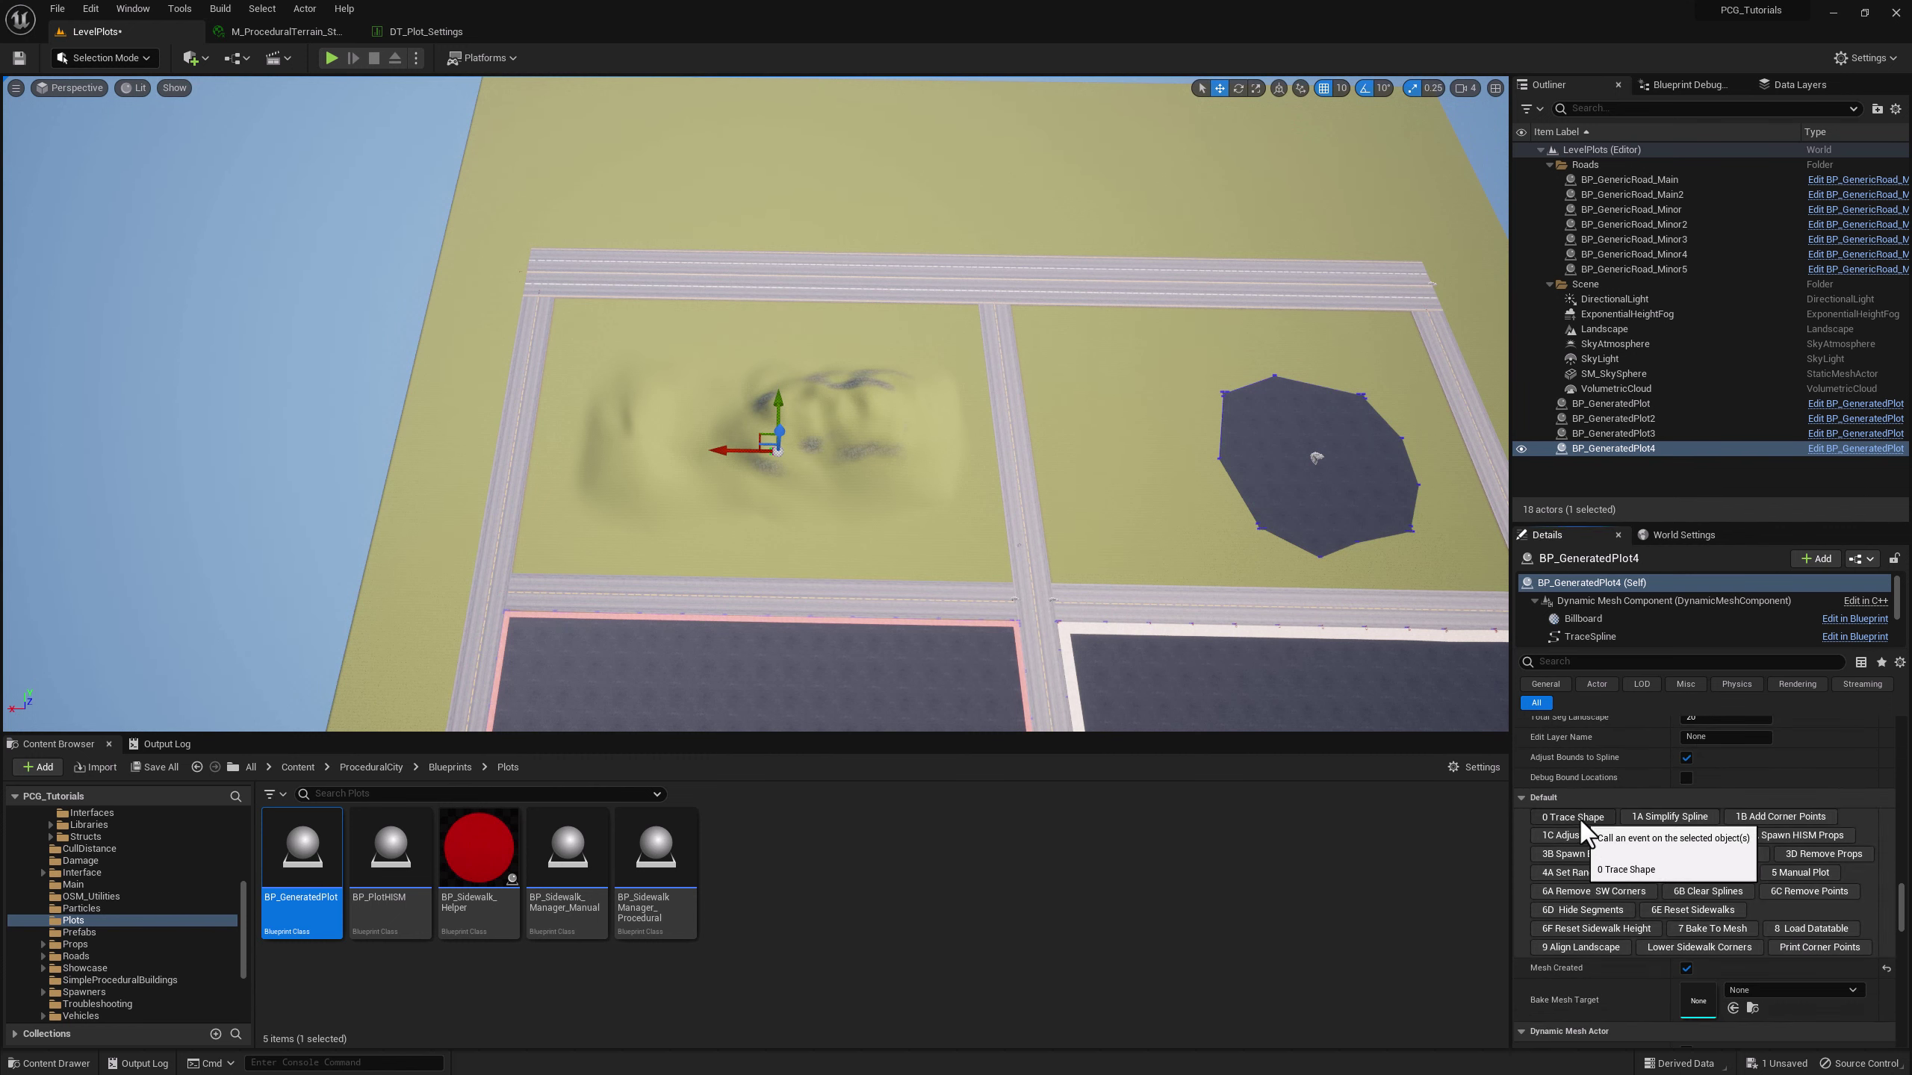
left_click(1579, 819)
left_click(1690, 817)
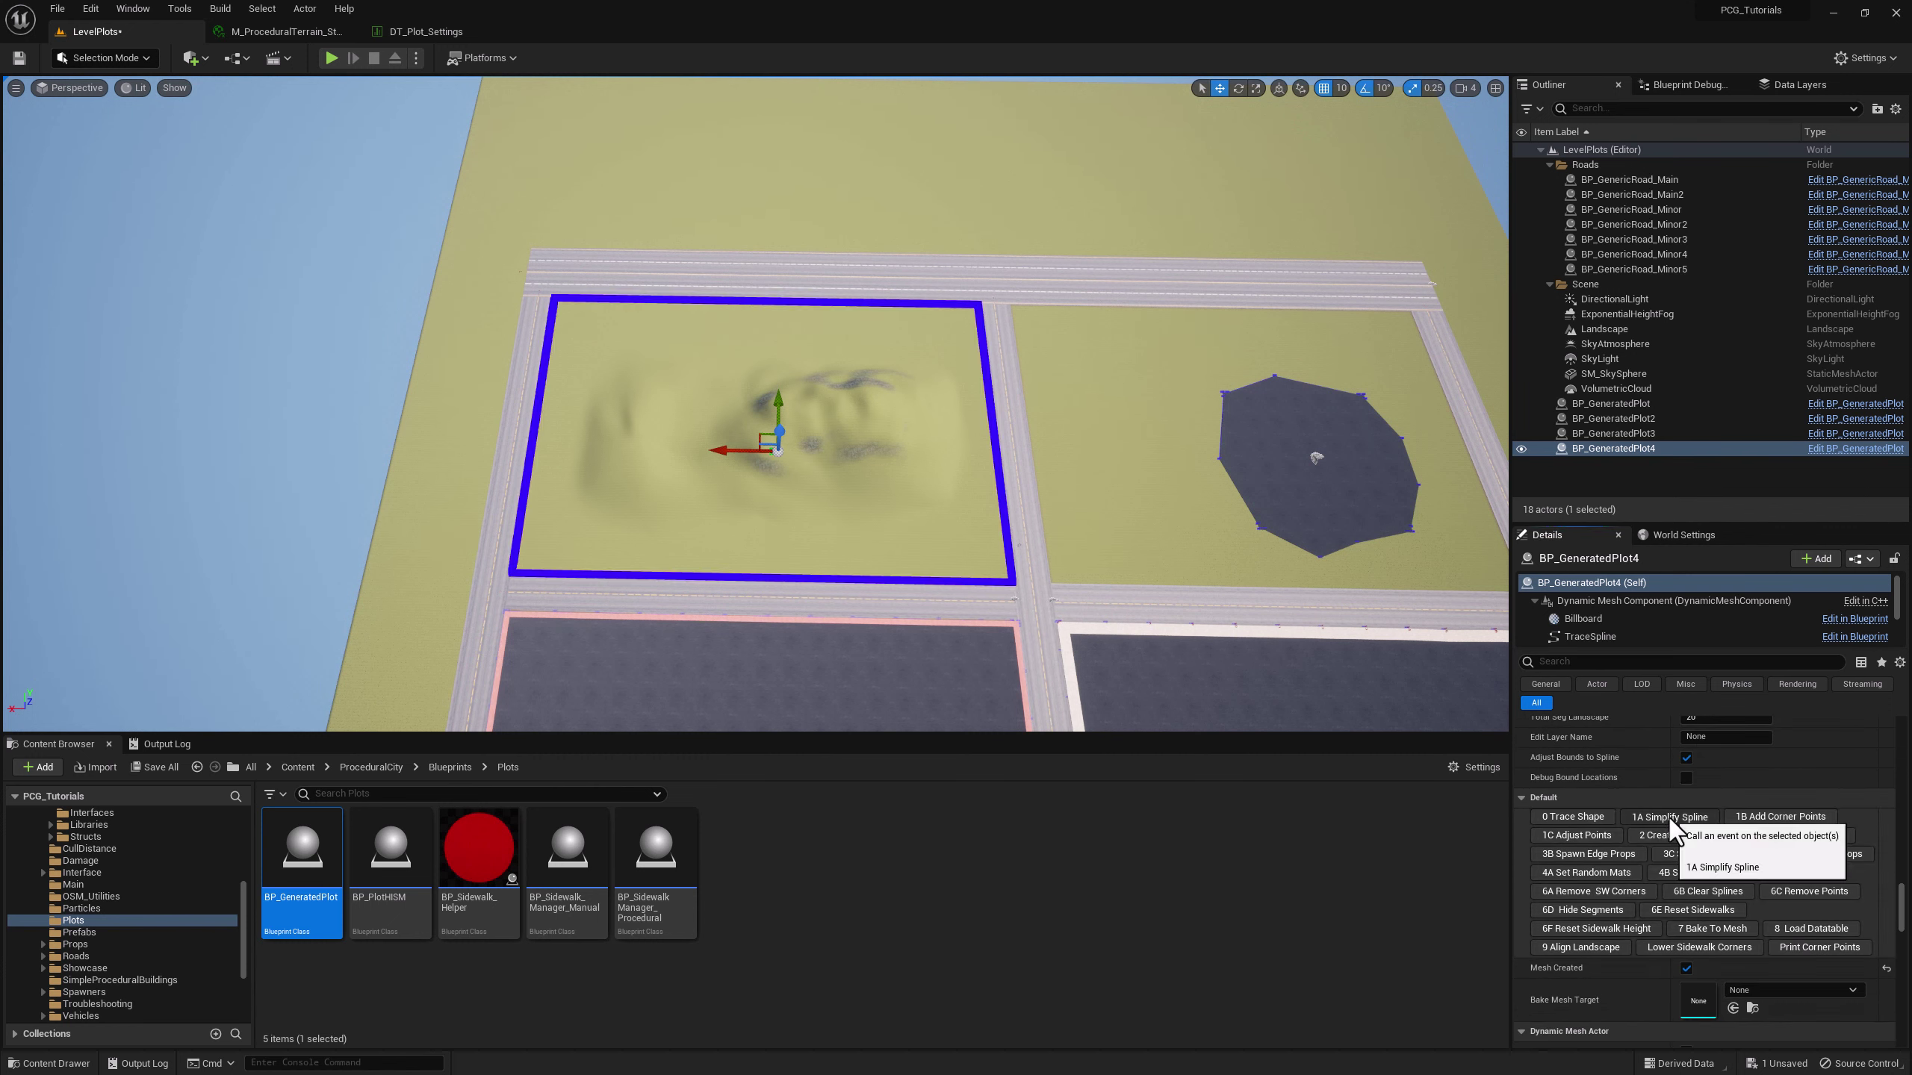
left_click(1780, 820)
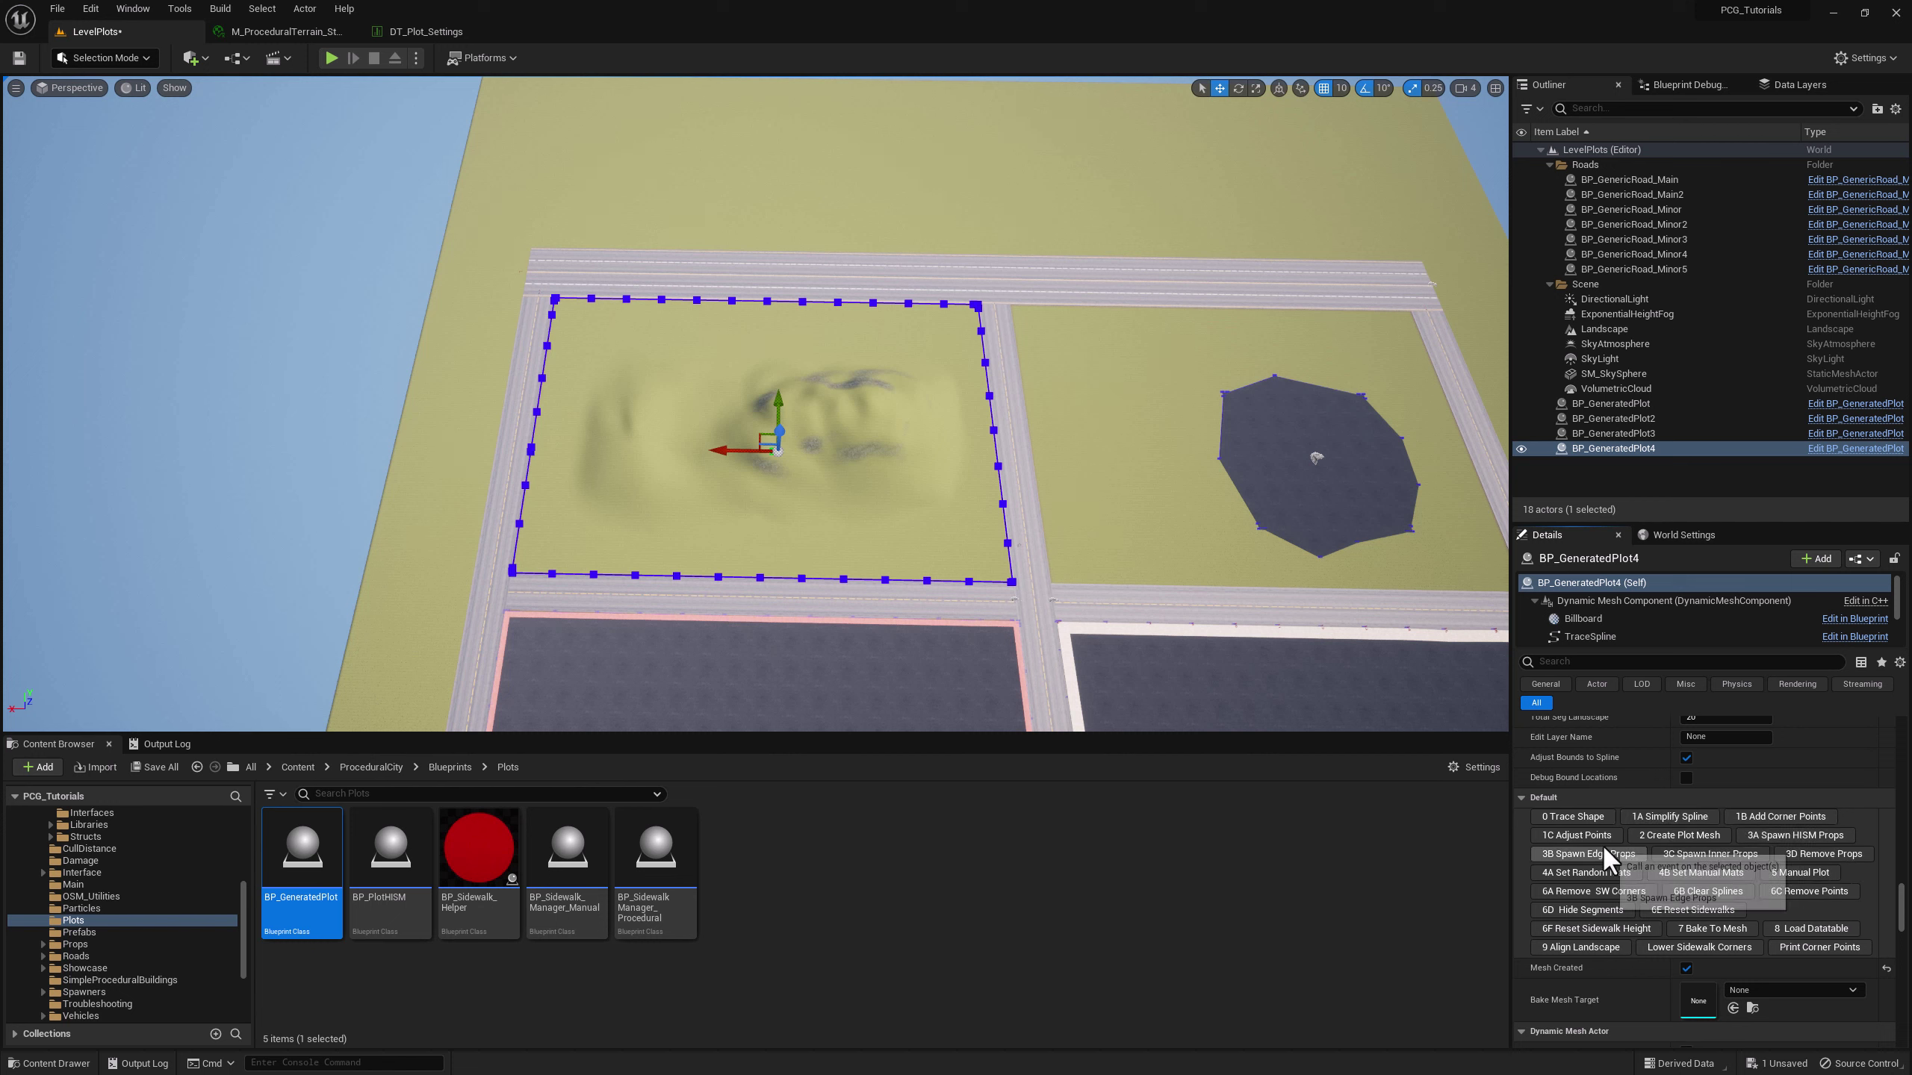
left_click(1581, 836)
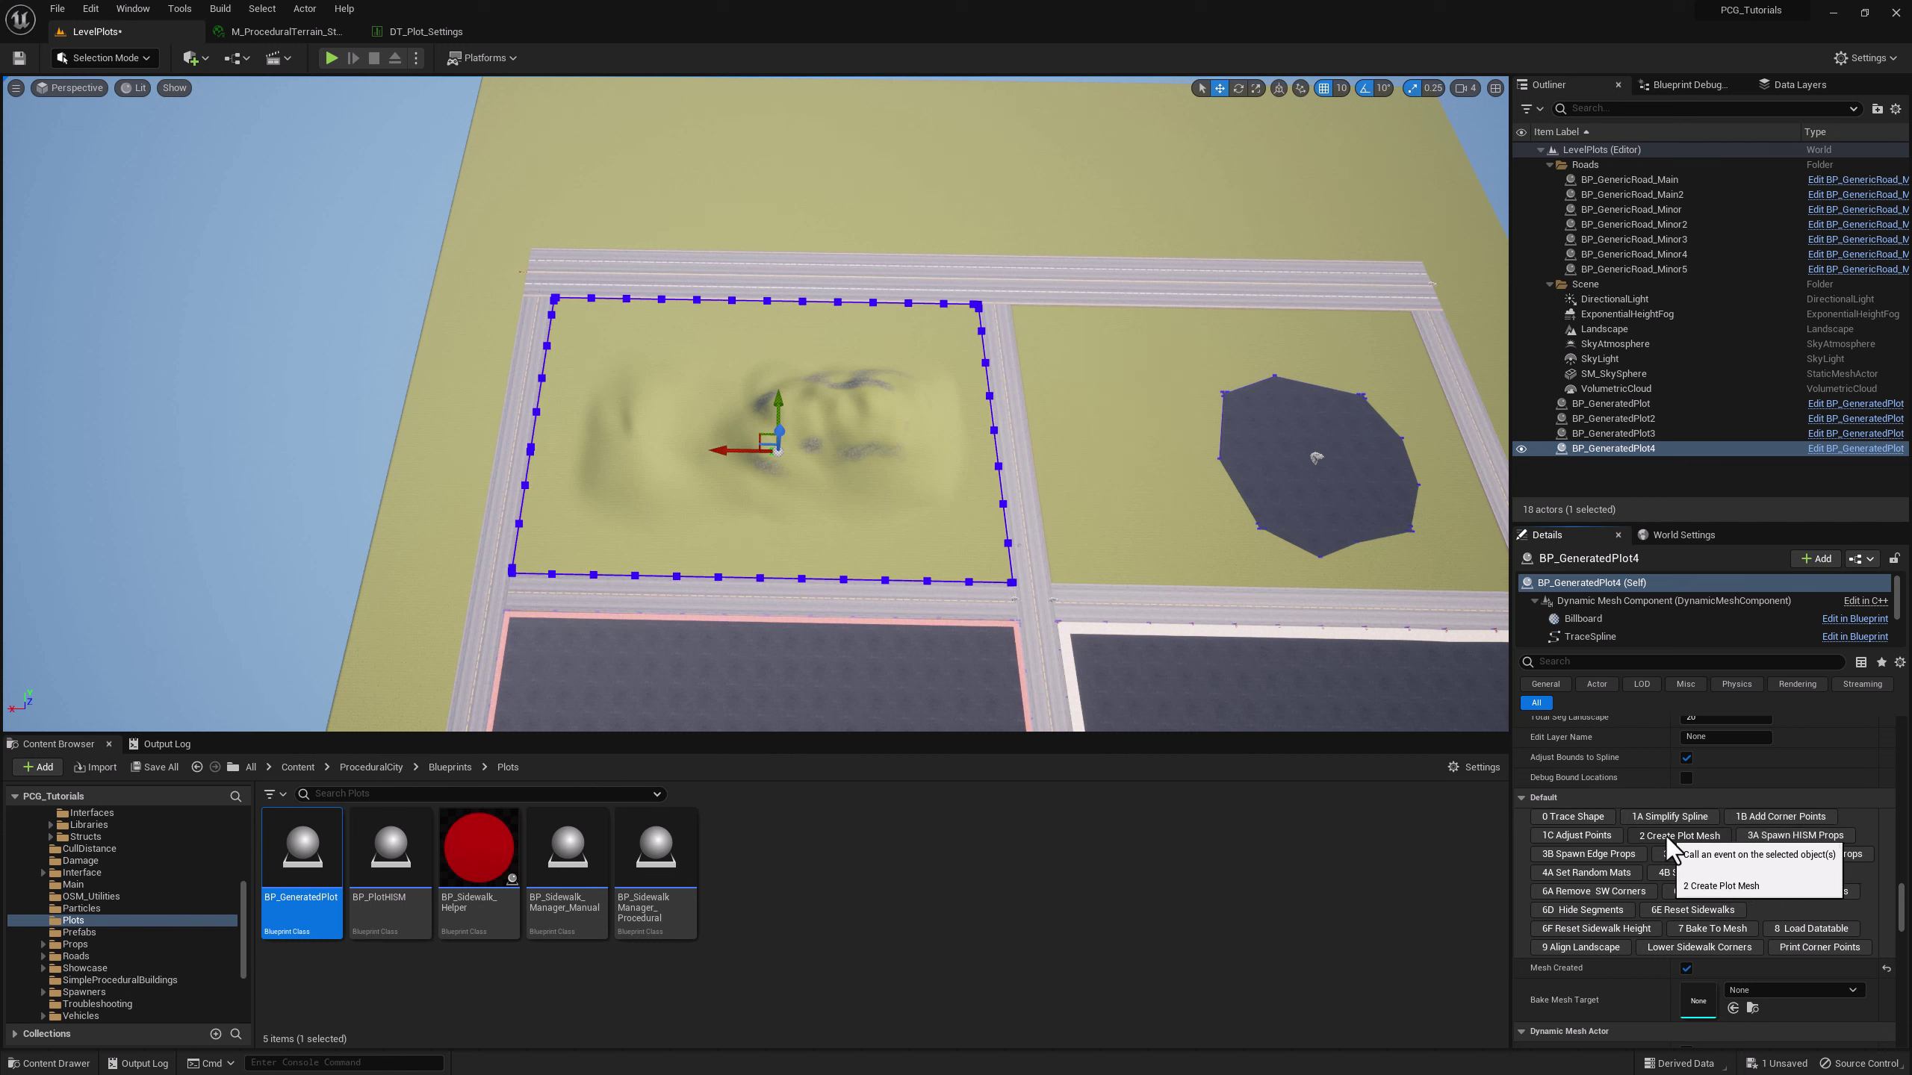
left_click(1667, 837)
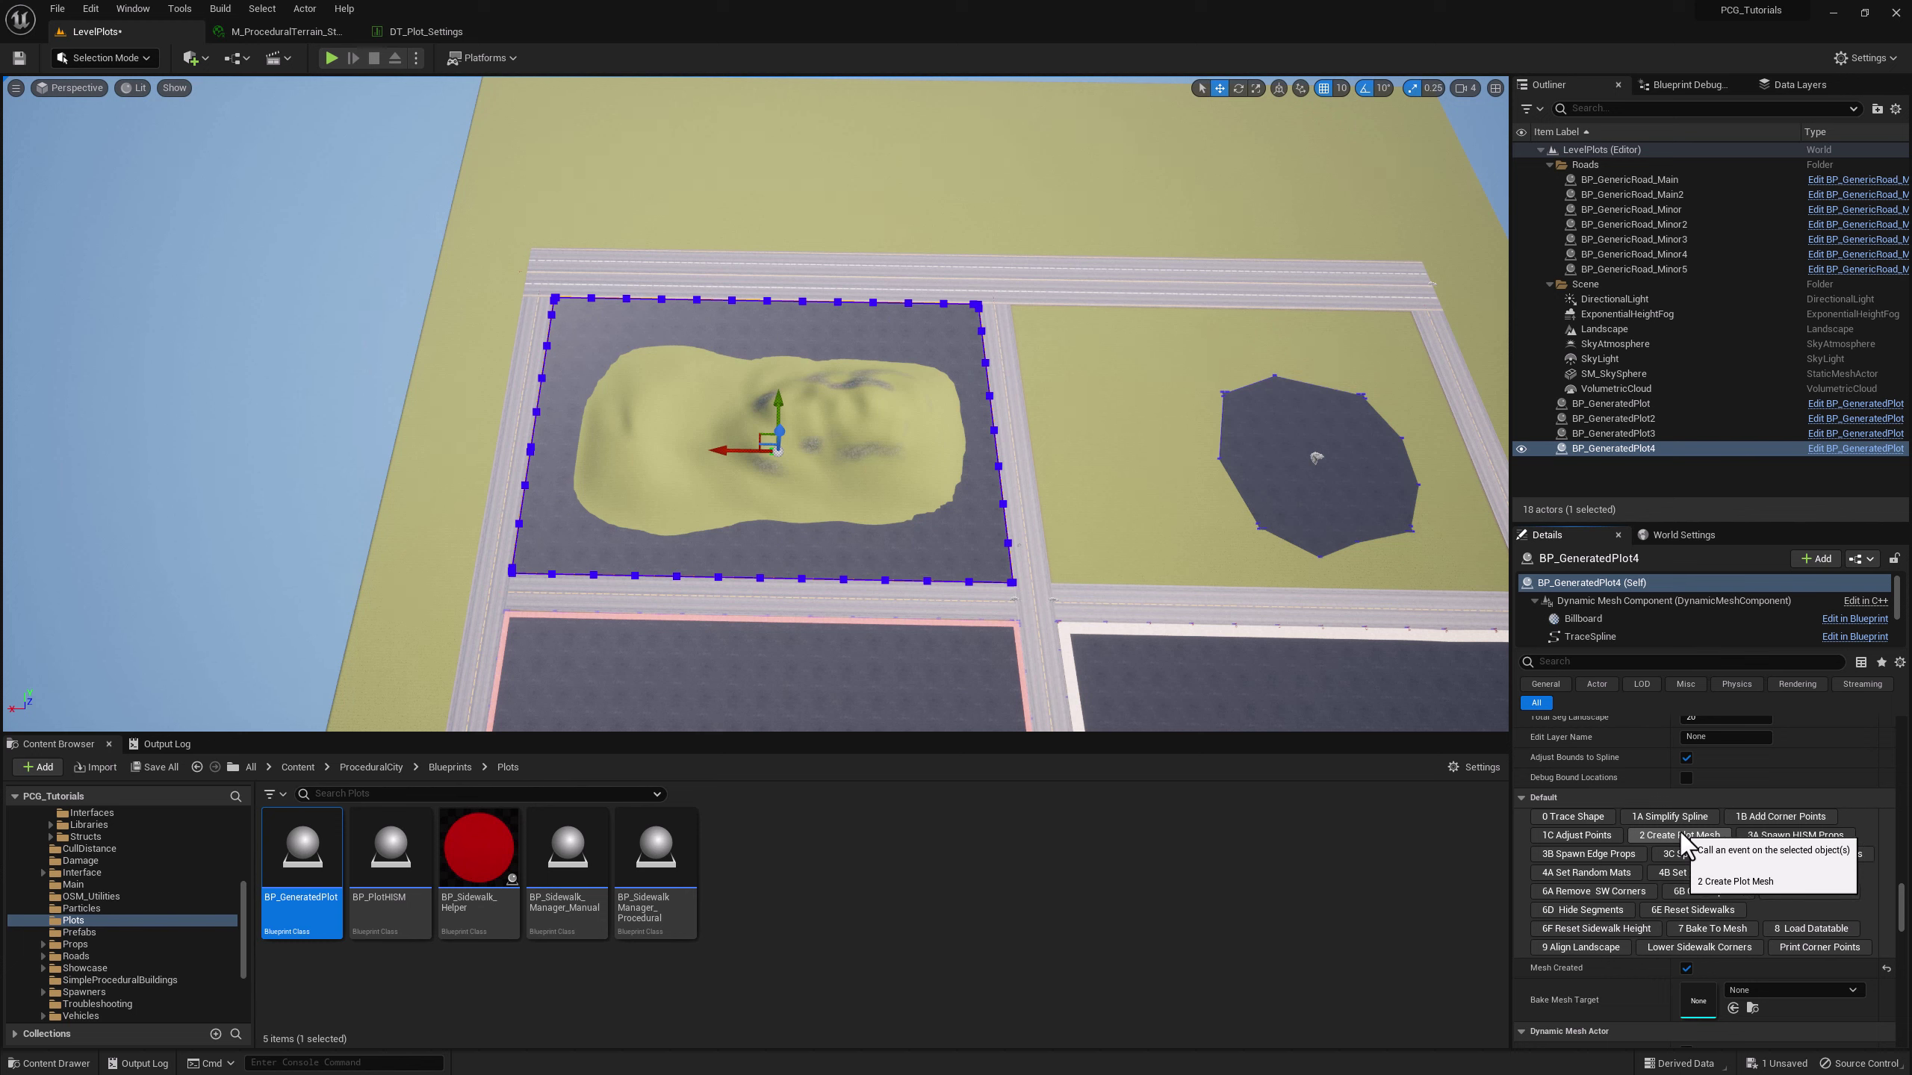
- Enable Generate Side Walk and disable Generate Plot Mesh for the new plot, deselect it and view the sidewalk from road level
scroll(1733, 903, "up", 6)
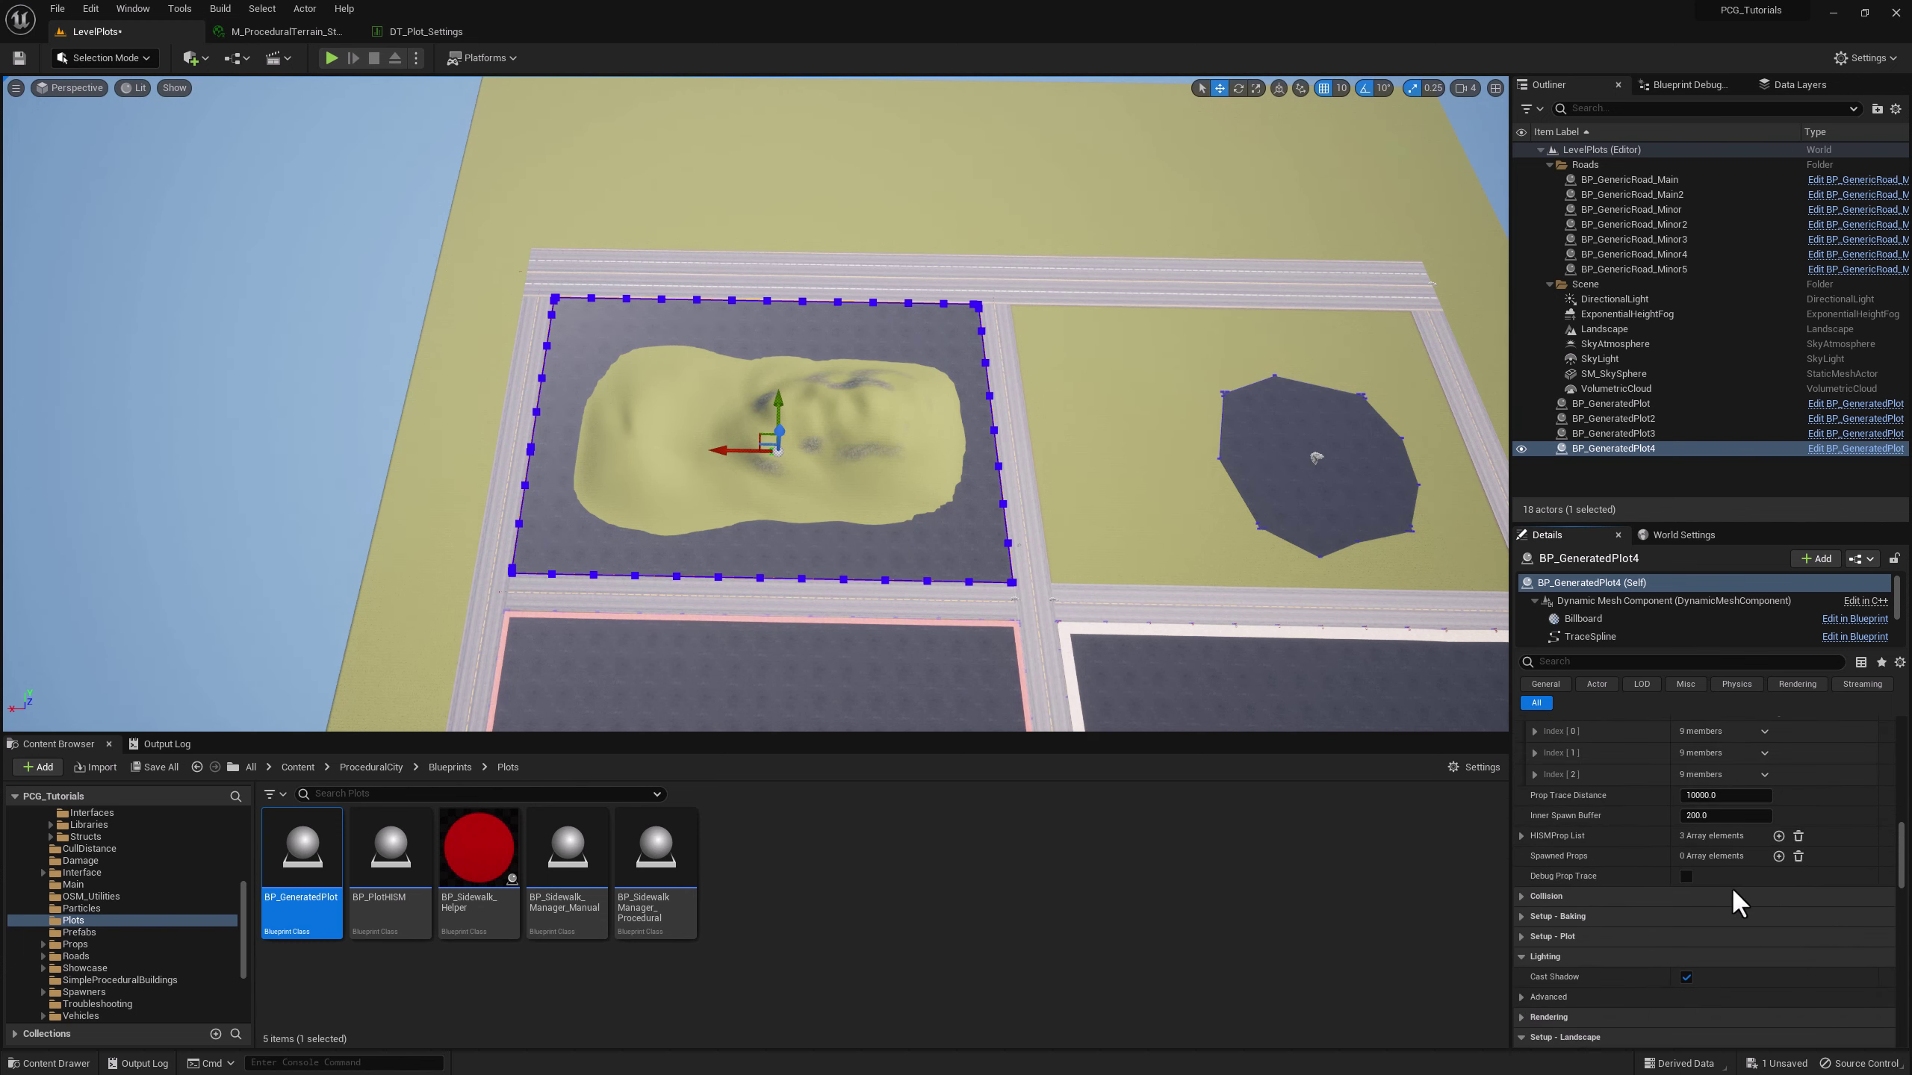
scroll(1742, 873, "up", 5)
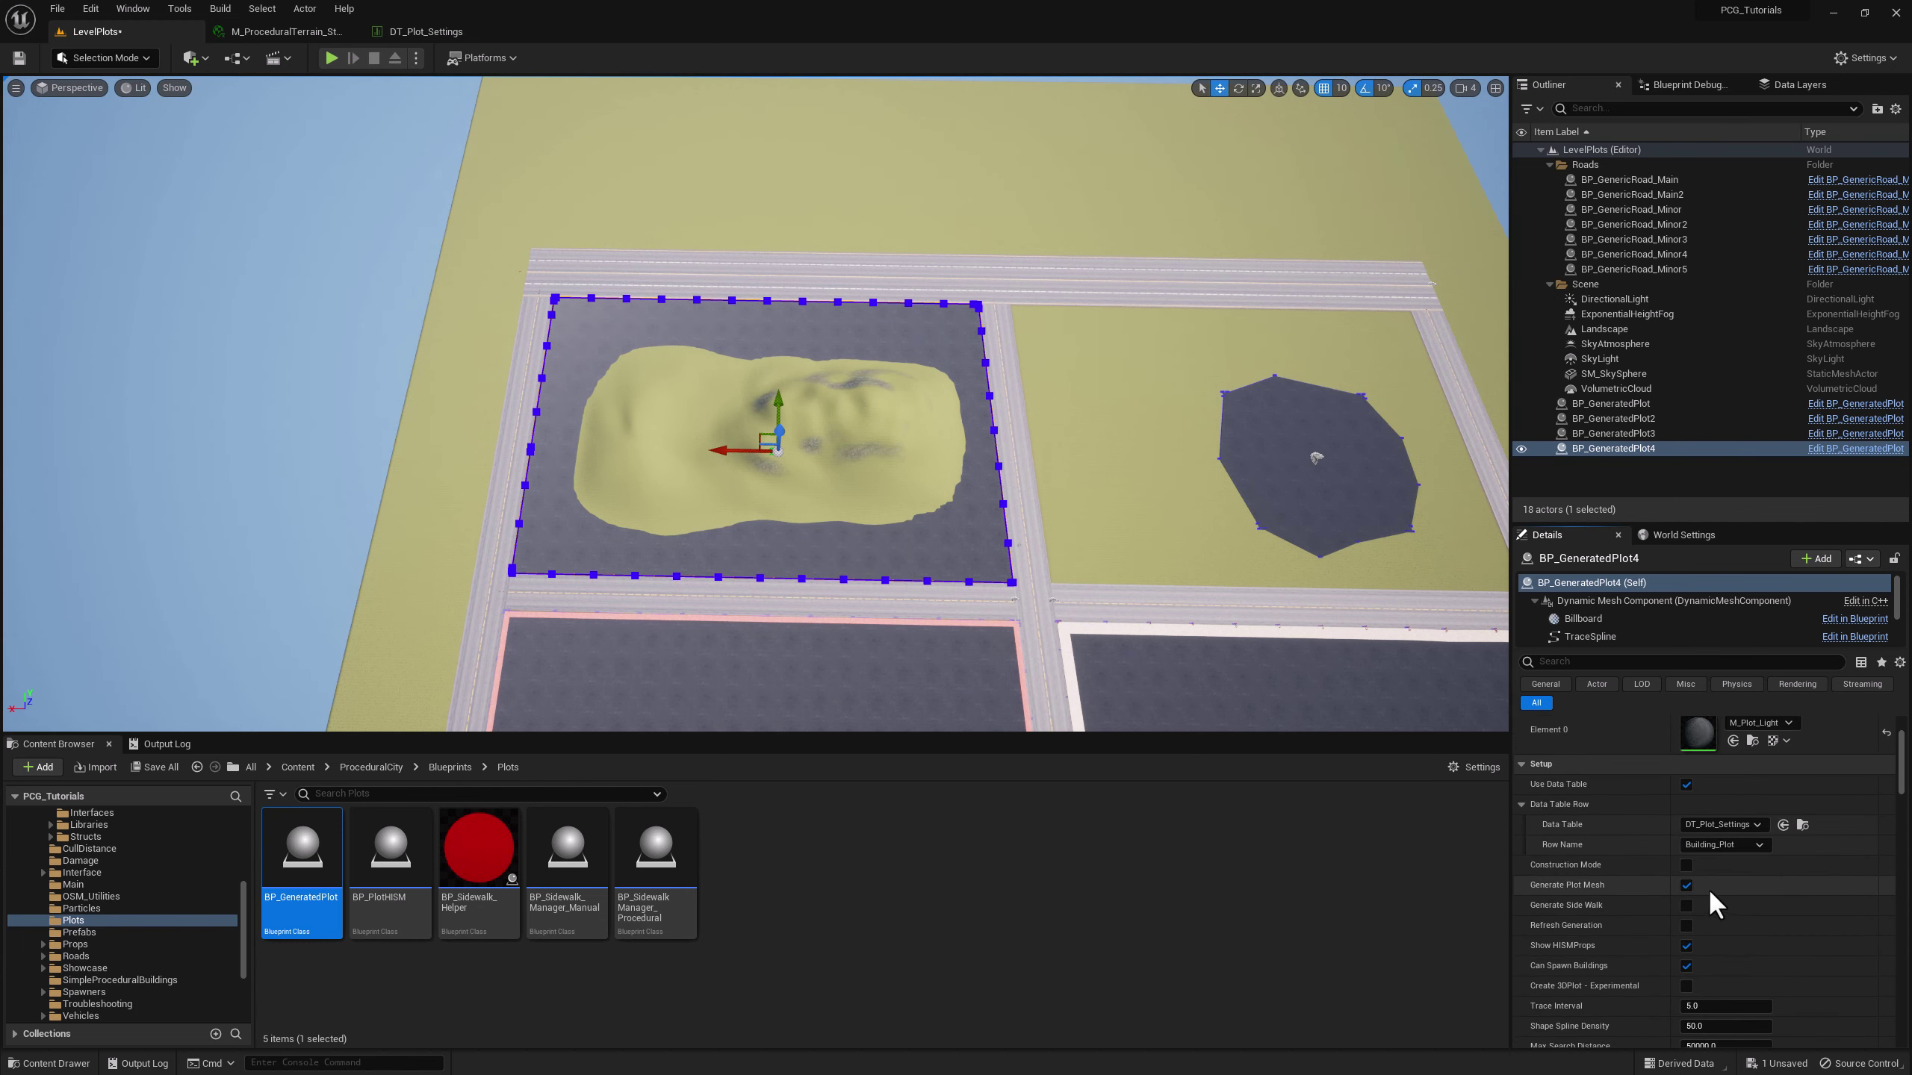
left_click(1686, 906)
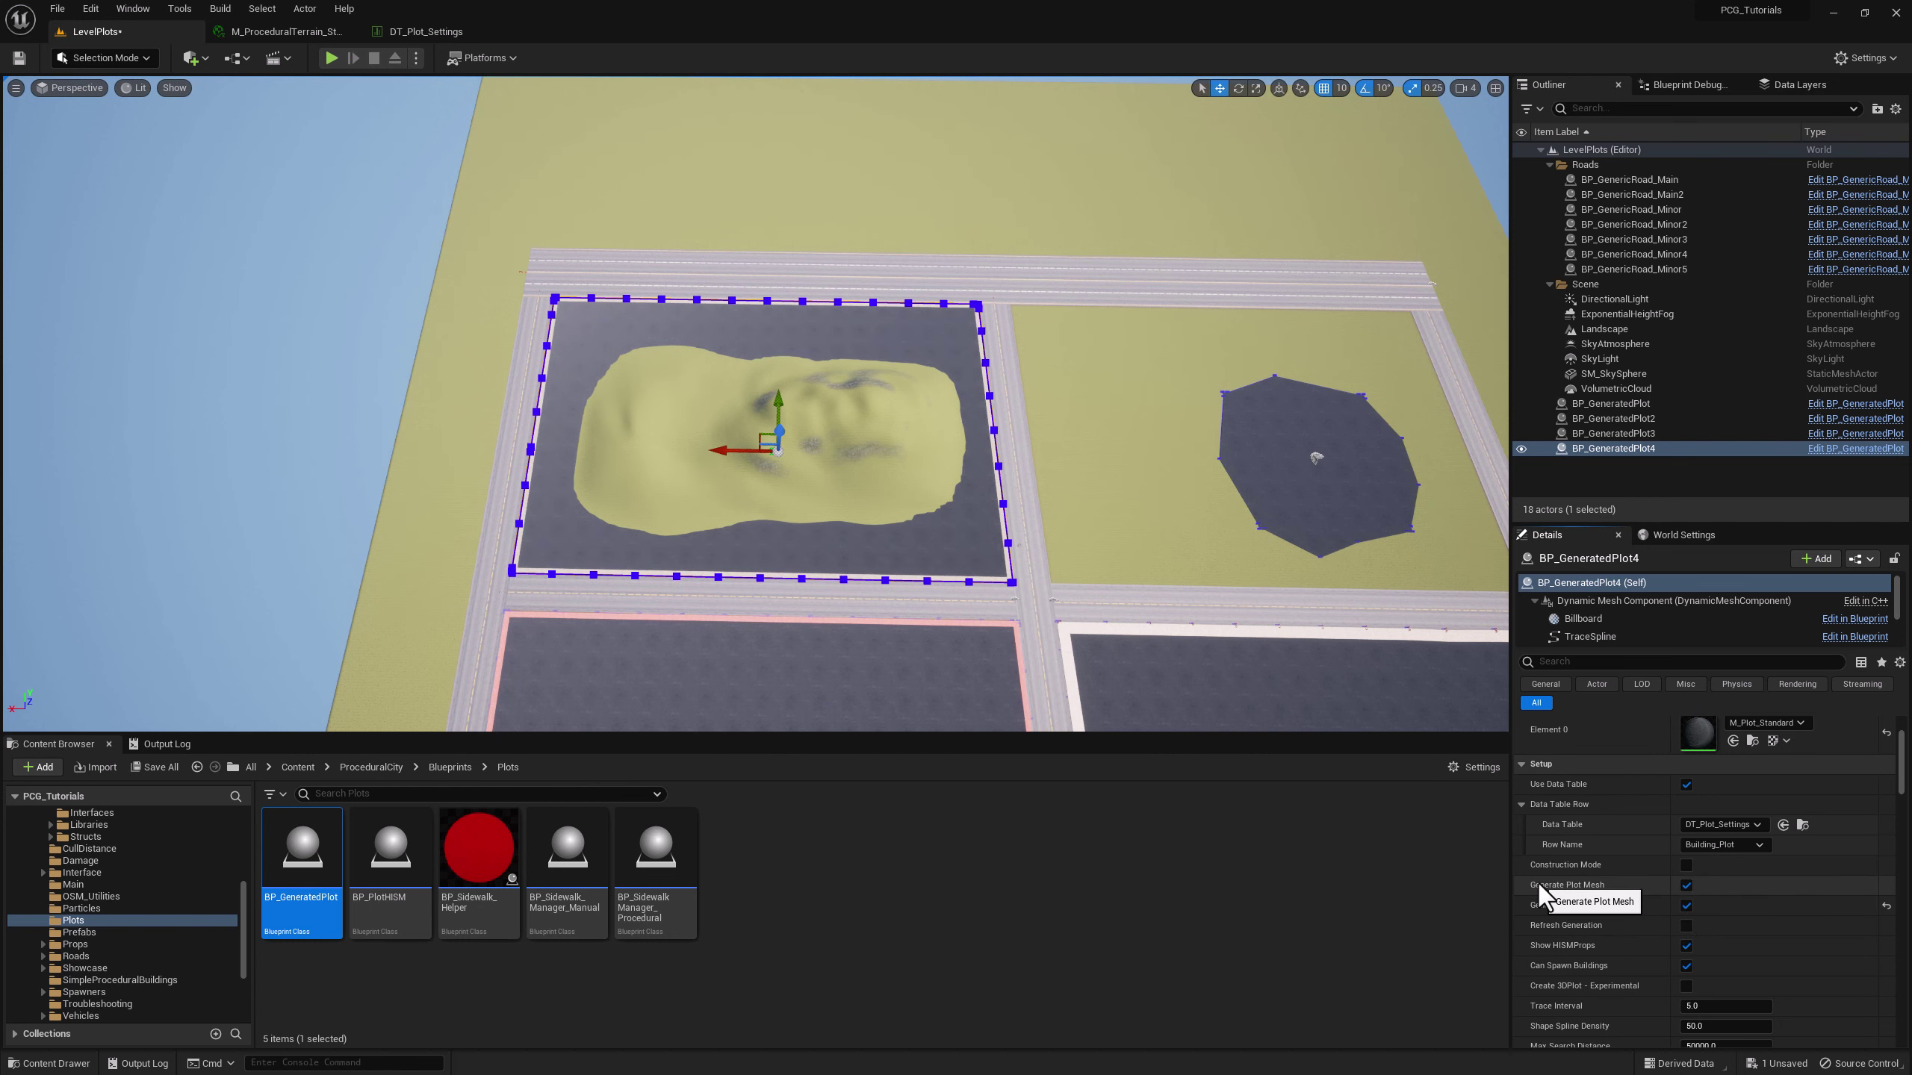
left_click(1686, 886)
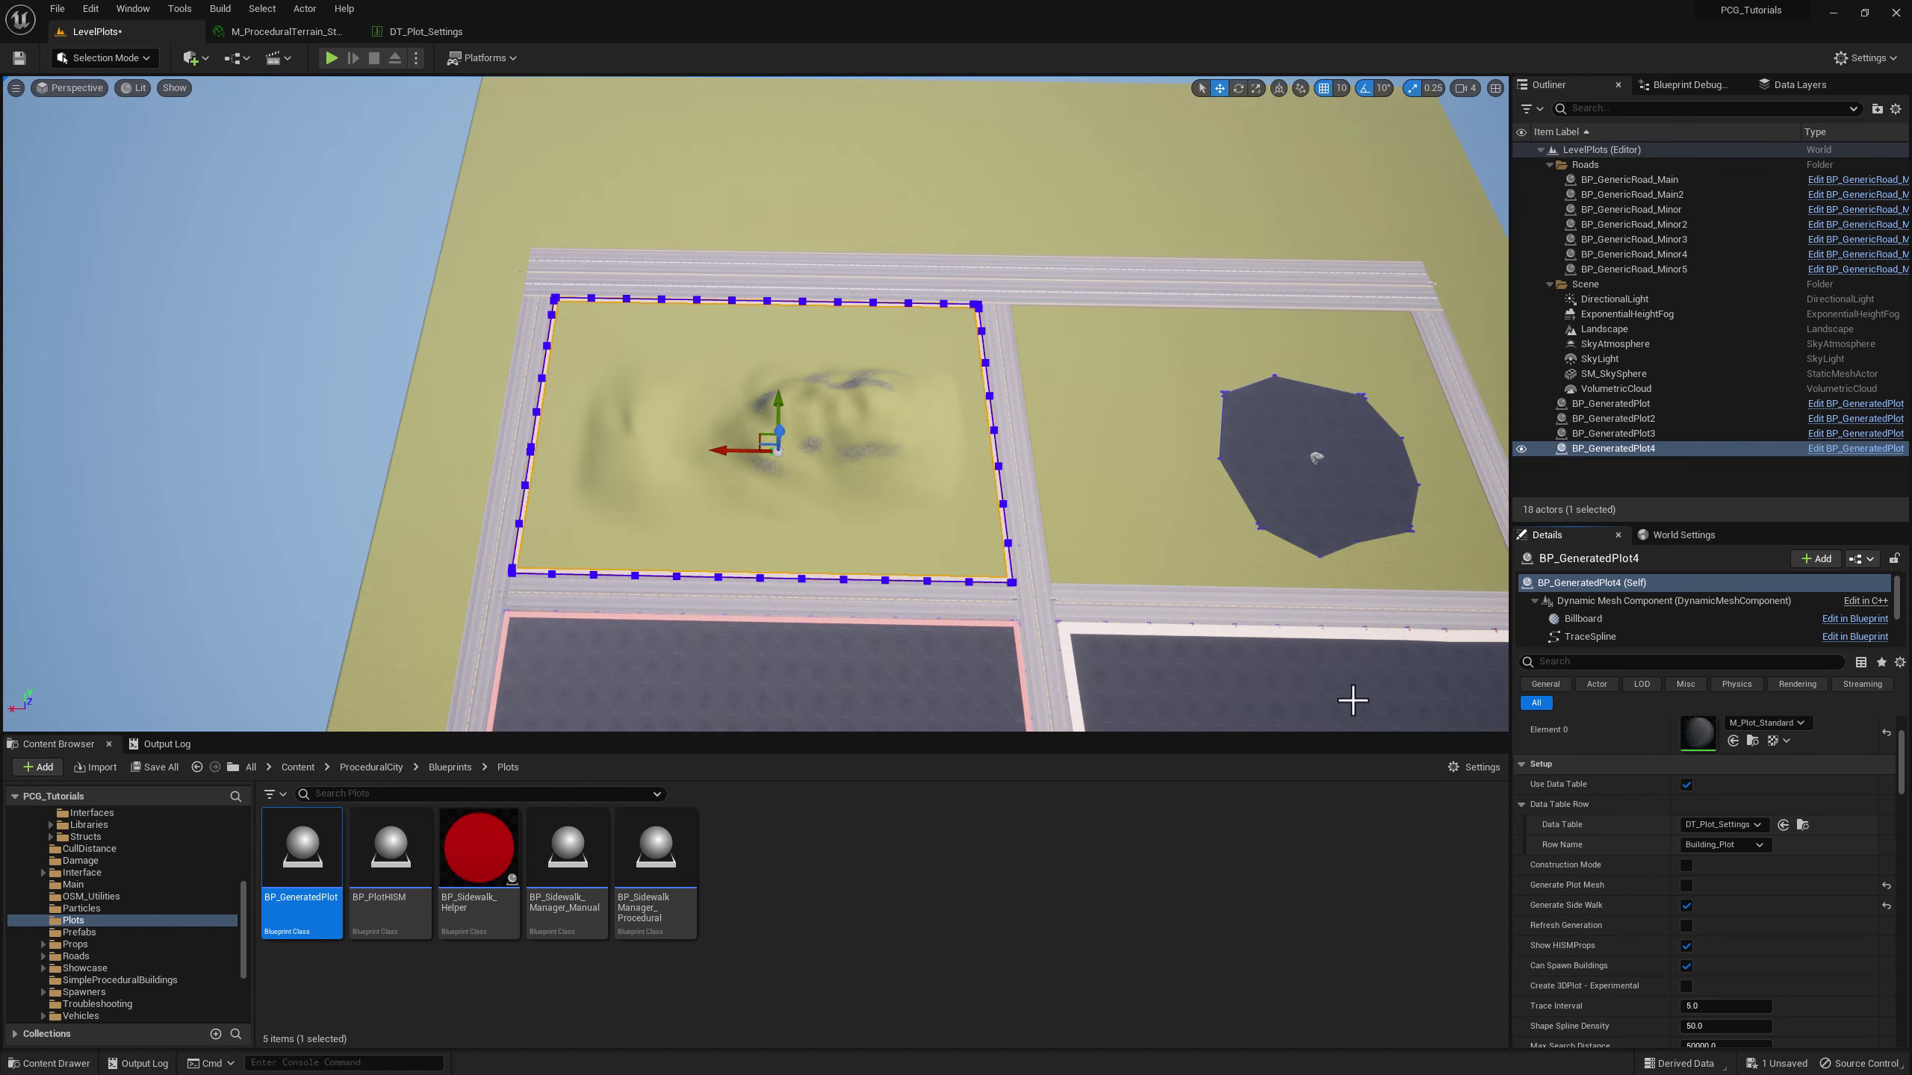
right_click_drag(1139, 451, 324, 589)
key("w")
key("w")
key("Escape")
key("d")
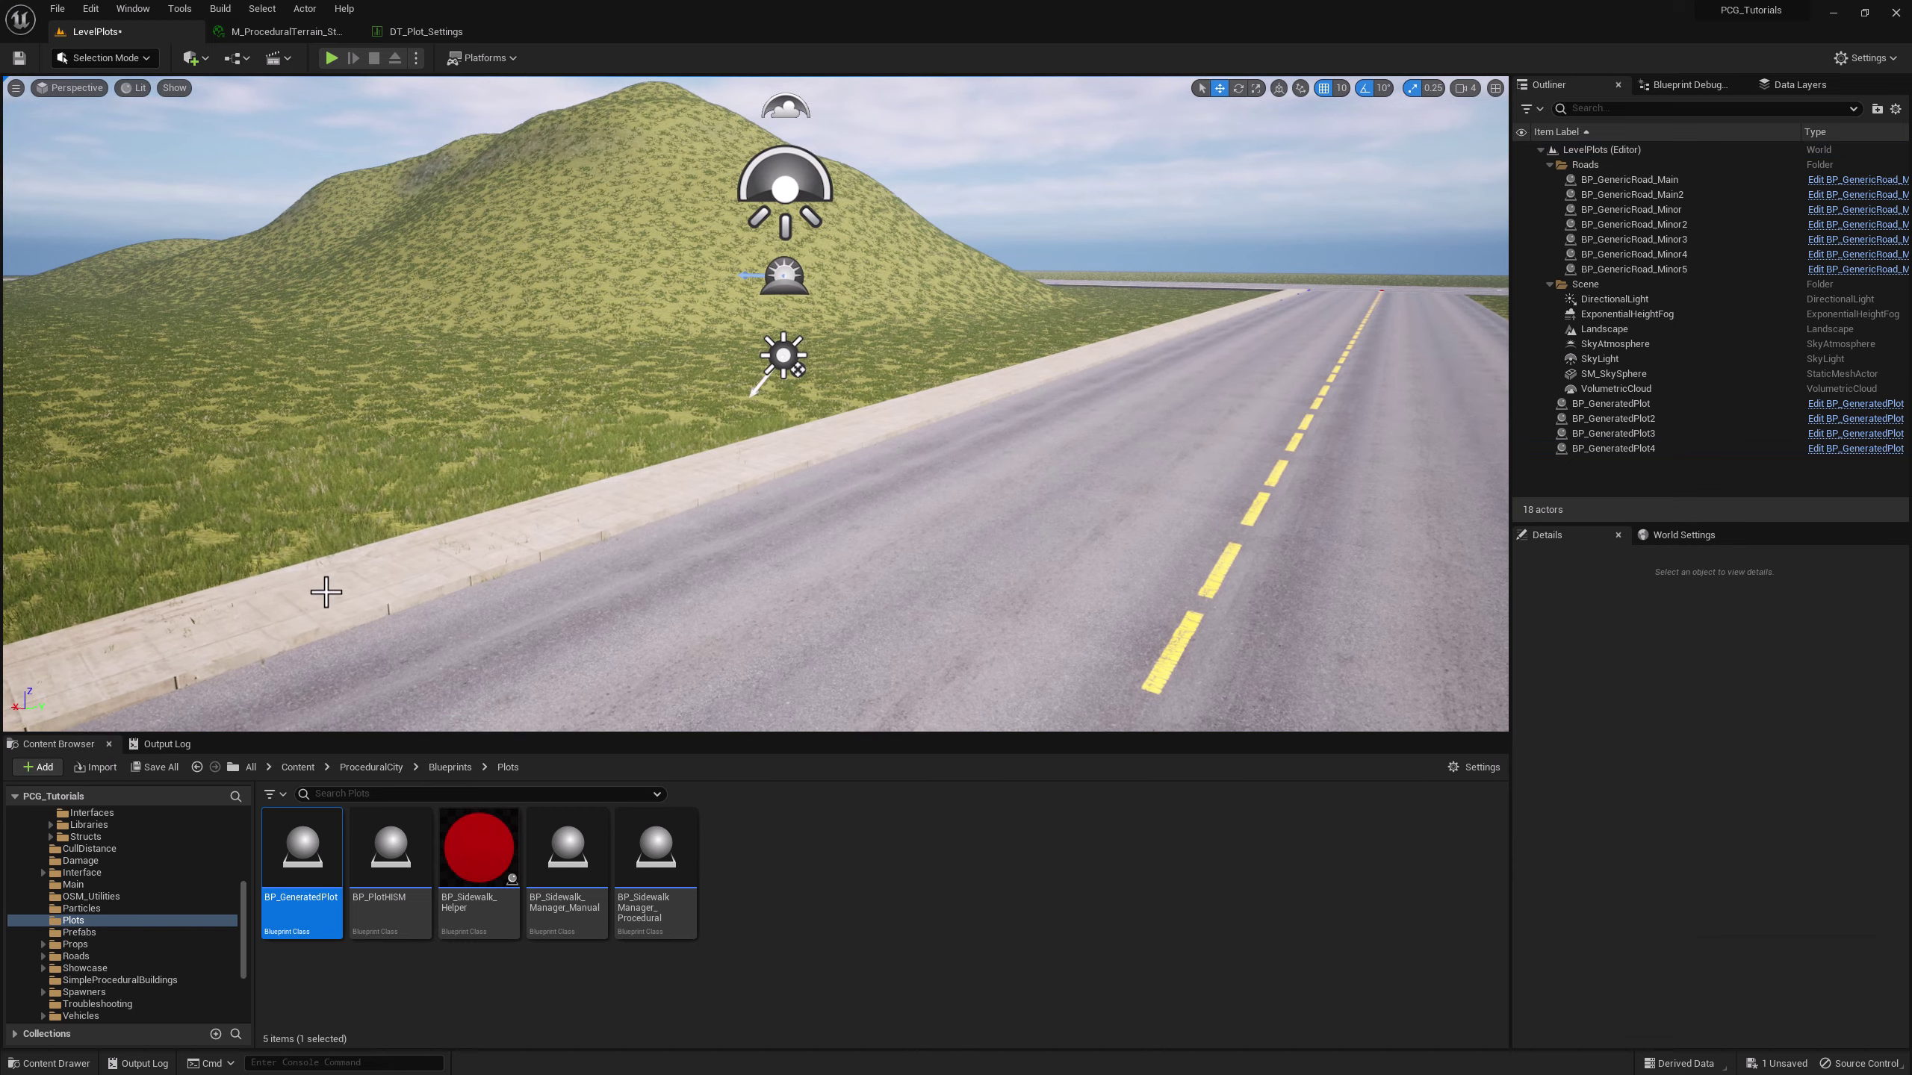
- Place a new BP_GeneratedPlot in the middle of the empty flat block next to the hilly sidewalk plot
right_click_drag(718, 473, 978, 430)
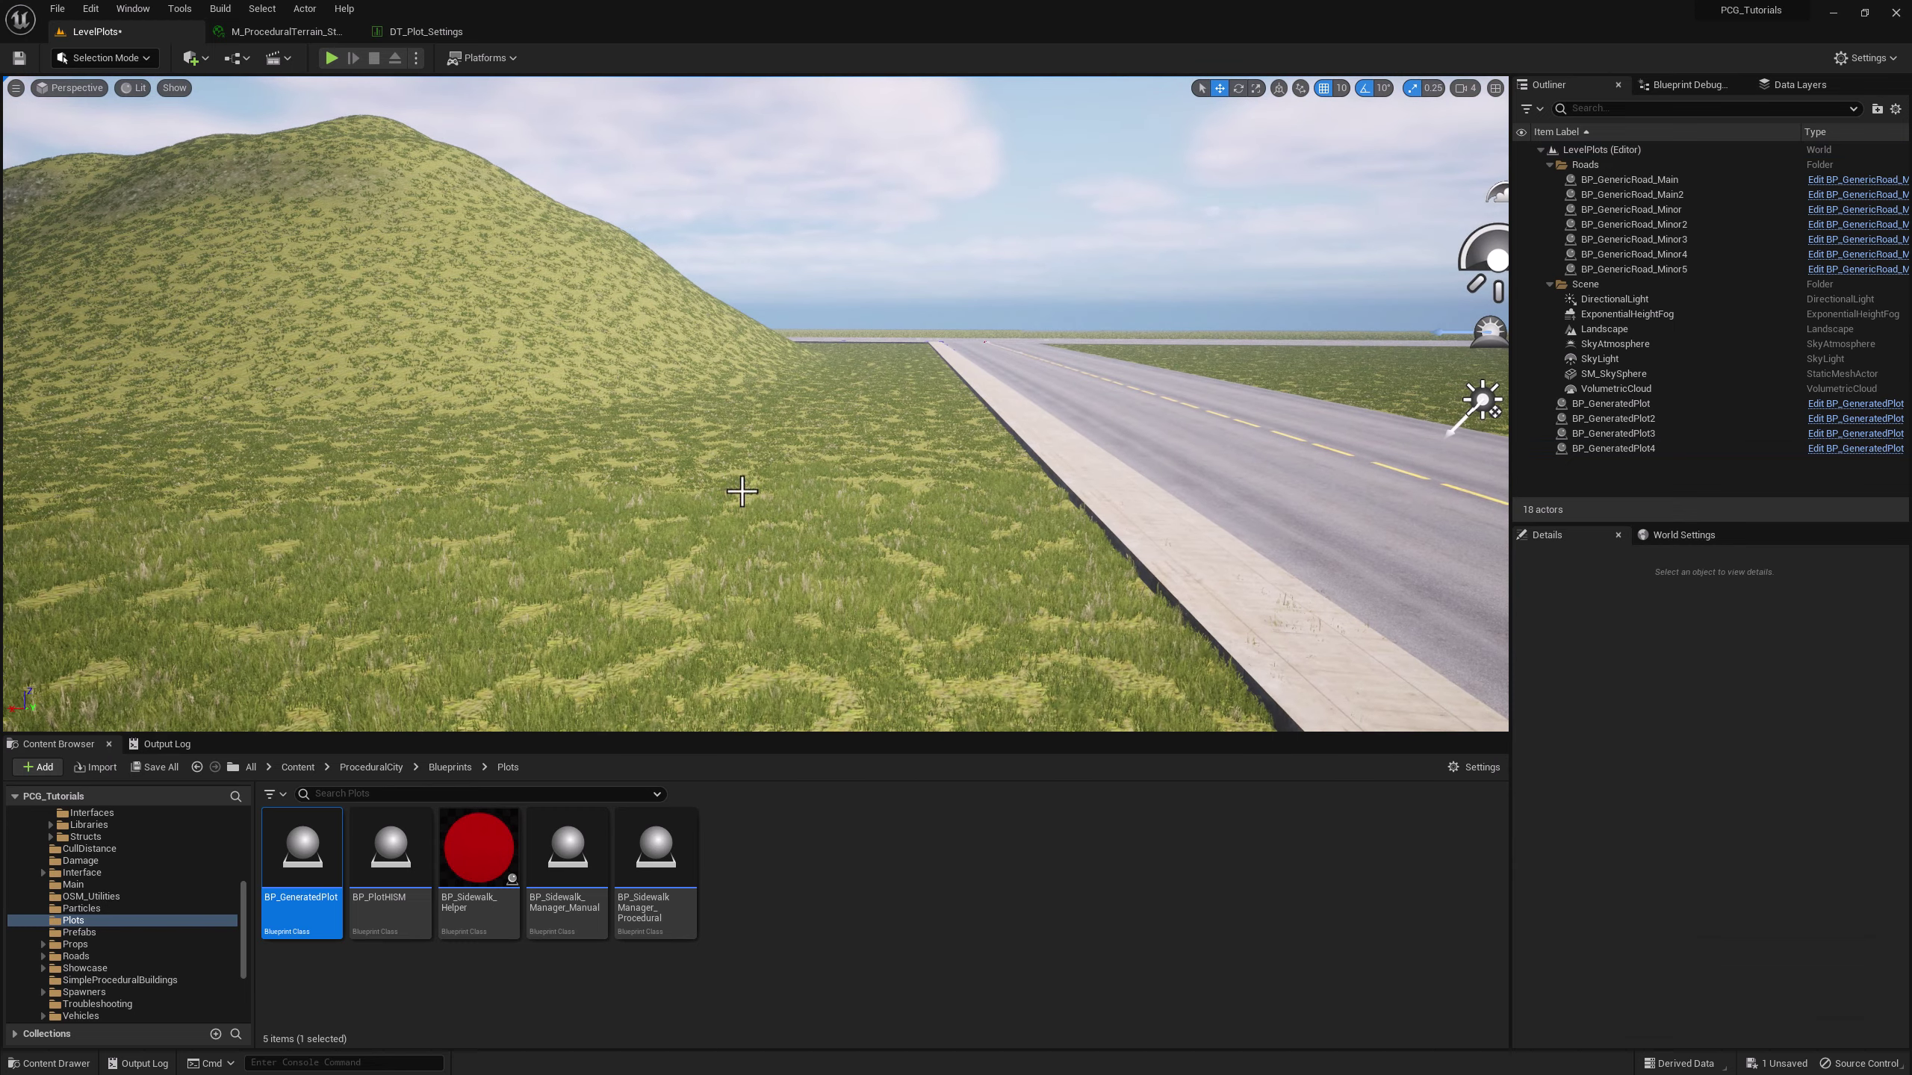
key("e")
right_click_drag(677, 409, 779, 477)
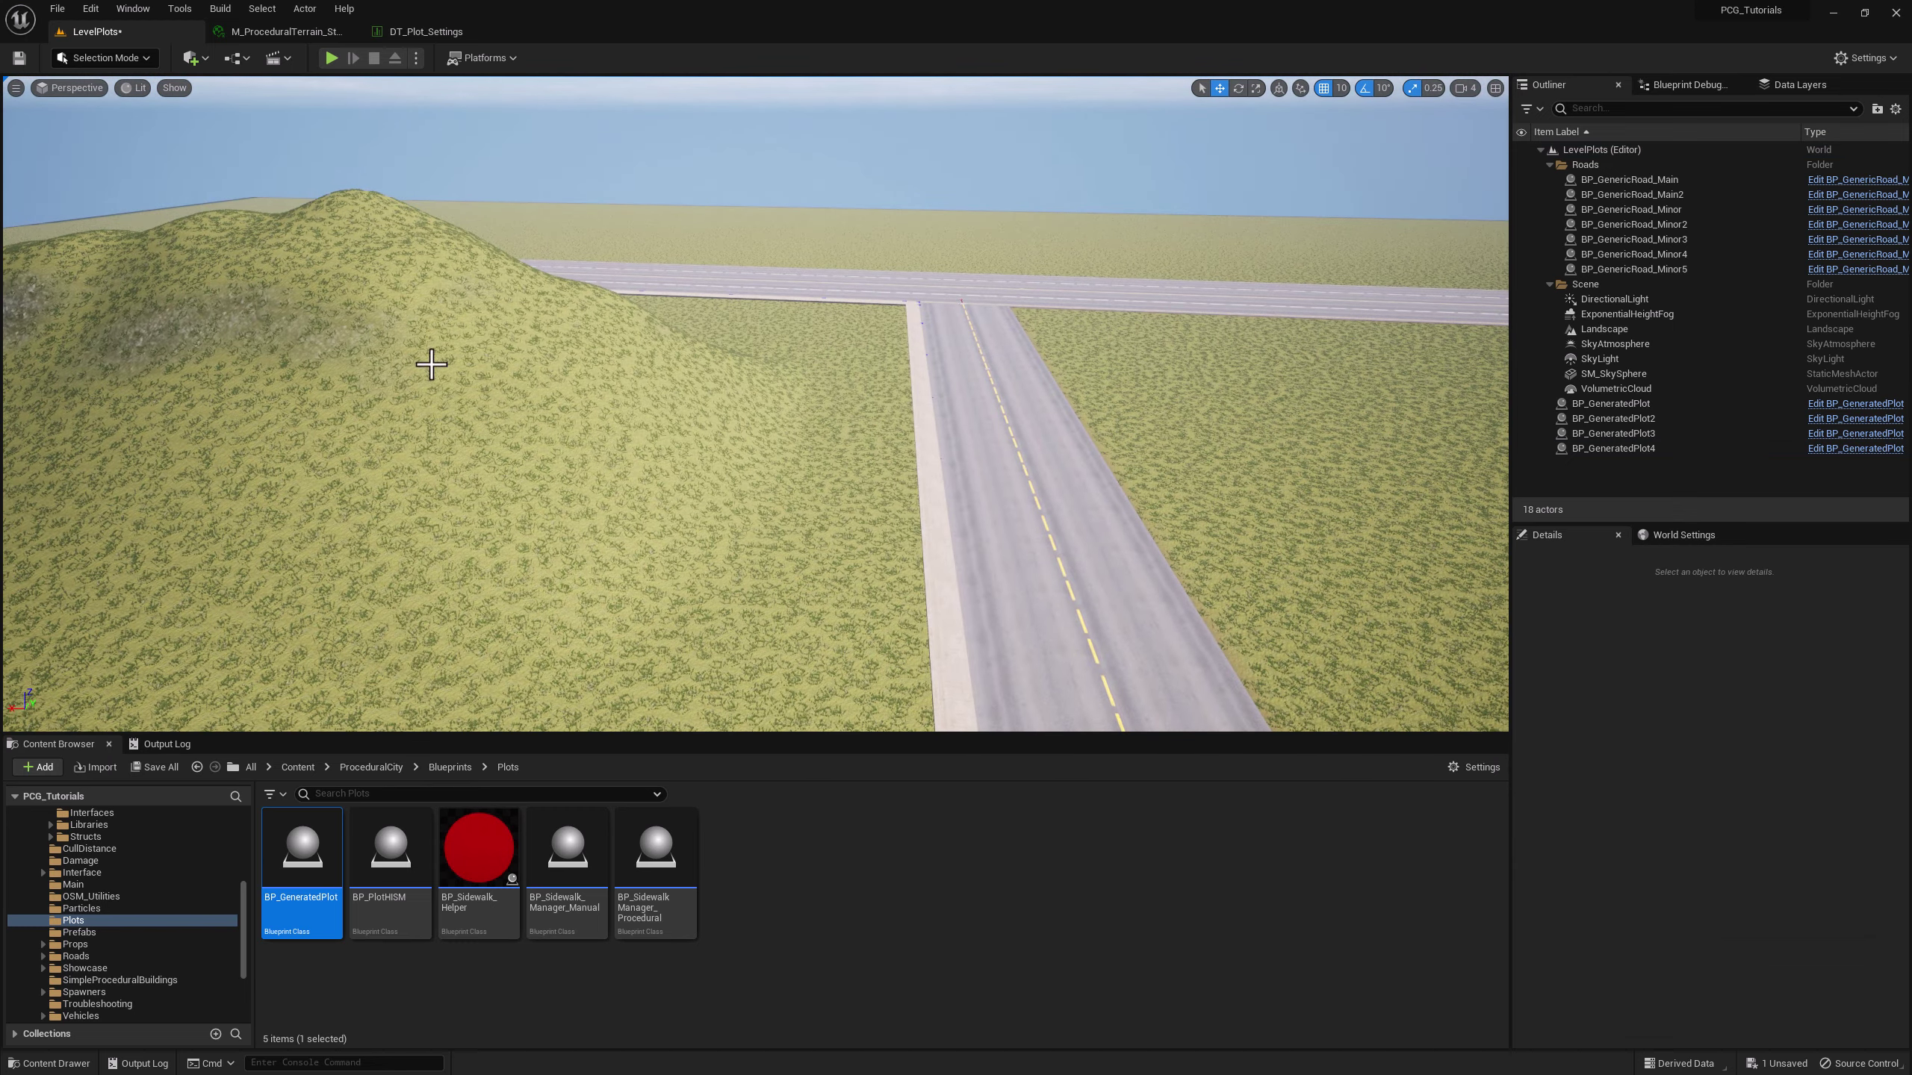
key("d")
right_click_drag(895, 413, 678, 555)
right_click_drag(784, 332, 676, 459)
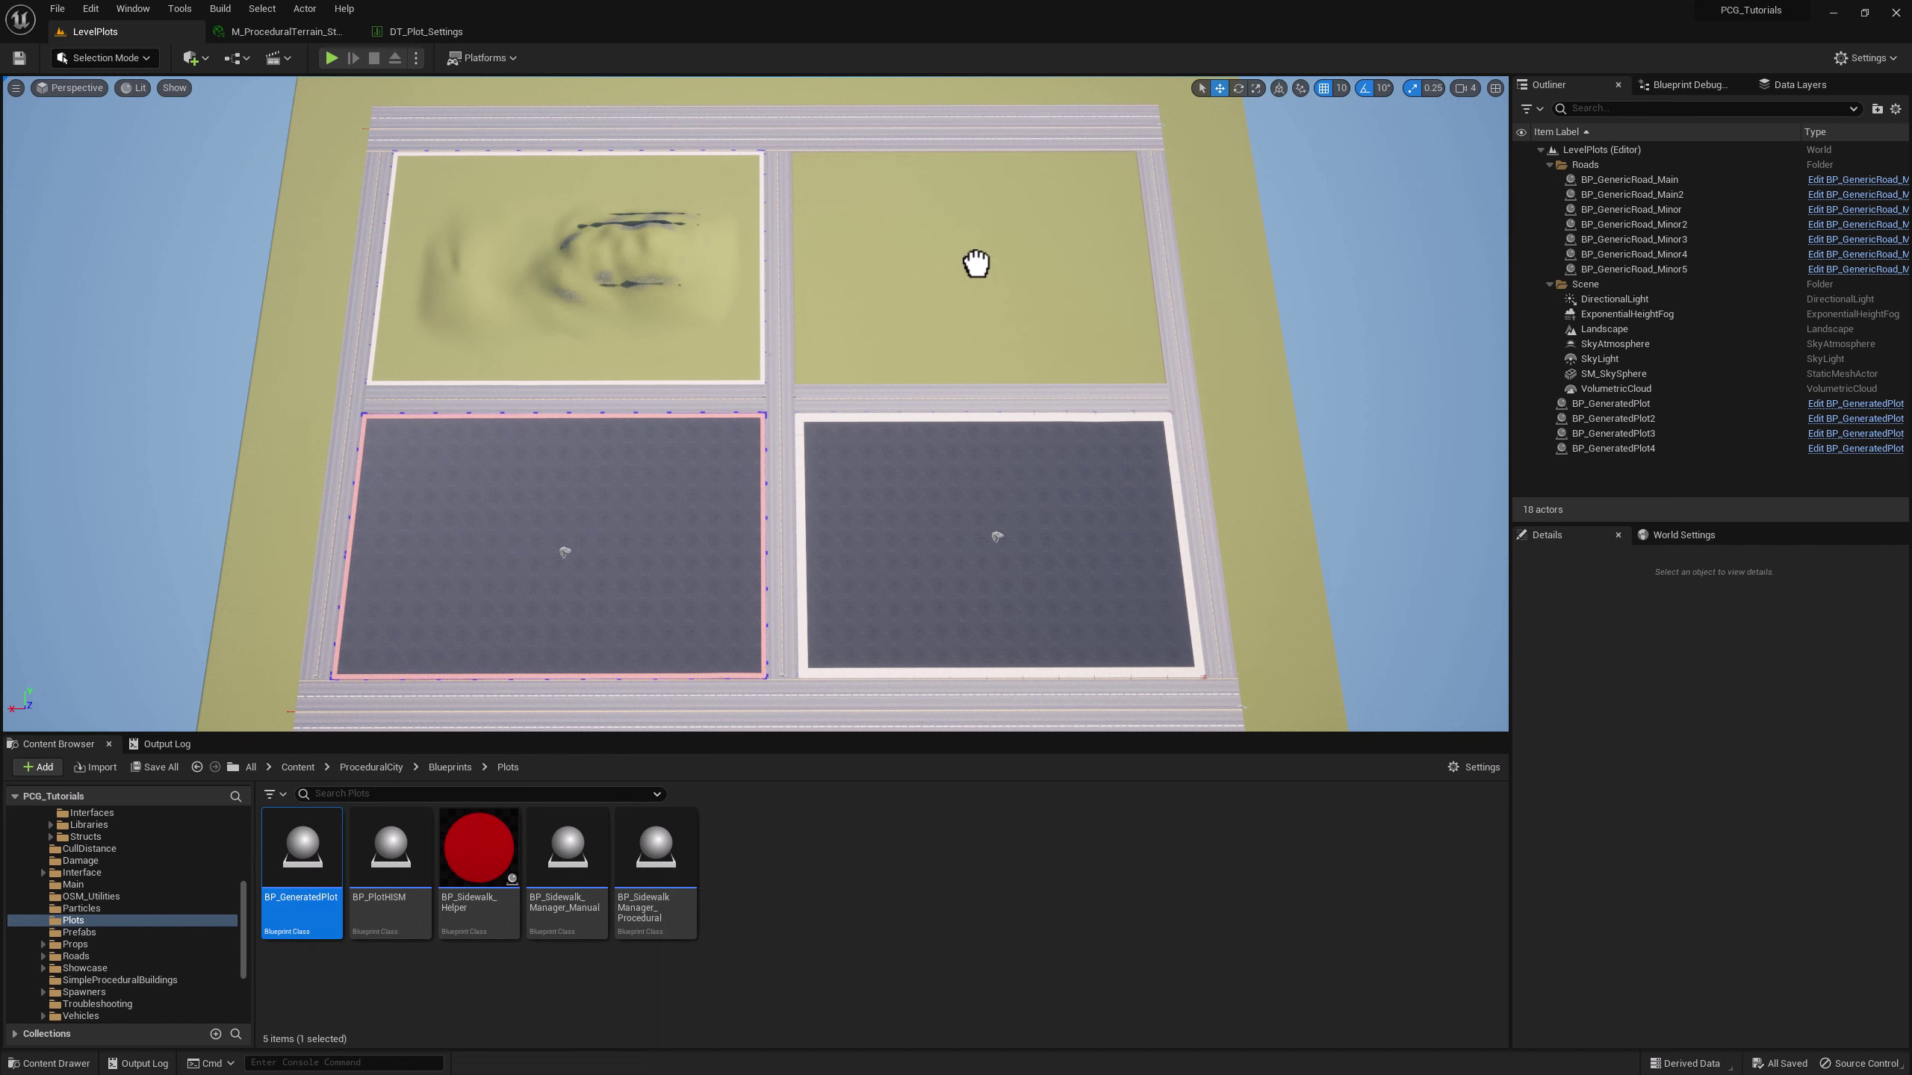
left_click_drag(974, 263, 974, 264)
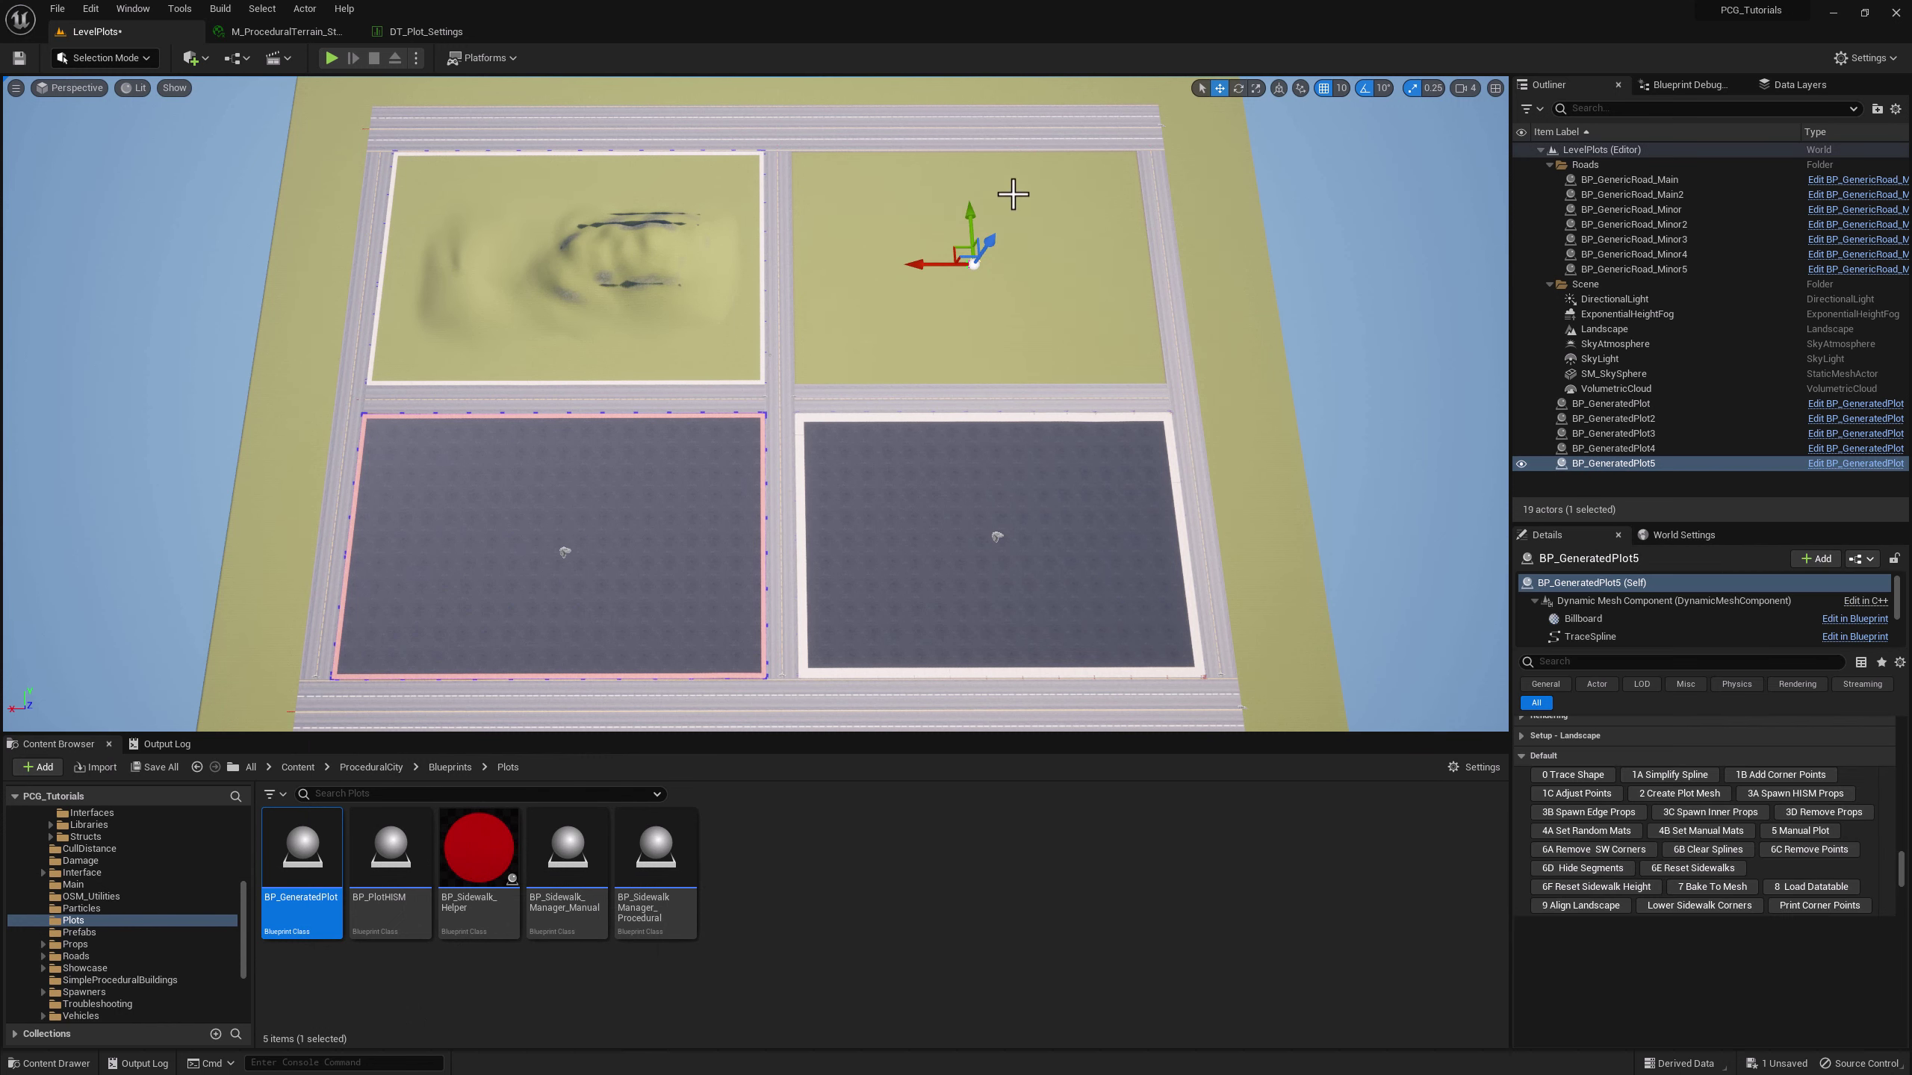
right_click_drag(914, 217, 913, 188)
- Raise the middle spline point of the minor road between the hilly plot and the empty block to form a hump
left_click(791, 413)
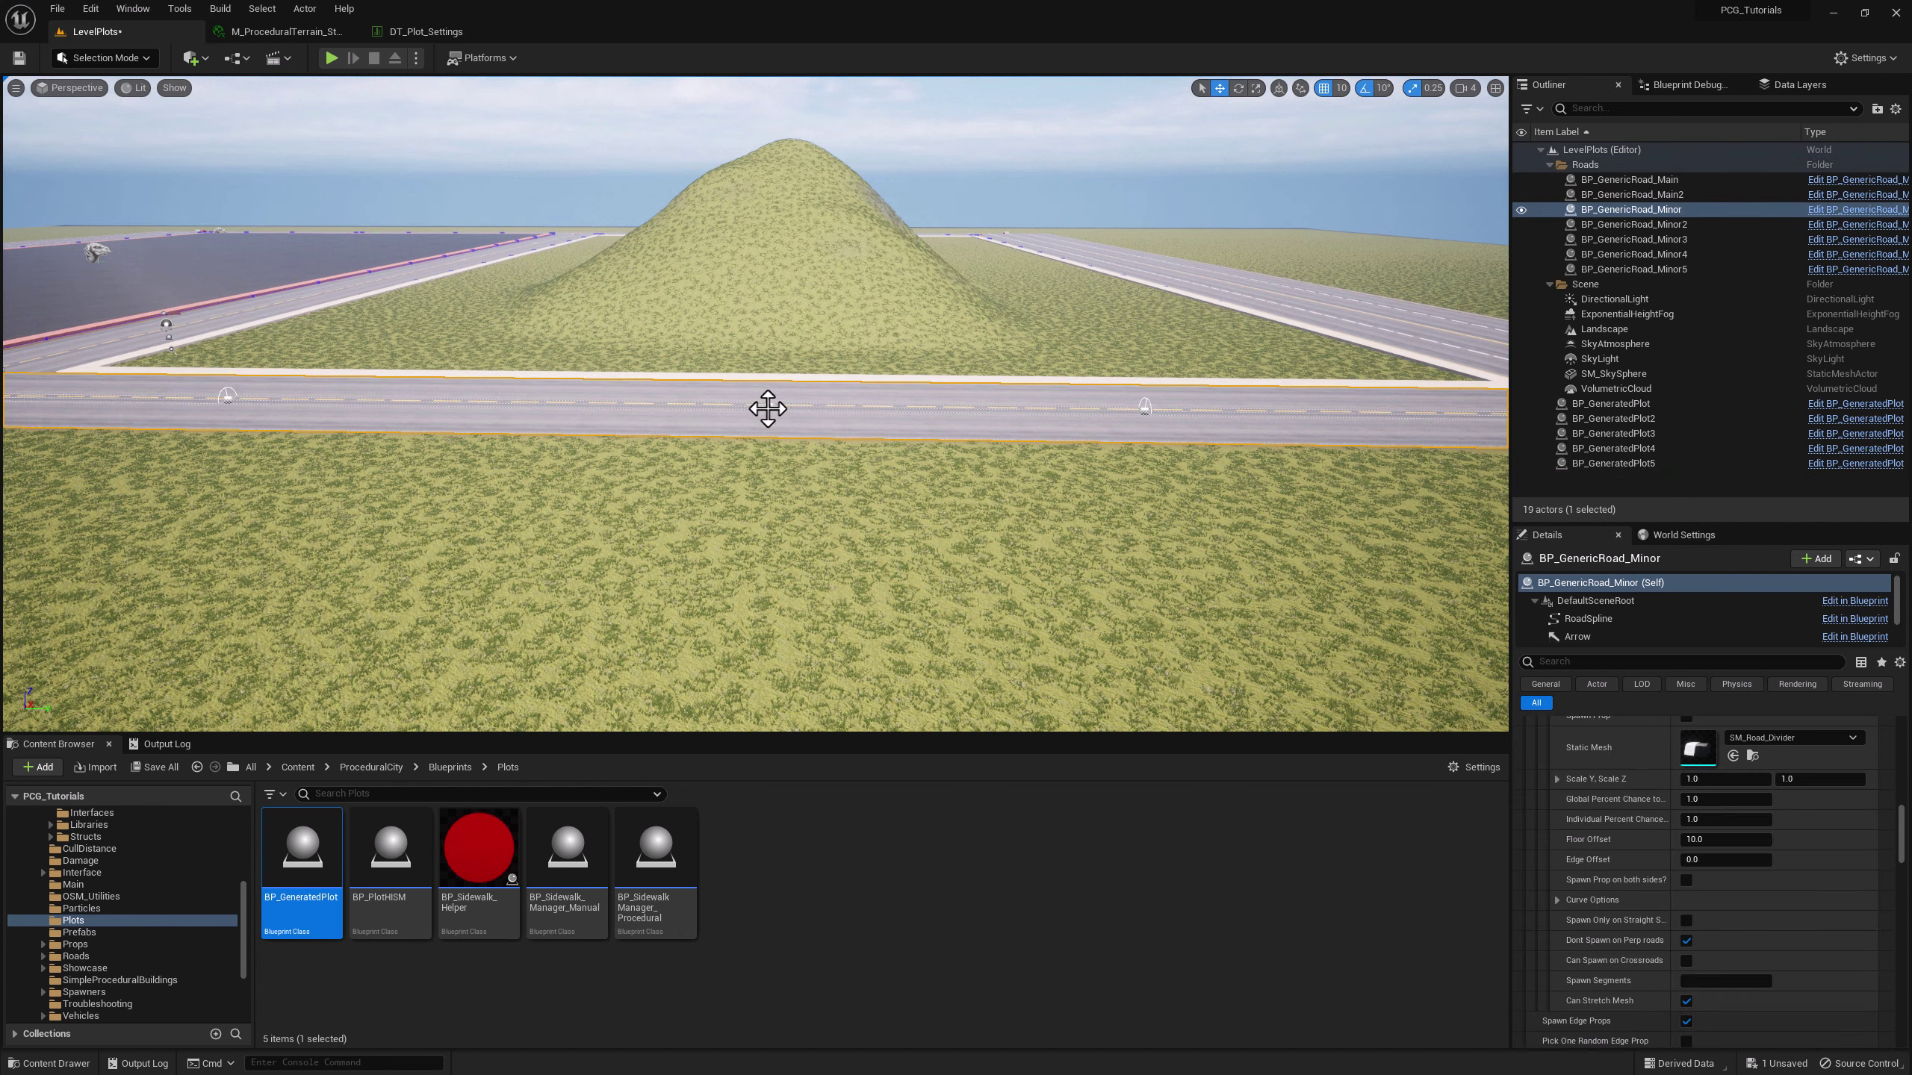
left_click(768, 408)
left_click_drag(767, 369, 769, 282)
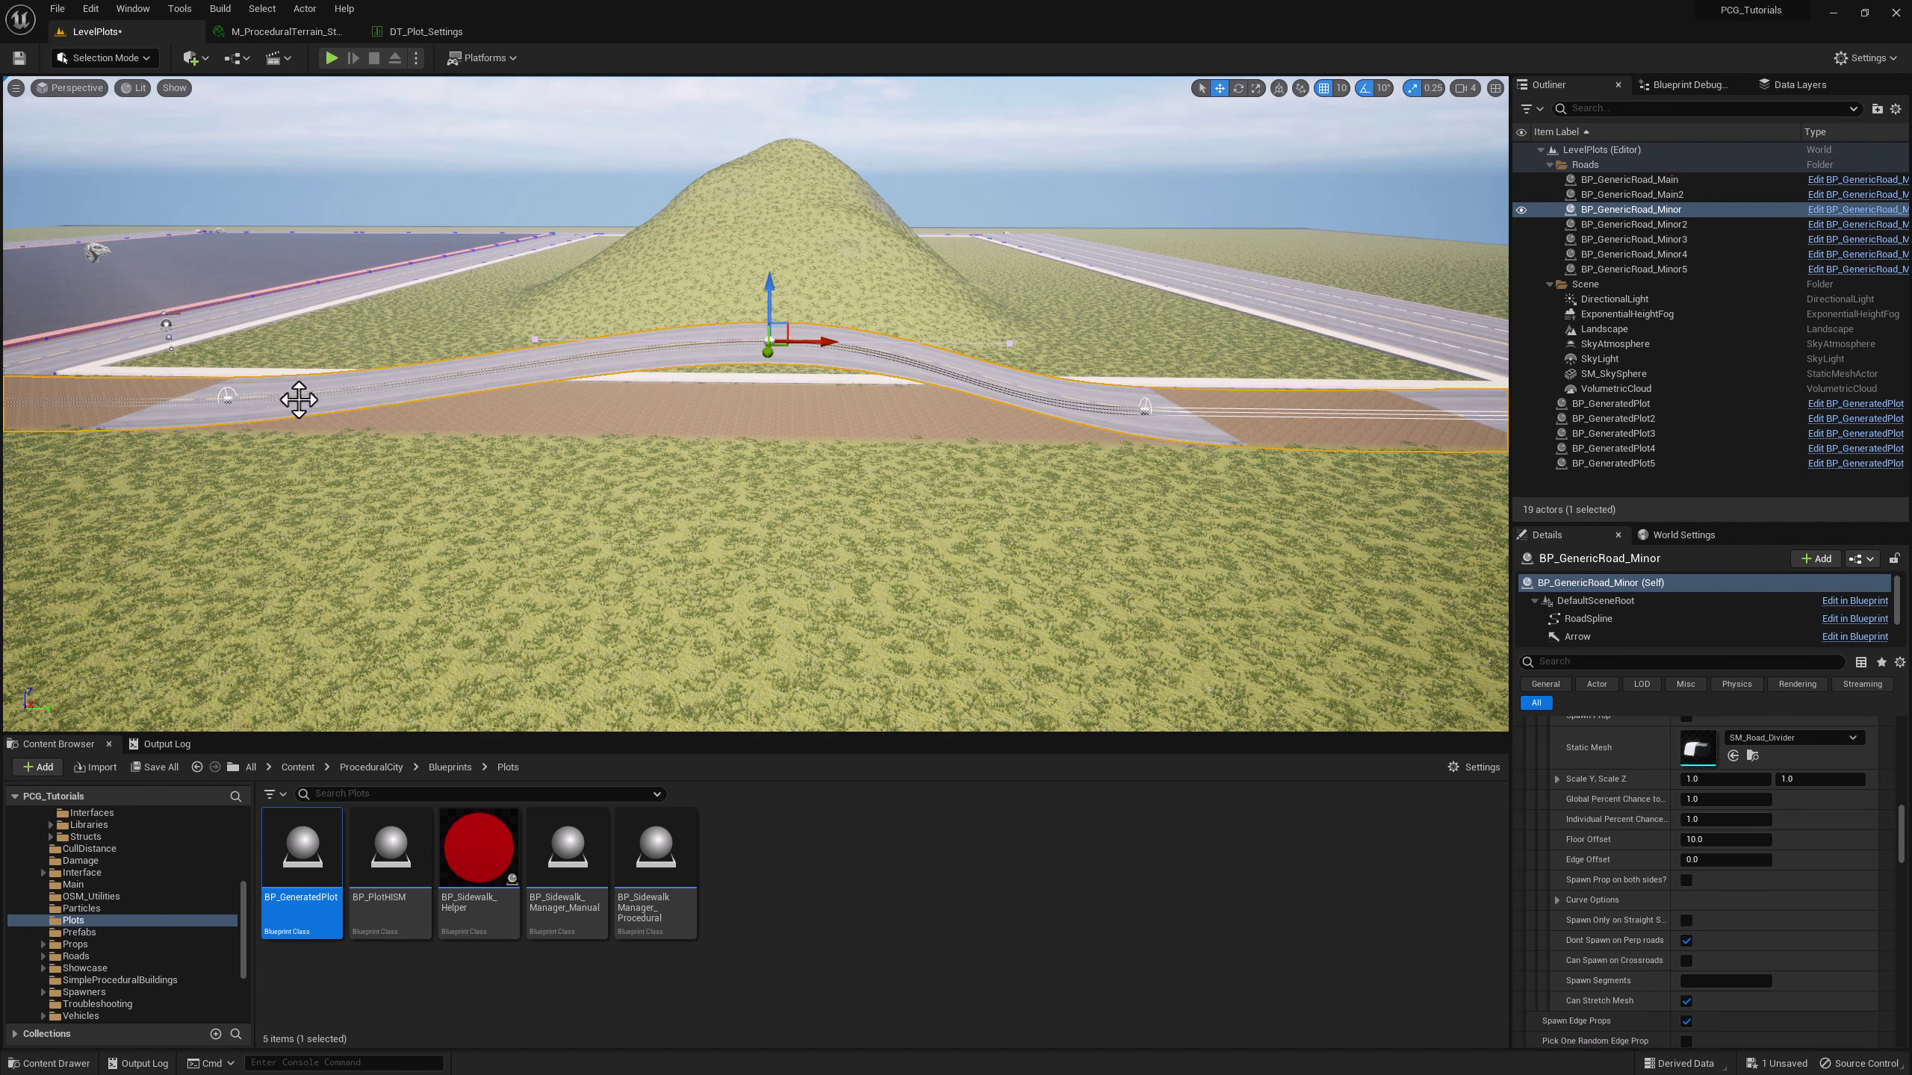
- Select the new plot in the empty block and enable Create 3DPlot - Experimental in its setup
right_click_drag(411, 373, 756, 404)
left_click(772, 409)
left_click(1685, 947)
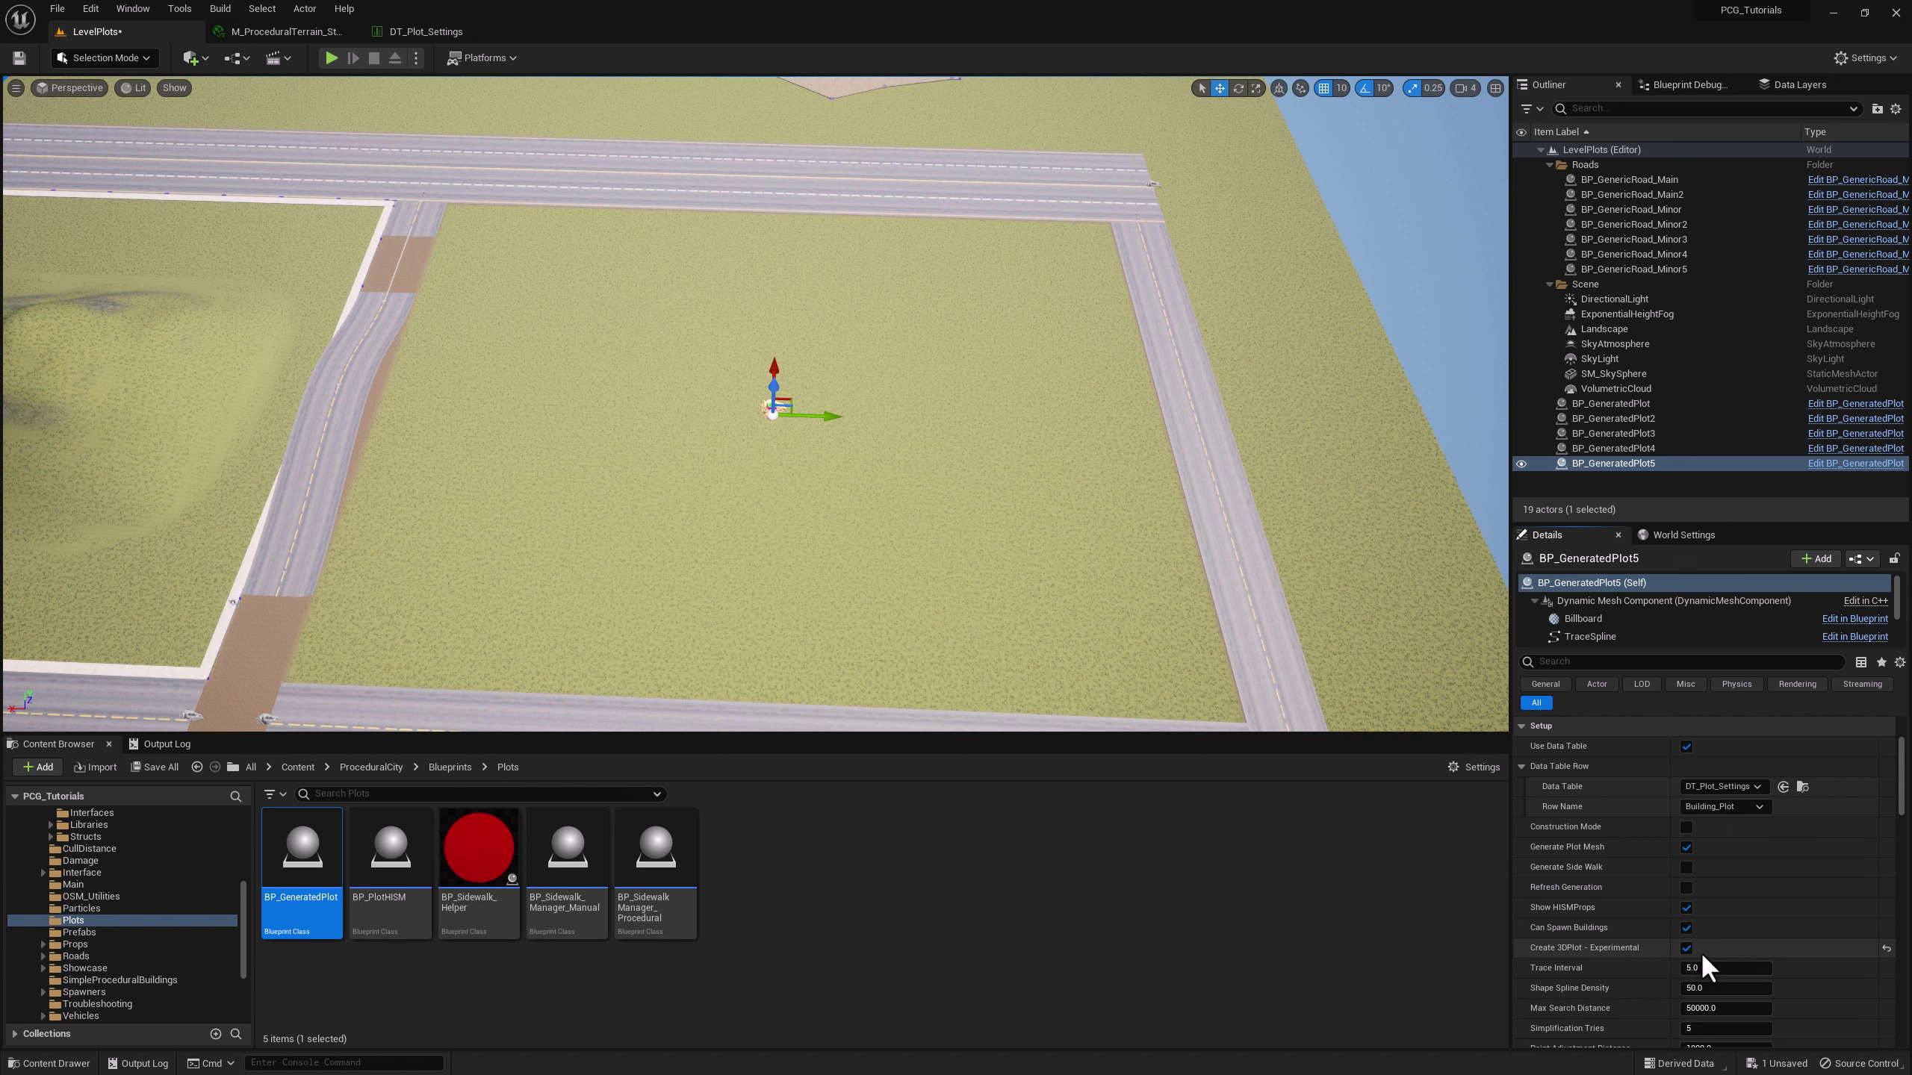